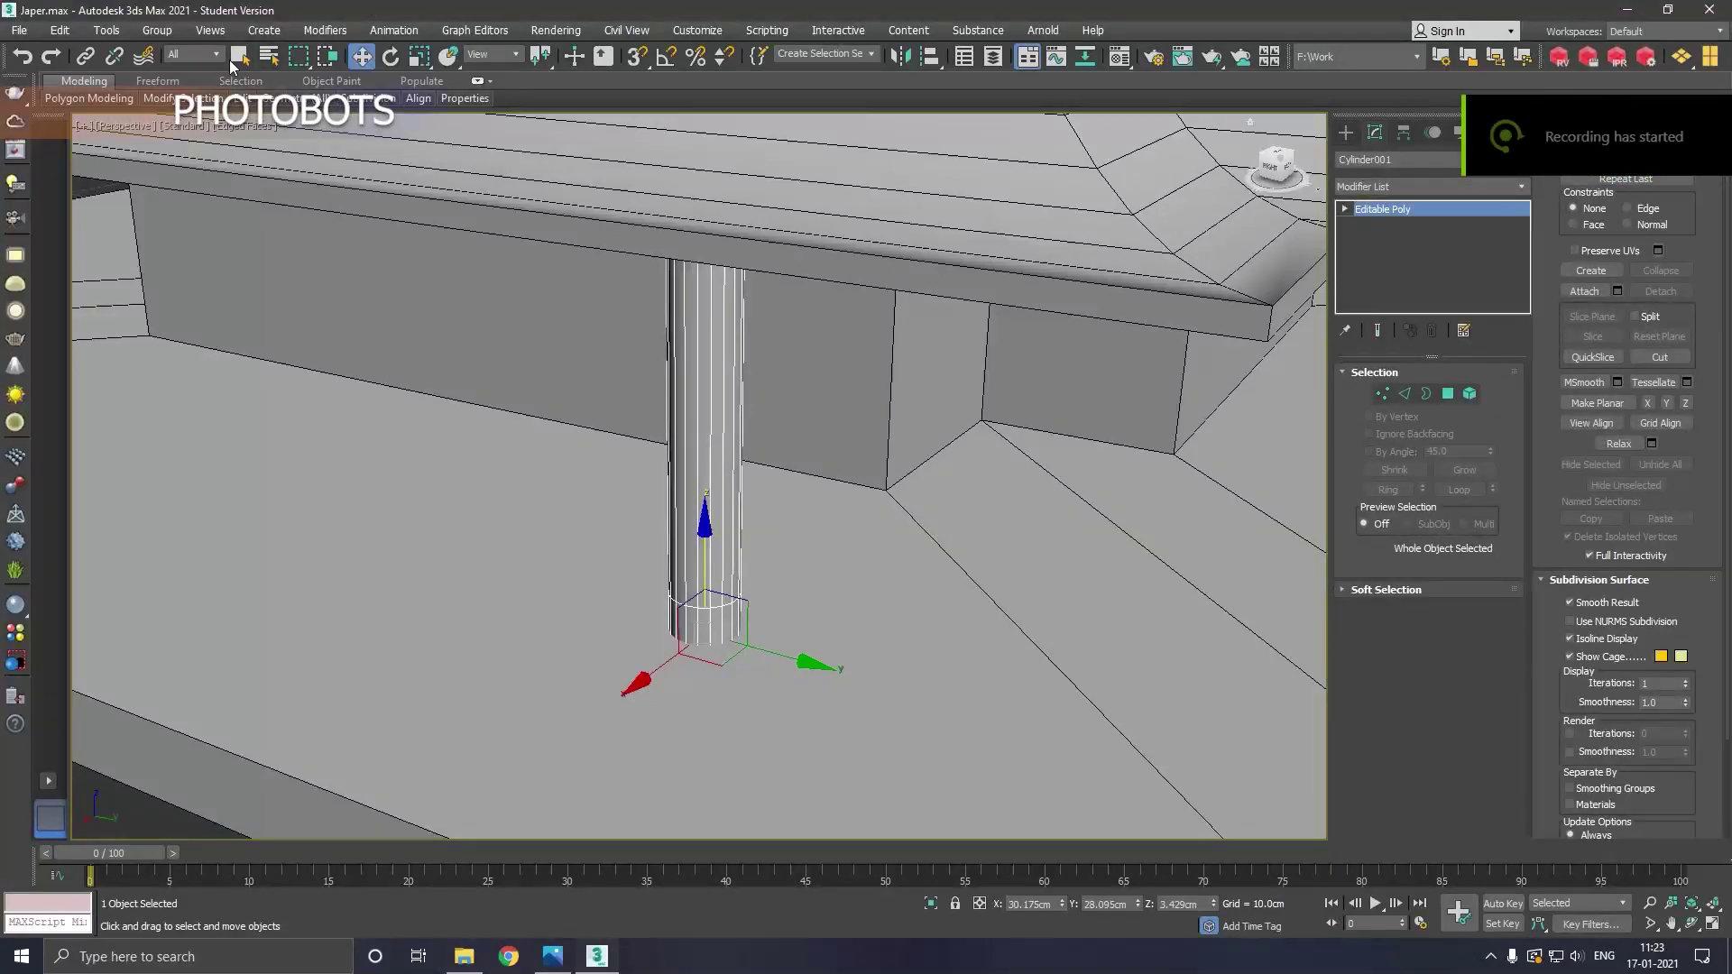
Revert the pillar to its cylinder parameters and clone a copy beside it
left_click(21, 56)
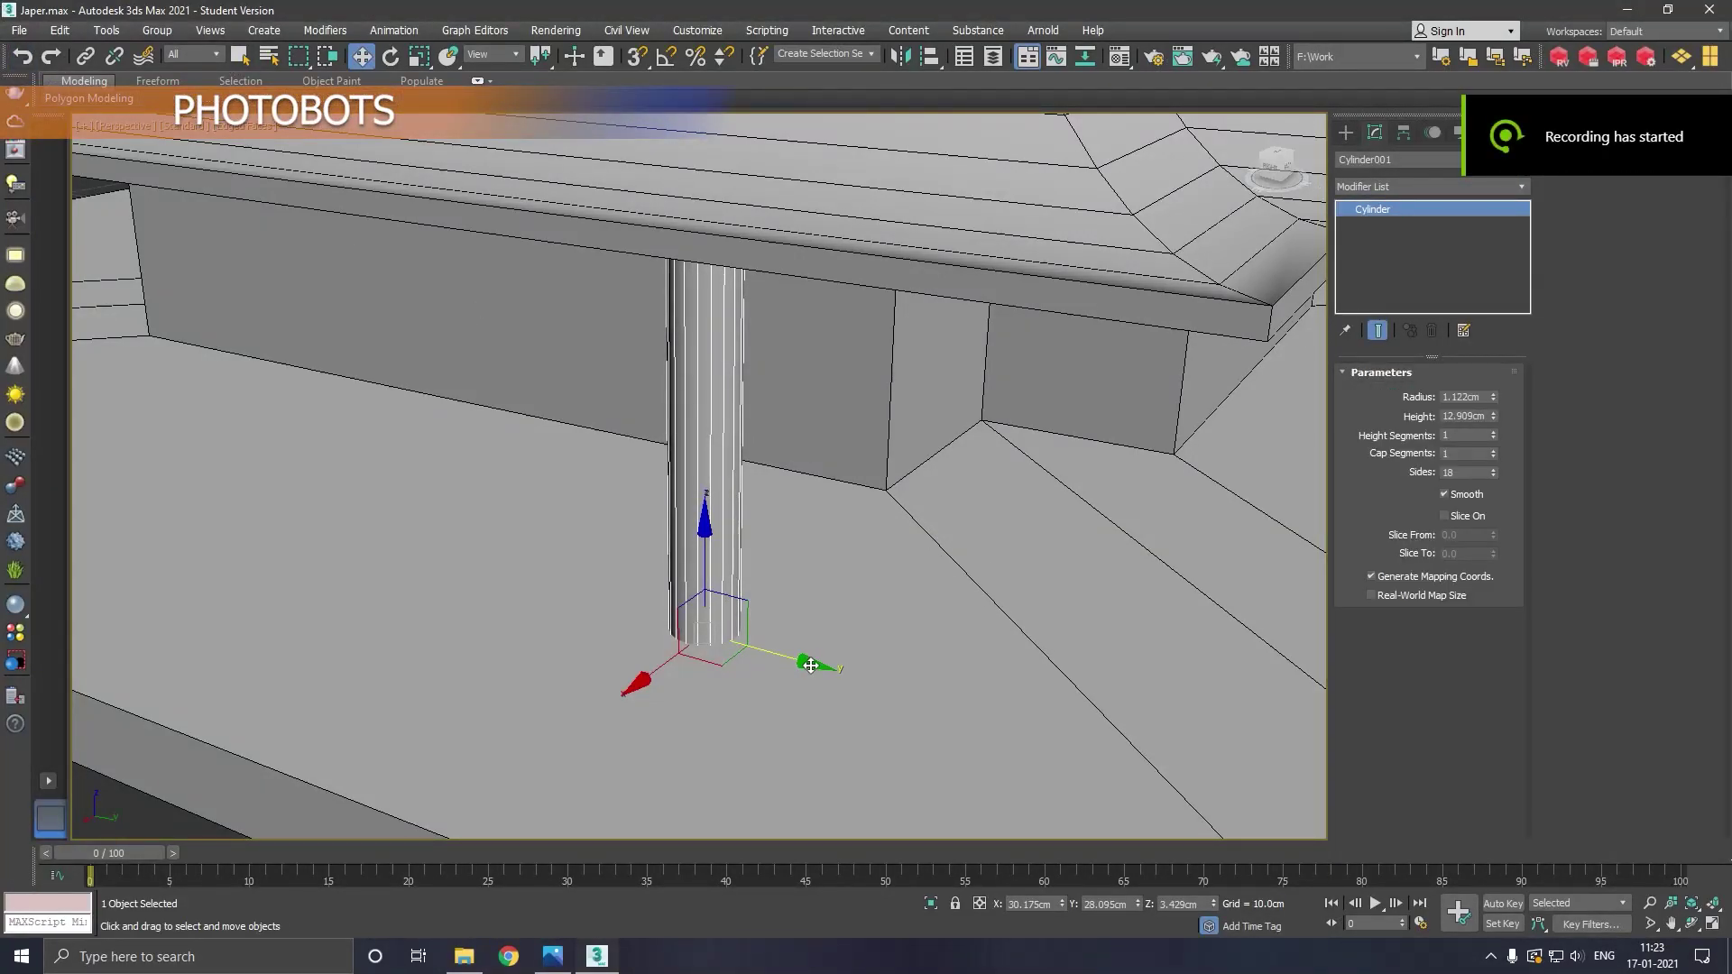
left_click_drag(810, 666, 629, 612, "shift")
left_click(794, 553)
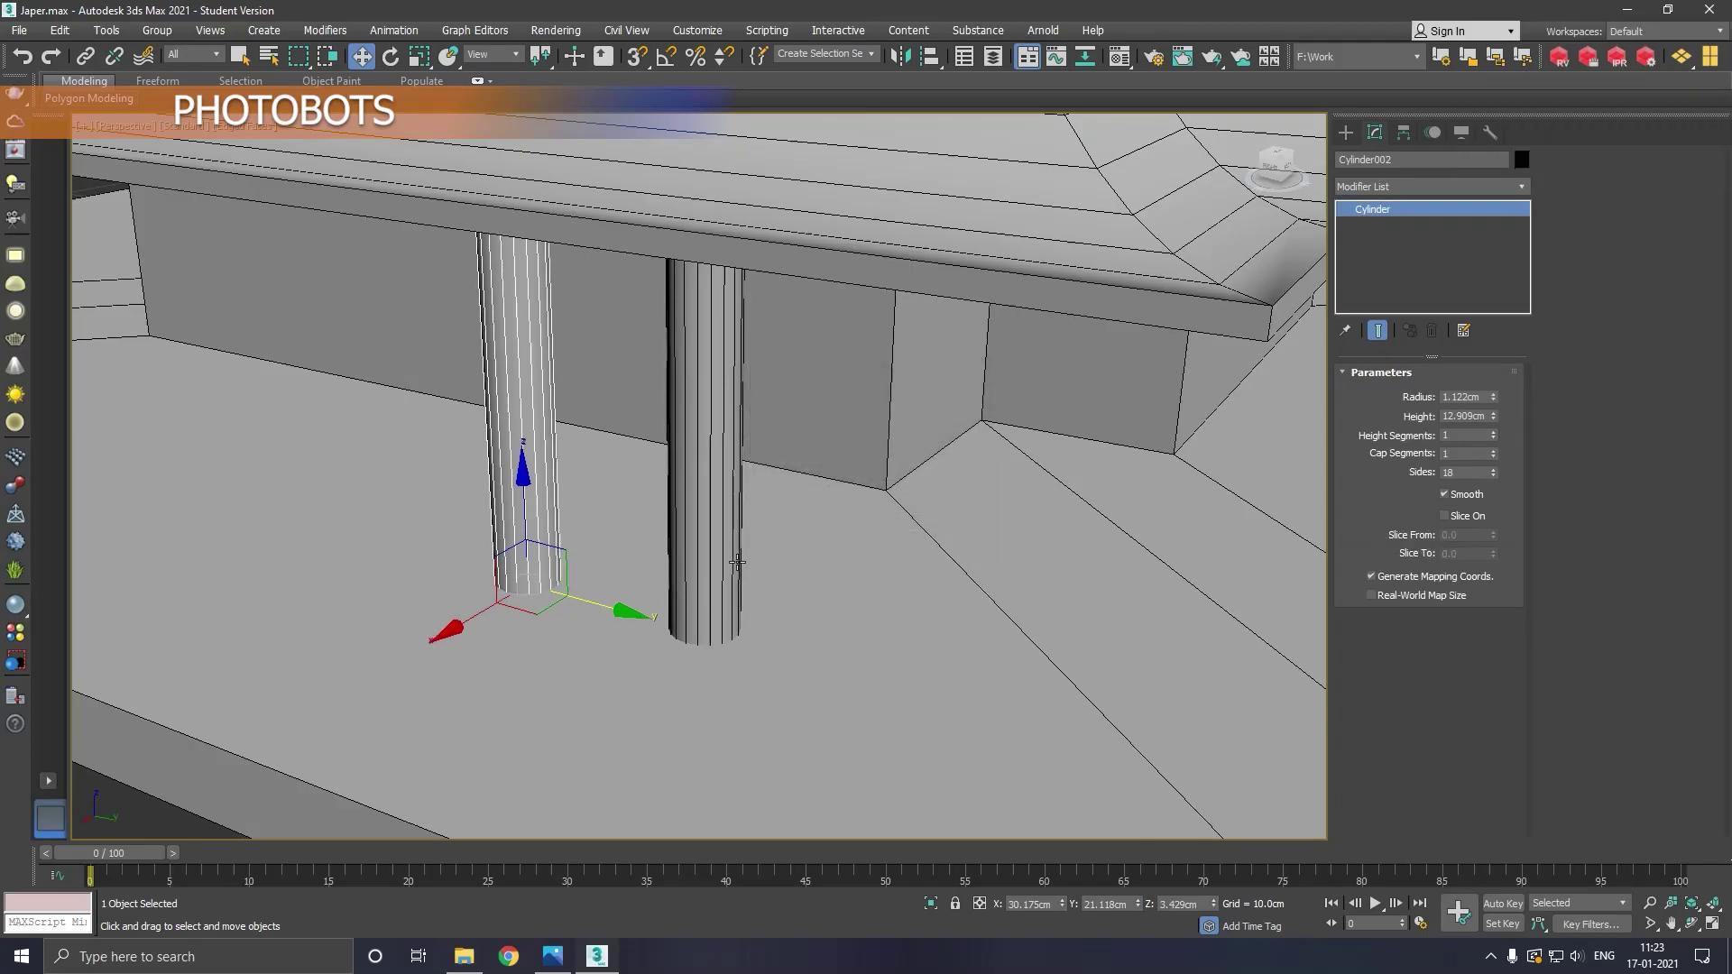
Convert the original right-hand pillar to an Editable Poly
left_click(737, 561)
right_click(1404, 274)
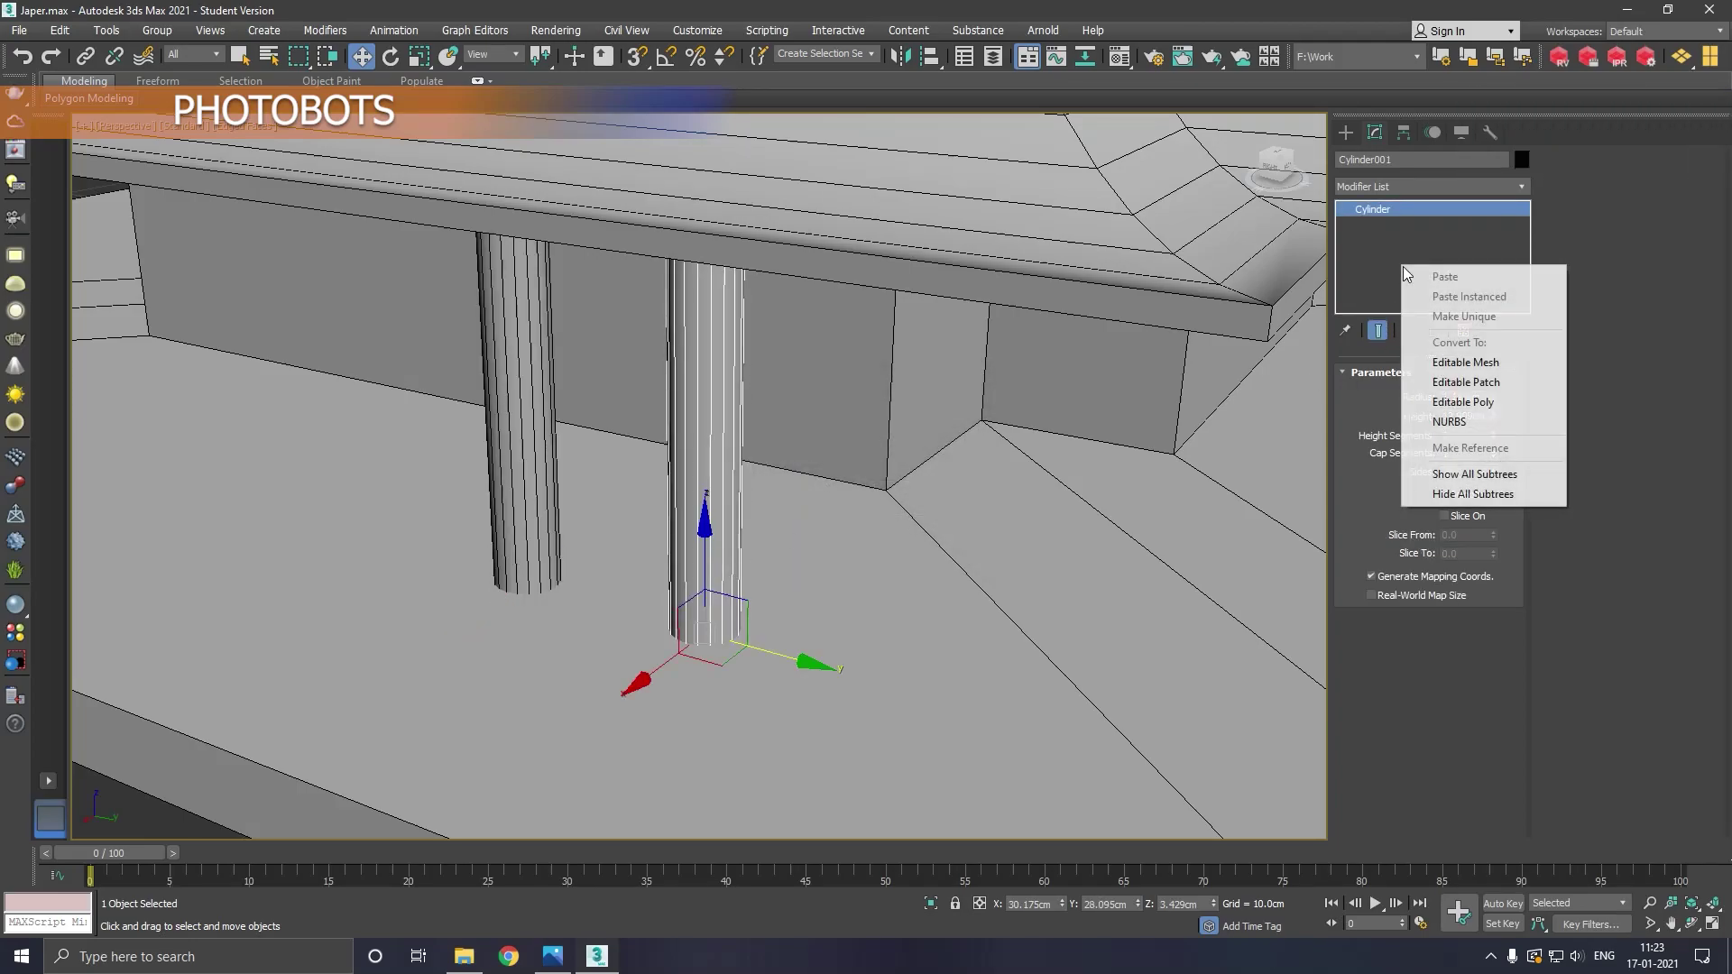
left_click(1471, 410)
mouse_move(284, 100)
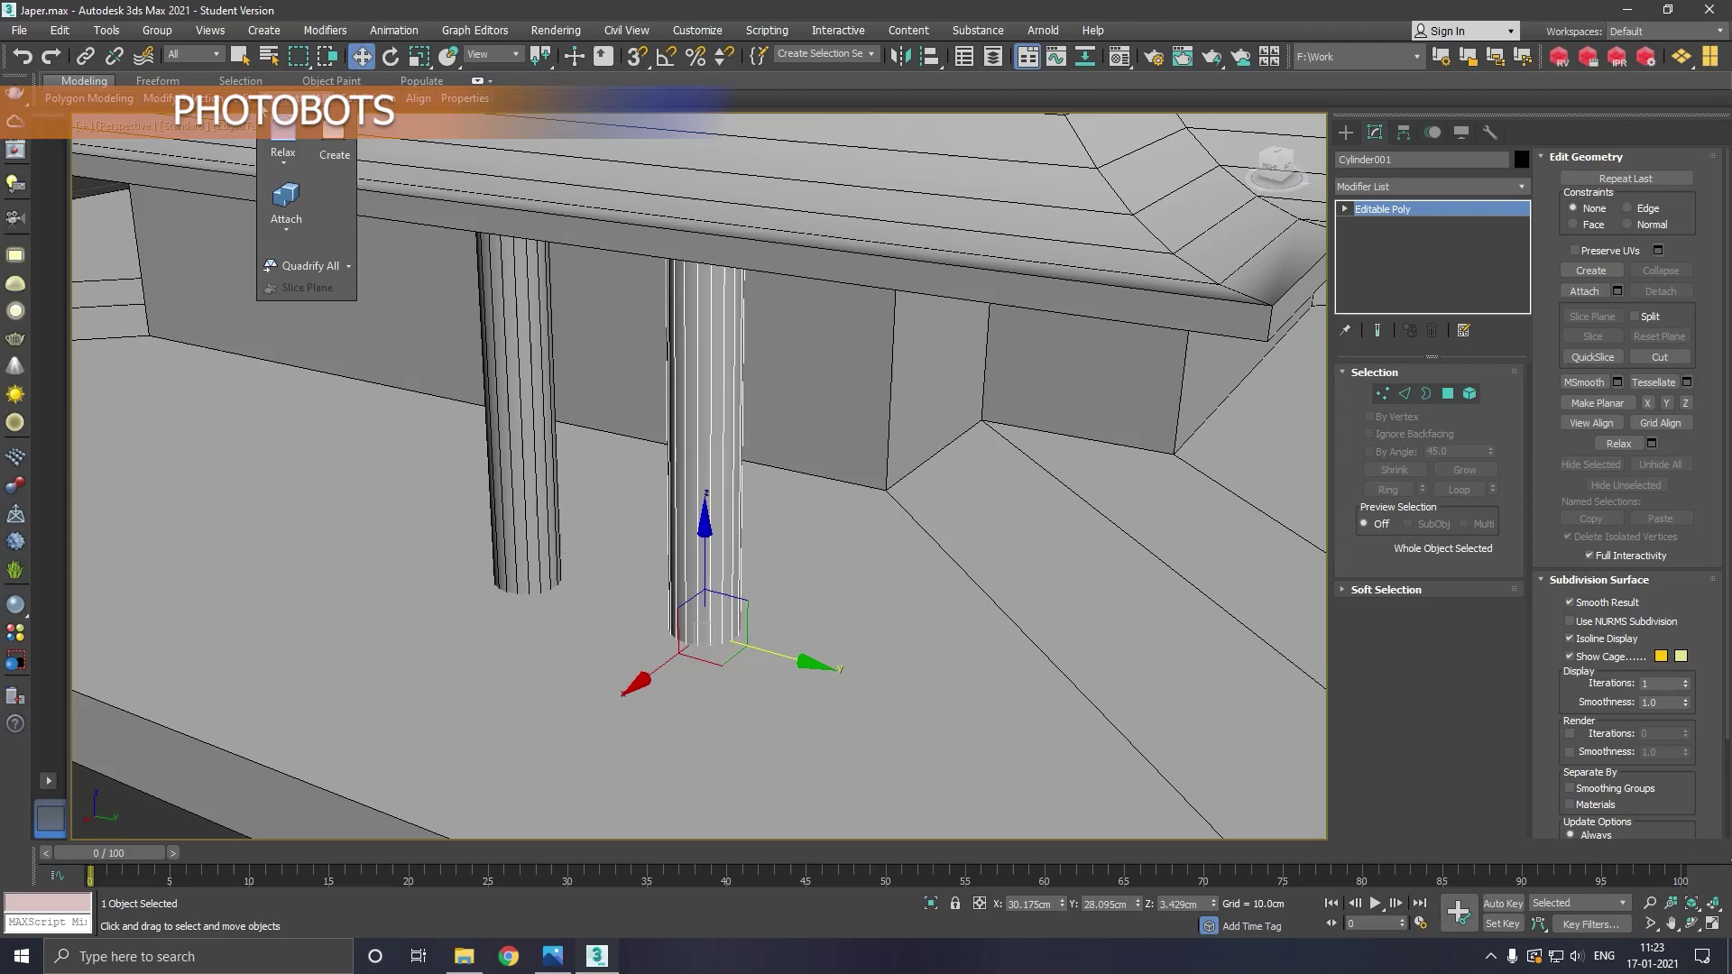
left_click(393, 144)
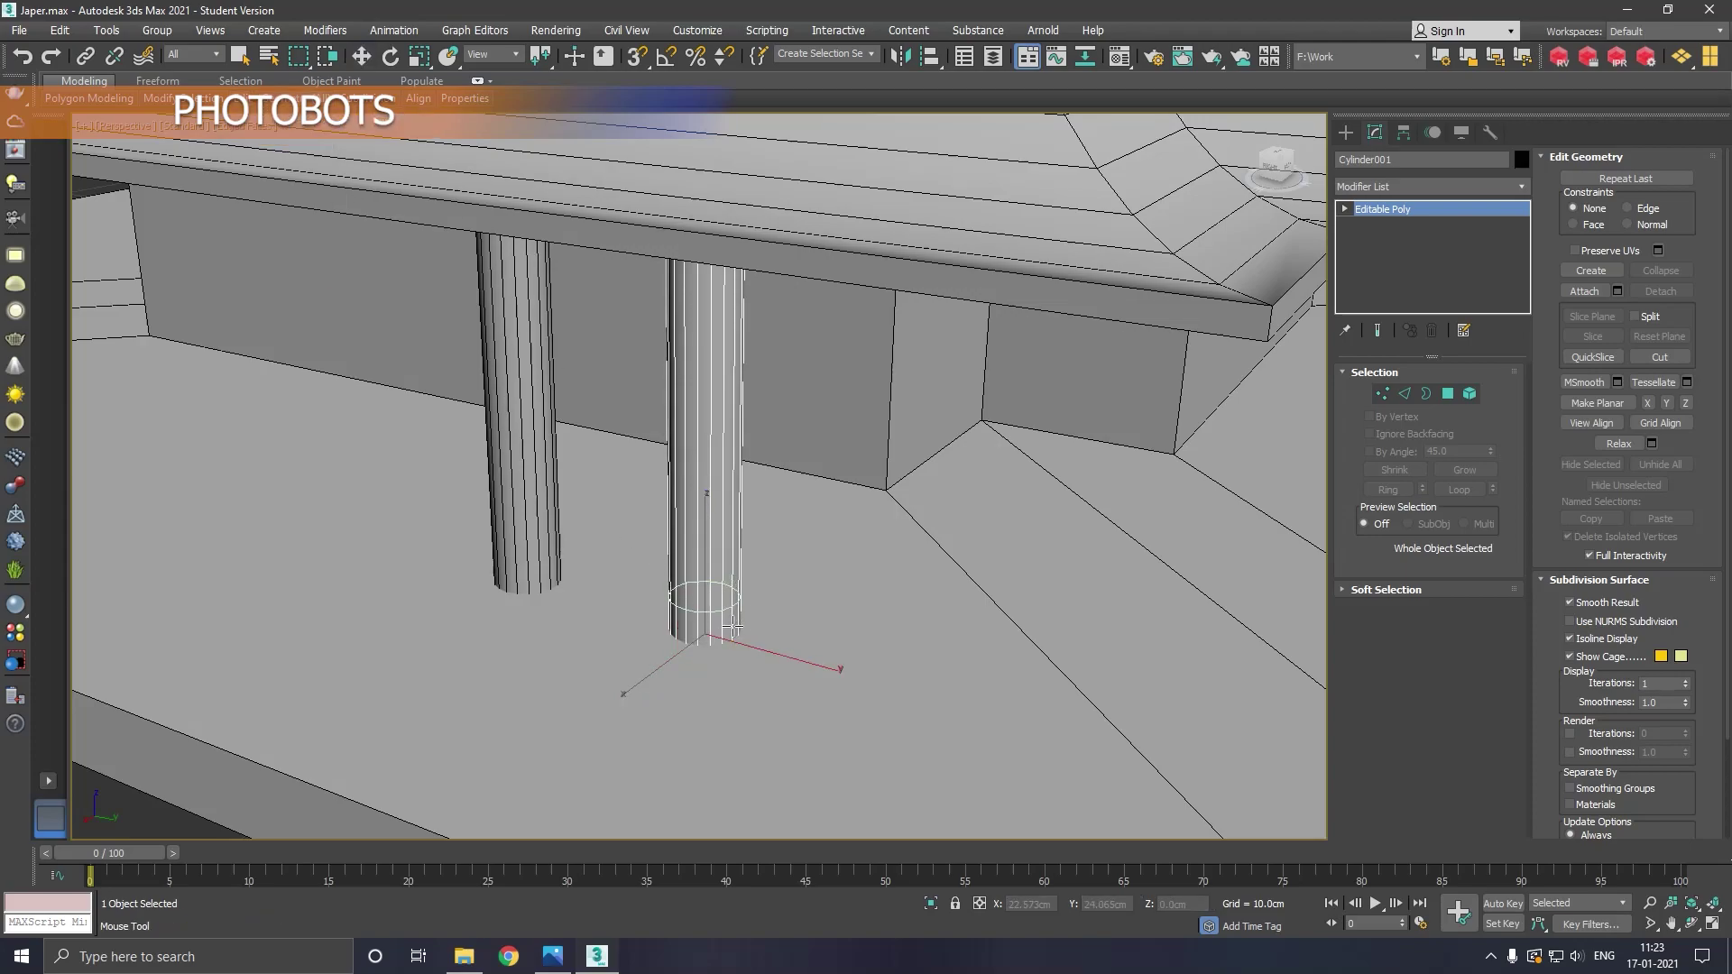
right_click(733, 624)
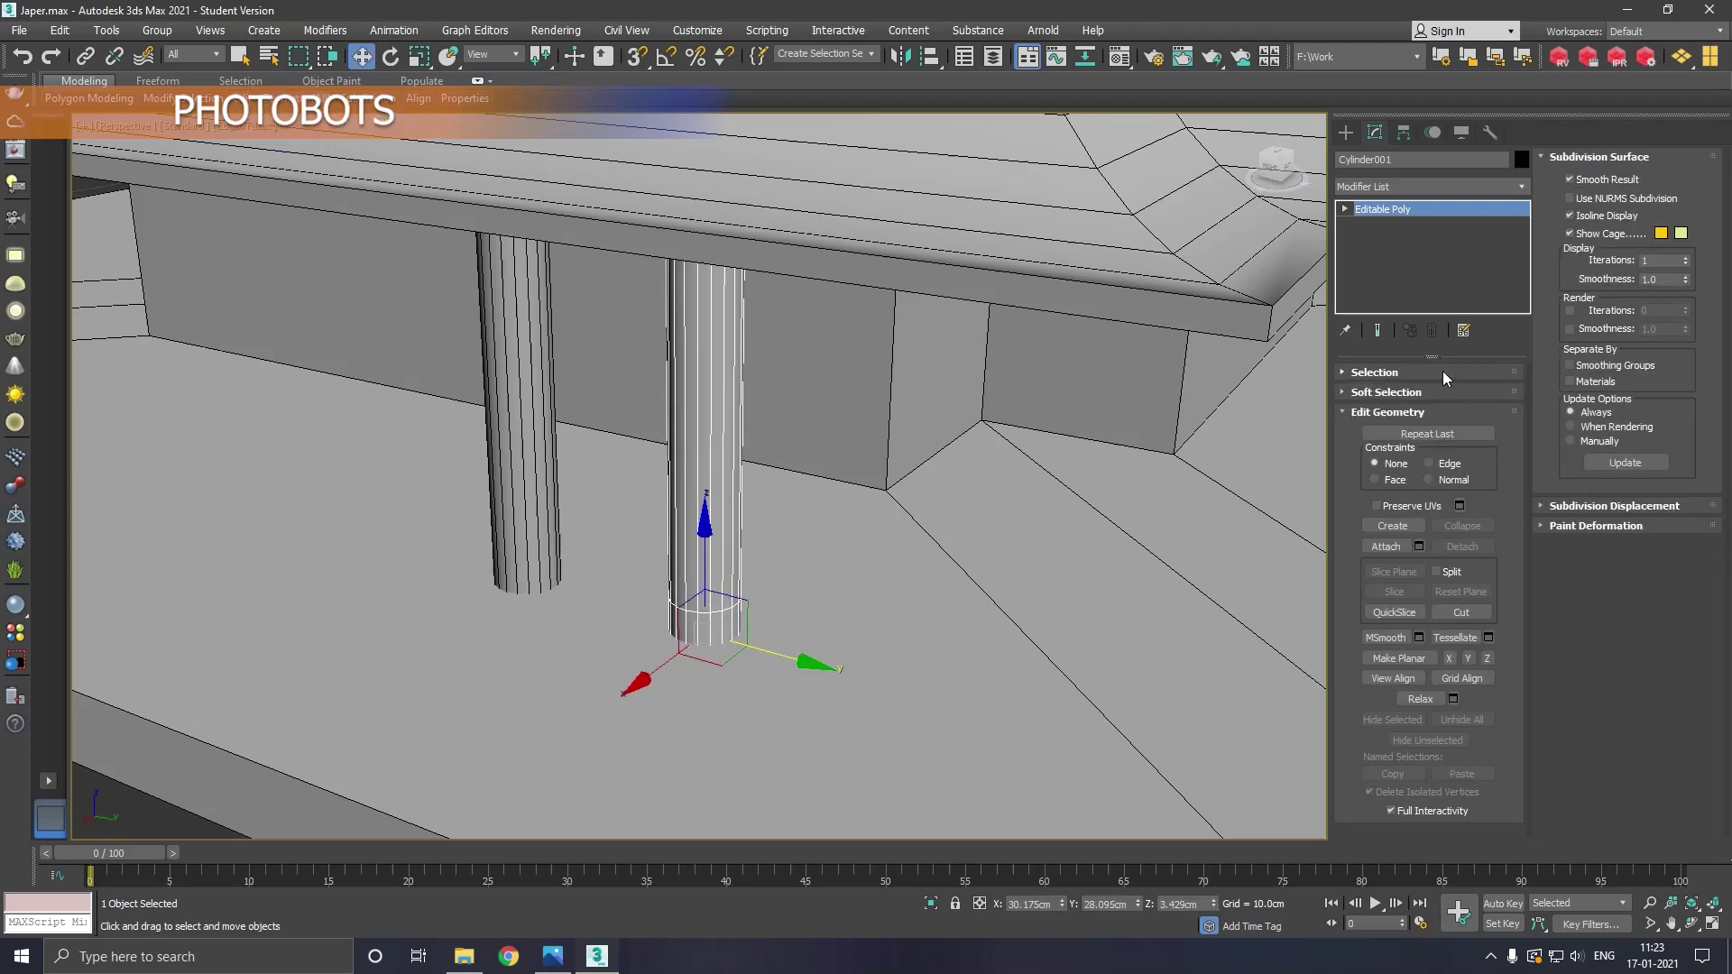
Extrude the pillar's bottom polygon ring by about 0.345cm
left_click(1447, 393)
left_click(717, 629)
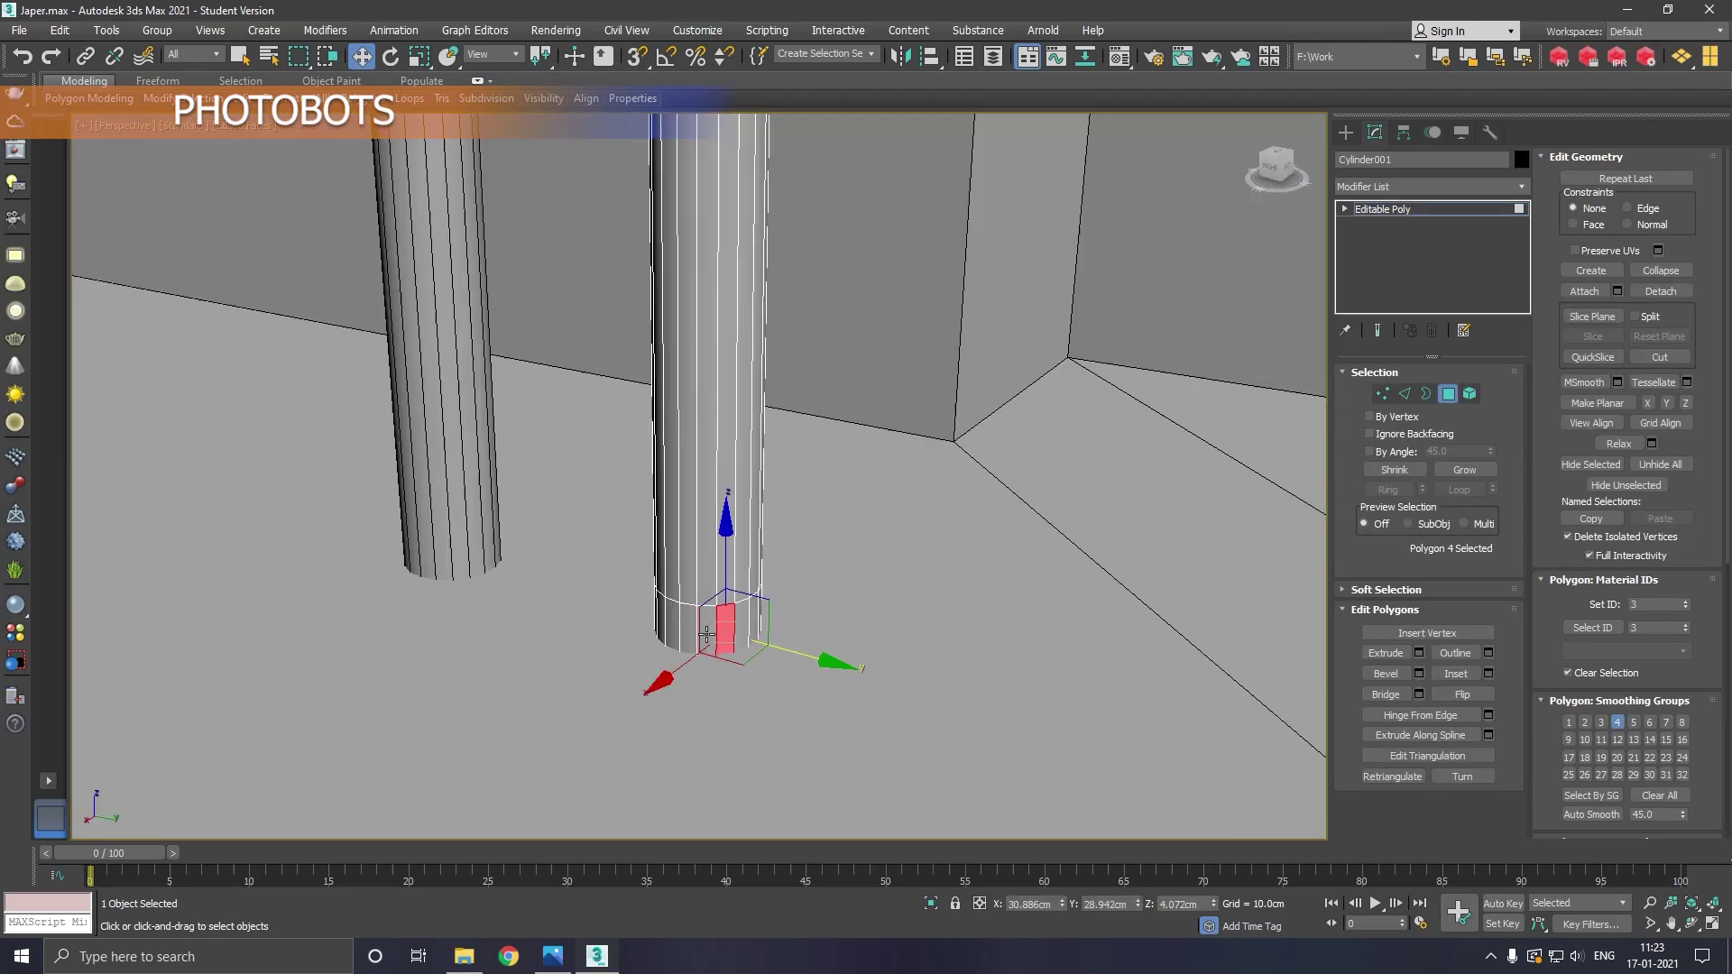
scroll(717, 635, "up", 3)
left_click(713, 637, "shift")
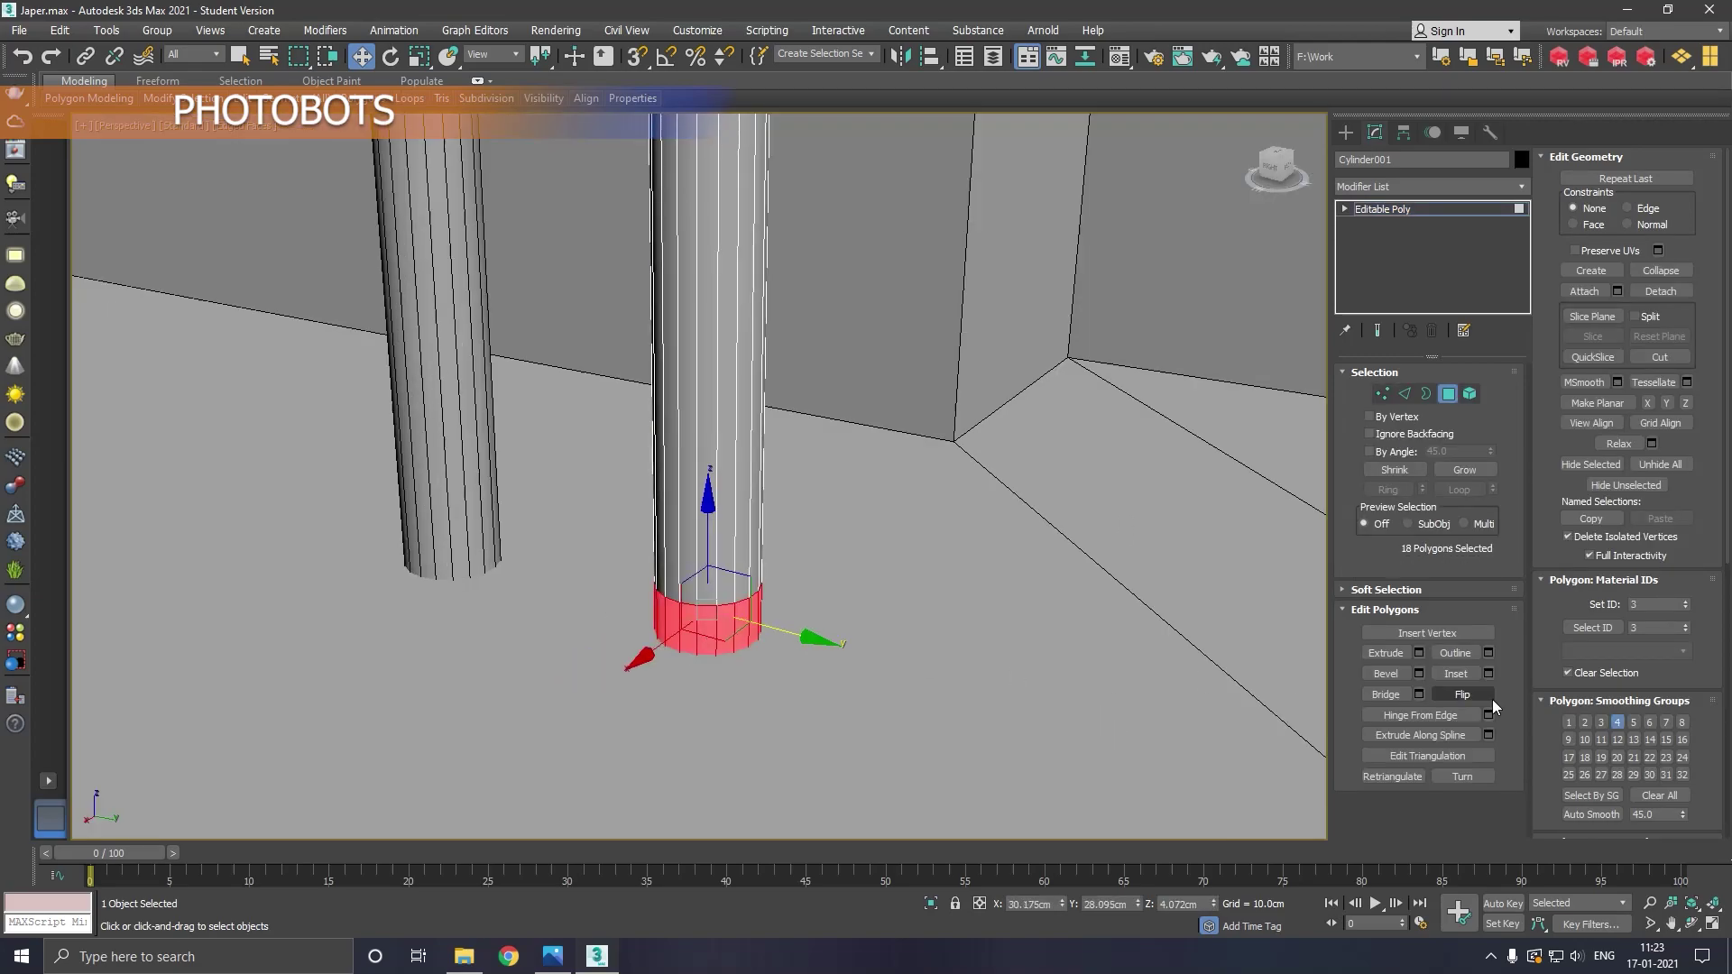
left_click(1418, 655)
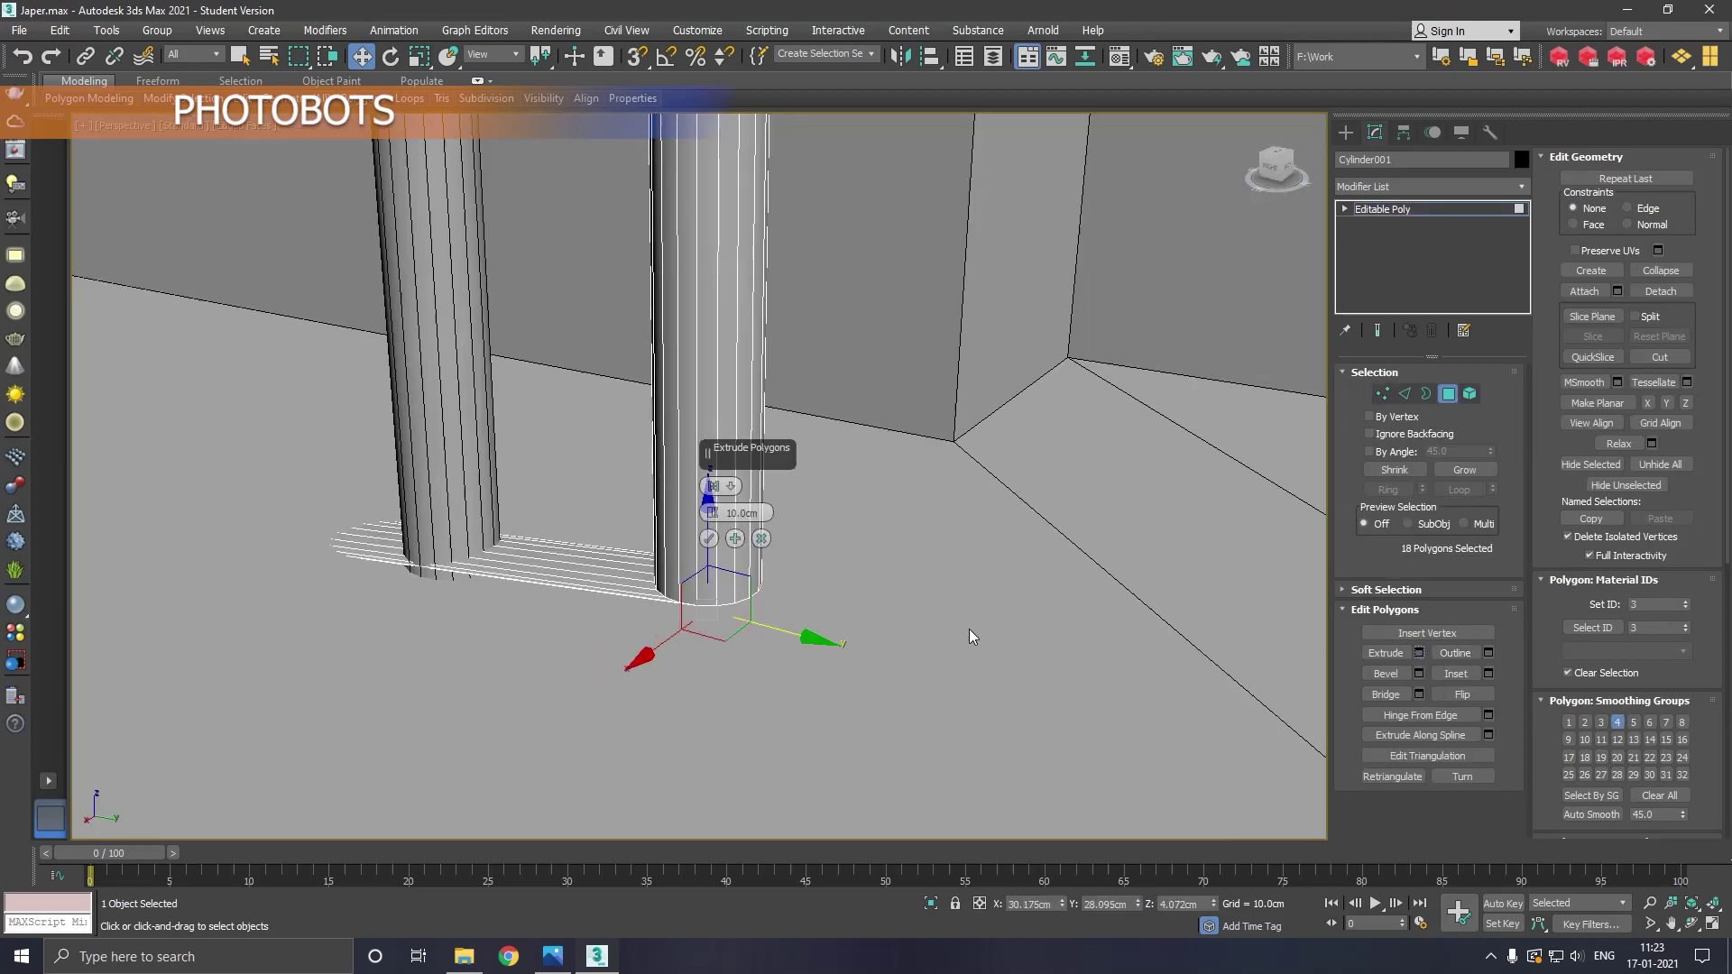
left_click(712, 488)
left_click_drag(712, 512, 717, 591)
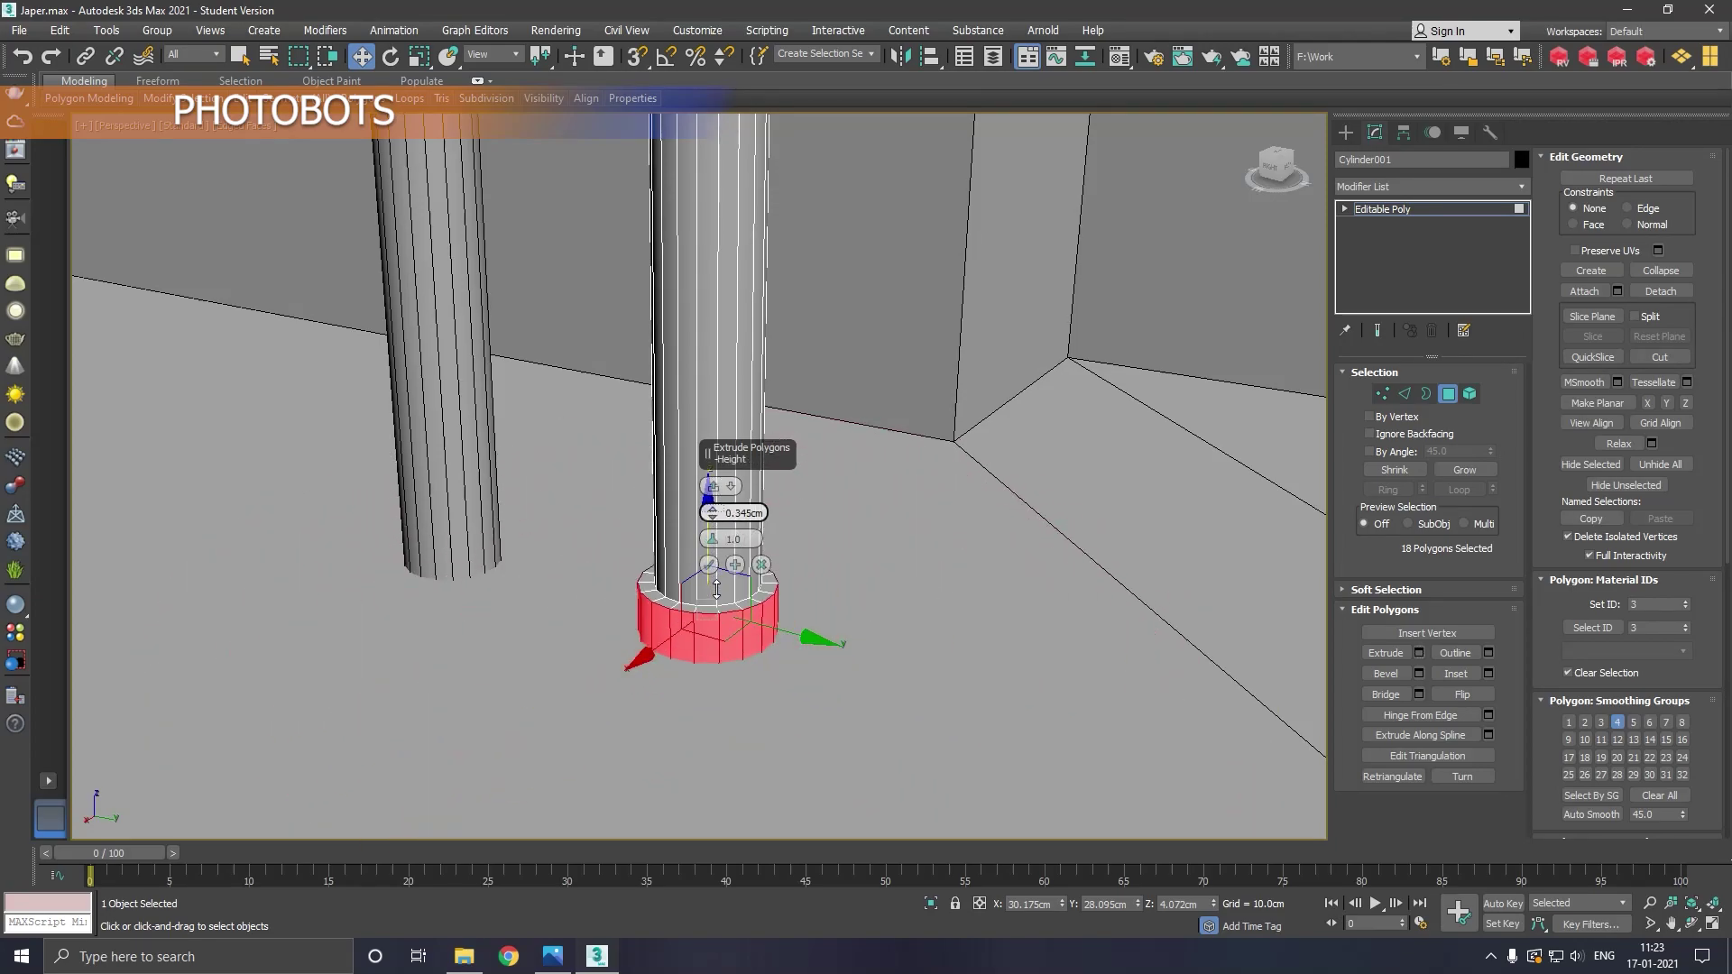
left_click(709, 564)
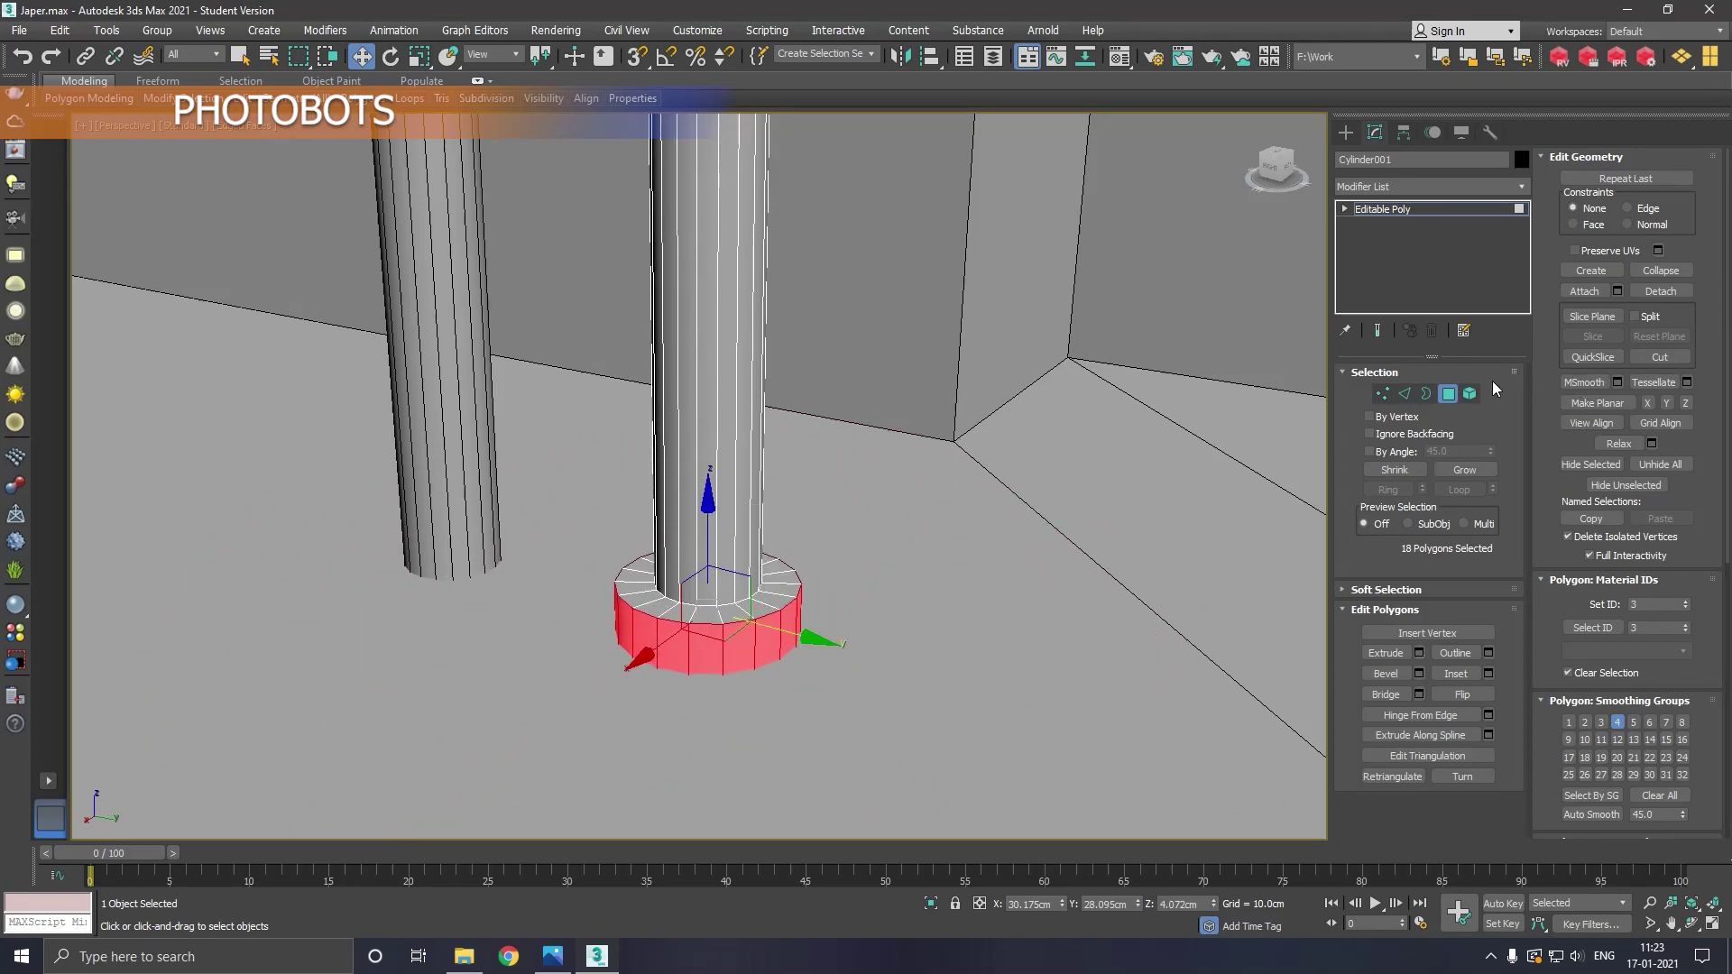
Chamfer the ring's top edge loop at 0.762cm with 2 segments
left_click(1408, 394)
double_click(752, 631)
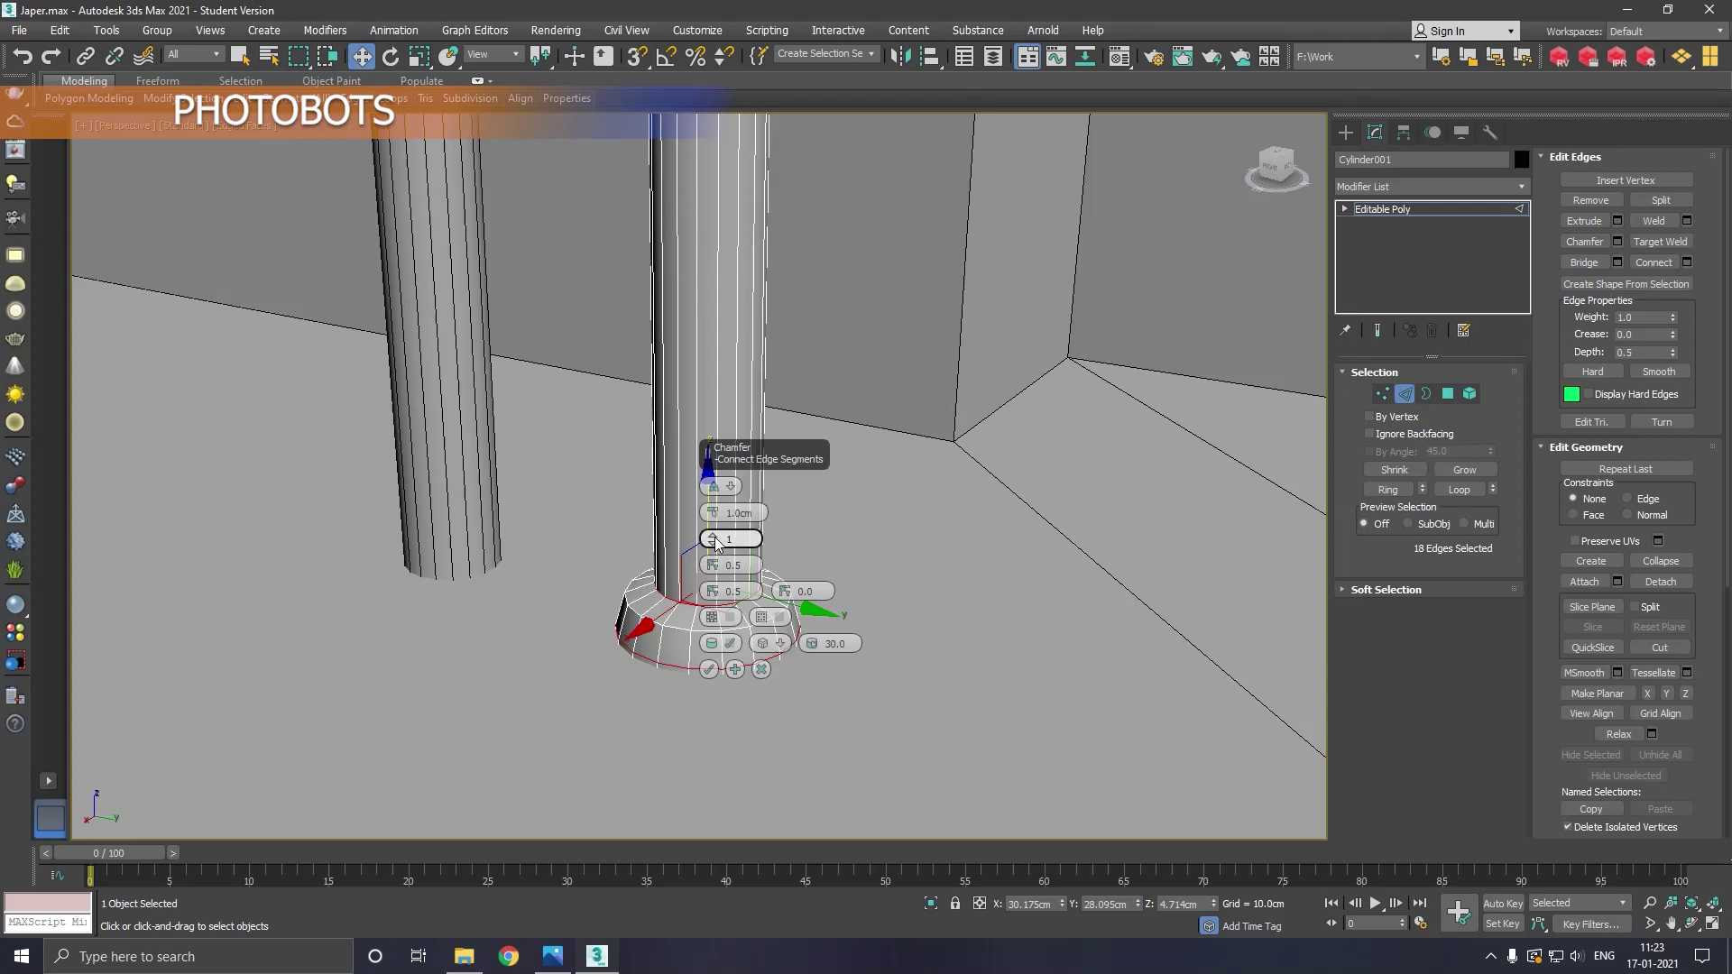
left_click_drag(717, 542, 719, 532)
mouse_move(756, 469)
left_mouse_down()
mouse_move(966, 470)
mouse_move(927, 523)
left_mouse_up()
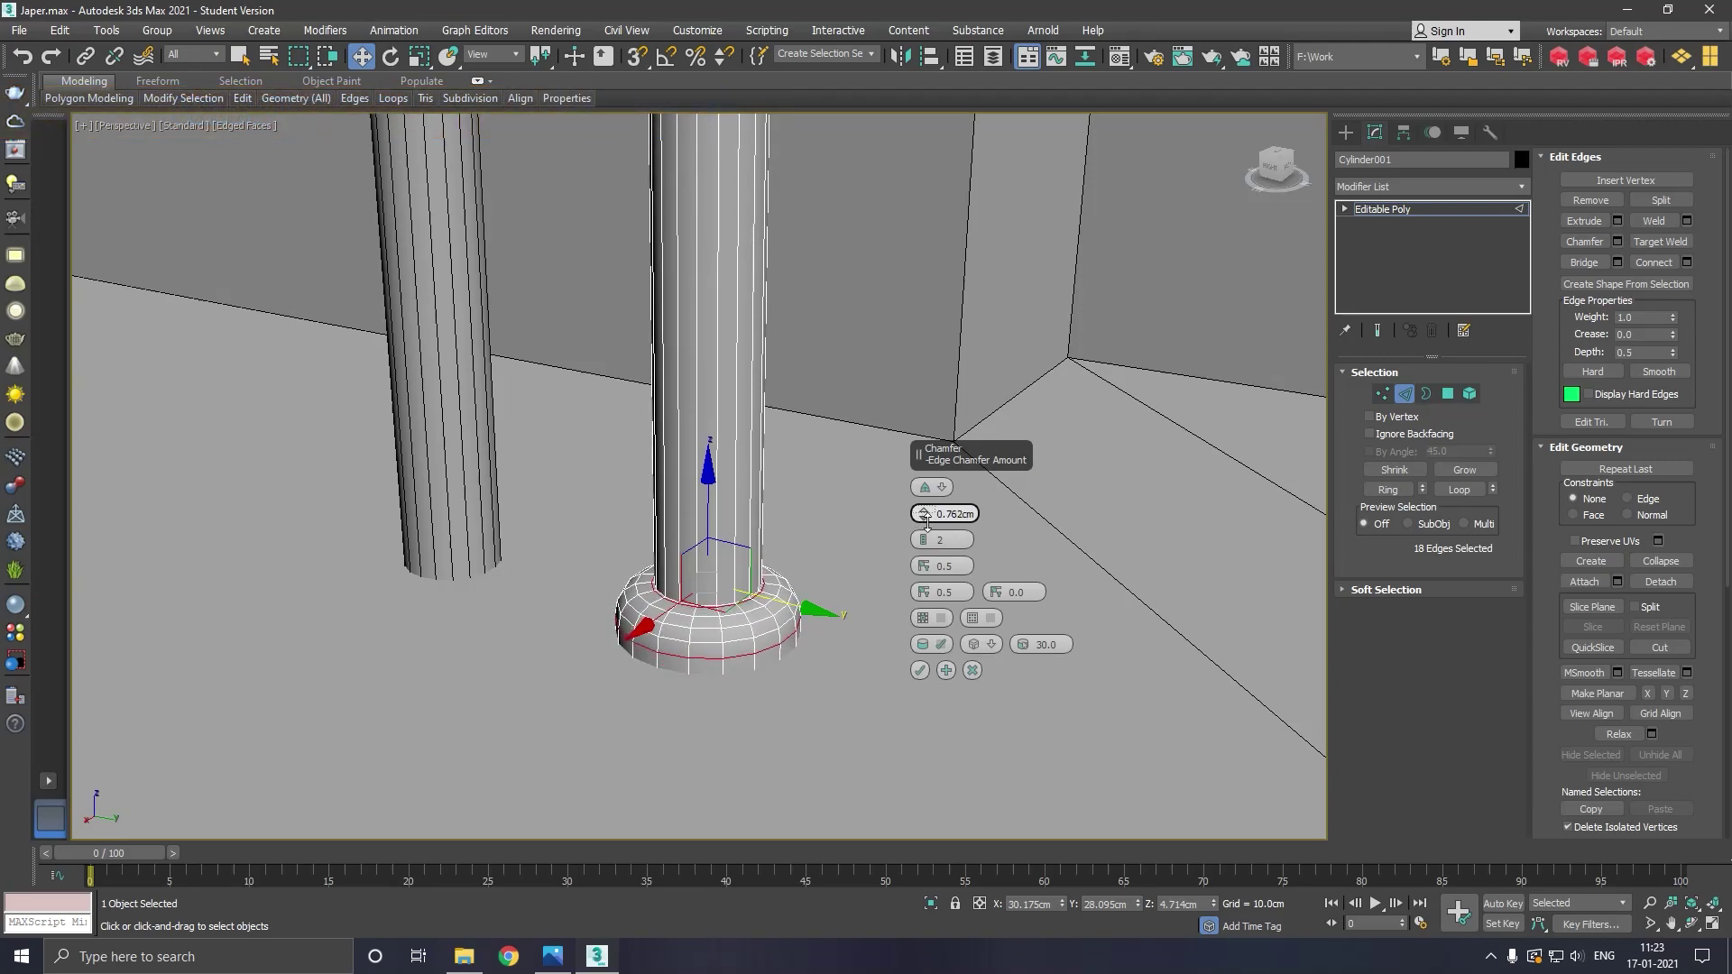
left_click(922, 670)
Exit Edge mode, then undo twice to remove the base ring and the Editable Poly conversion
scroll(805, 677, "down", 3)
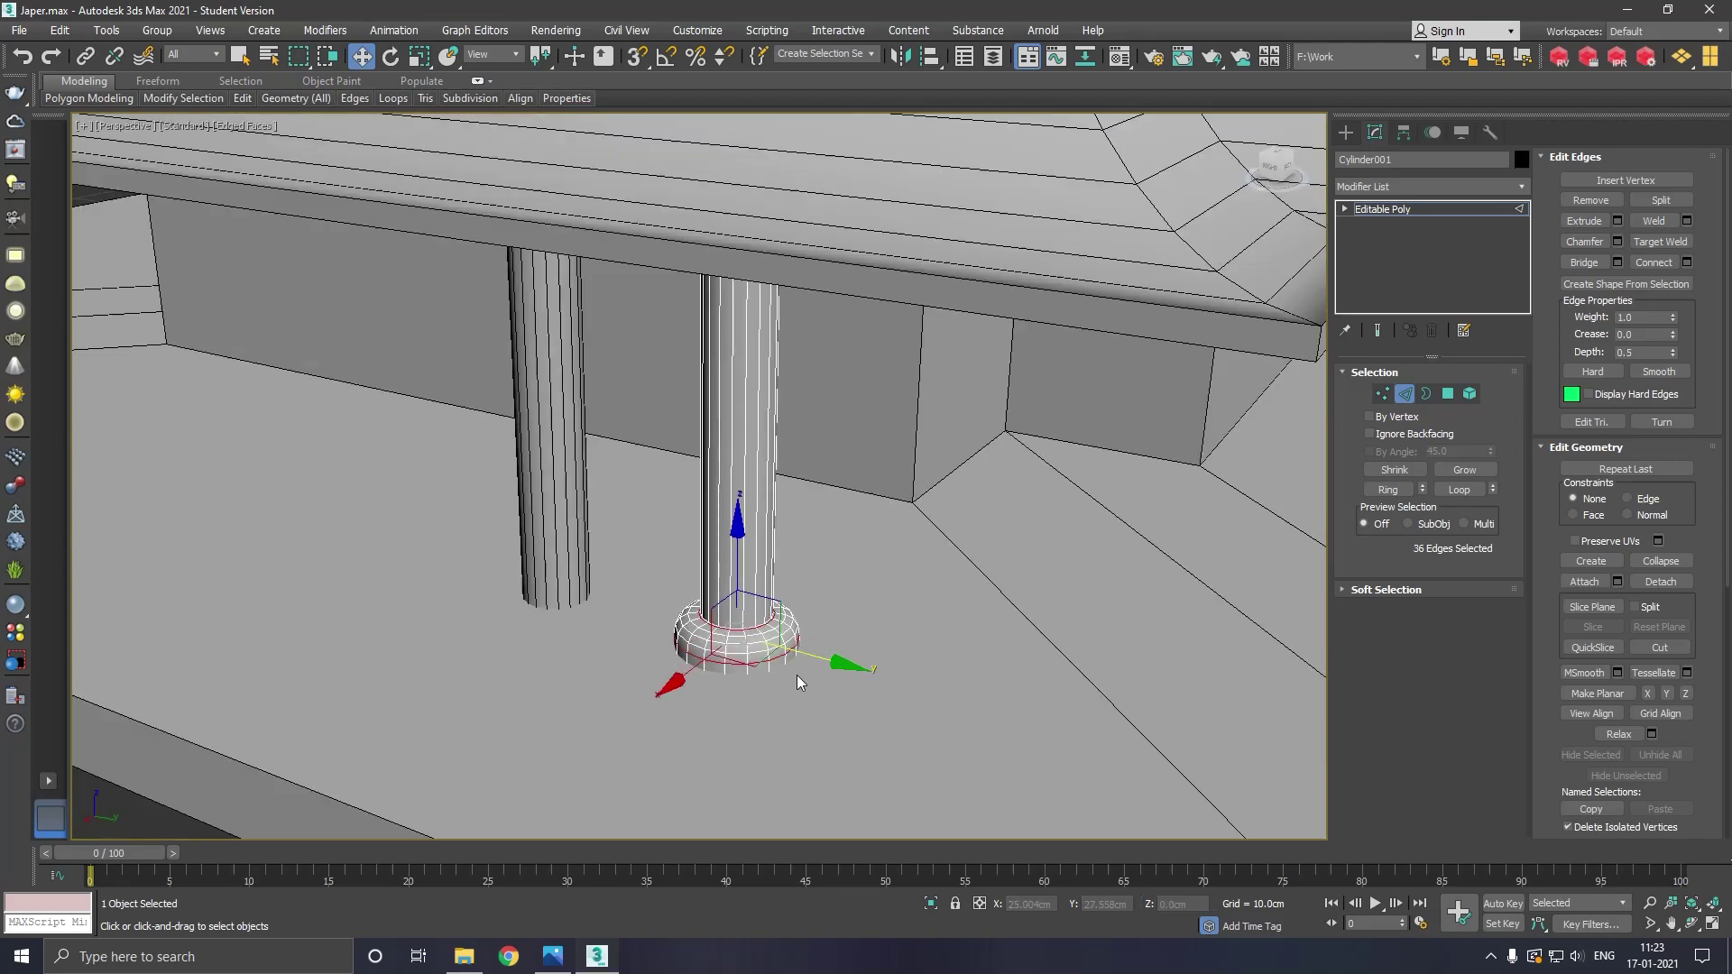
scroll(923, 368, "down", 4)
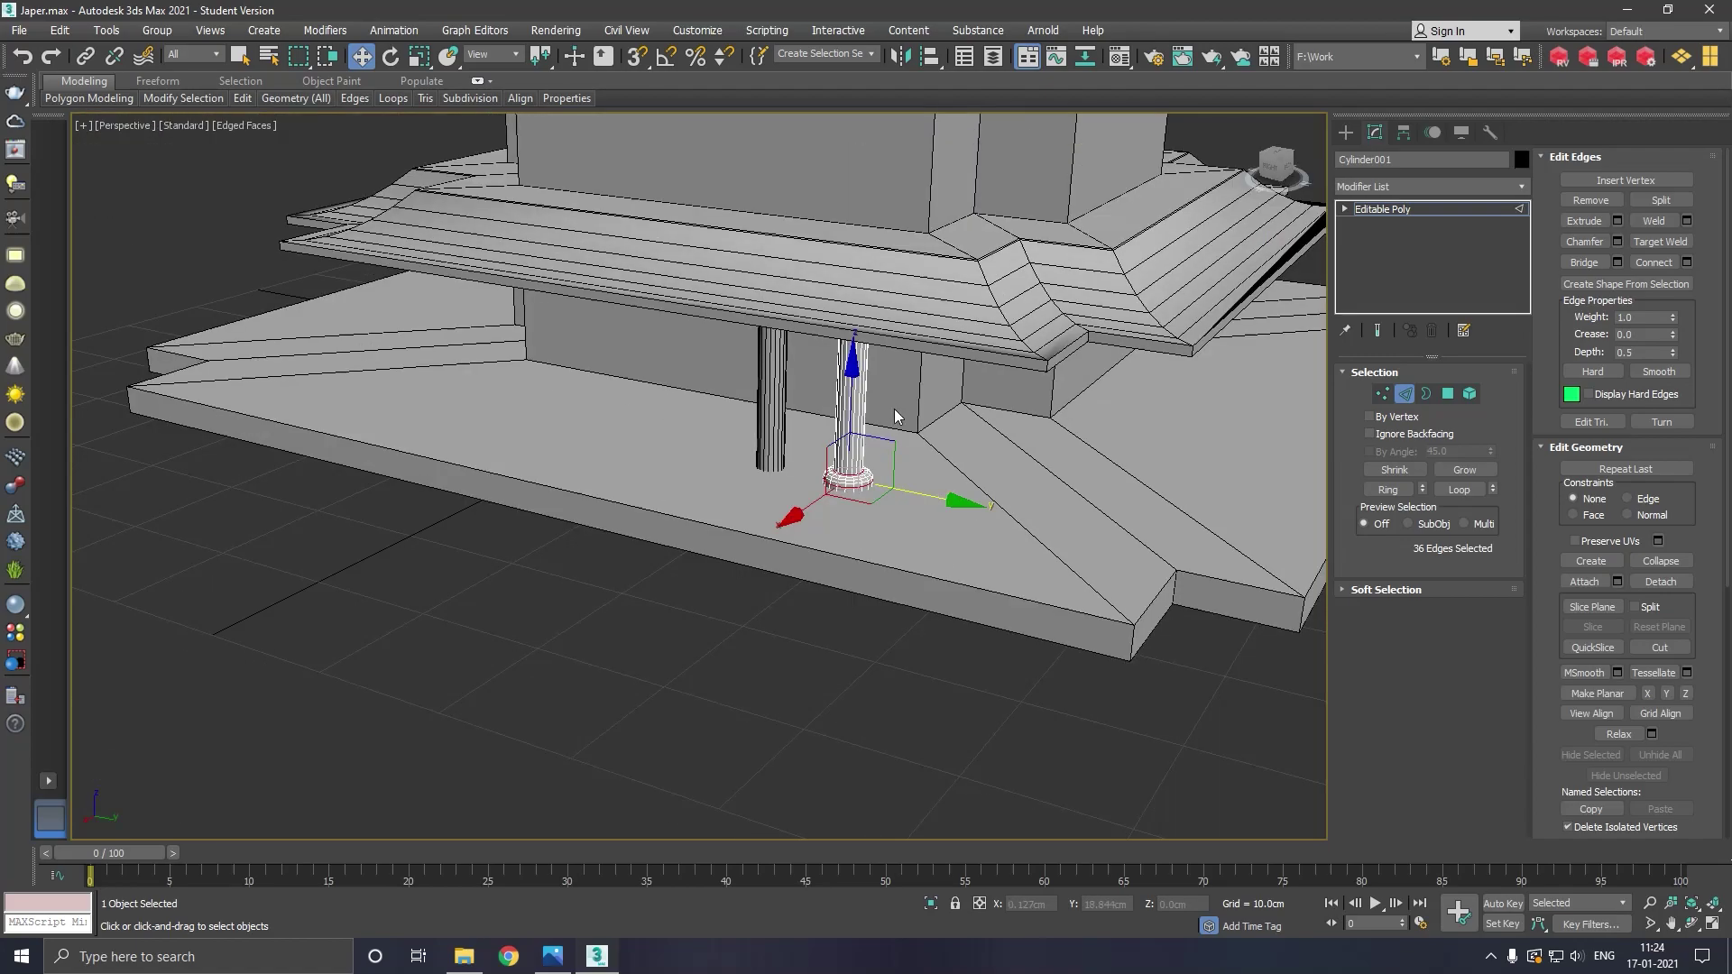
left_click(1367, 209)
left_click(776, 700)
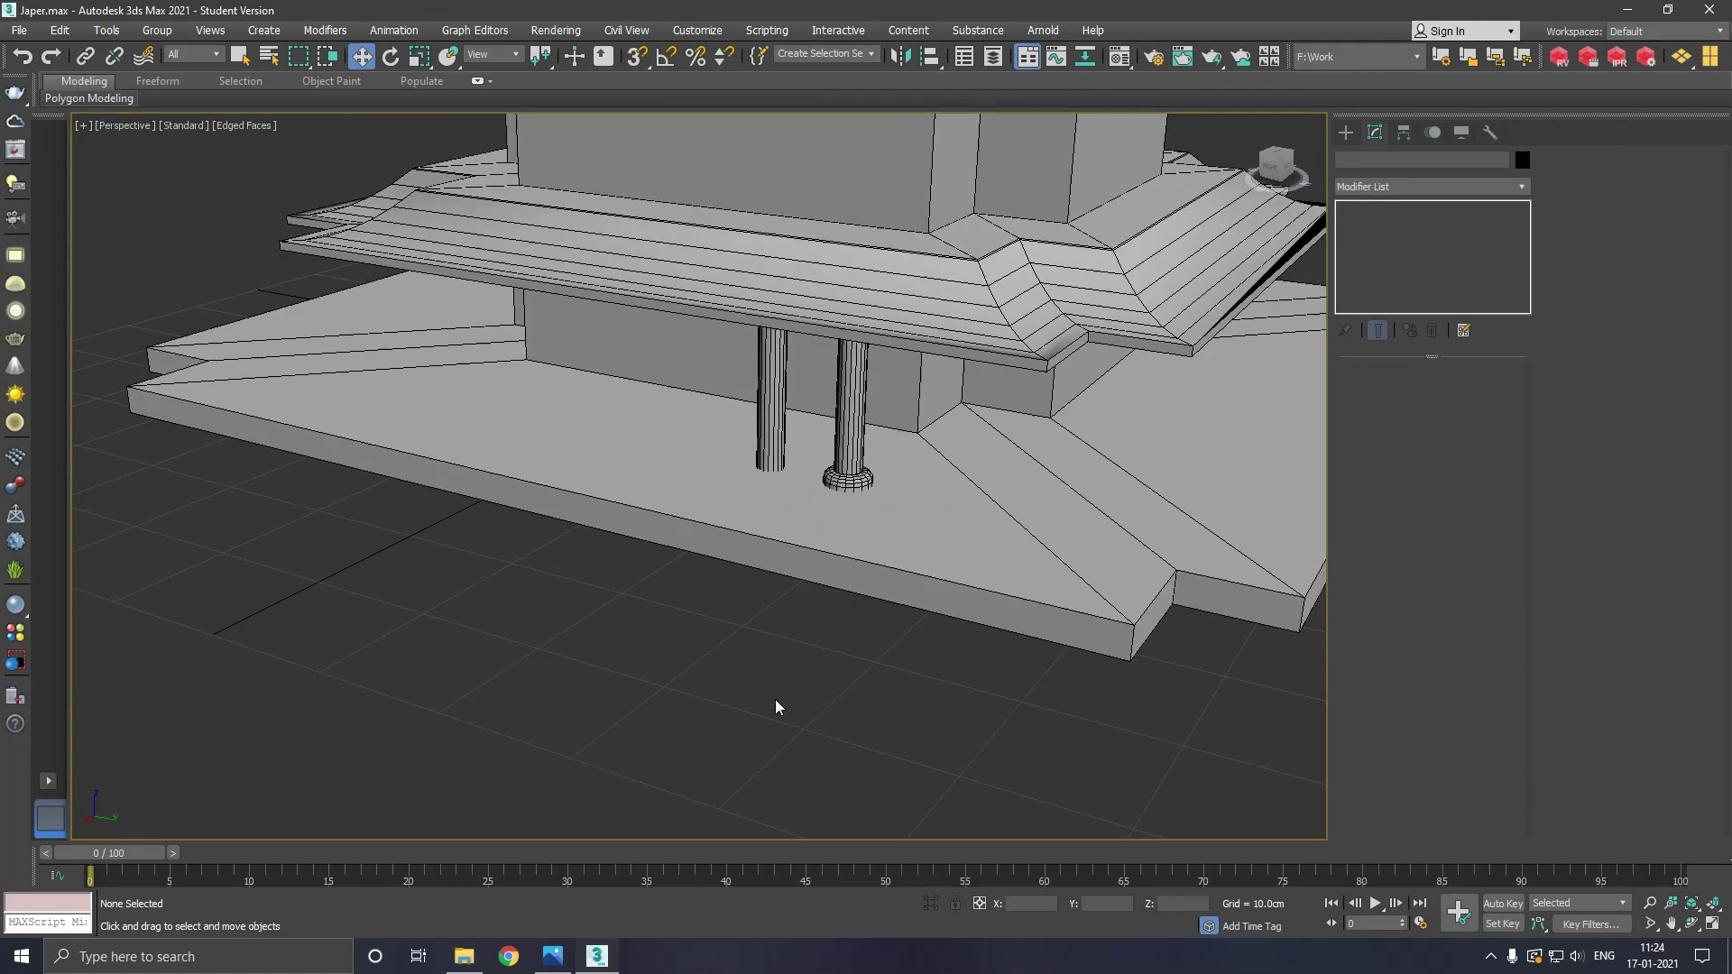
scroll(718, 632, "down", 4)
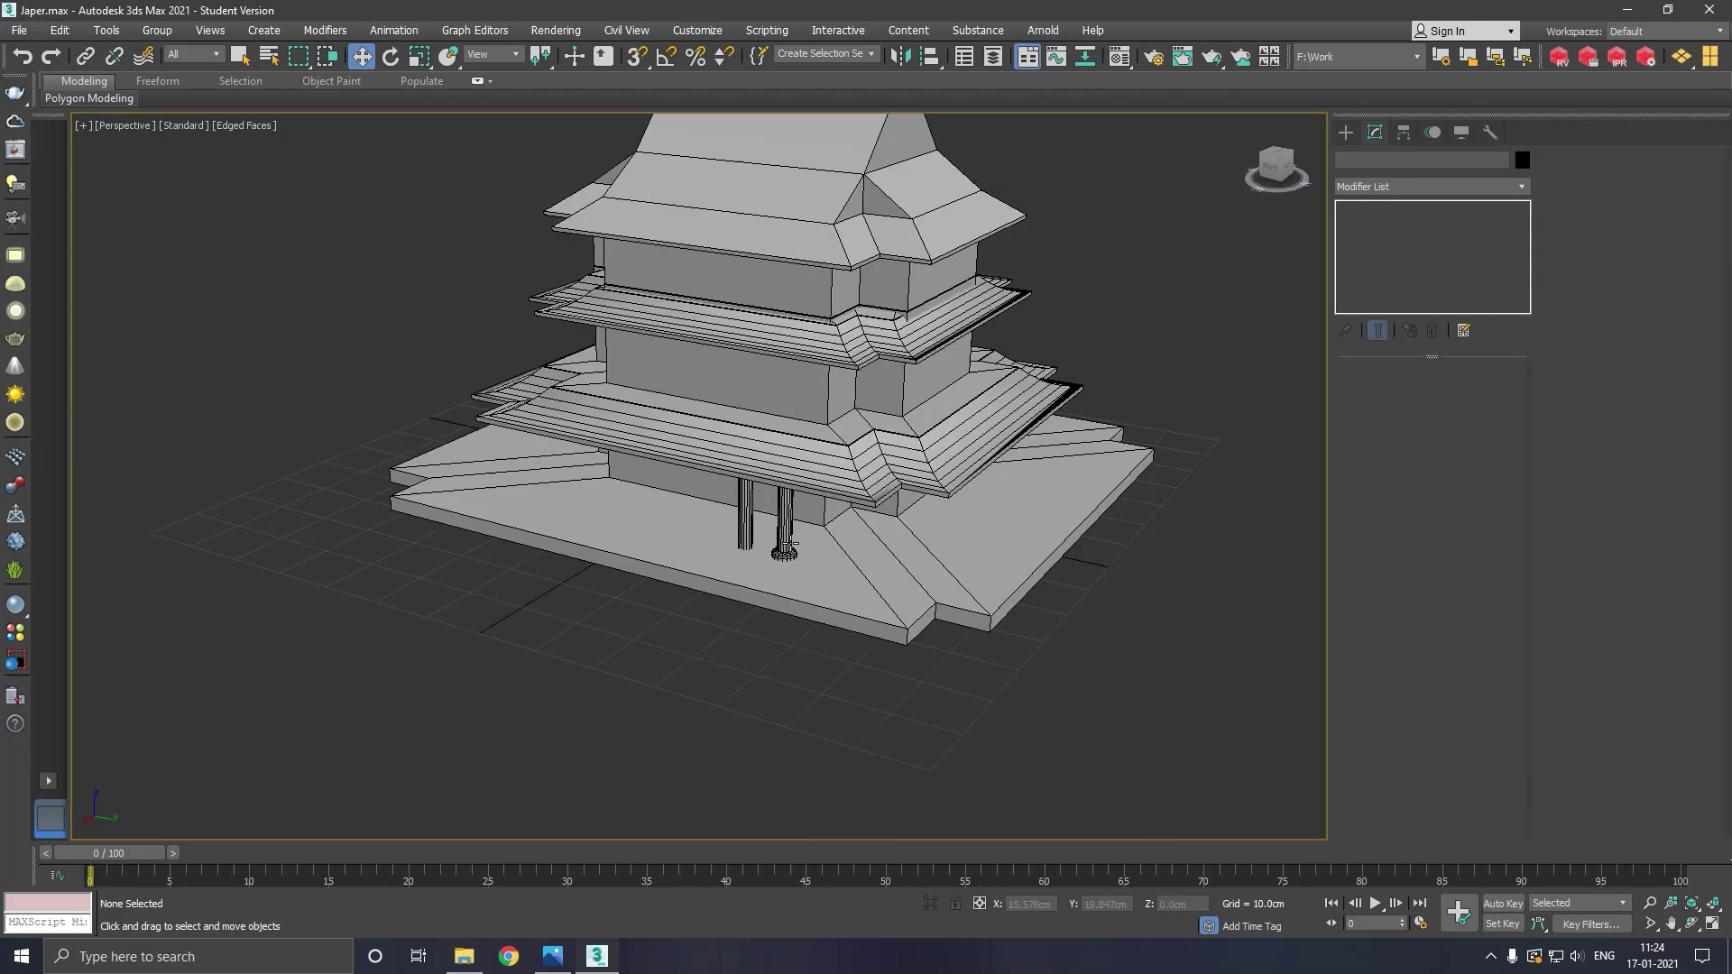
scroll(790, 543, "up", 4)
left_click(20, 58)
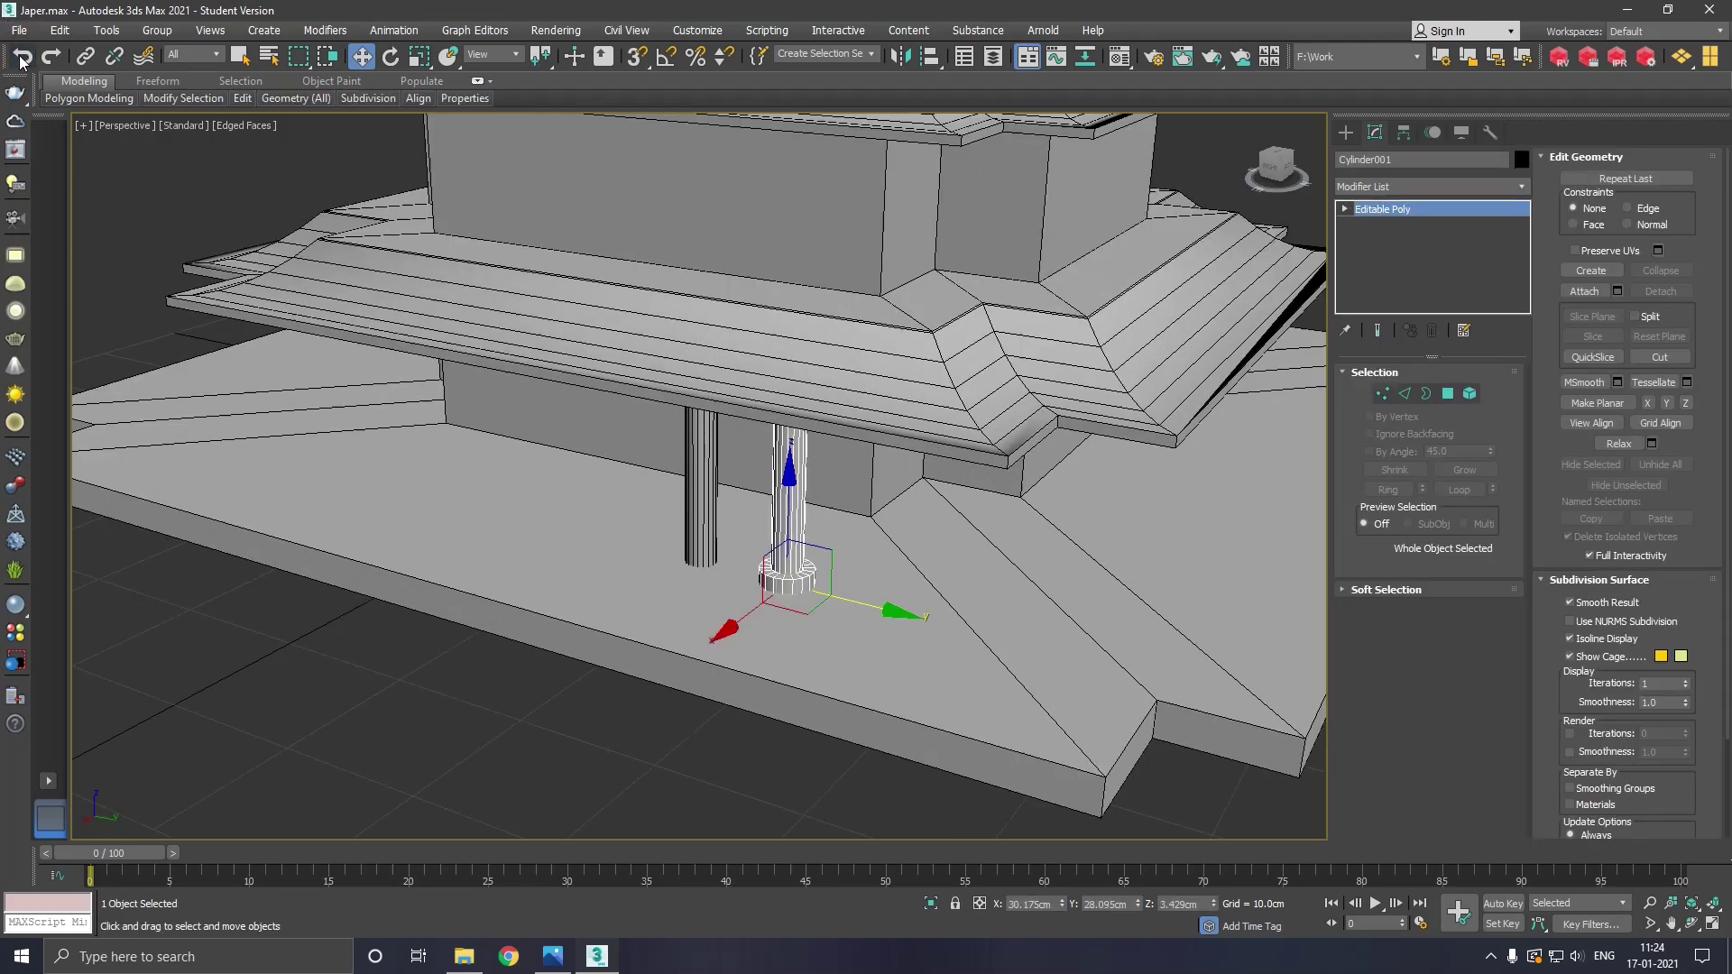
left_click(20, 58)
left_click(20, 58)
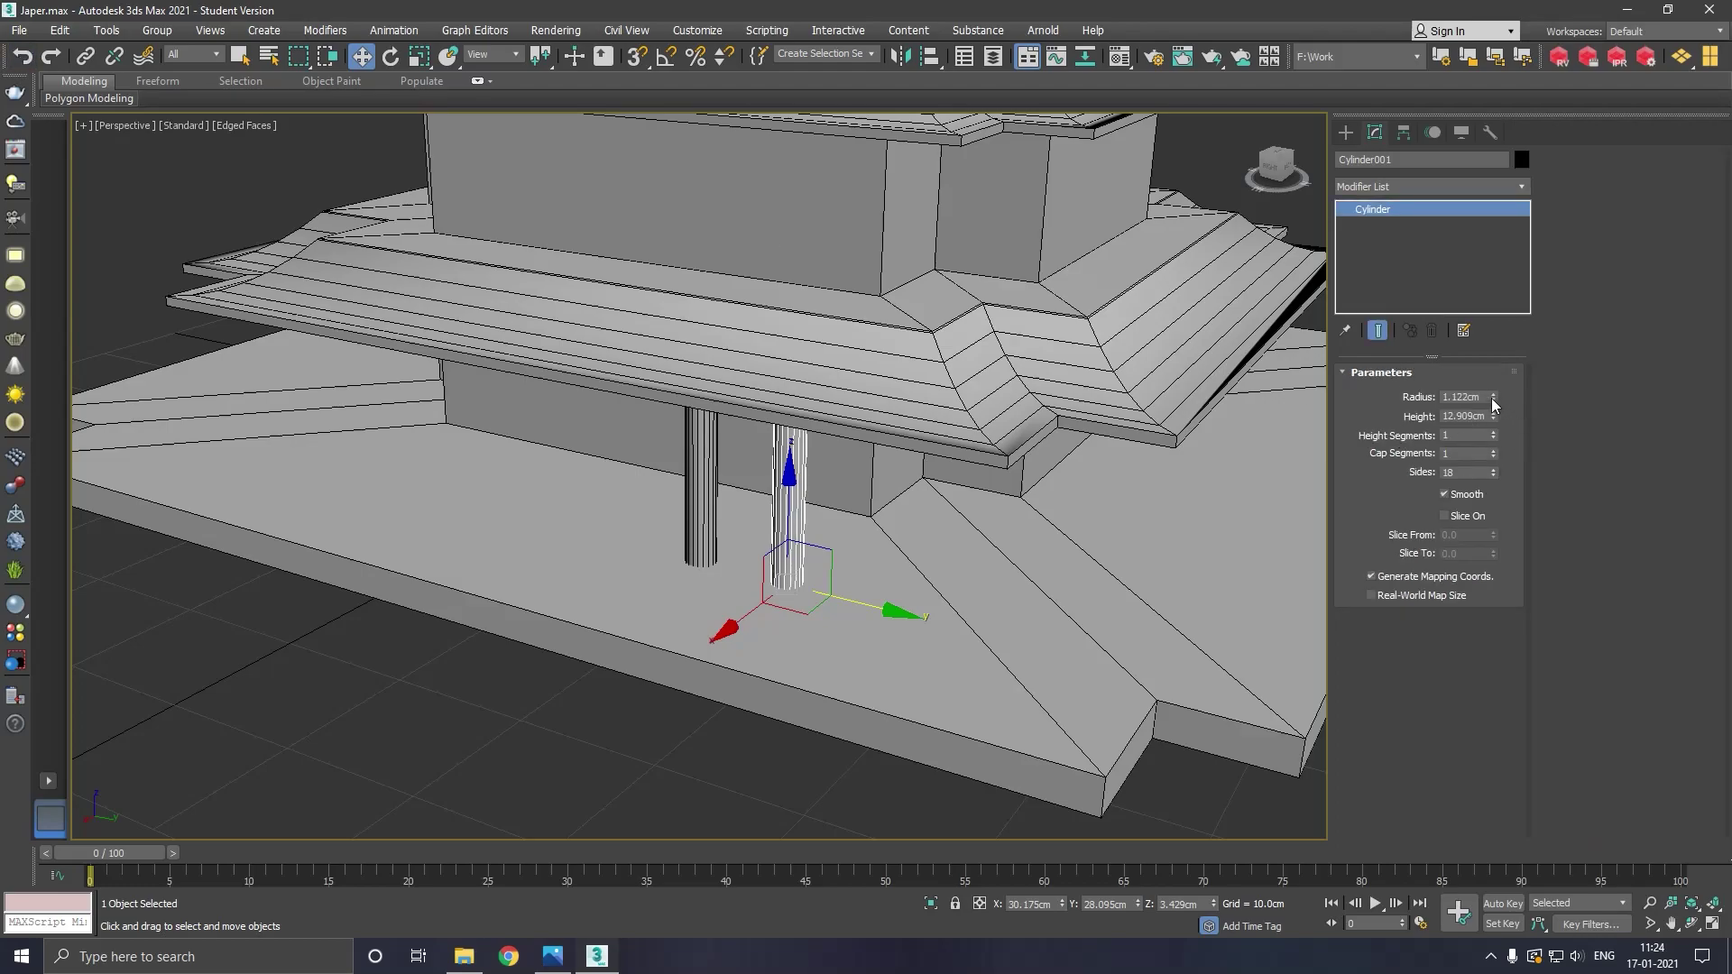
Thin the pillar's radius to 0.774cm and convert it to an Editable Poly
left_click_drag(1493, 398, 1501, 435)
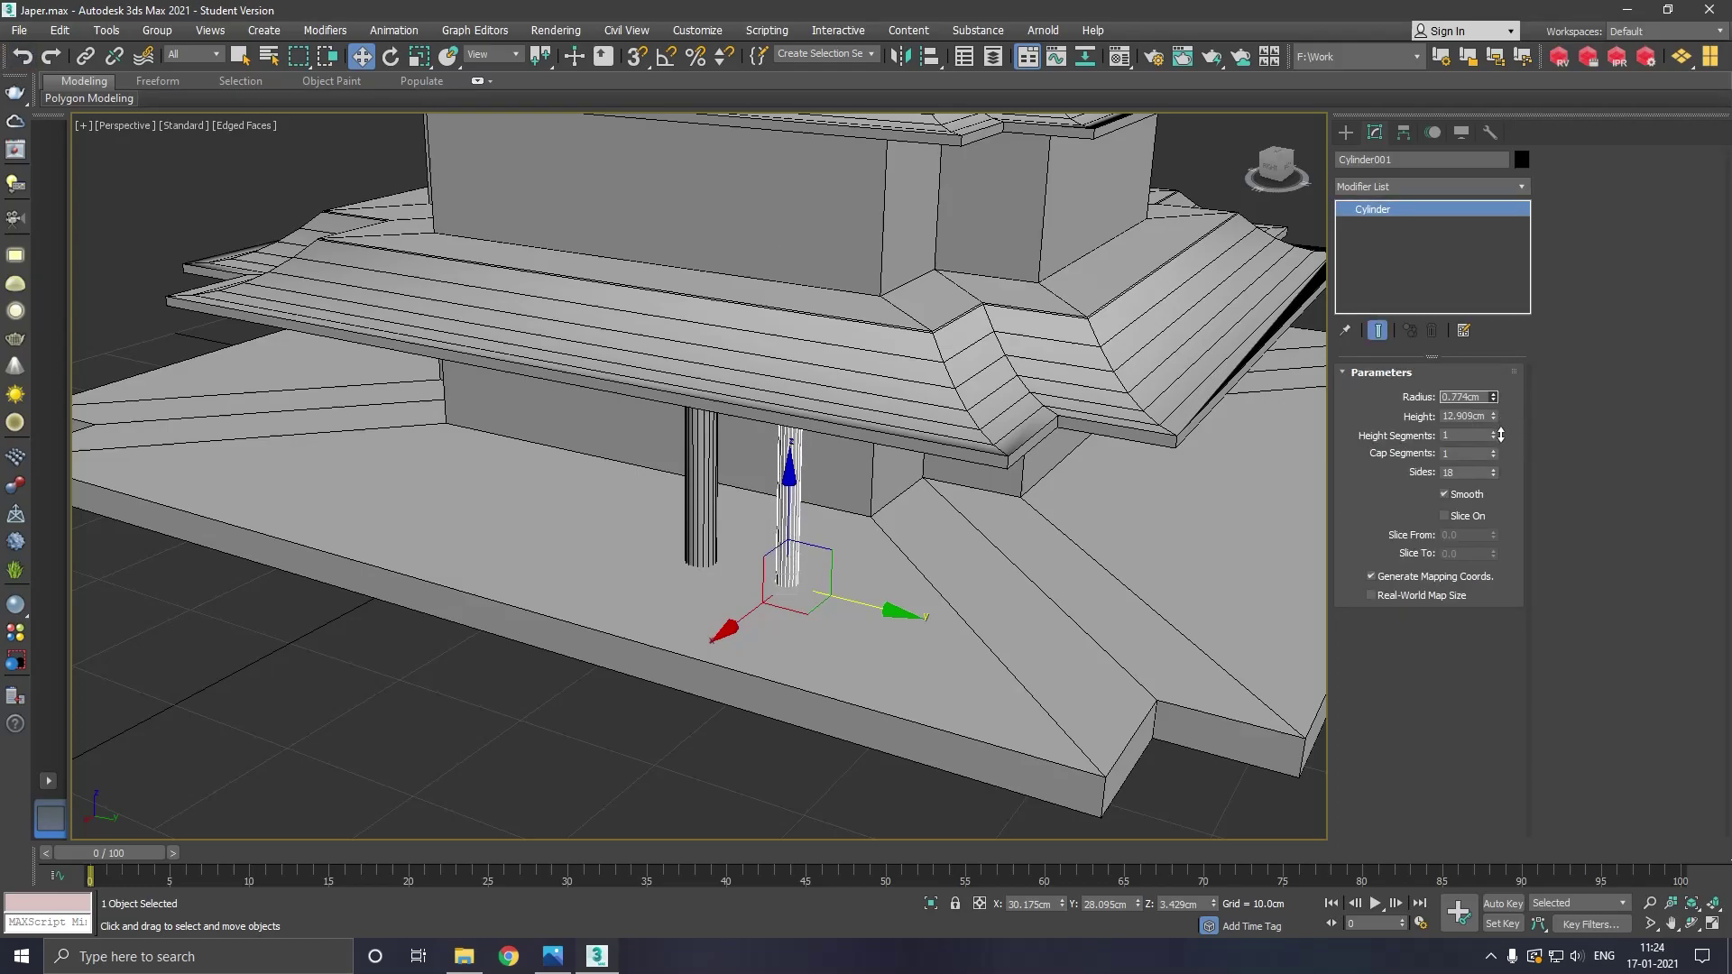
right_click(1415, 243)
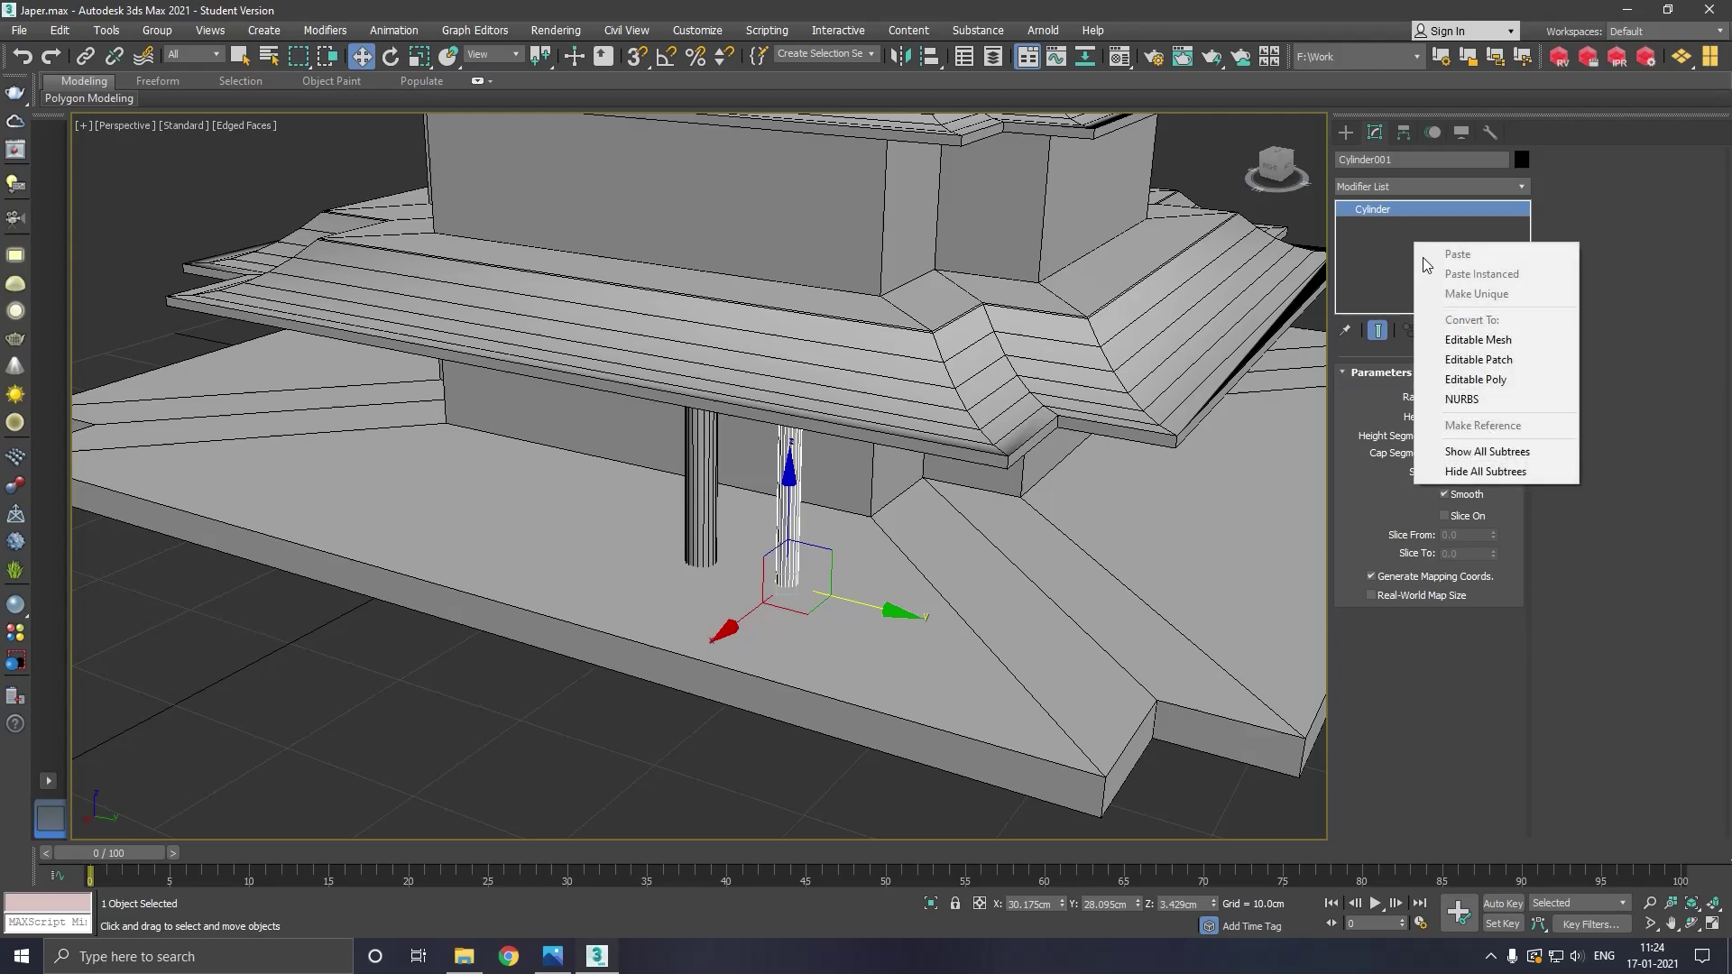
left_click(1501, 381)
scroll(782, 588, "up", 5)
scroll(783, 588, "up", 3)
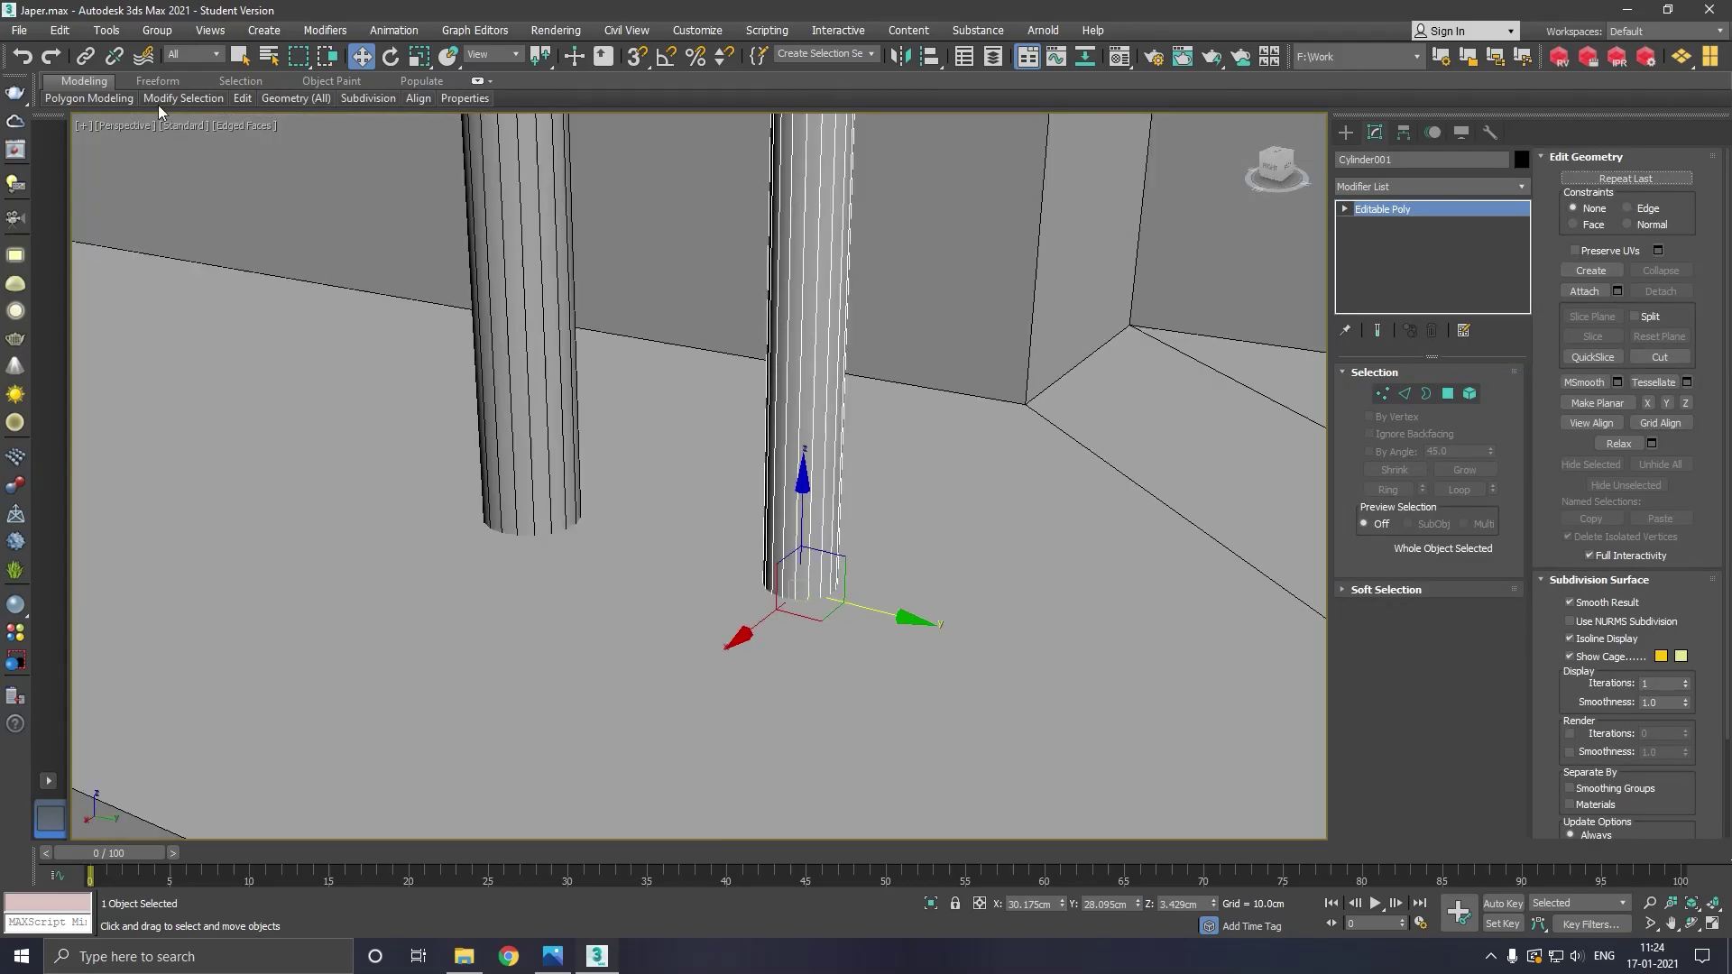
left_click(384, 171)
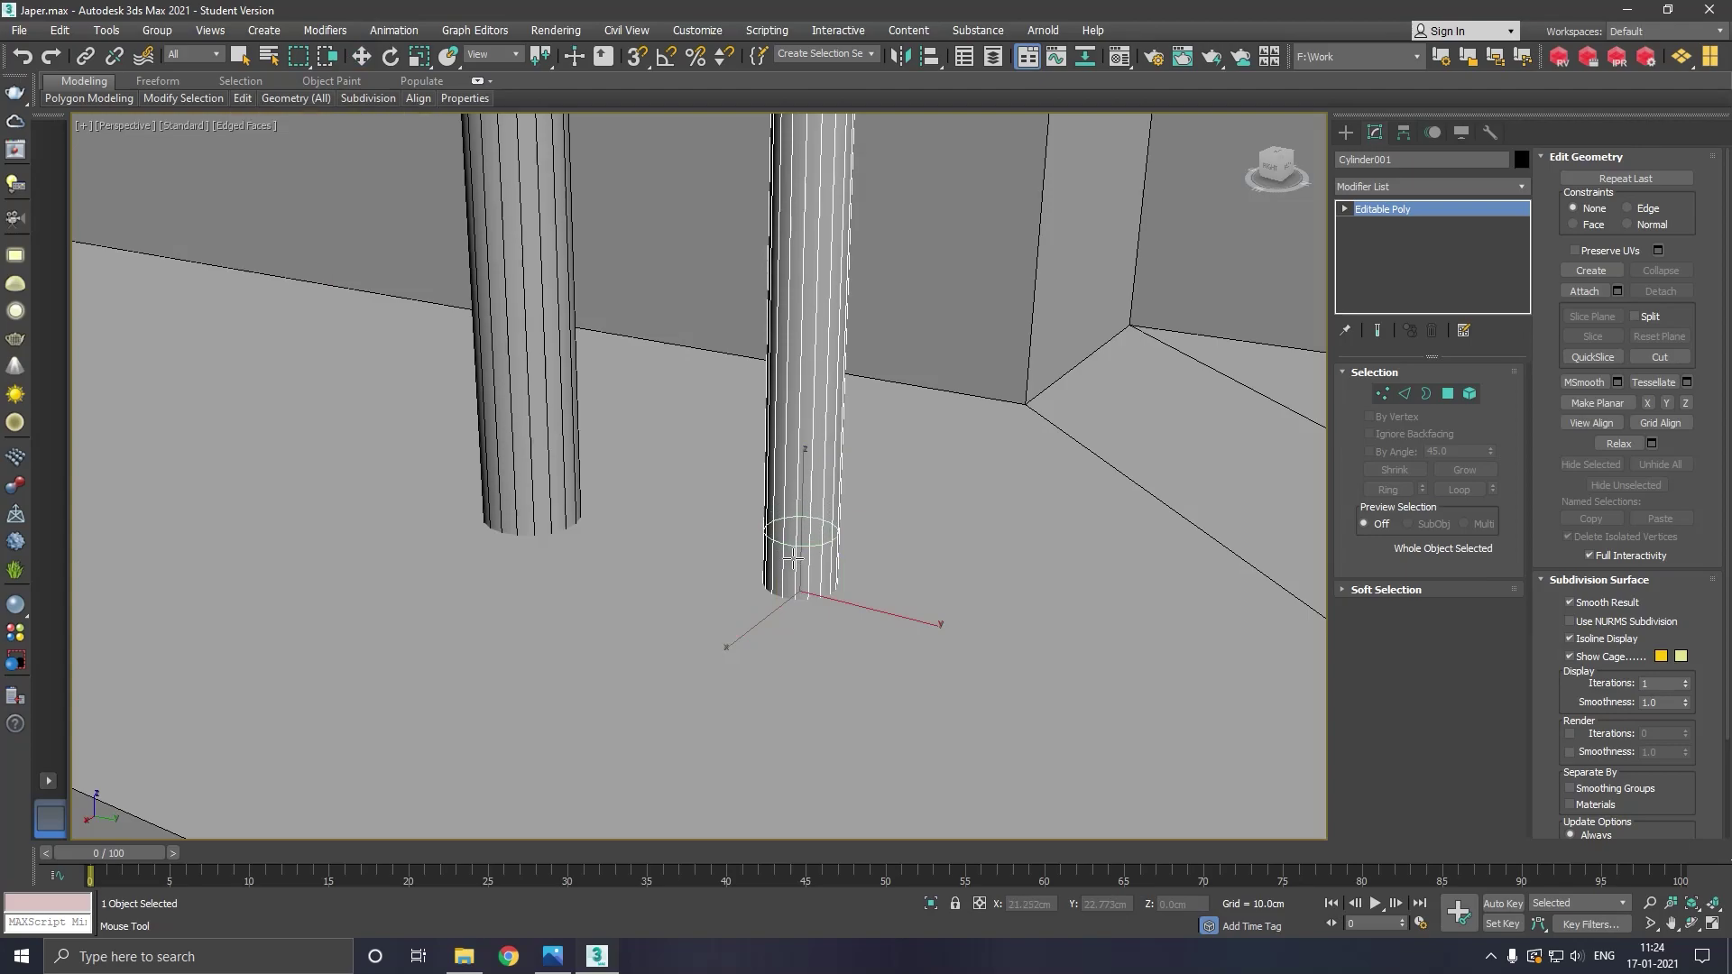
Extrude the bottom polygon ring along local normals by about 0.583cm
left_click(1447, 394)
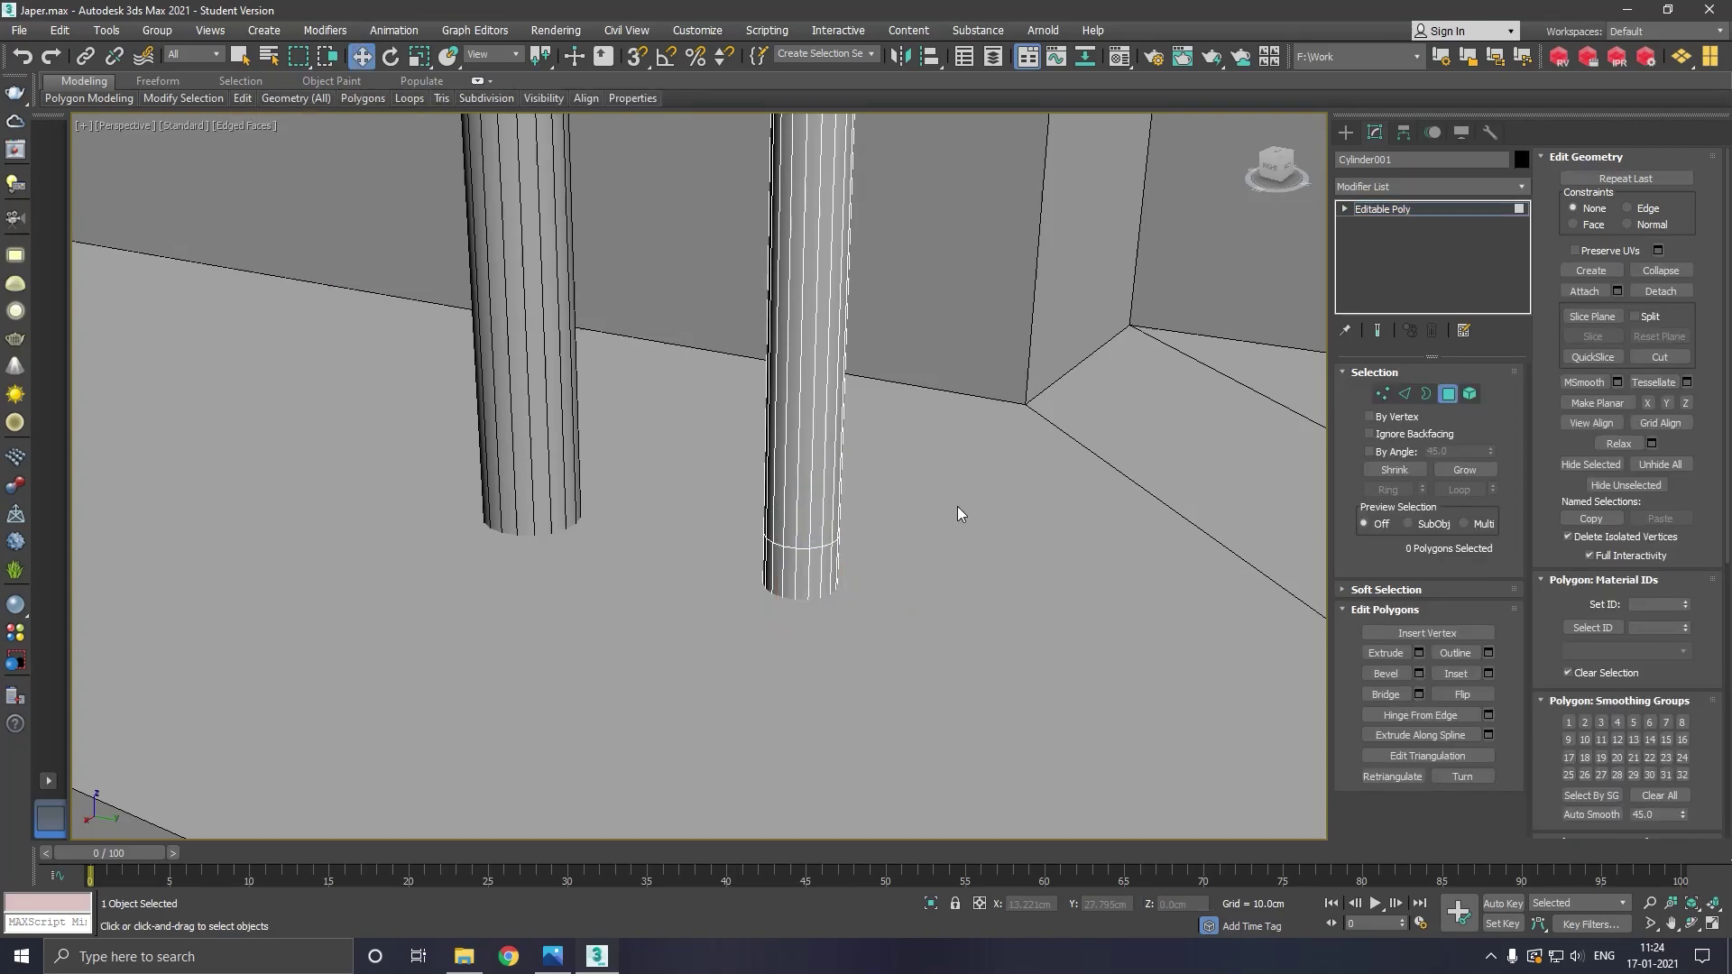
left_click(779, 570)
left_click(796, 567, "shift")
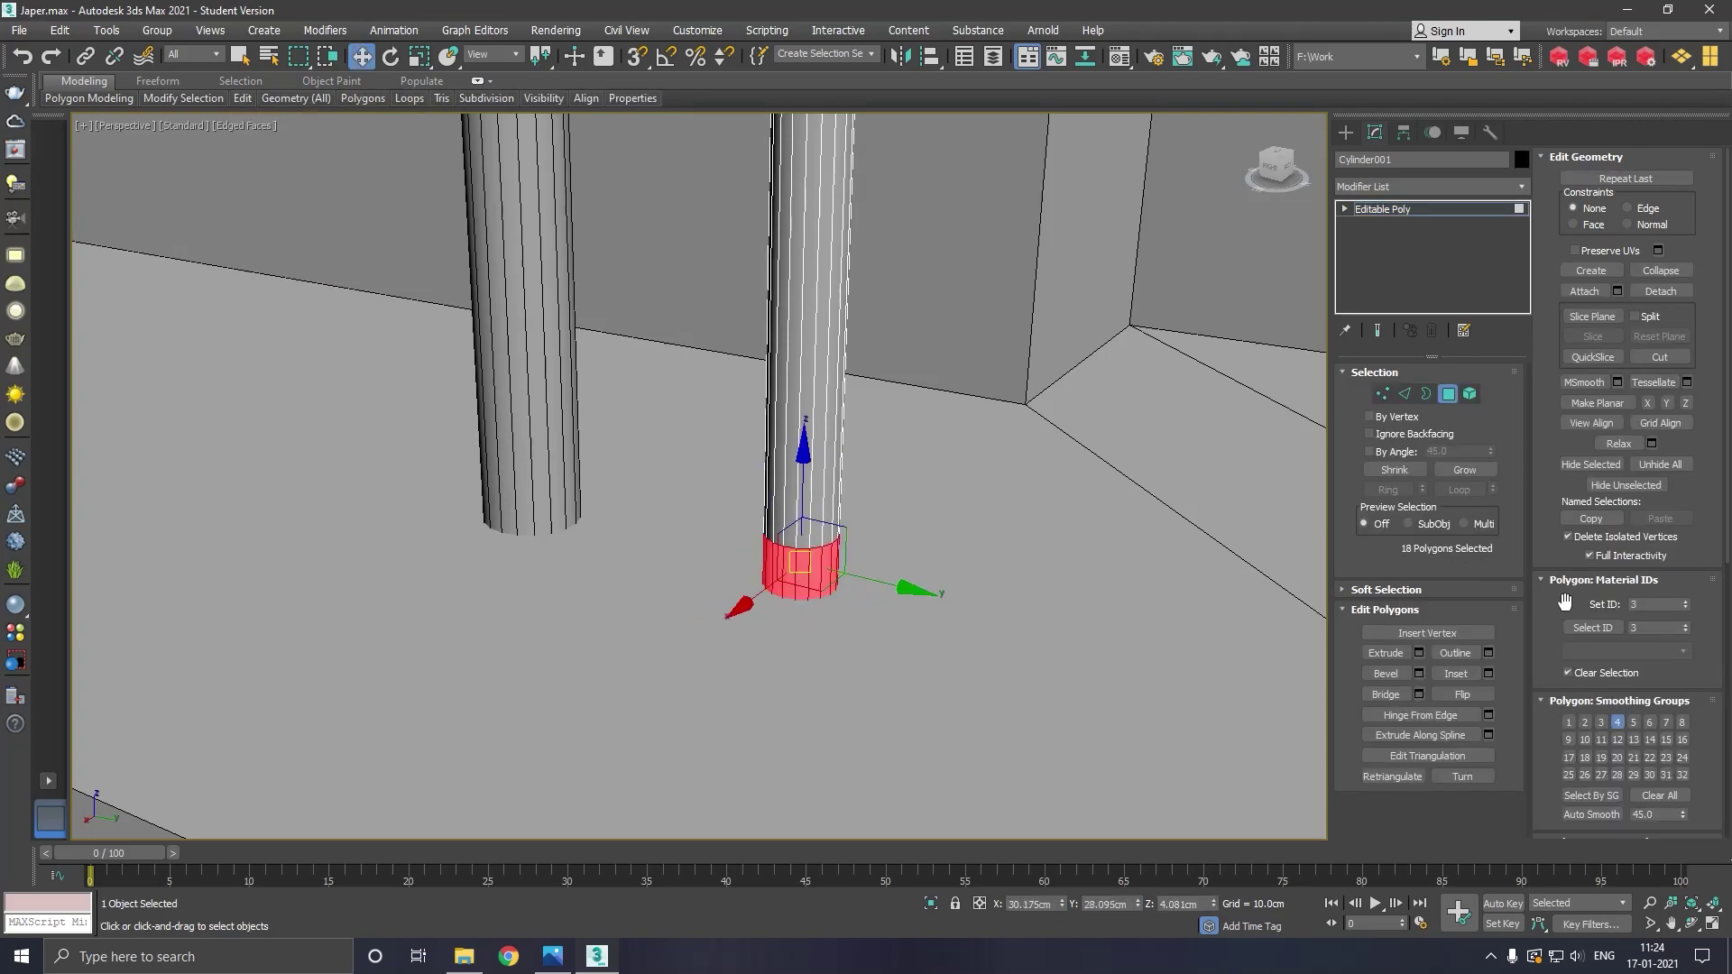
left_click(1418, 655)
left_click(930, 487)
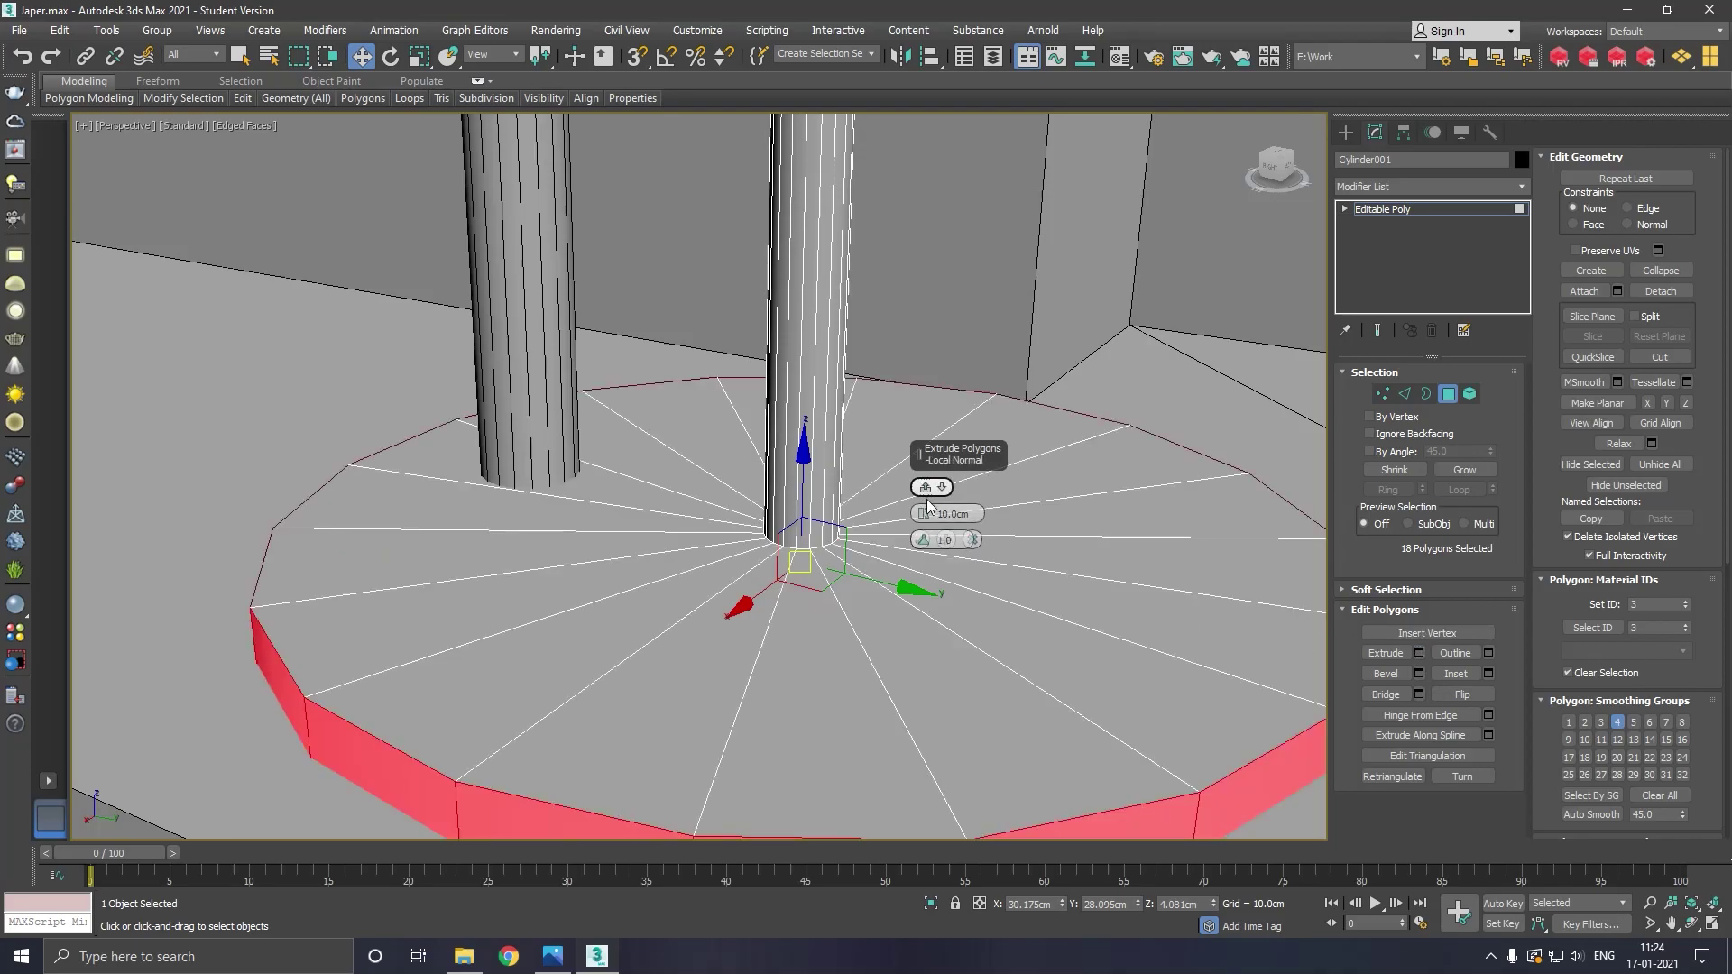
left_click_drag(923, 513, 929, 596)
left_click(919, 565)
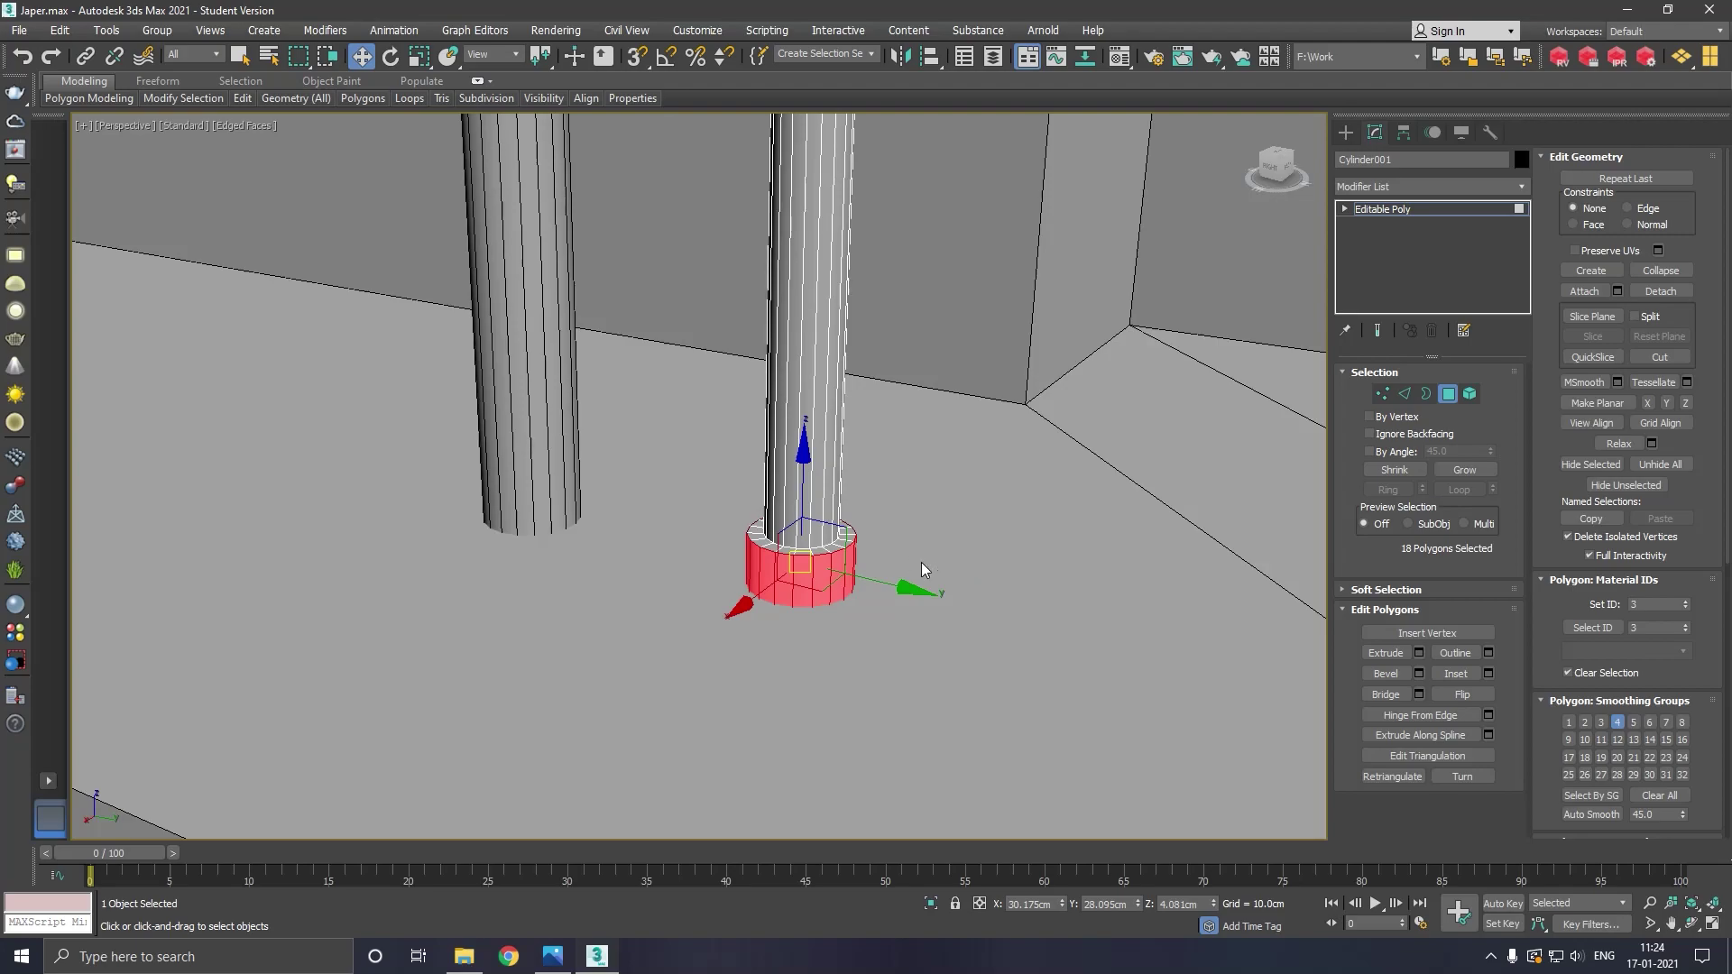
Lower the base edge ring to taper it and chamfer it 0.523cm with 2 segments
left_click(1411, 398)
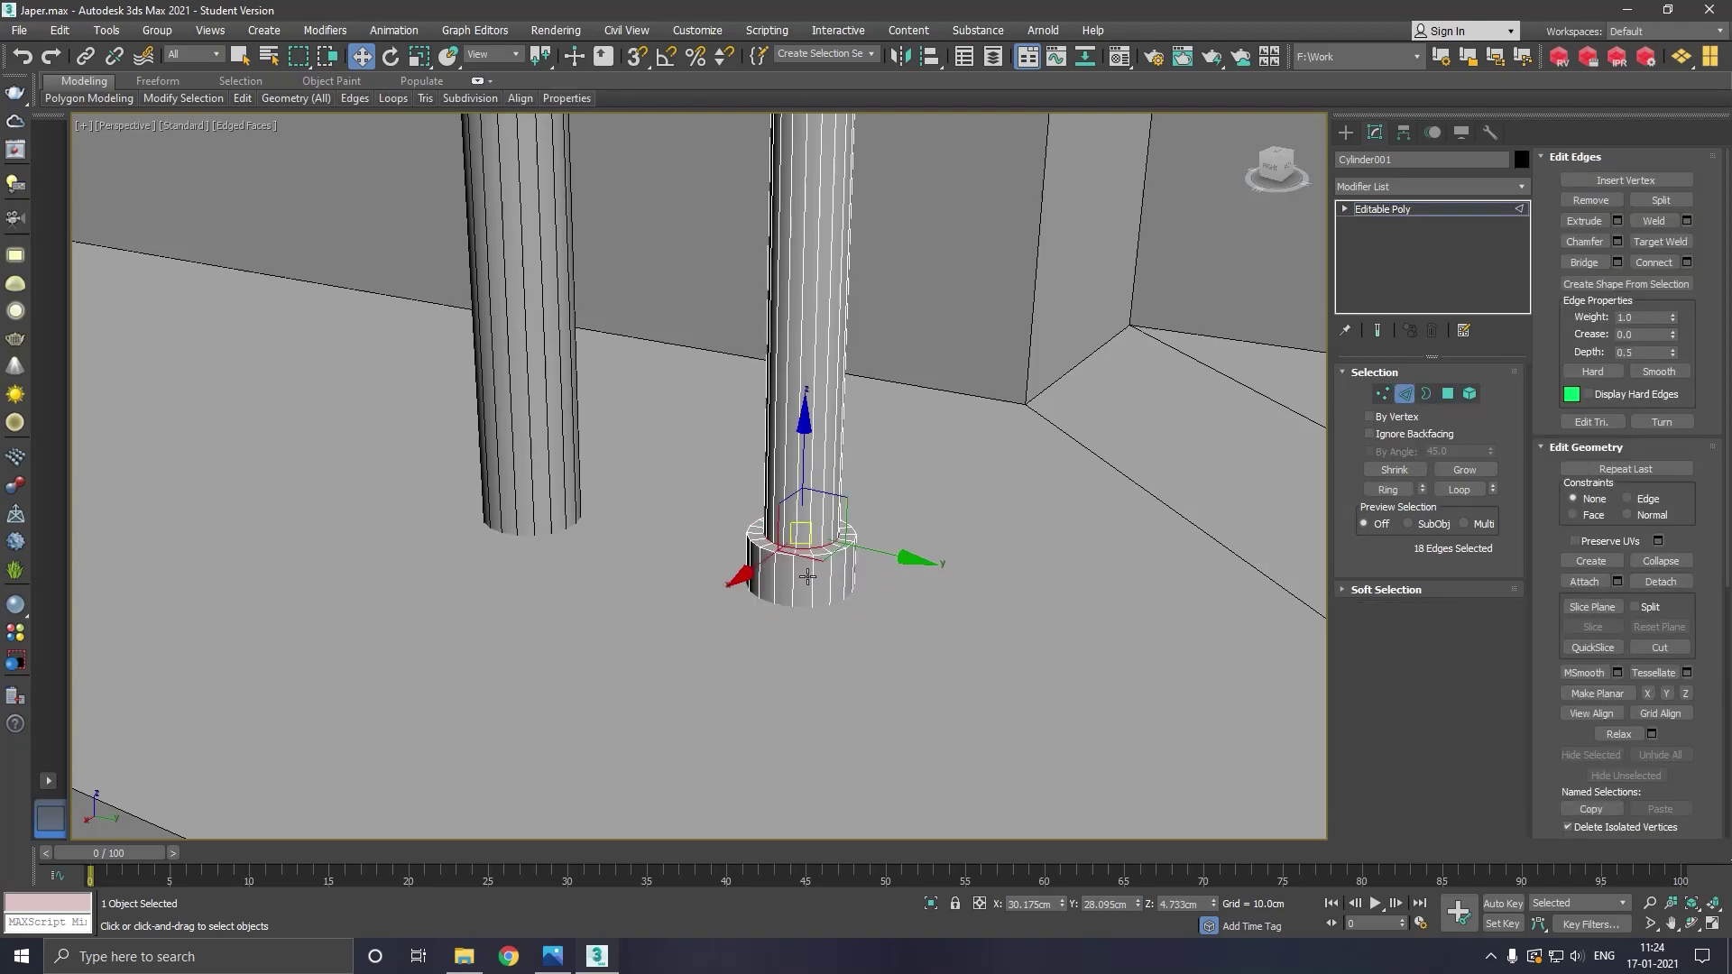
left_click_drag(811, 567, 815, 502)
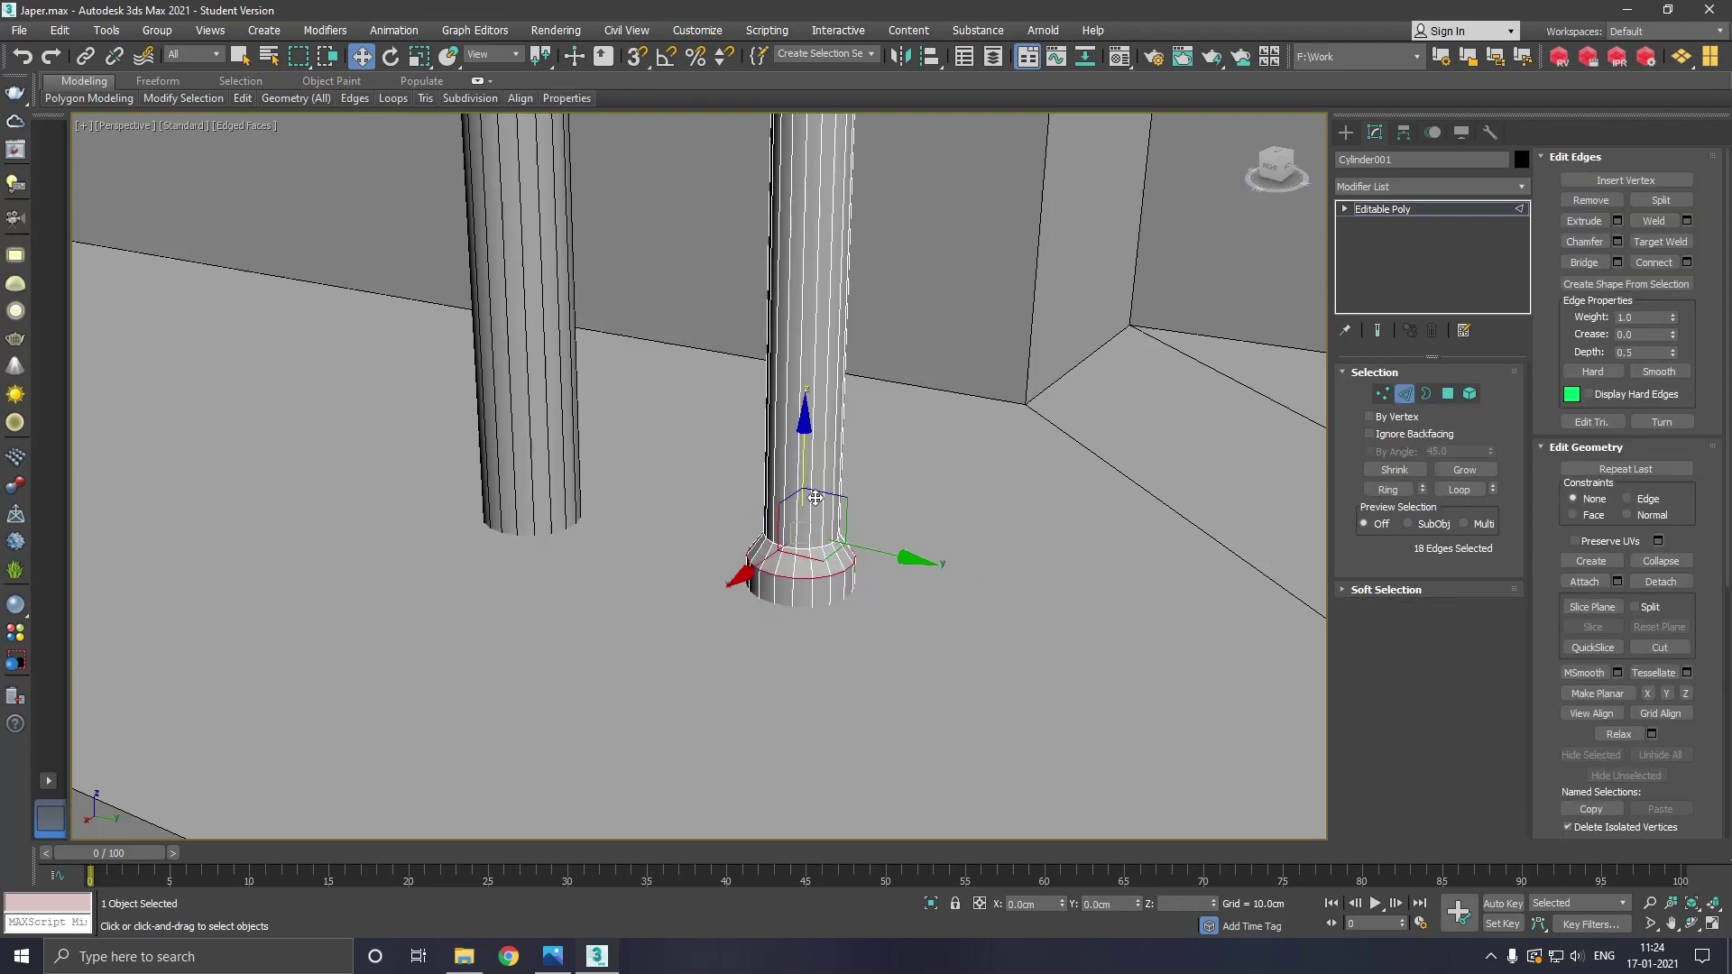
left_click(1616, 242)
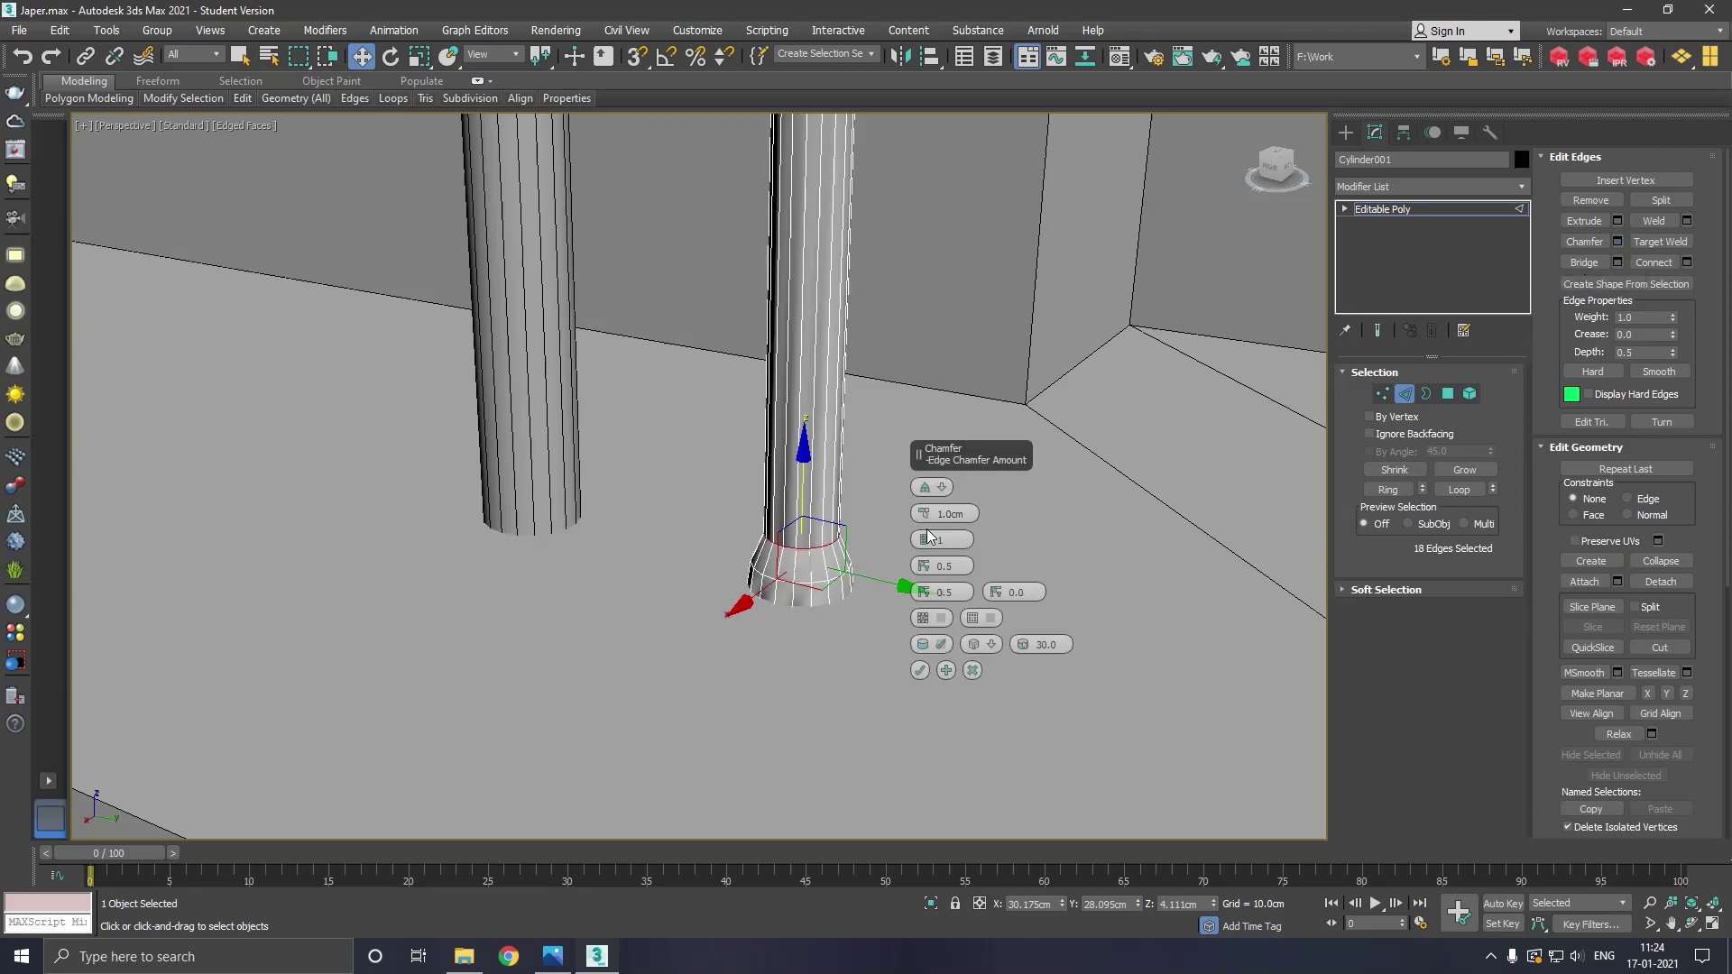
left_click_drag(924, 542, 923, 533)
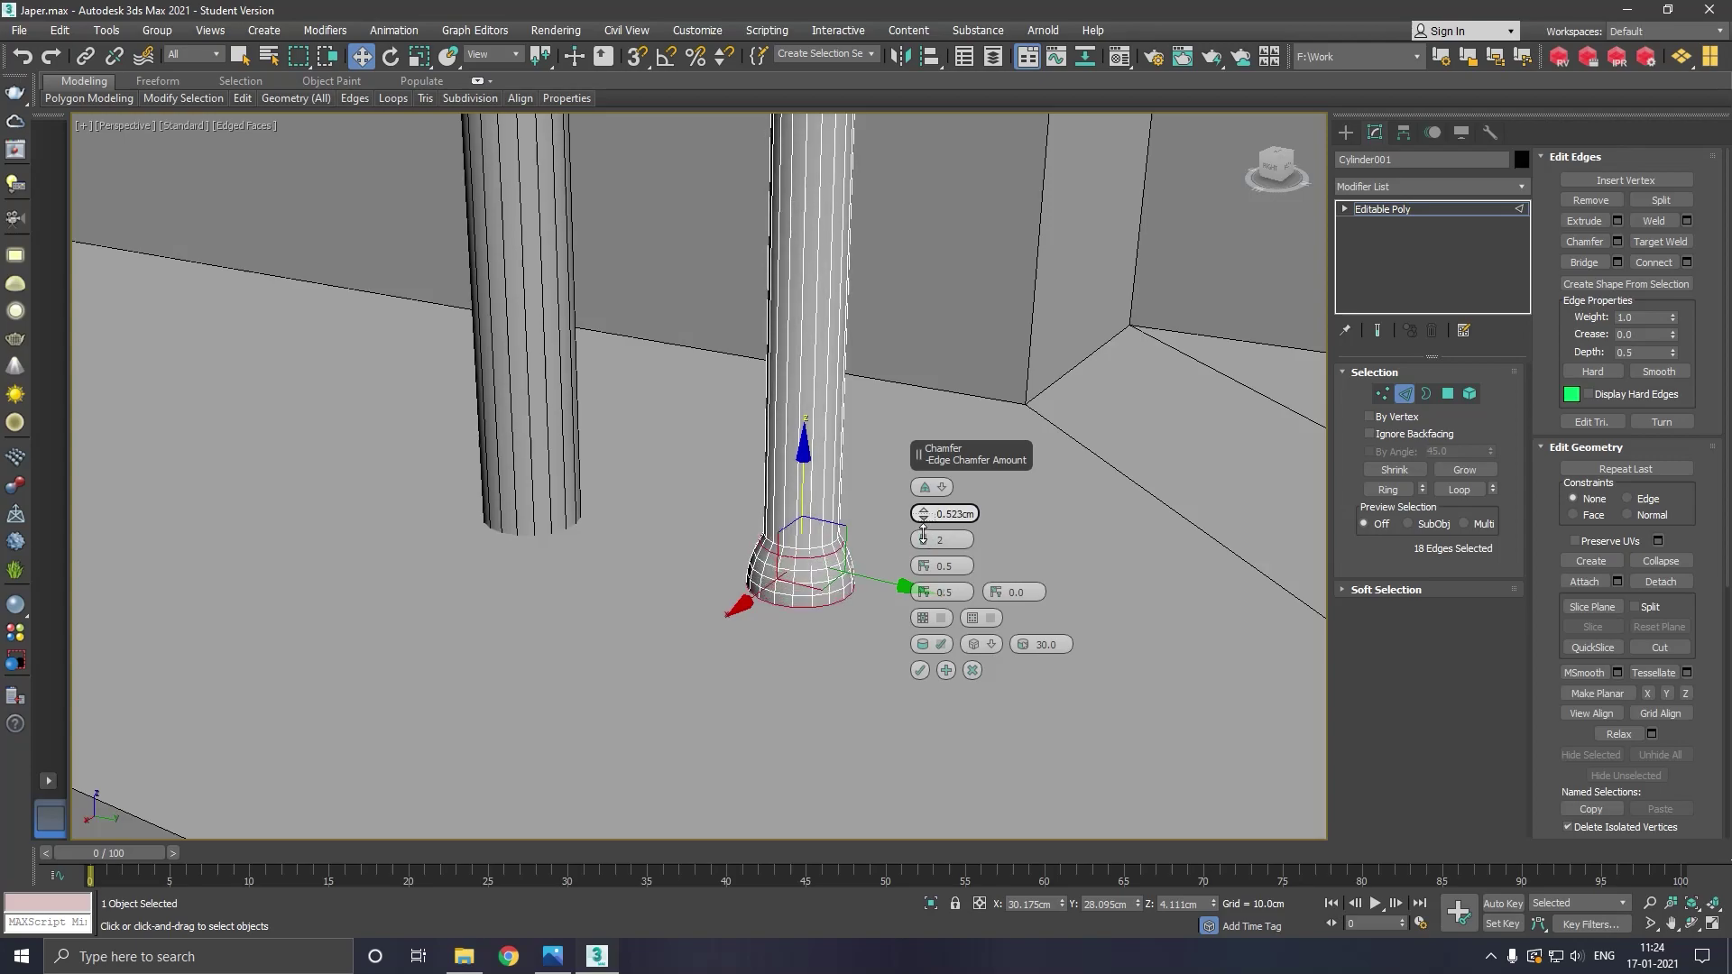
left_click(924, 676)
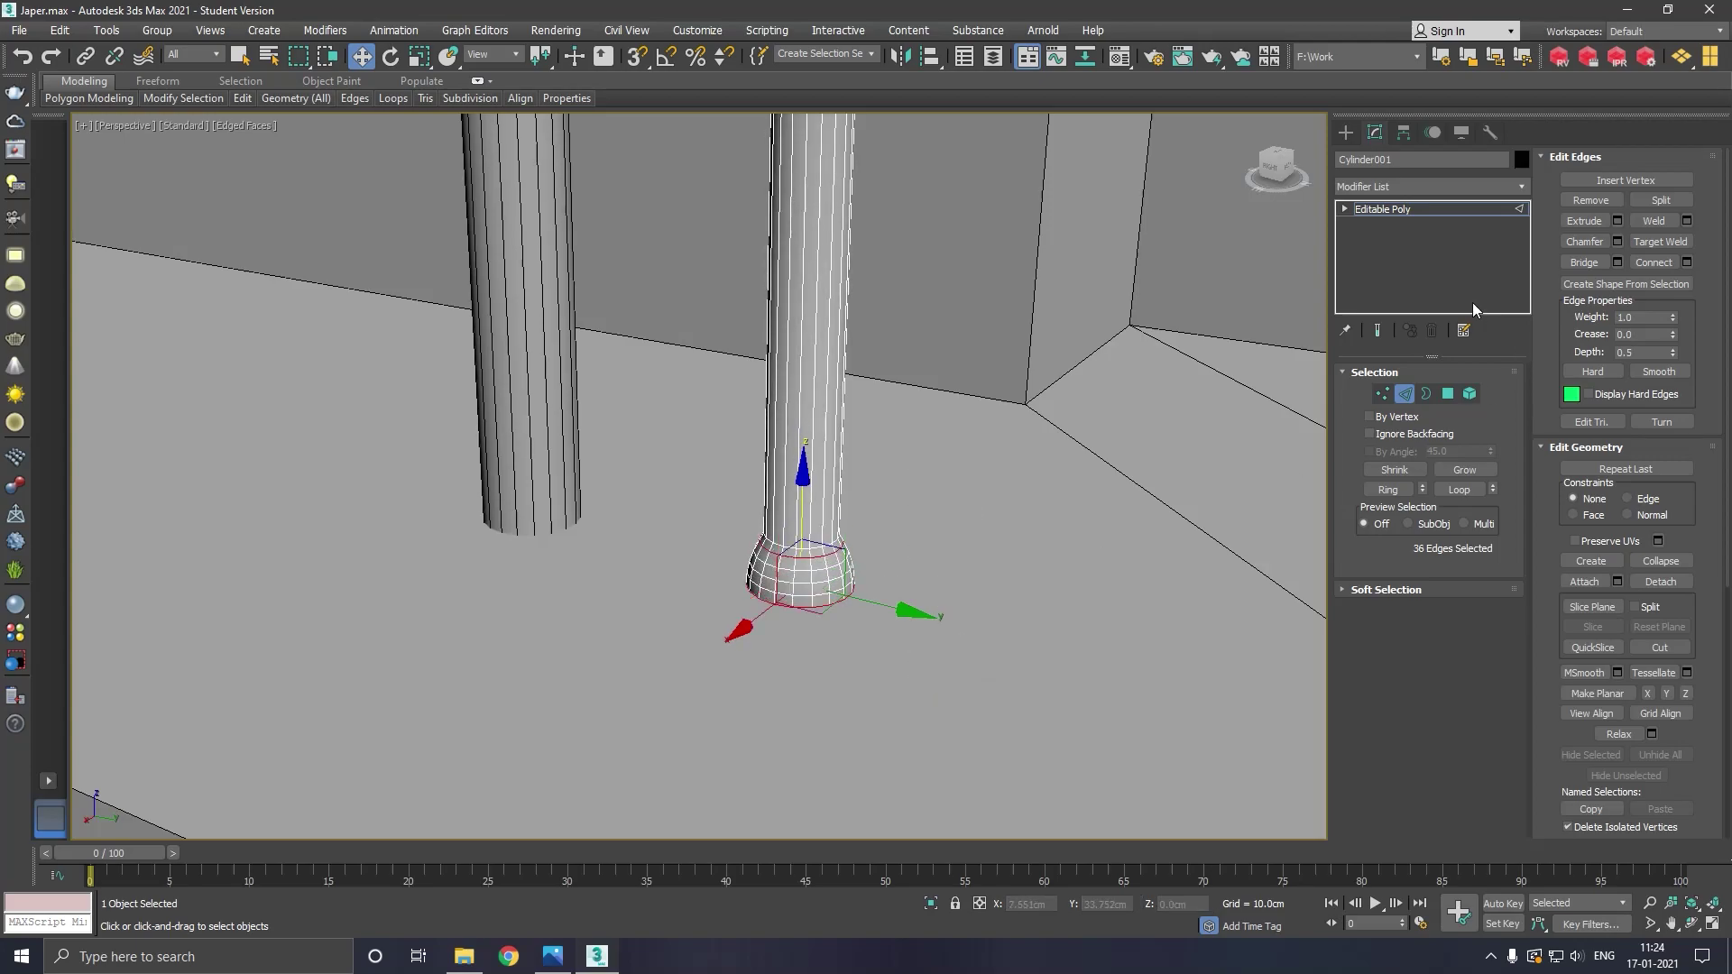
left_click(1431, 208)
scroll(961, 525, "down", 5)
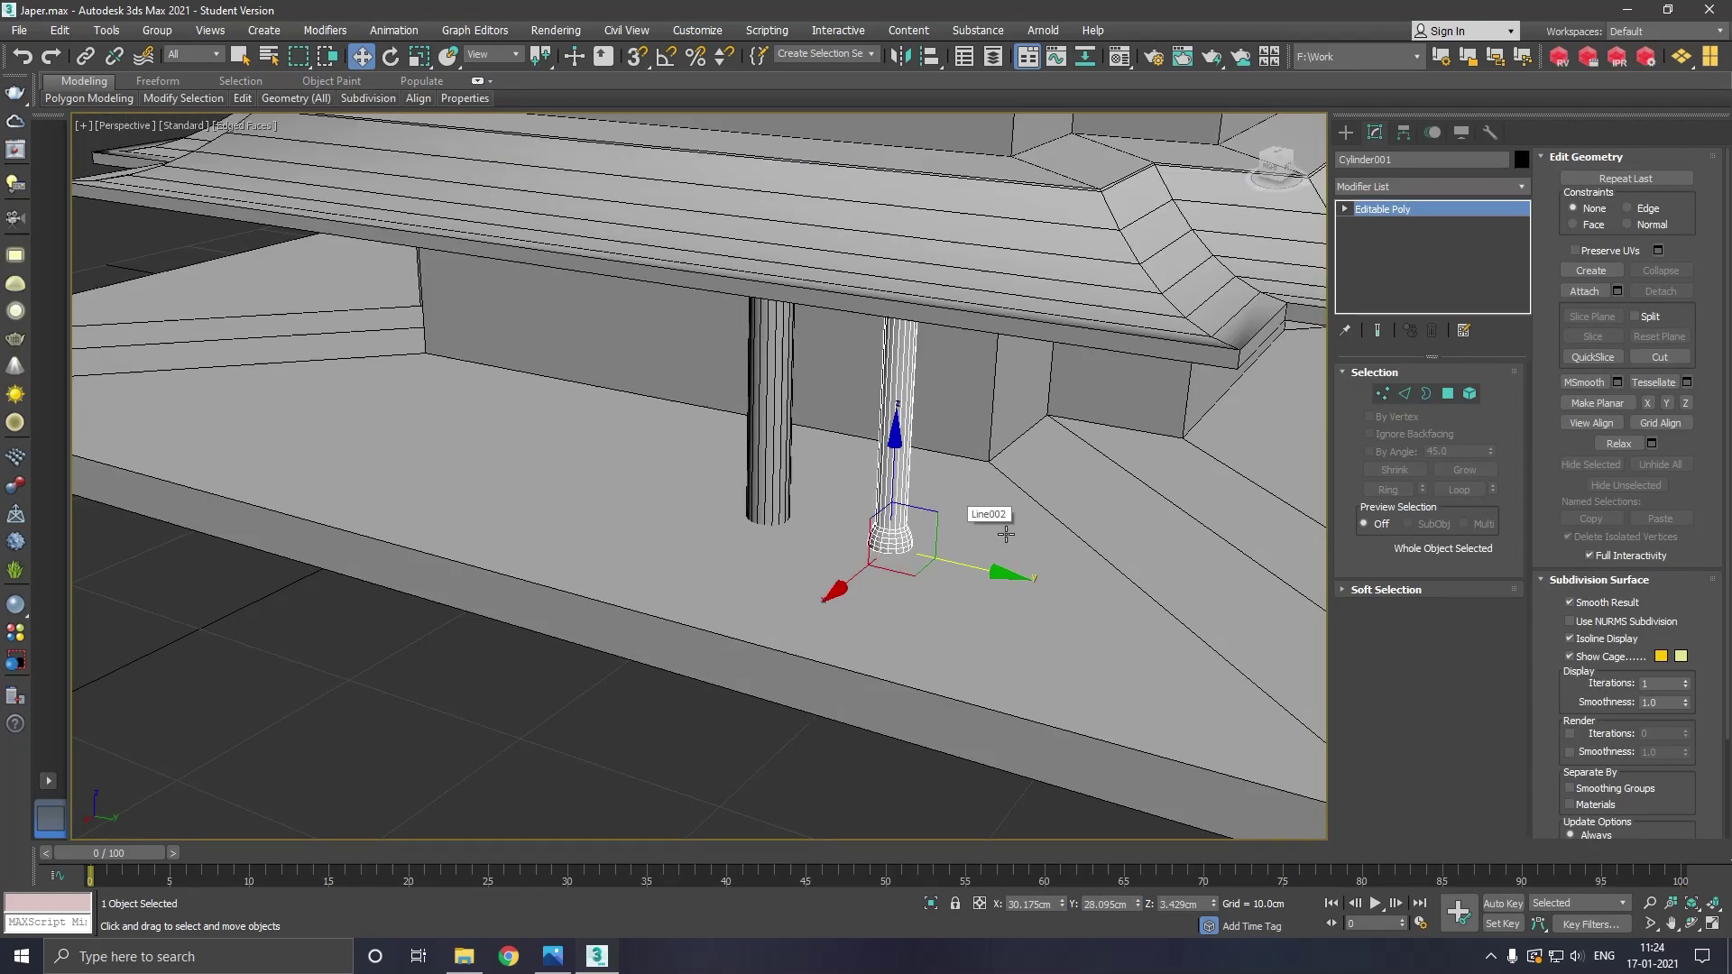
Move the plain cylinder into the foreground and clone the flared pillar leftward as an instance
left_click(765, 516)
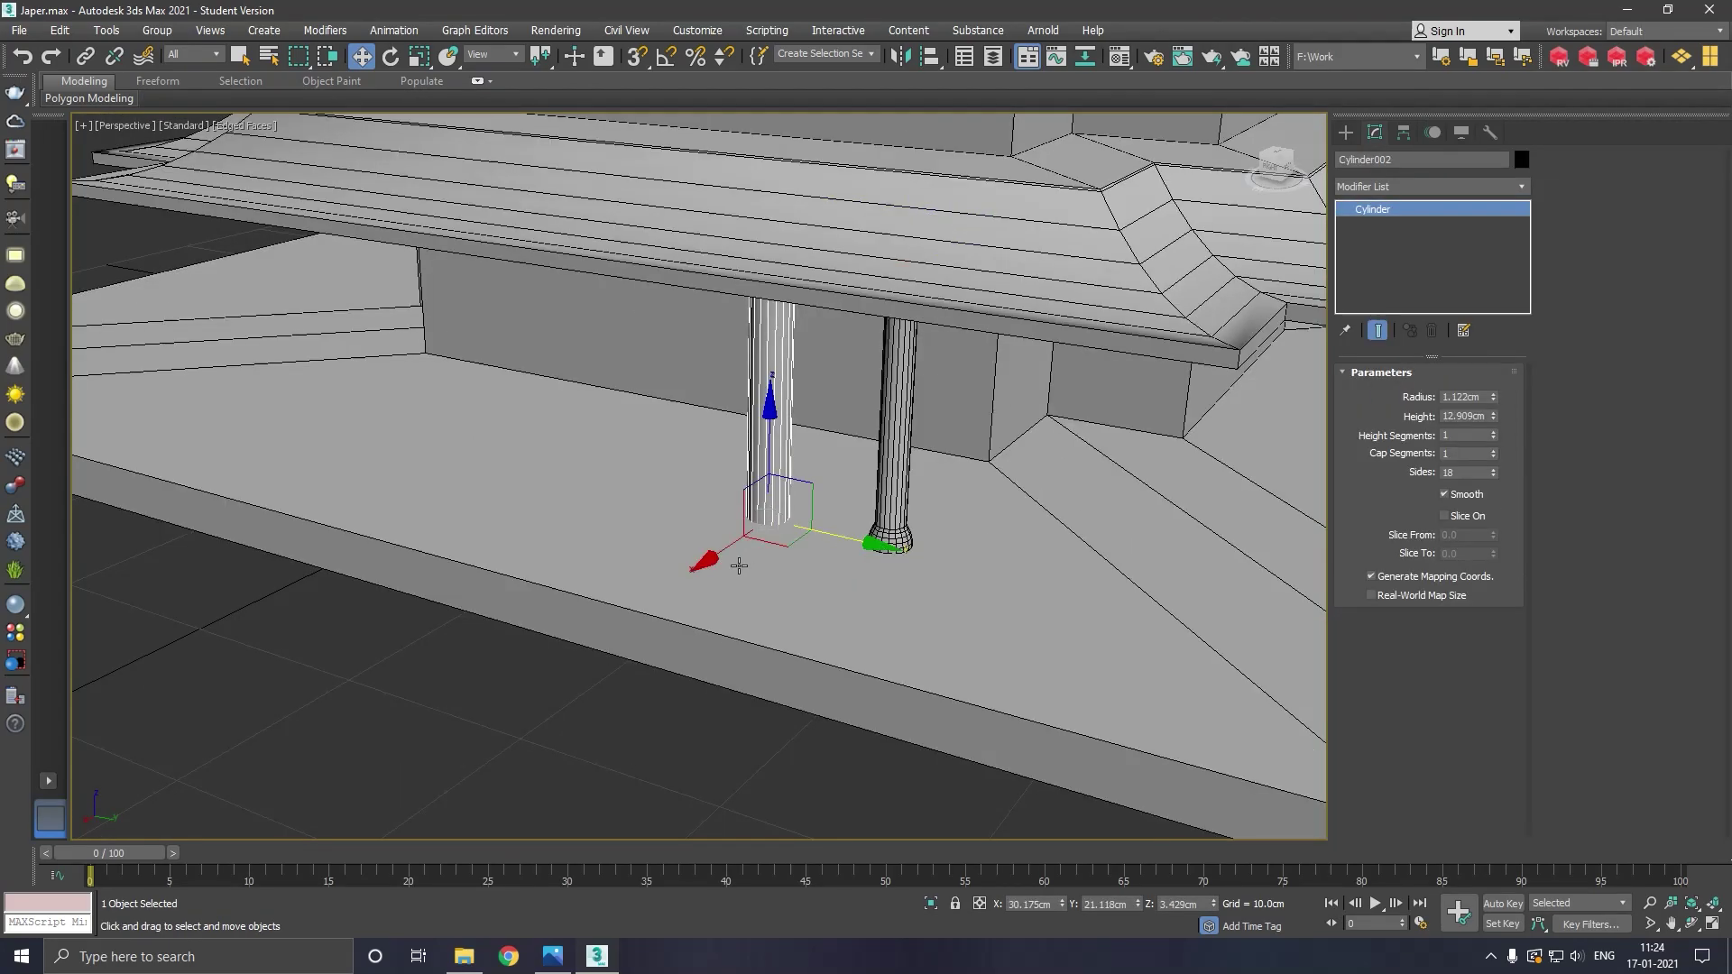
left_click_drag(727, 564, 162, 812)
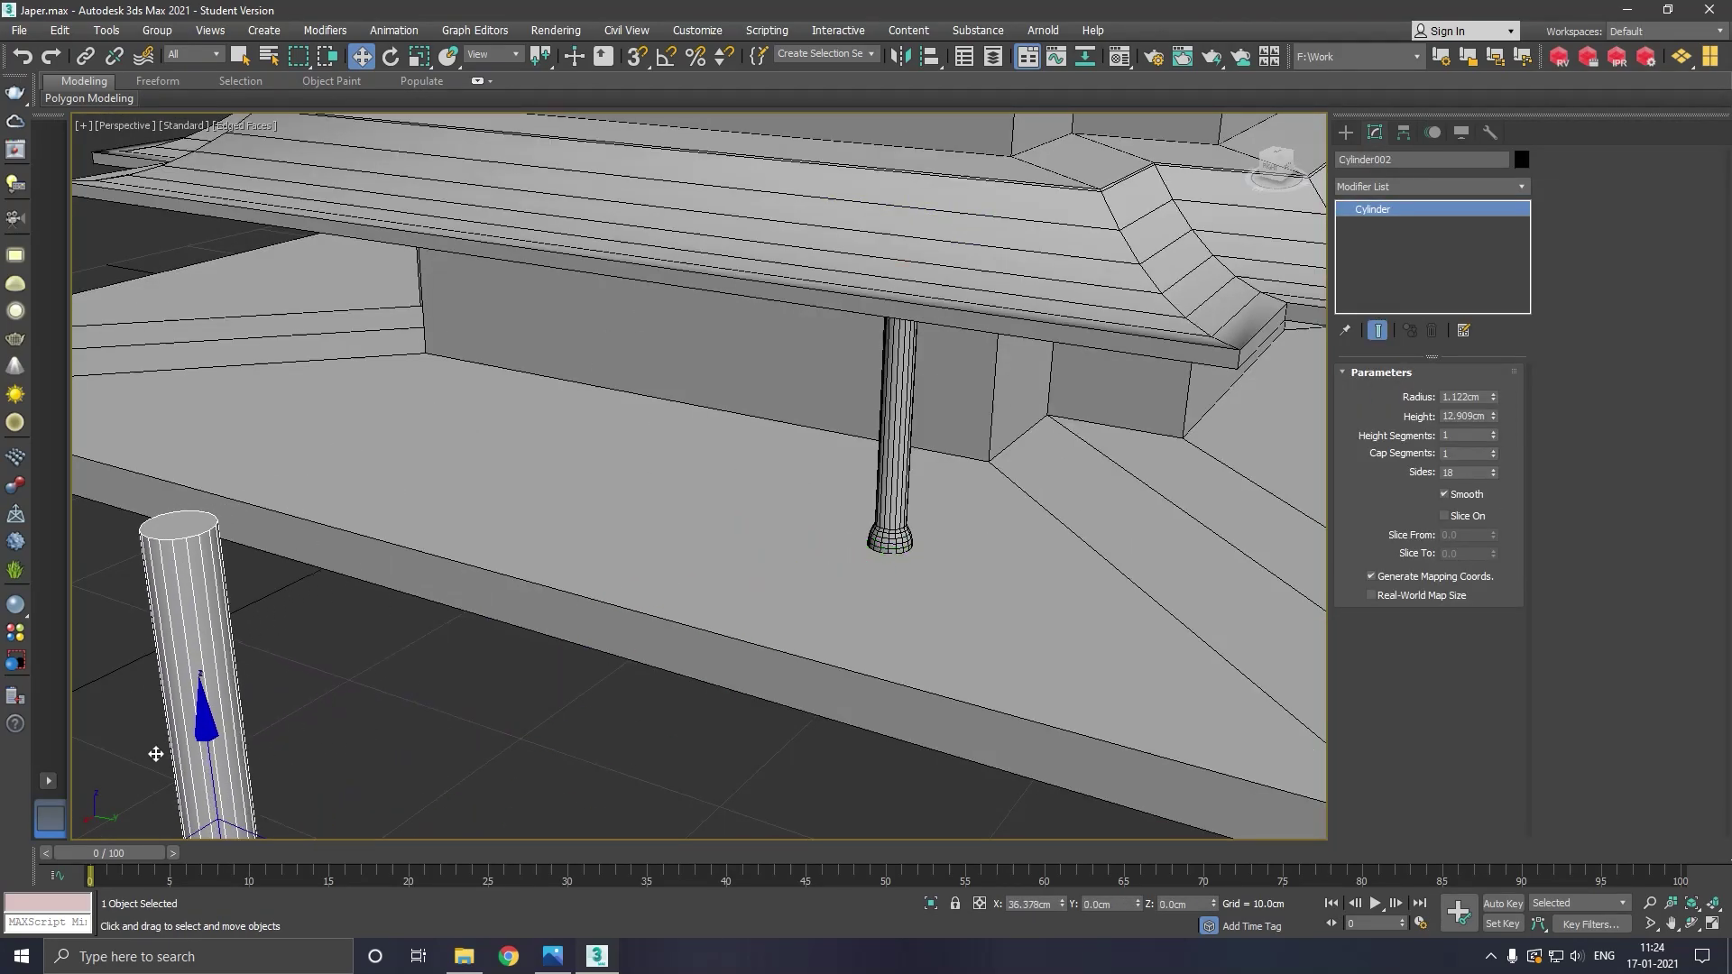
left_click(906, 547)
scroll(981, 548, "down", 3)
scroll(981, 549, "down", 3)
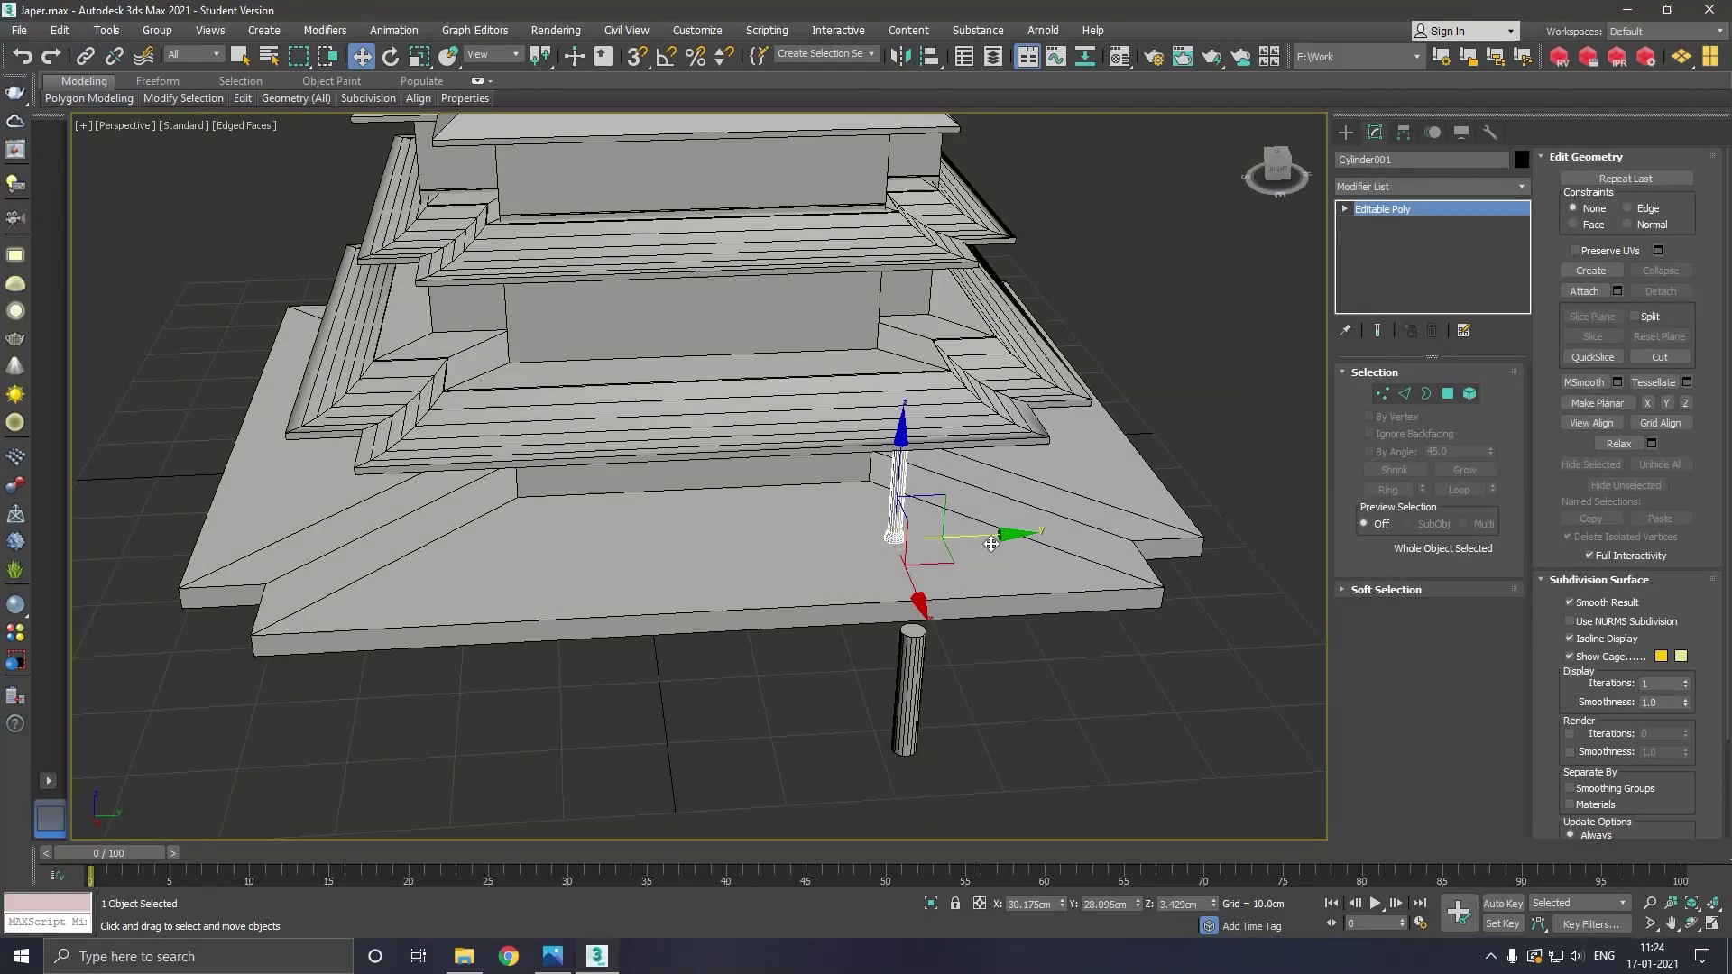
left_click_drag(993, 544, 622, 544, "shift")
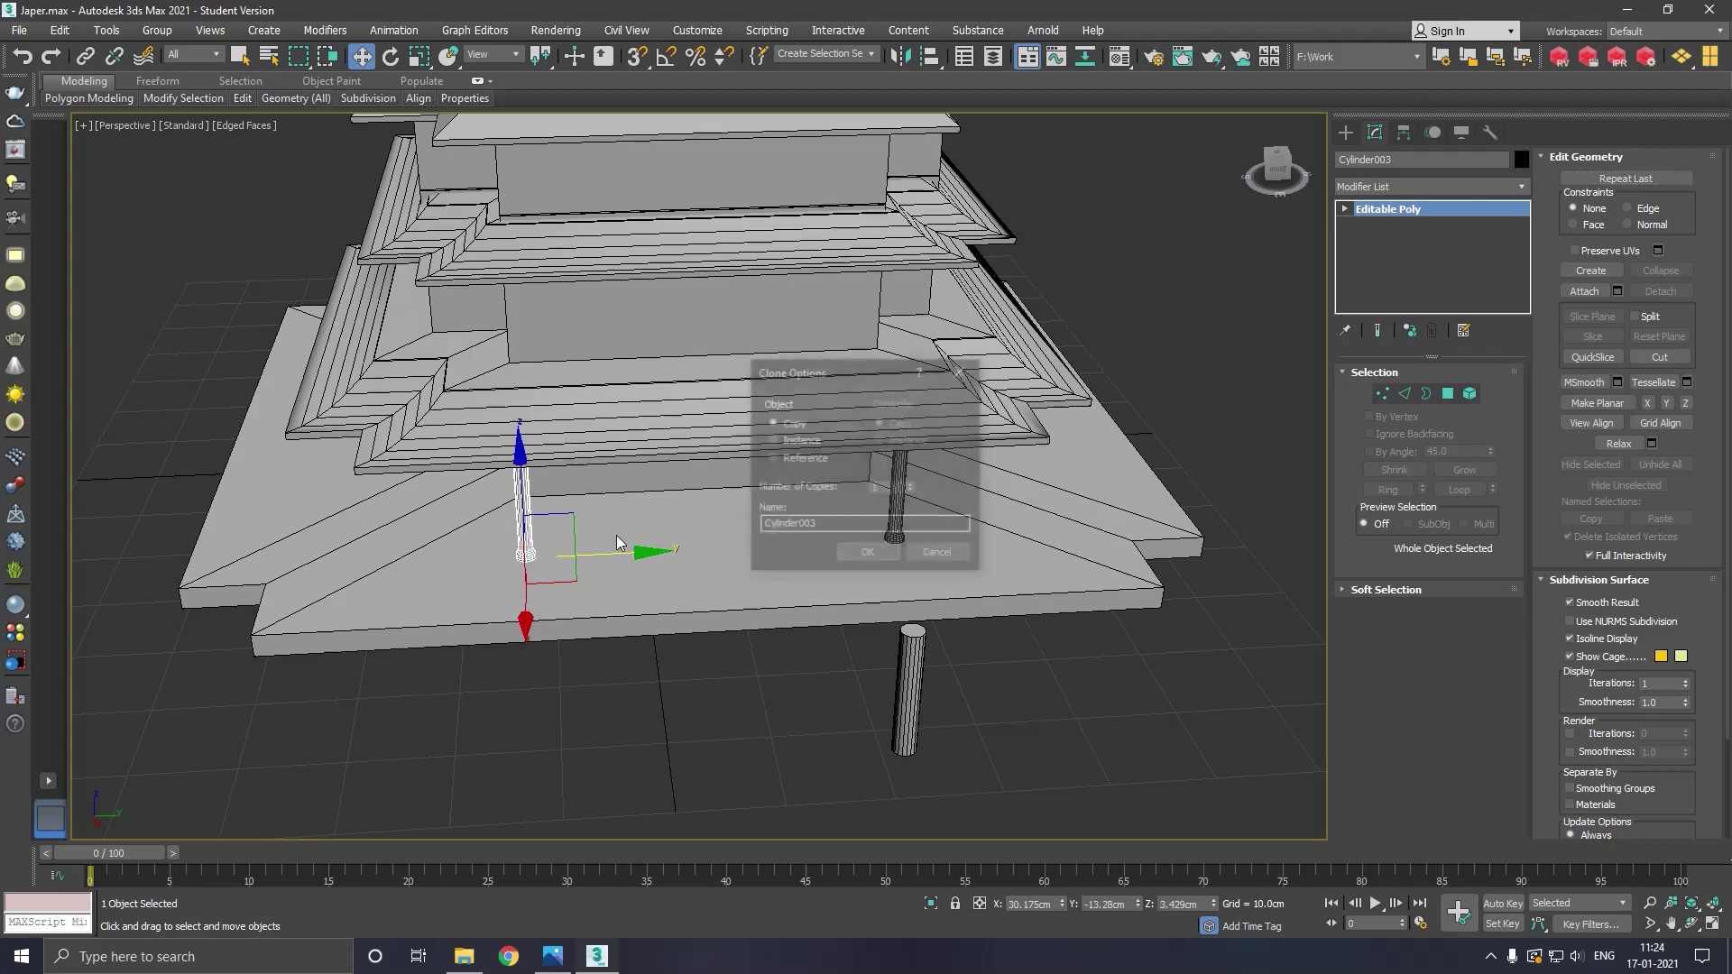
left_click(799, 440)
left_click(866, 554)
Clone both pillars as instances further along the platform
left_click(908, 518, "ctrl")
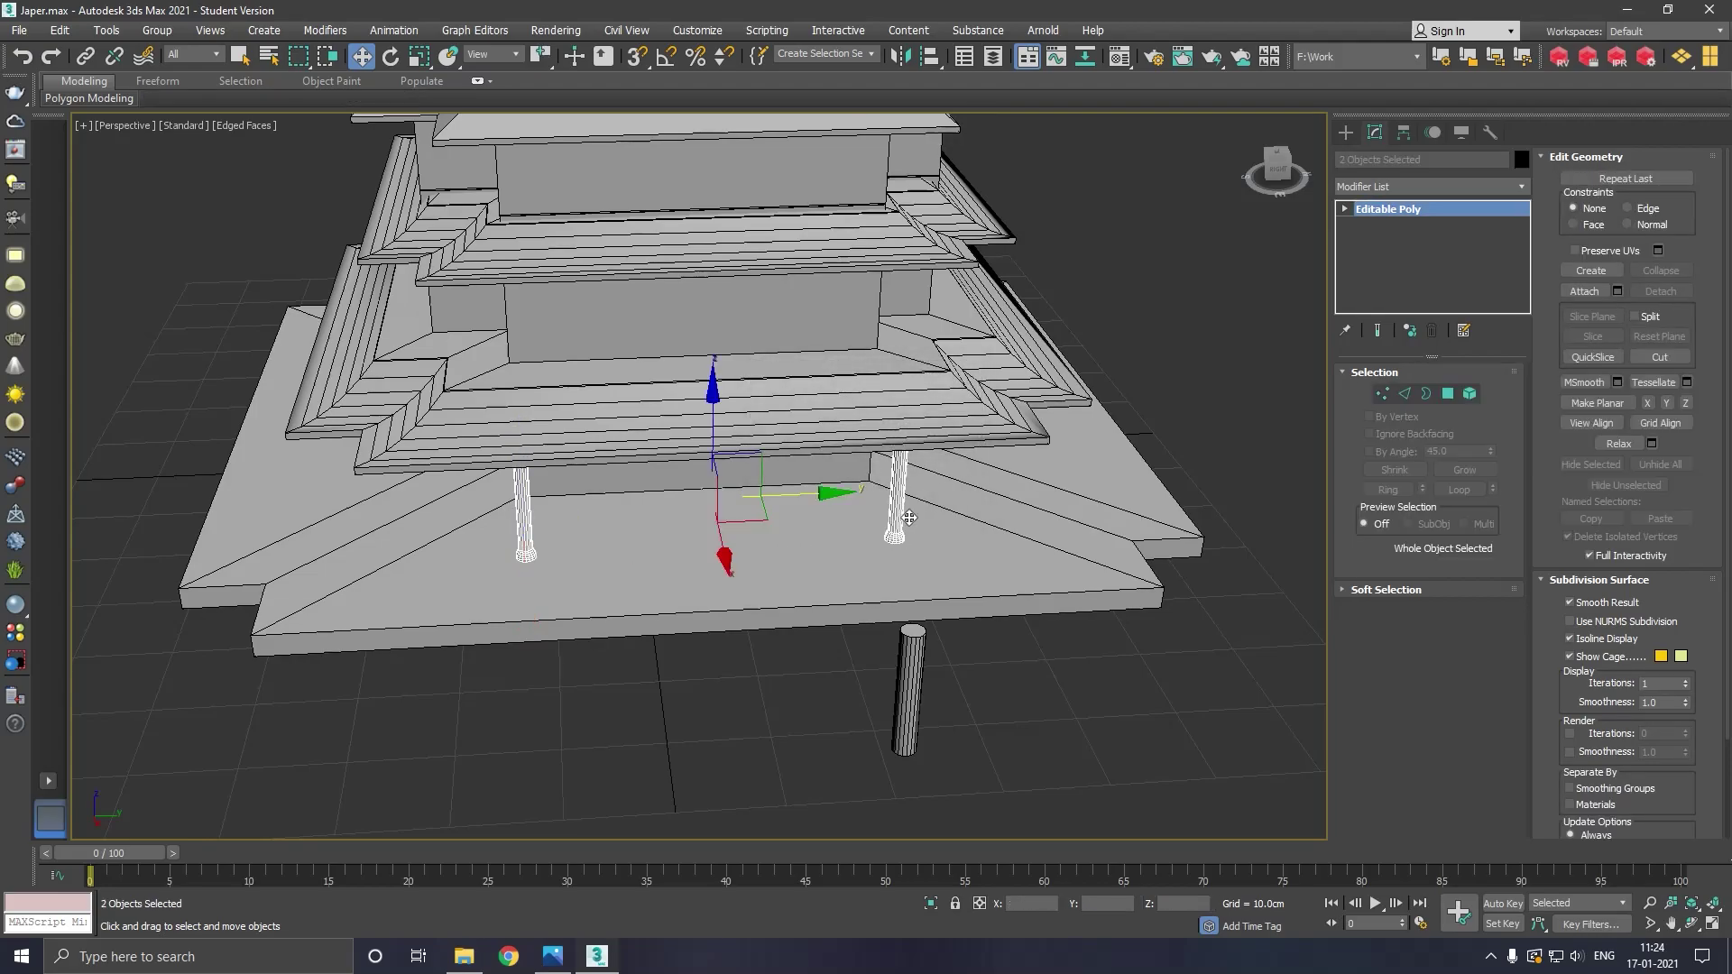
middle_click_drag(966, 547, 815, 527, "alt")
scroll(761, 515, "down", 2)
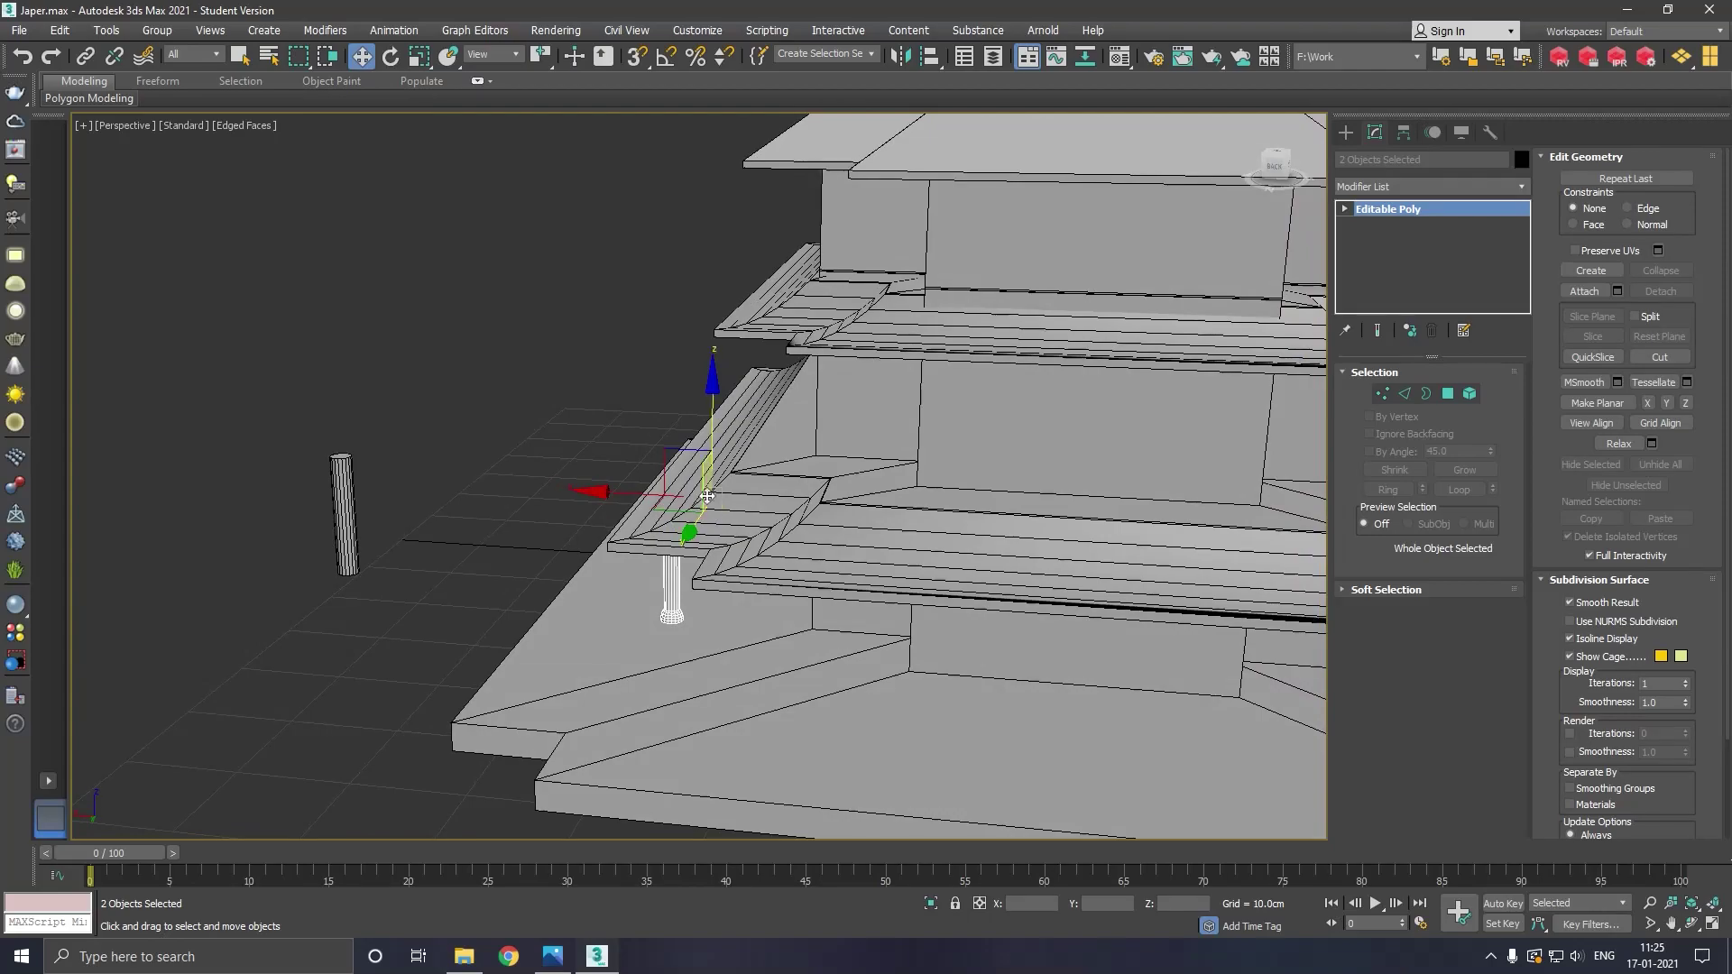
scroll(763, 512, "down", 3)
left_click_drag(805, 501, 1209, 523, "shift")
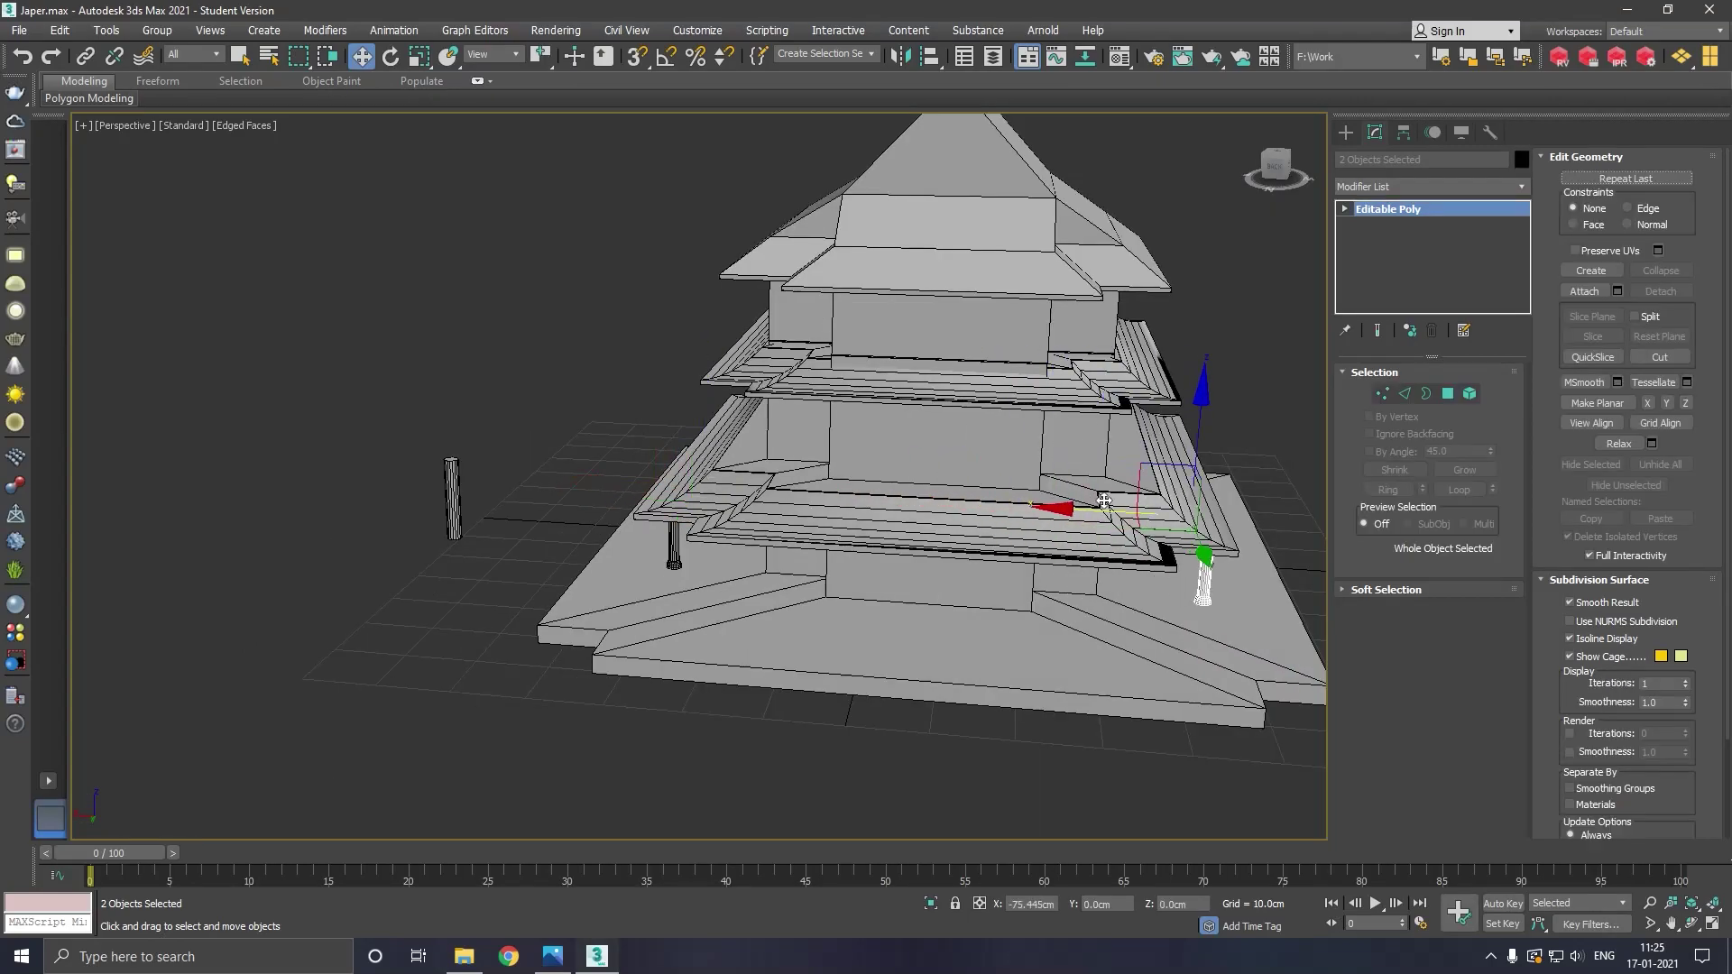
left_click(864, 552)
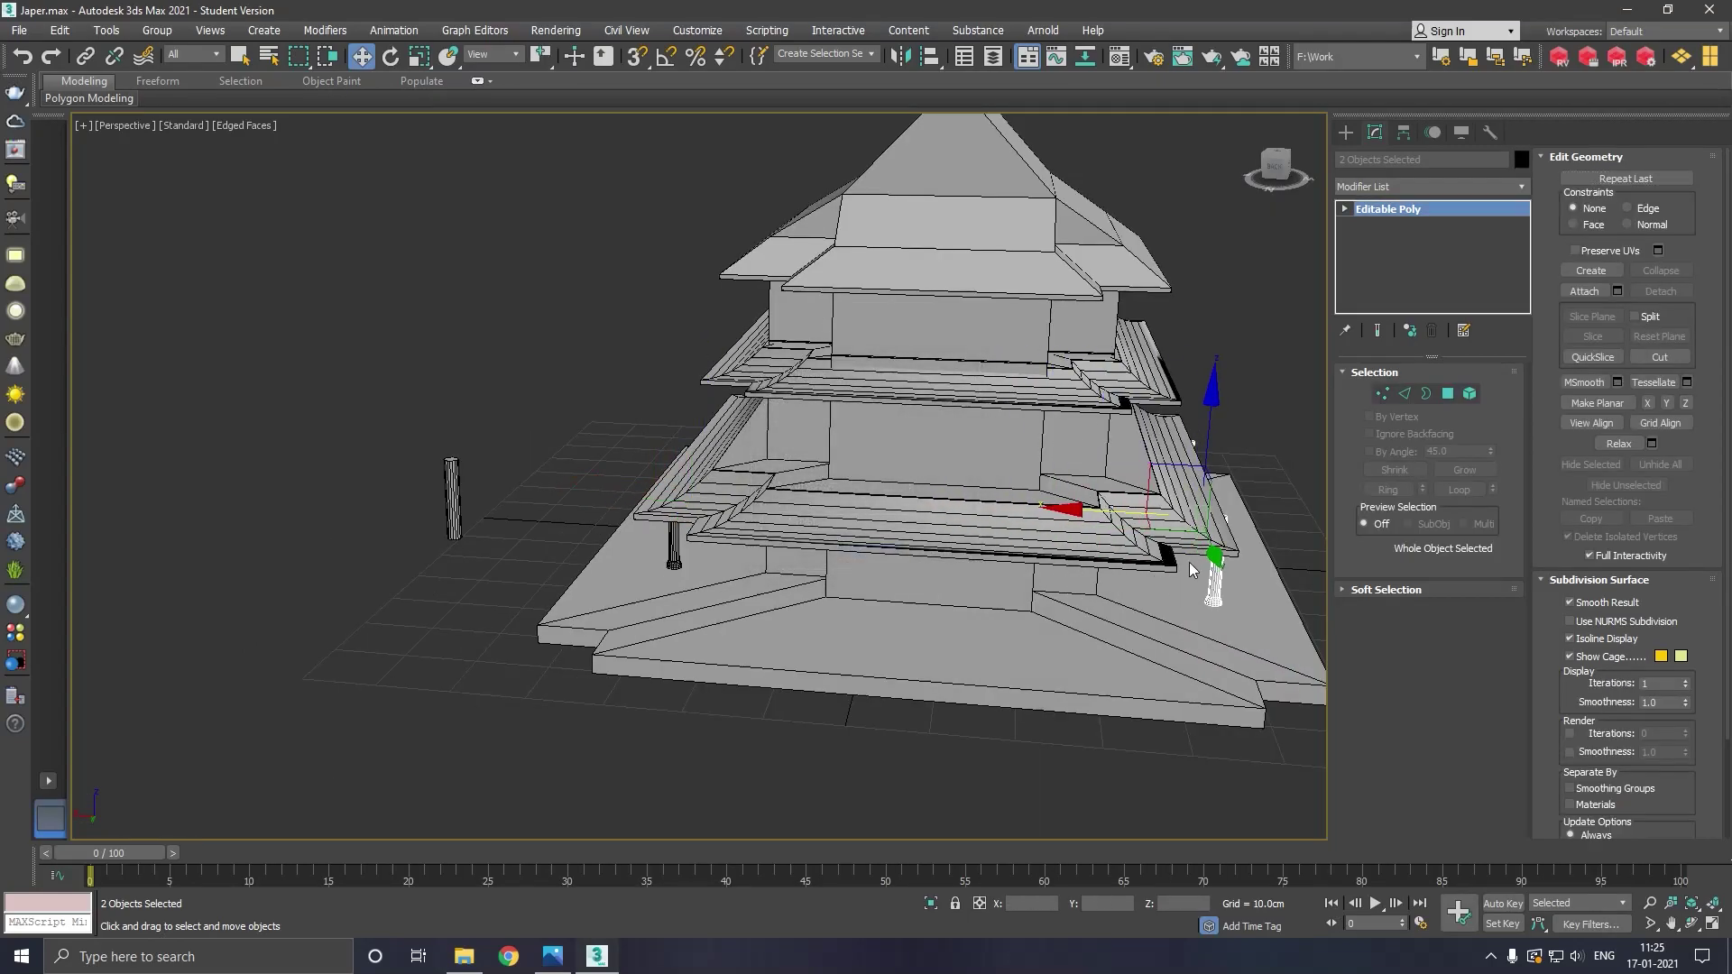
middle_click_drag(1290, 550, 991, 547)
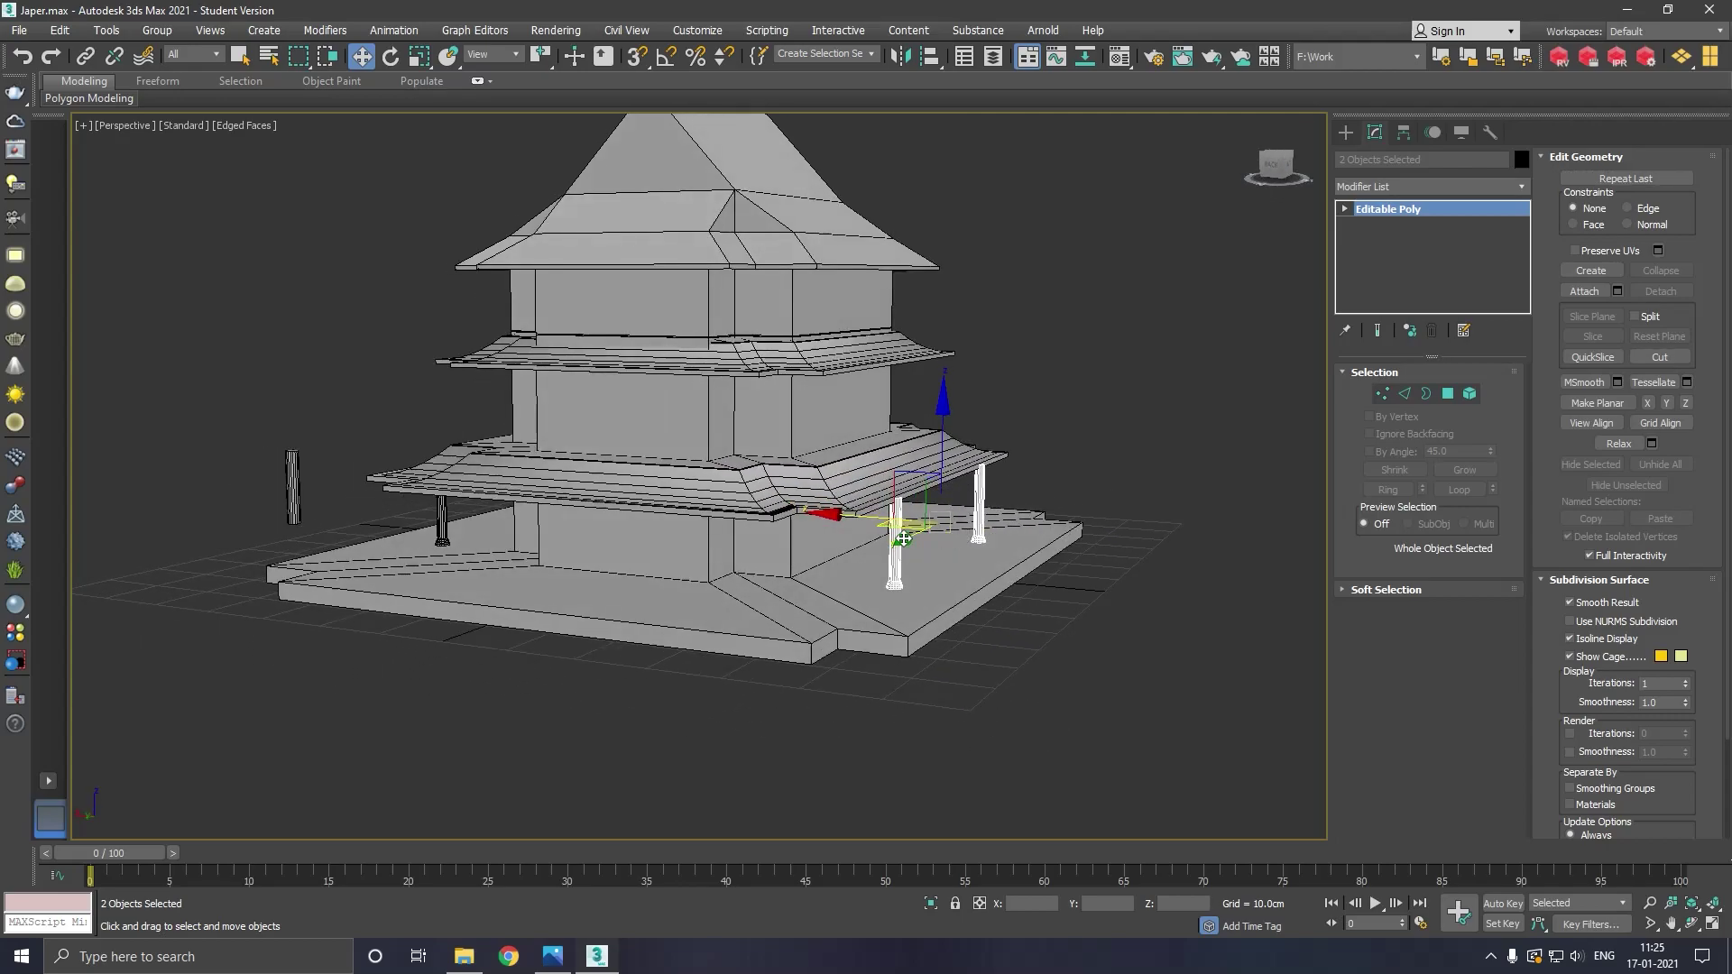
scroll(904, 538, "up", 5)
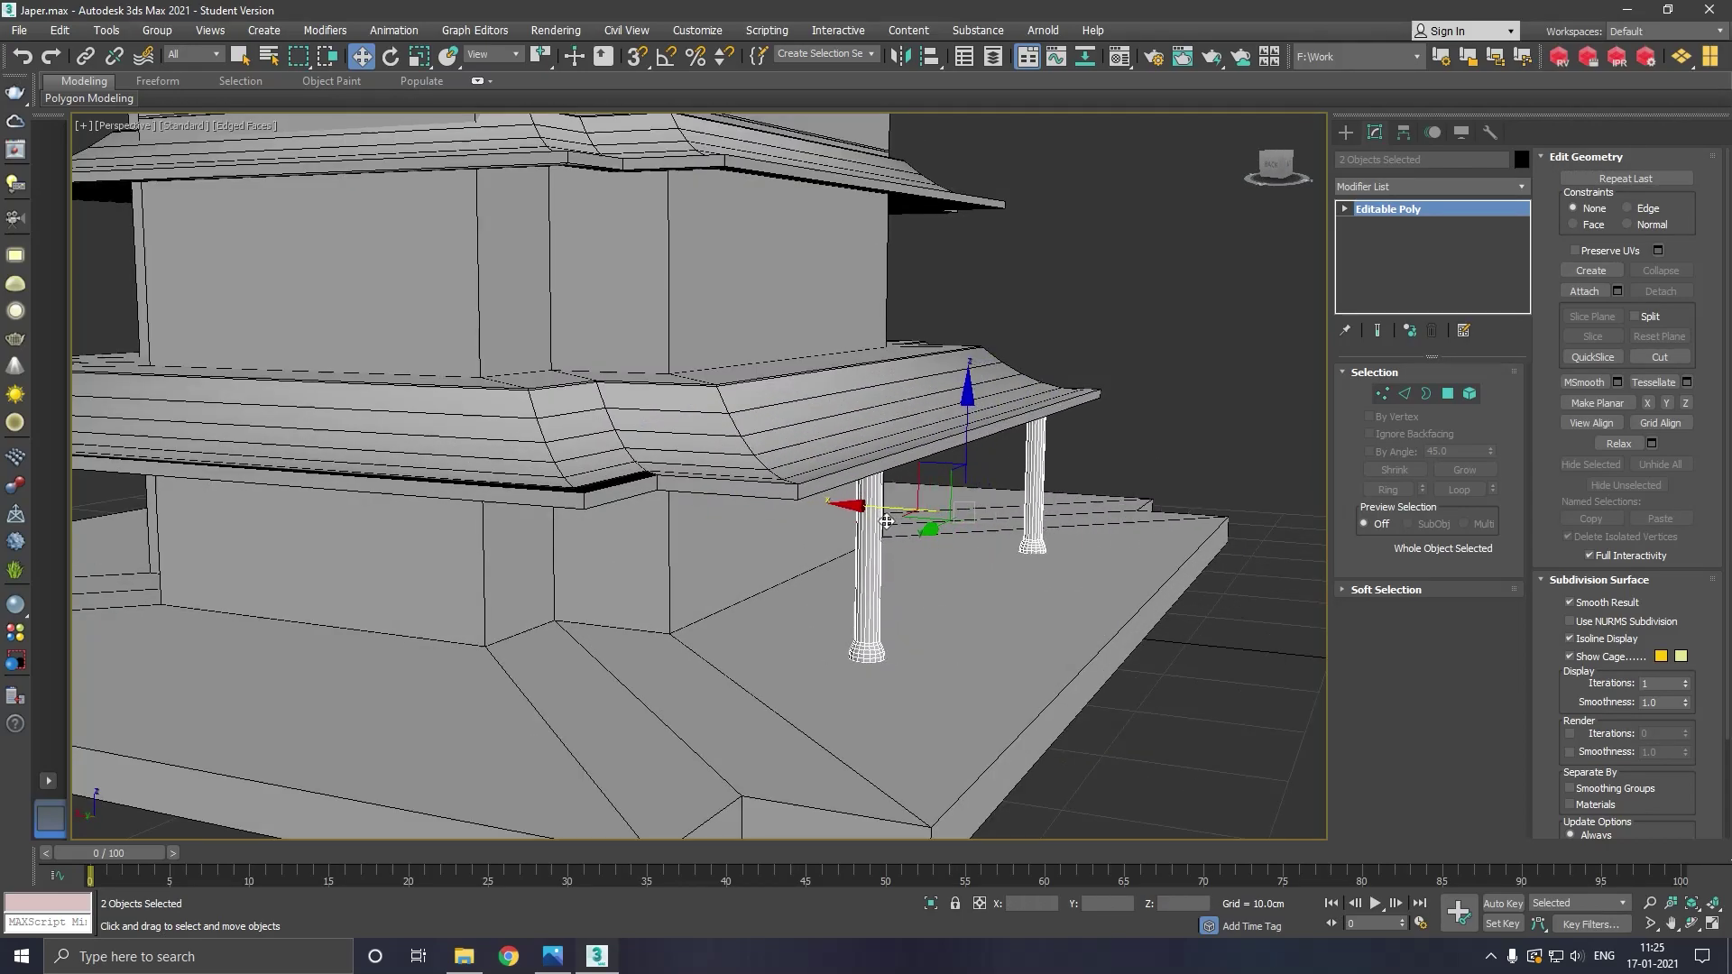
scroll(968, 522, "down", 4)
middle_click_drag(955, 574, 833, 574, "alt")
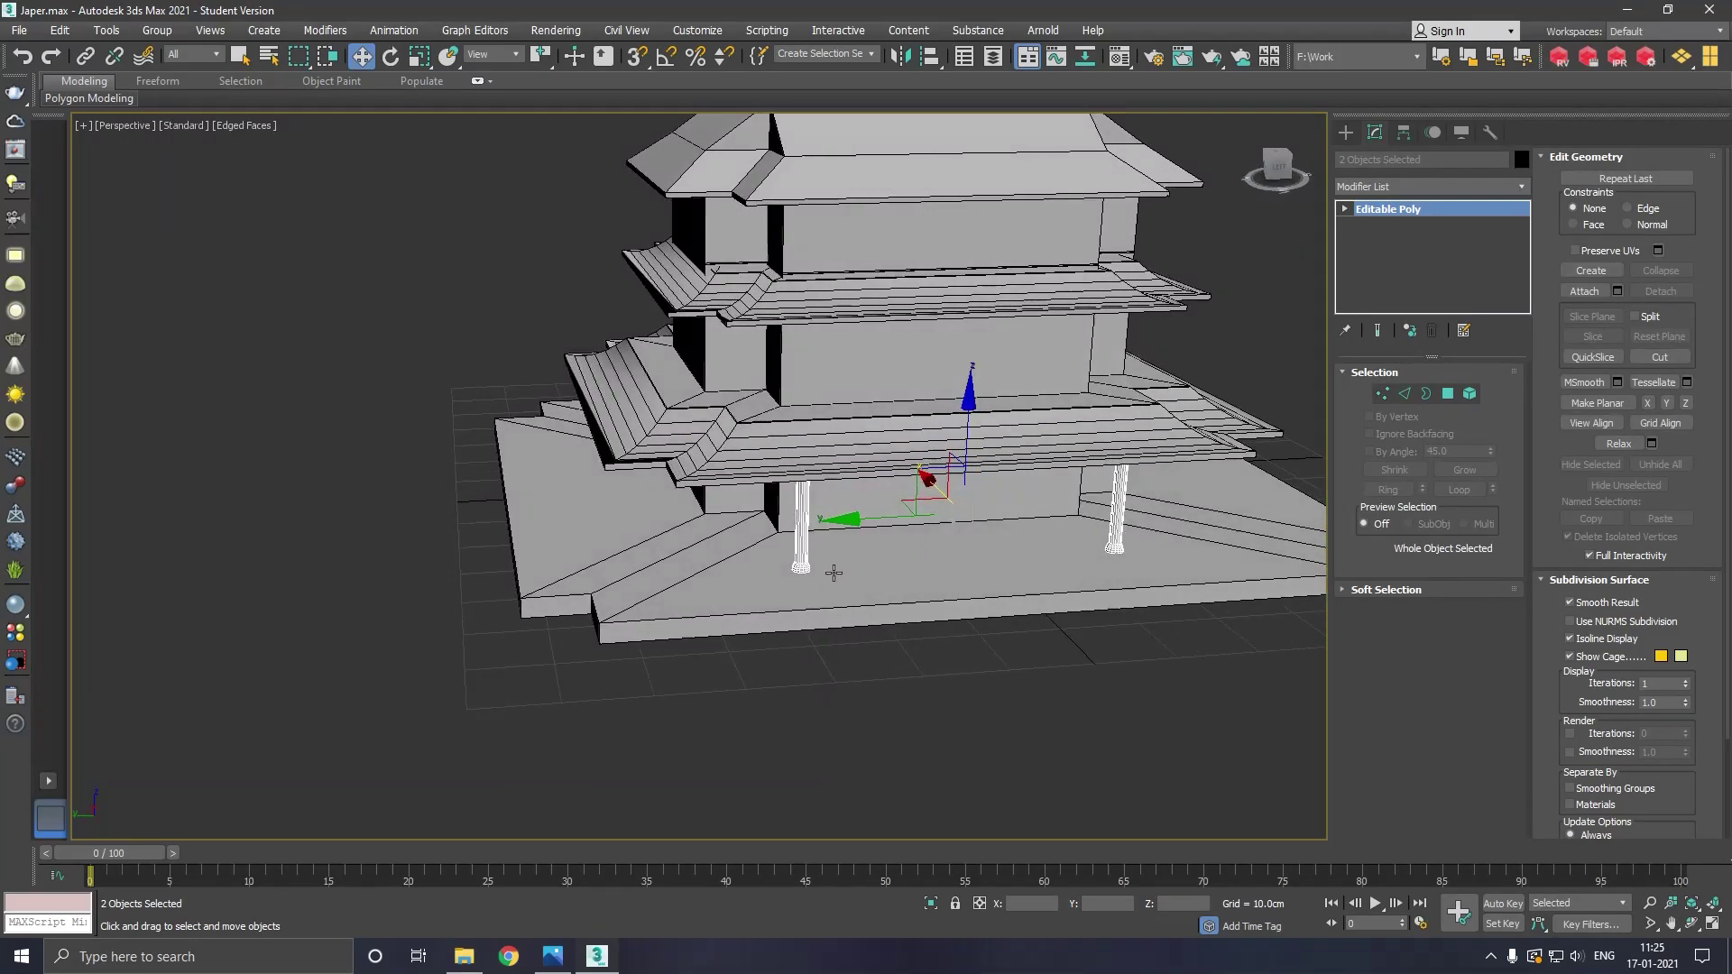
Clone the left pillar as instances along the side and across the front
left_click(805, 565)
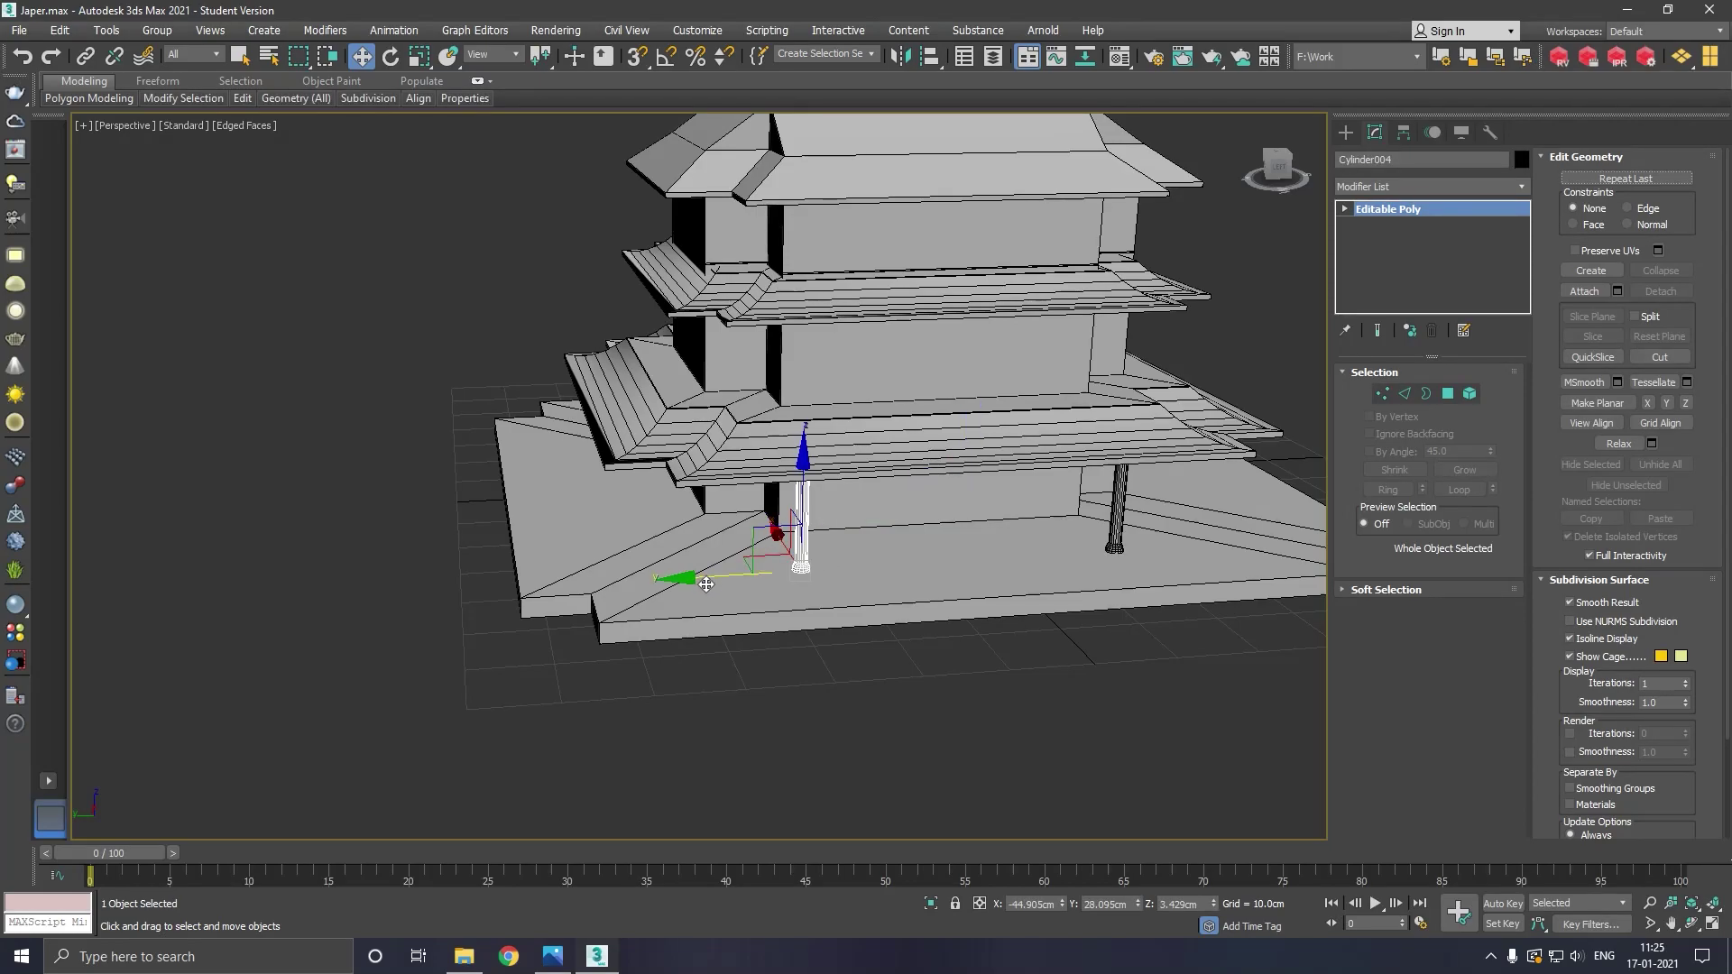
left_click_drag(706, 585, 870, 578, "shift")
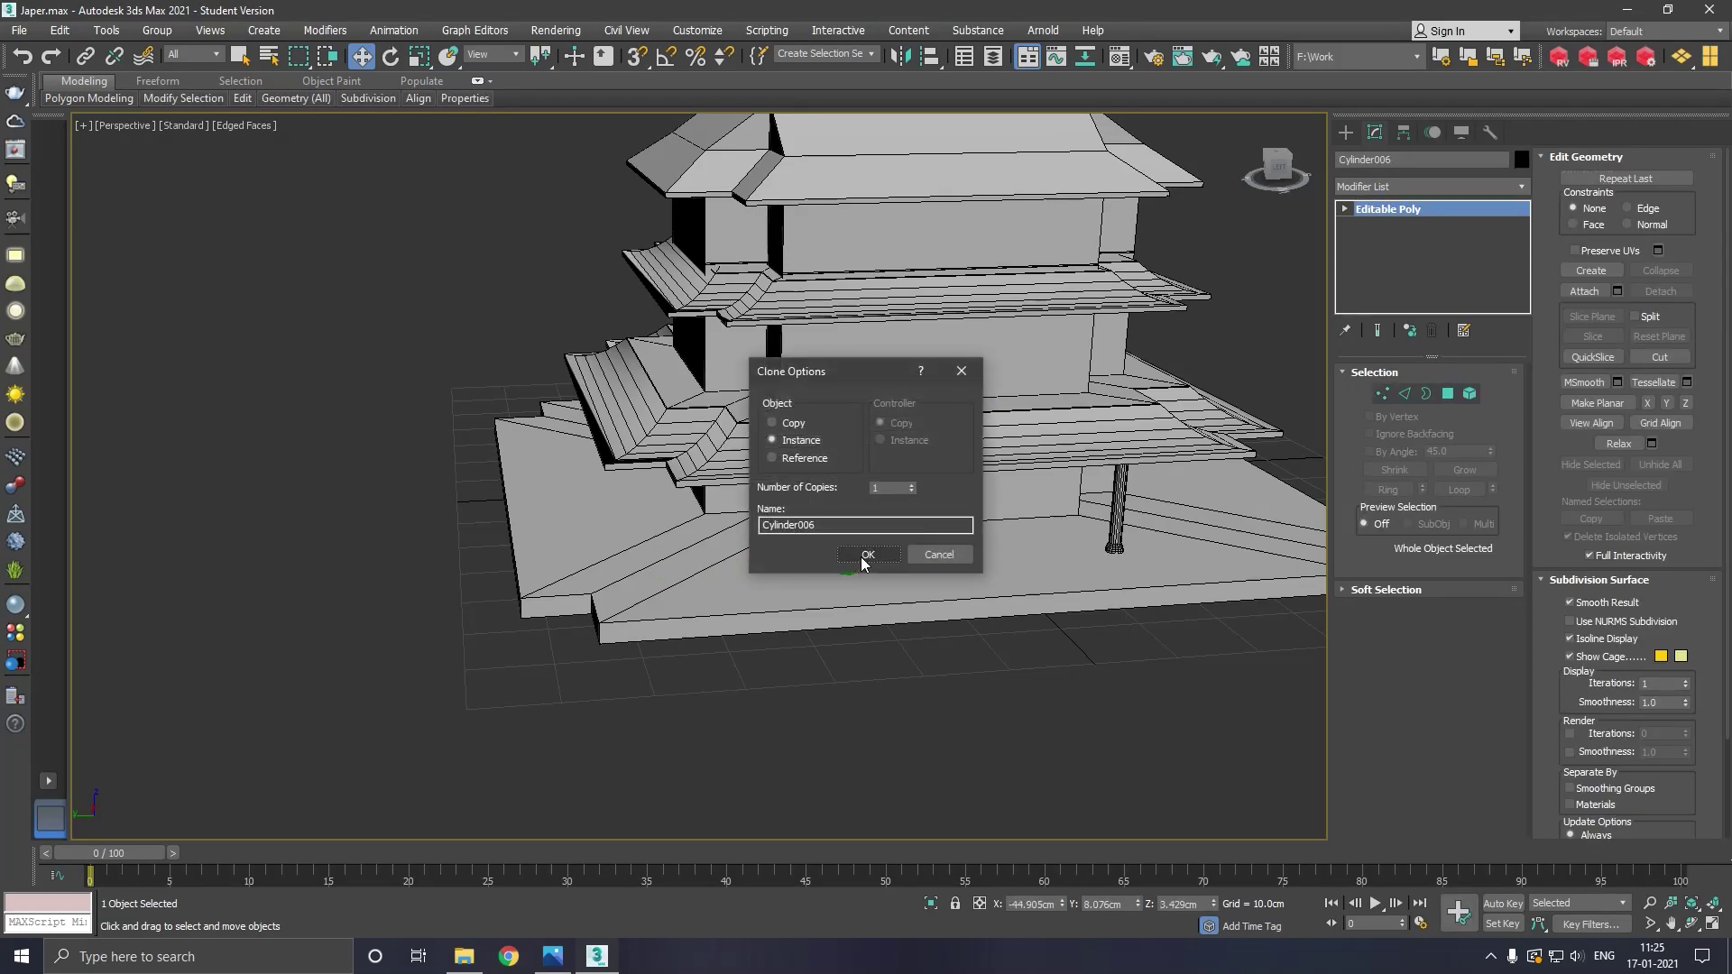
left_click(864, 554)
scroll(864, 577, "up", 5)
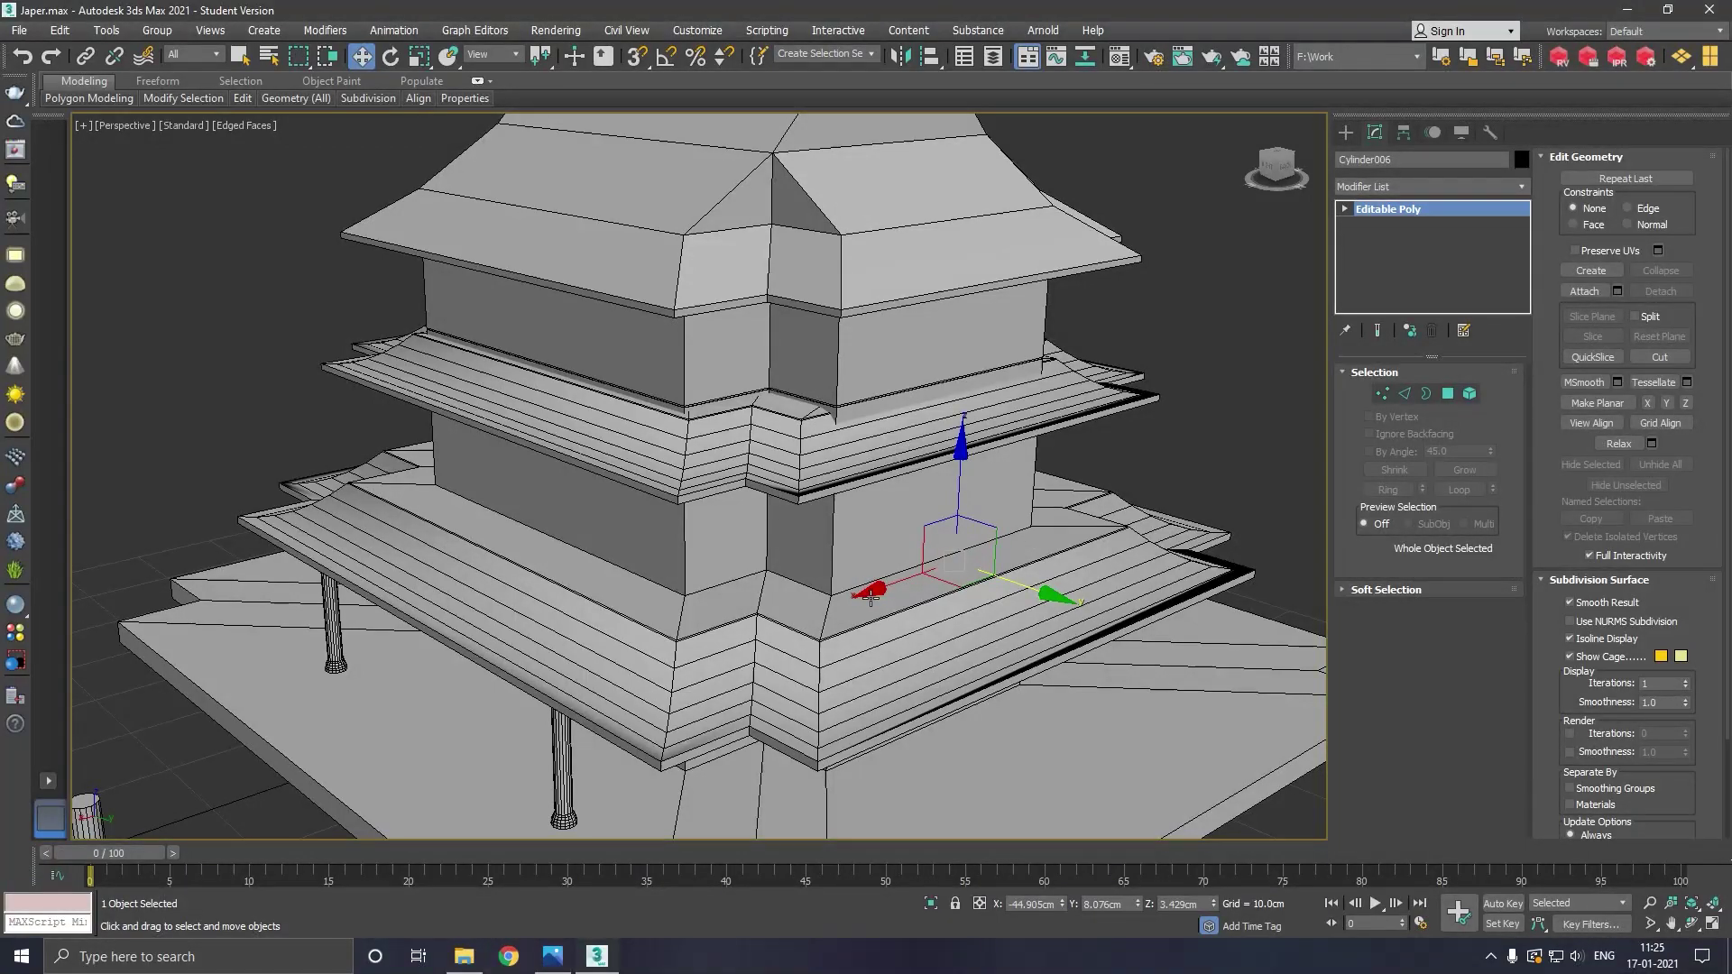
left_click_drag(877, 601, 352, 727, "shift")
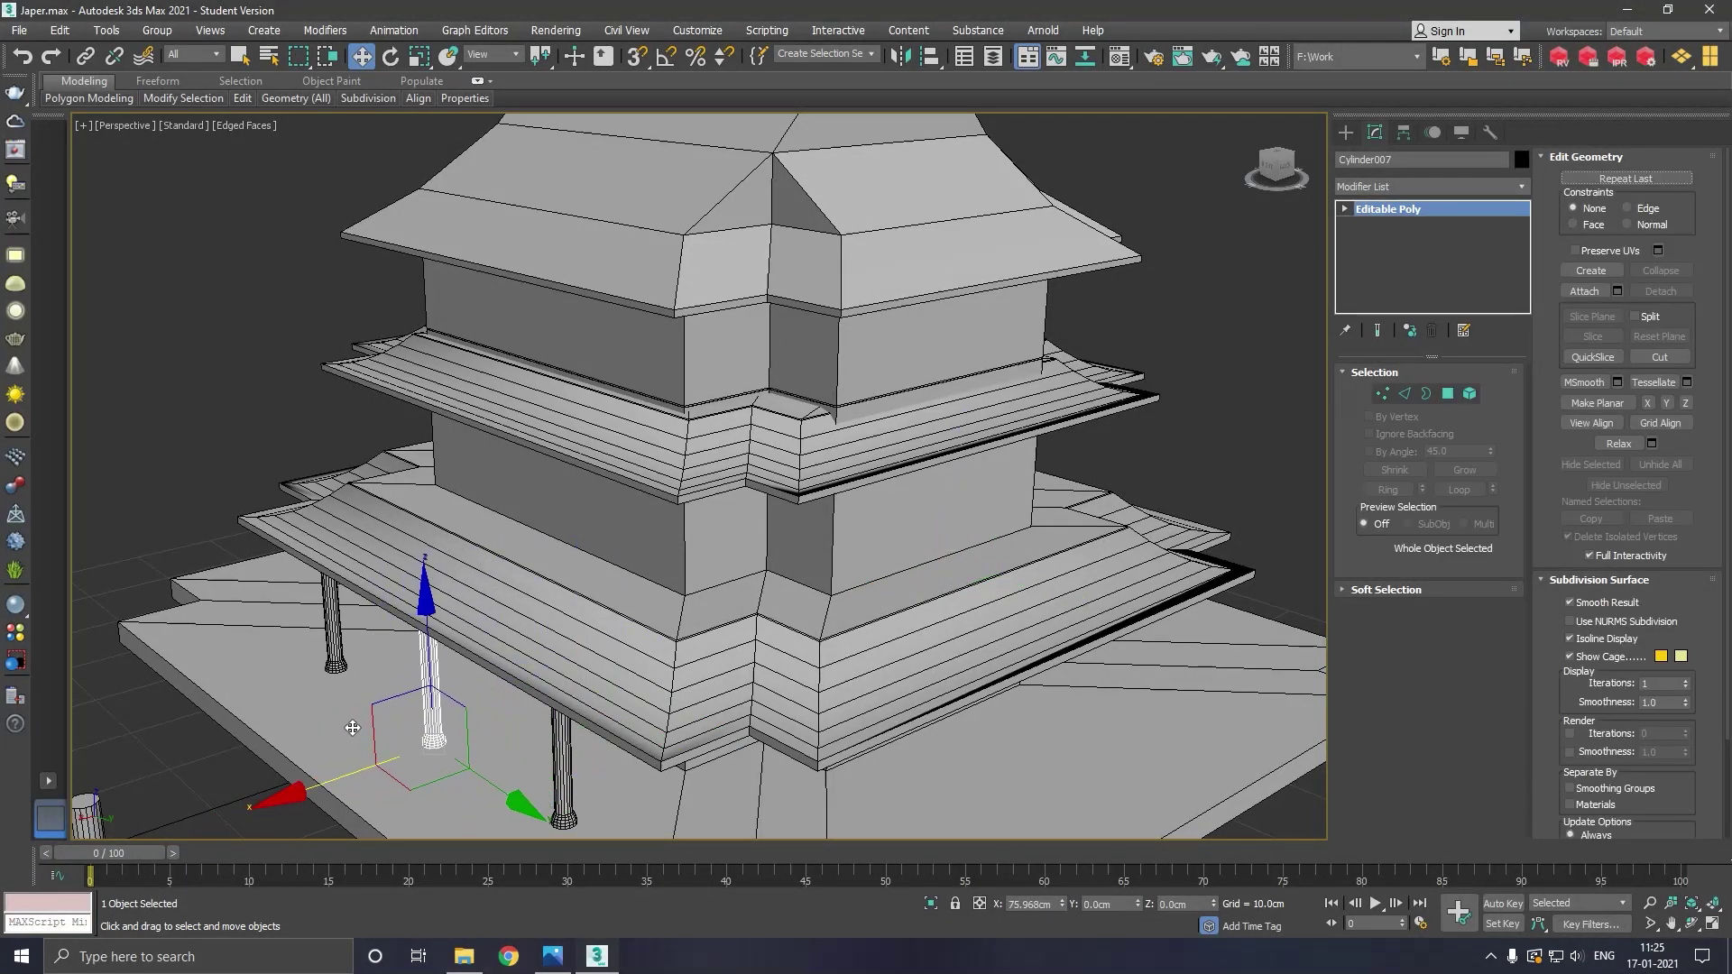
left_click(862, 552)
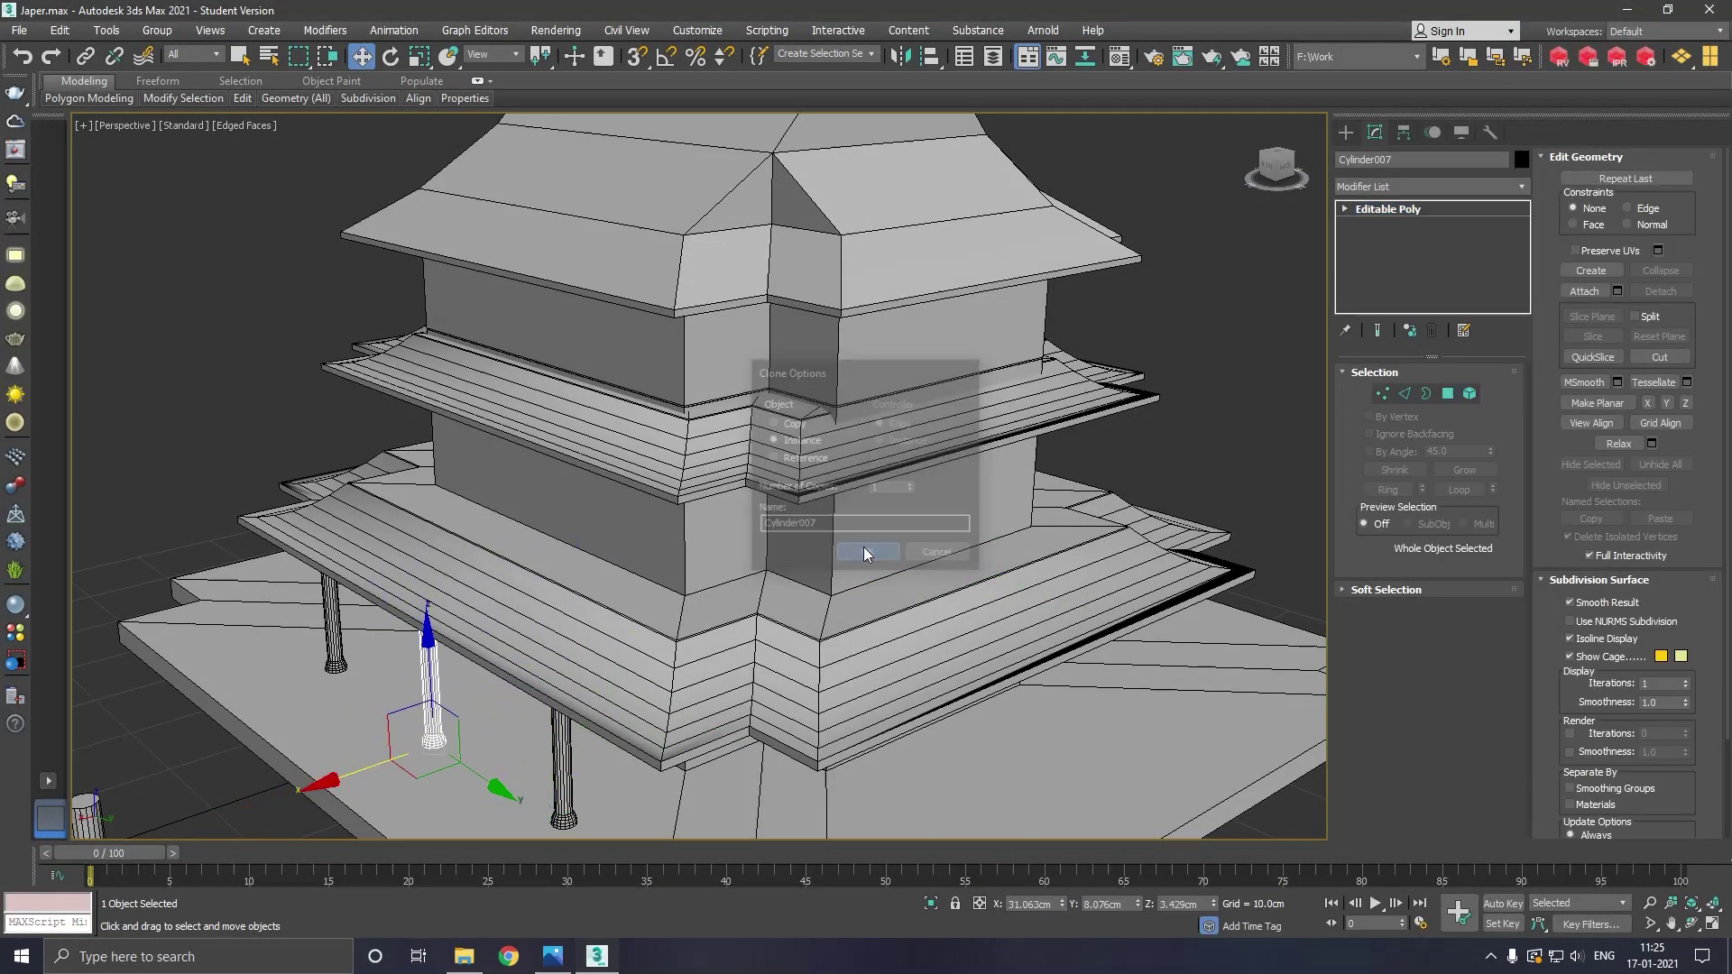
scroll(857, 534, "down", 5)
Place more instanced pillars along the front edge and select two of them
left_click(737, 646)
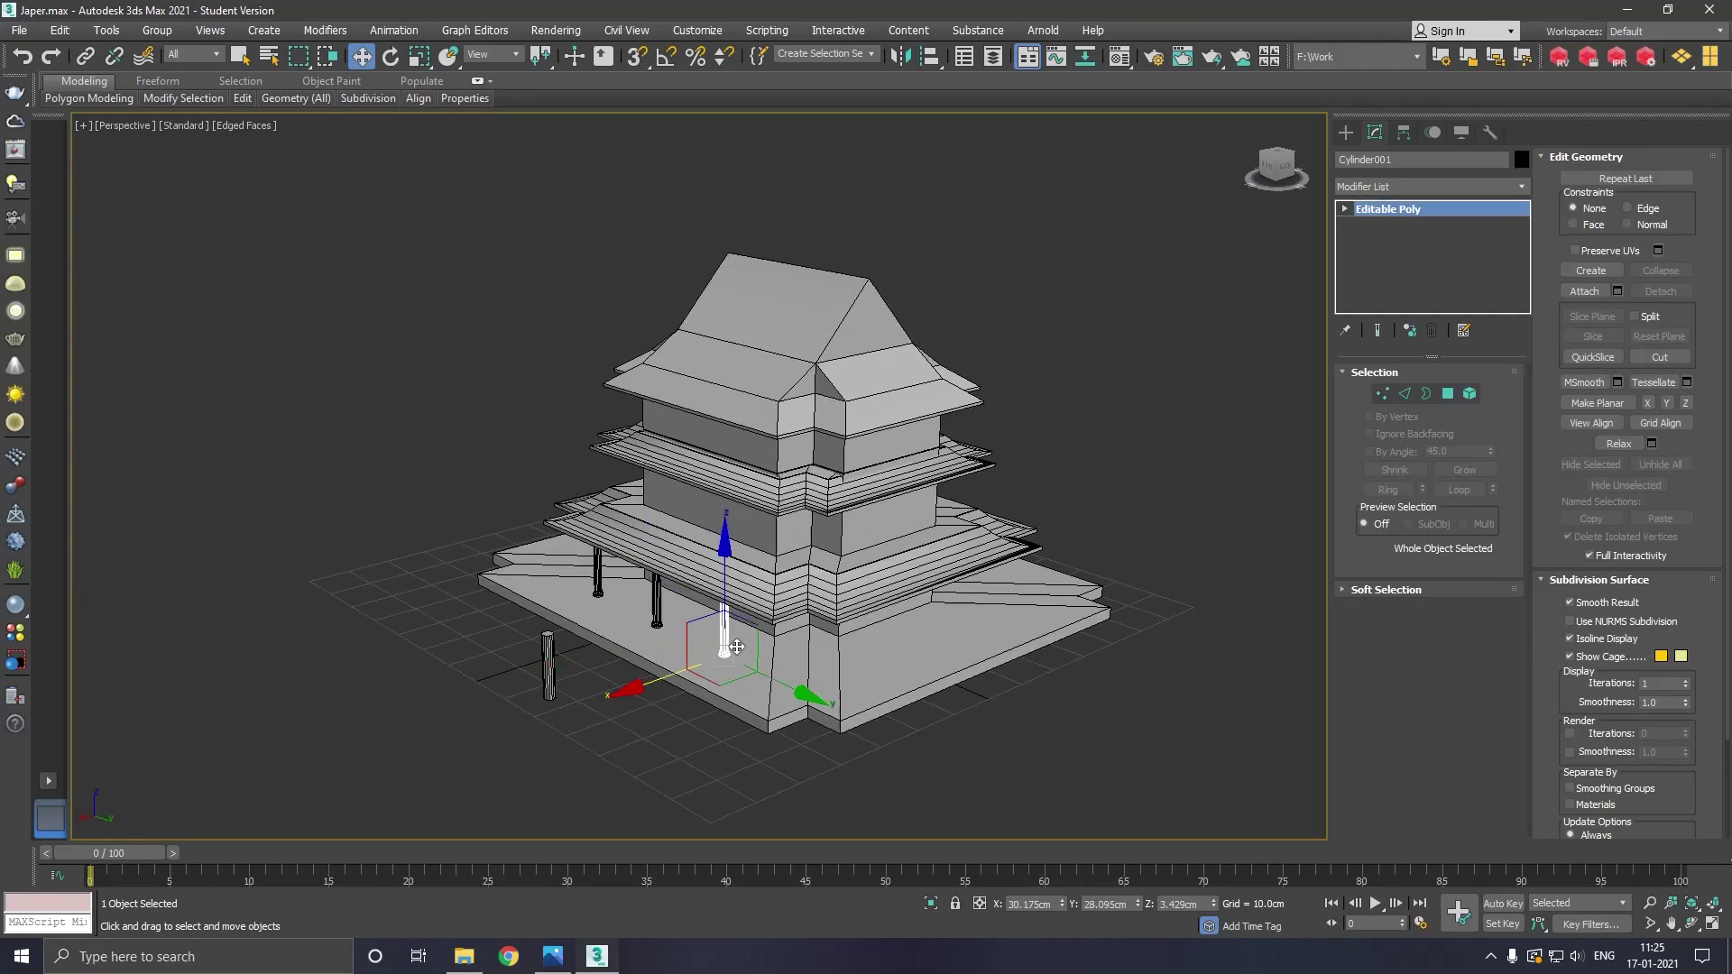
left_click_drag(657, 689, 934, 624, "shift")
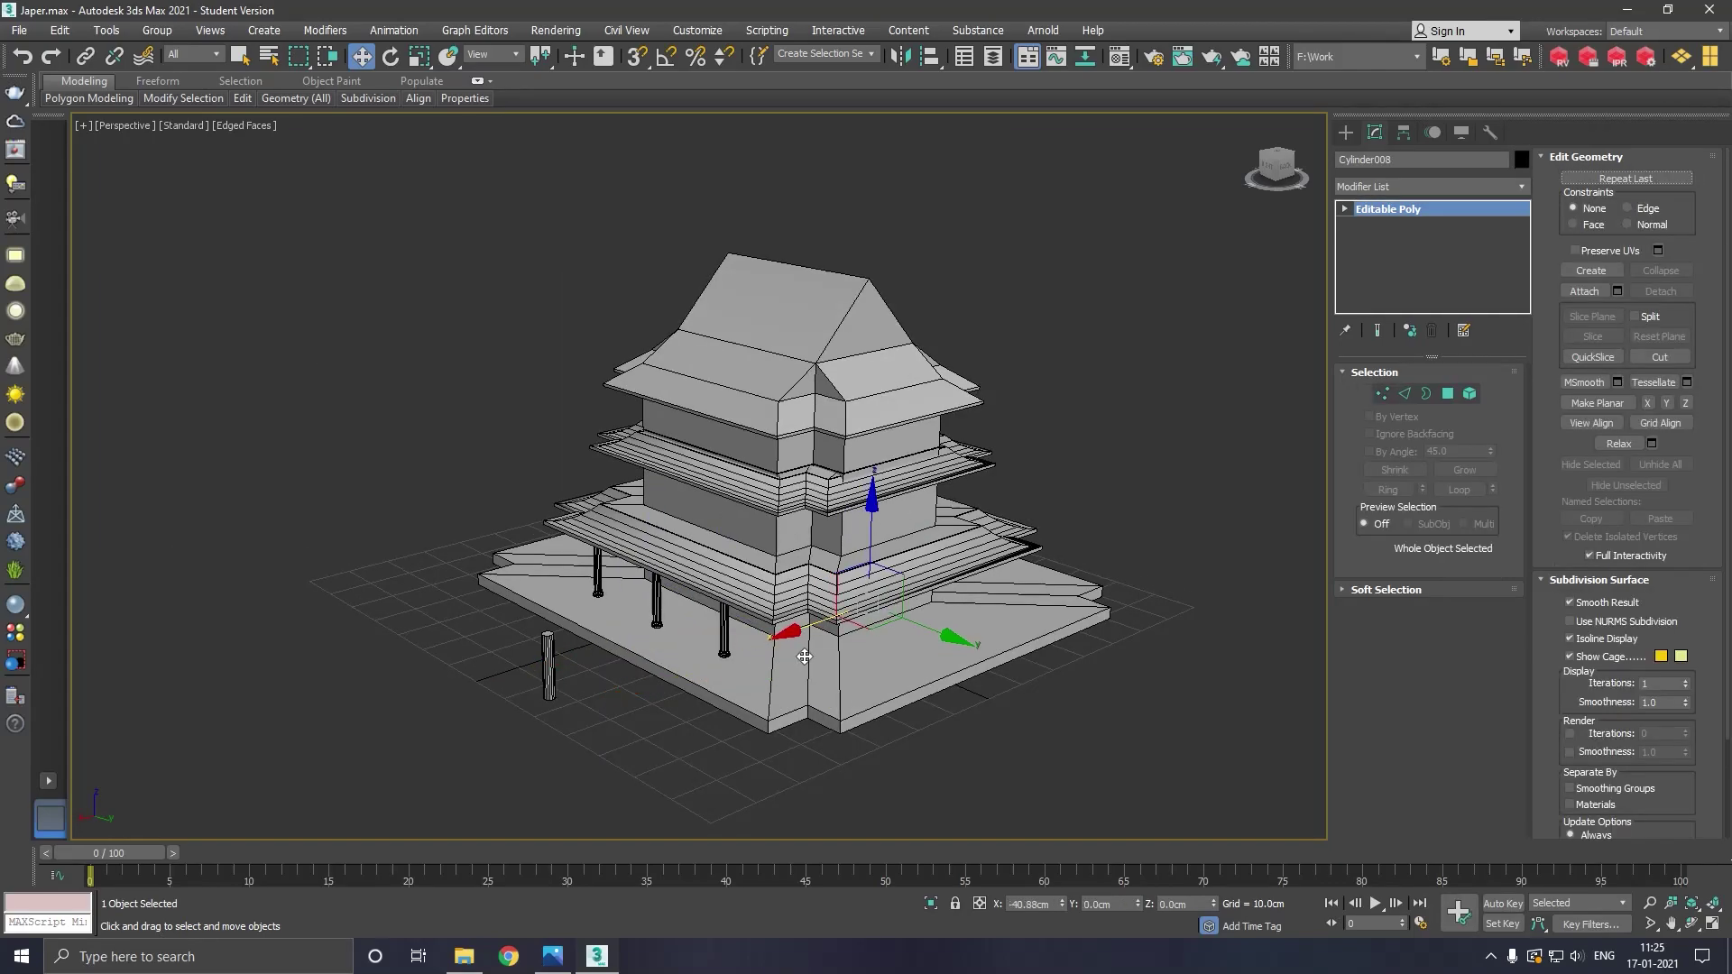
left_click(879, 553)
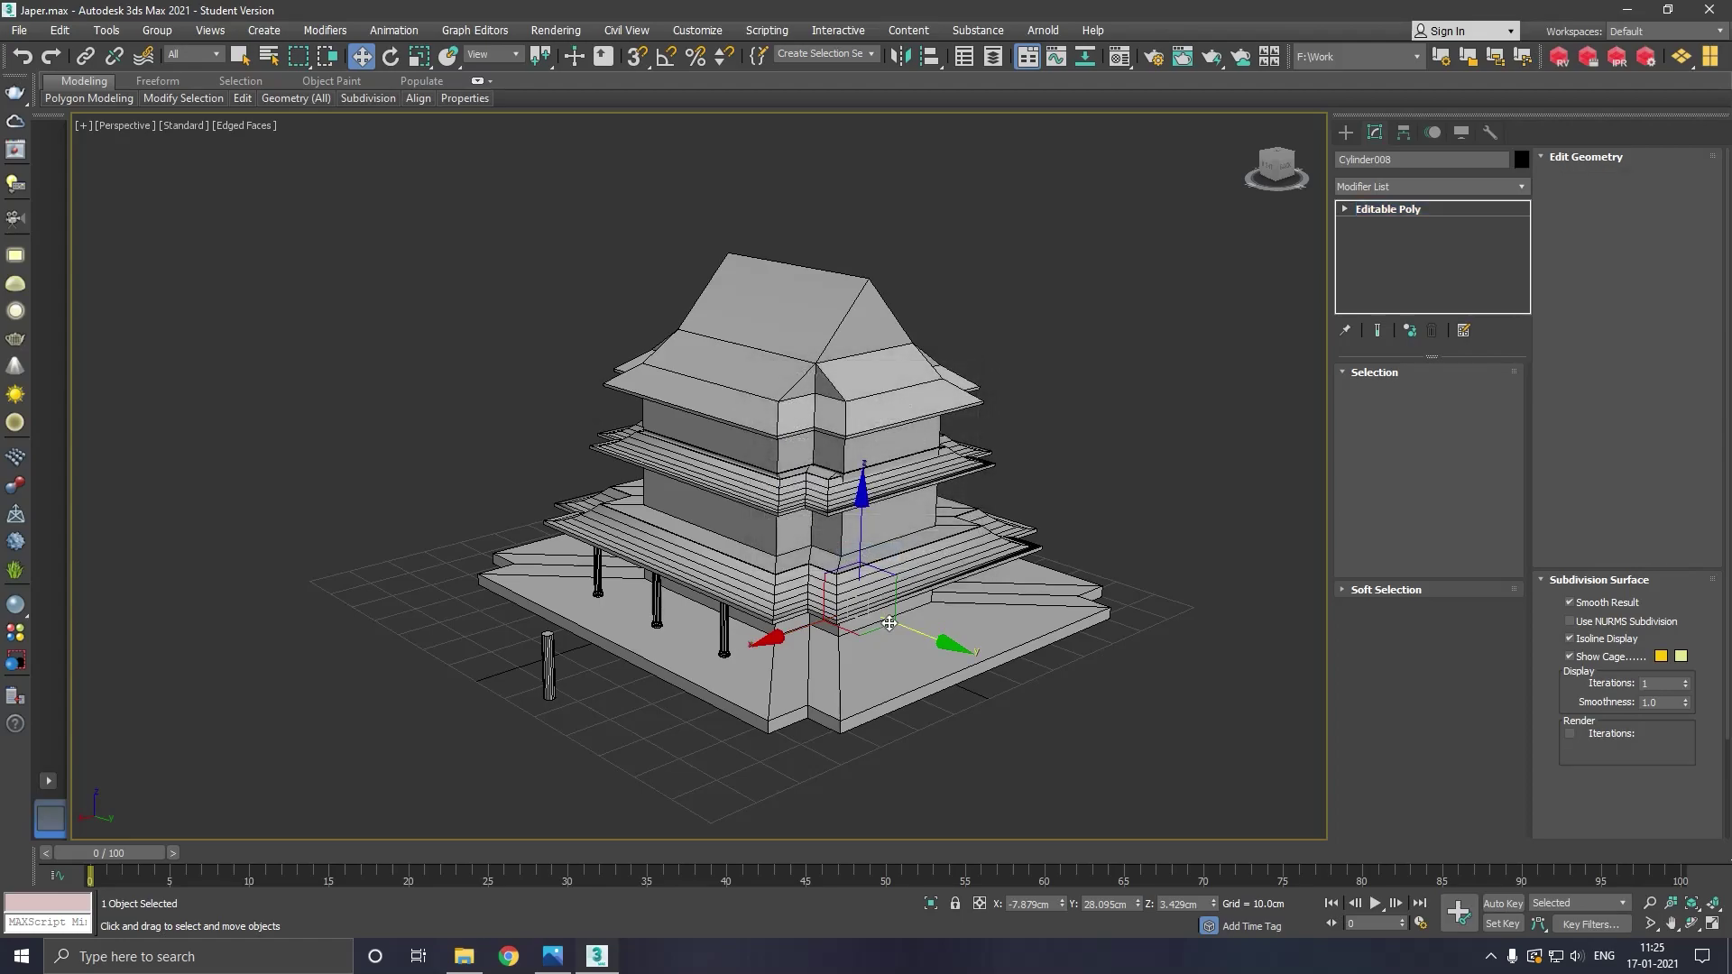
scroll(900, 642, "up", 3)
left_click_drag(917, 641, 974, 657)
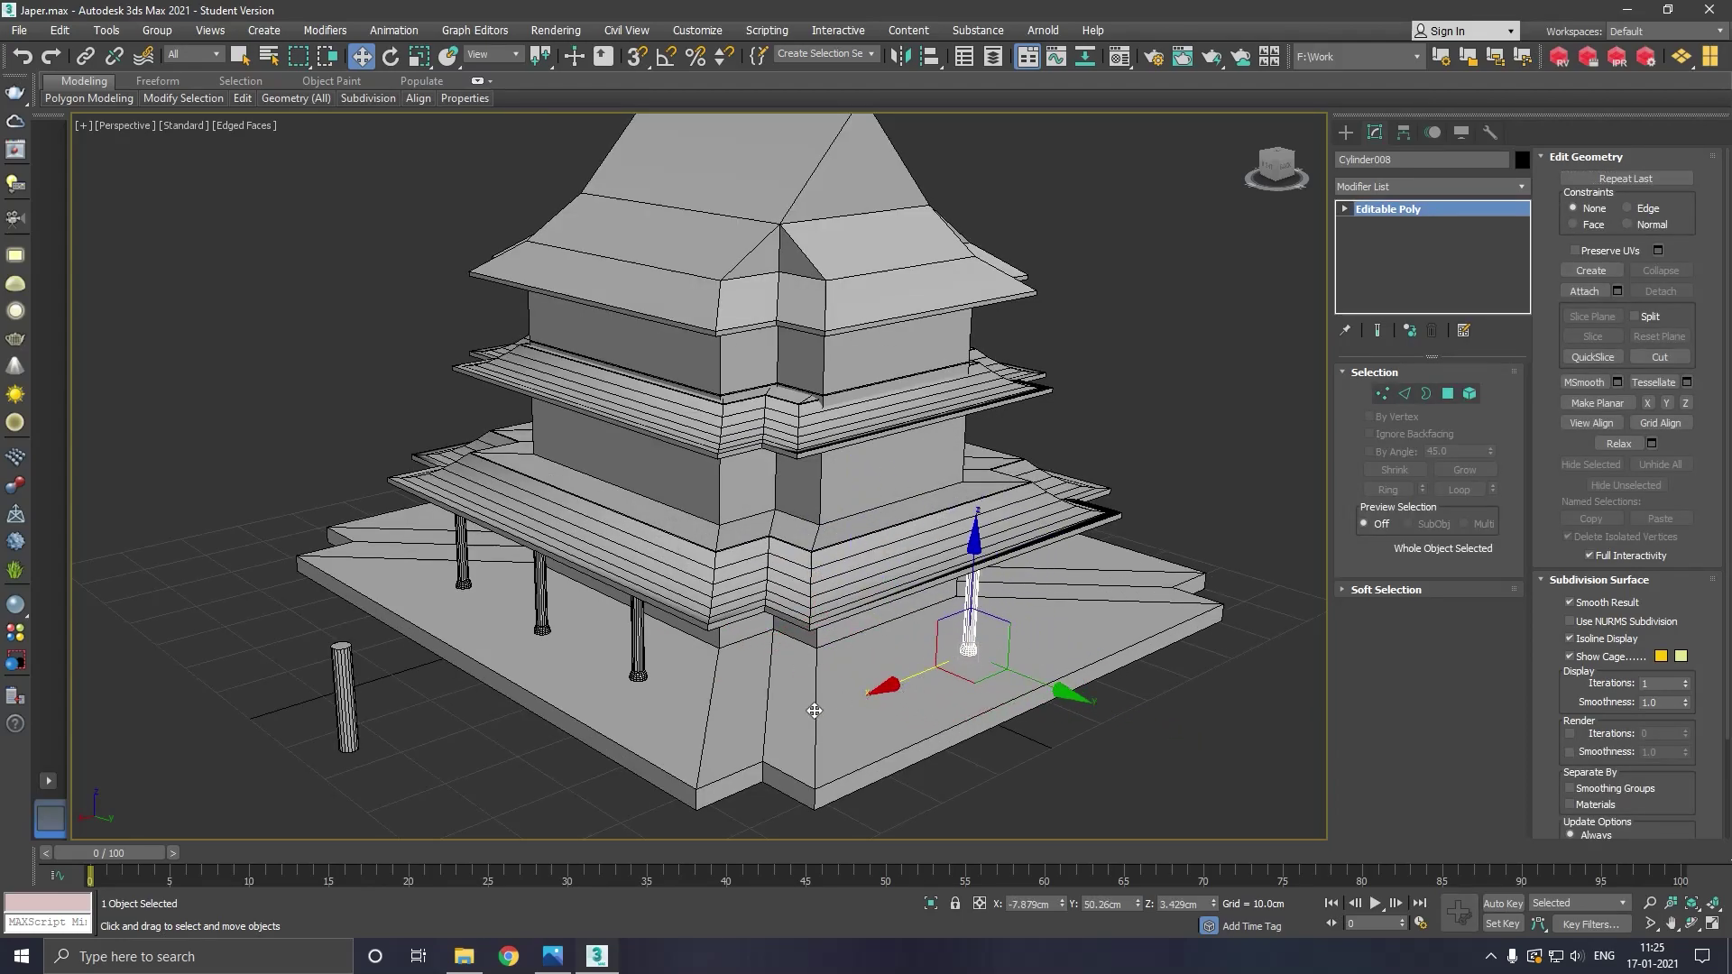
mouse_move(923, 683)
left_mouse_down("shift")
mouse_move(783, 728)
mouse_move(1049, 646)
mouse_move(1038, 636)
left_mouse_up("shift")
left_click(867, 553)
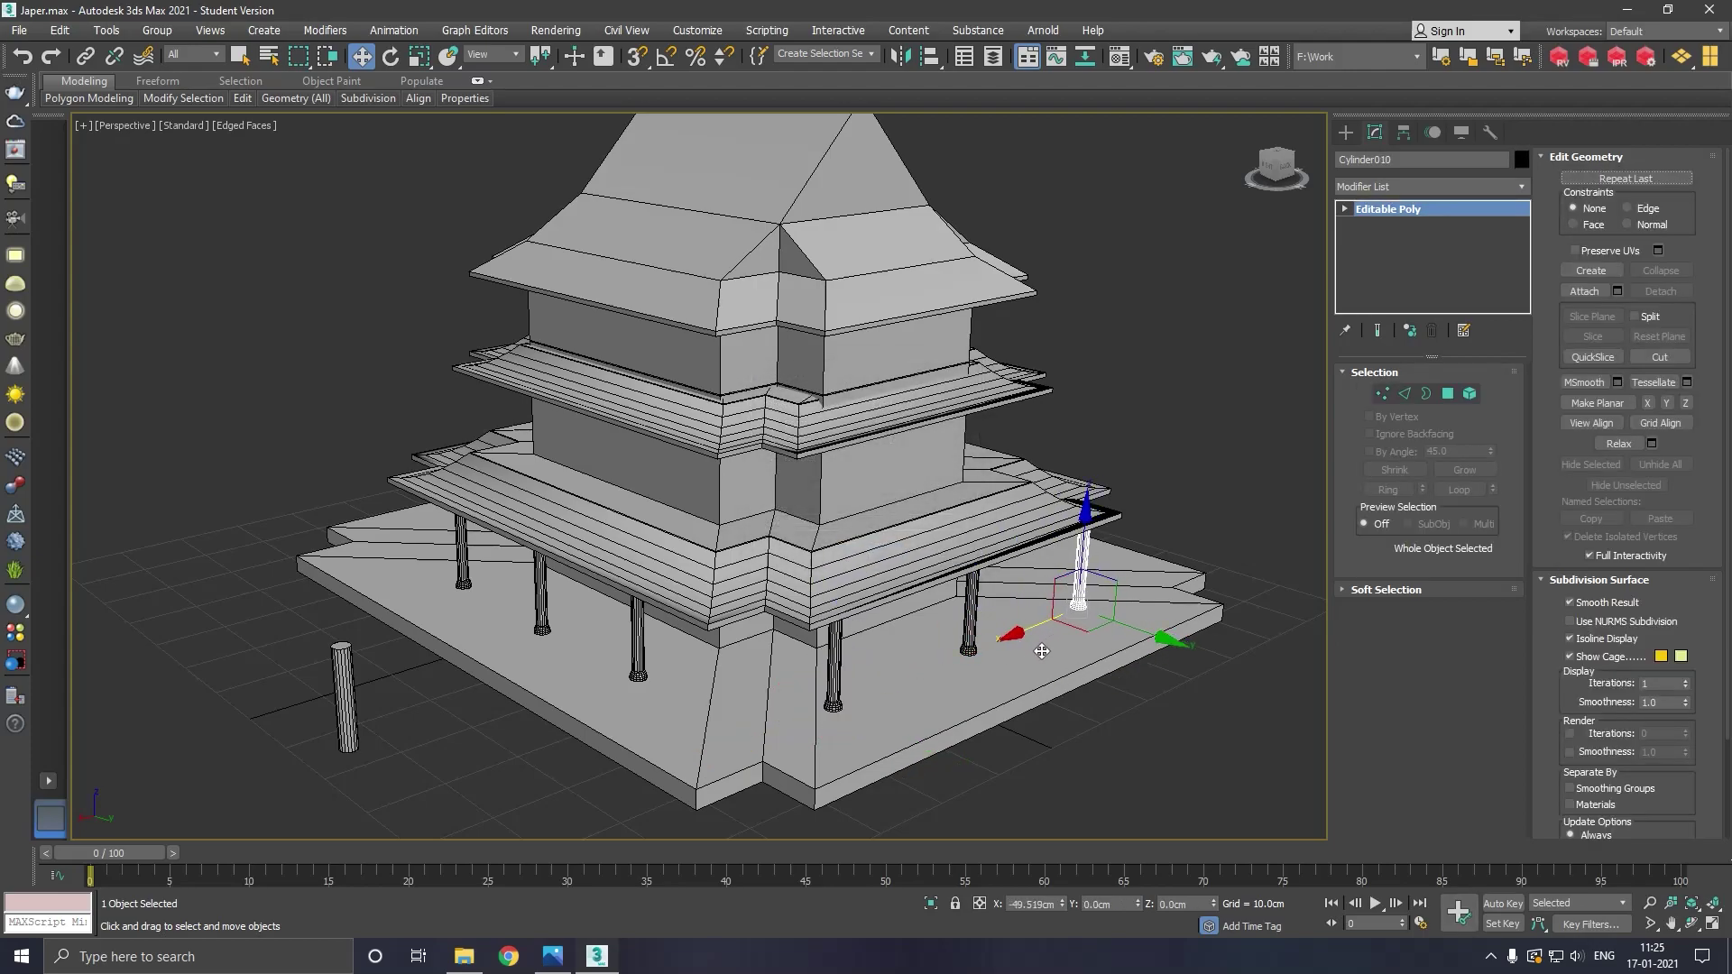
left_click(855, 559)
mouse_move(855, 559)
middle_mouse_down("alt")
mouse_move(969, 591)
mouse_move(917, 553)
middle_mouse_up("alt")
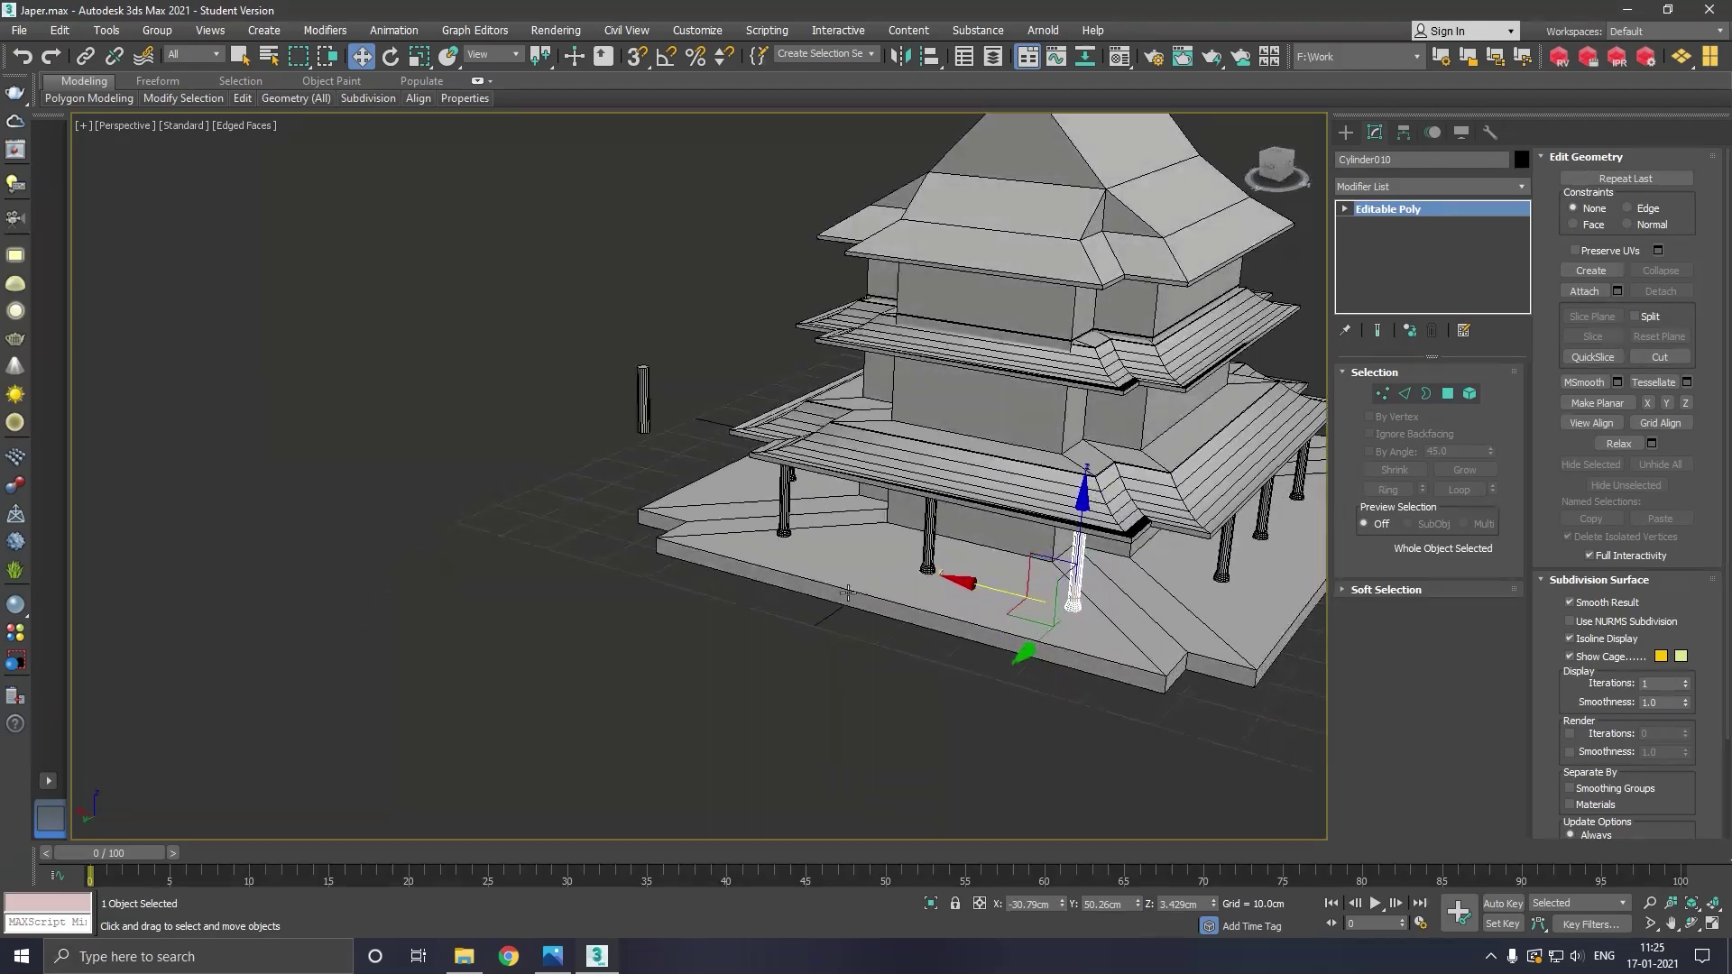
left_click(945, 555, "ctrl")
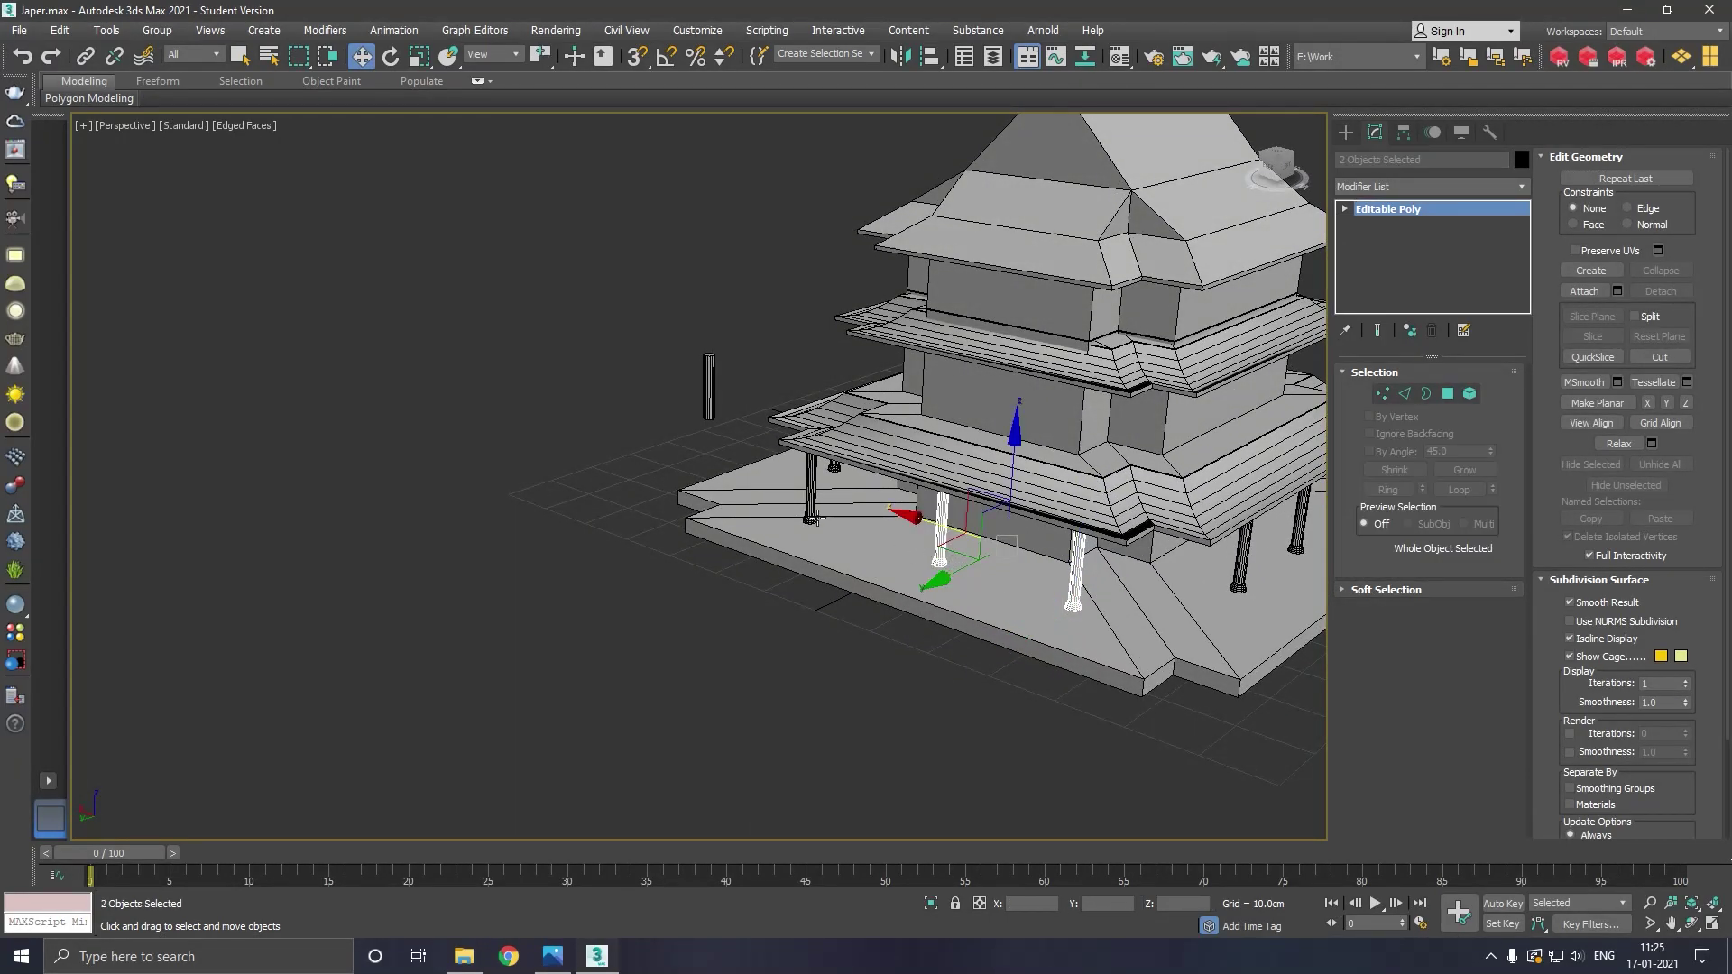
Clone three selected pillars to another side and slide them along the lower roof edge
scroll(663, 608, "down", 3)
mouse_move(663, 608)
middle_mouse_down("alt")
mouse_move(823, 610)
mouse_move(794, 573)
middle_mouse_up("alt")
left_click(823, 609, "ctrl")
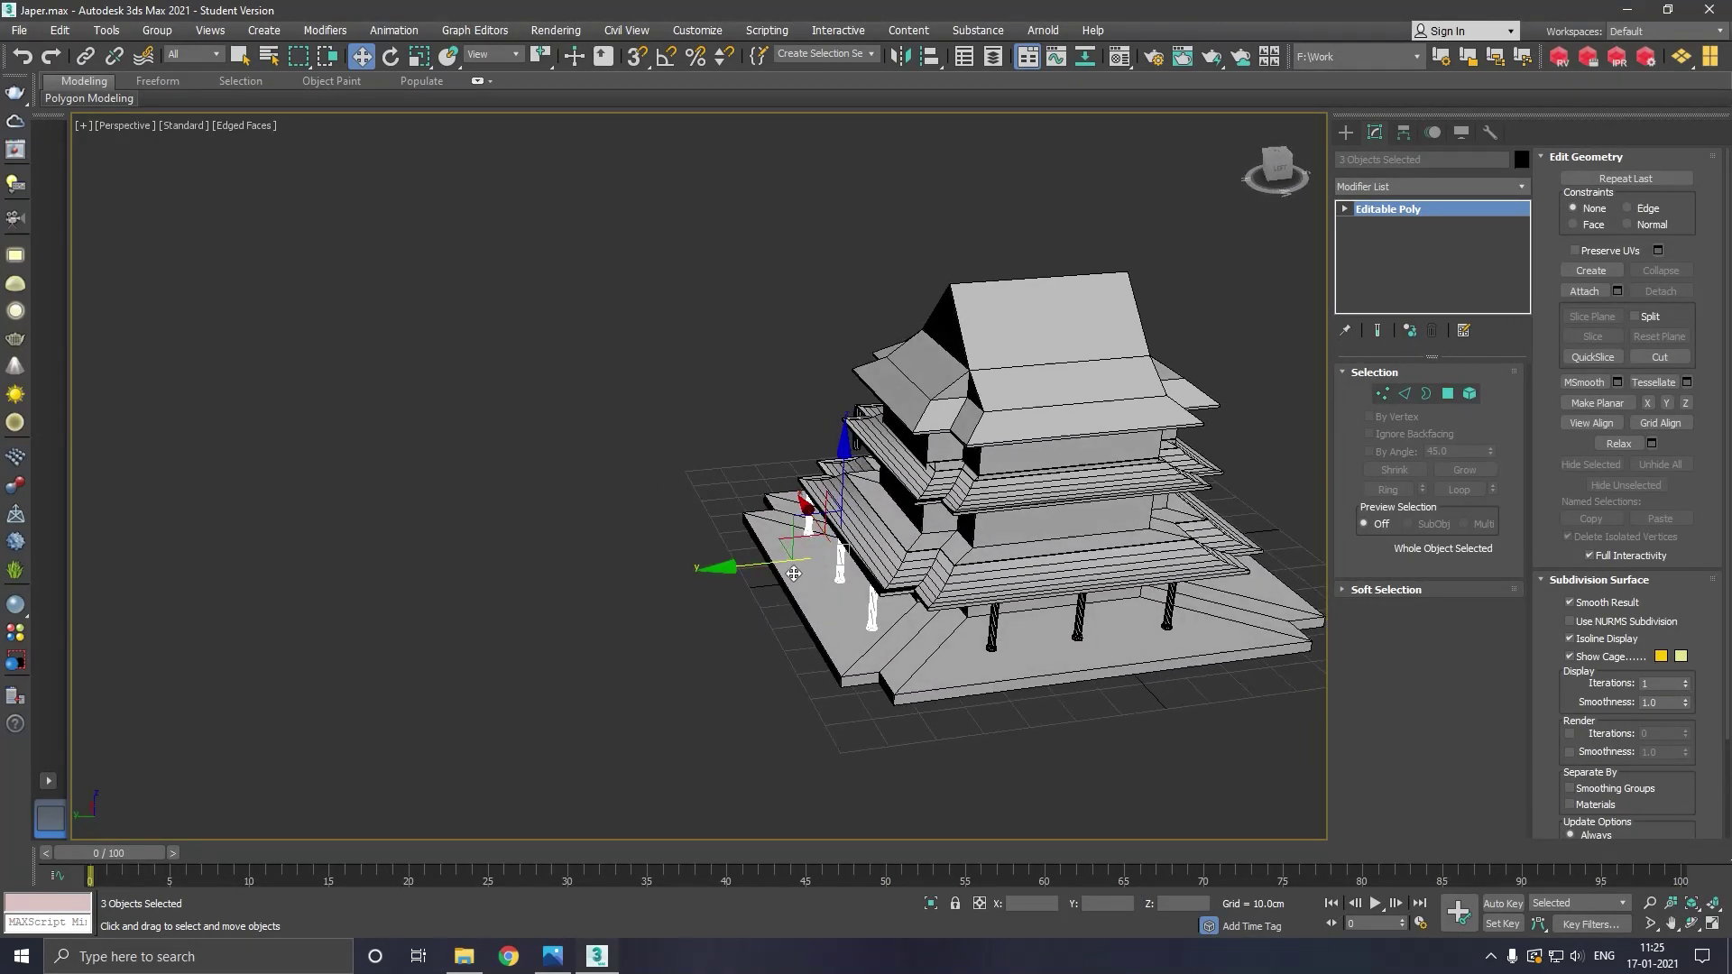
left_click_drag(758, 576, 1074, 539, "shift")
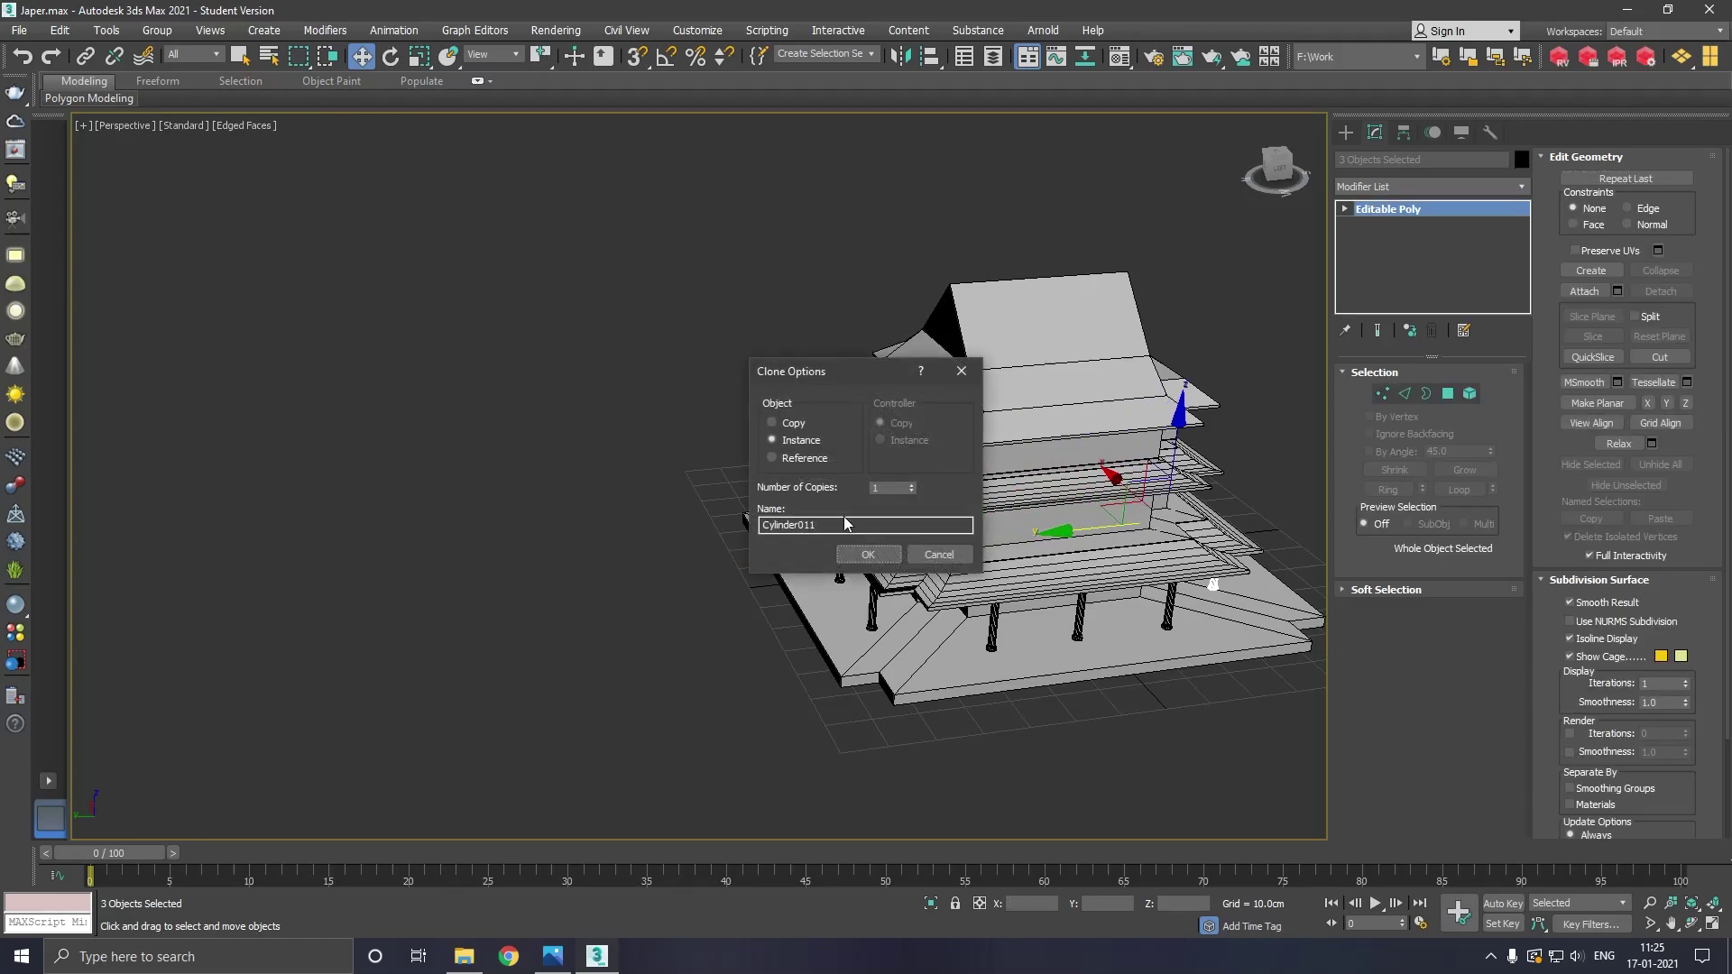
left_click(839, 553)
middle_click_drag(839, 554, 891, 565, "alt")
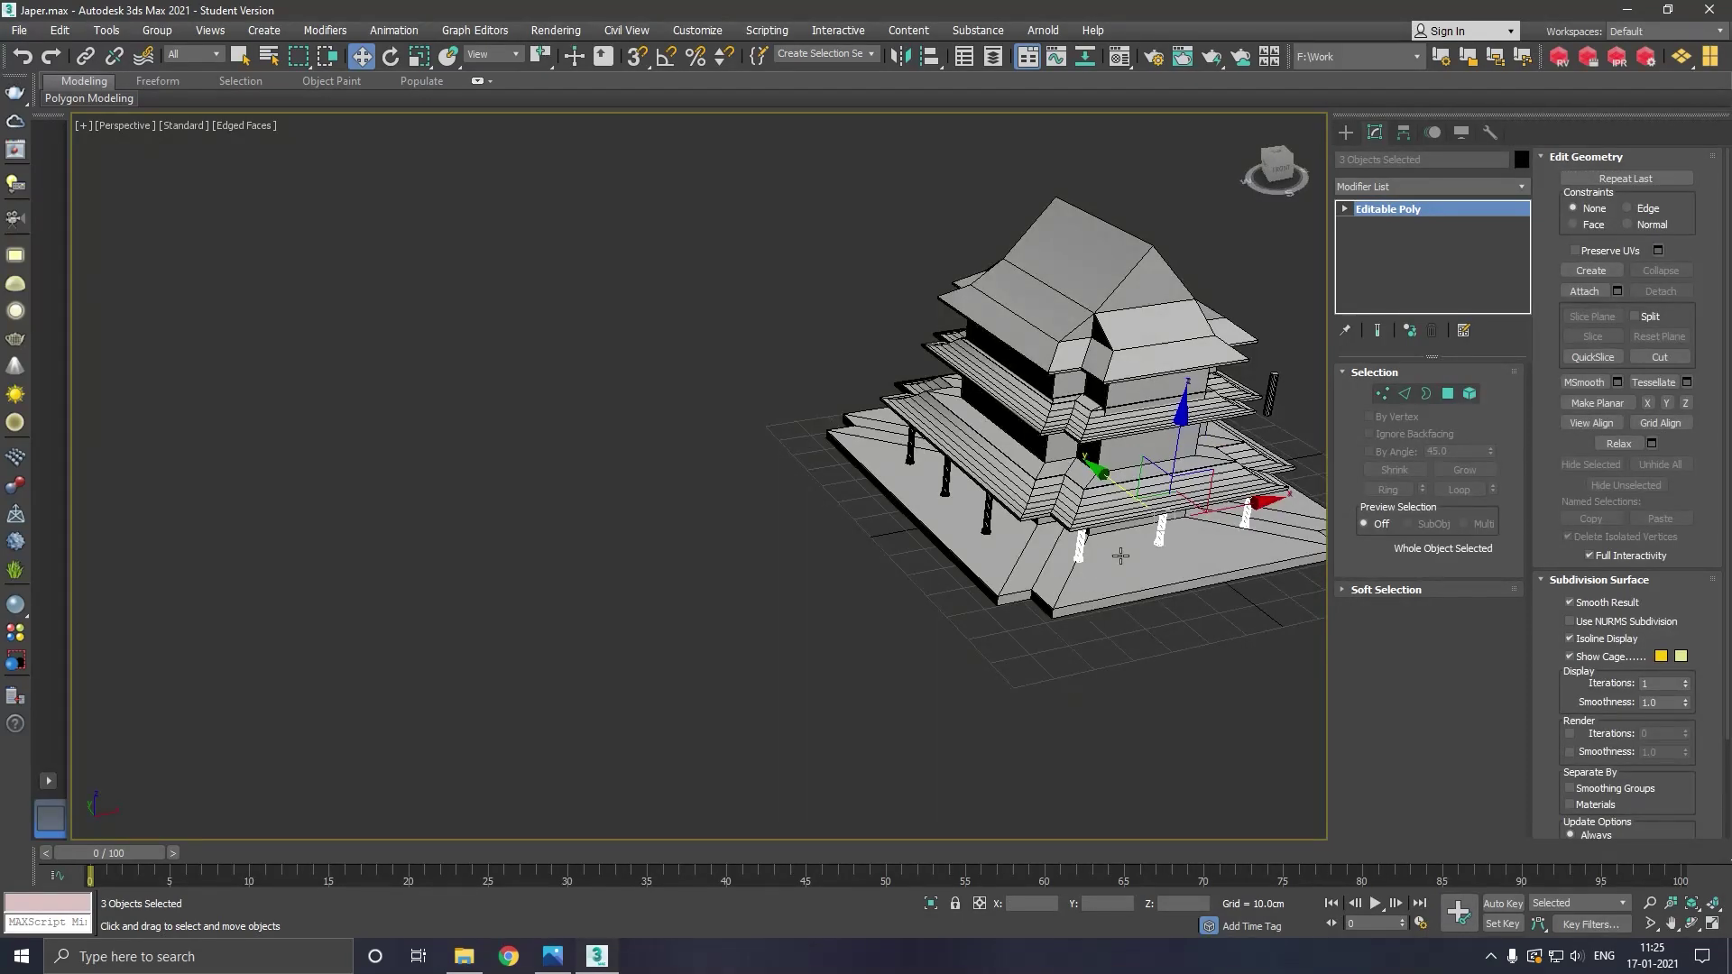
middle_click_drag(1121, 556, 908, 648, "alt")
scroll(908, 648, "up", 5)
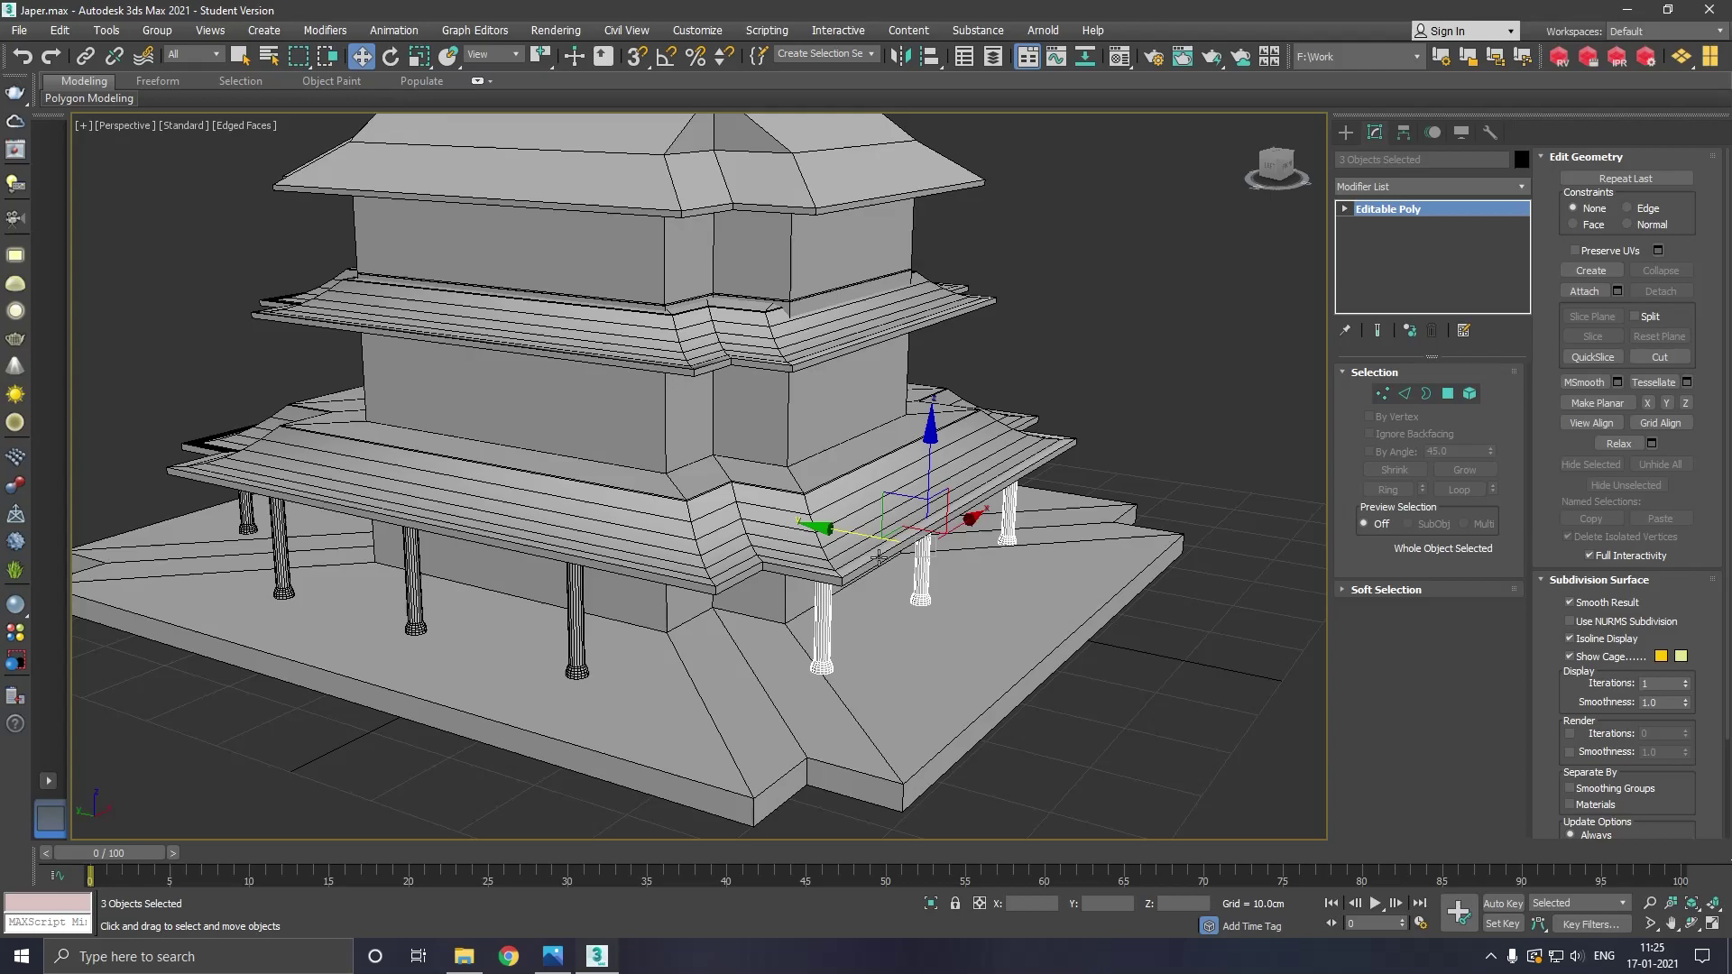
left_click_drag(868, 542, 902, 551)
Clone the corner pillar as an instance and nudge it toward the inner corner
left_click(864, 660)
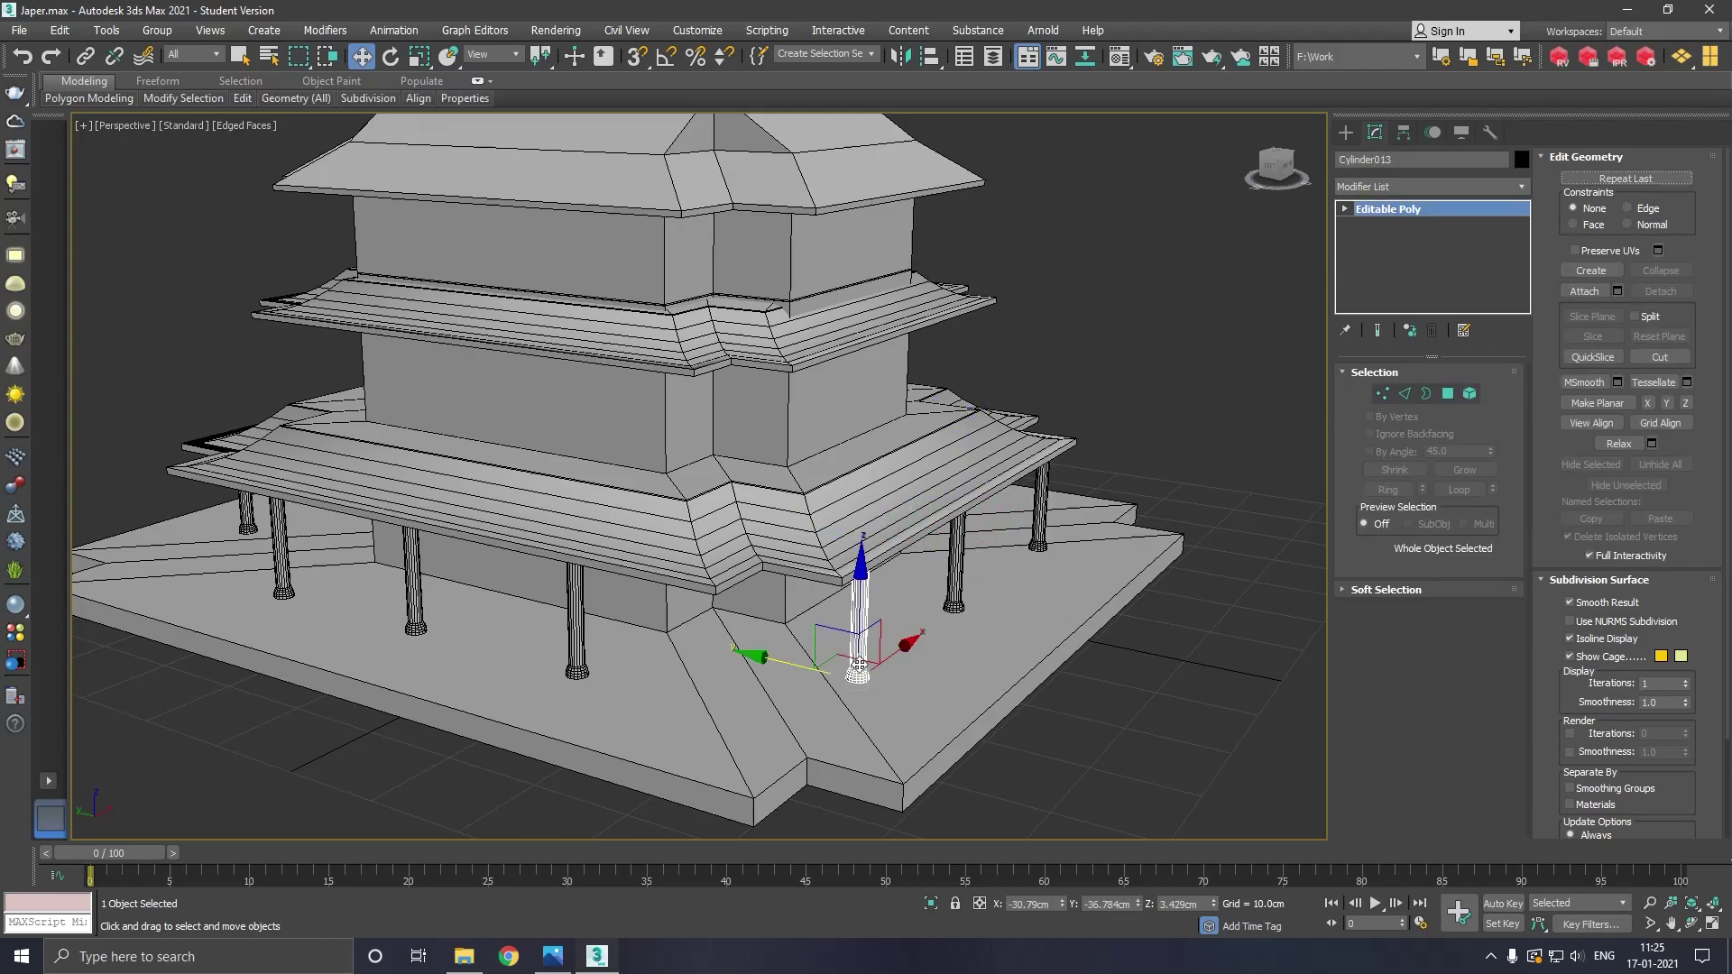
left_click_drag(900, 668, 812, 665, "shift")
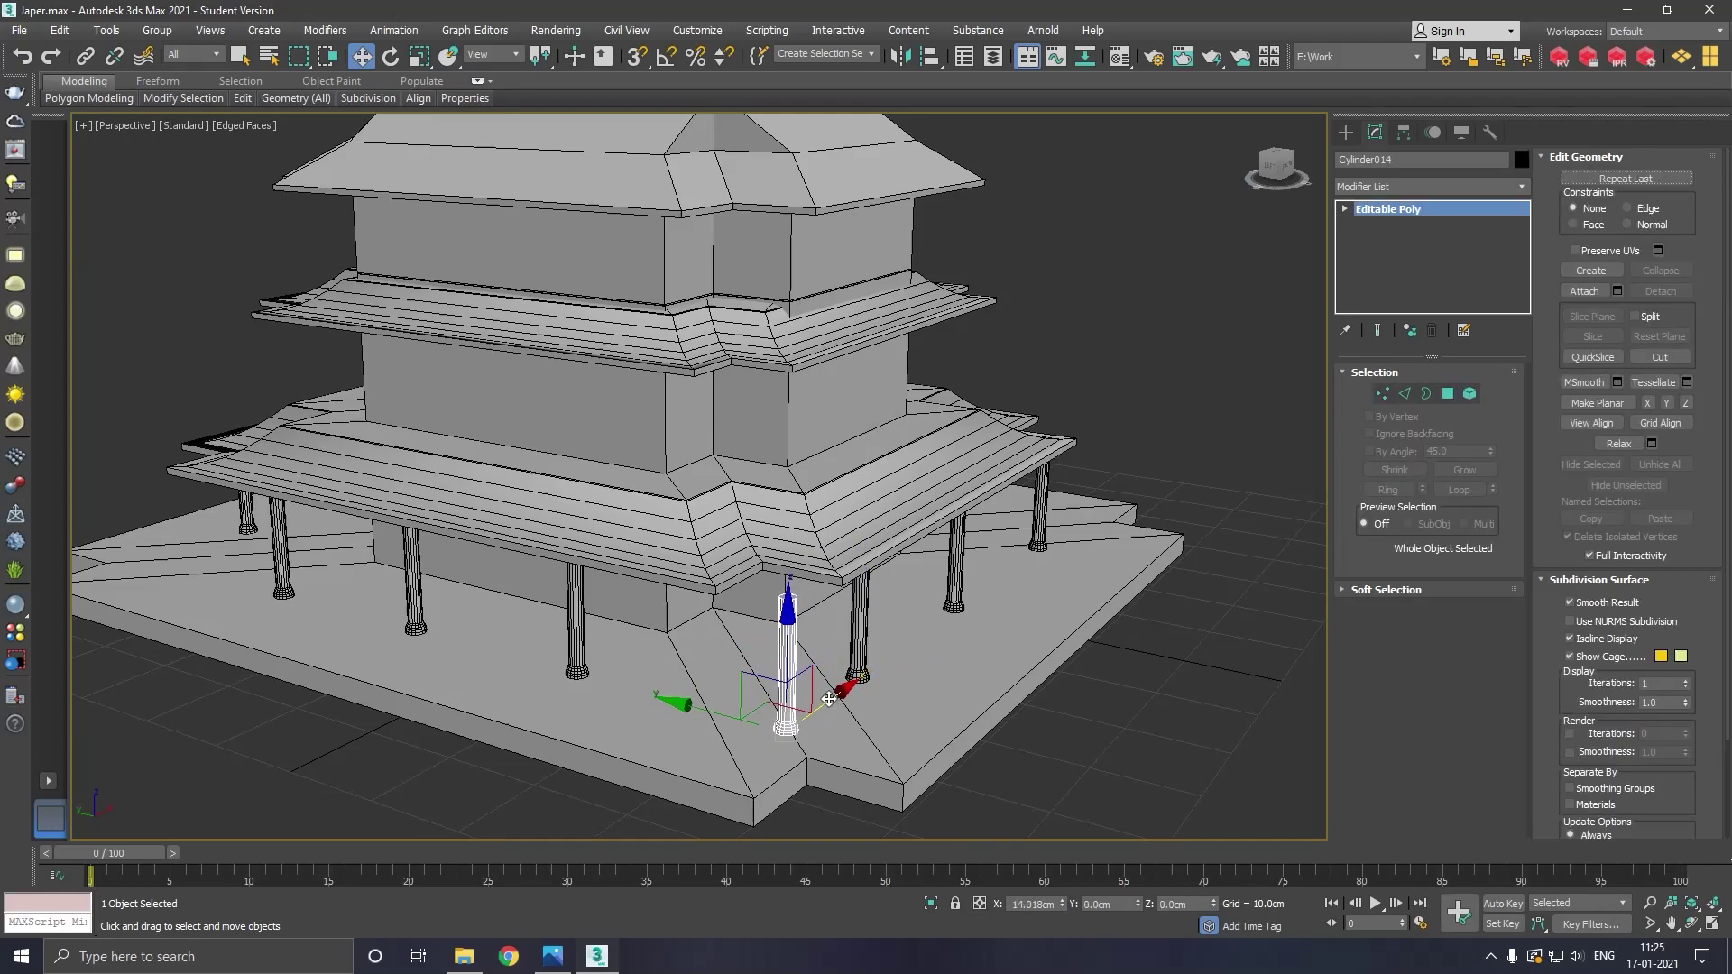
left_click(852, 555)
scroll(776, 613, "up", 3)
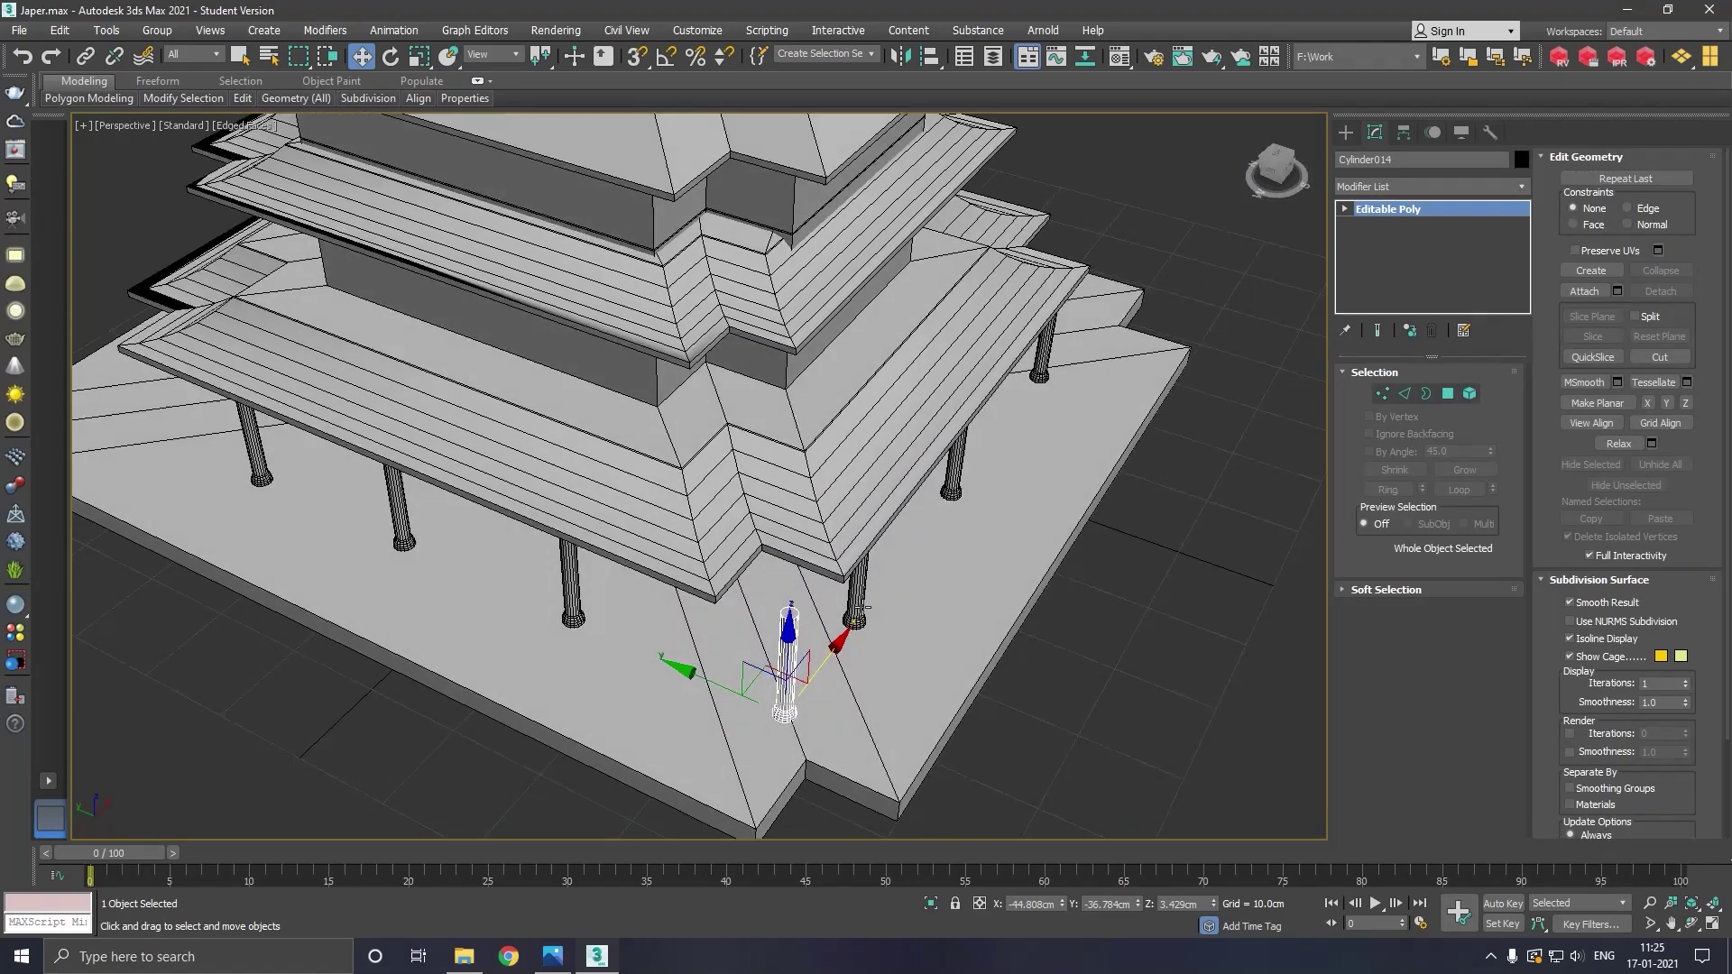
middle_click_drag(776, 613, 706, 661, "alt")
left_click_drag(706, 661, 817, 582)
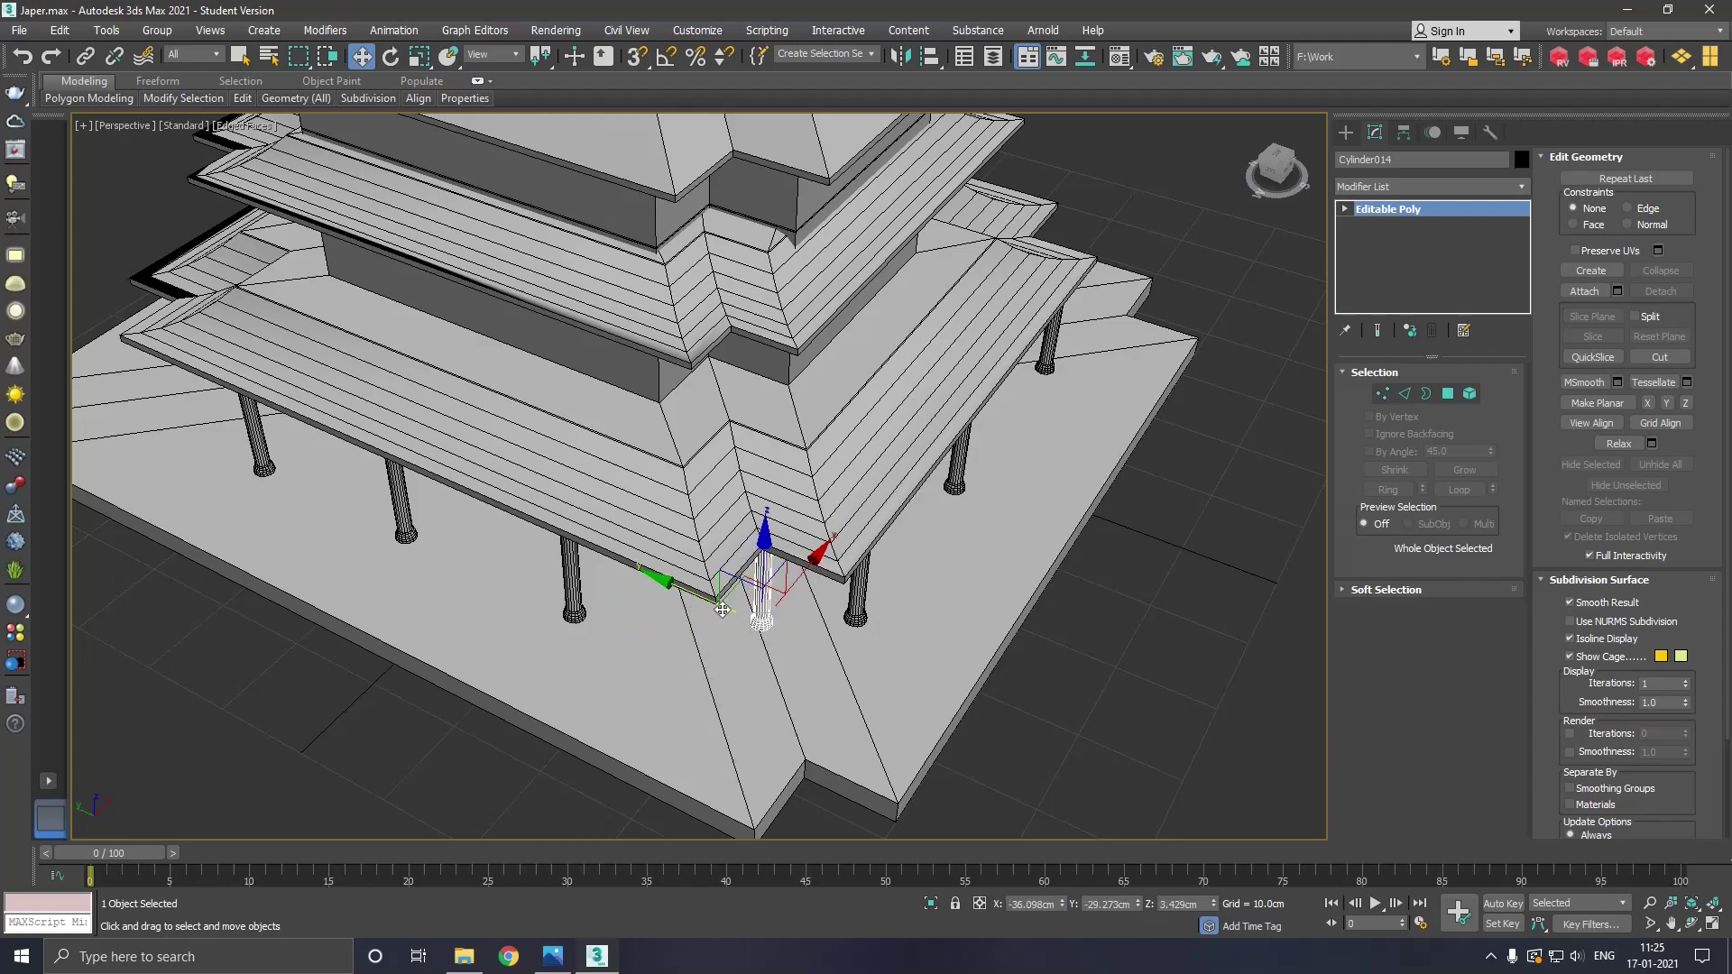
left_click_drag(700, 607, 695, 601)
scroll(911, 552, "down", 3)
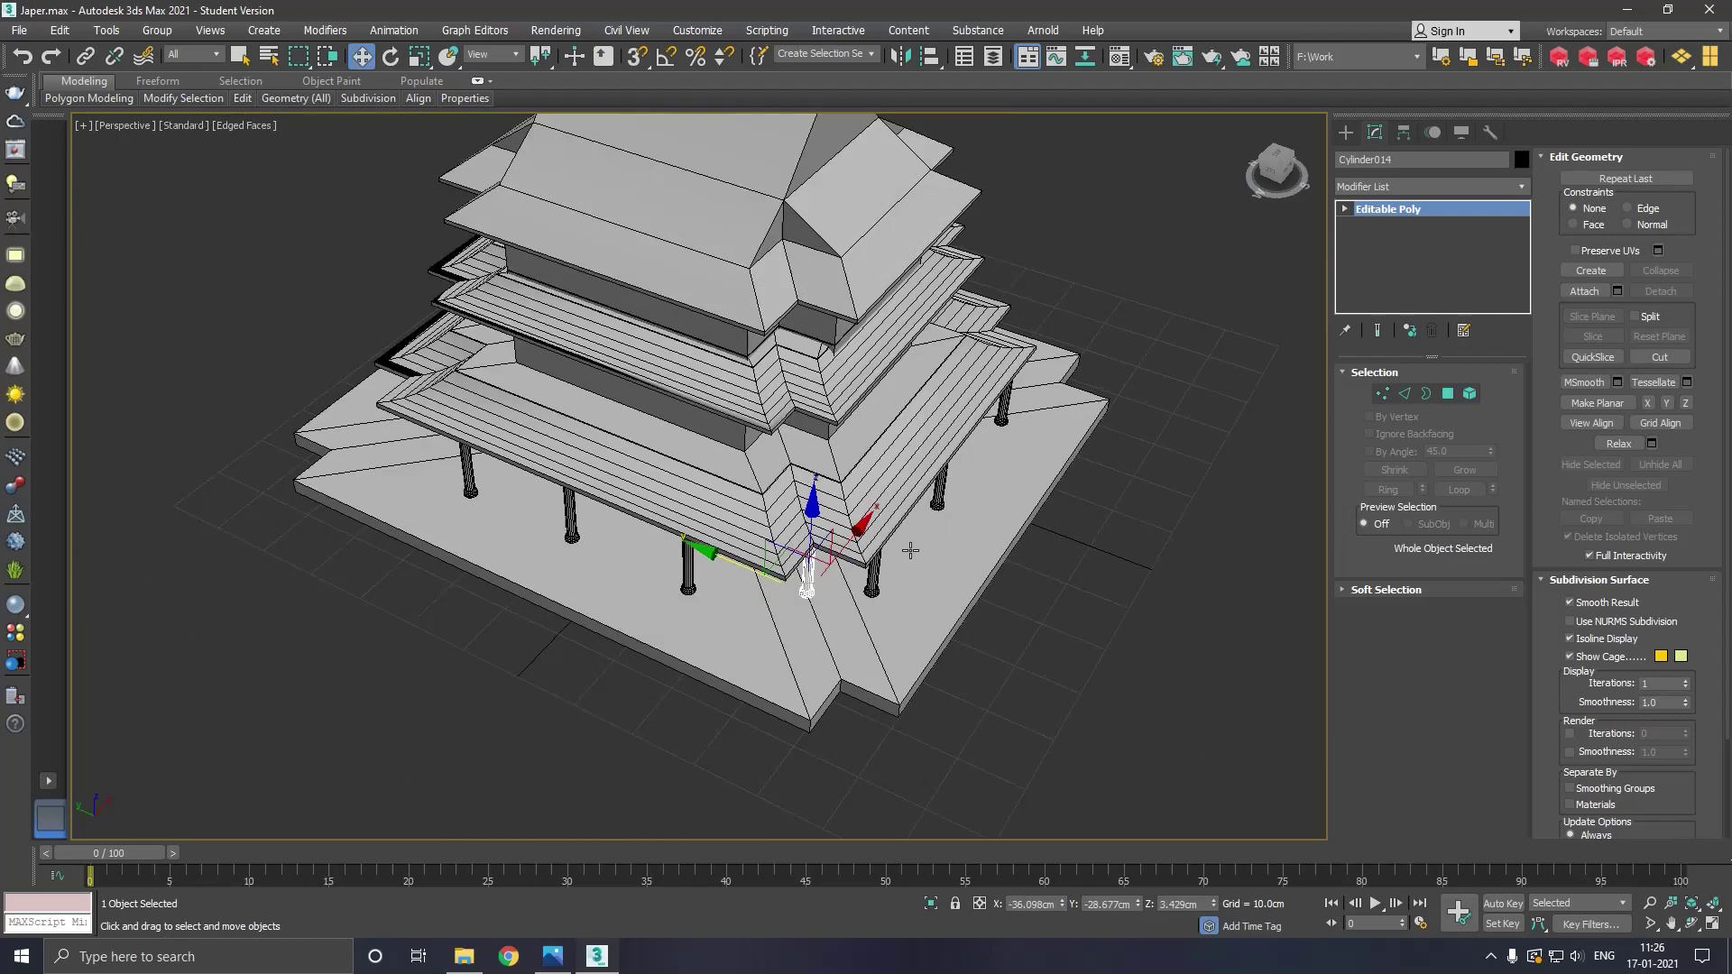
scroll(923, 580, "down", 2)
Clone the front pillar near the base corner as an instance
middle_click_drag(923, 580, 1076, 553, "alt")
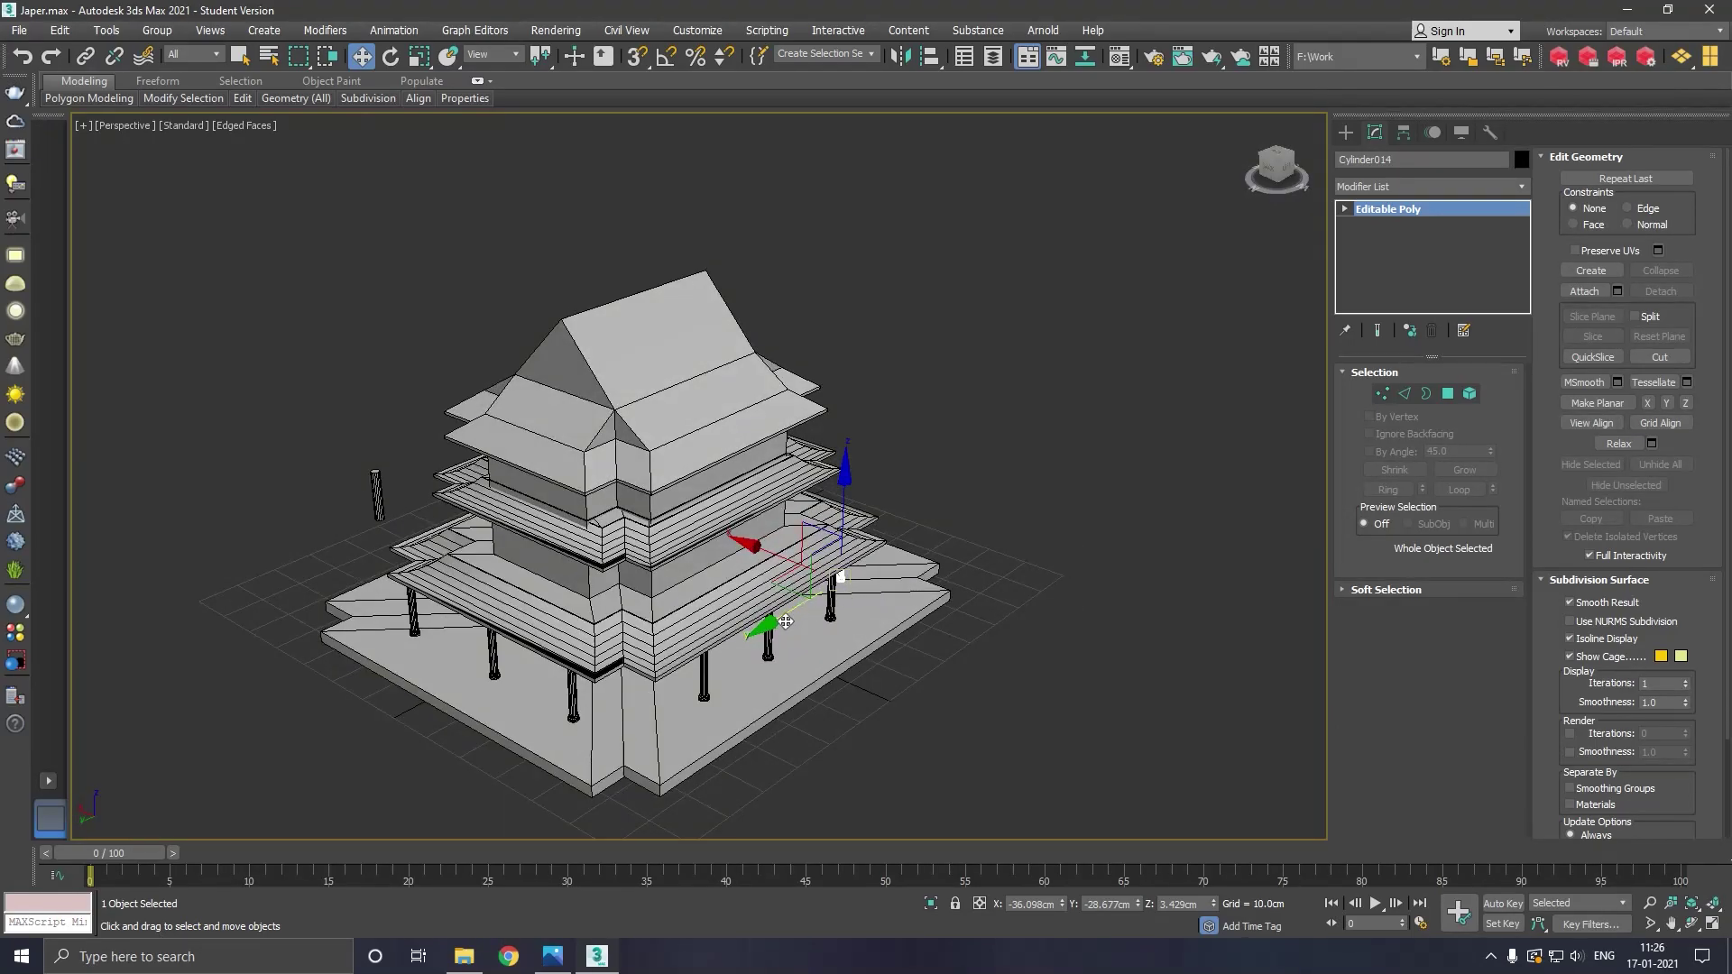
left_click(621, 687)
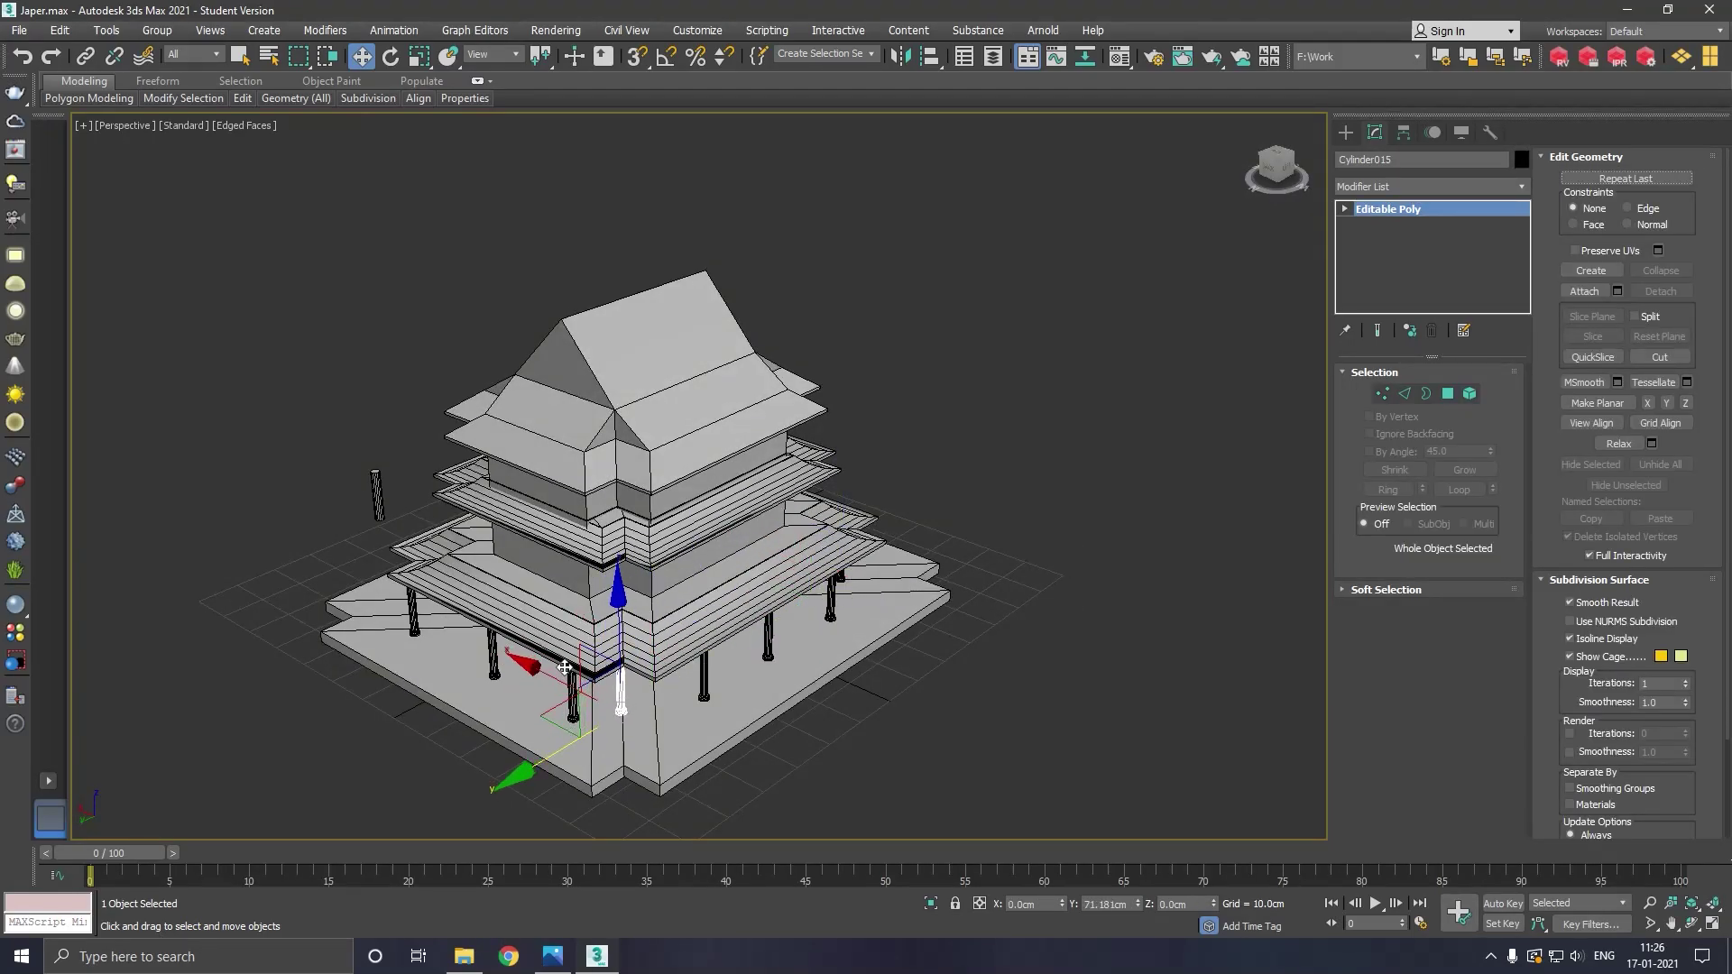
left_click_drag(565, 667, 570, 672, "shift")
left_click(869, 556)
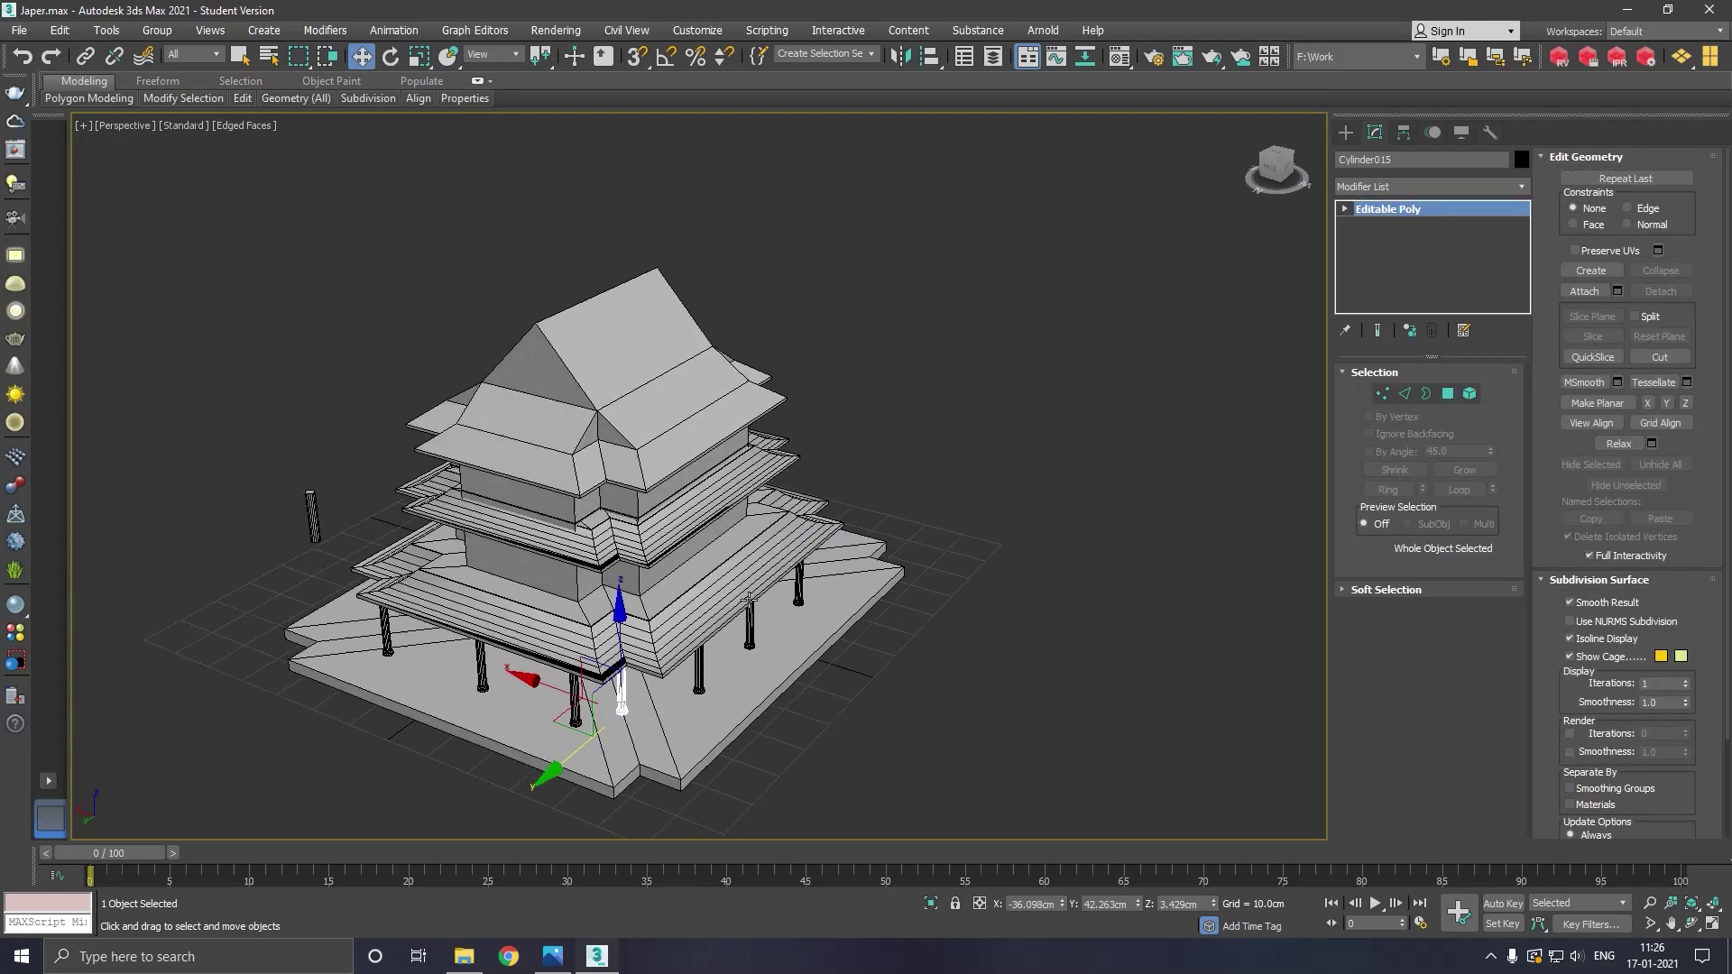
middle_click_drag(868, 555, 891, 541, "alt")
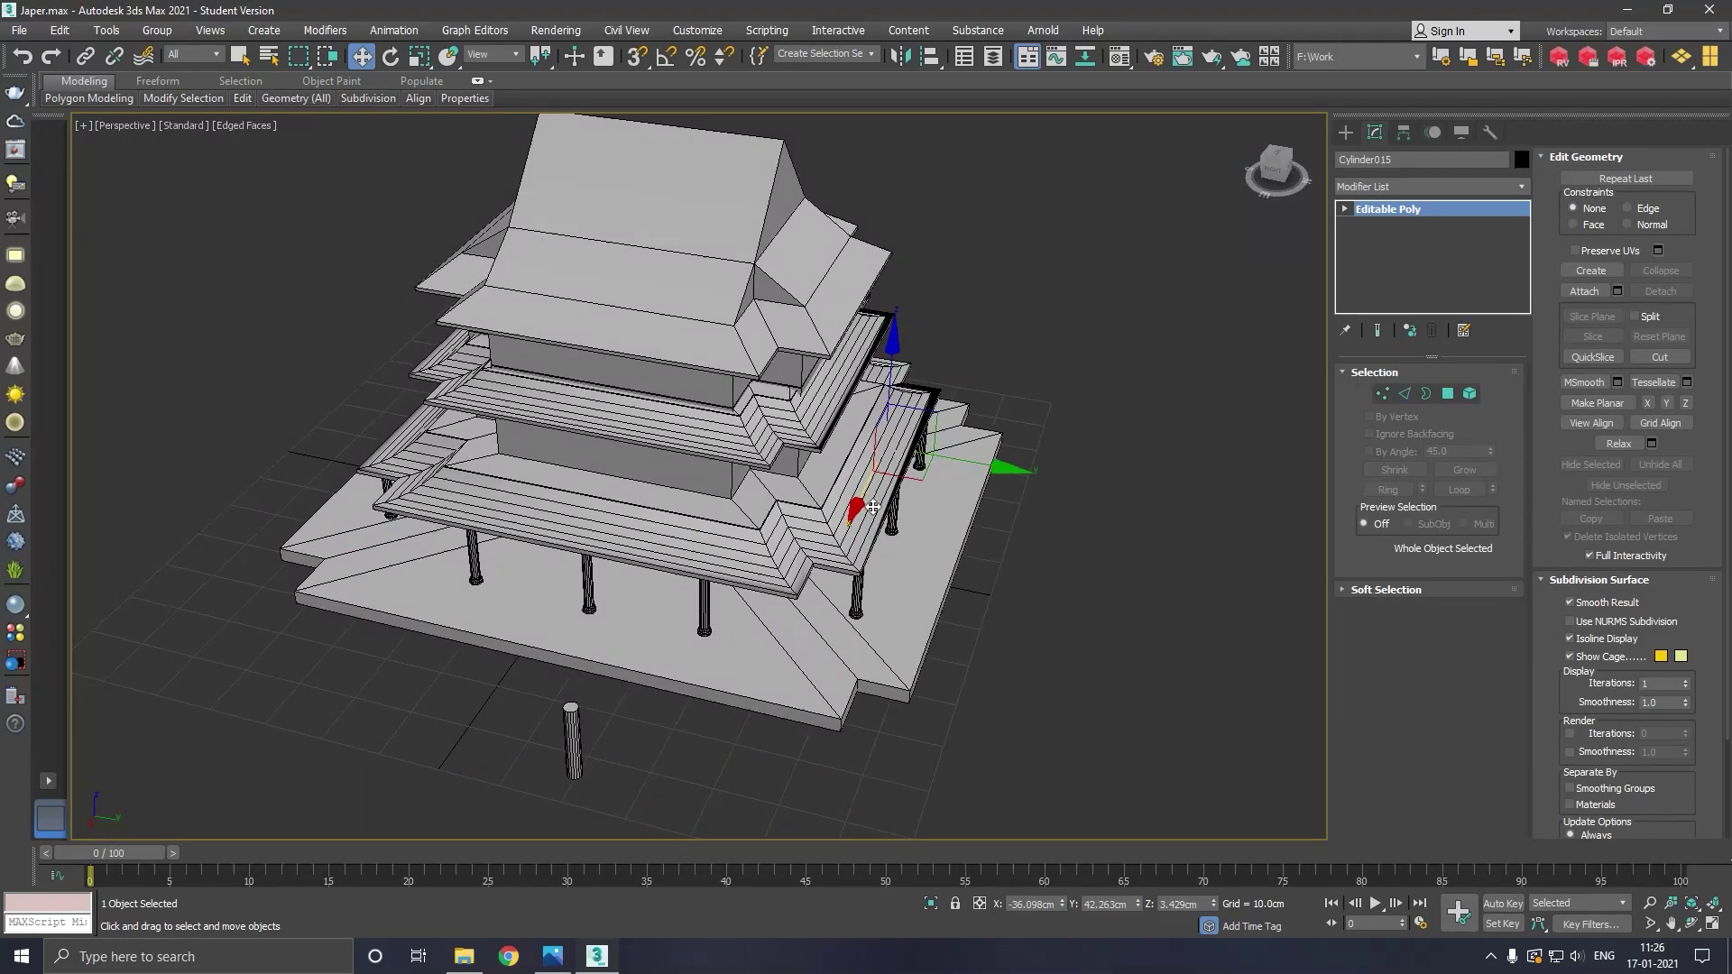
Clone a pillar toward the other side of the corner and slide it into place
left_click_drag(873, 507, 707, 677, "shift")
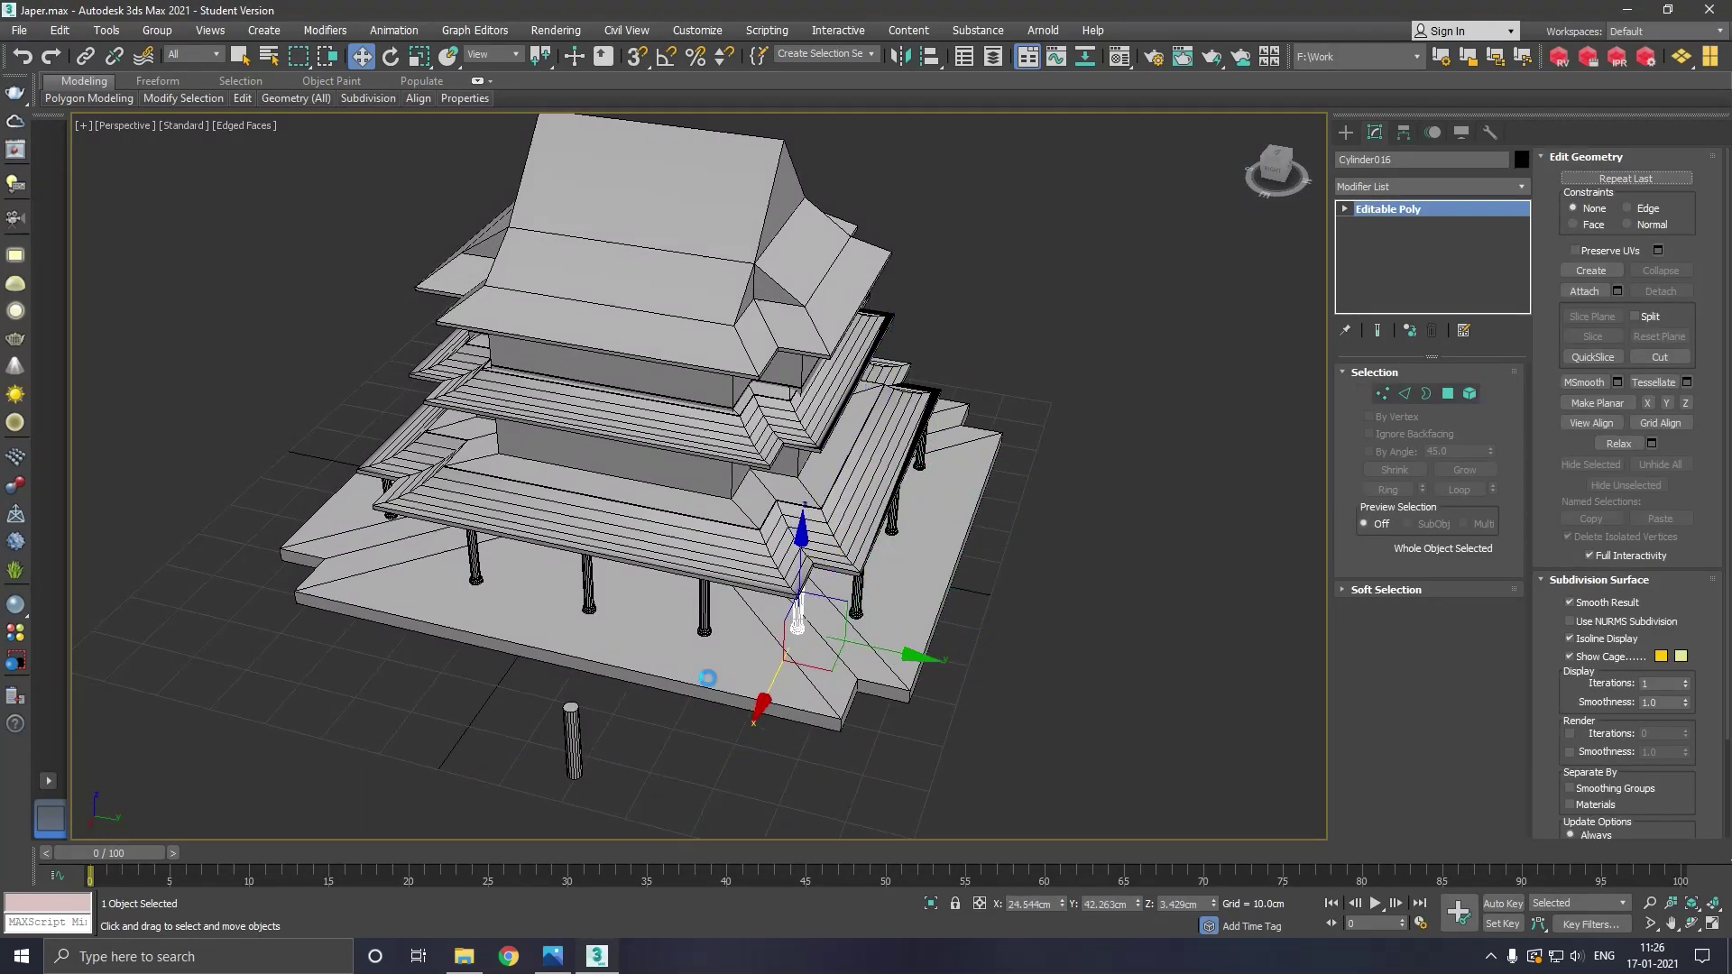
left_click(869, 556)
middle_click_drag(869, 555, 831, 646, "alt")
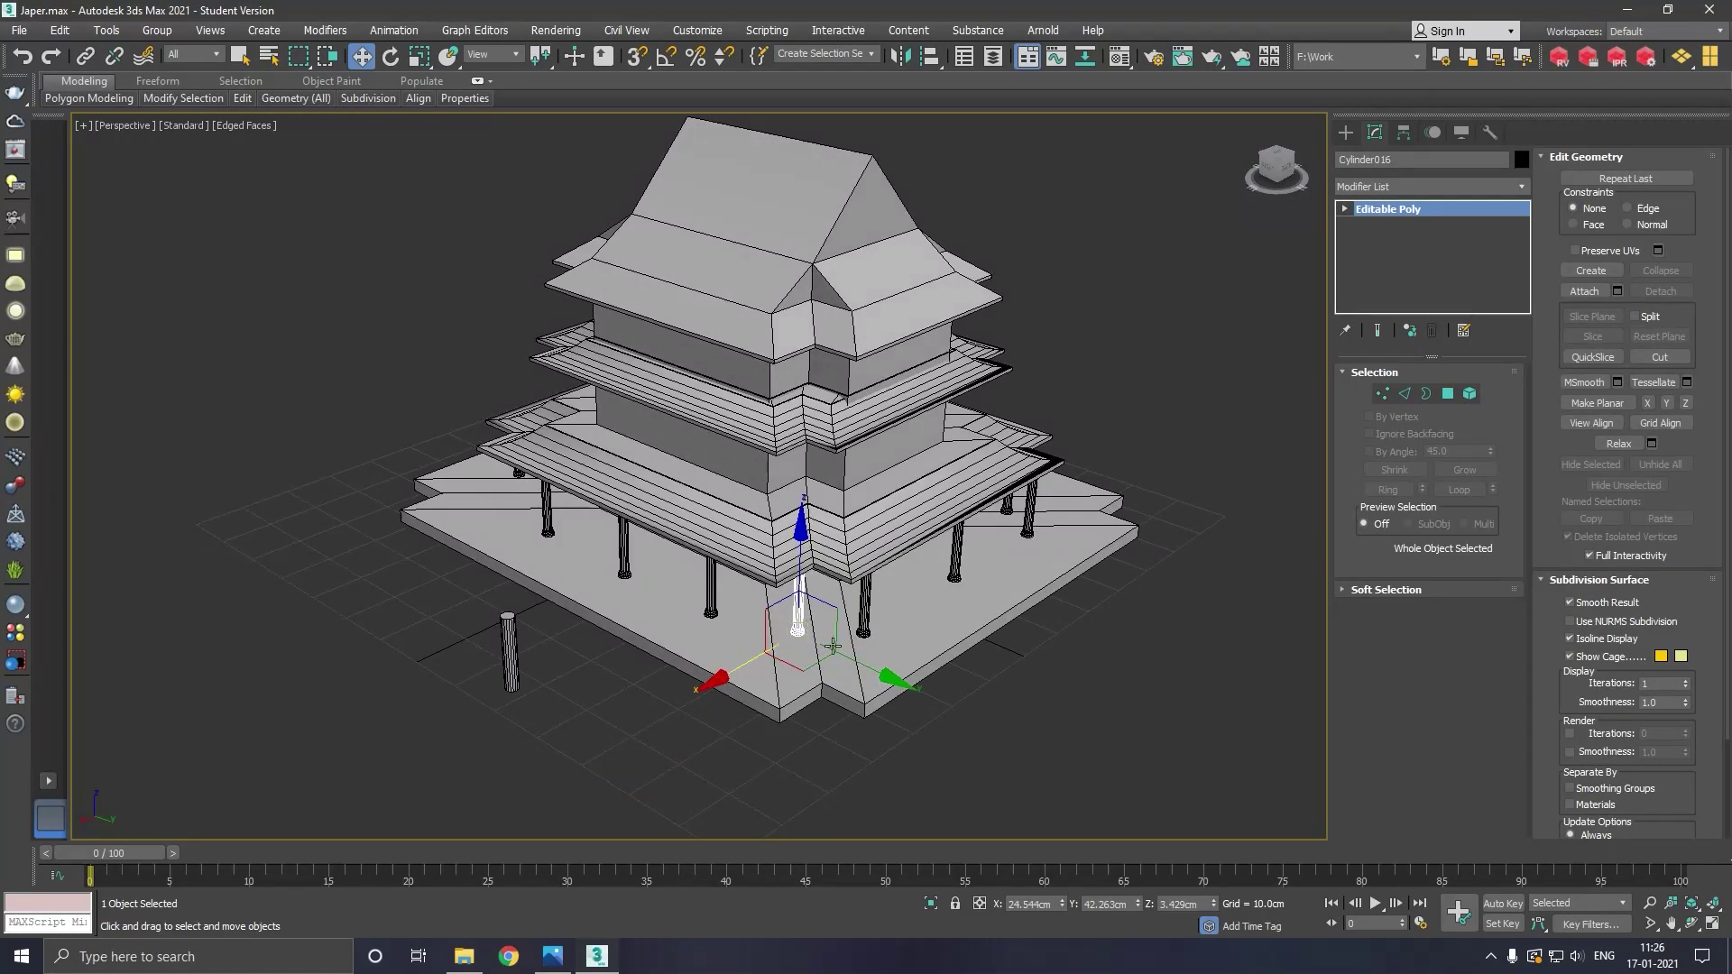
scroll(832, 646, "up", 4)
mouse_move(833, 663)
left_mouse_down()
mouse_move(866, 668)
mouse_move(734, 679)
mouse_move(848, 656)
left_mouse_up()
scroll(941, 654, "down", 5)
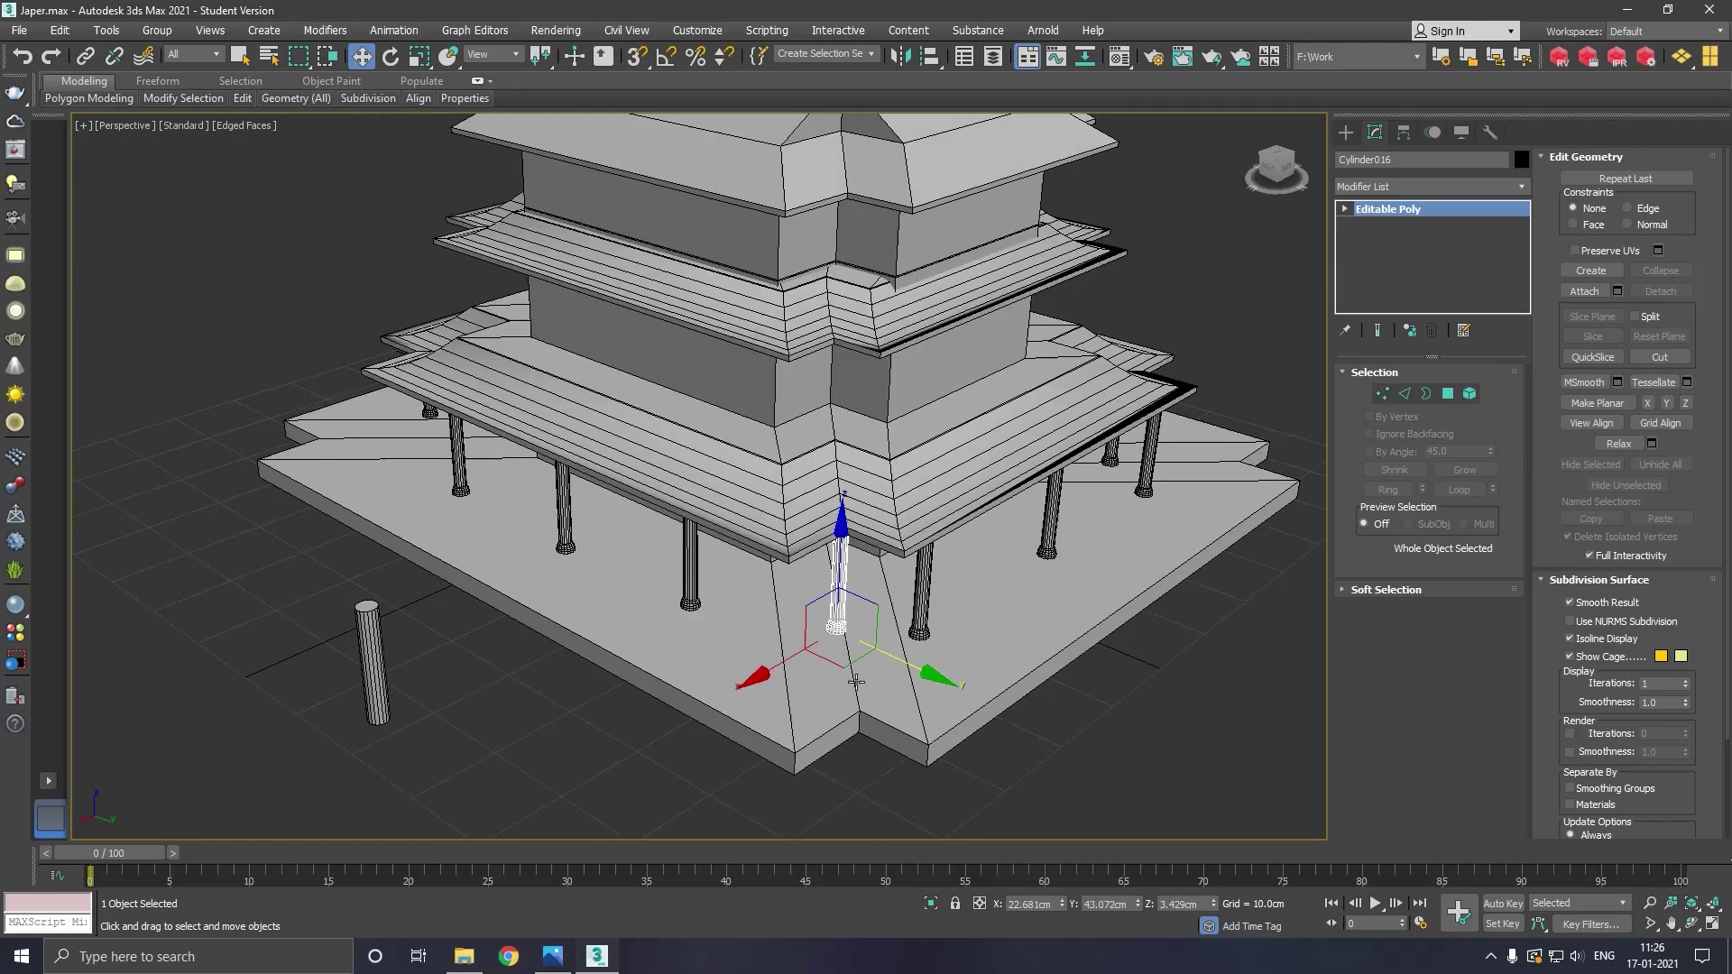
Clone a pillar to the far corner of the base
middle_click_drag(941, 654, 1028, 520, "alt")
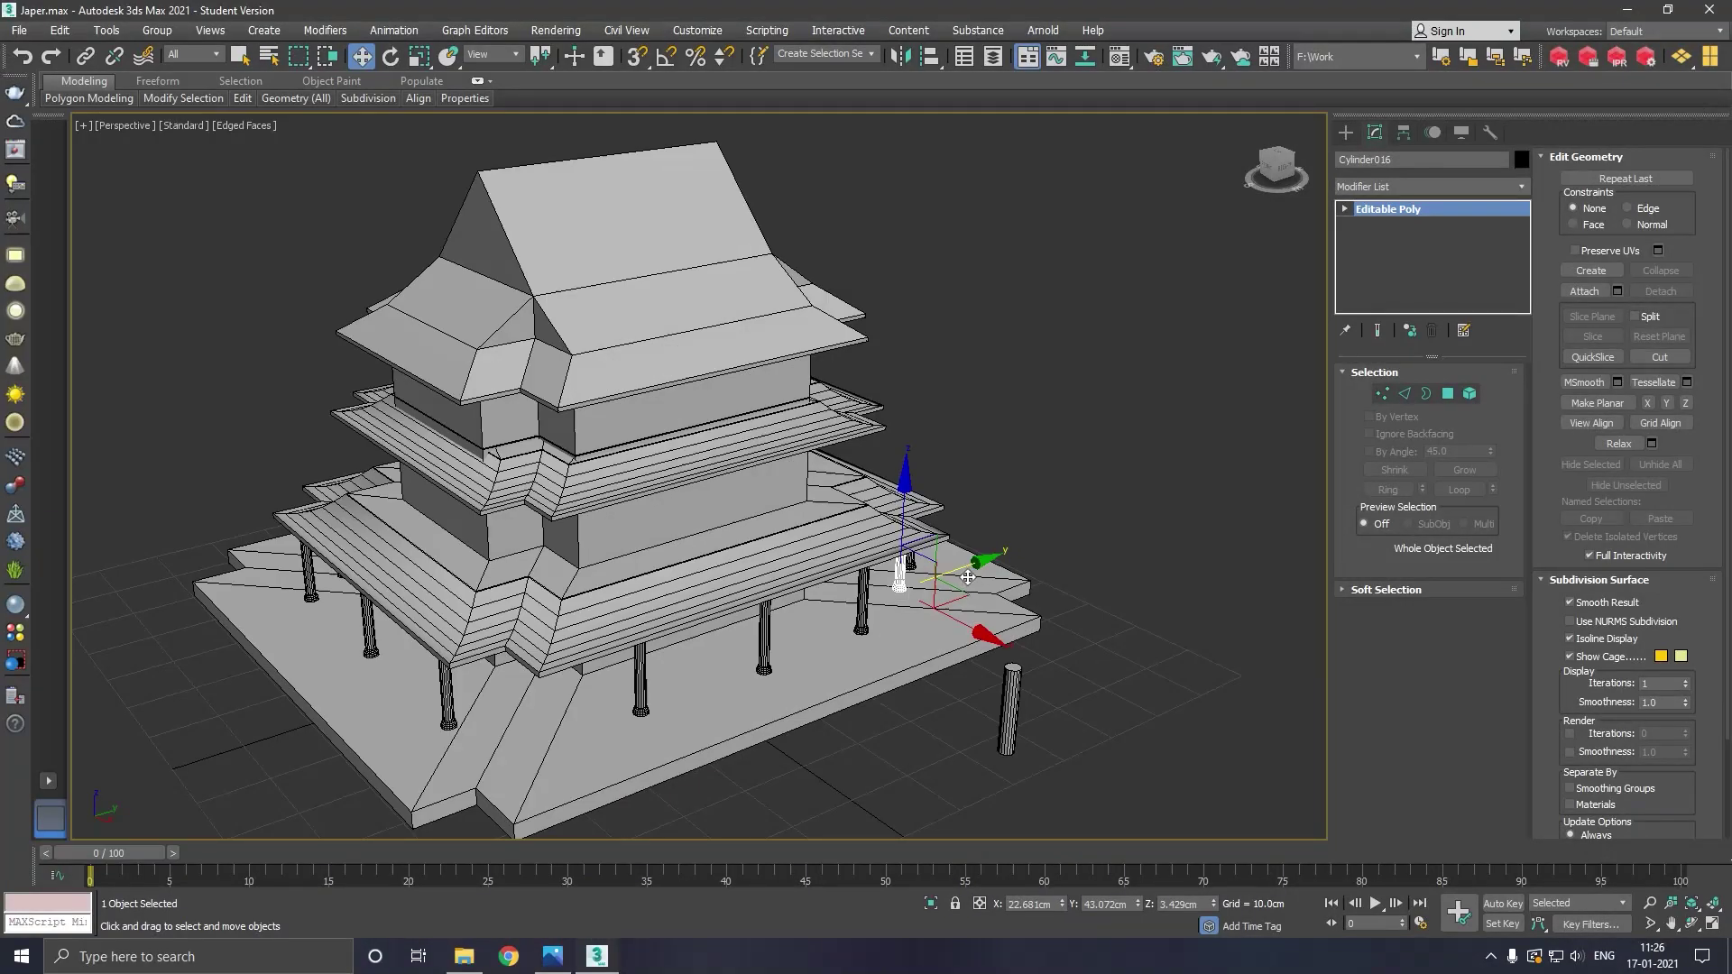
left_click_drag(968, 577, 576, 626, "shift")
left_click(902, 555)
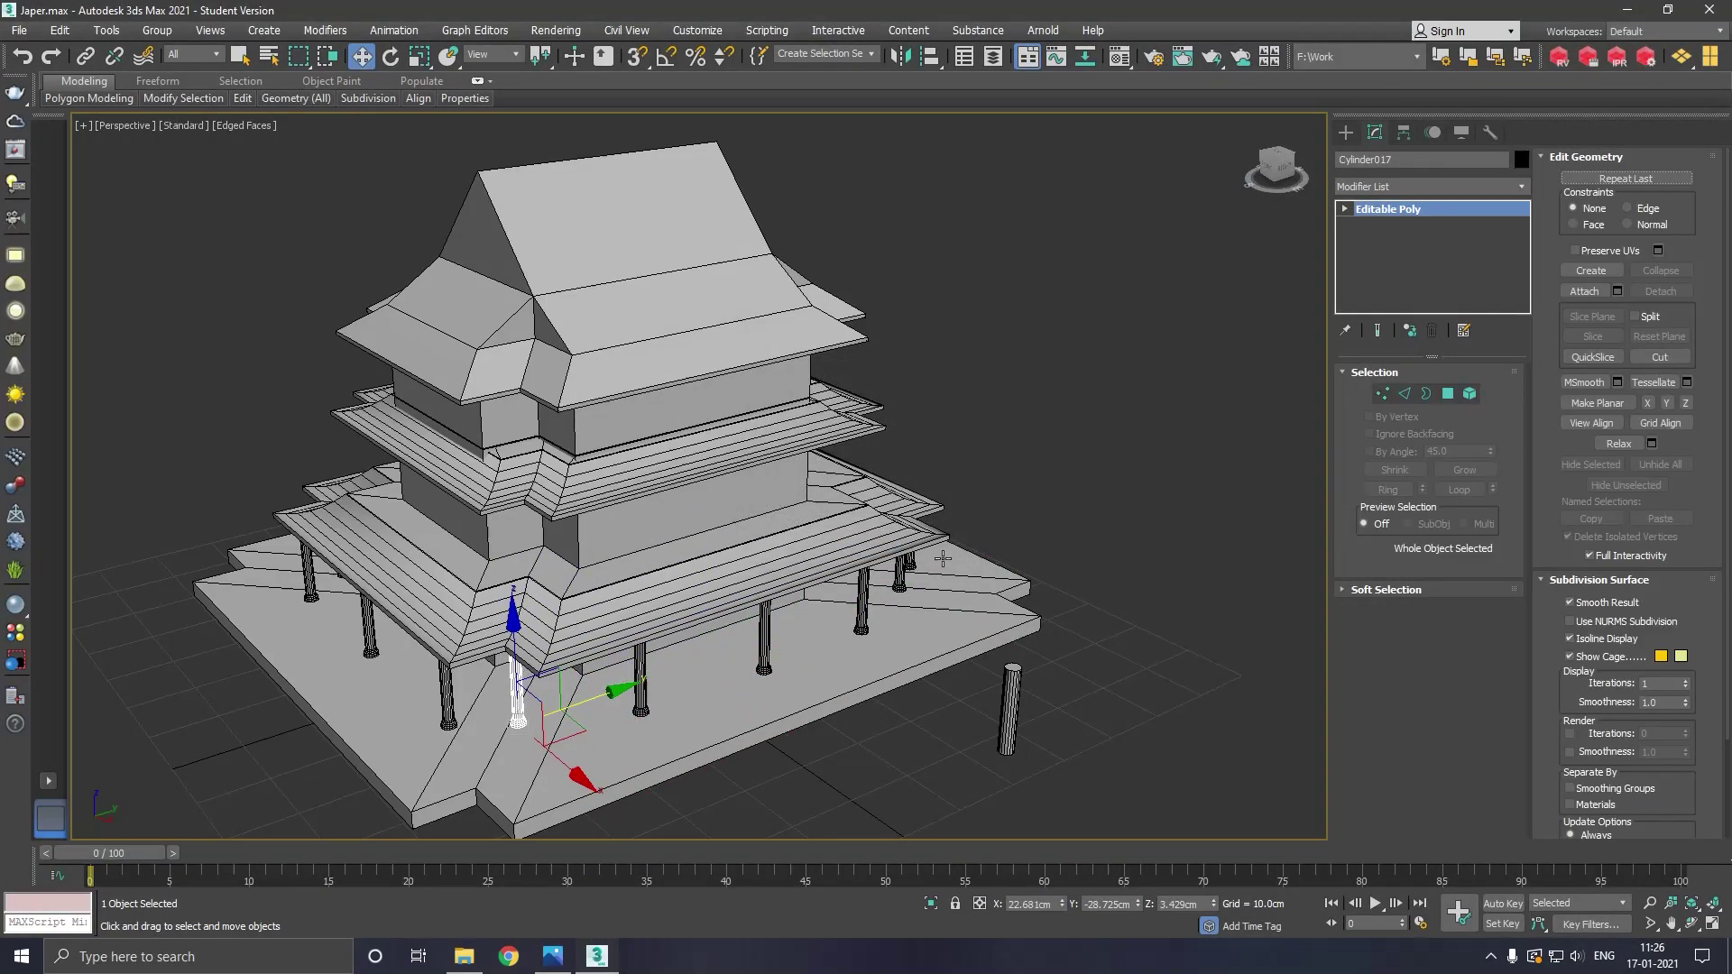
scroll(746, 555, "down", 3)
middle_click_drag(805, 556, 890, 505, "alt")
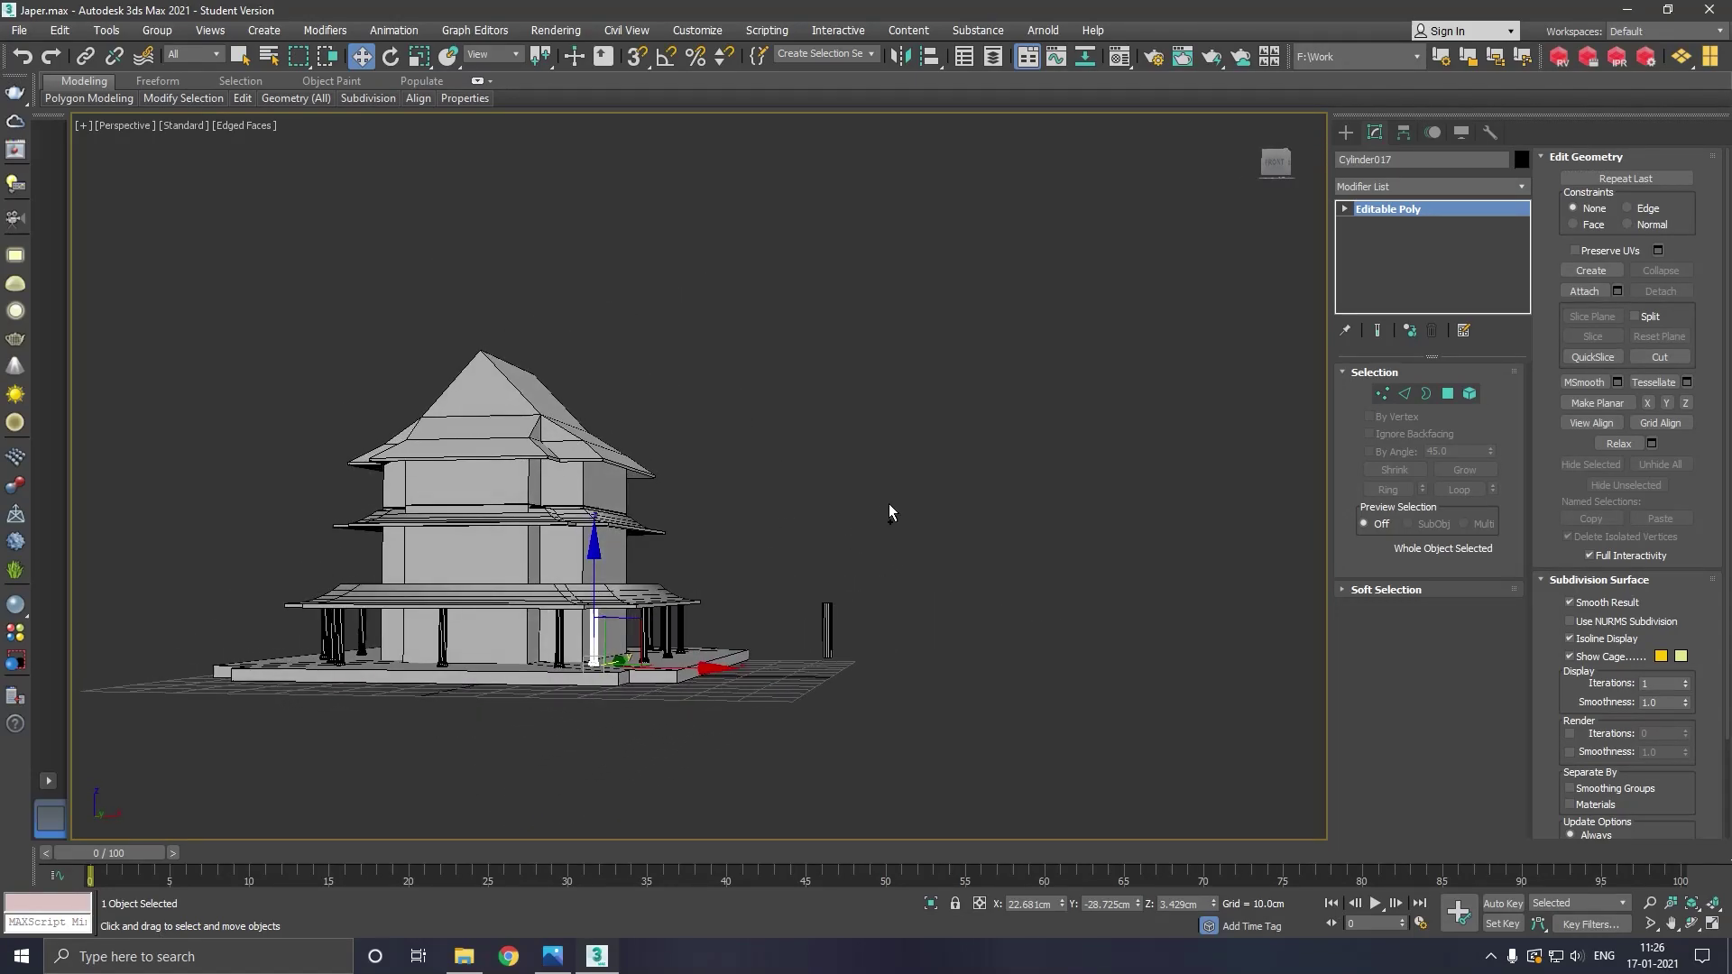
Select the sixteen lower-level pillars from the Left view, excluding the building body and loose pillar
key("l")
scroll(818, 429, "down", 3)
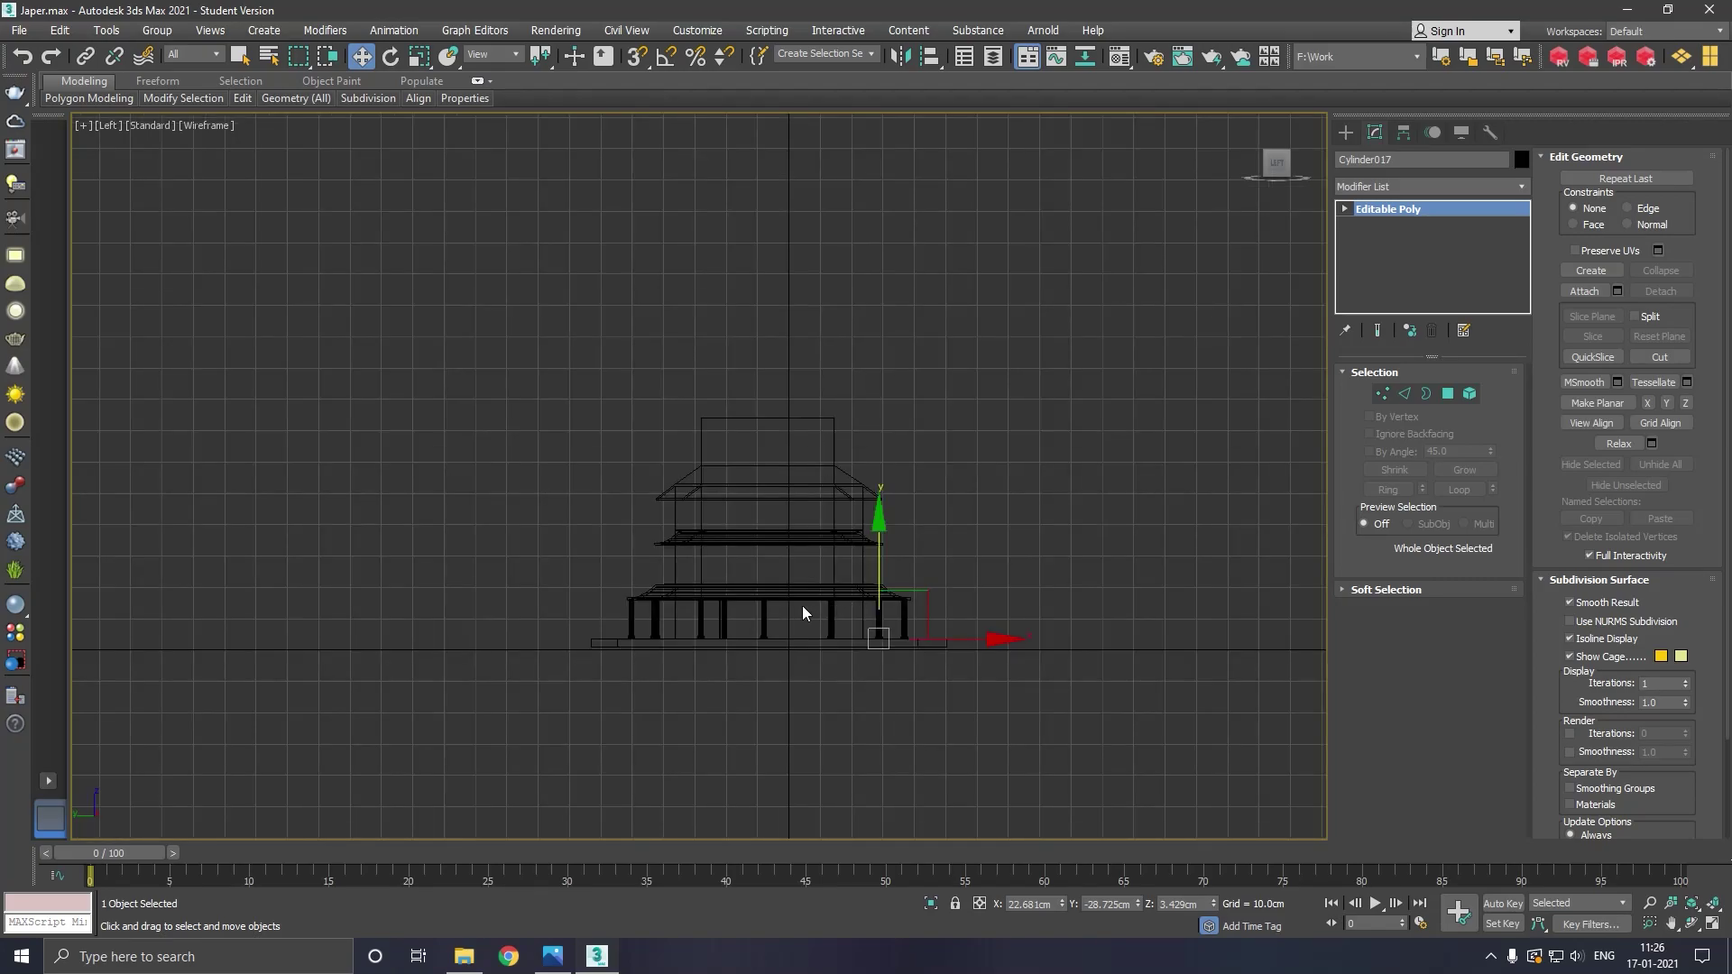
scroll(802, 614, "up", 3)
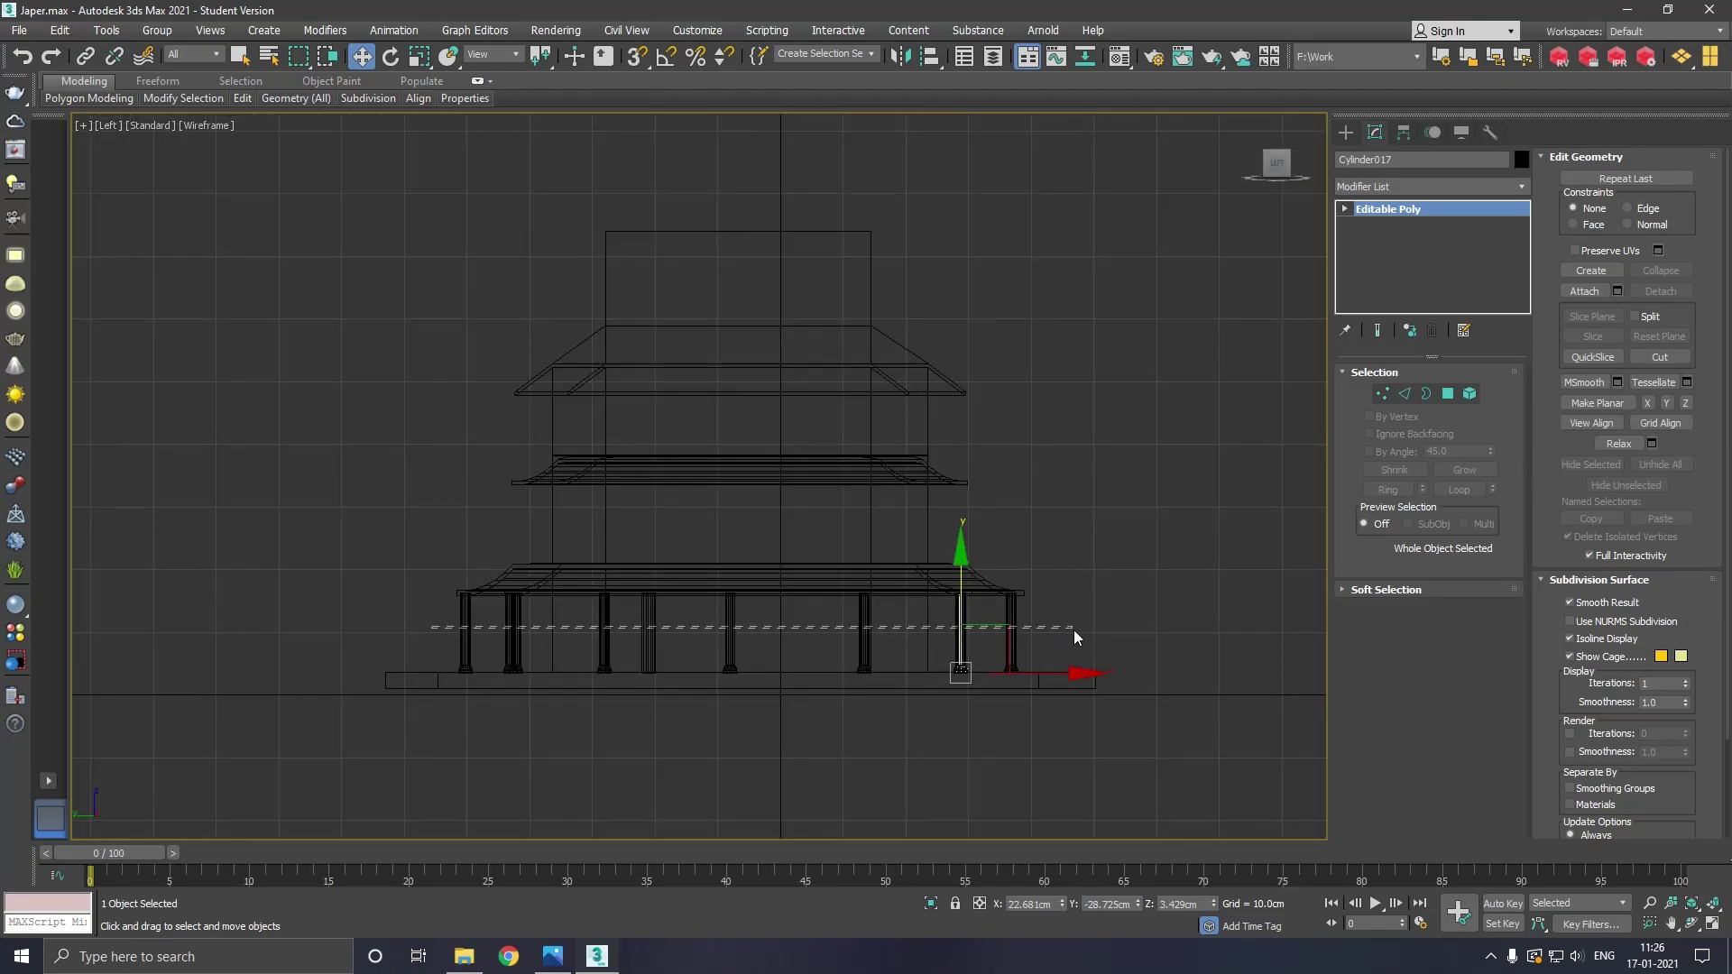
left_click_drag(1074, 630, 1074, 630)
left_click(512, 483, "alt")
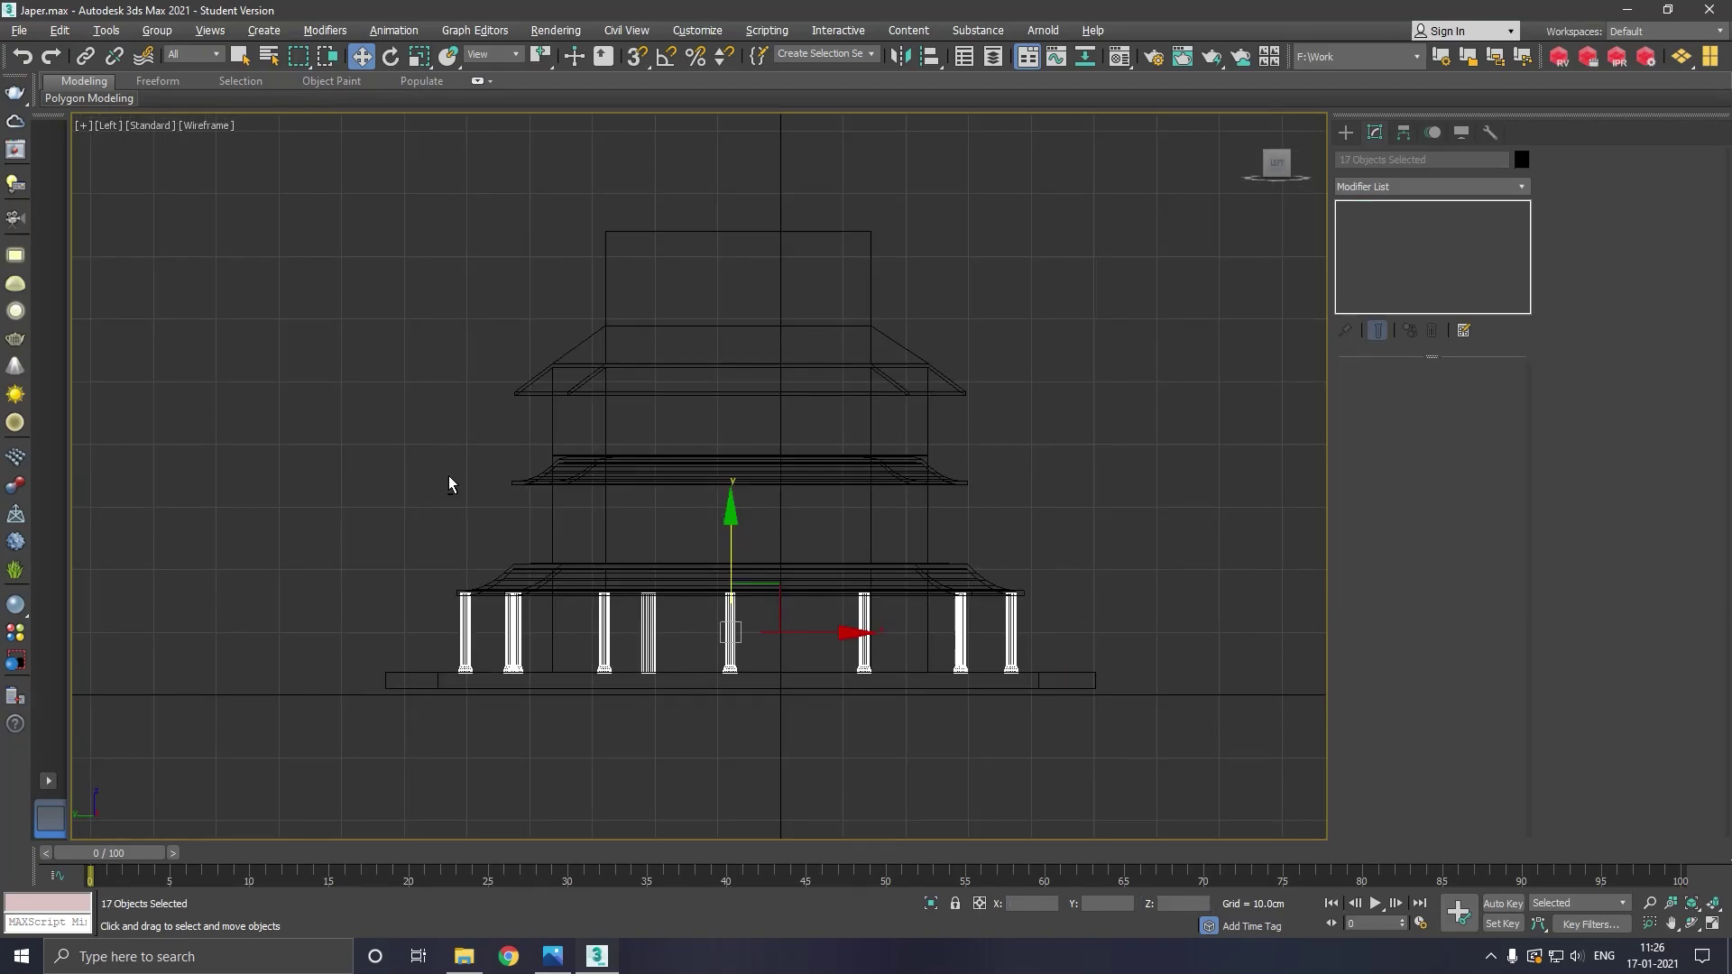
key("super+shift")
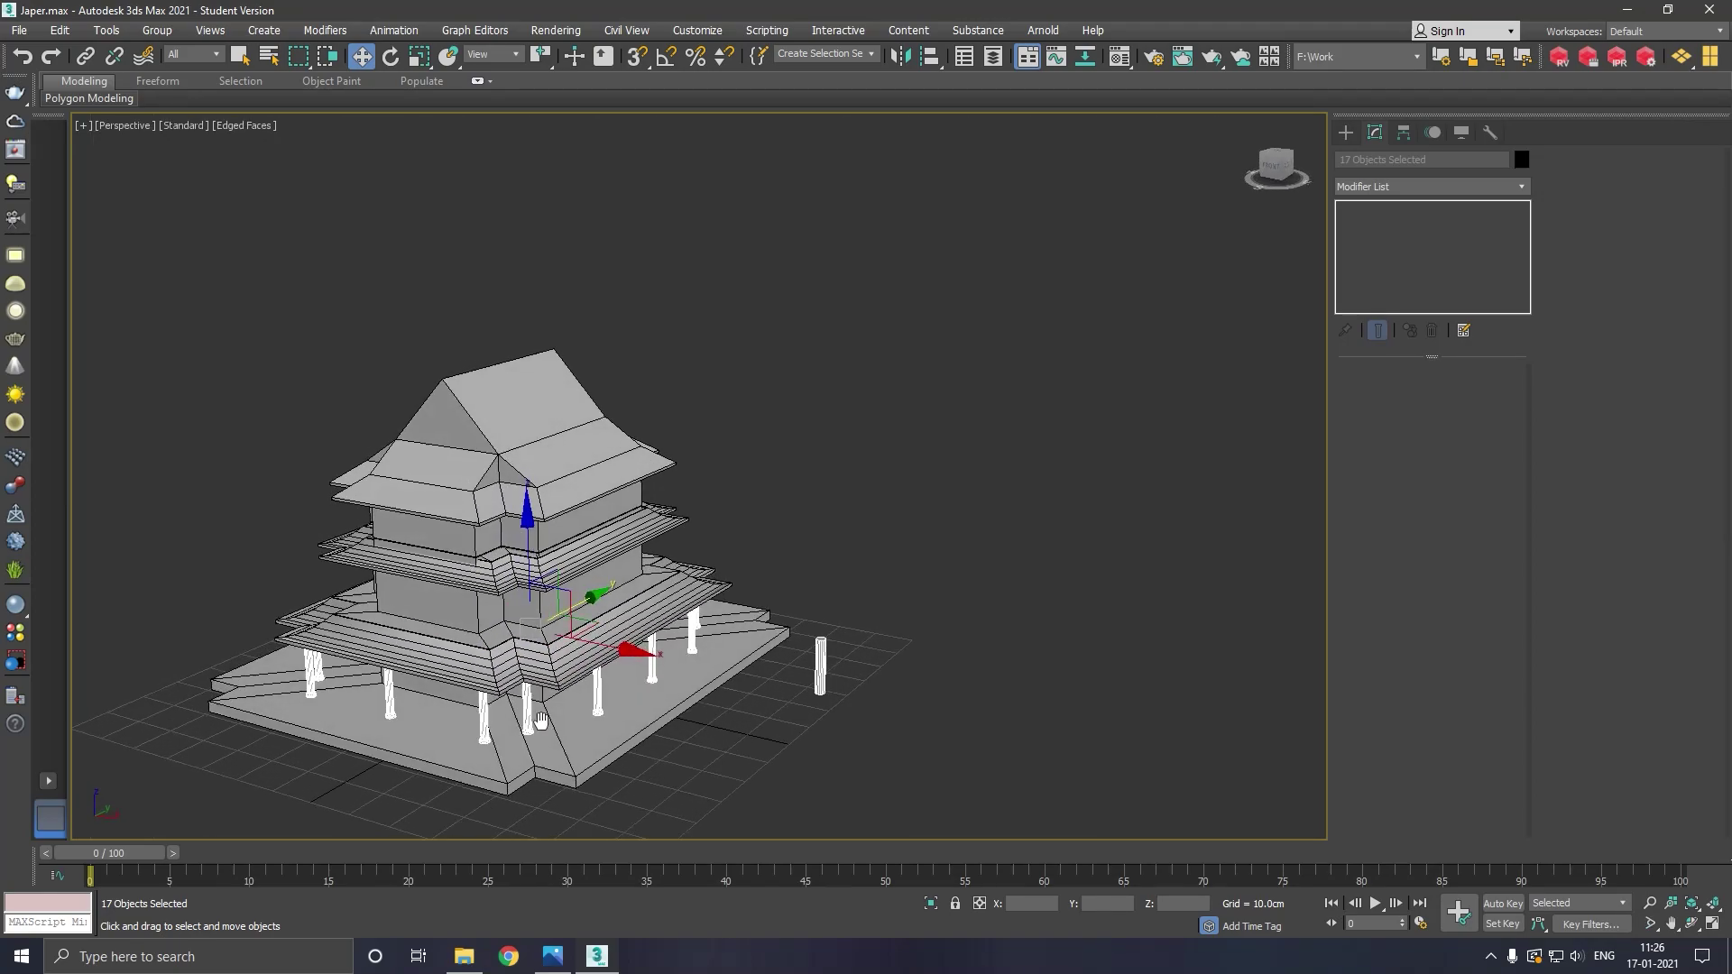
mouse_move(546, 717)
middle_mouse_down()
mouse_move(820, 603)
mouse_move(729, 639)
middle_mouse_up()
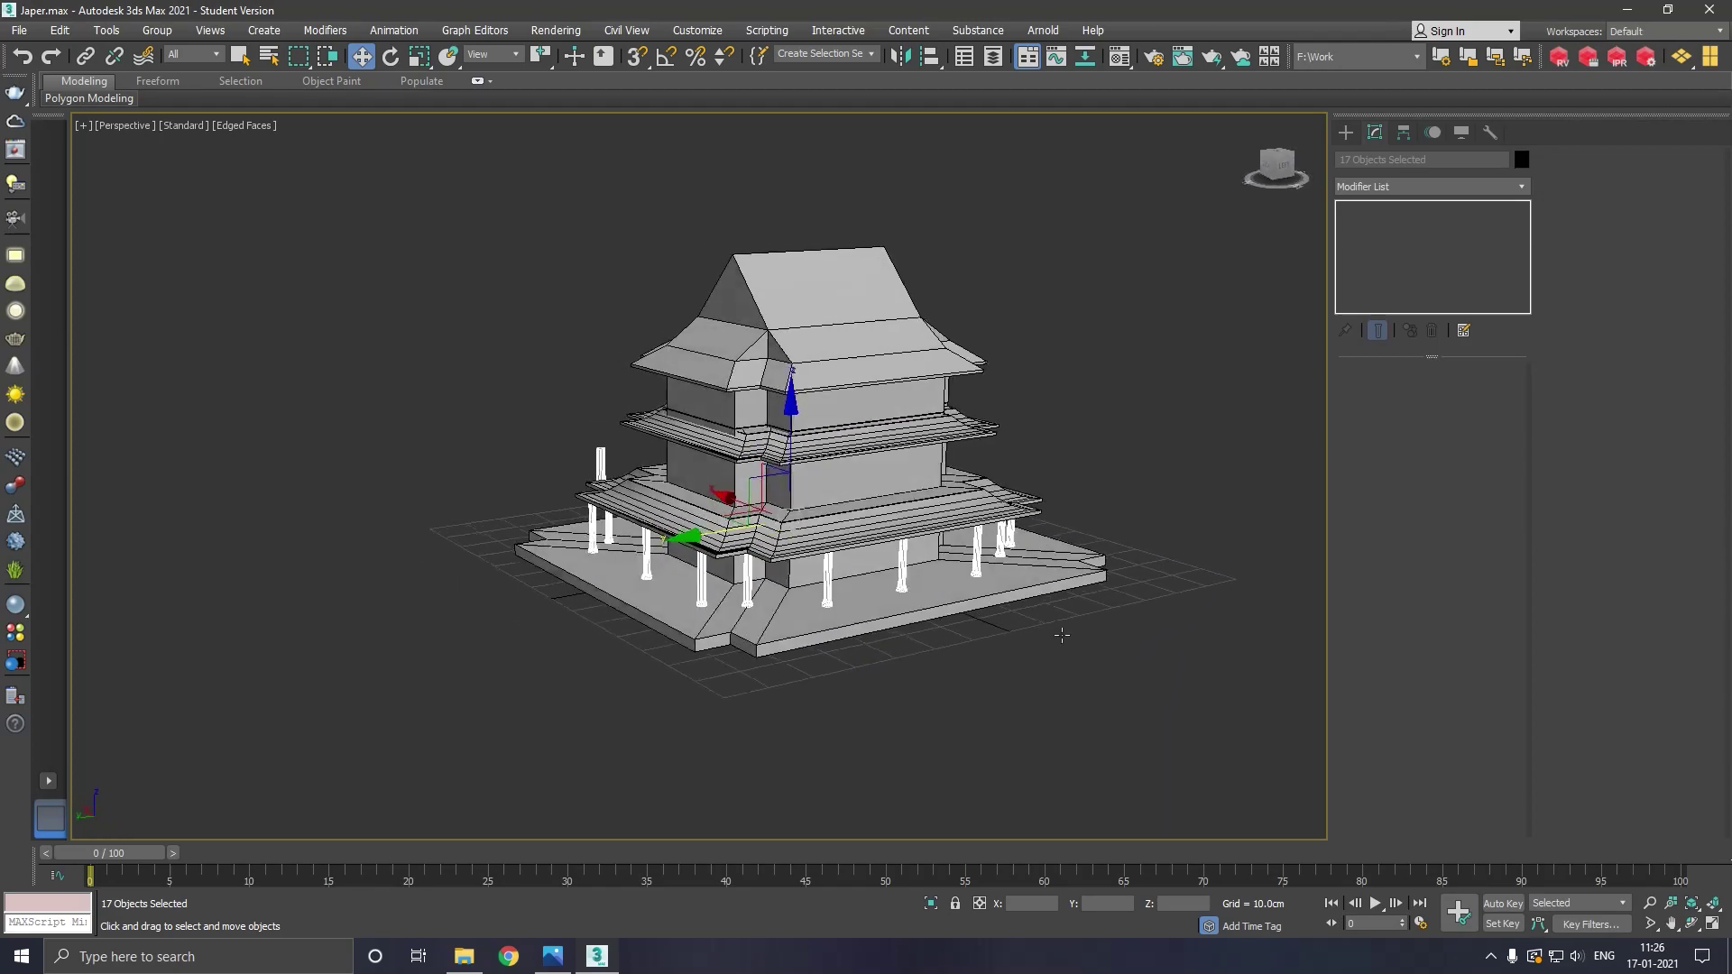
scroll(825, 561, "up", 3)
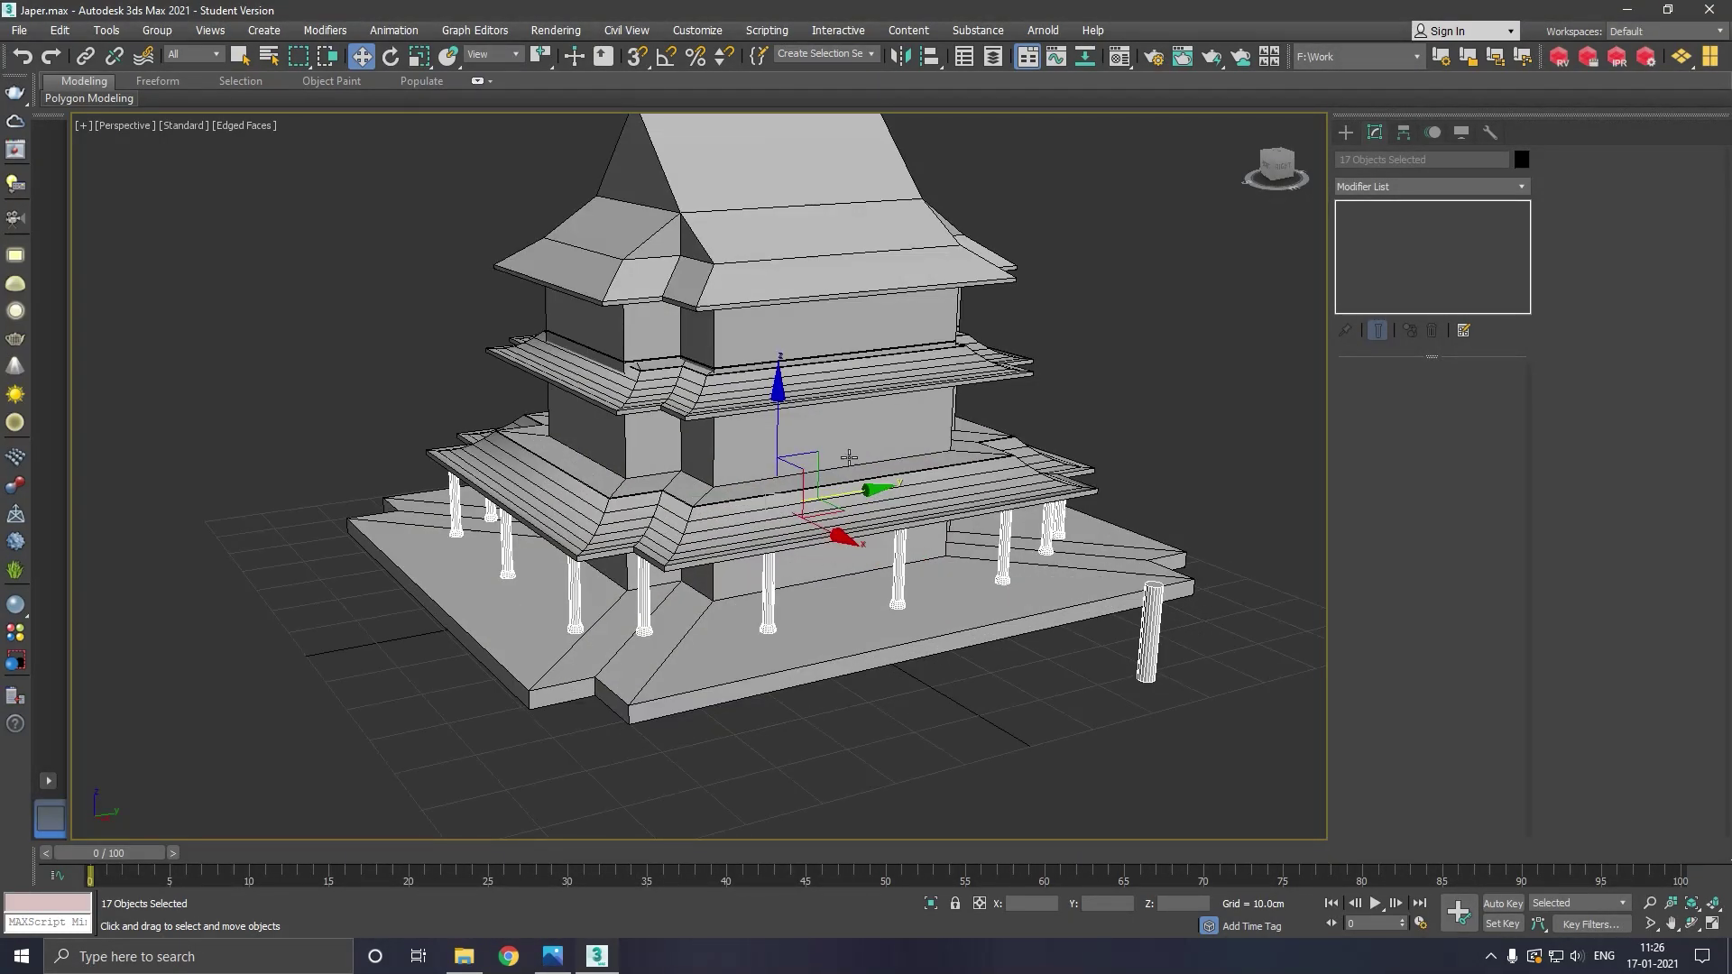
middle_click_drag(786, 439, 1008, 484, "alt")
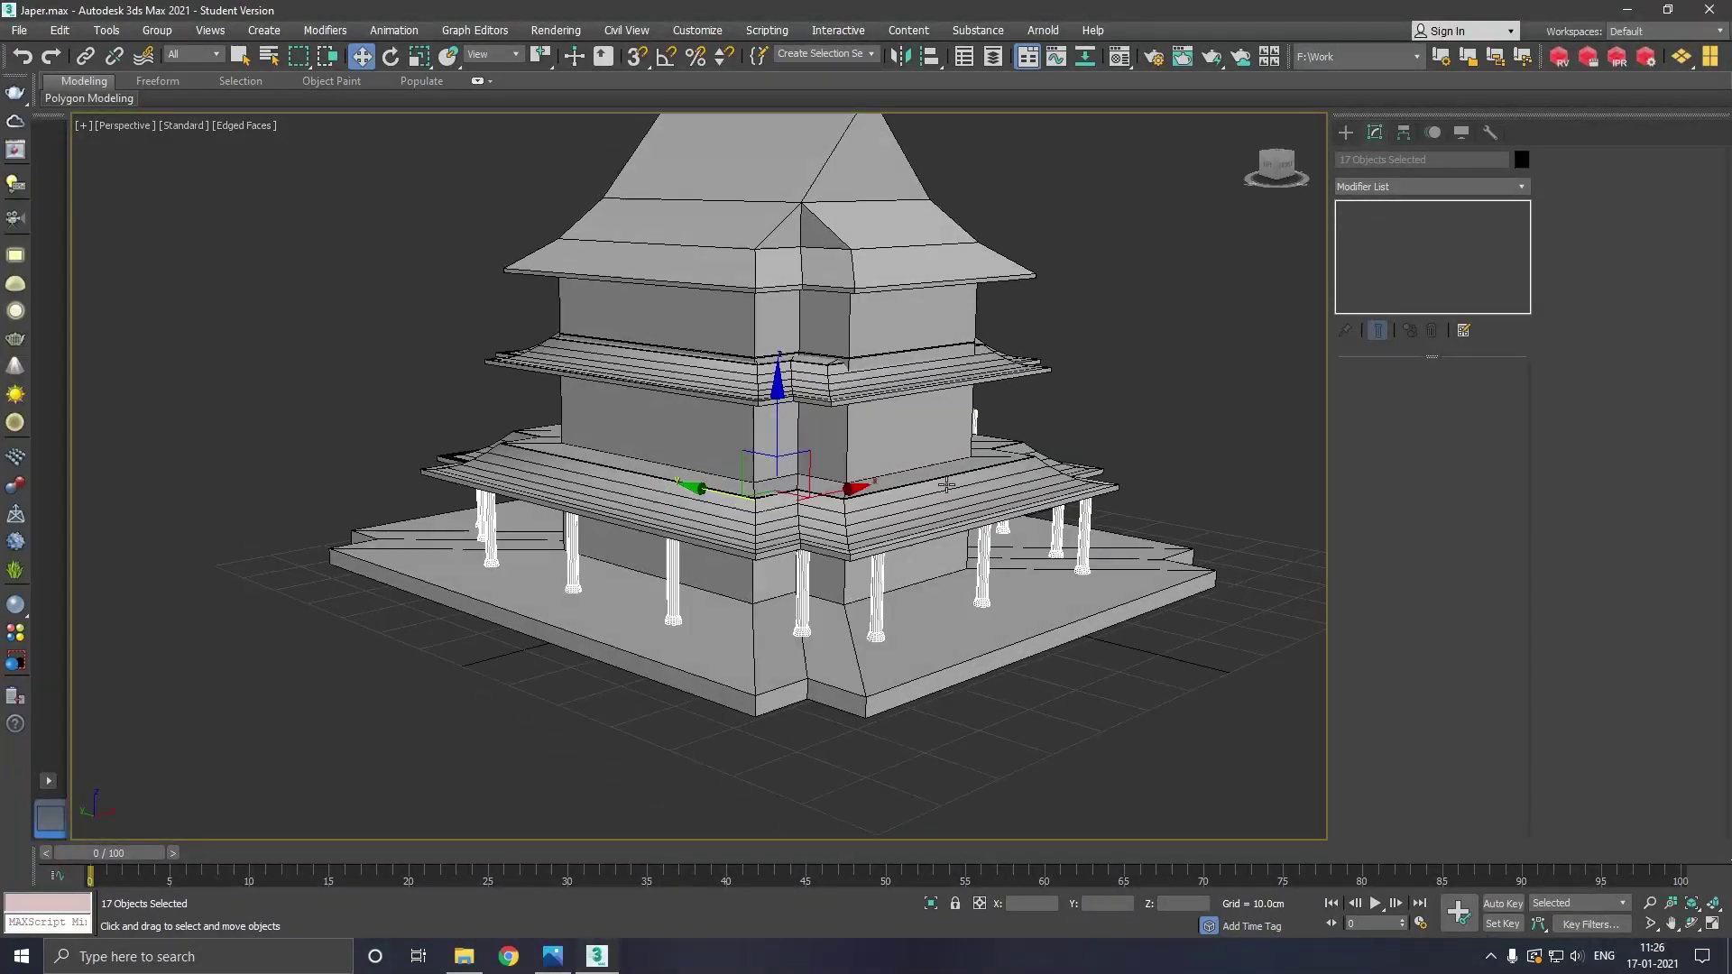
left_click_drag(1226, 485, 1227, 507, "alt")
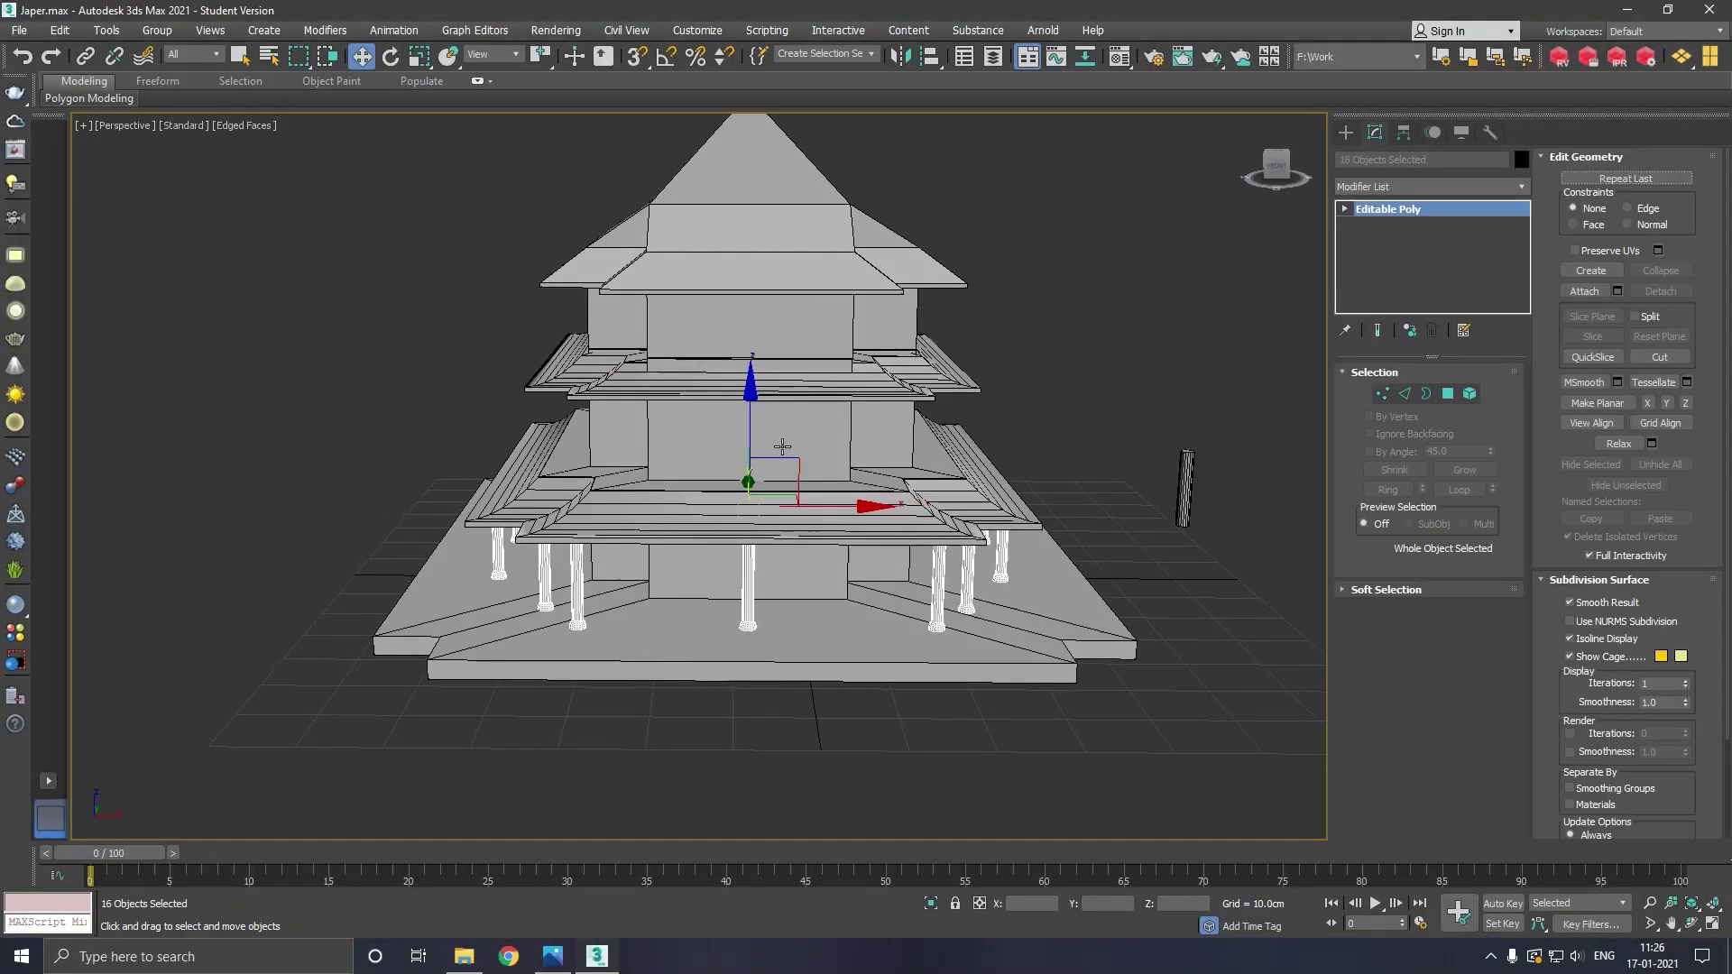
left_click_drag(782, 447, 783, 348, "shift")
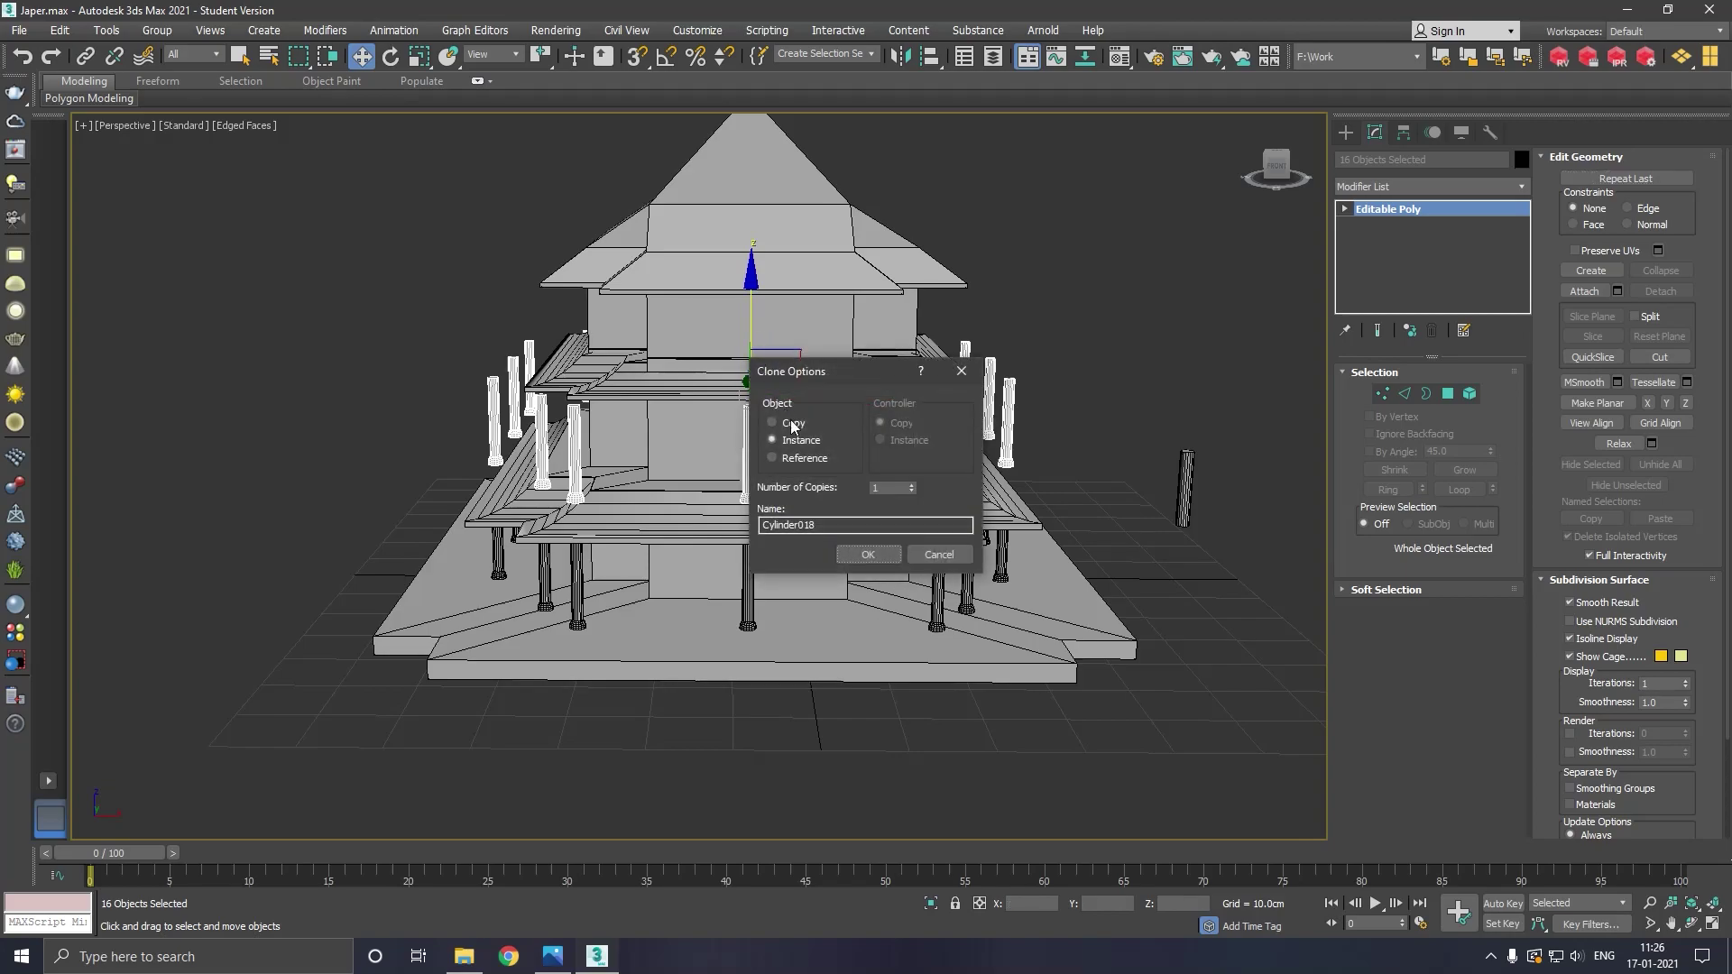
left_click(868, 554)
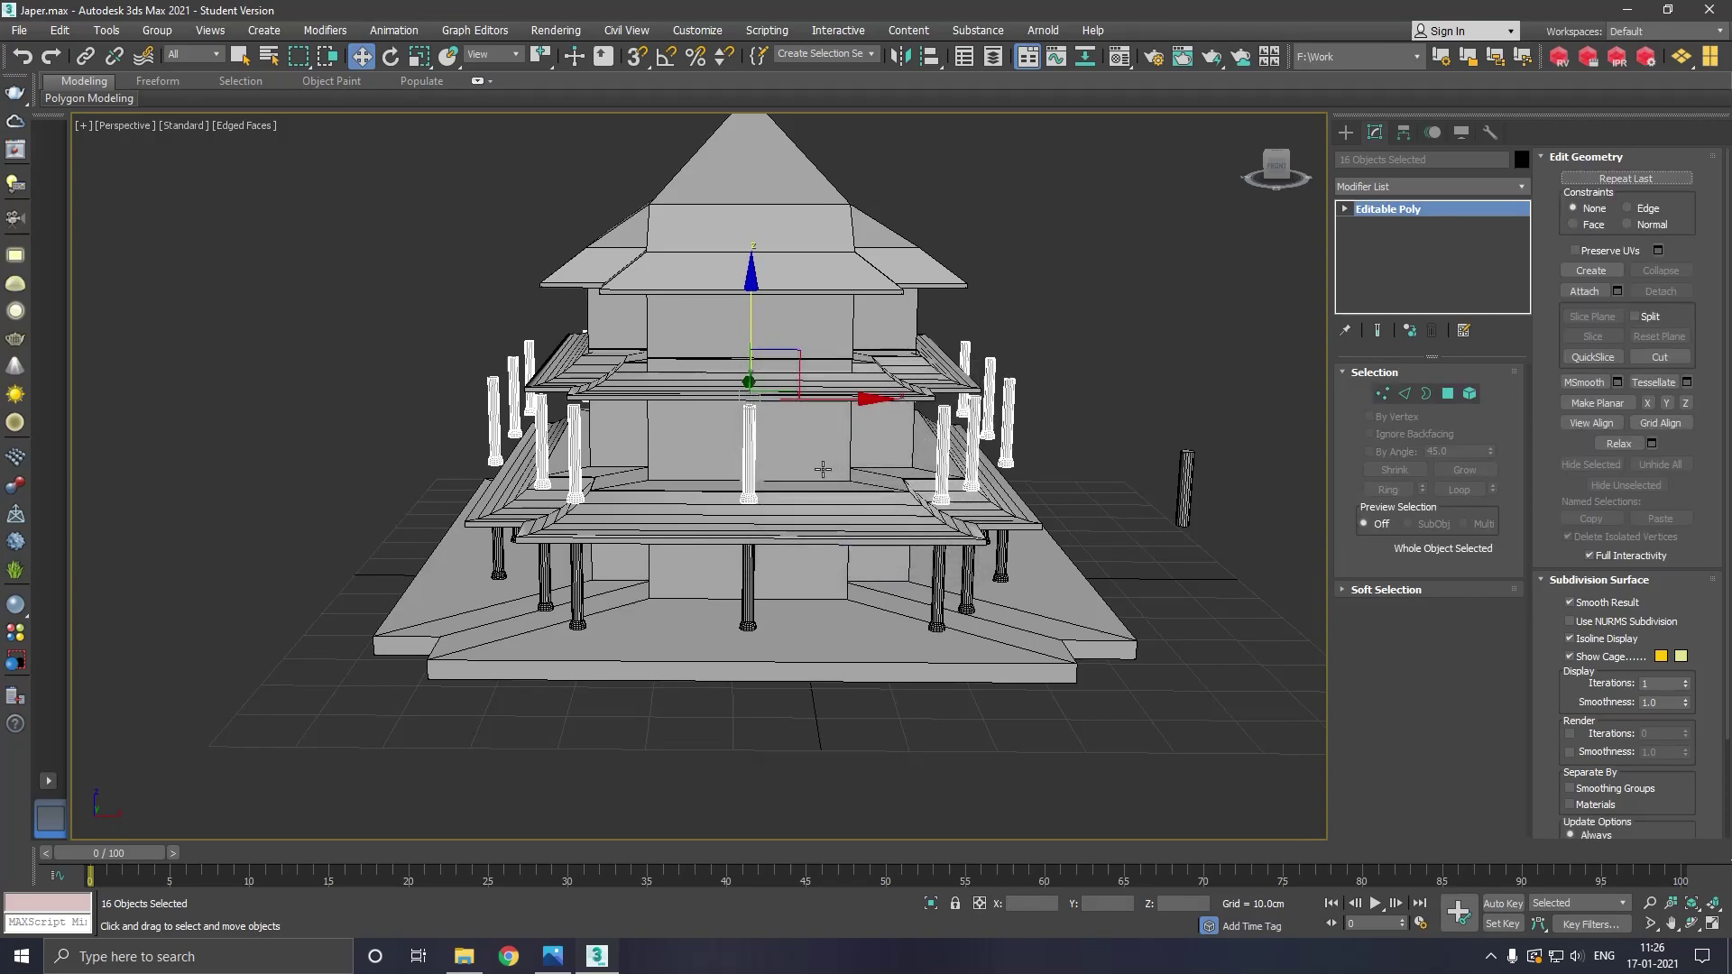
middle_click_drag(868, 554, 747, 408, "alt")
scroll(747, 407, "up", 3)
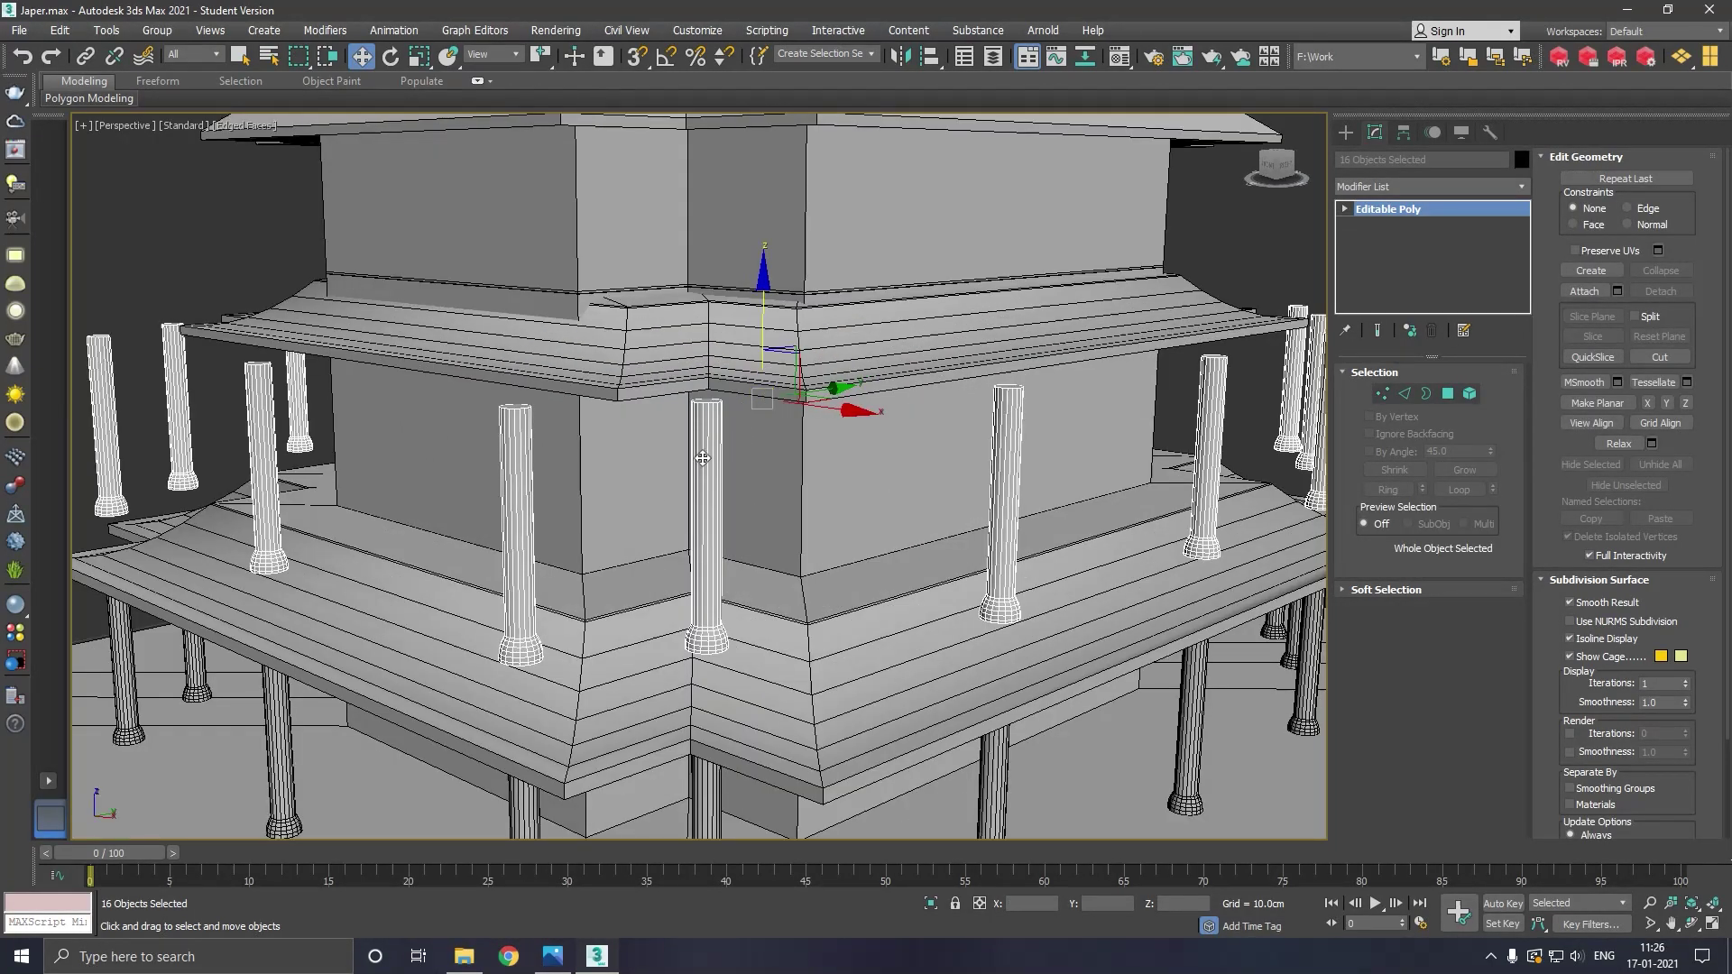
scroll(649, 372, "down", 1)
left_click(419, 61)
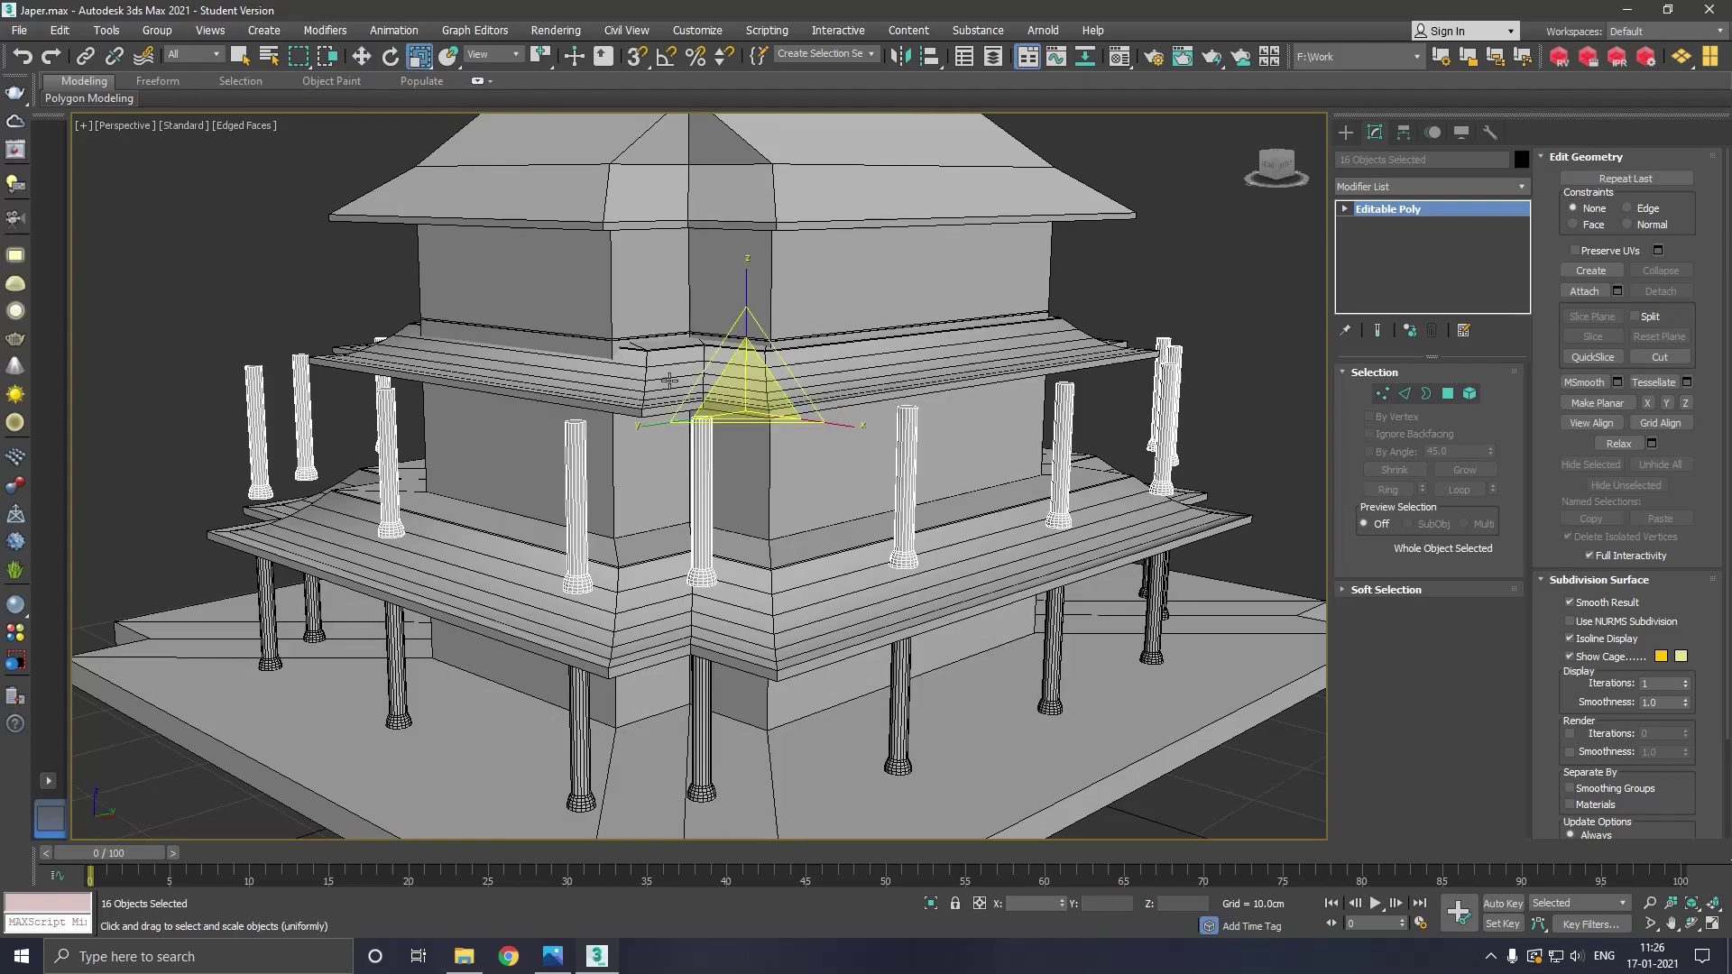
left_click_drag(746, 403, 743, 430)
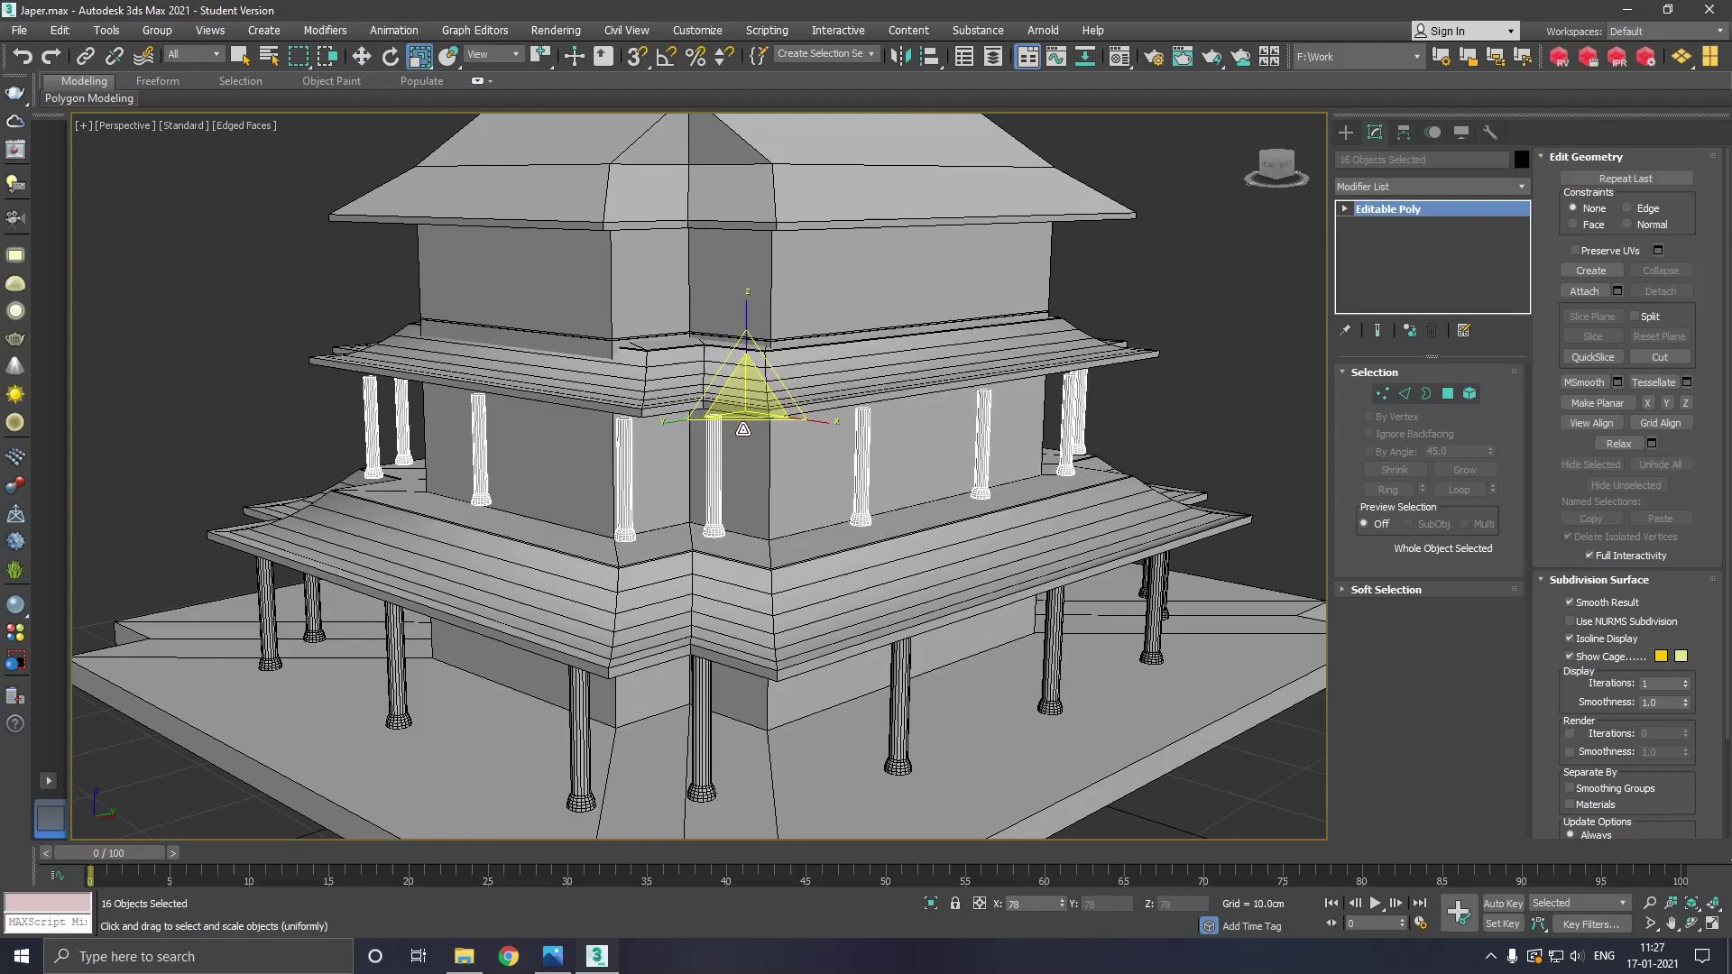
left_click(371, 59)
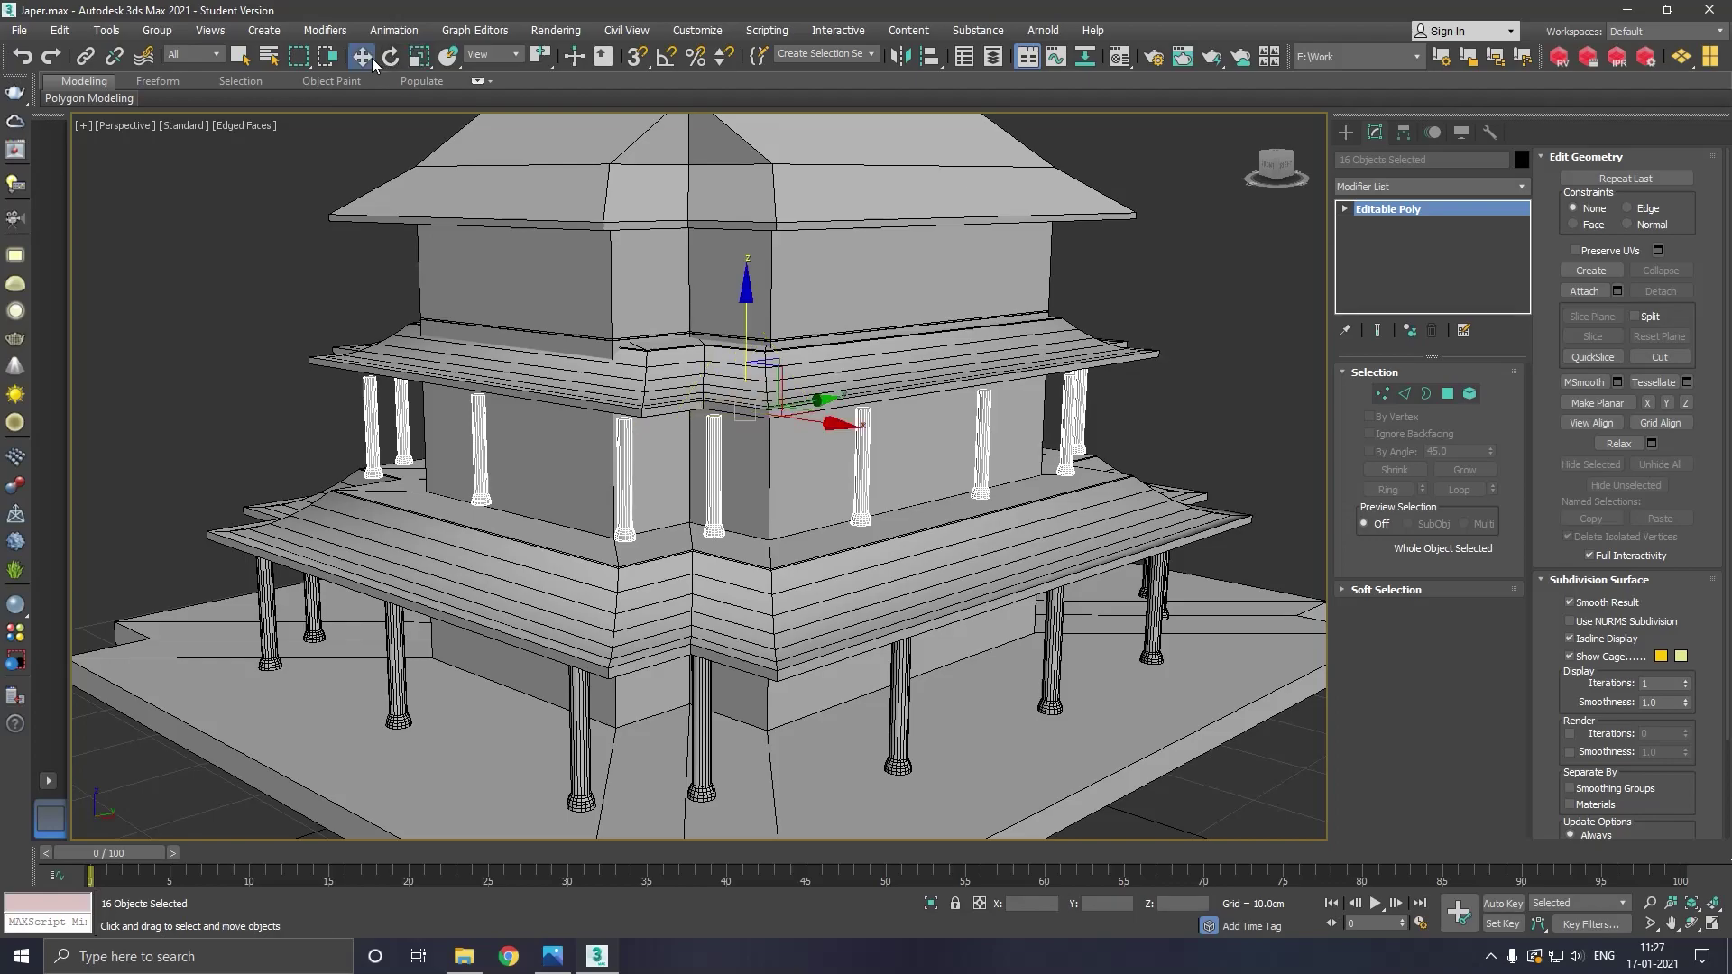
left_click_drag(749, 334, 760, 355)
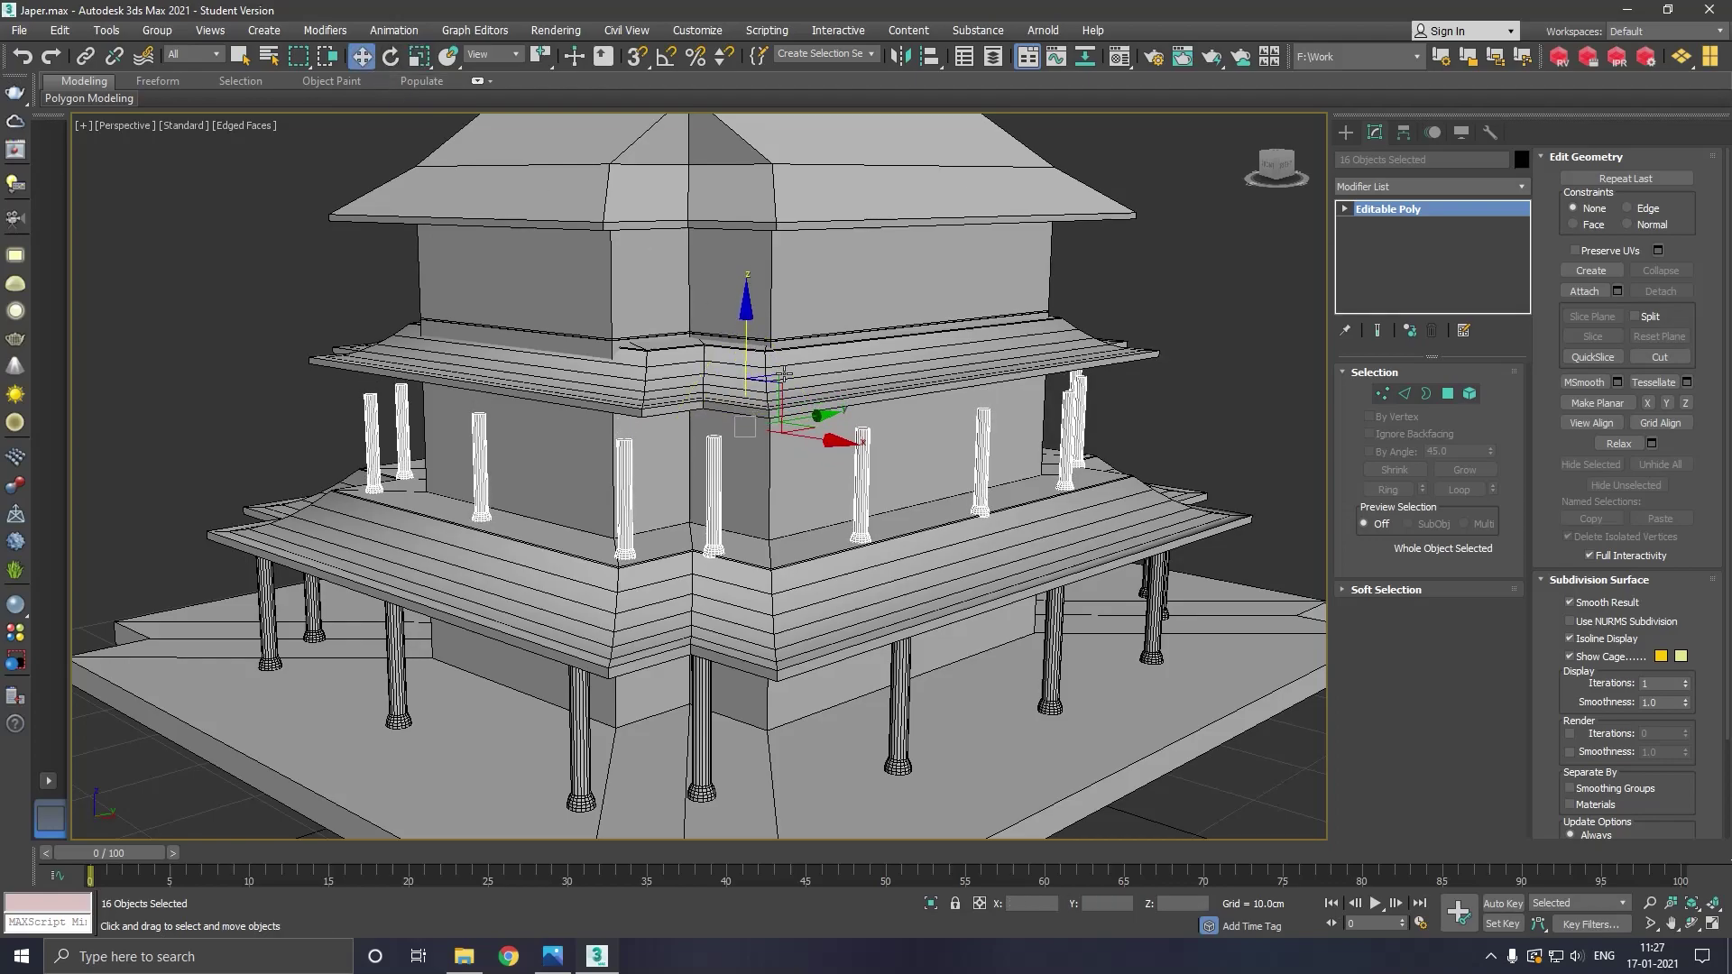
middle_click_drag(783, 374, 581, 395, "alt")
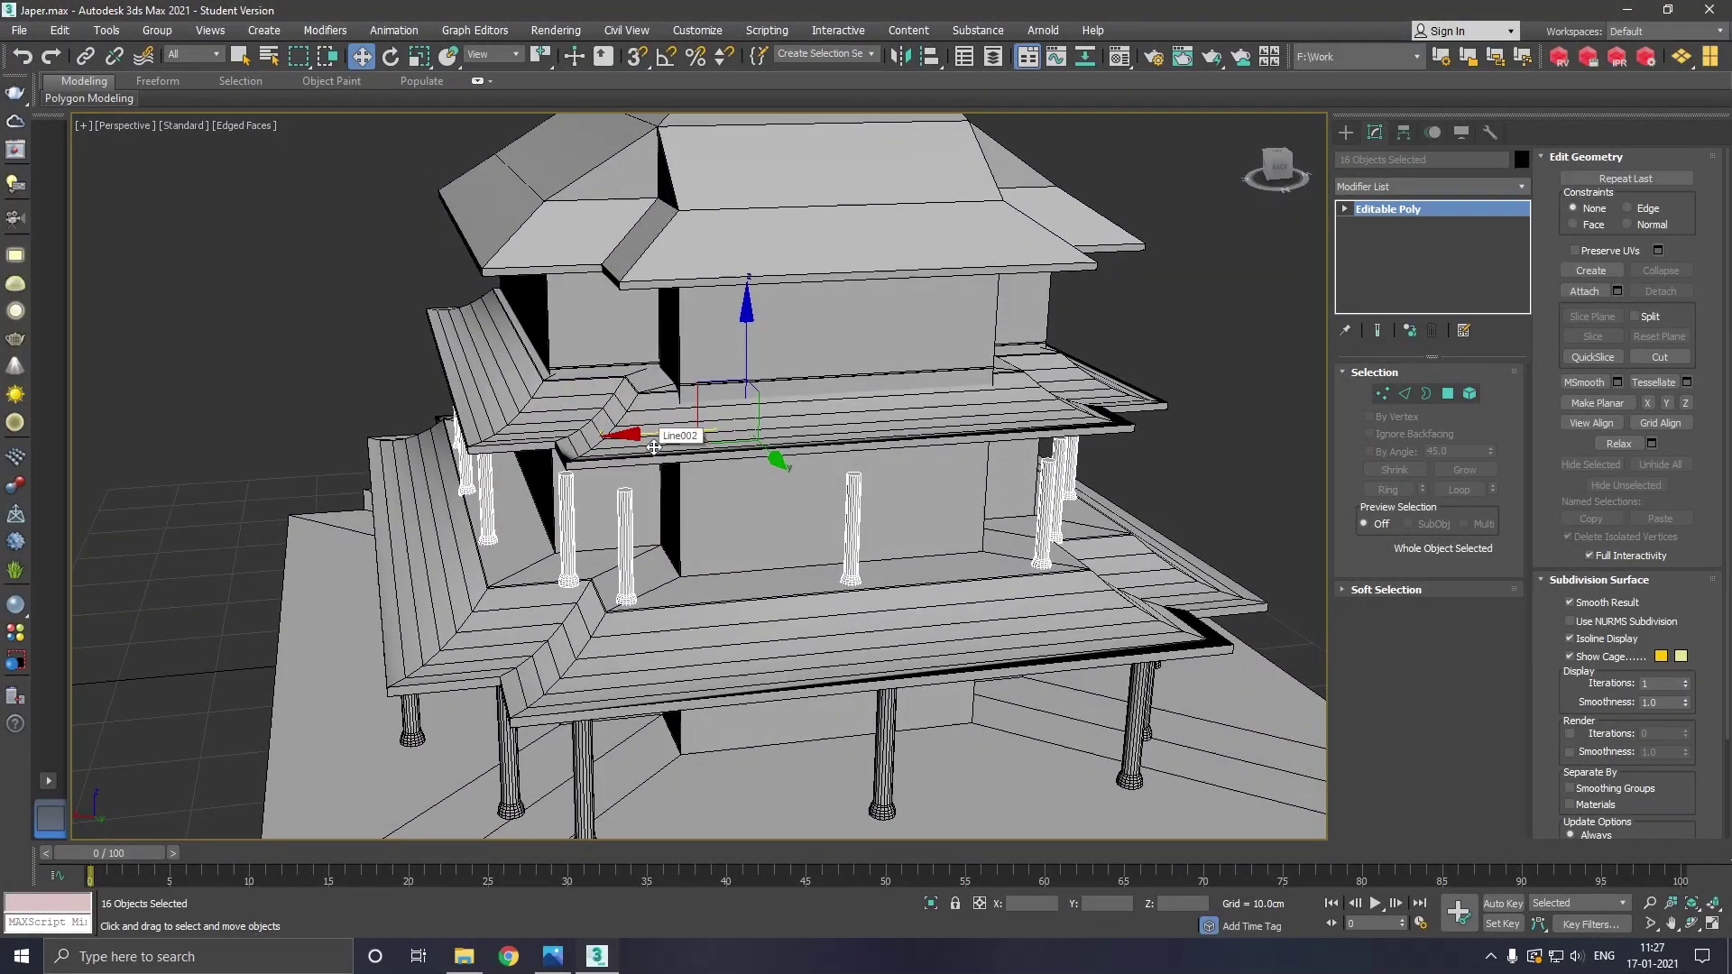
middle_click_drag(655, 447, 671, 434, "alt")
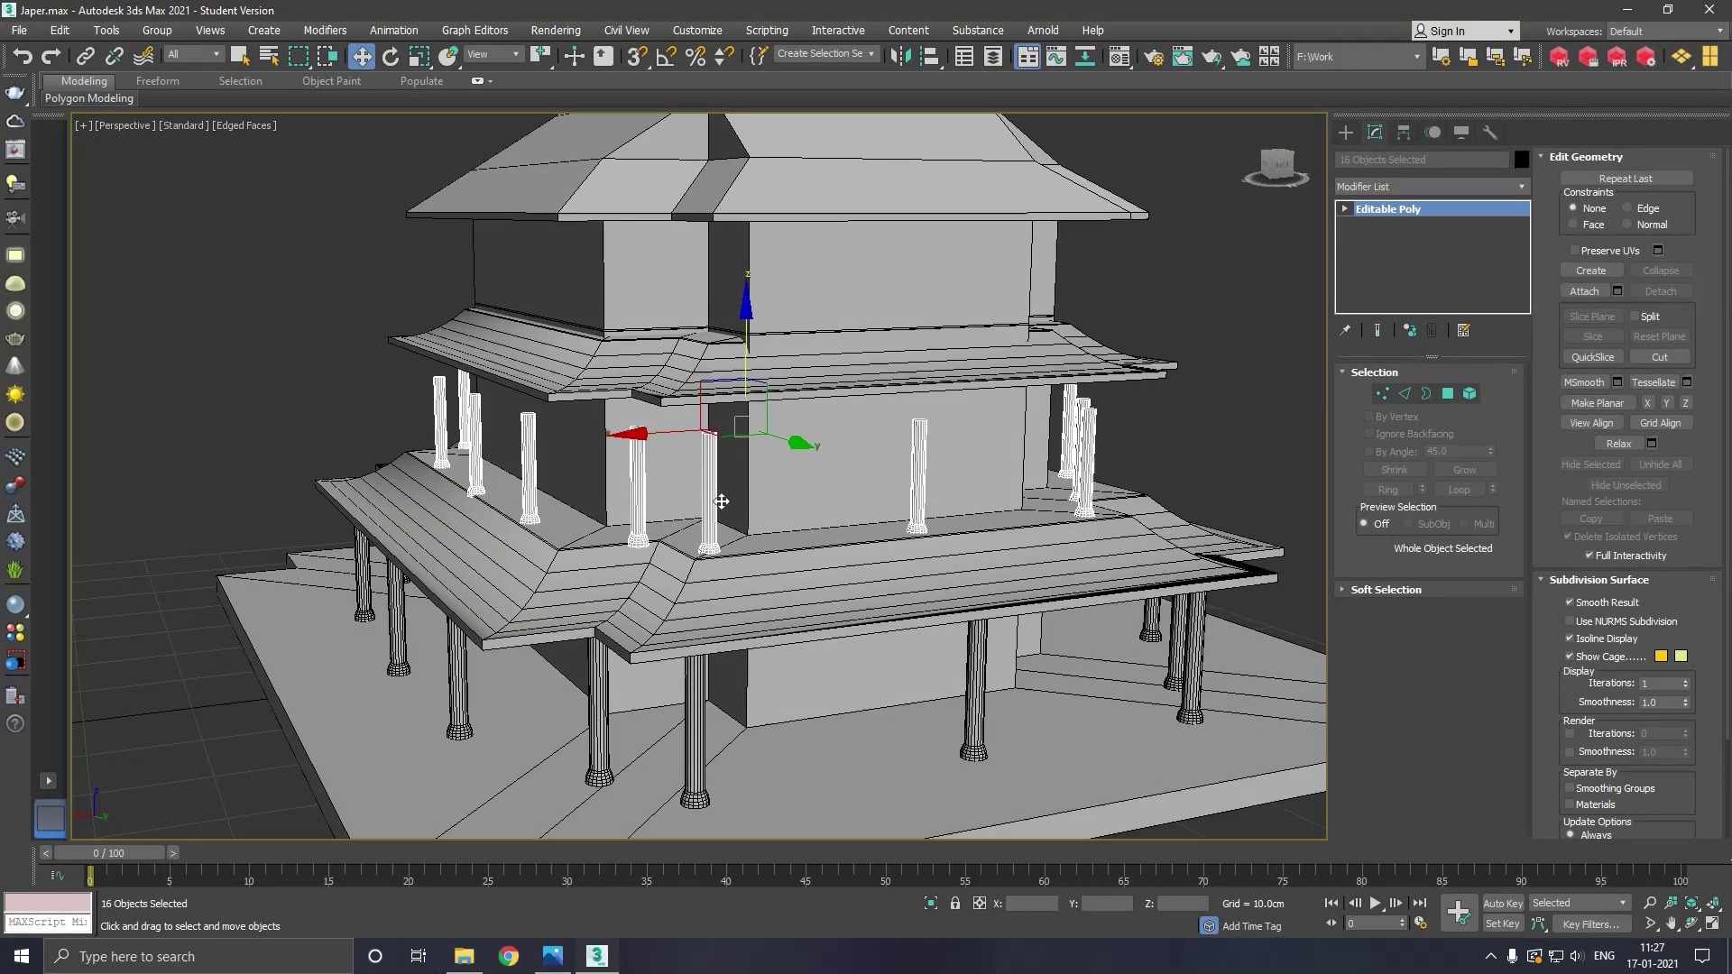
Raise the upper columns' top vertices along Z to meet the middle roof's underside
left_click(1383, 394)
middle_click_drag(721, 541, 659, 544, "alt")
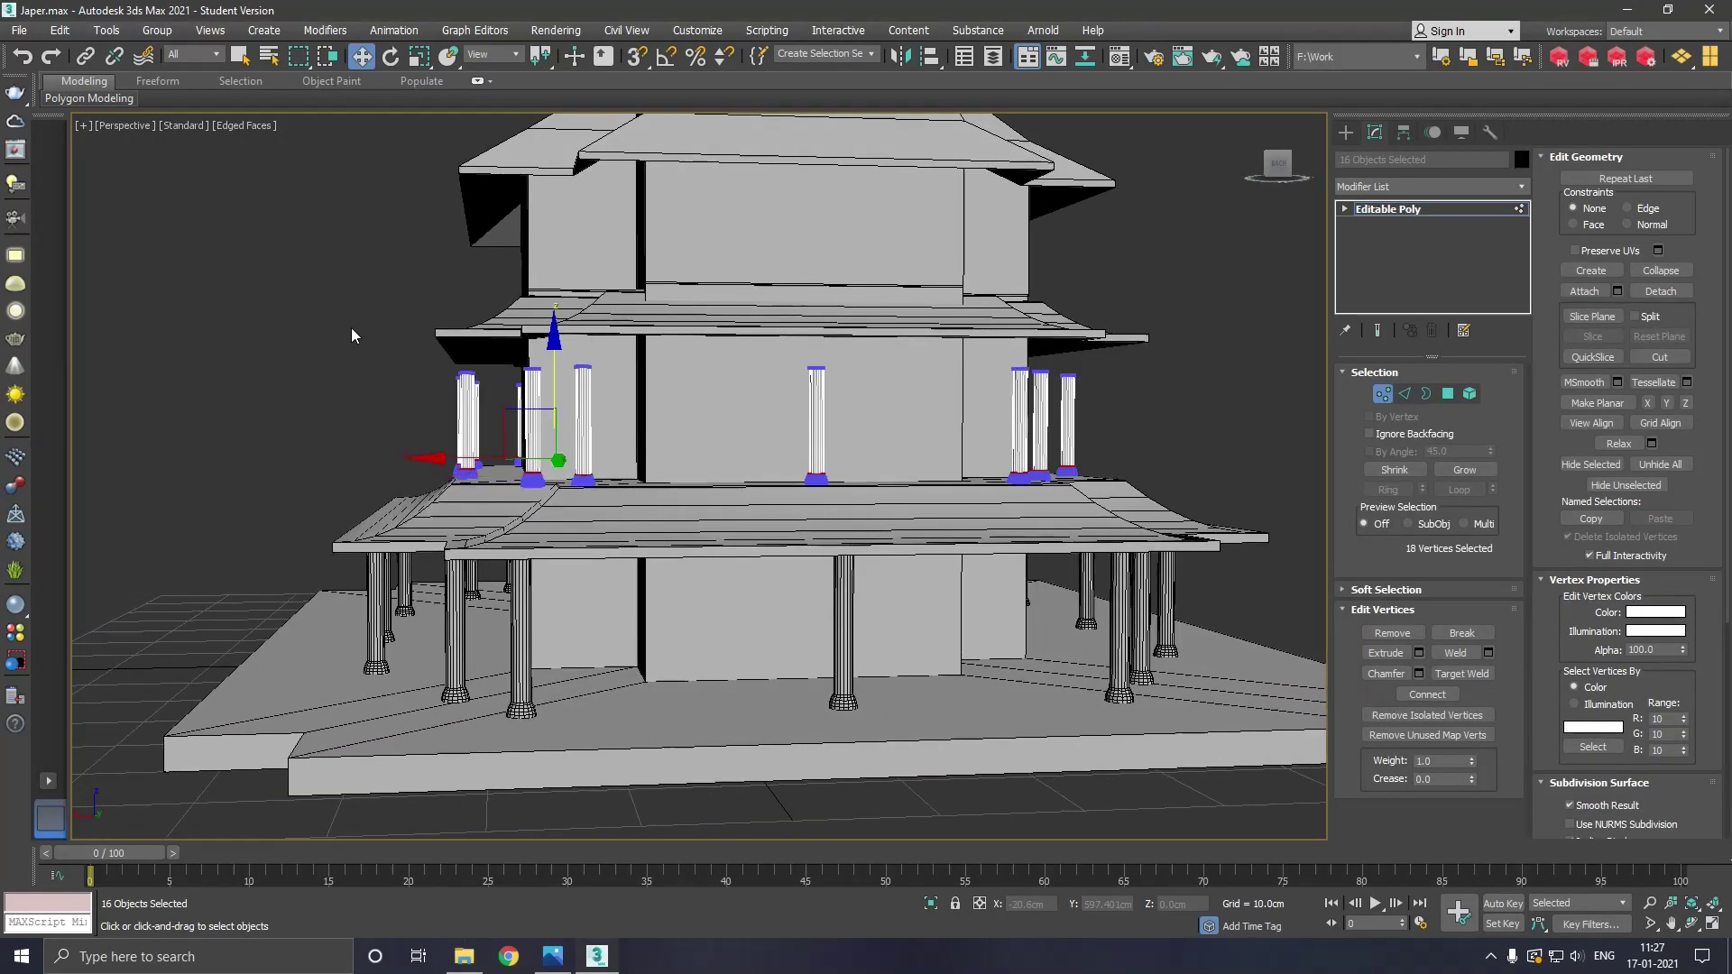
left_click_drag(326, 287, 1292, 398)
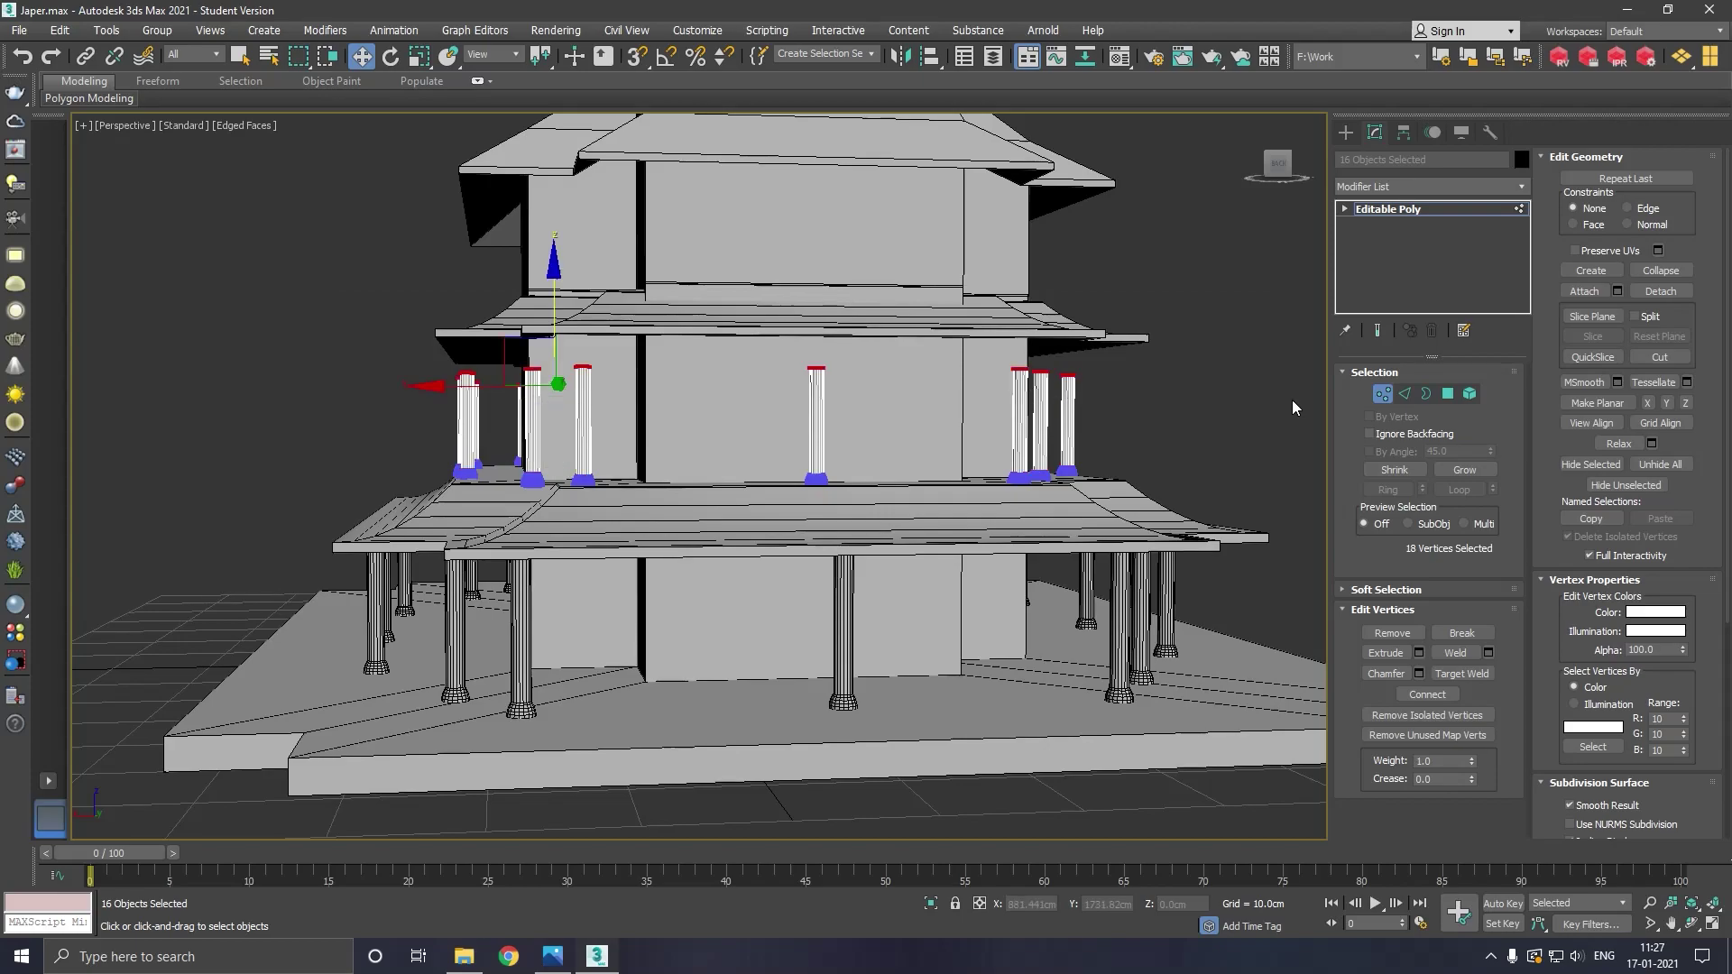
mouse_move(561, 320)
left_mouse_down()
mouse_move(556, 274)
mouse_move(560, 292)
left_mouse_up()
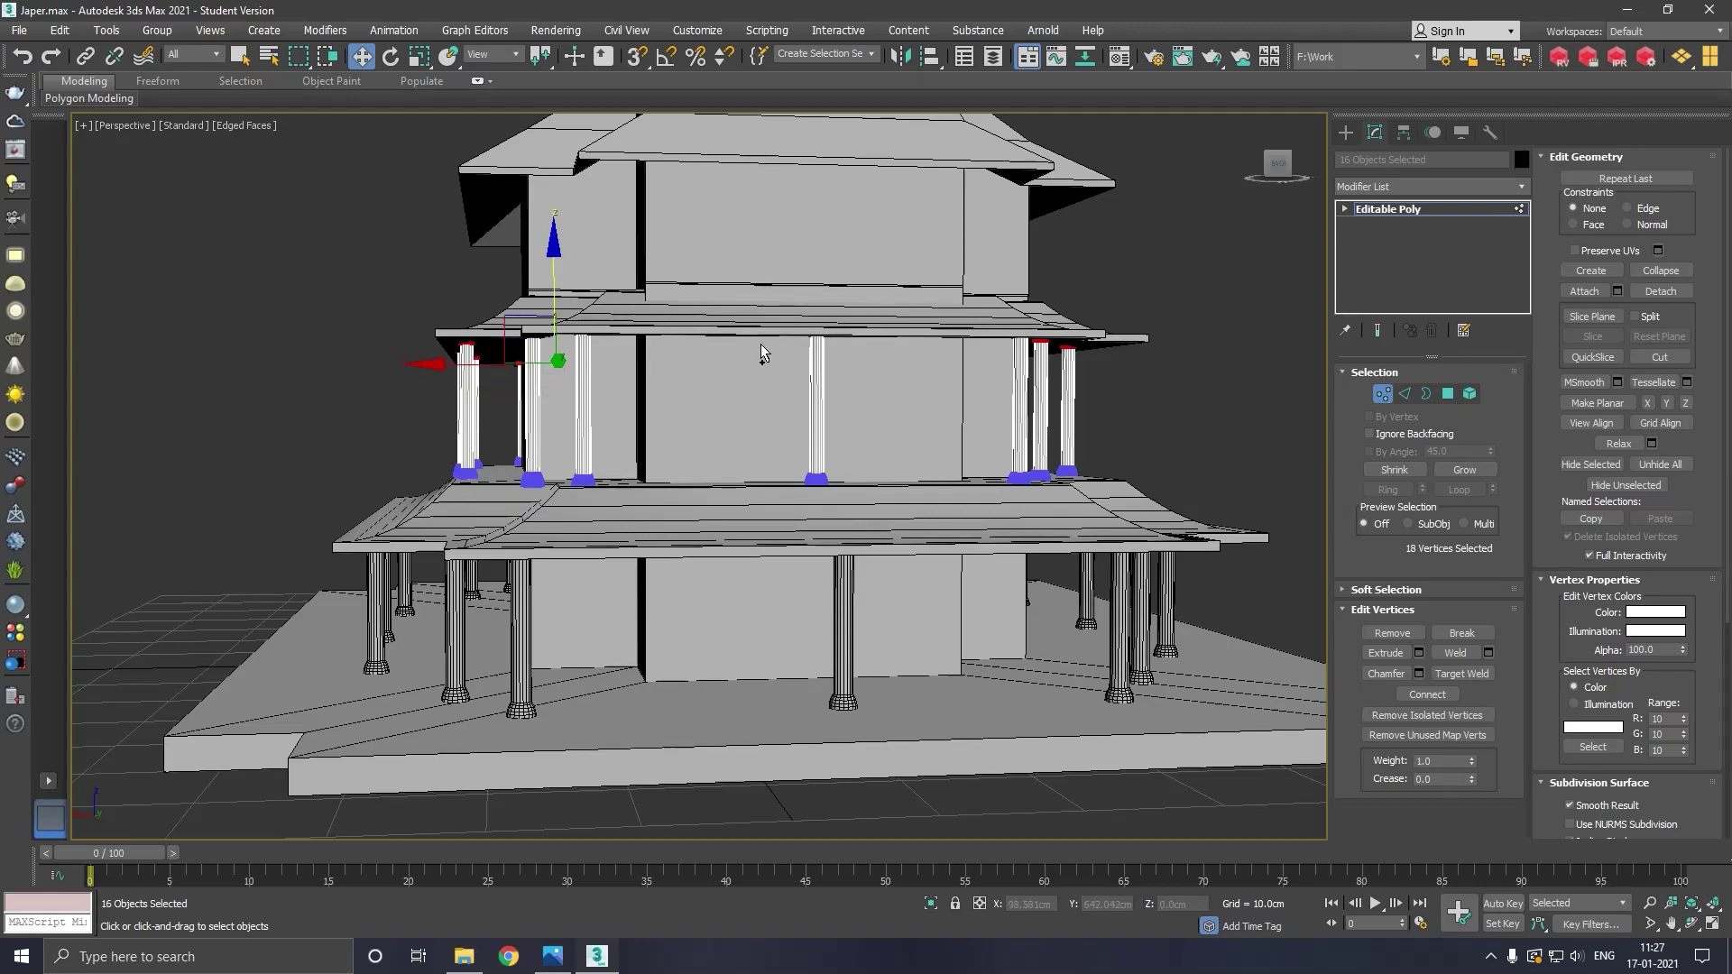
mouse_move(761, 344)
middle_mouse_down("alt")
mouse_move(803, 387)
mouse_move(789, 403)
middle_mouse_up("alt")
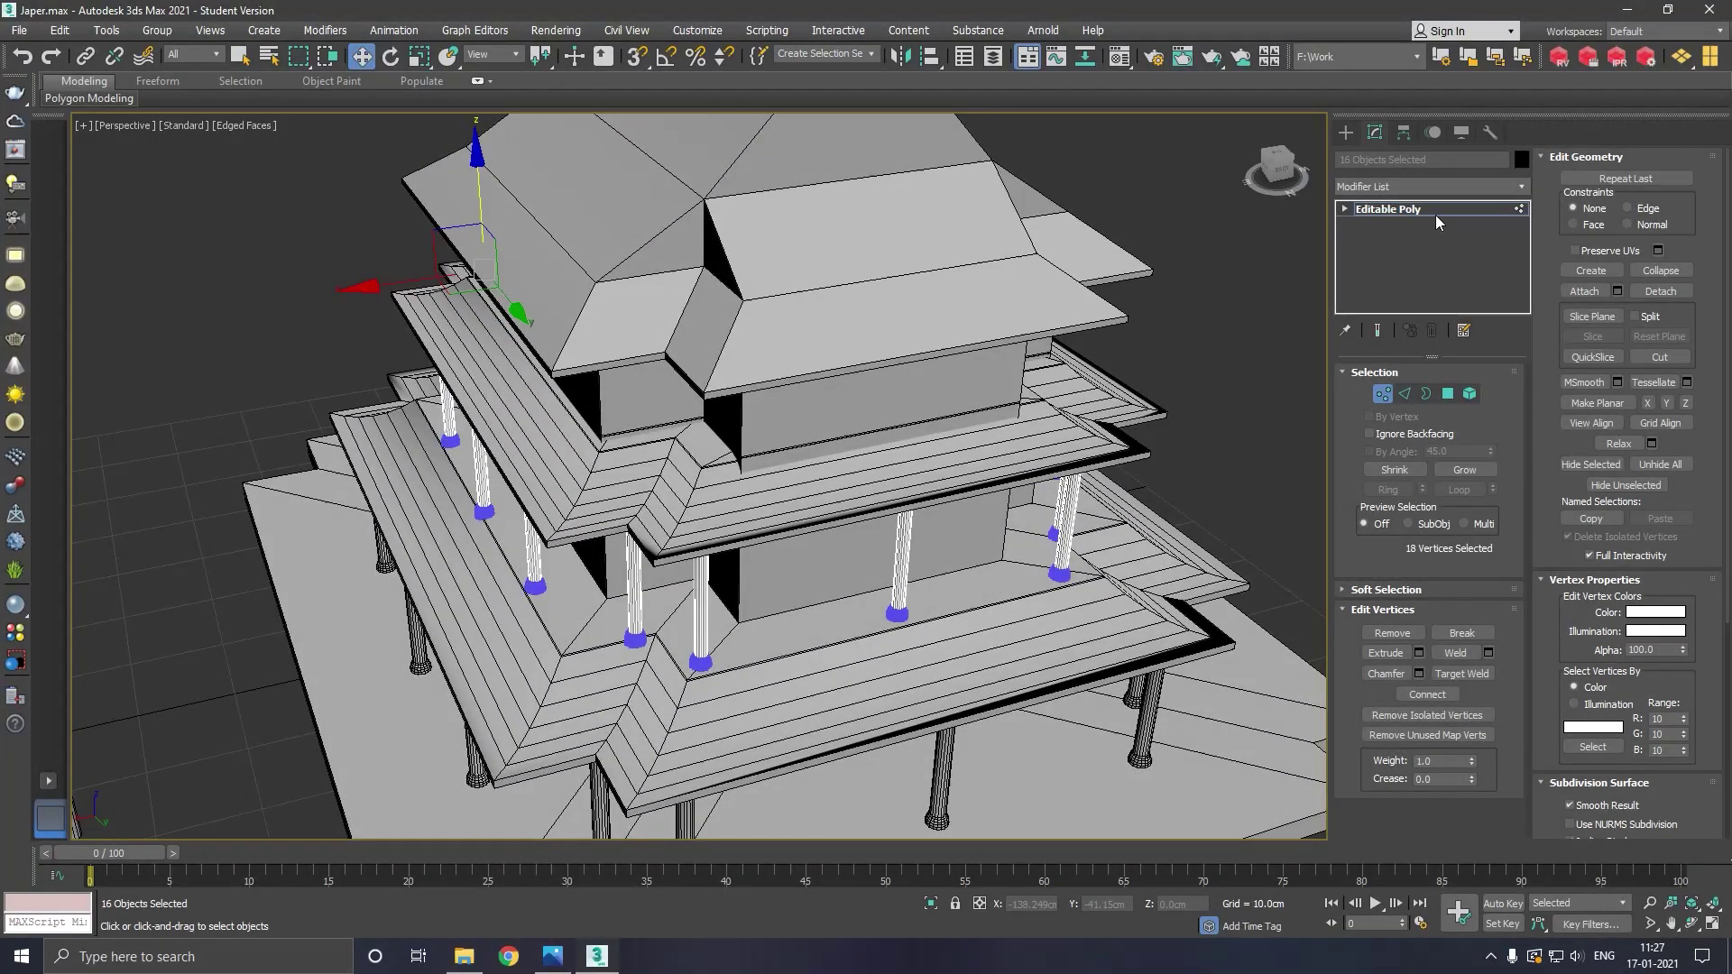
left_click(1394, 210)
scroll(649, 609, "up", 5)
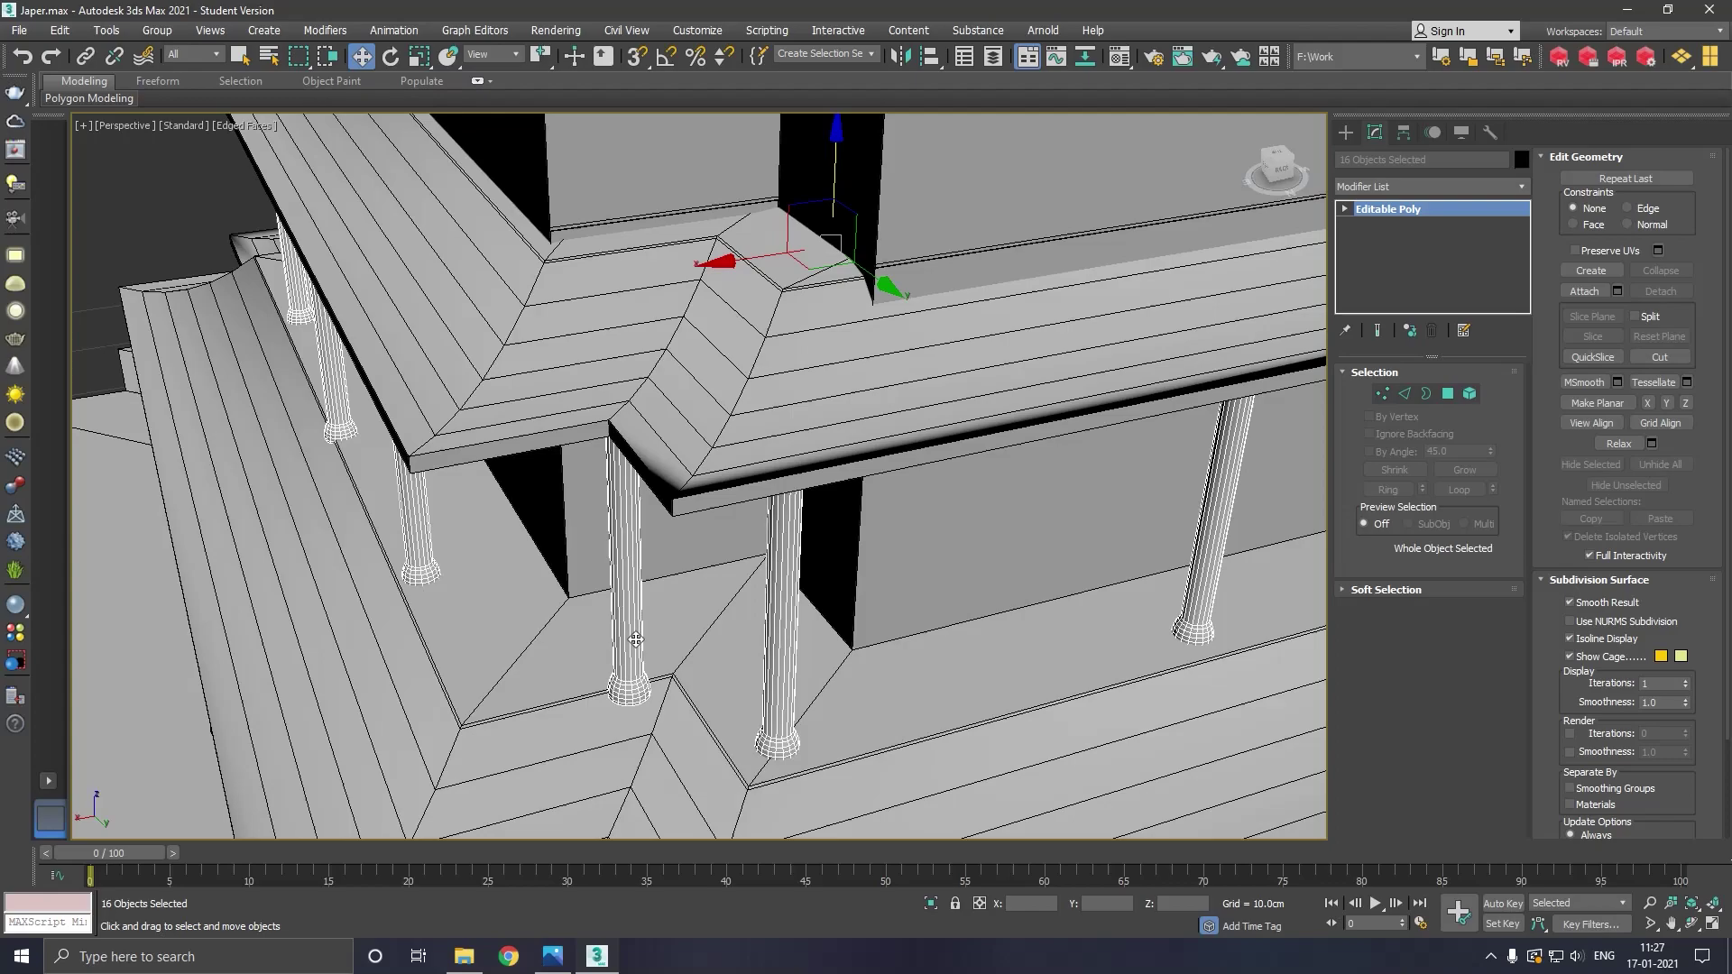
Shift corner columns Cylinder032 and Cylinder023 slightly along X under their roof corners
left_click(636, 640)
left_click_drag(539, 588, 735, 607)
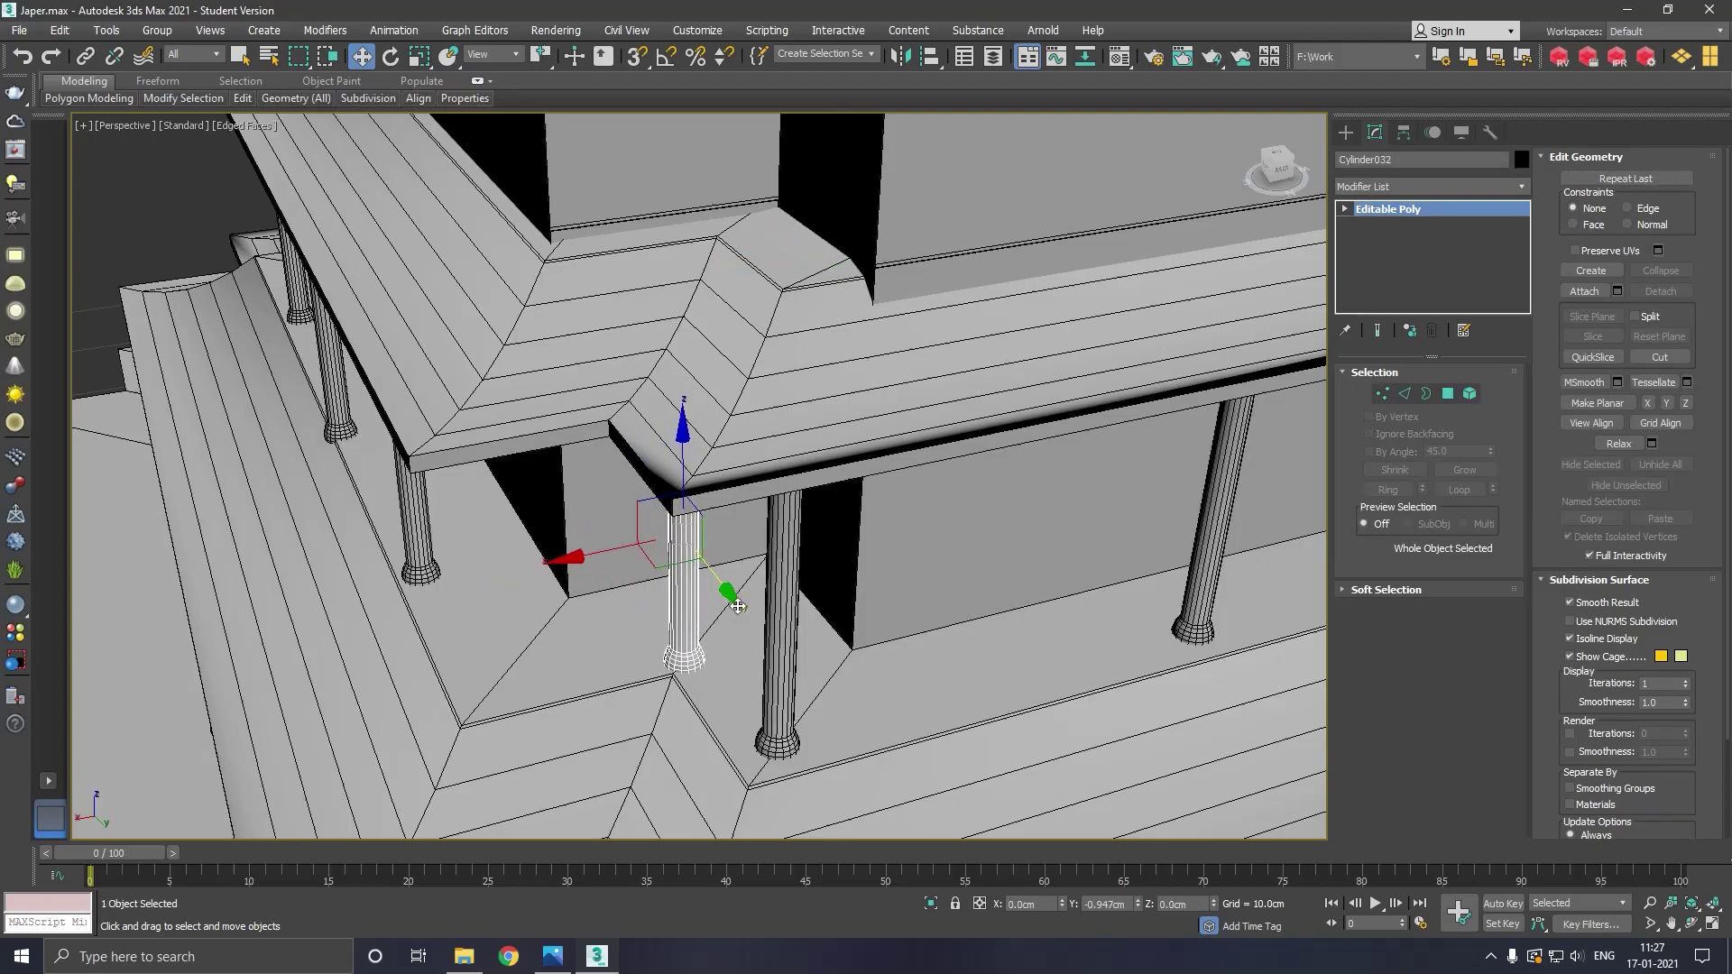
scroll(784, 683, "down", 3)
middle_click_drag(784, 683, 584, 590, "alt")
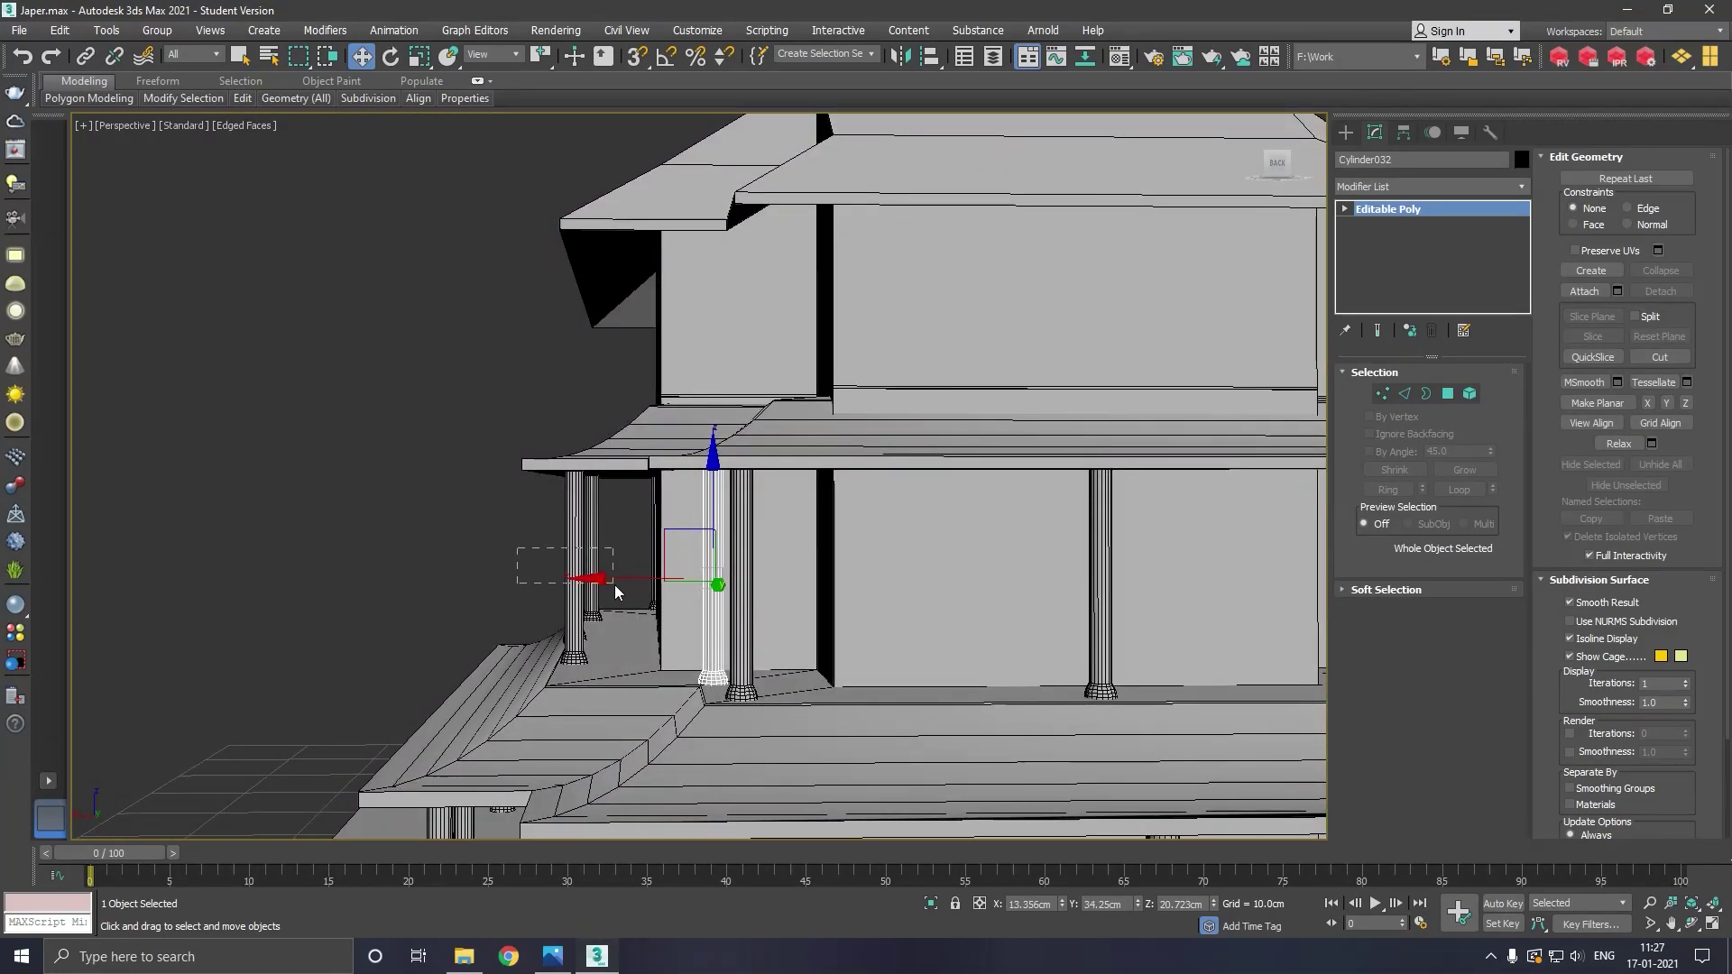
left_click_drag(554, 560, 614, 584)
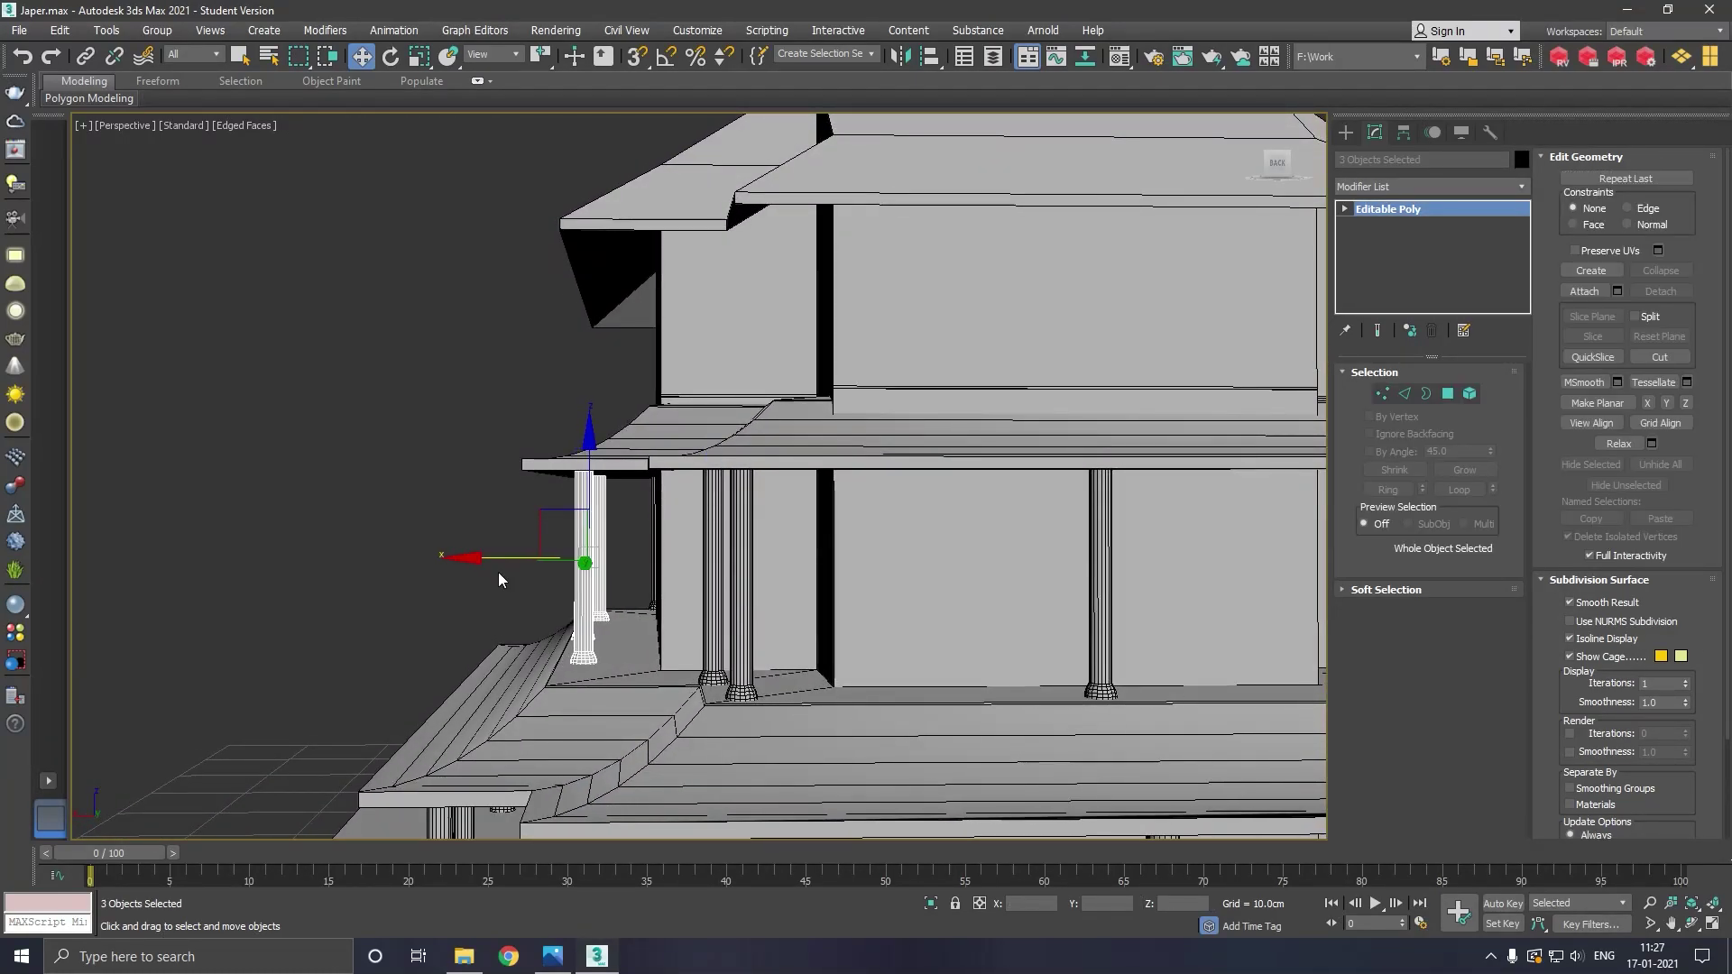
middle_click_drag(498, 572, 603, 635, "alt")
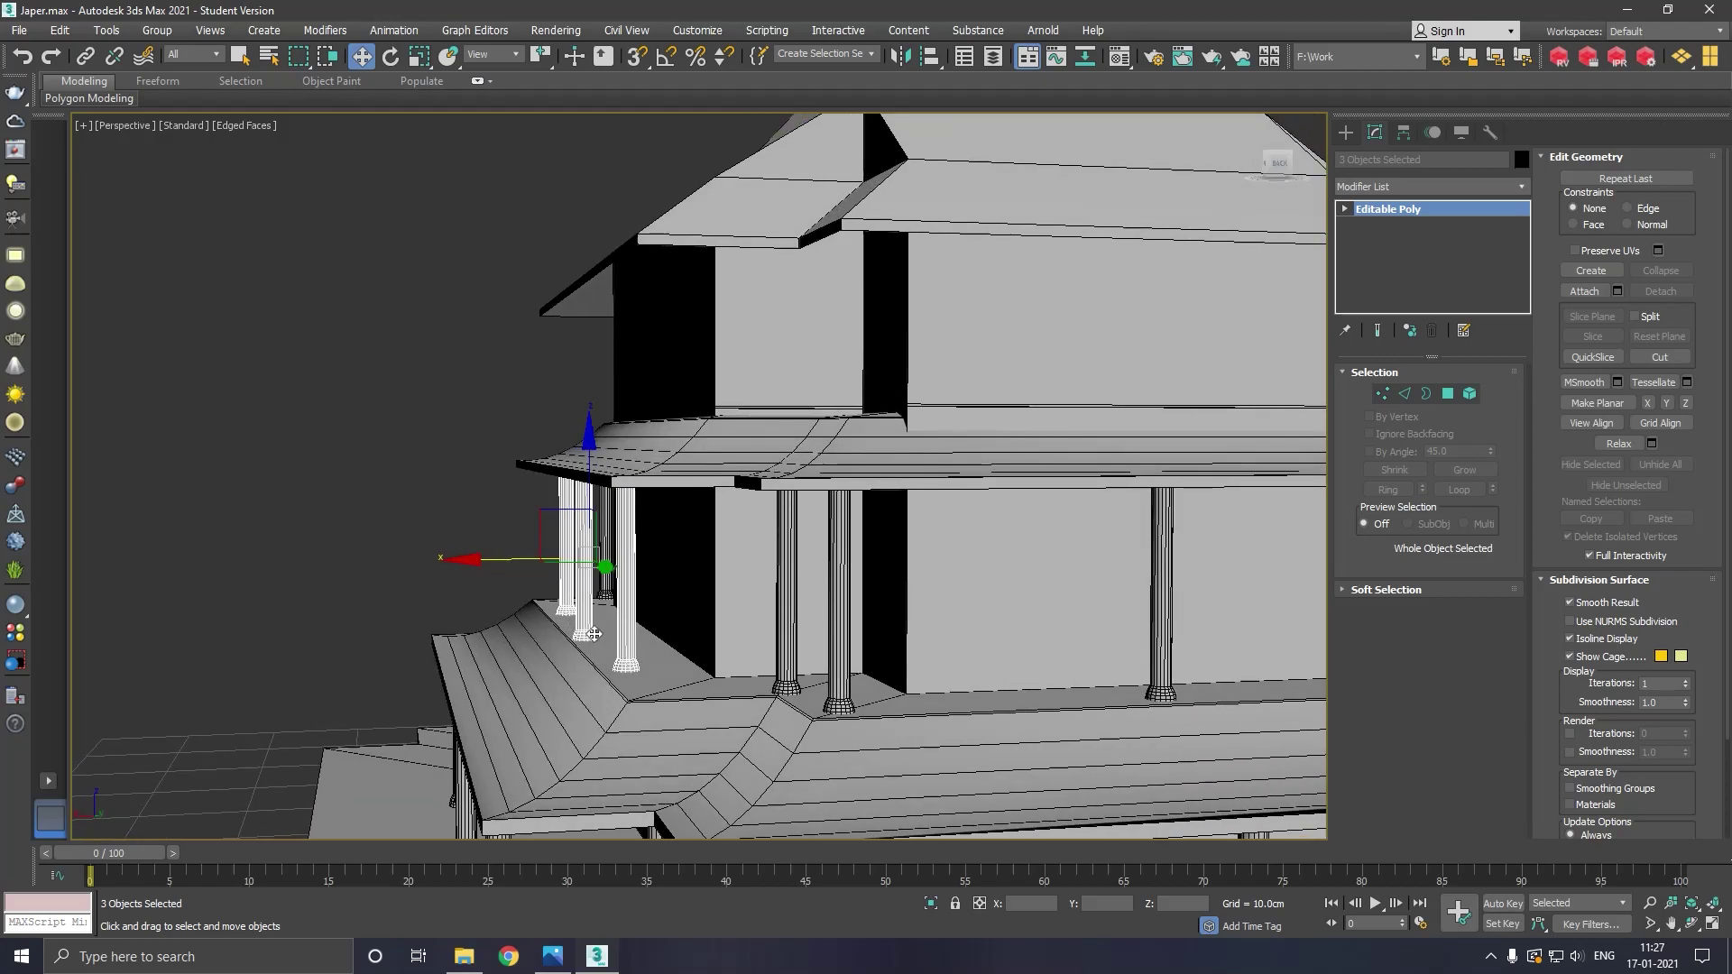
left_click(594, 634)
left_click_drag(487, 568, 495, 566)
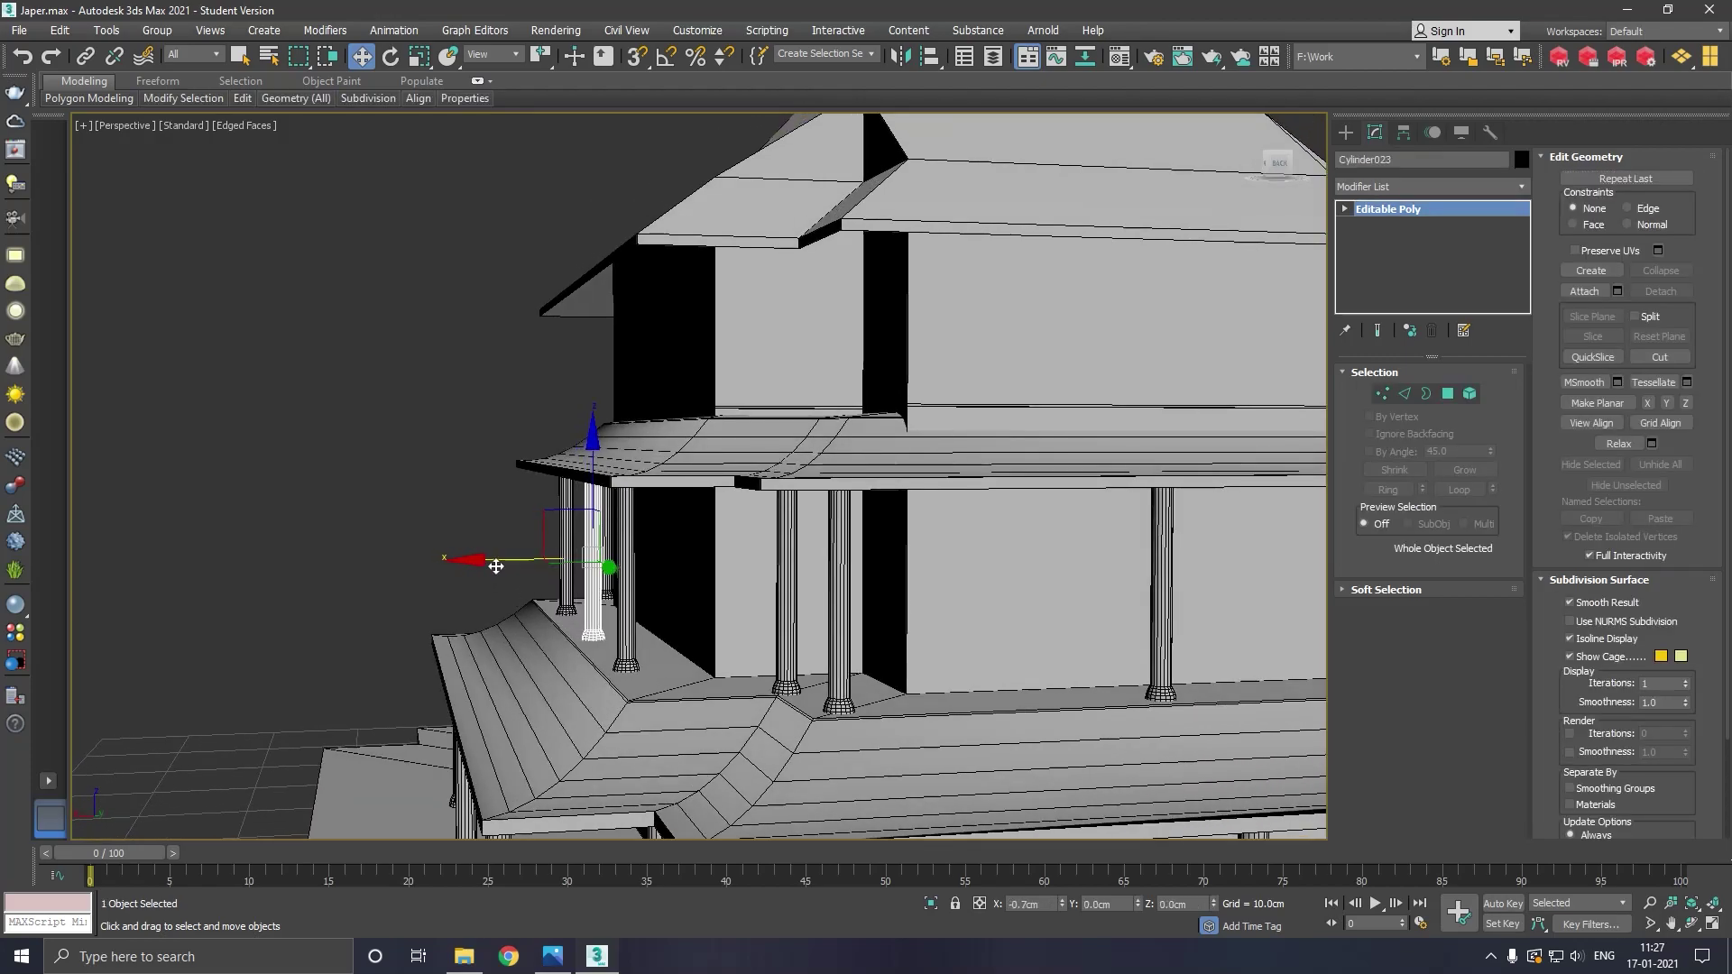
Nudge corner column Cylinder031 slightly along X and check its alignment
scroll(495, 567, "down", 5)
scroll(489, 598, "down", 2)
mouse_move(489, 598)
middle_mouse_down("alt")
mouse_move(612, 681)
mouse_move(629, 665)
middle_mouse_up("alt")
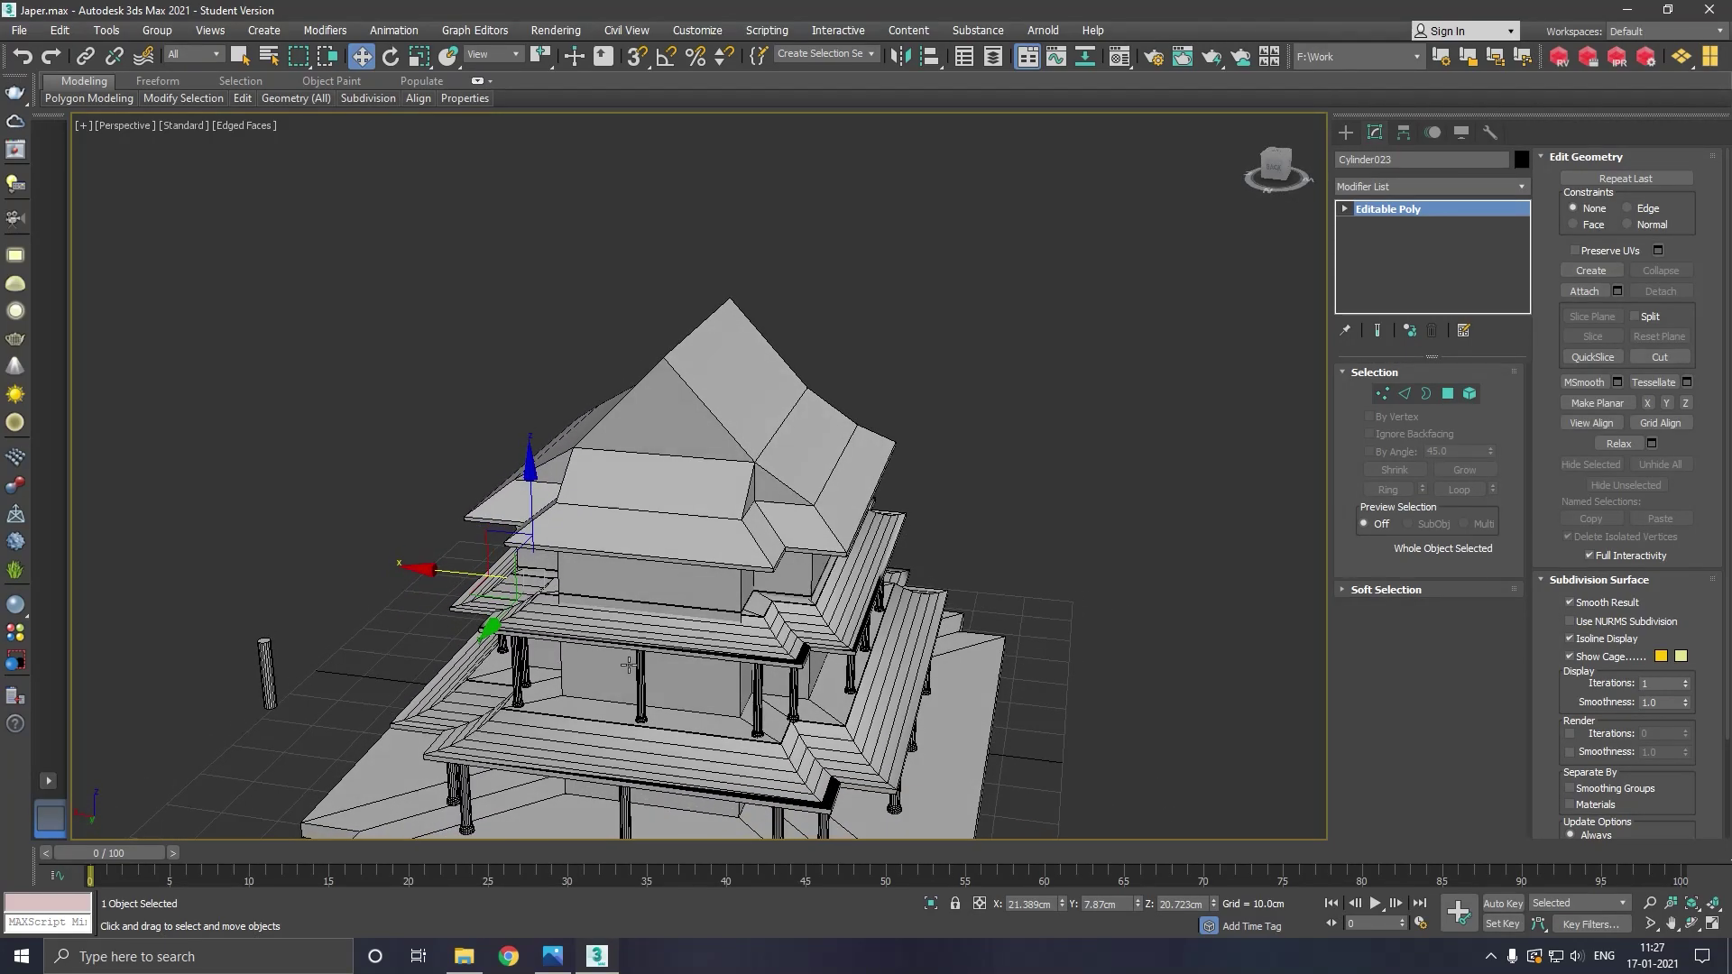
scroll(838, 766, "up", 4)
left_click(782, 717)
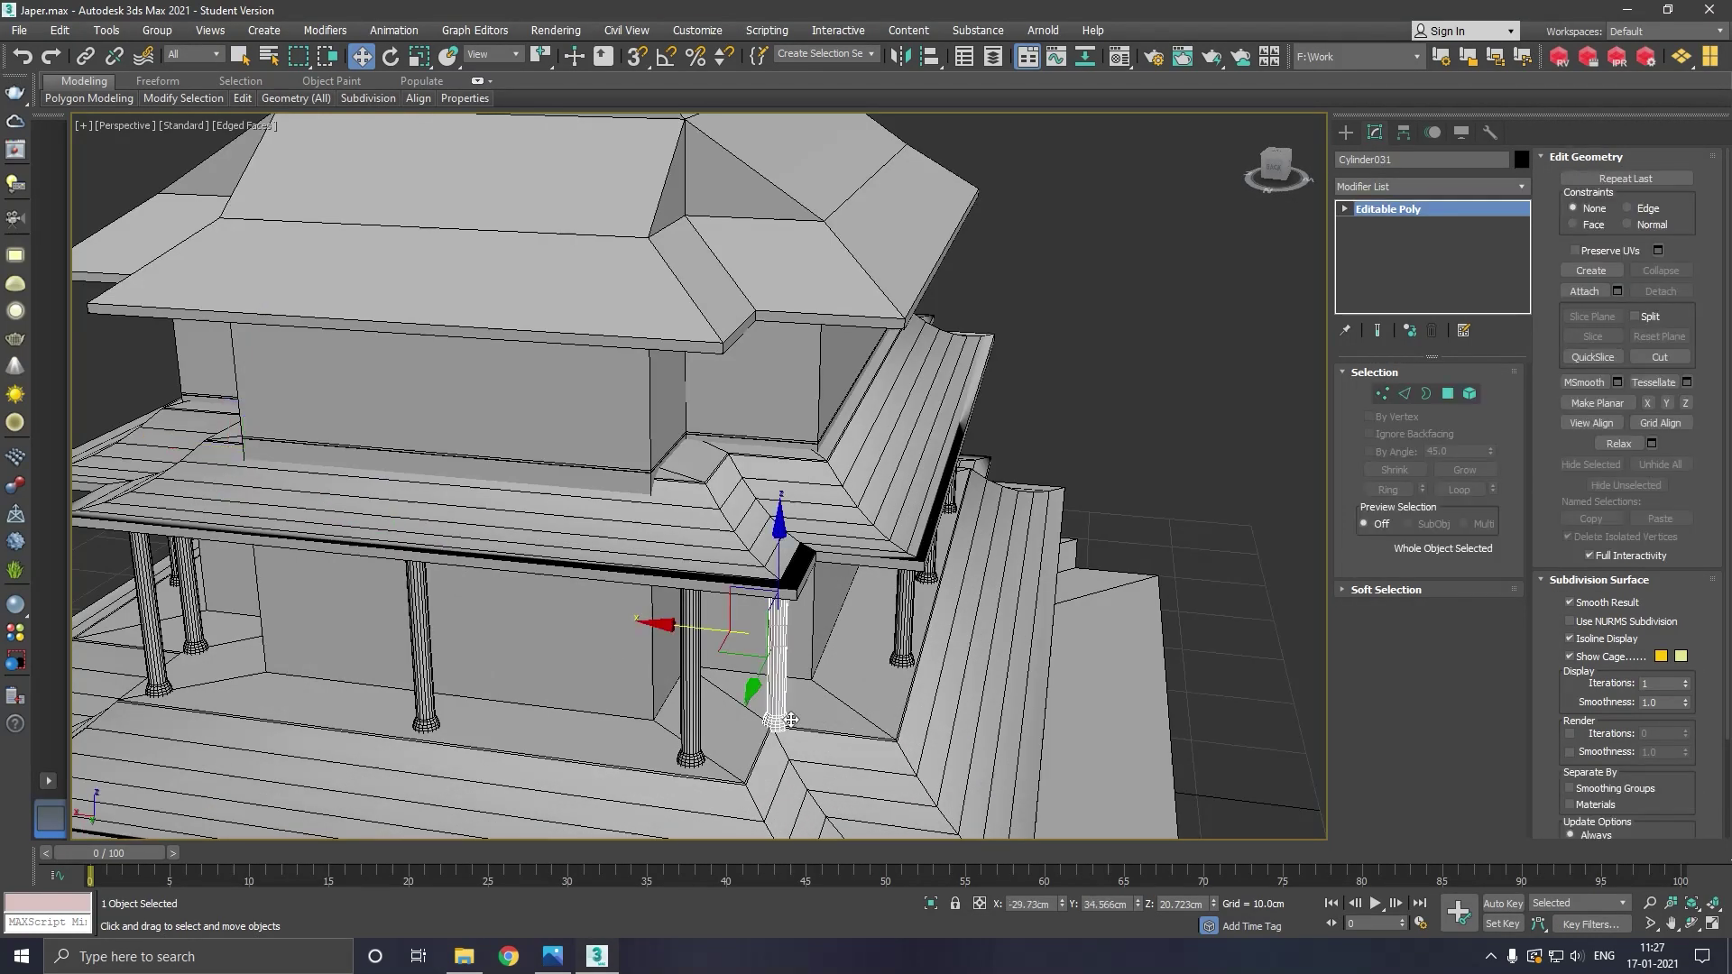
left_click_drag(719, 629, 741, 692)
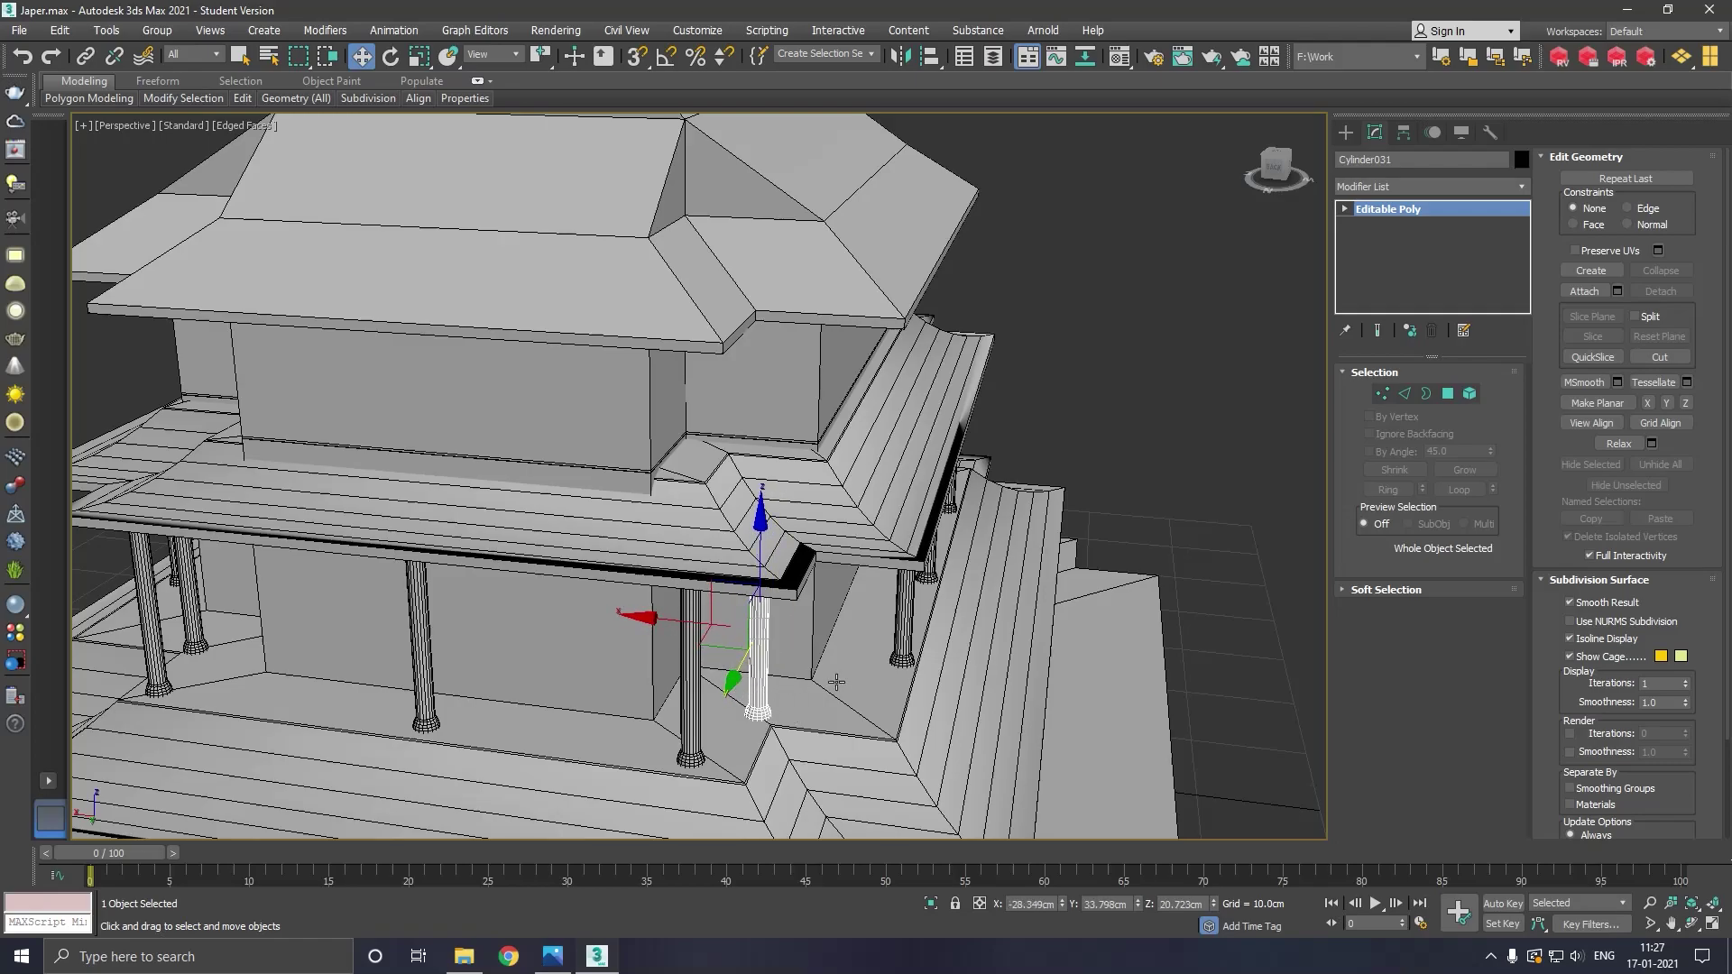
mouse_move(836, 683)
middle_mouse_down("alt")
mouse_move(664, 649)
mouse_move(756, 646)
middle_mouse_up("alt")
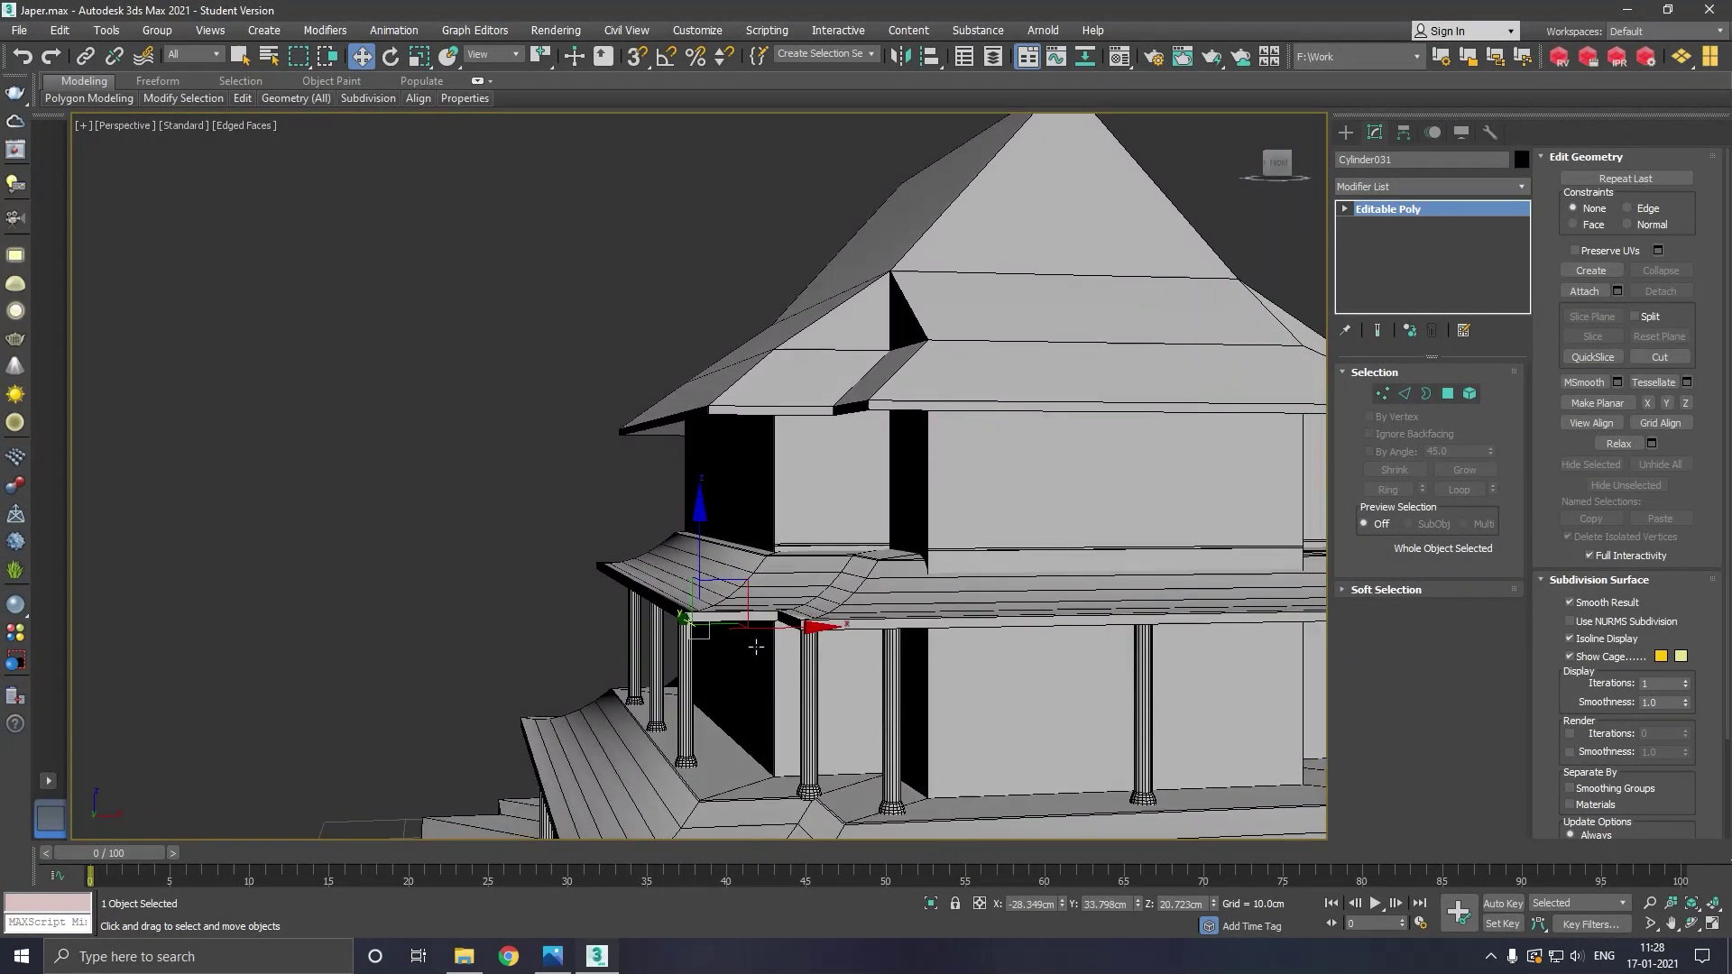
Slide column Cylinder030 left toward its front roof corner
scroll(756, 647, "down", 5)
middle_click_drag(780, 676, 772, 727, "alt")
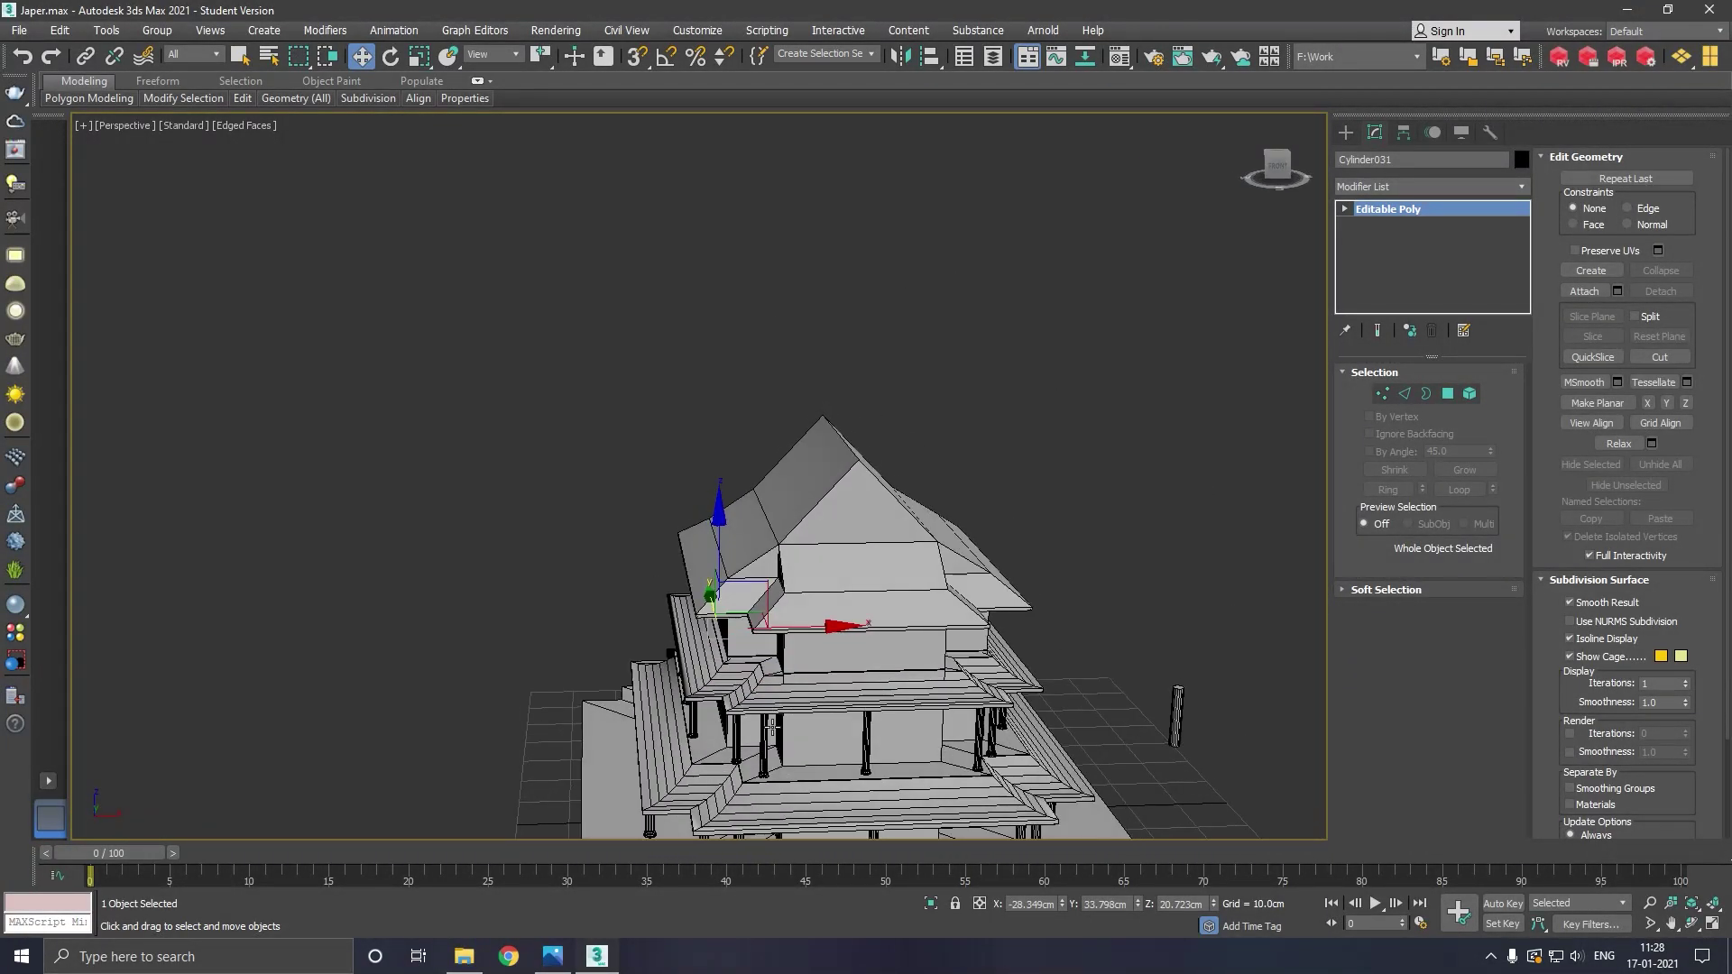
scroll(741, 765, "up", 5)
left_click(749, 781)
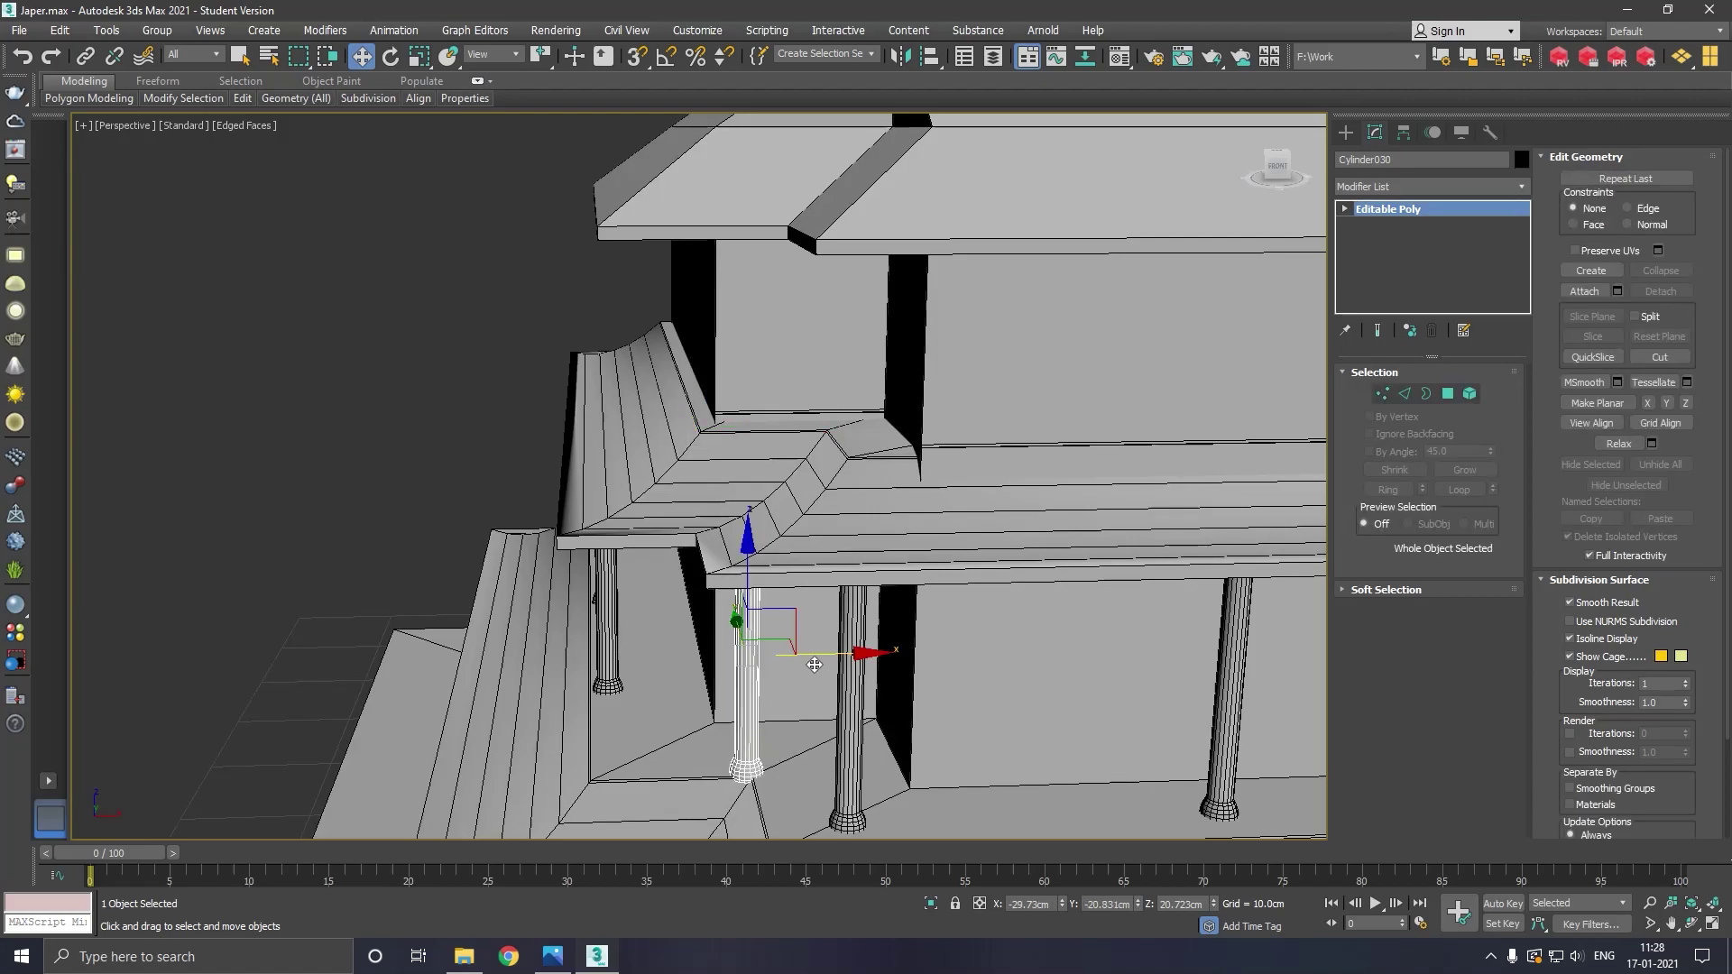
scroll(635, 601, "down", 3)
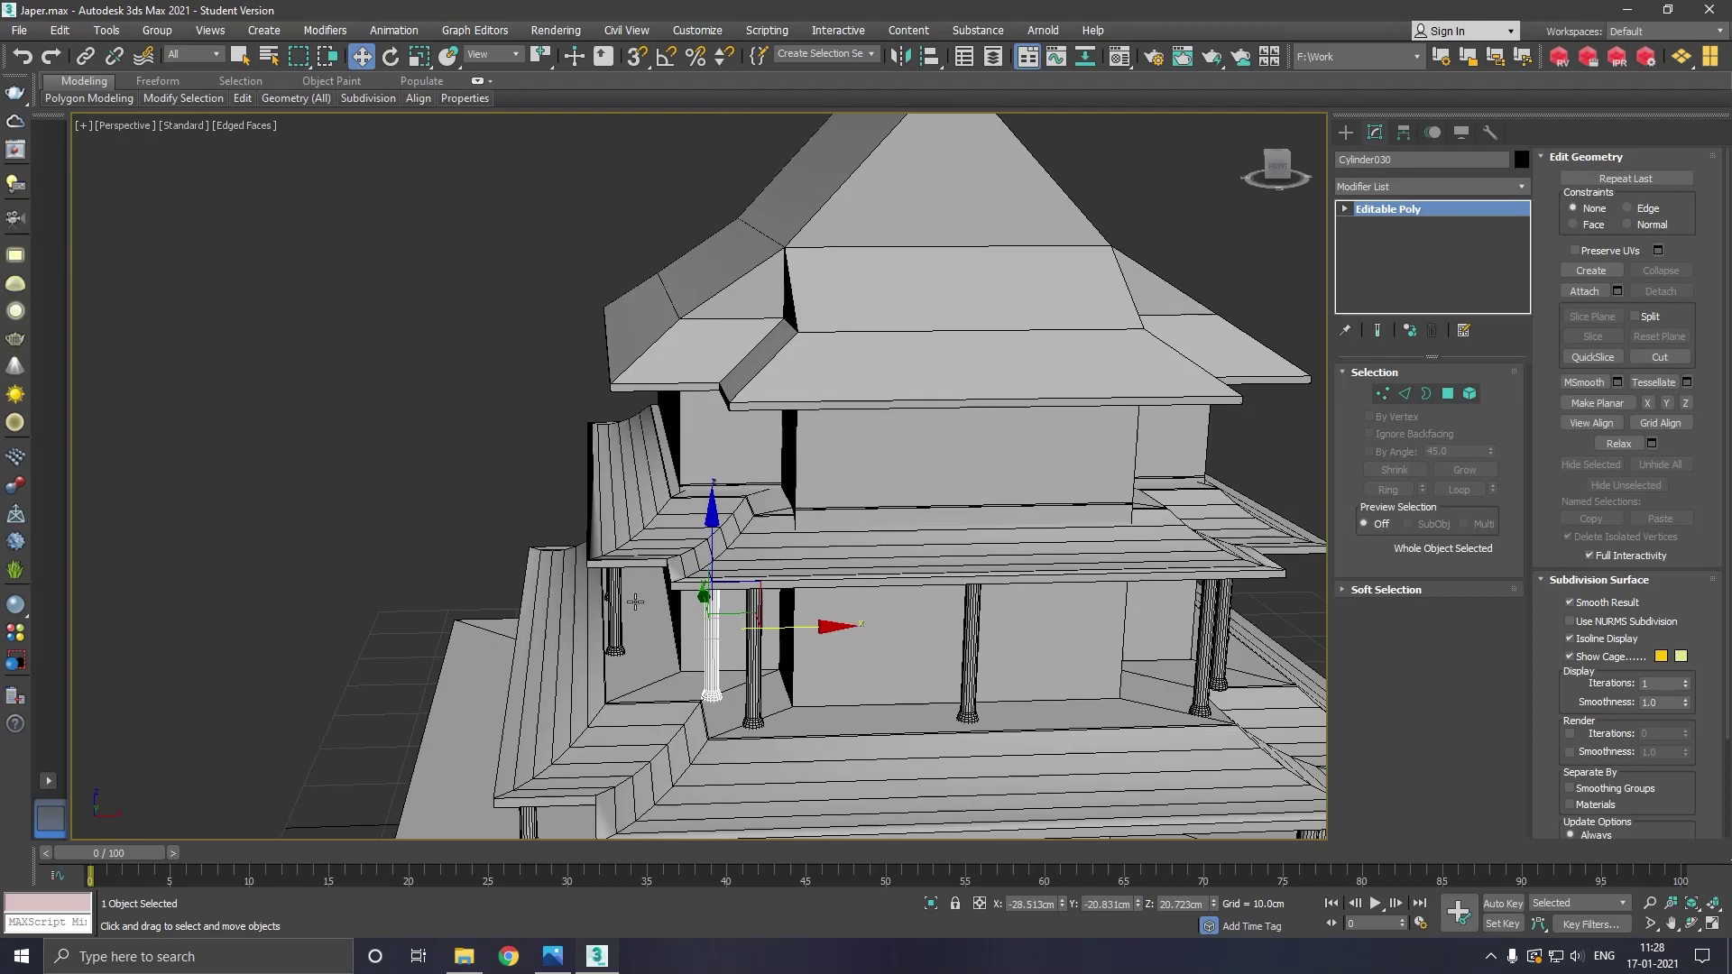
scroll(1040, 701, "up", 2)
scroll(814, 664, "down", 3)
scroll(813, 607, "up", 5)
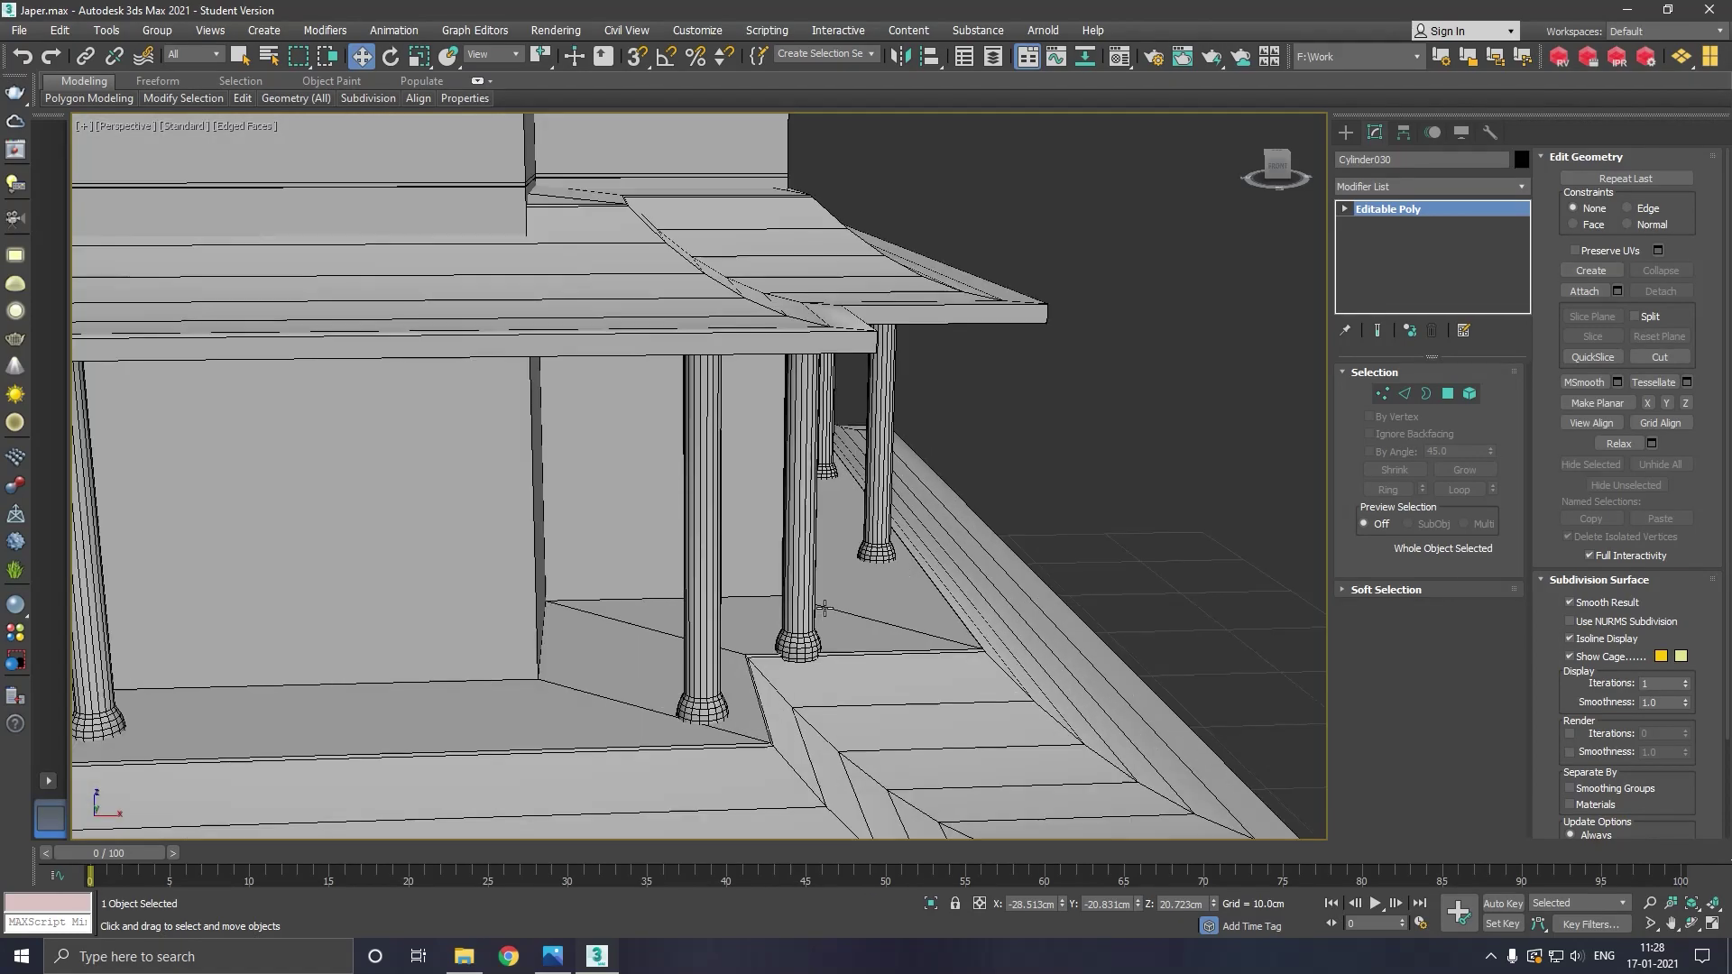
left_click_drag(891, 488, 805, 490)
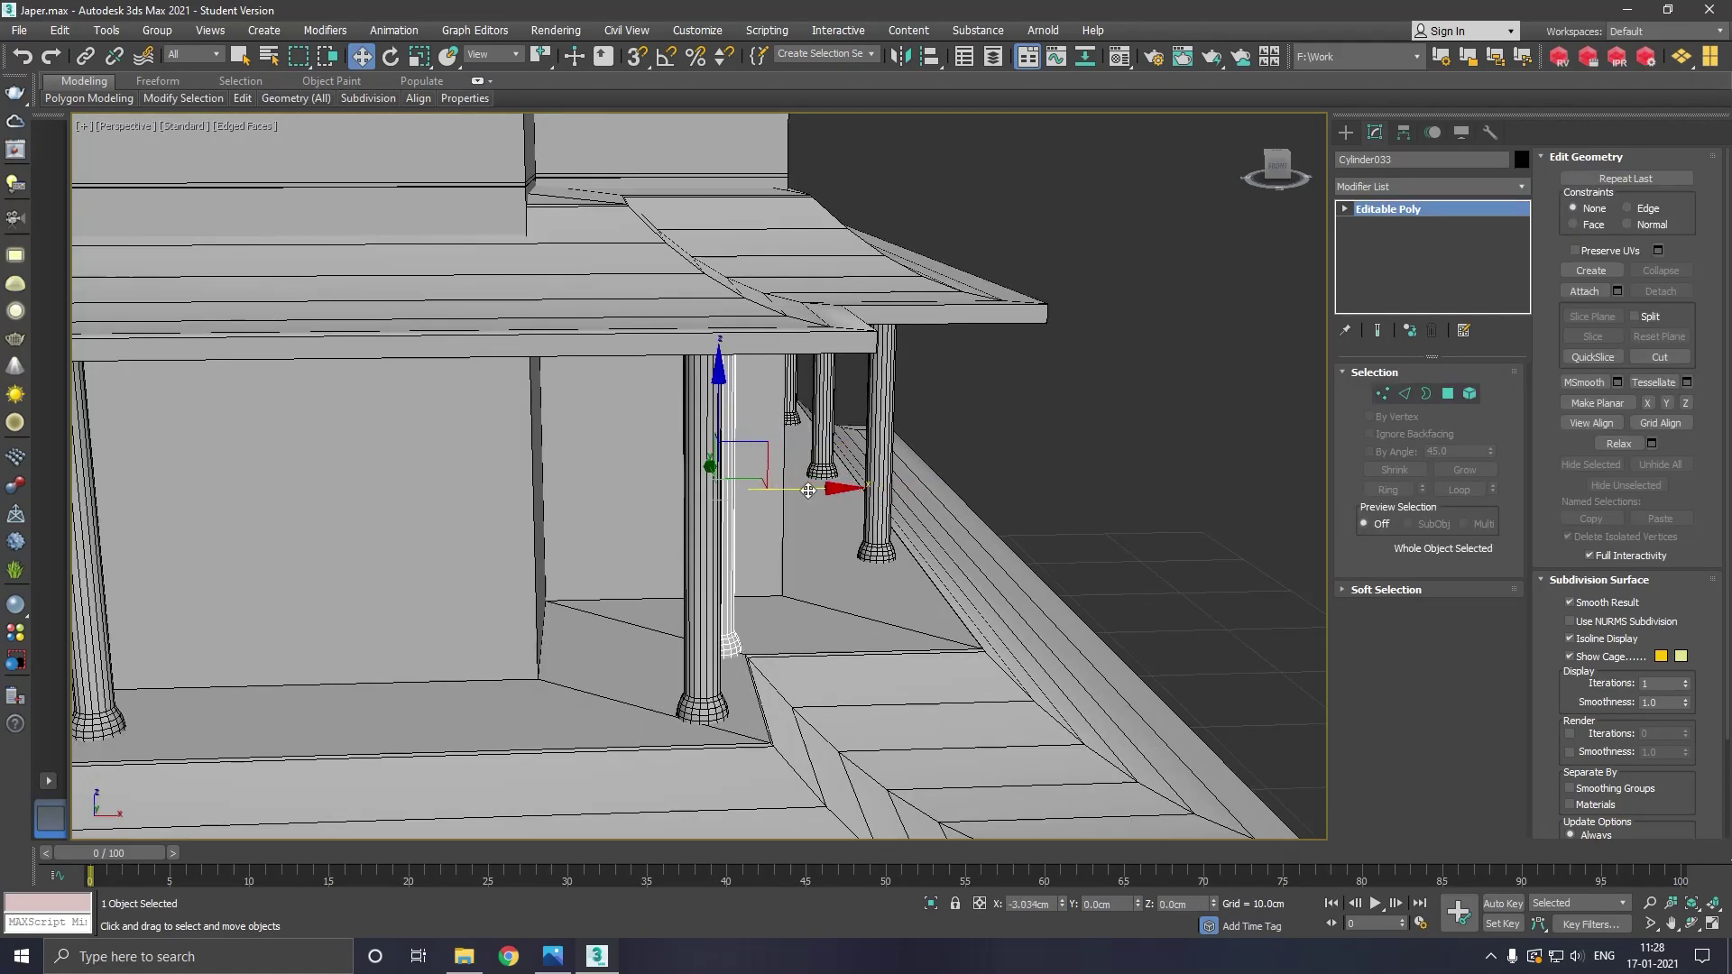
scroll(805, 489, "down", 2)
scroll(943, 562, "down", 3)
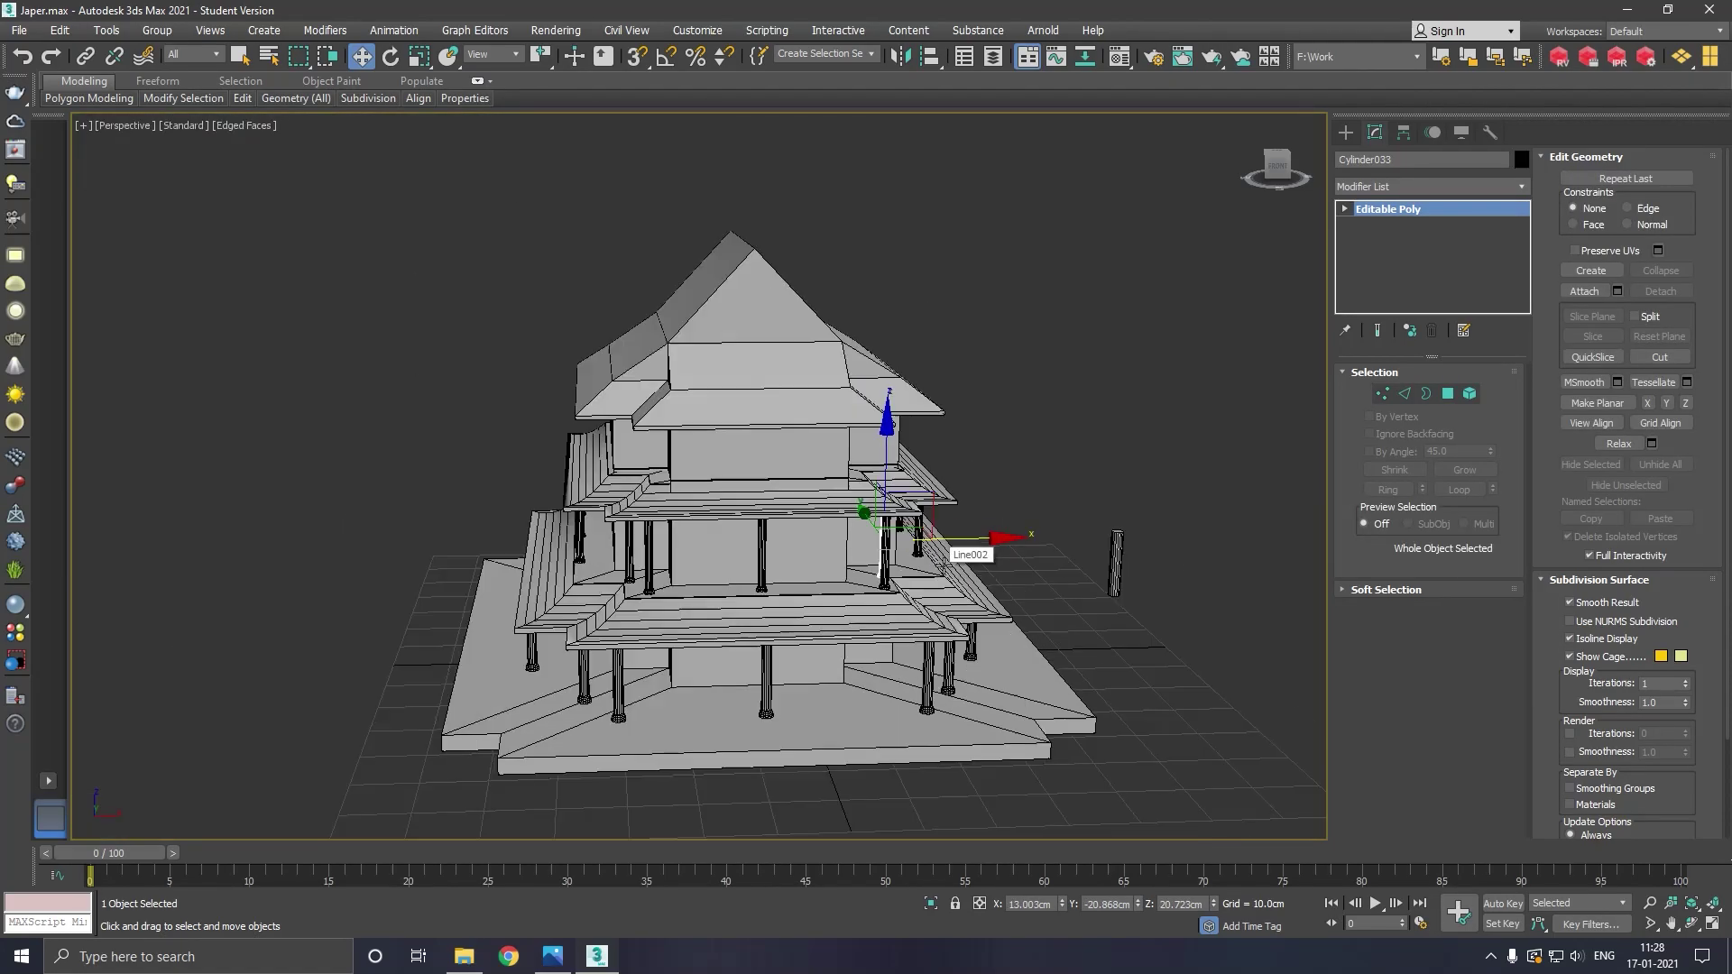
mouse_move(988, 573)
middle_mouse_down("alt")
mouse_move(1064, 603)
mouse_move(1048, 607)
mouse_move(1103, 601)
middle_mouse_up("alt")
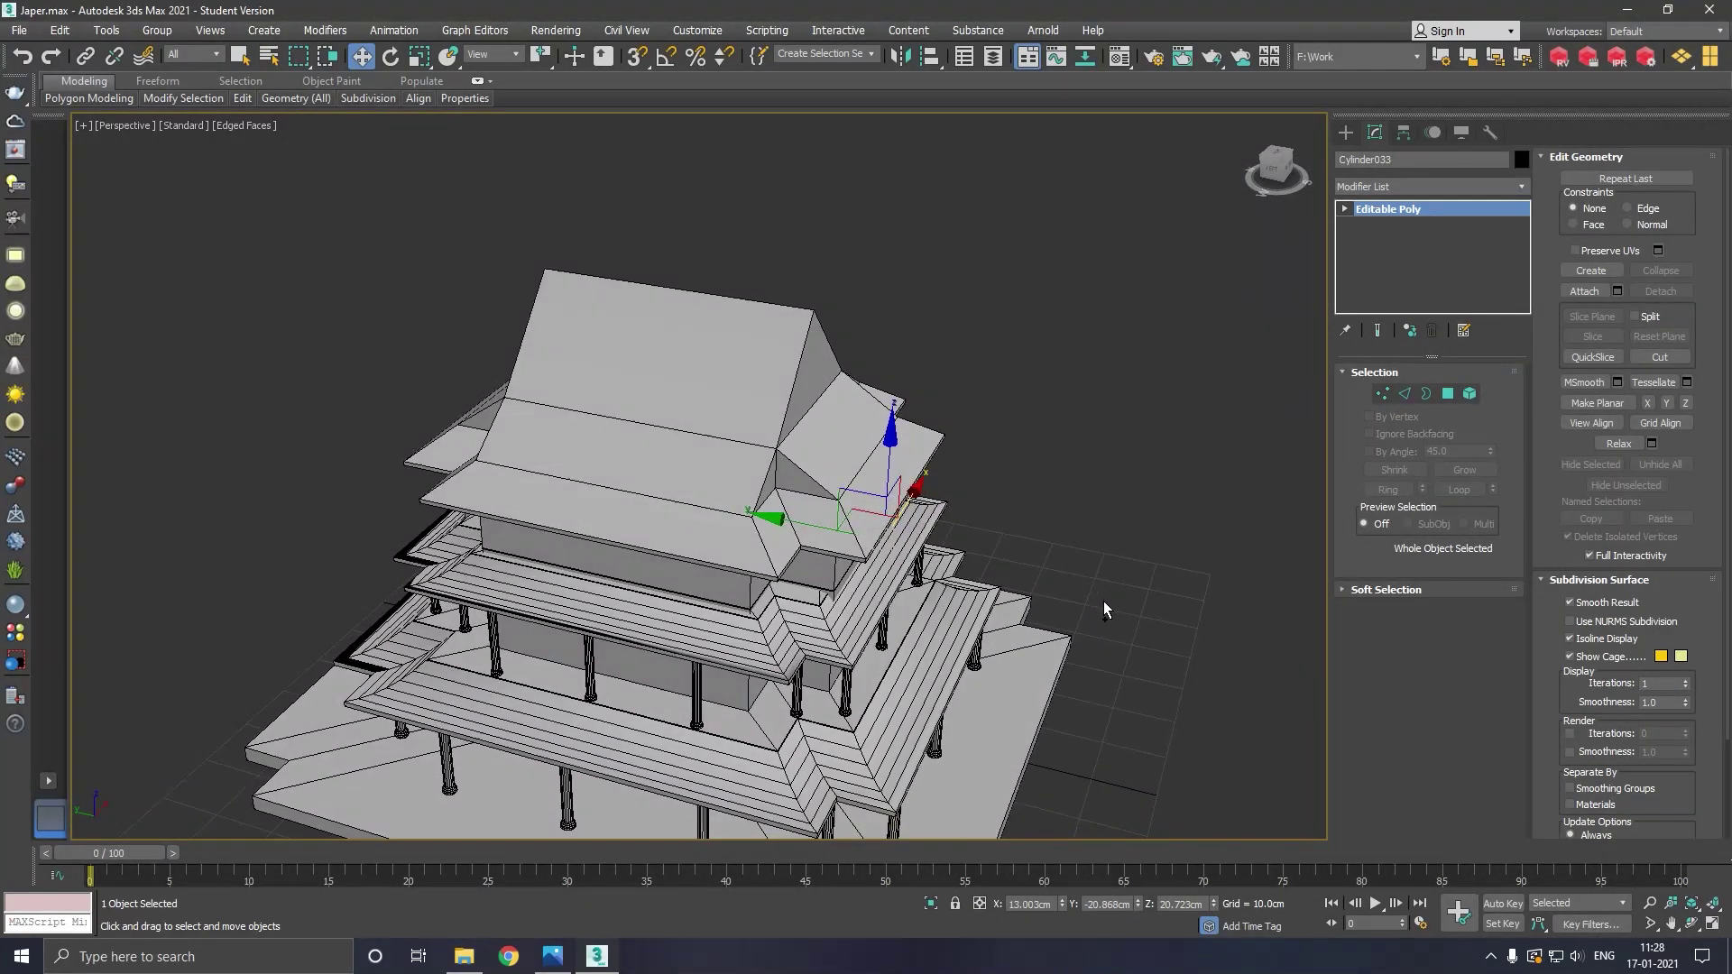
Move middle-tier columns Cylinder021 and Cylinder022 slightly along Y
left_click(705, 733)
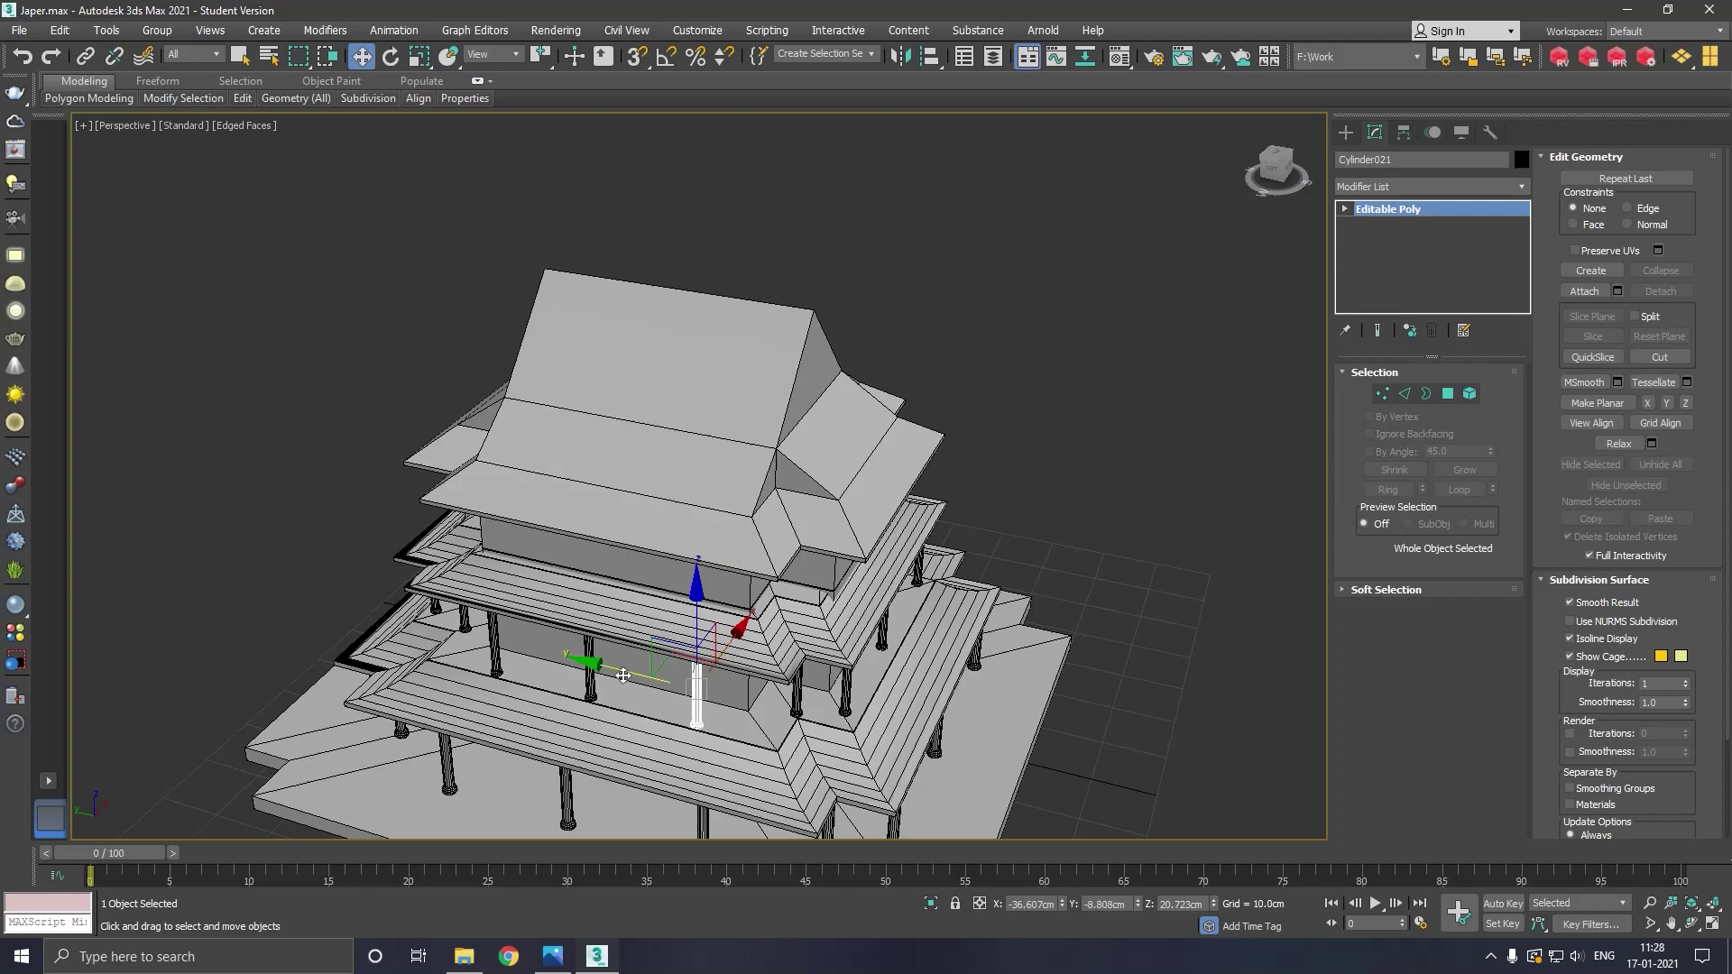
left_click_drag(622, 676, 676, 678)
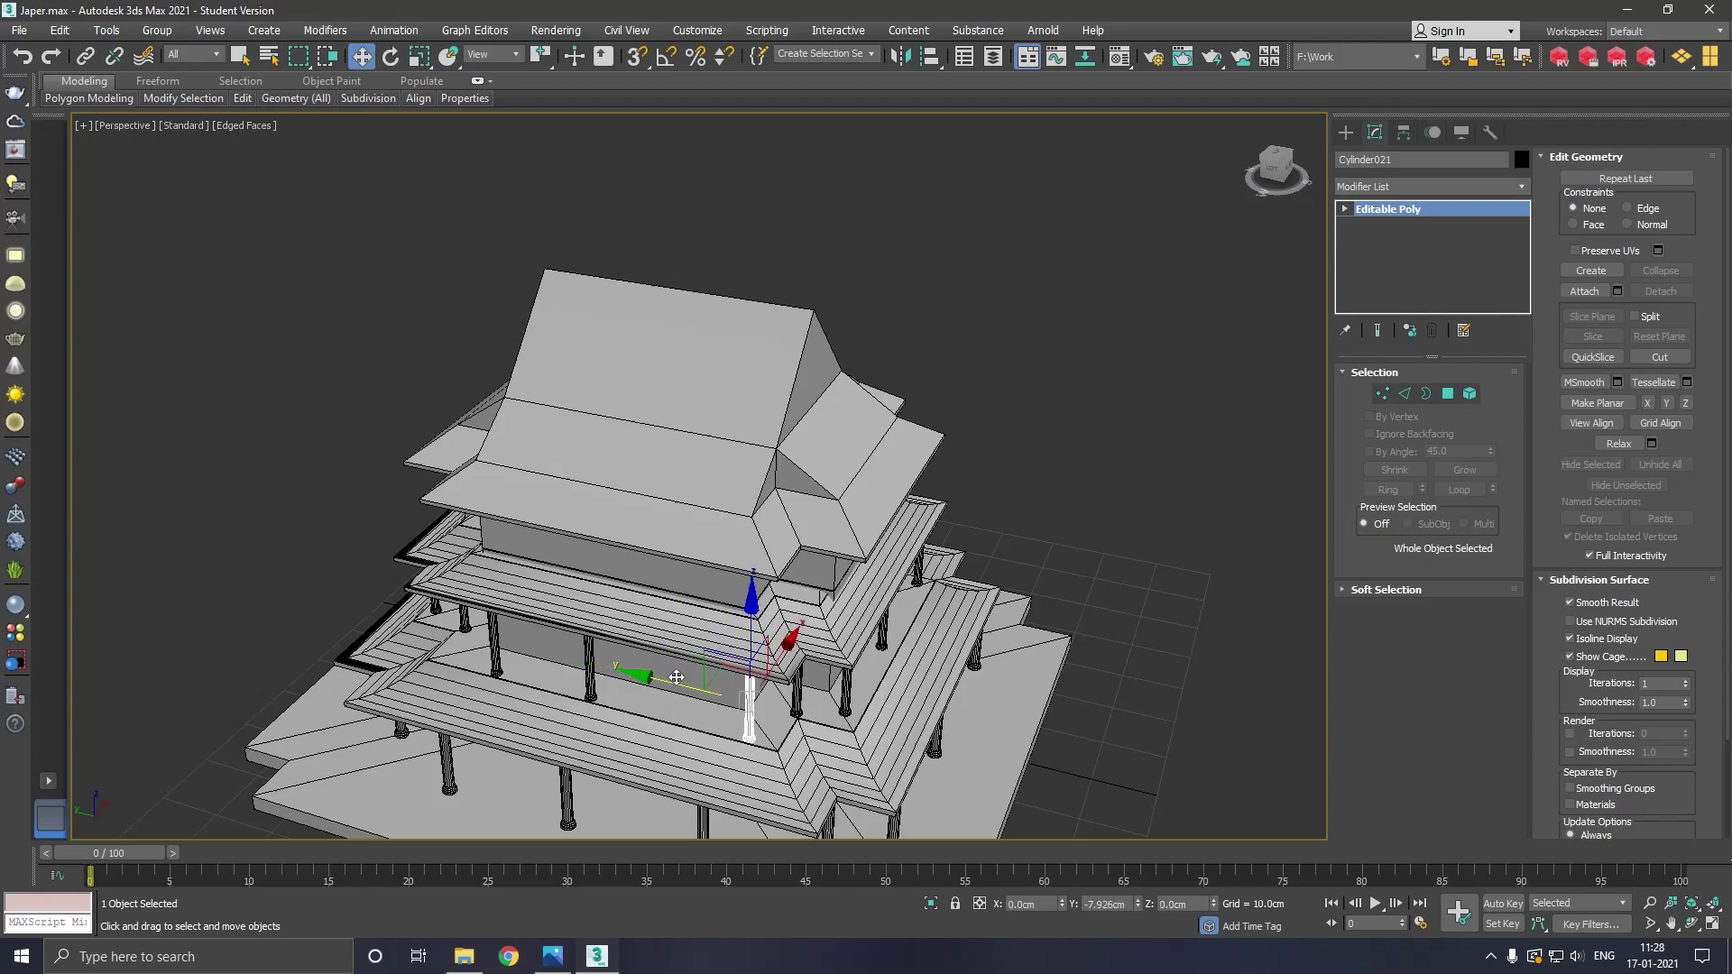
middle_click_drag(677, 676, 620, 660, "alt")
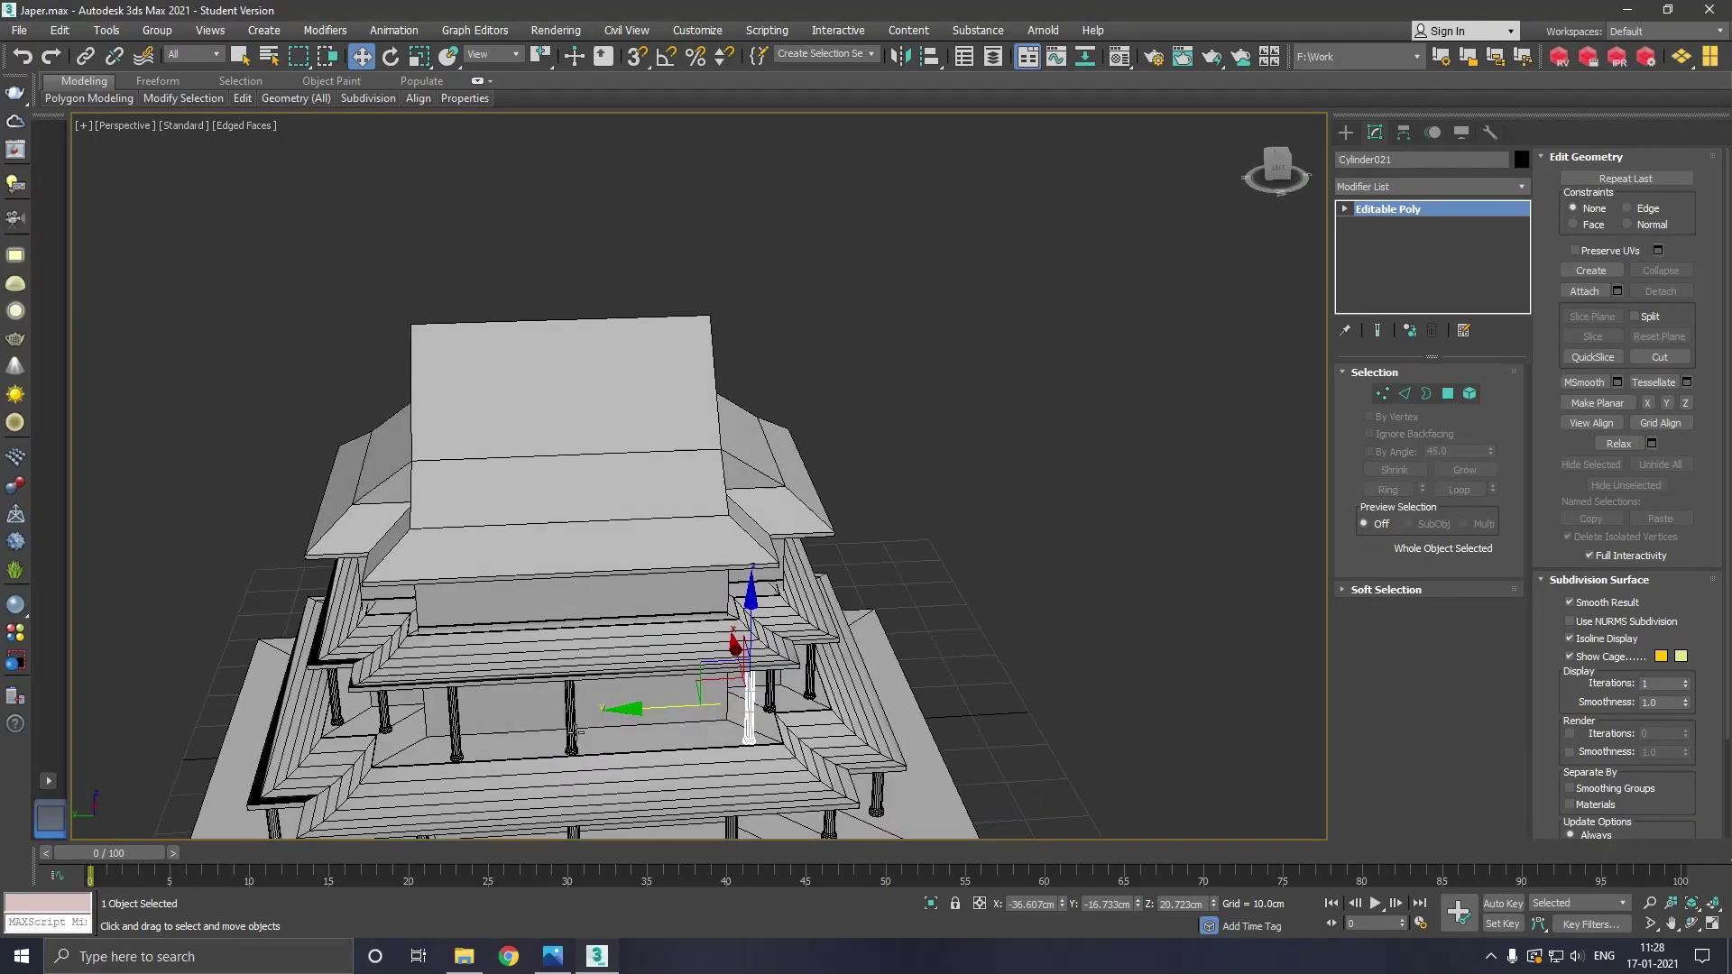
left_click(572, 726)
middle_click_drag(571, 726, 653, 589)
left_click_drag(546, 557, 572, 558)
Spread the left and right upper-floor pillars further outward
scroll(700, 588, "down", 2)
mouse_move(701, 587)
middle_mouse_down("alt")
mouse_move(964, 590)
mouse_move(998, 700)
middle_mouse_up("alt")
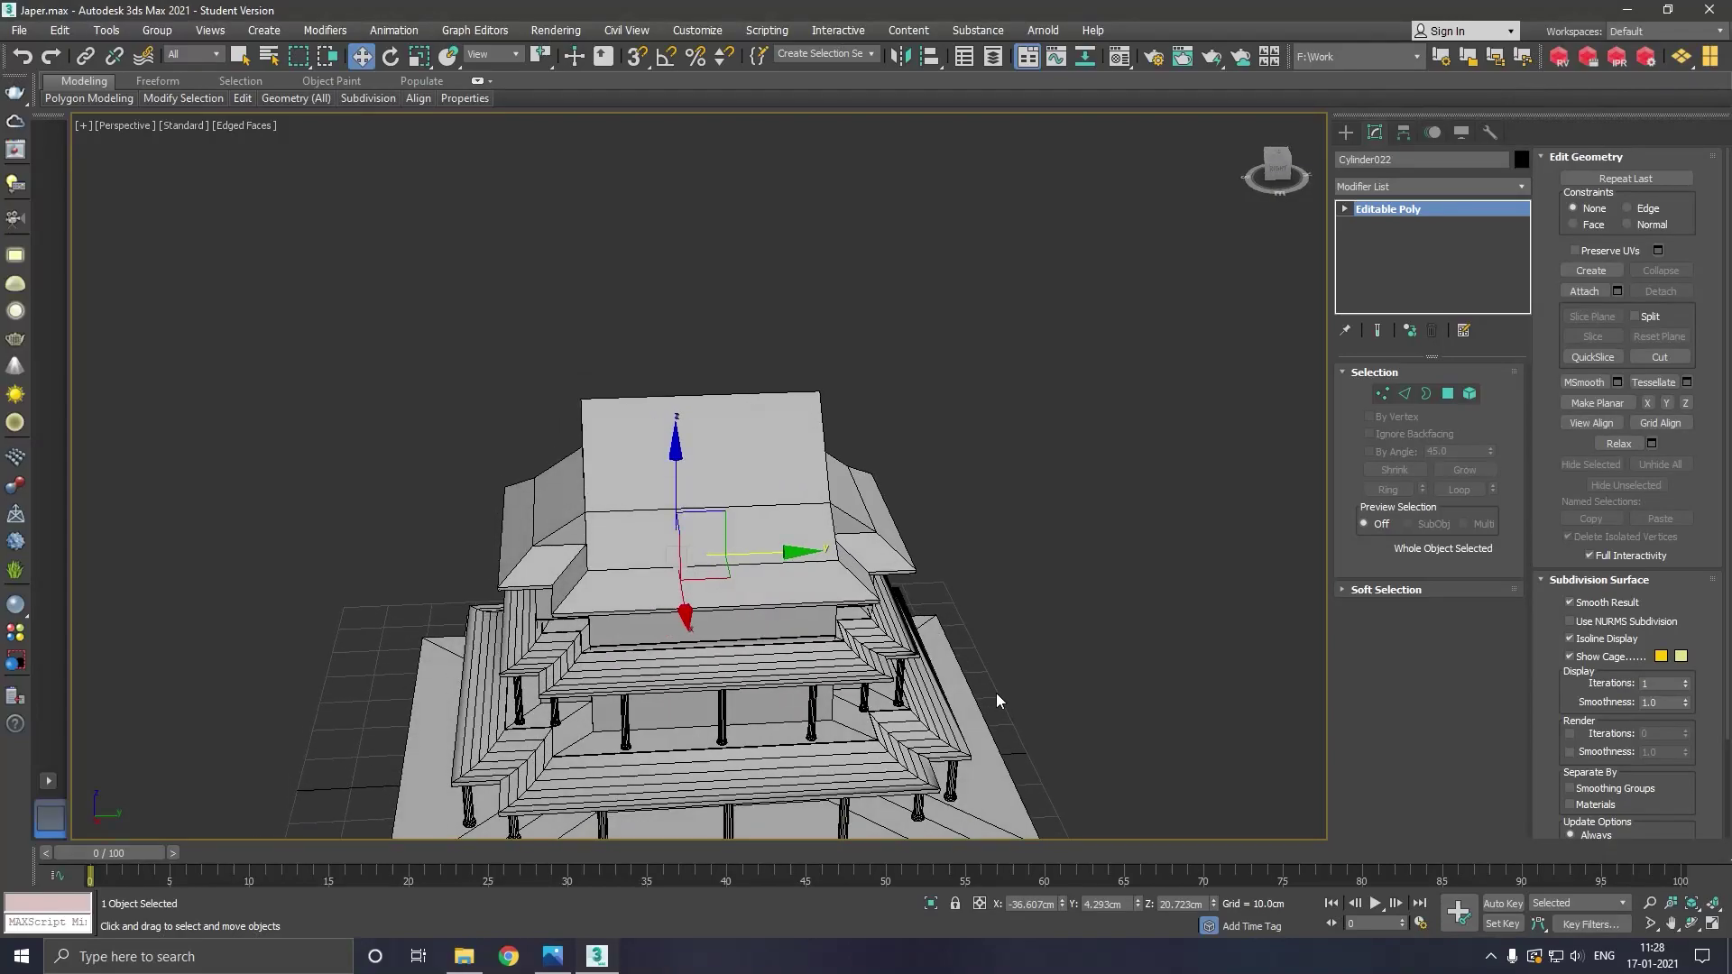
scroll(974, 564, "up", 1)
scroll(974, 565, "up", 1)
scroll(576, 663, "up", 3)
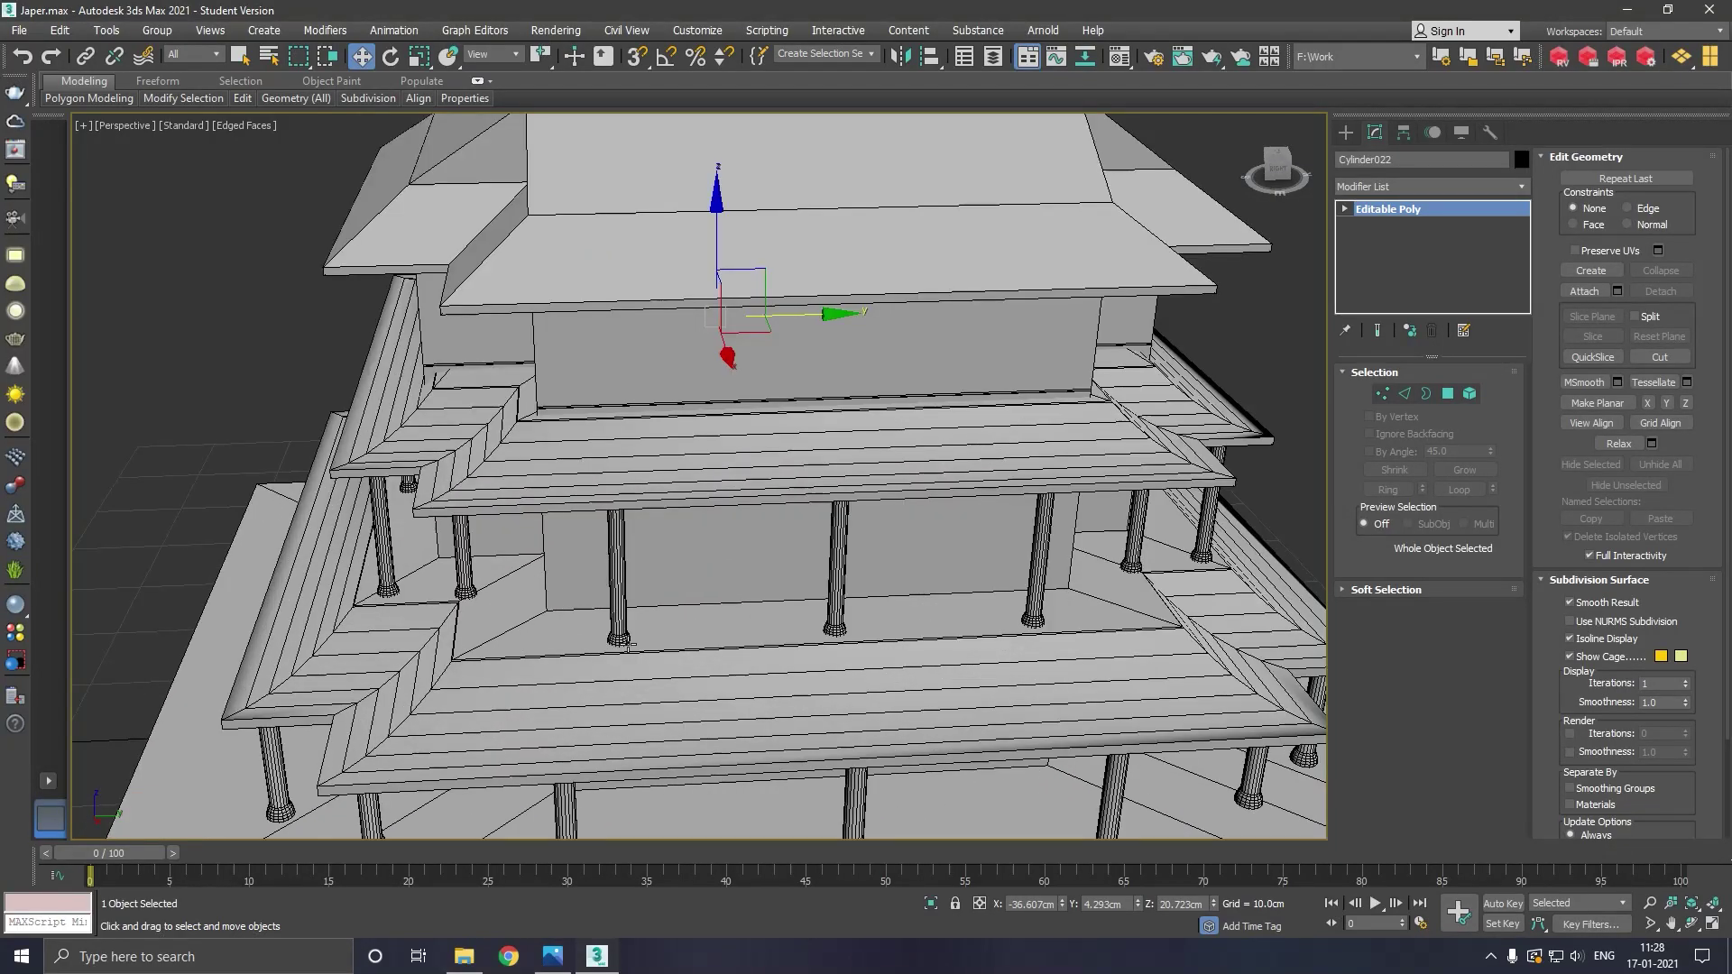
left_click(629, 646)
left_click(849, 621, "ctrl")
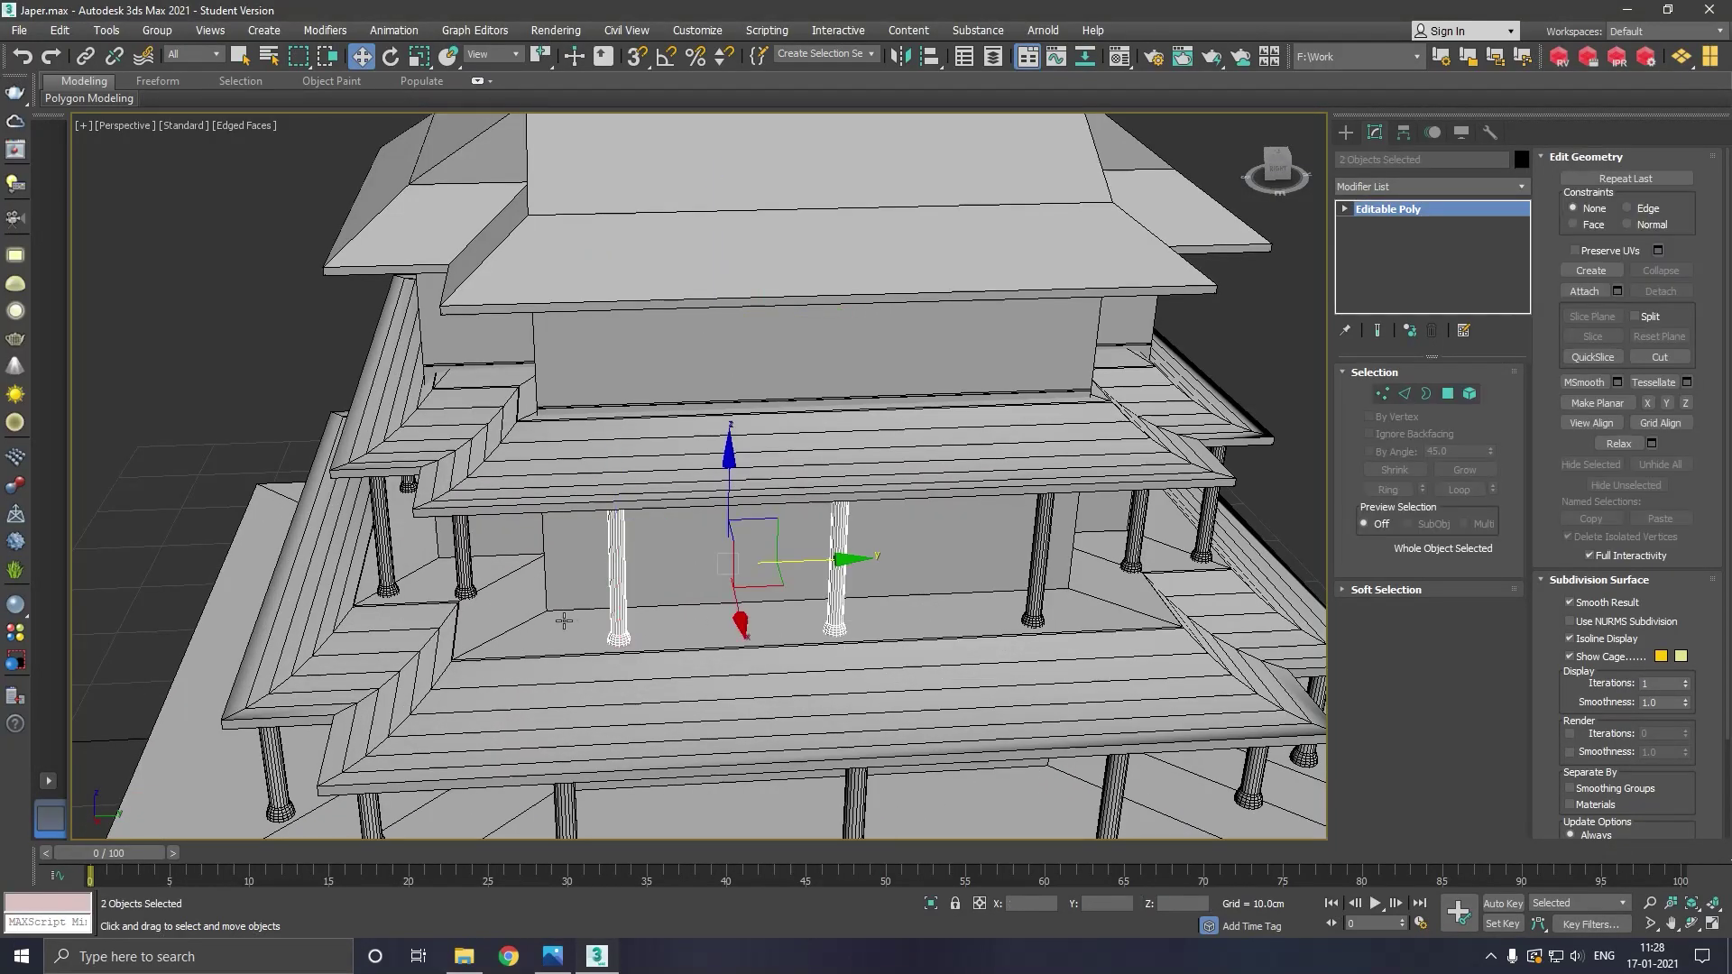
left_click(626, 639)
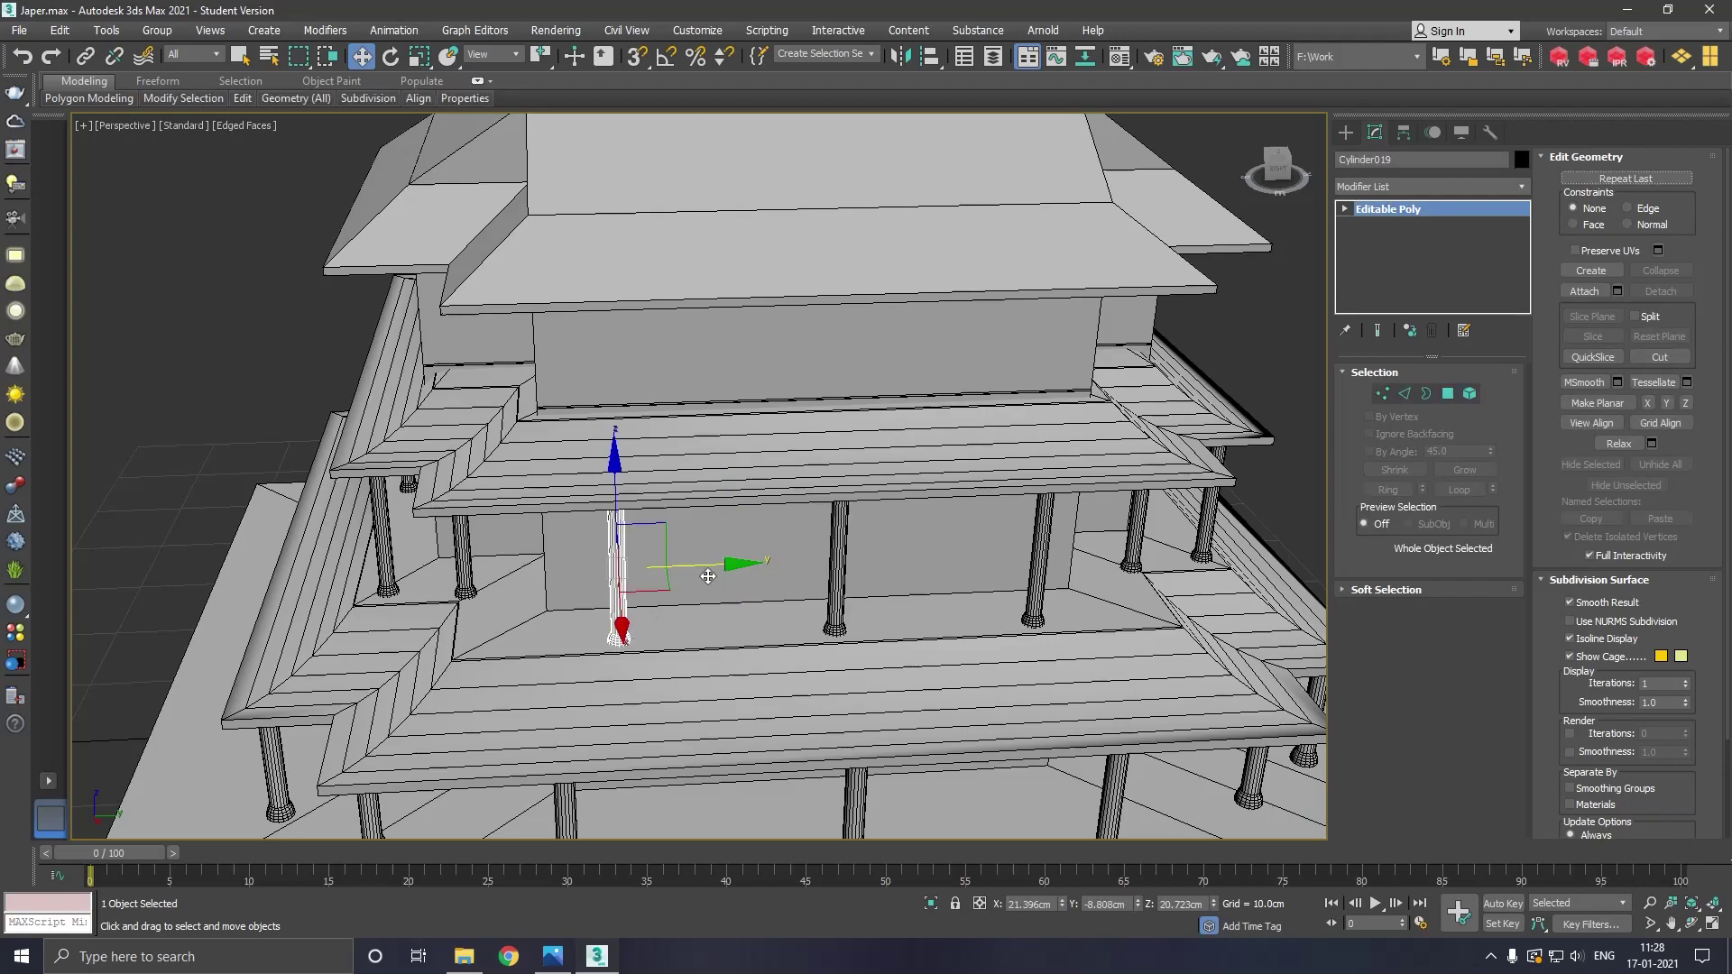
left_click_drag(707, 576, 608, 578)
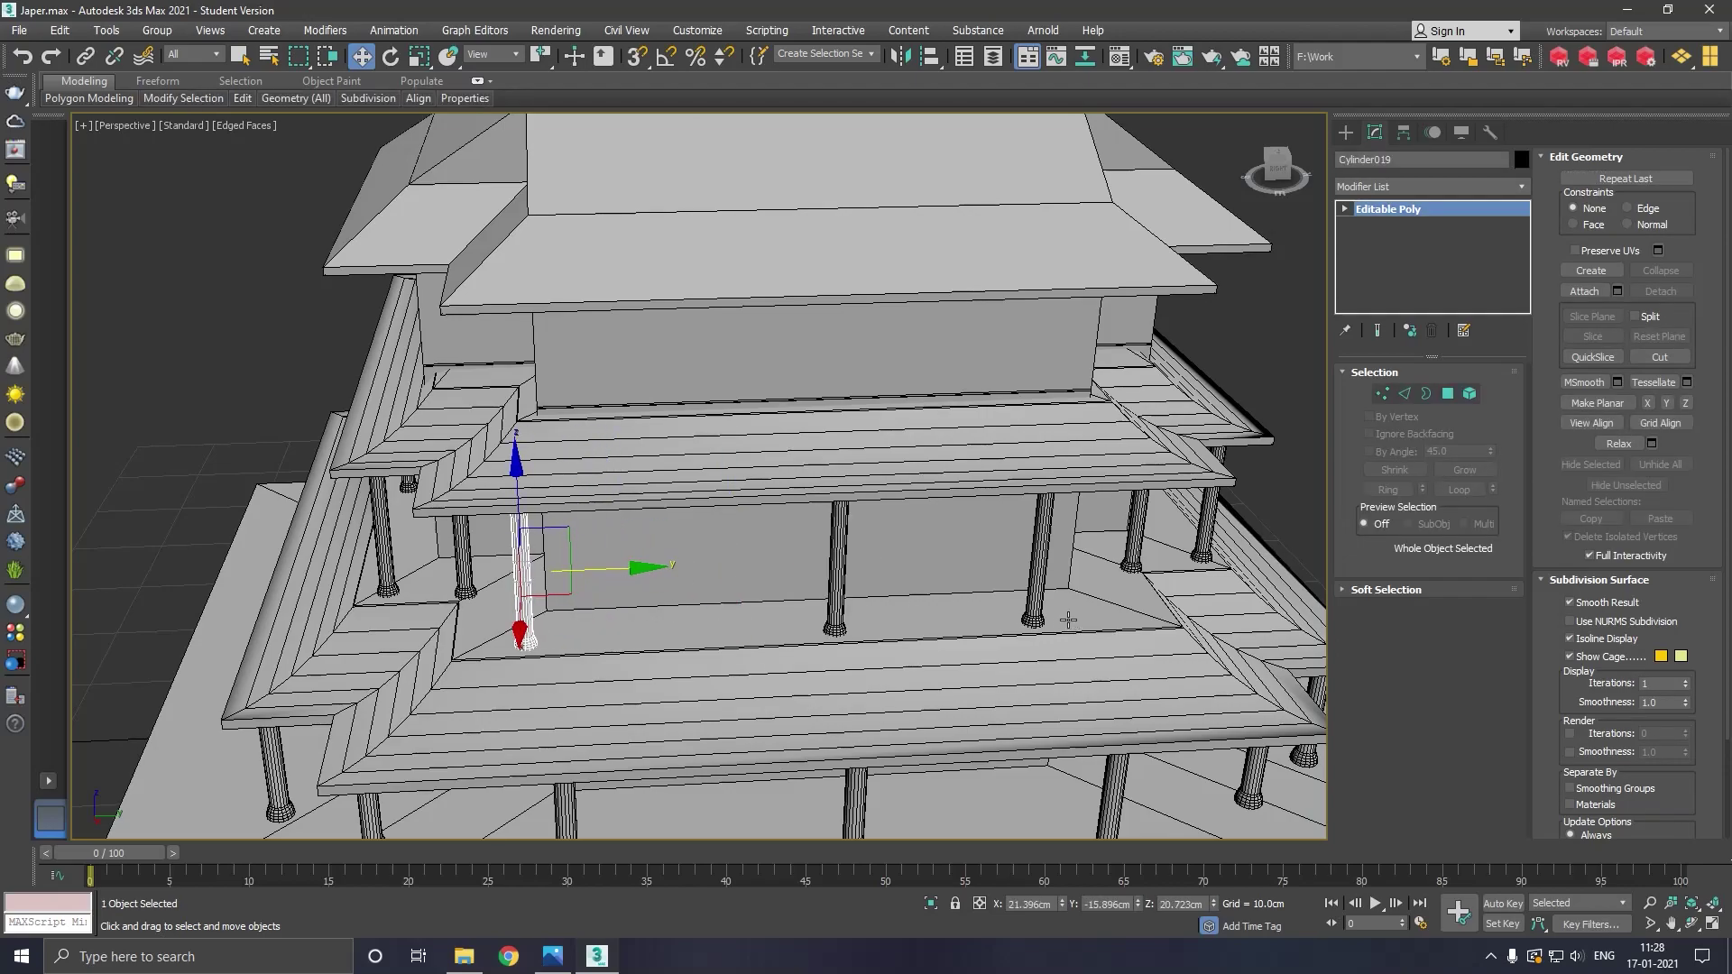
left_click(1039, 569)
left_click_drag(1127, 557, 1209, 548)
Nudge the selected pillars slightly along X, then clear the selection
mouse_move(1180, 602)
middle_mouse_down("alt")
mouse_move(1081, 599)
mouse_move(957, 563)
middle_mouse_up("alt")
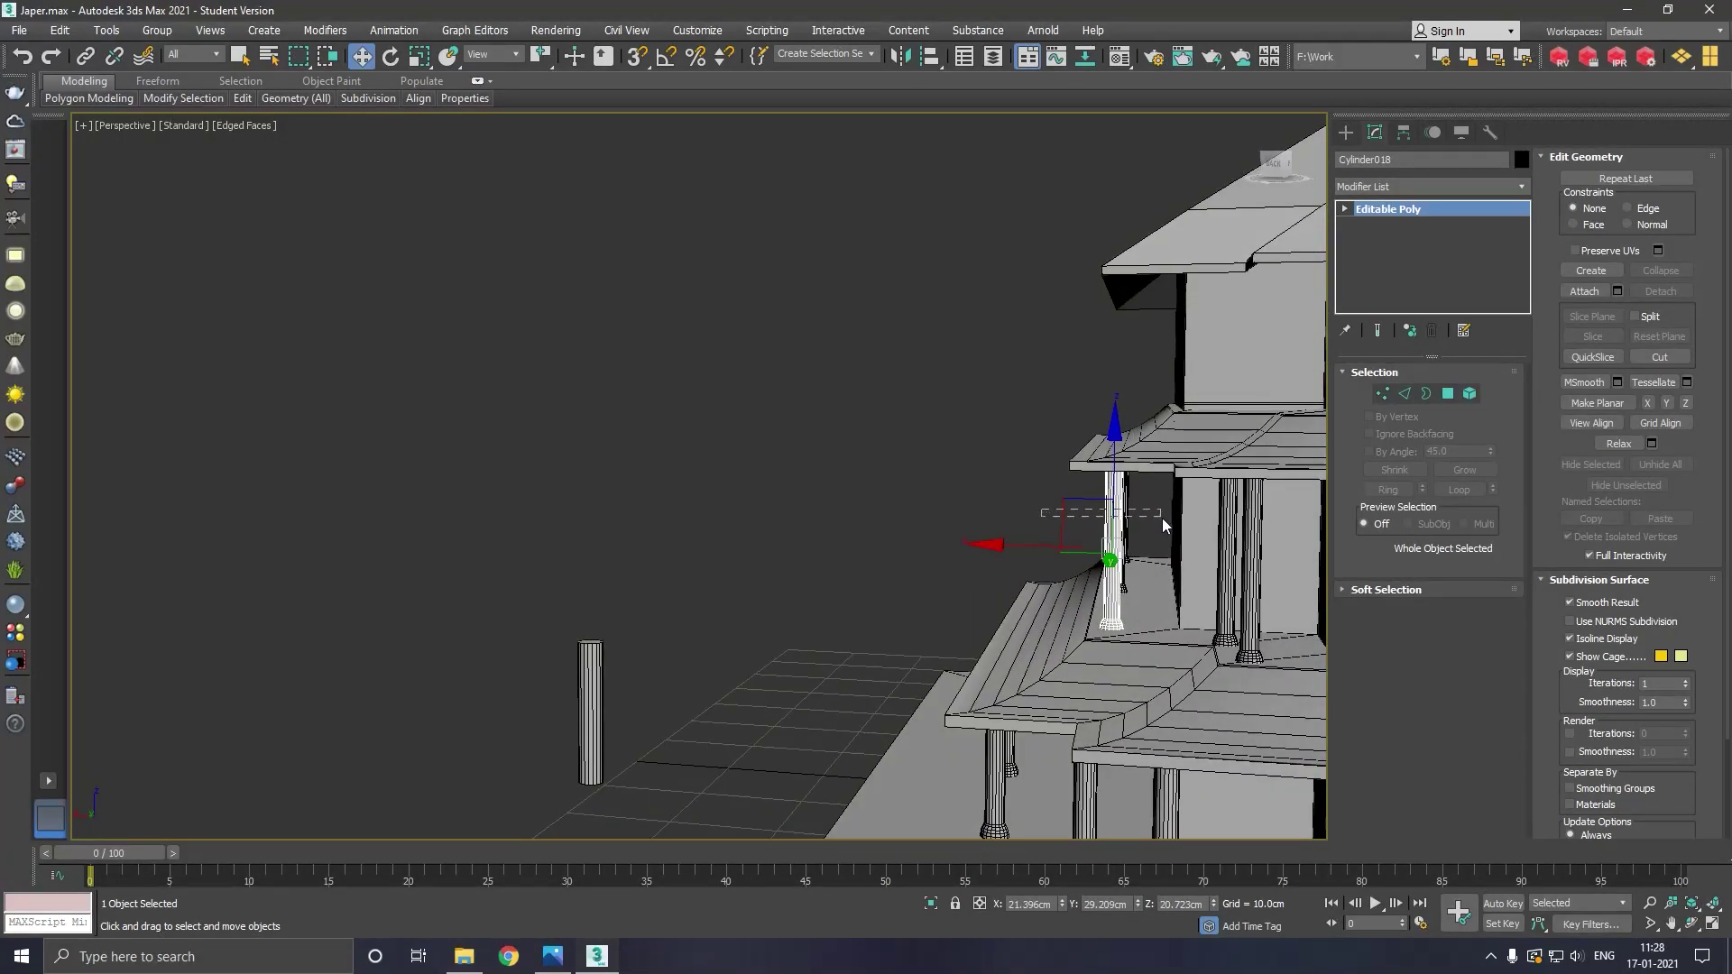
left_click_drag(1074, 522, 1056, 530, "shift")
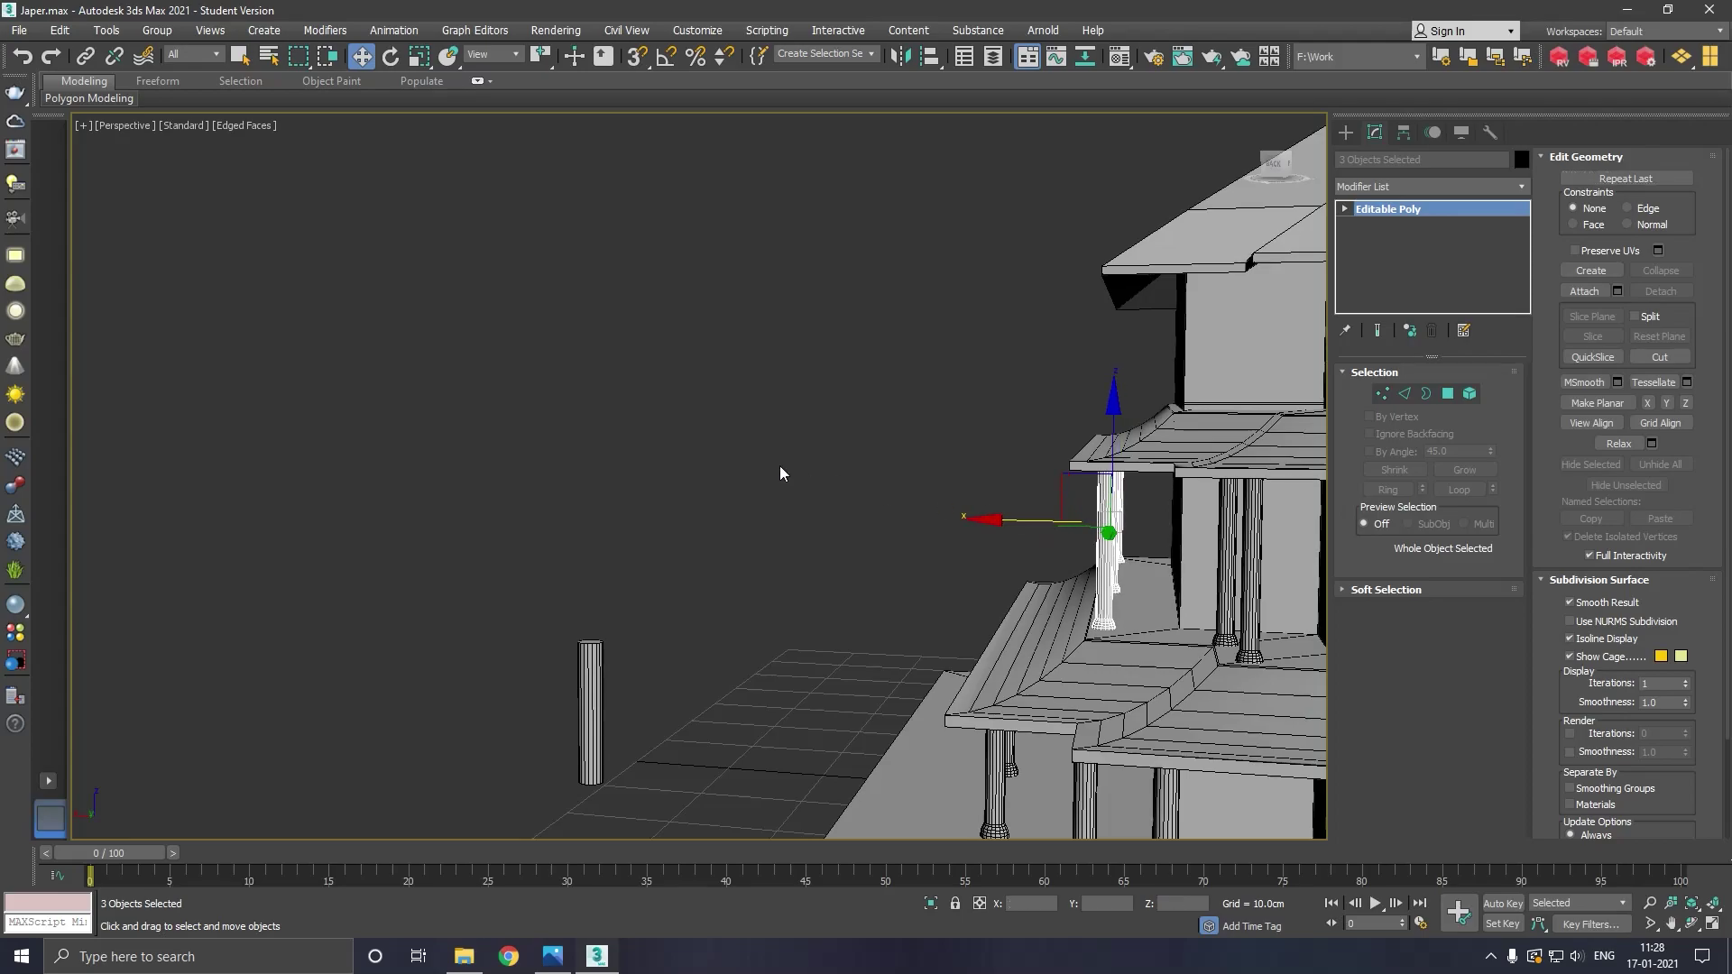
left_click(739, 550)
scroll(739, 550, "down", 3)
scroll(738, 550, "down", 3)
Delete the small stray cylinder Cylinder002 standing apart from the temple
scroll(893, 583, "up", 2)
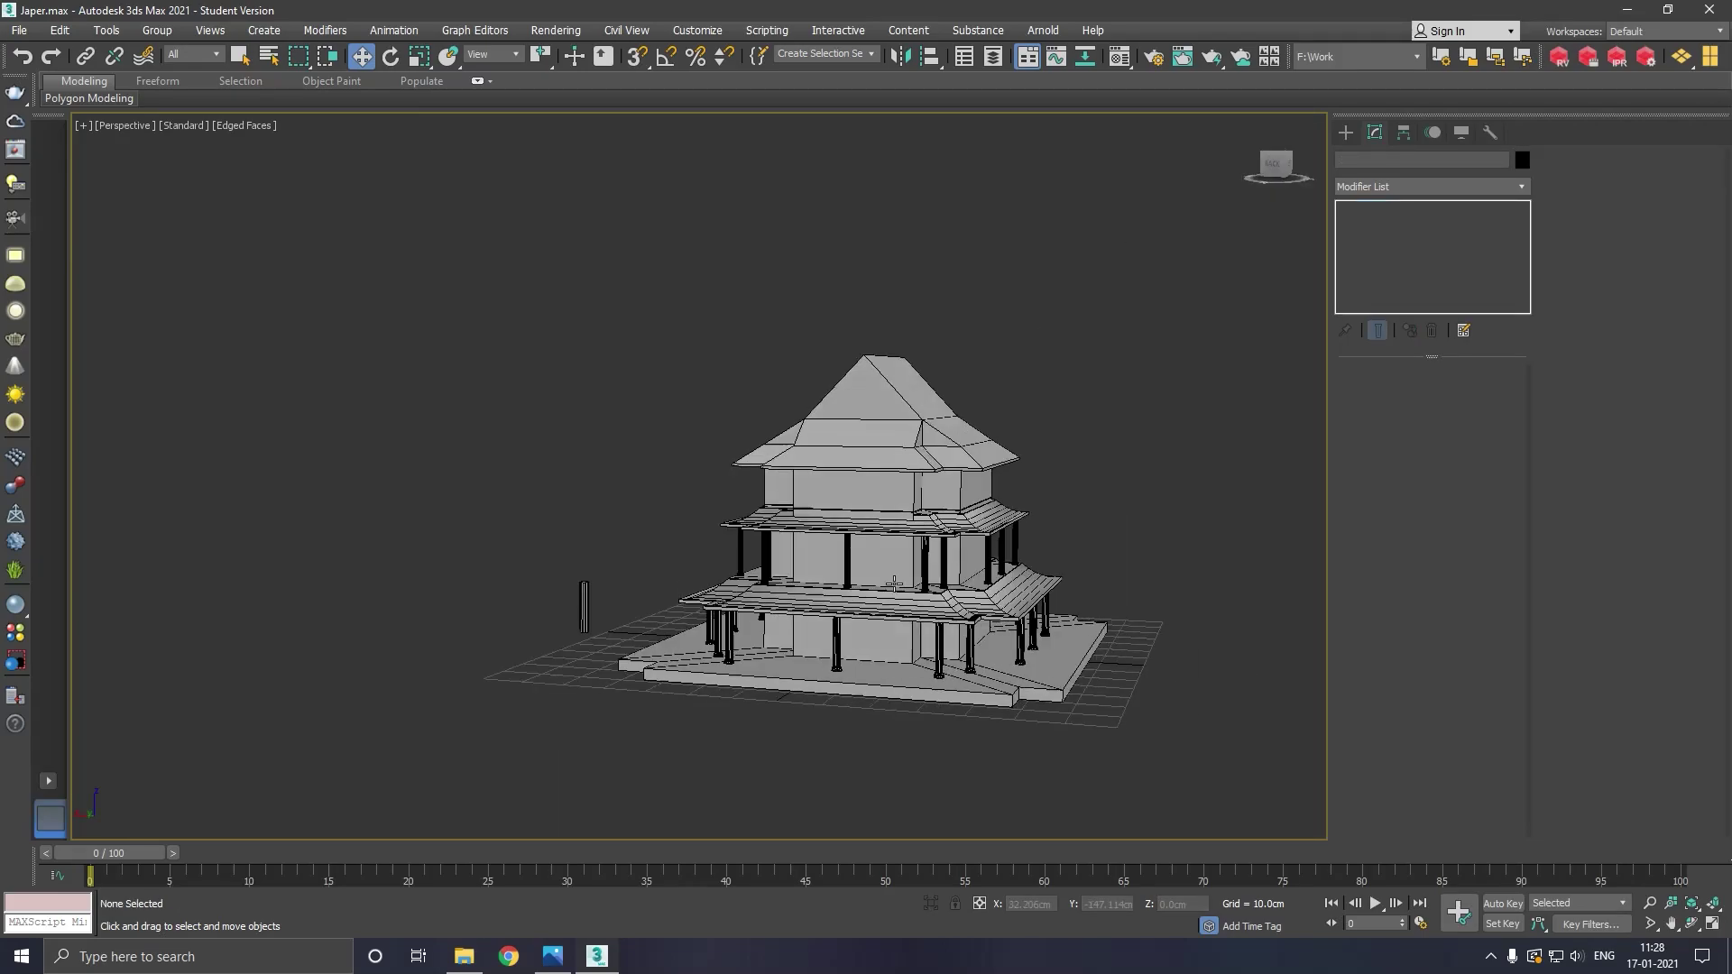
mouse_move(893, 584)
middle_mouse_down()
mouse_move(694, 530)
mouse_move(920, 592)
mouse_move(420, 746)
middle_mouse_up()
left_click(695, 530)
scroll(715, 576, "up", 2)
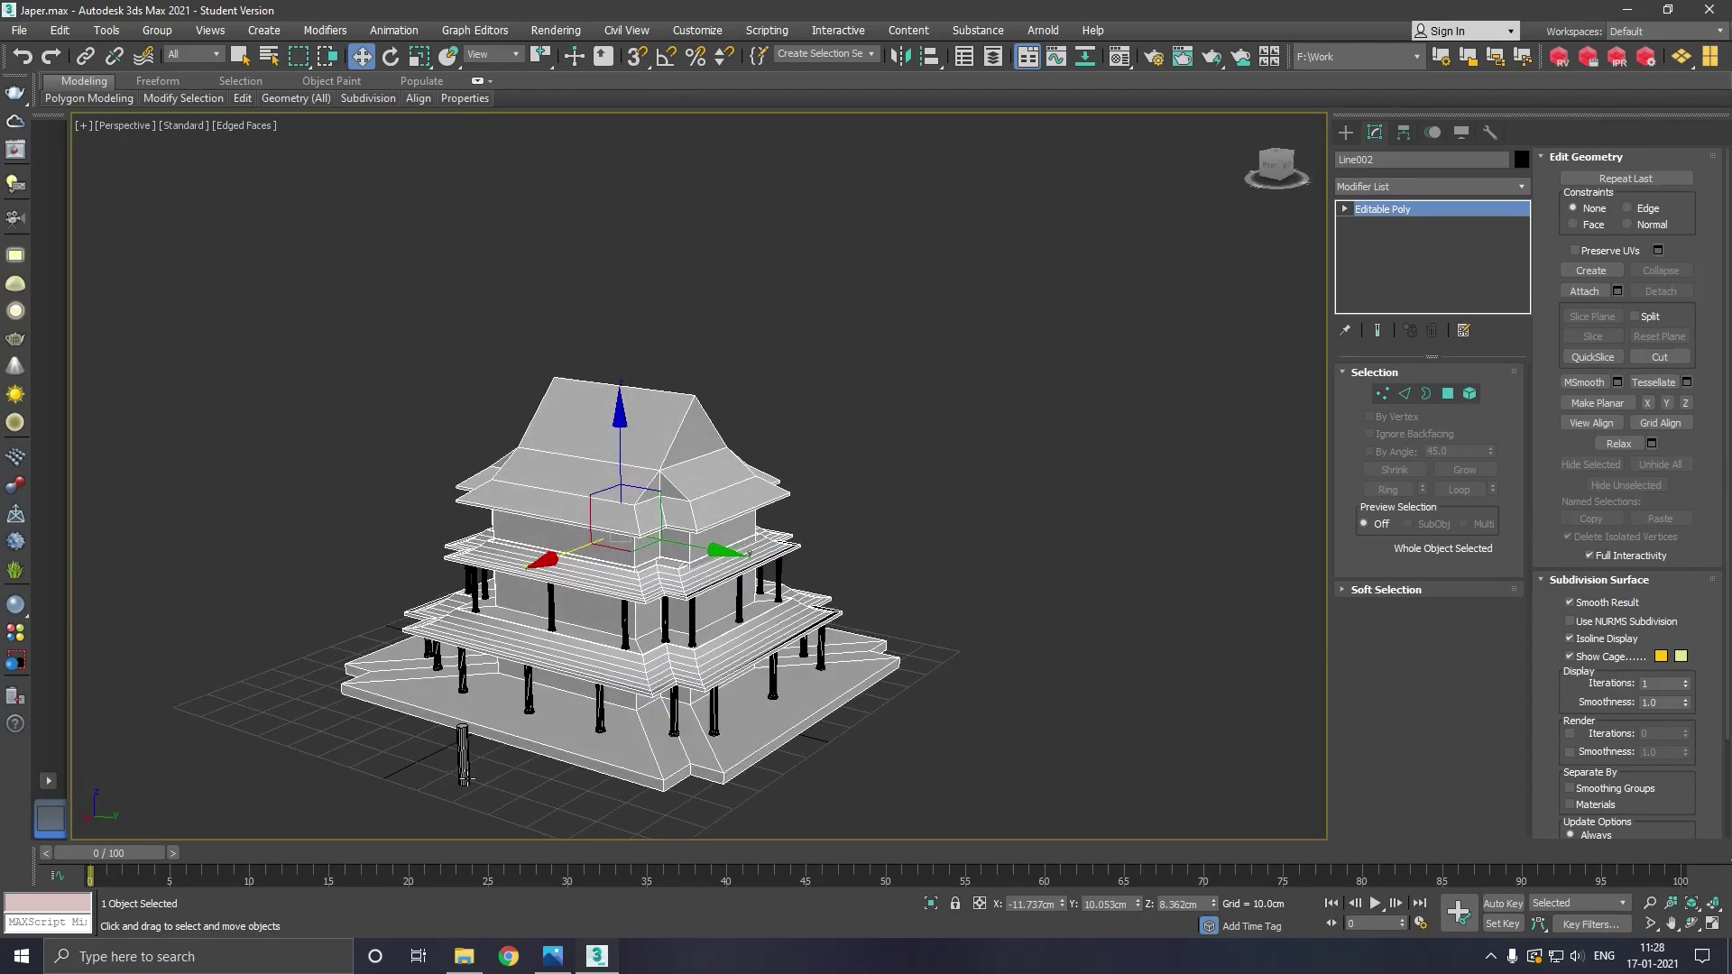
left_click(463, 765)
key("Delete")
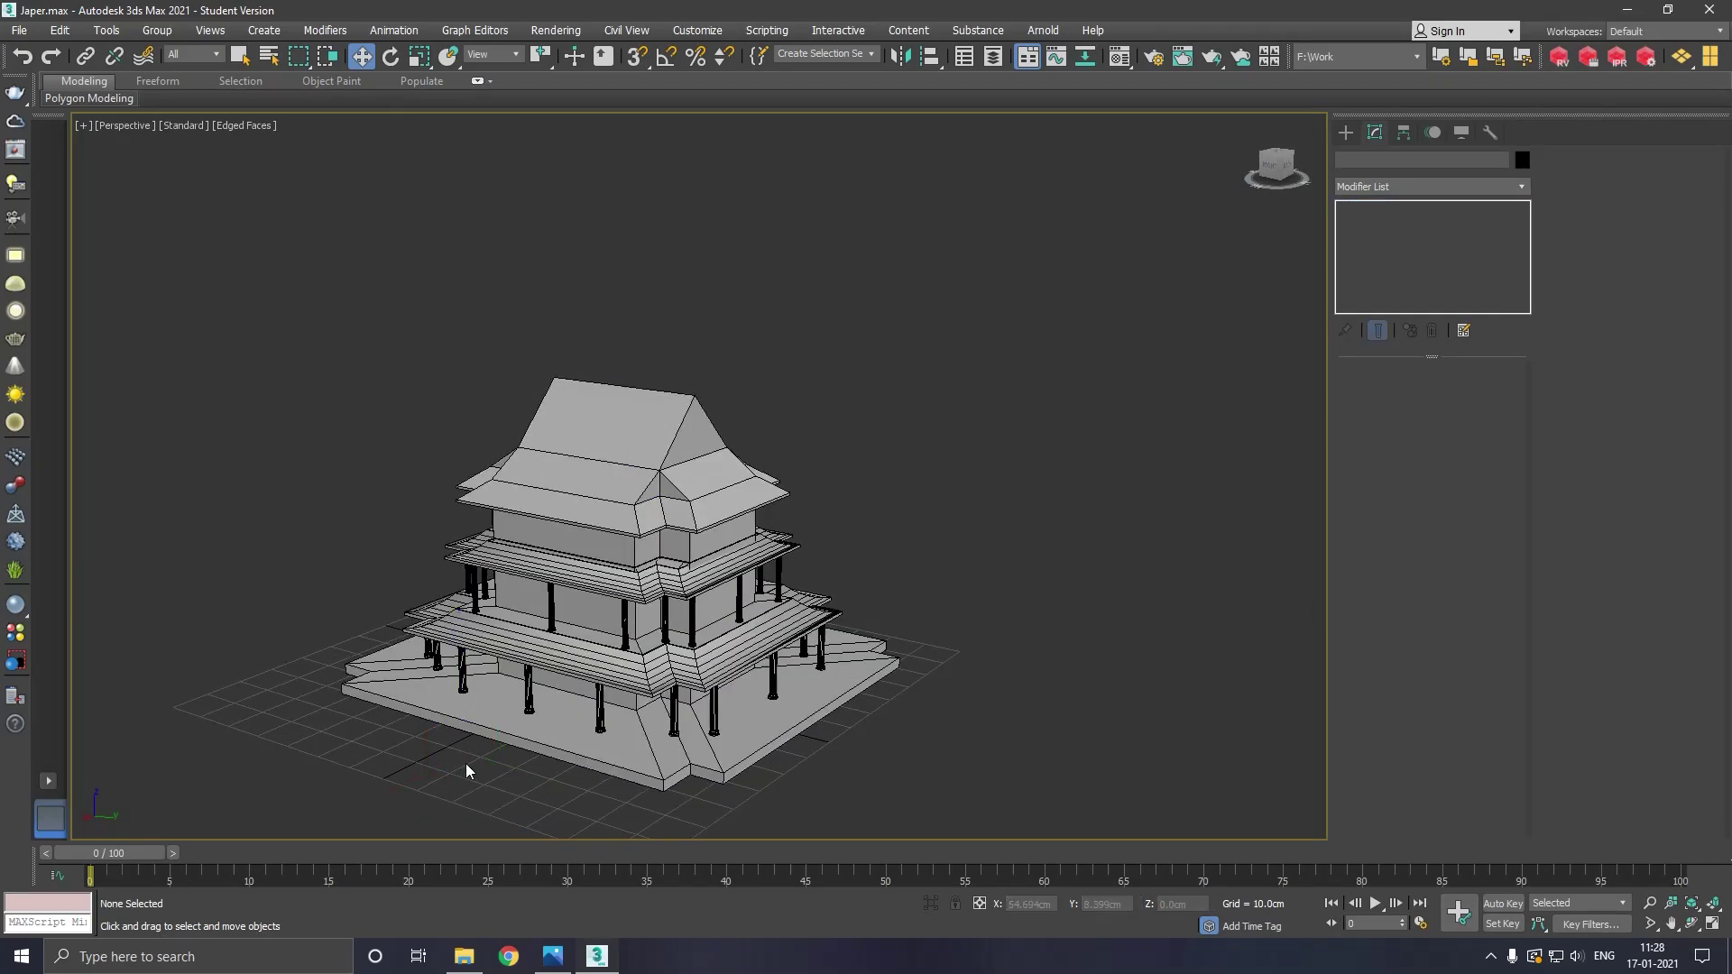
middle_click_drag(466, 763, 542, 673)
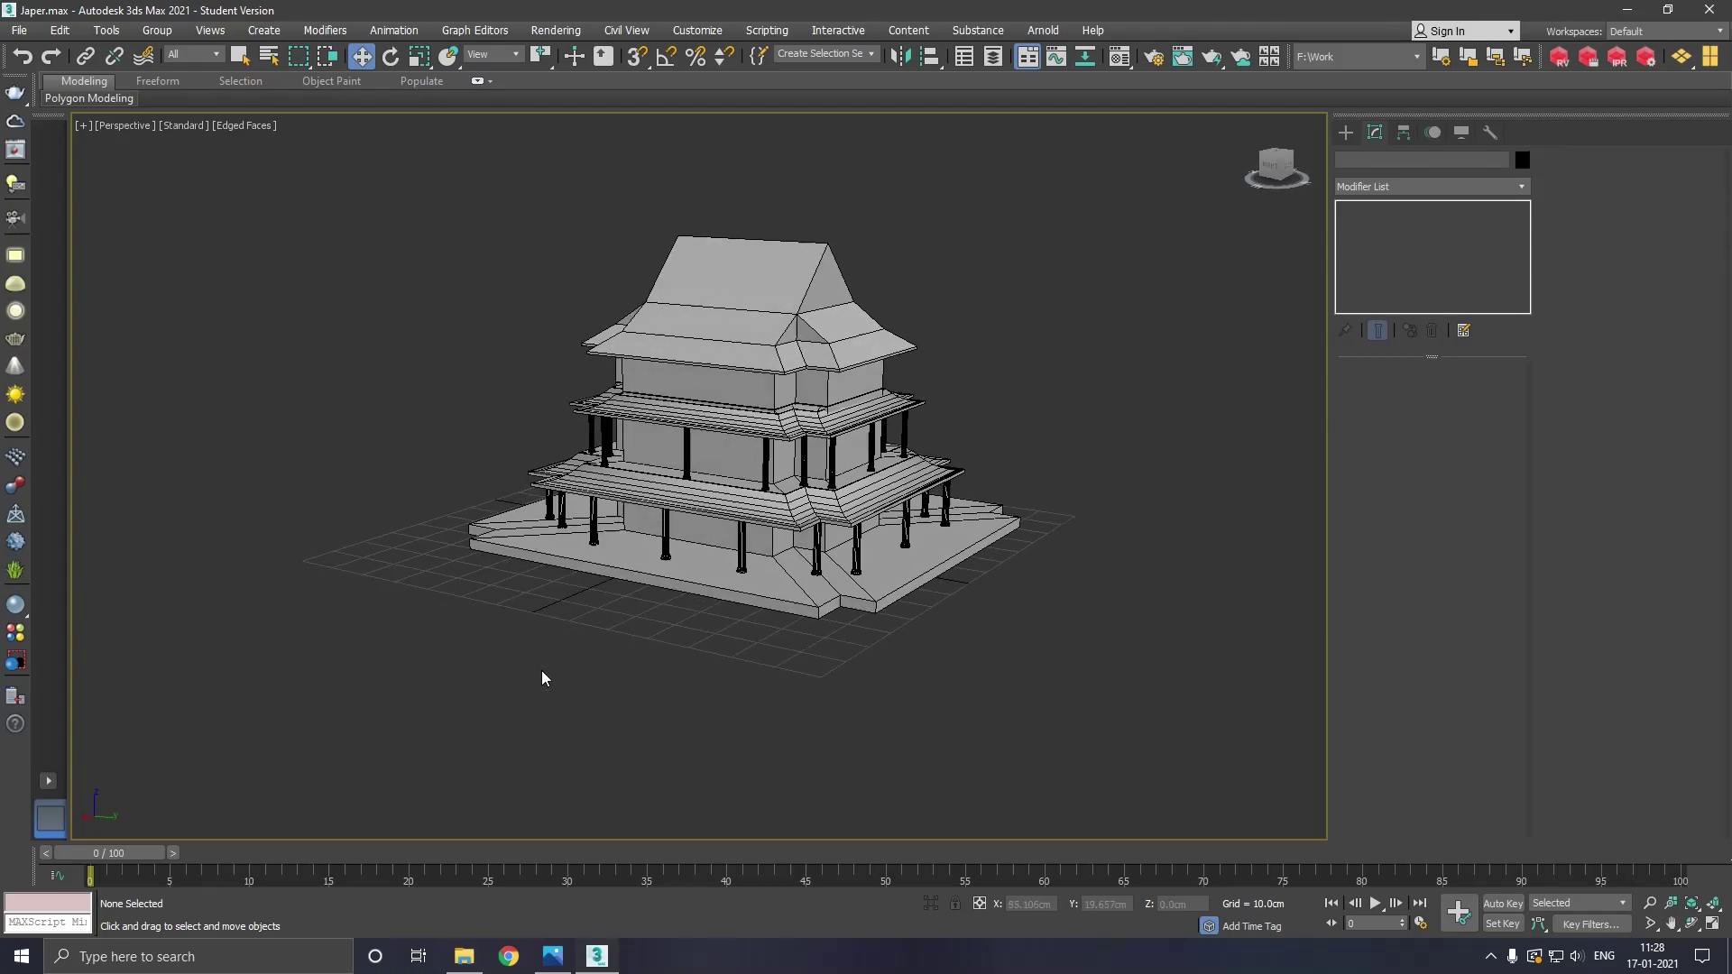
scroll(732, 583, "up", 5)
Select the long front strip polygons of the temple base in Polygon mode
left_click(801, 669)
scroll(754, 731, "down", 2)
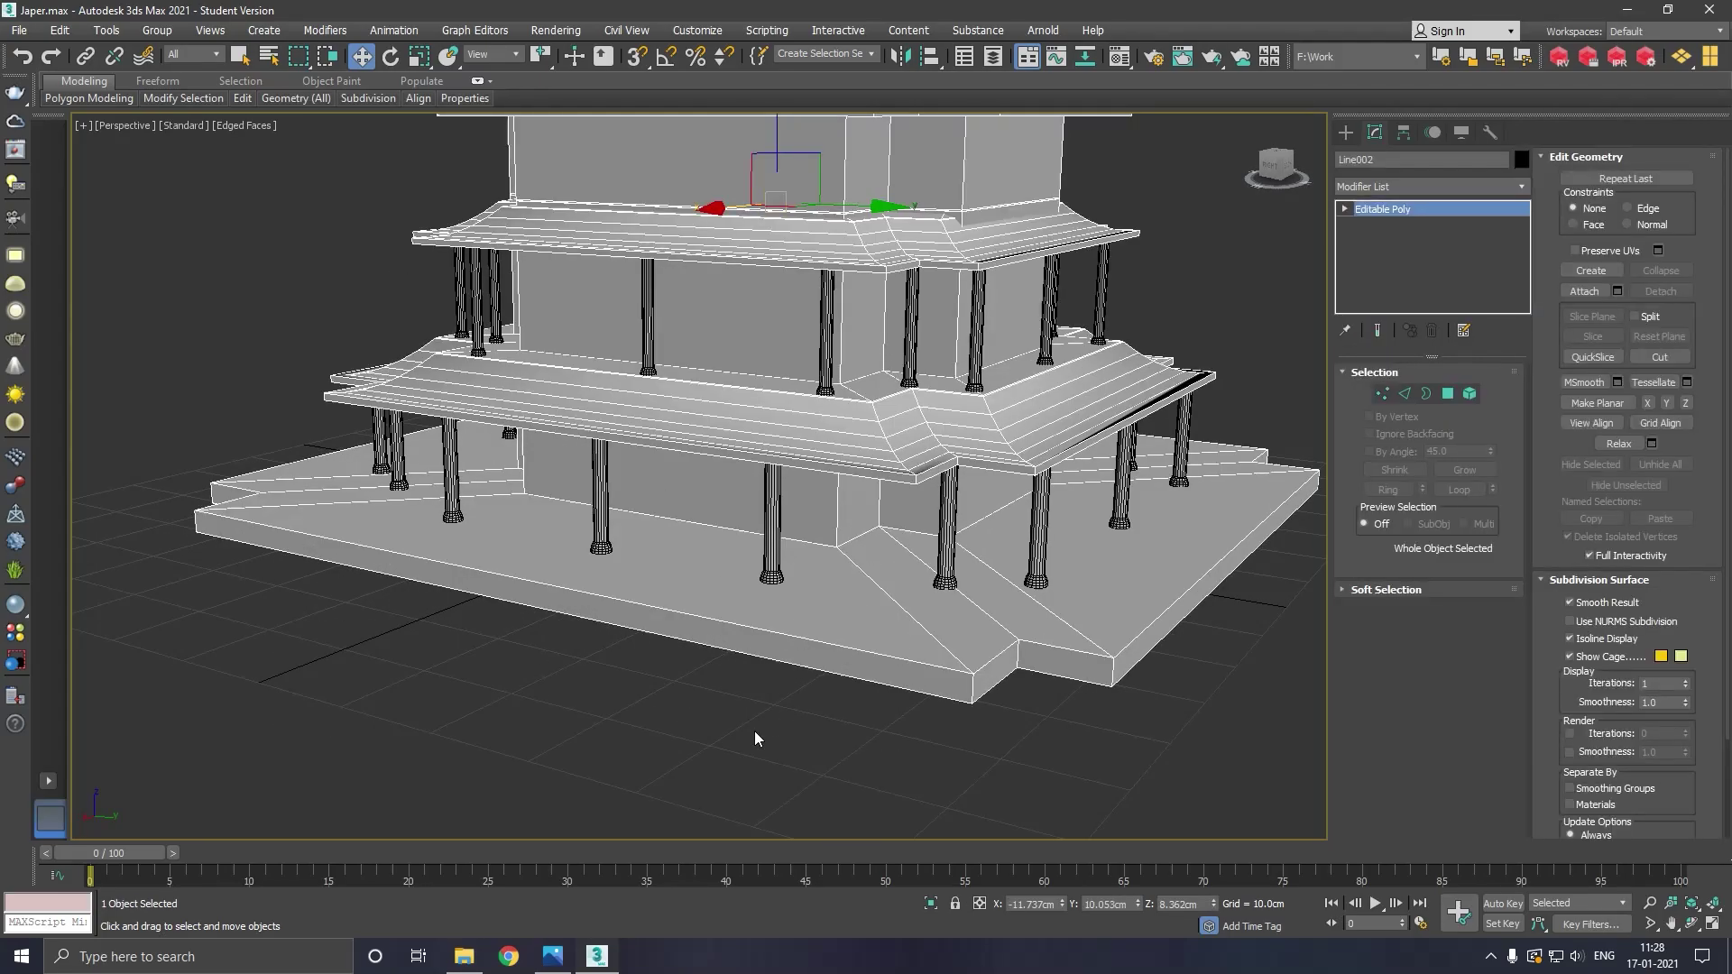
scroll(748, 765, "down", 3)
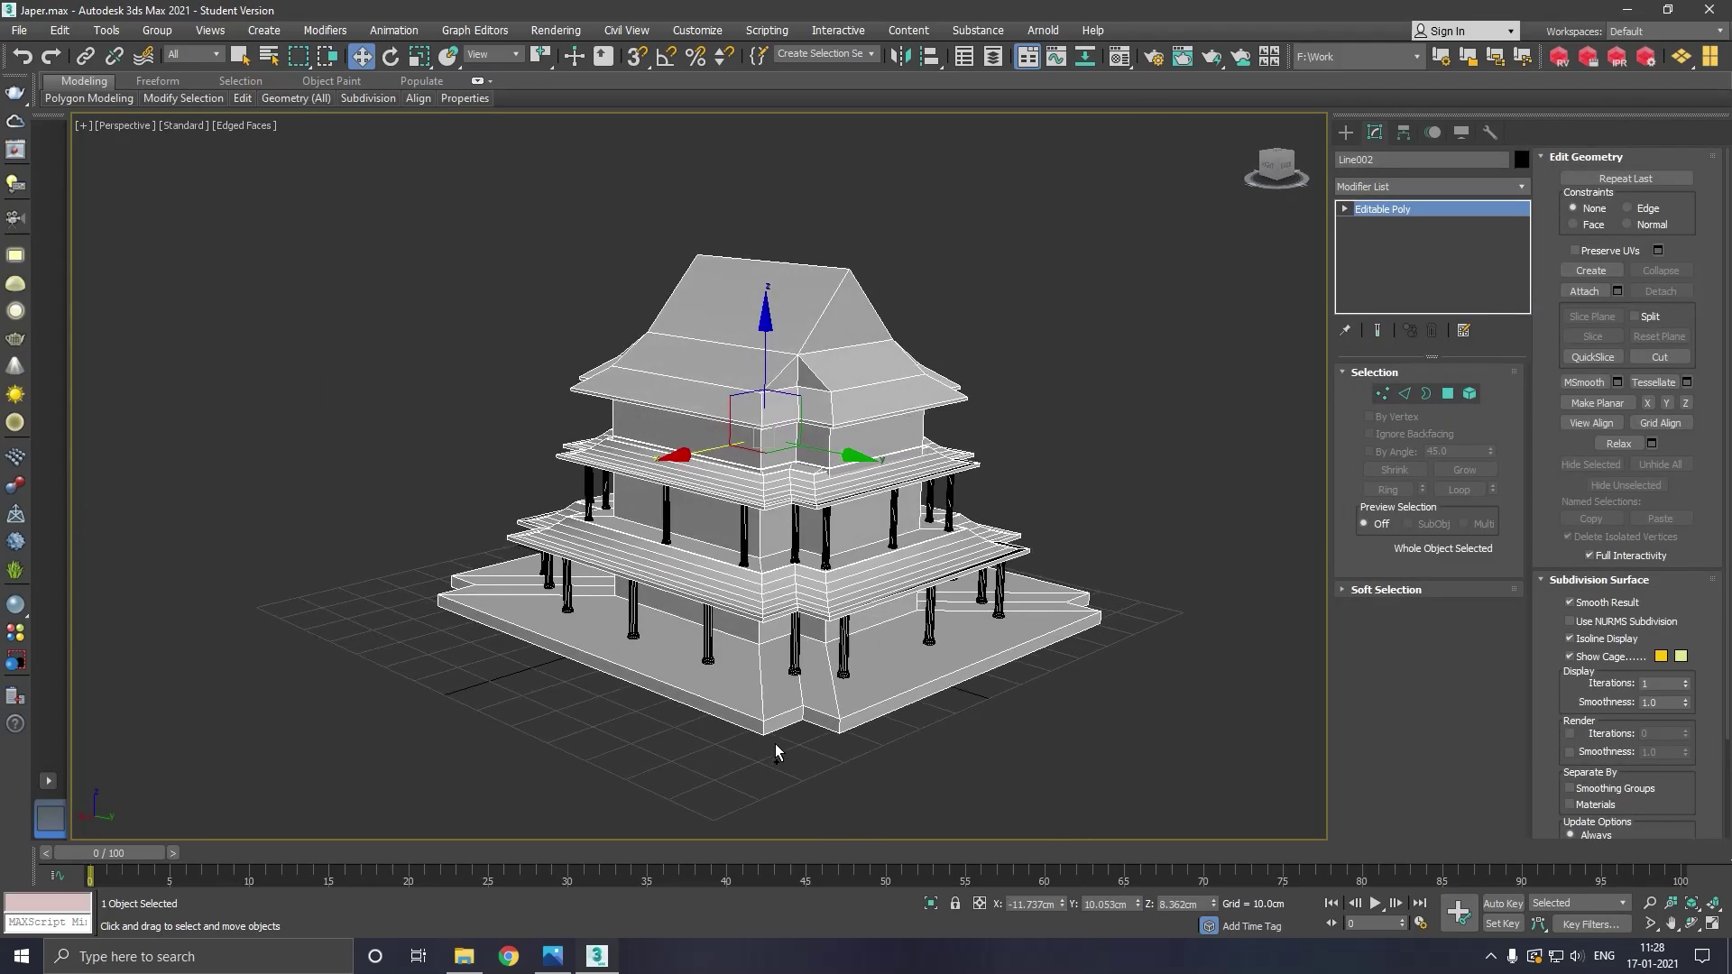
scroll(775, 750, "up", 2)
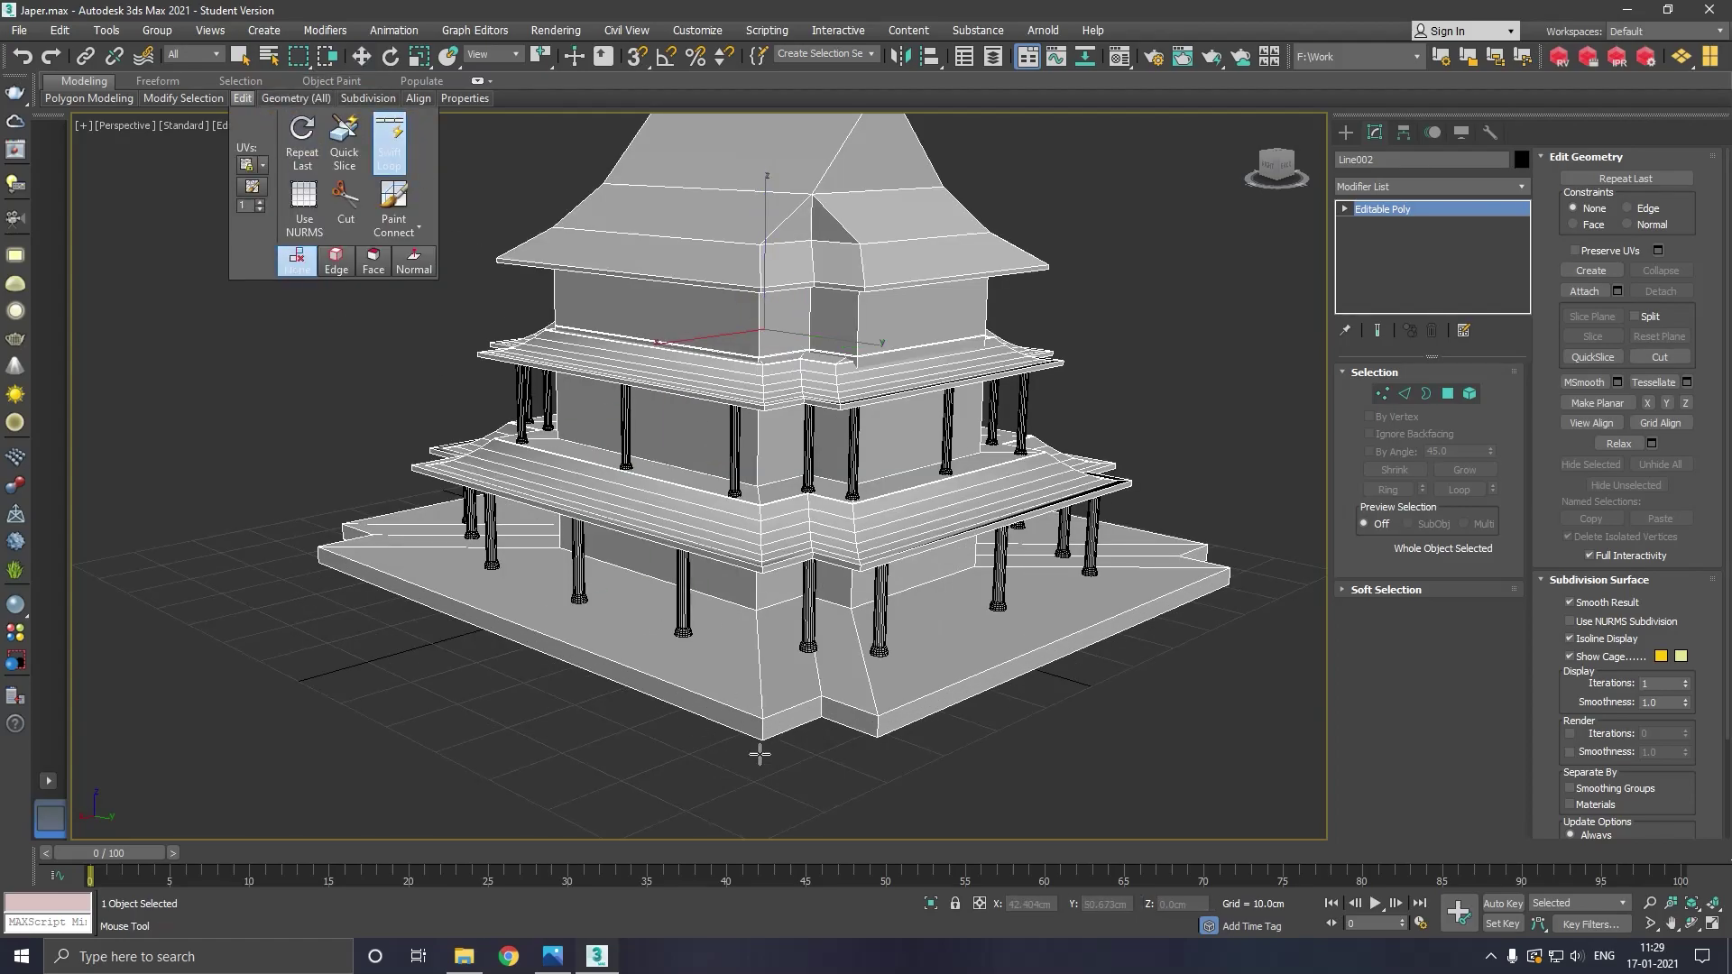
scroll(768, 751, "up", 5)
key("w")
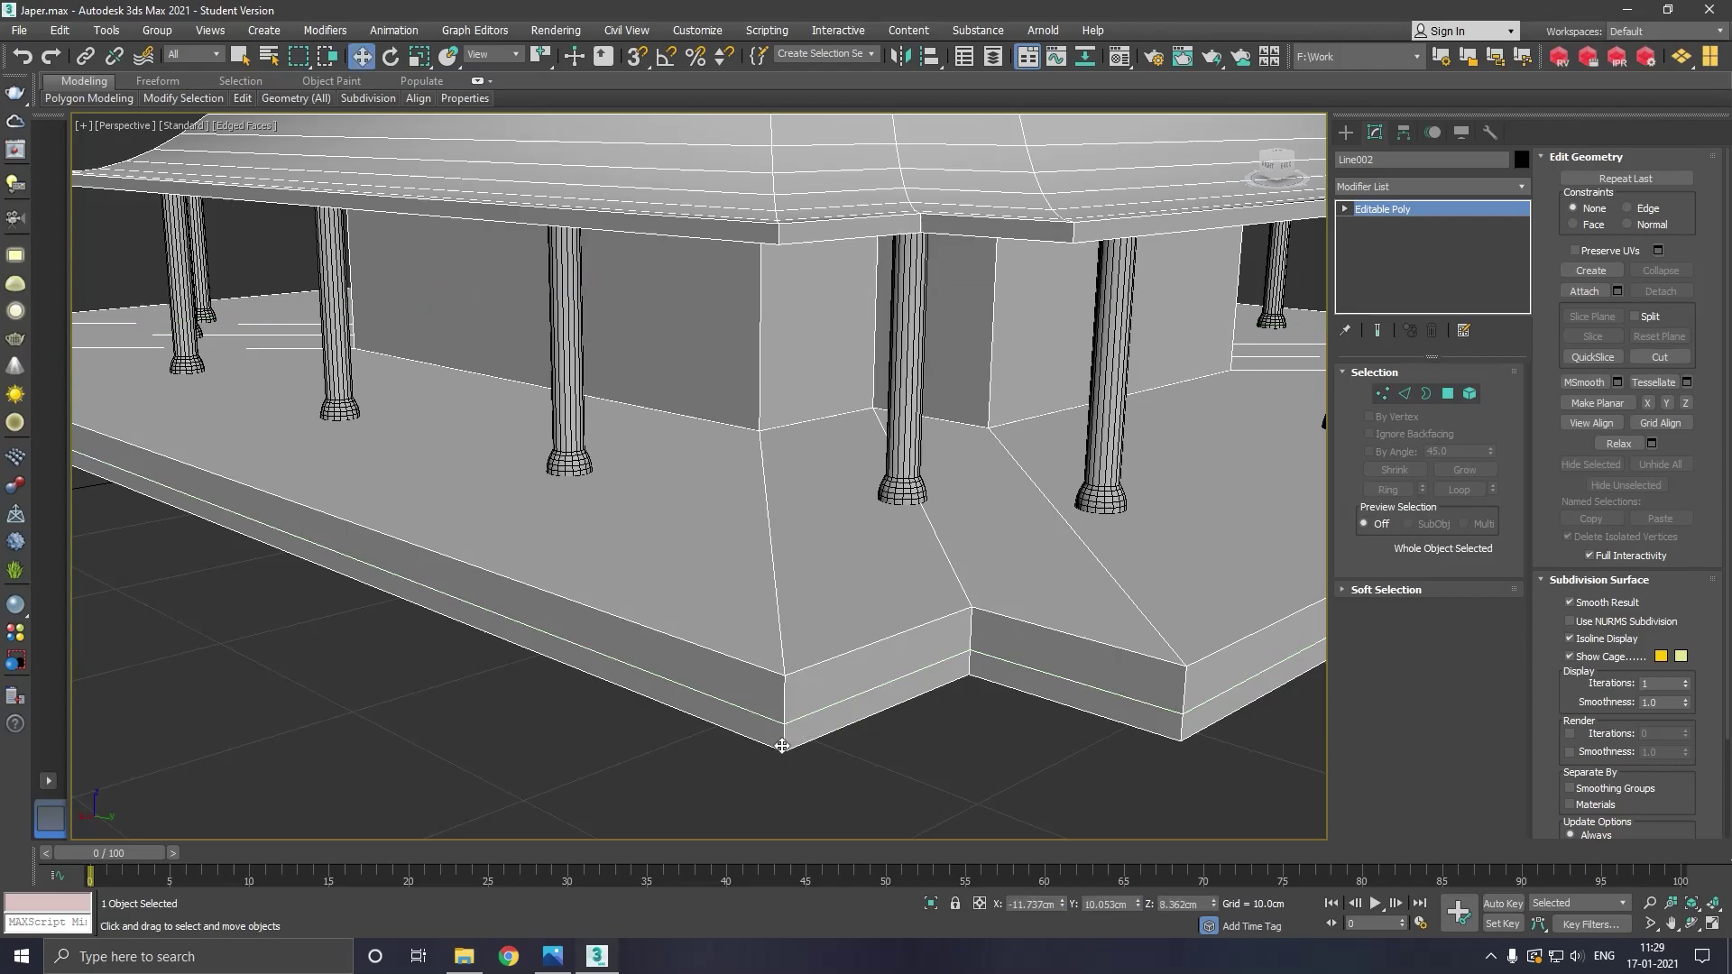
left_click(1448, 393)
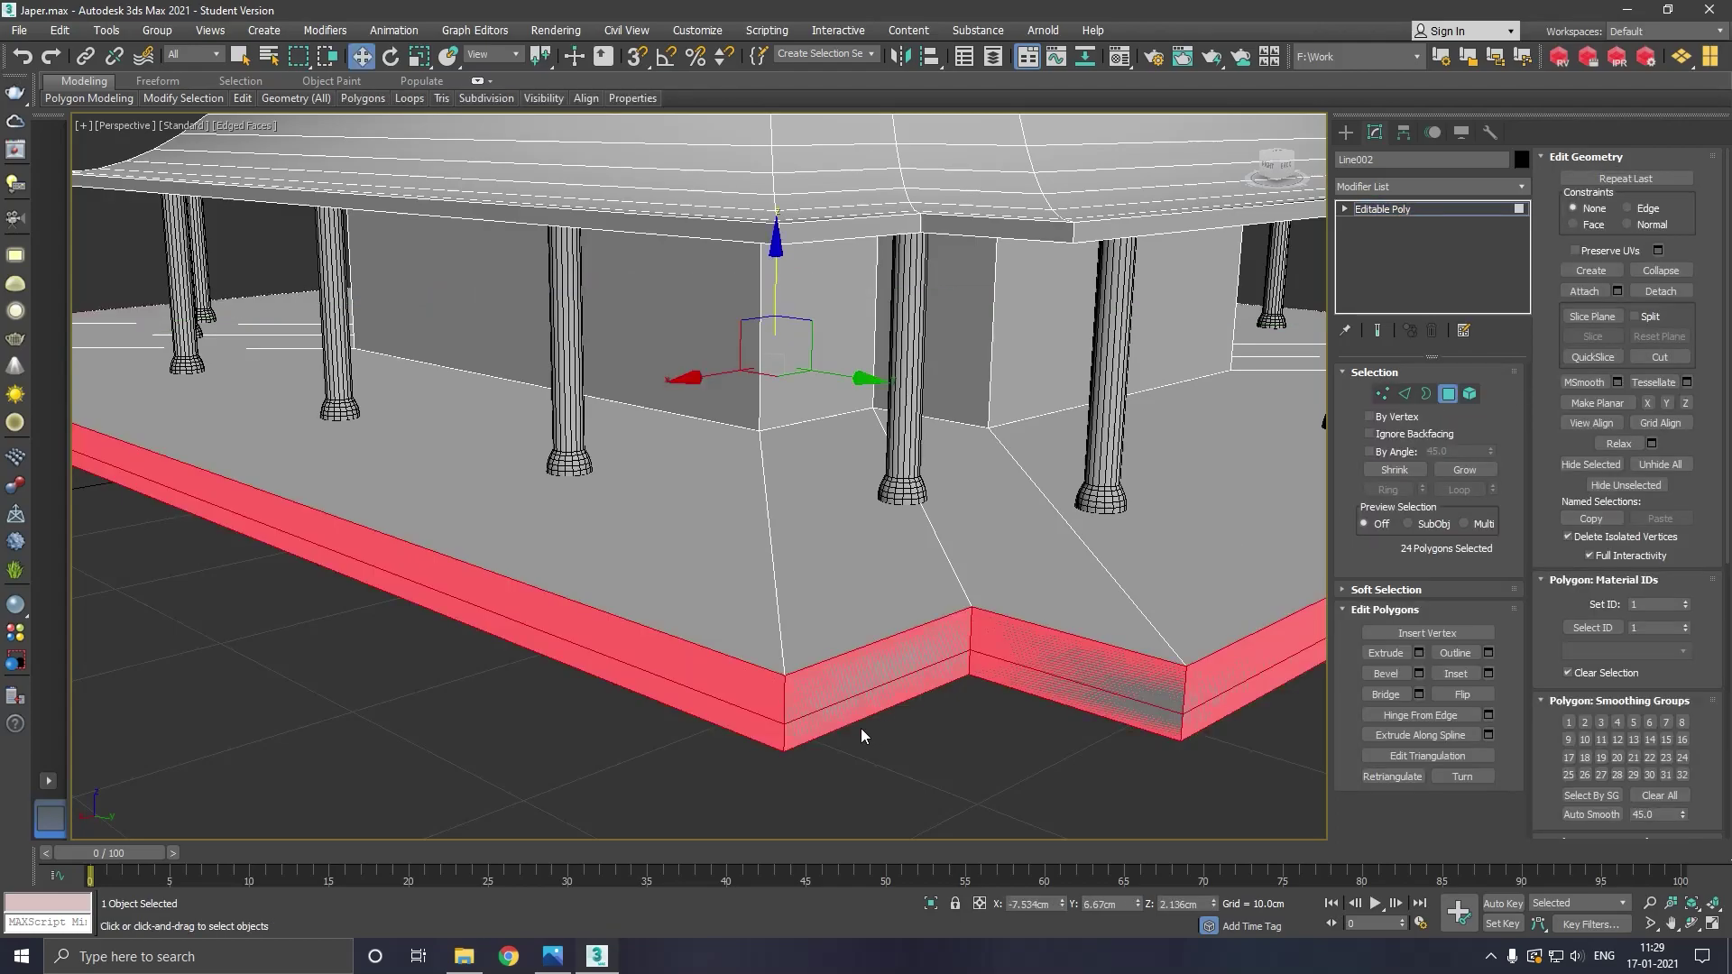
left_click(774, 731)
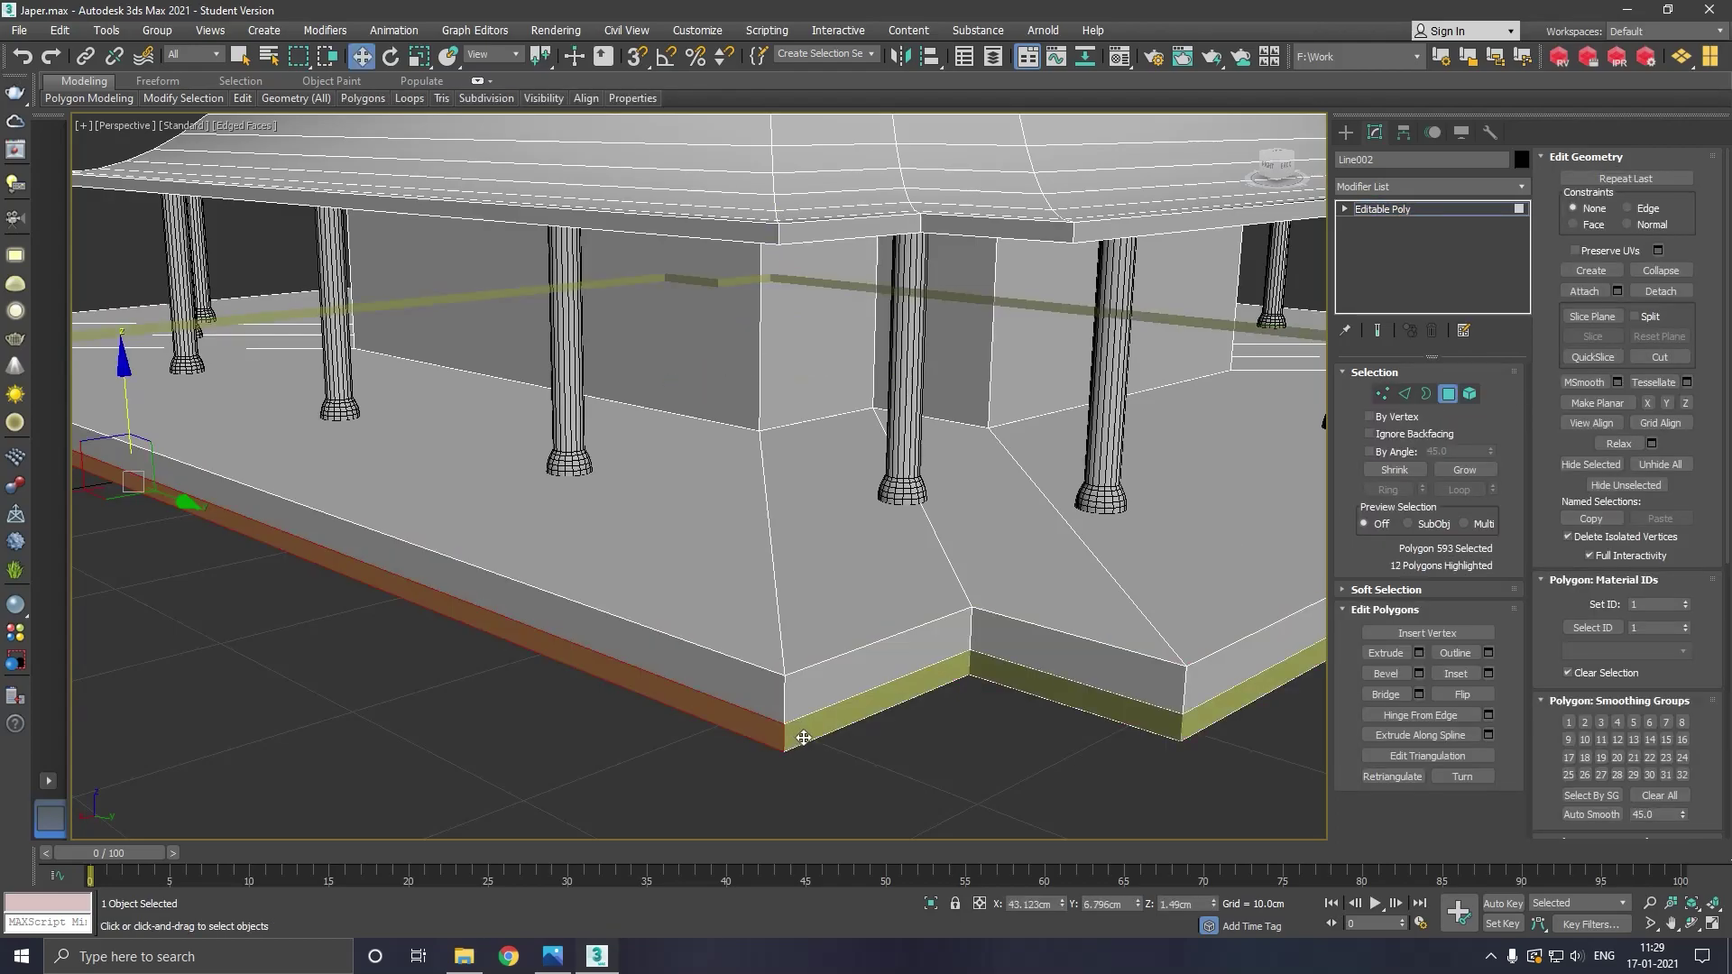
Extrude the base strip about 1.9 cm into a thin band and exit Polygon mode
left_click(1419, 653)
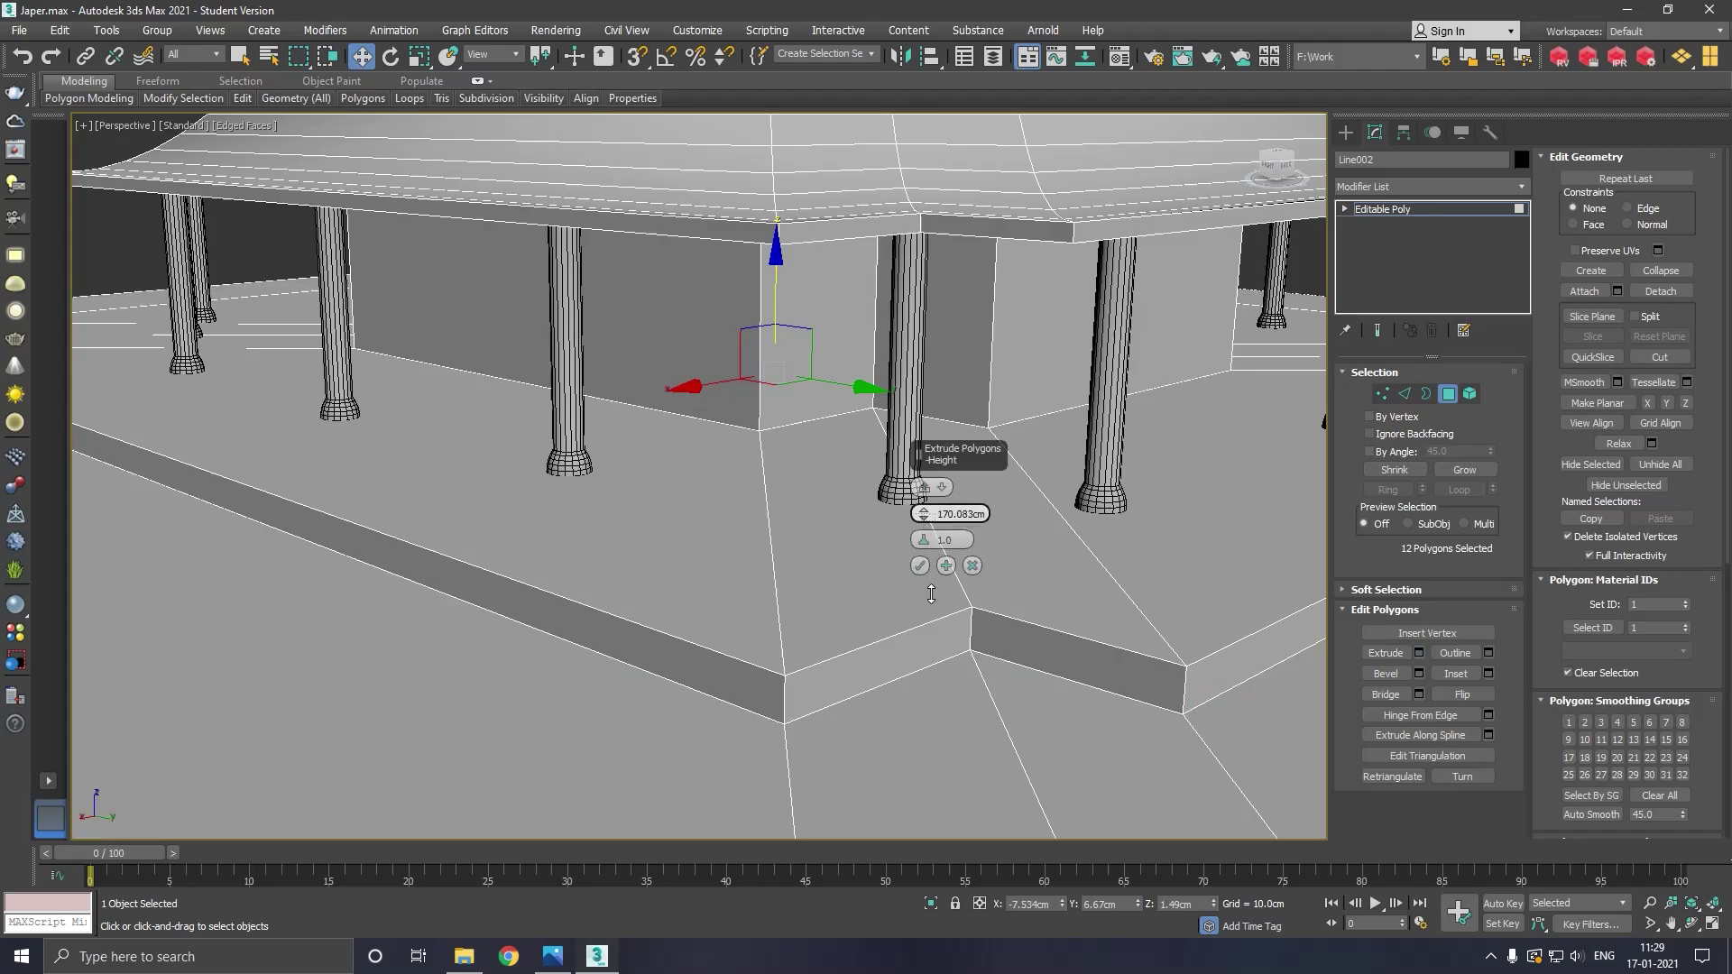
mouse_move(931, 594)
left_mouse_down()
mouse_move(947, 528)
mouse_move(922, 528)
mouse_move(896, 660)
left_mouse_up()
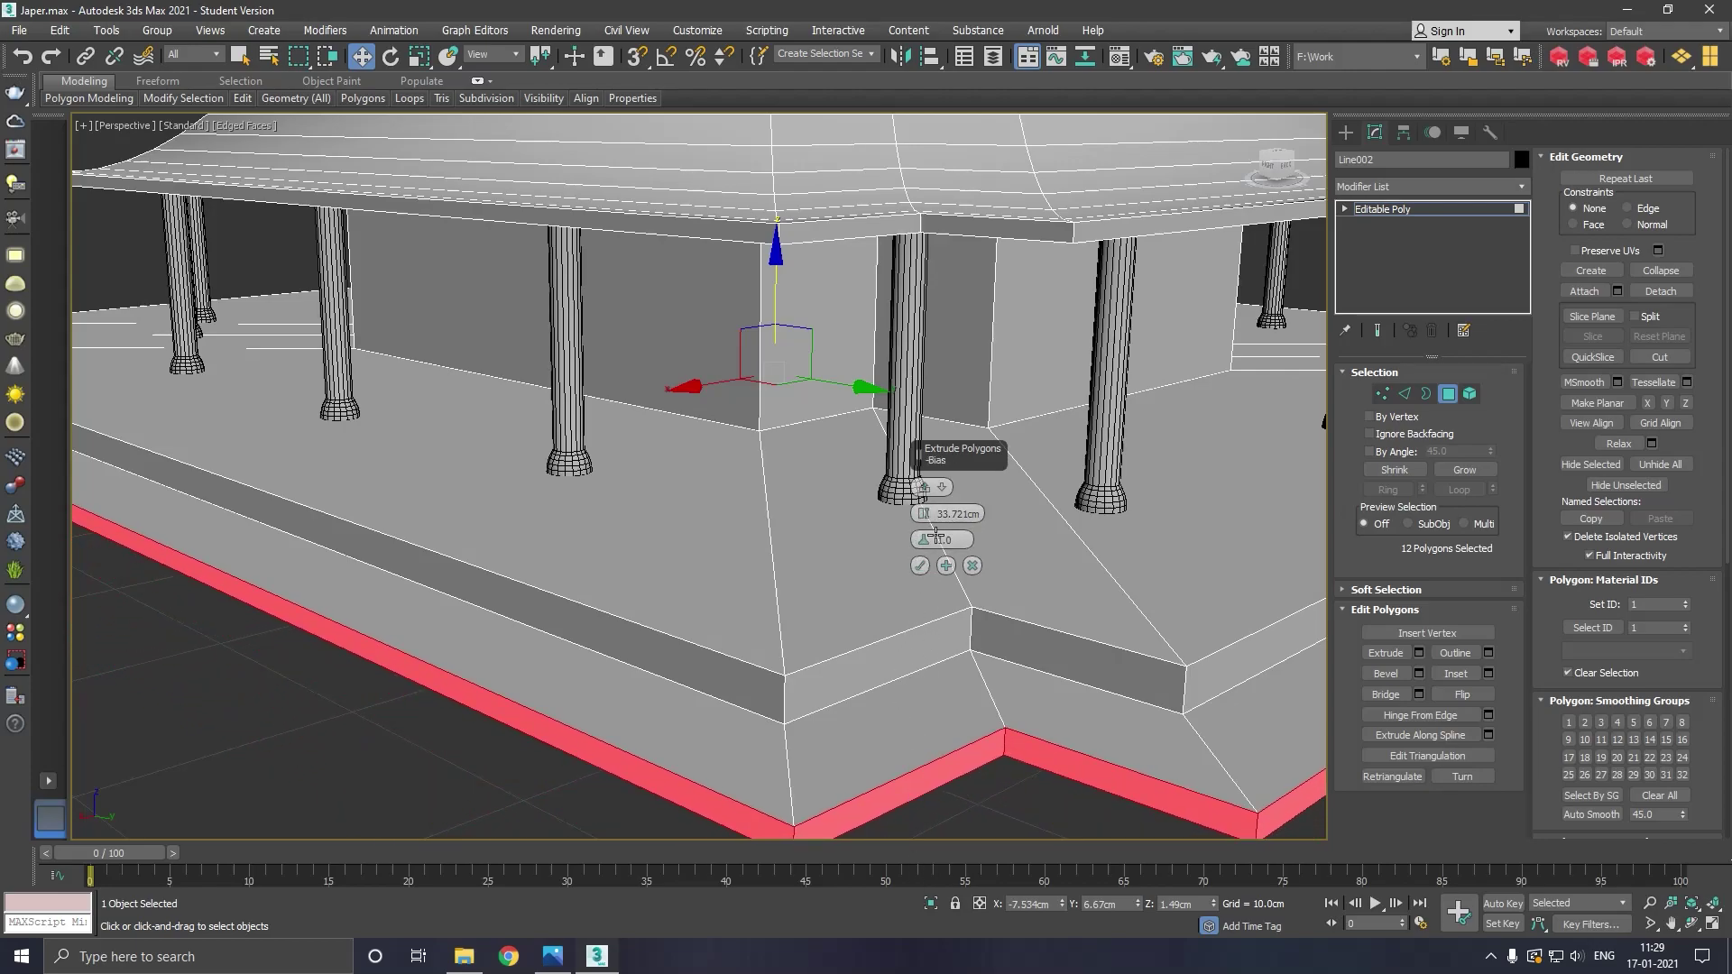
left_click_drag(924, 514, 923, 759)
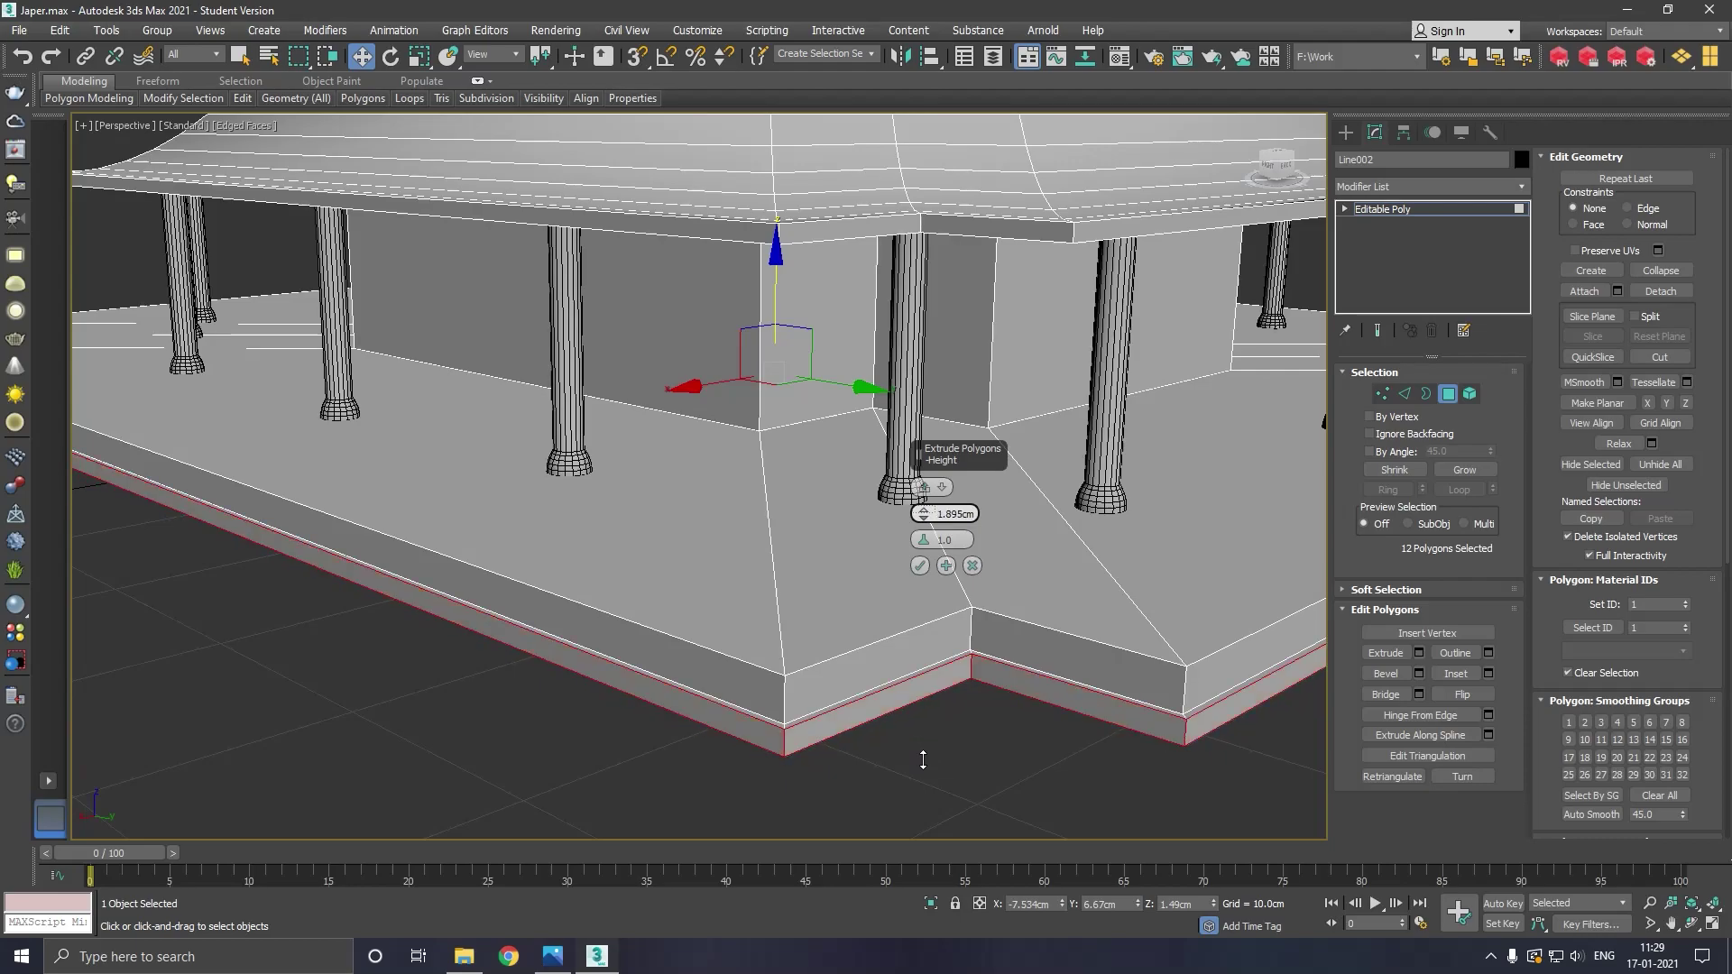
left_click(920, 568)
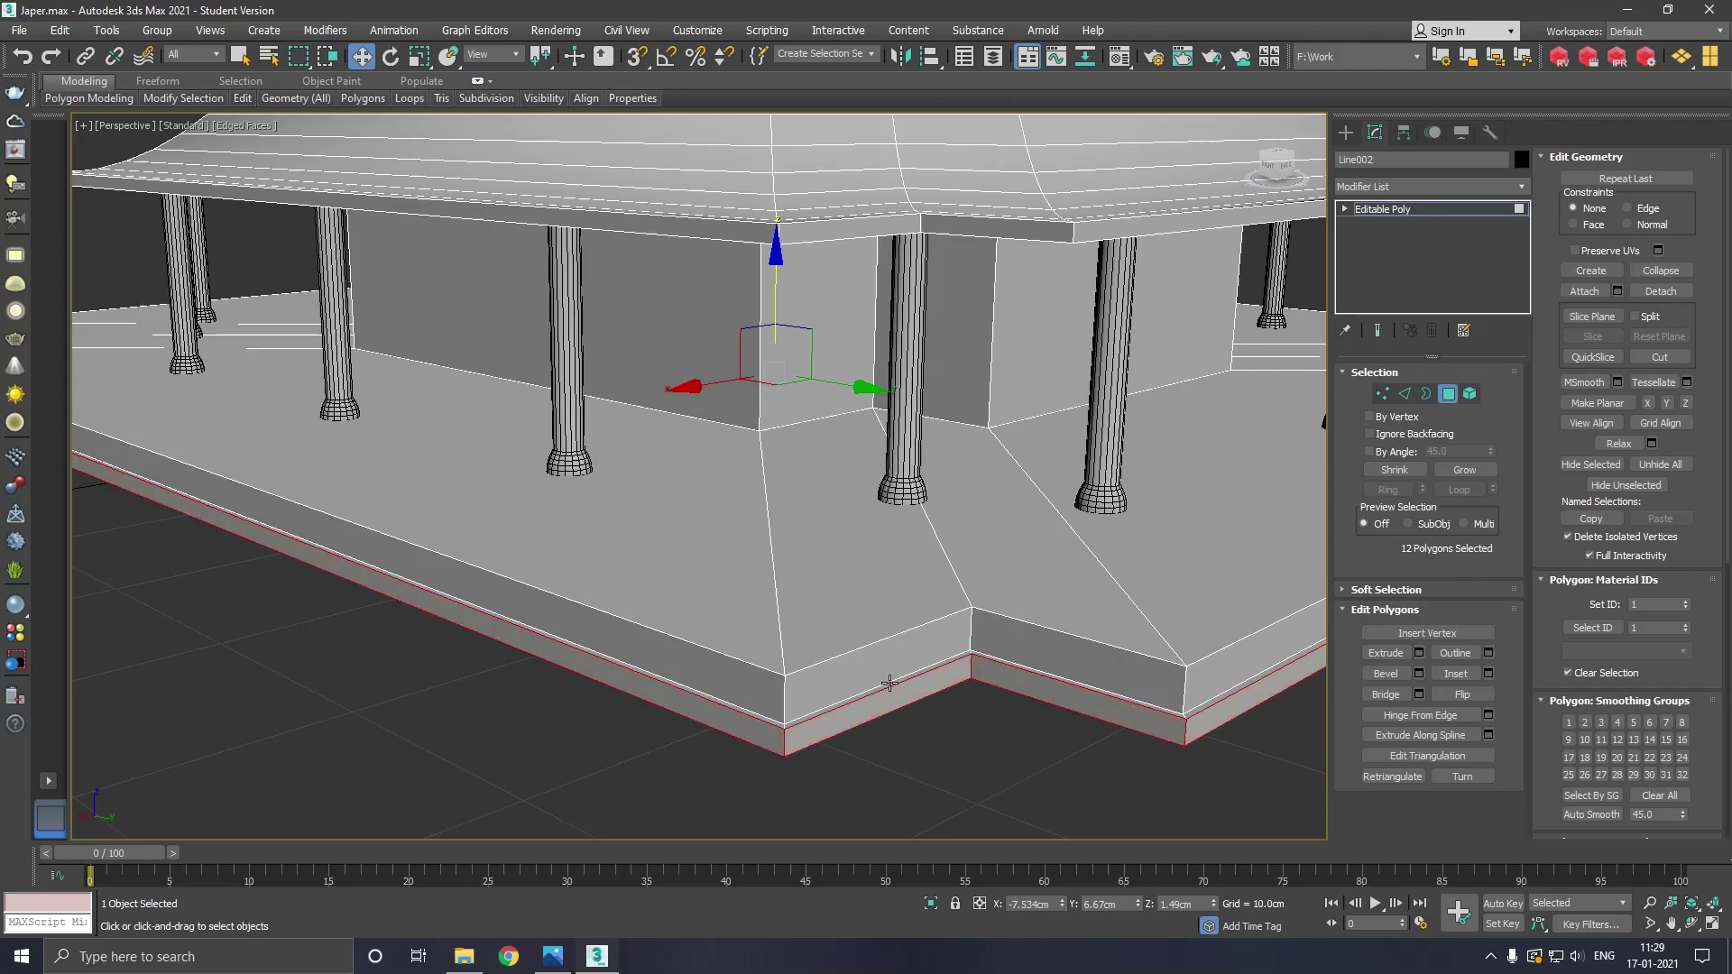
scroll(888, 683, "down", 4)
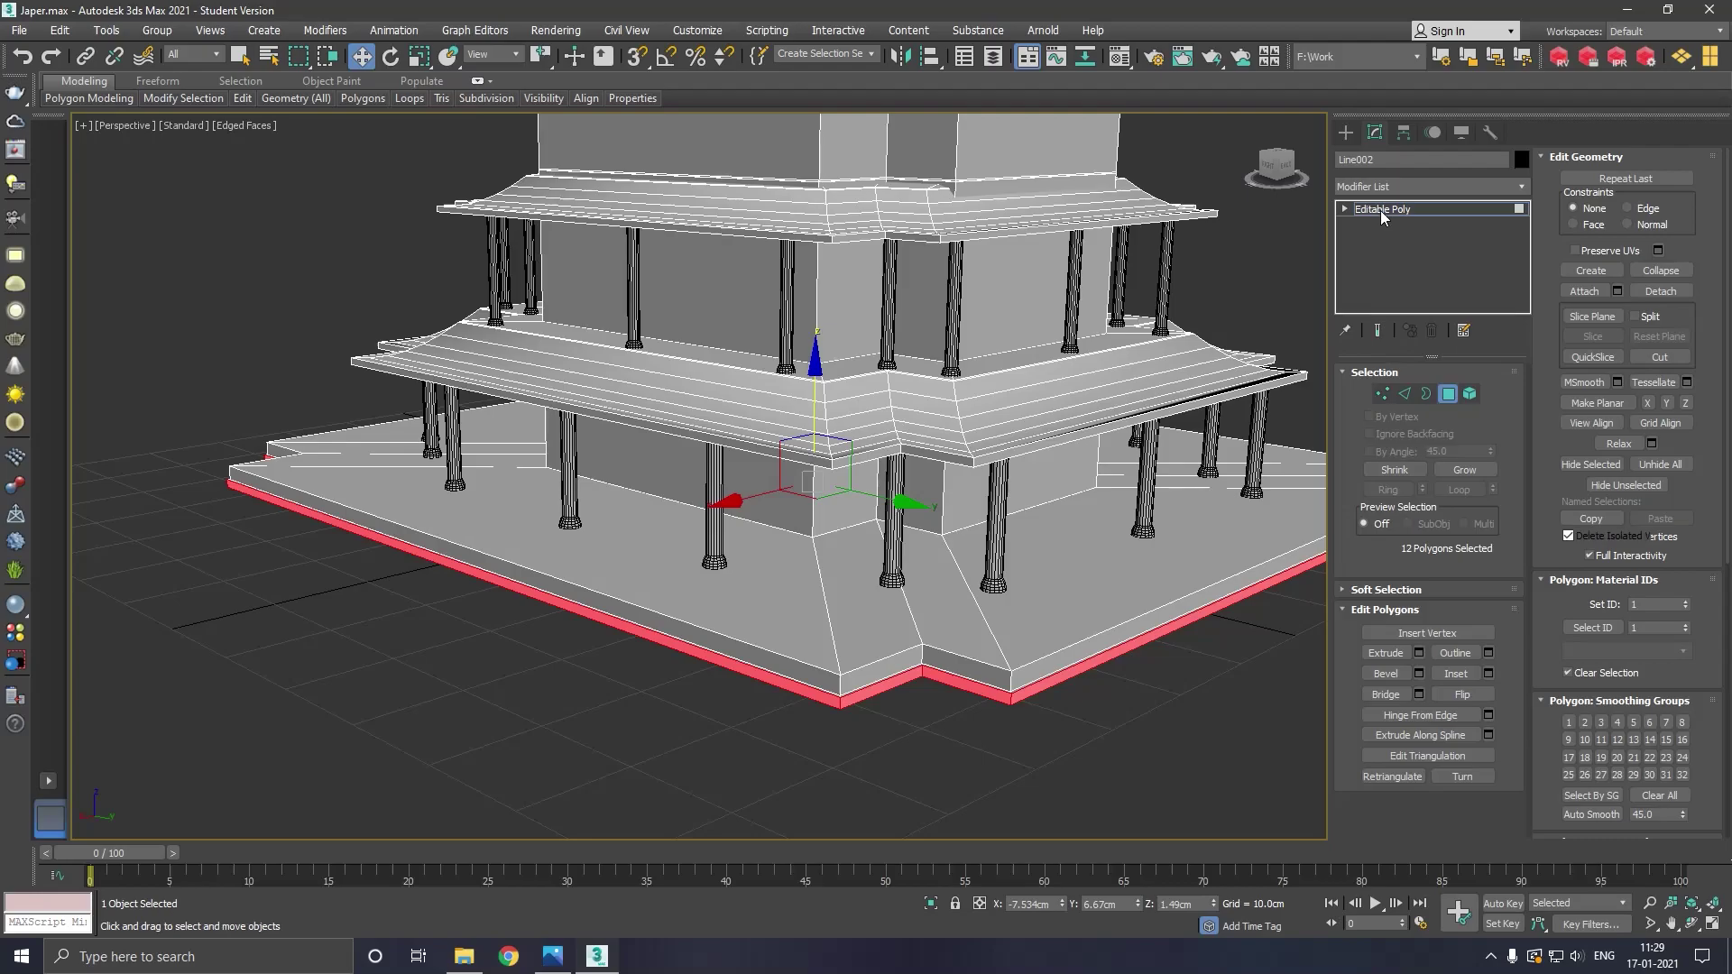
left_click(1381, 210)
left_click(949, 735)
scroll(872, 736, "down", 5)
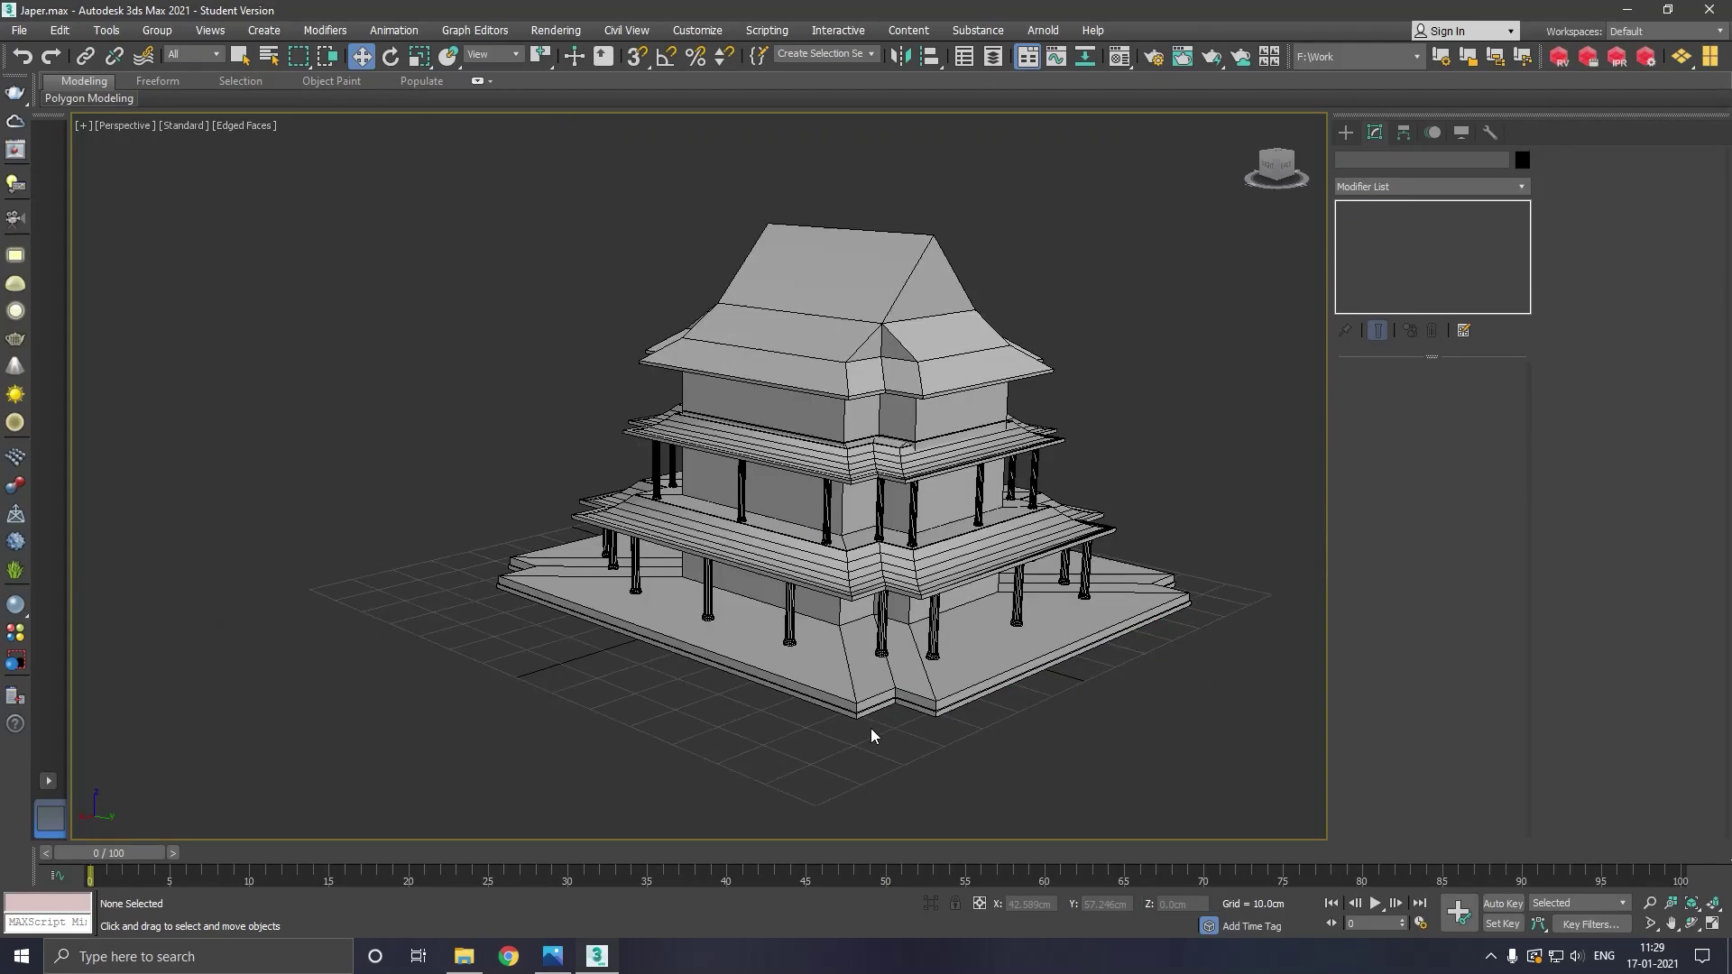
Pick a bottom polygon on the platform's underside
left_click(853, 680)
middle_click_drag(968, 702, 994, 727, "alt")
left_click(994, 727)
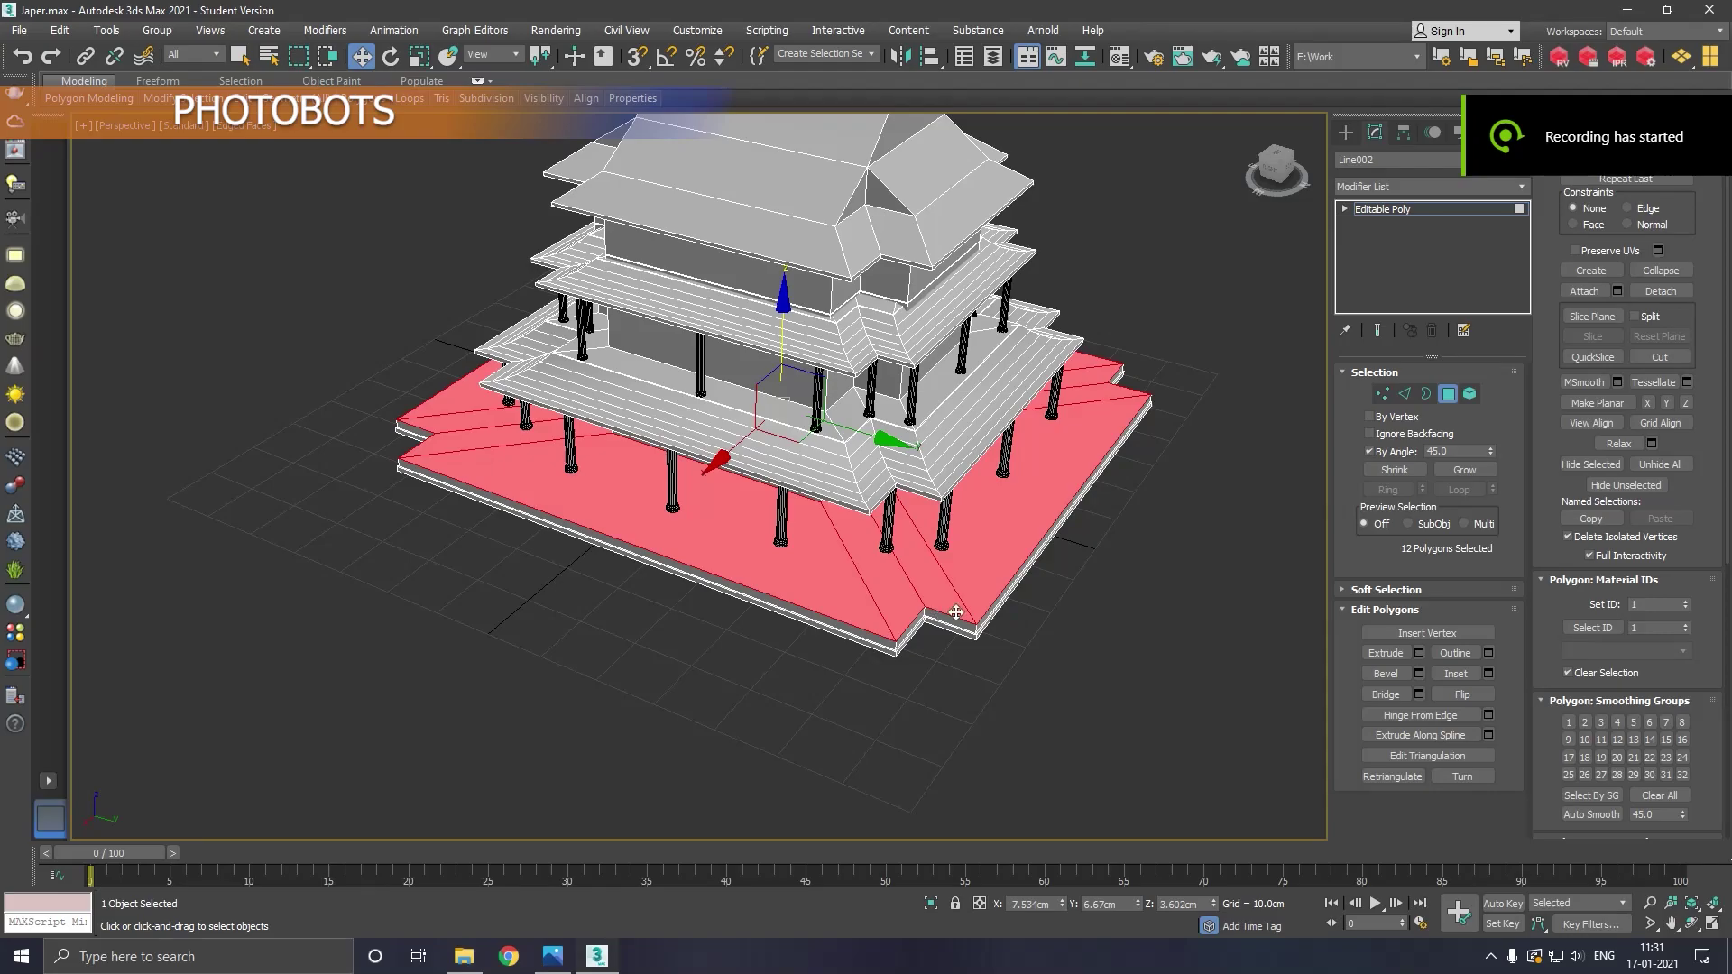
mouse_move(955, 613)
middle_mouse_down("alt")
mouse_move(993, 550)
mouse_move(991, 507)
middle_mouse_up("alt")
left_click(942, 388, "ctrl")
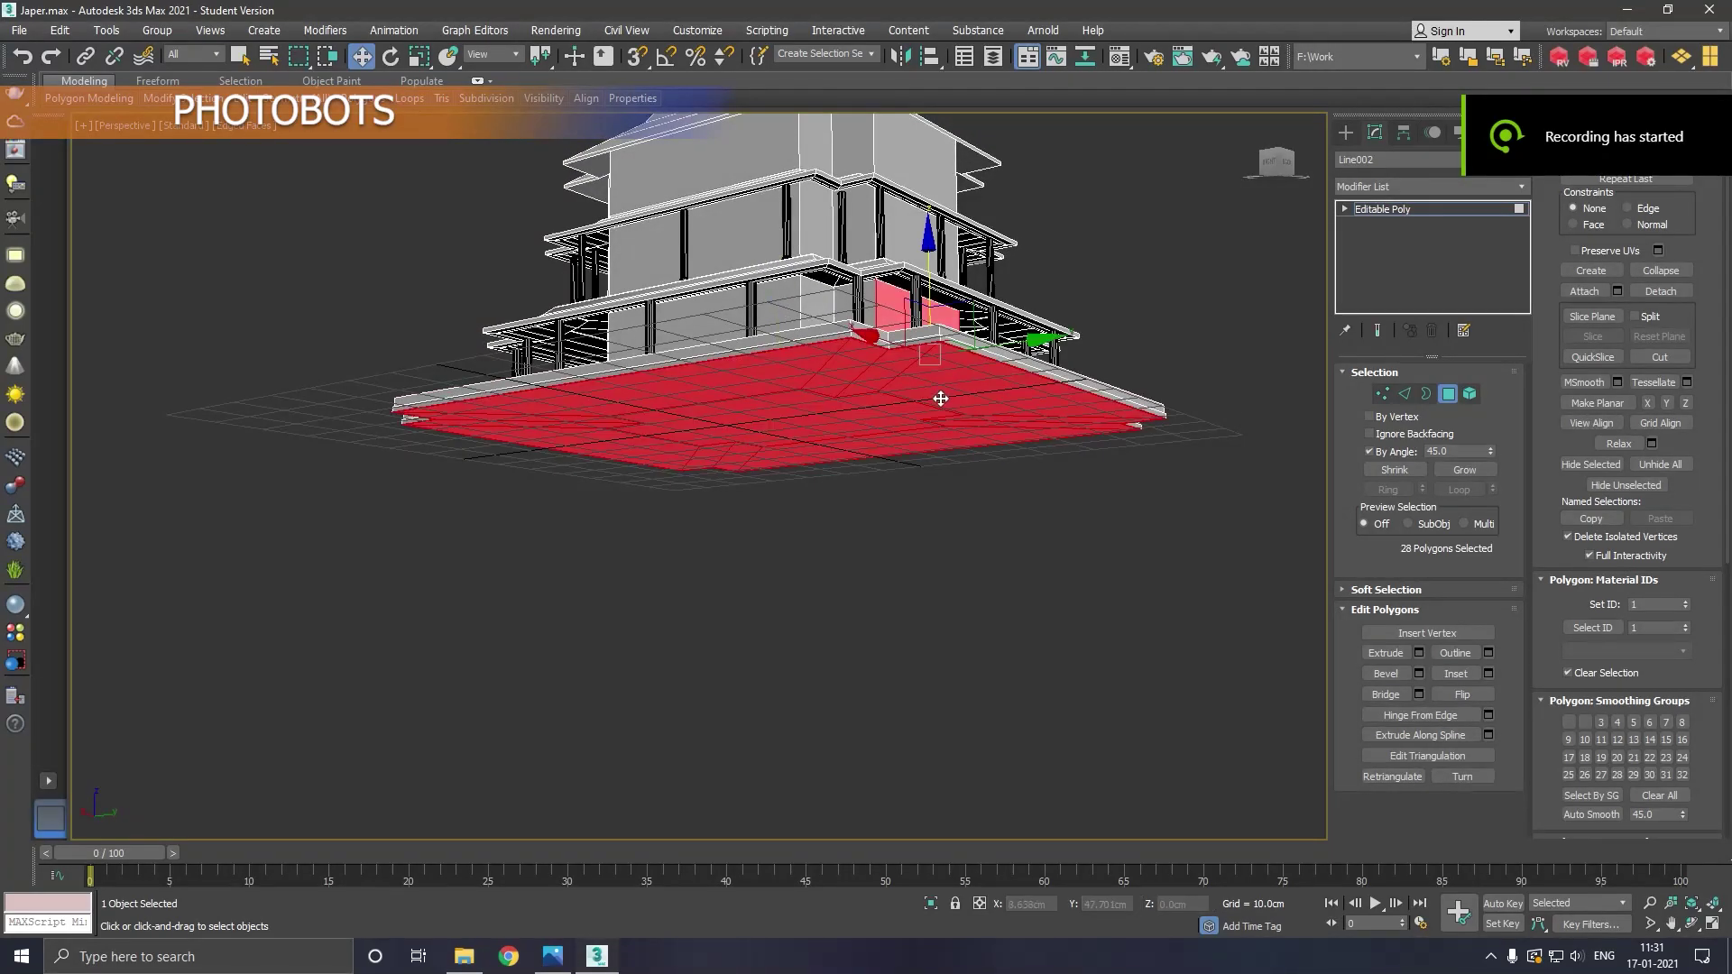
scroll(940, 356, "up", 3)
middle_click_drag(939, 387, 941, 342, "alt")
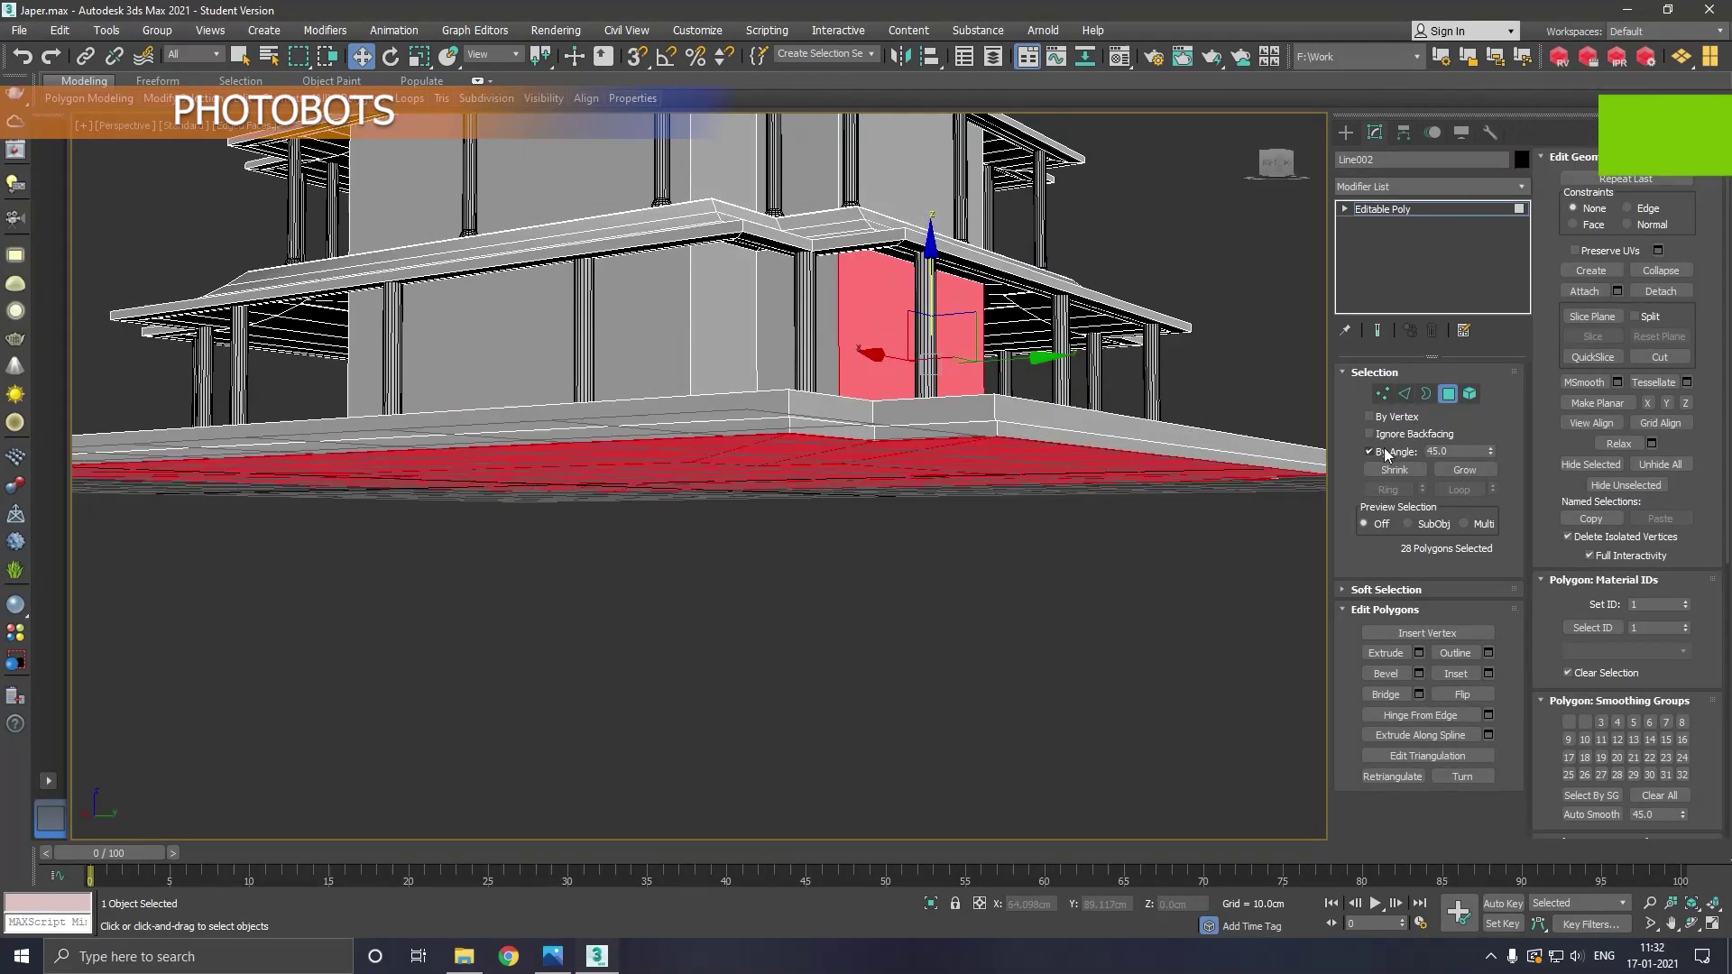
mouse_move(1192, 479)
middle_mouse_down("alt")
mouse_move(912, 449)
mouse_move(927, 566)
middle_mouse_up("alt")
left_click(896, 491)
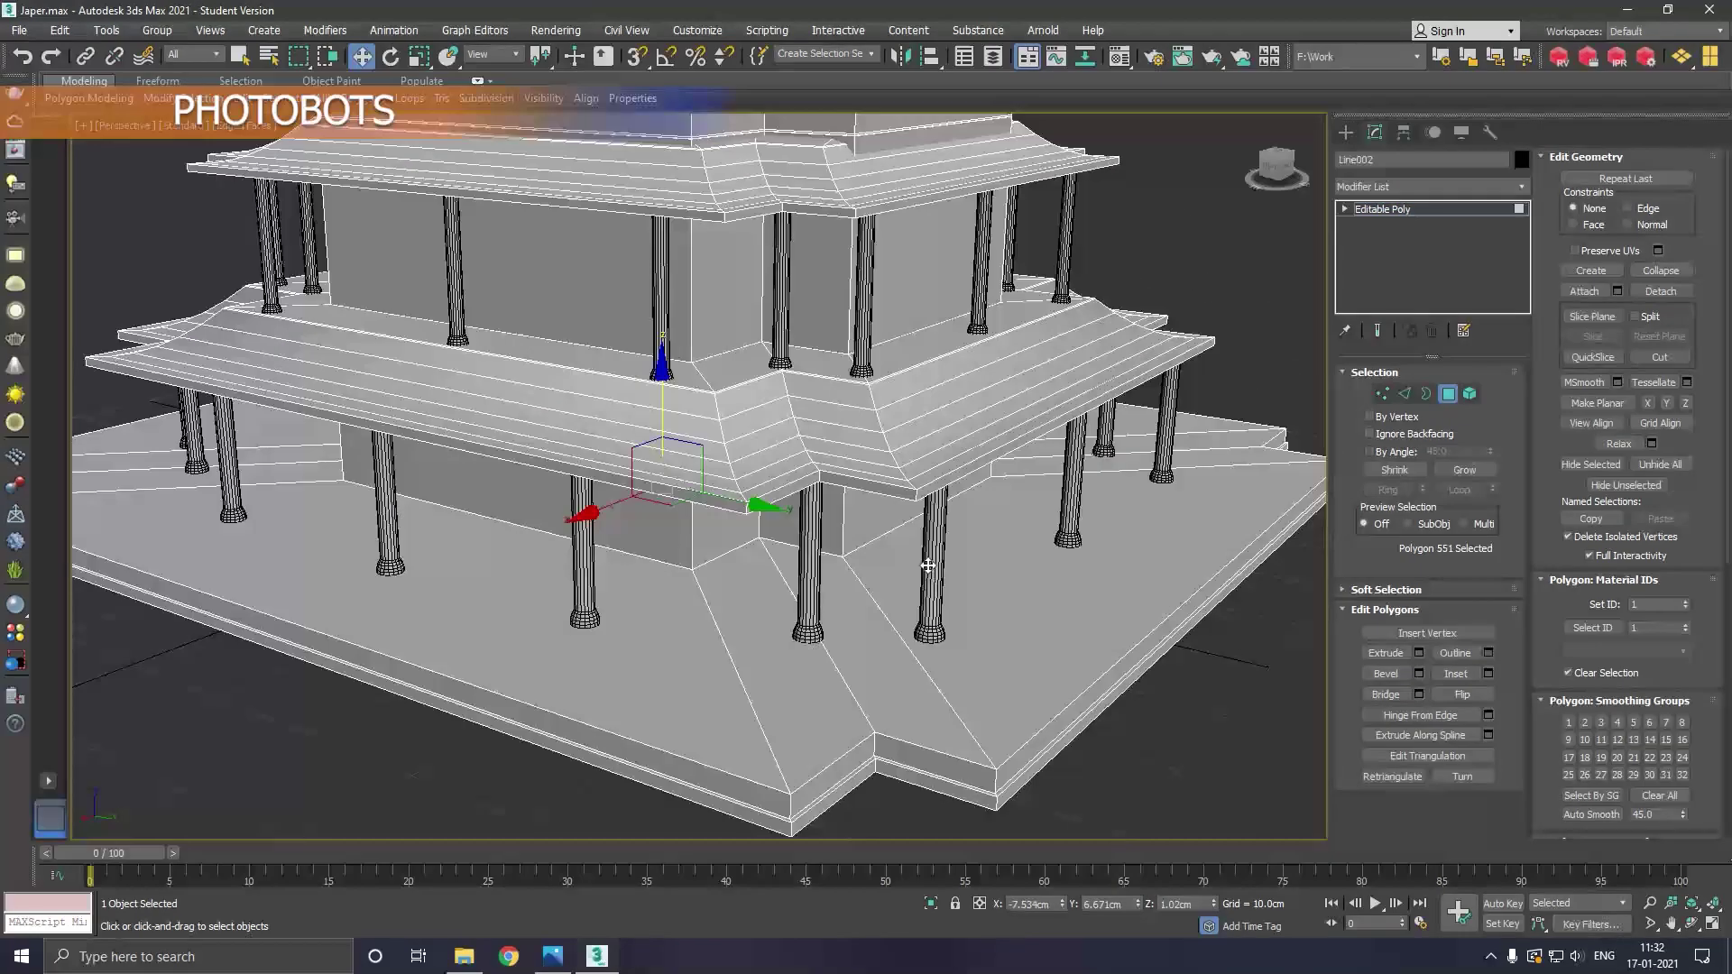
Grow the selection to the whole platform and detach it as Object001
left_click(1487, 473)
left_click(1486, 473)
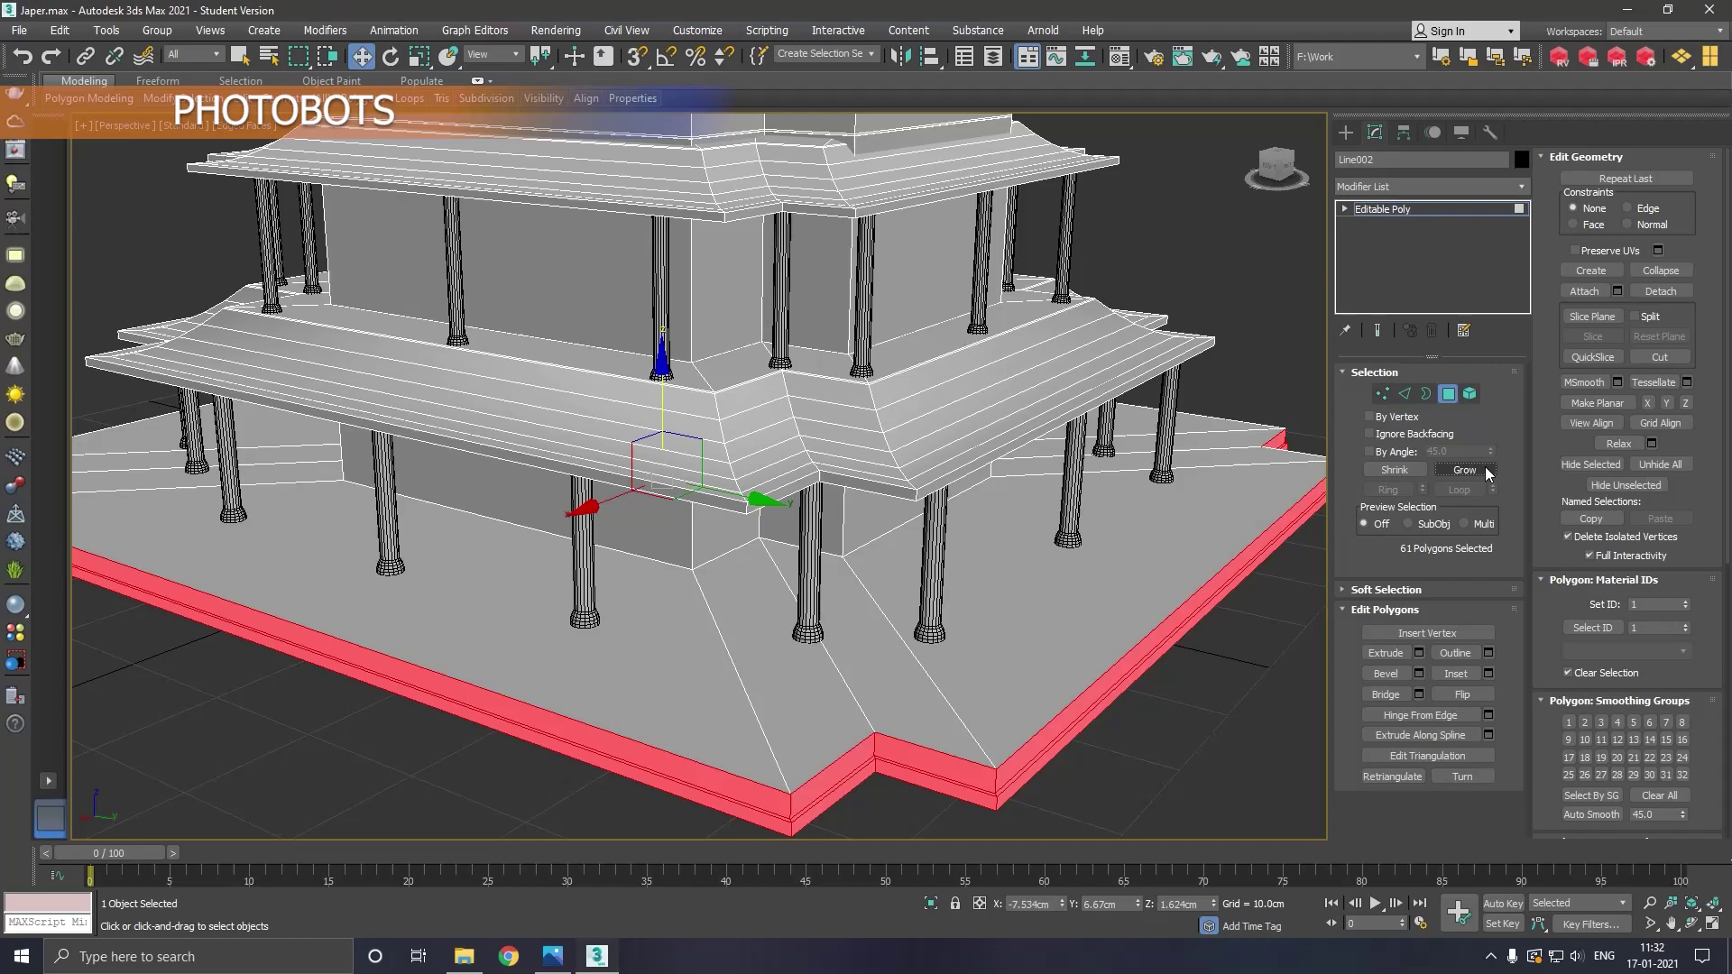
left_click(1487, 473)
scroll(1009, 481, "down", 2)
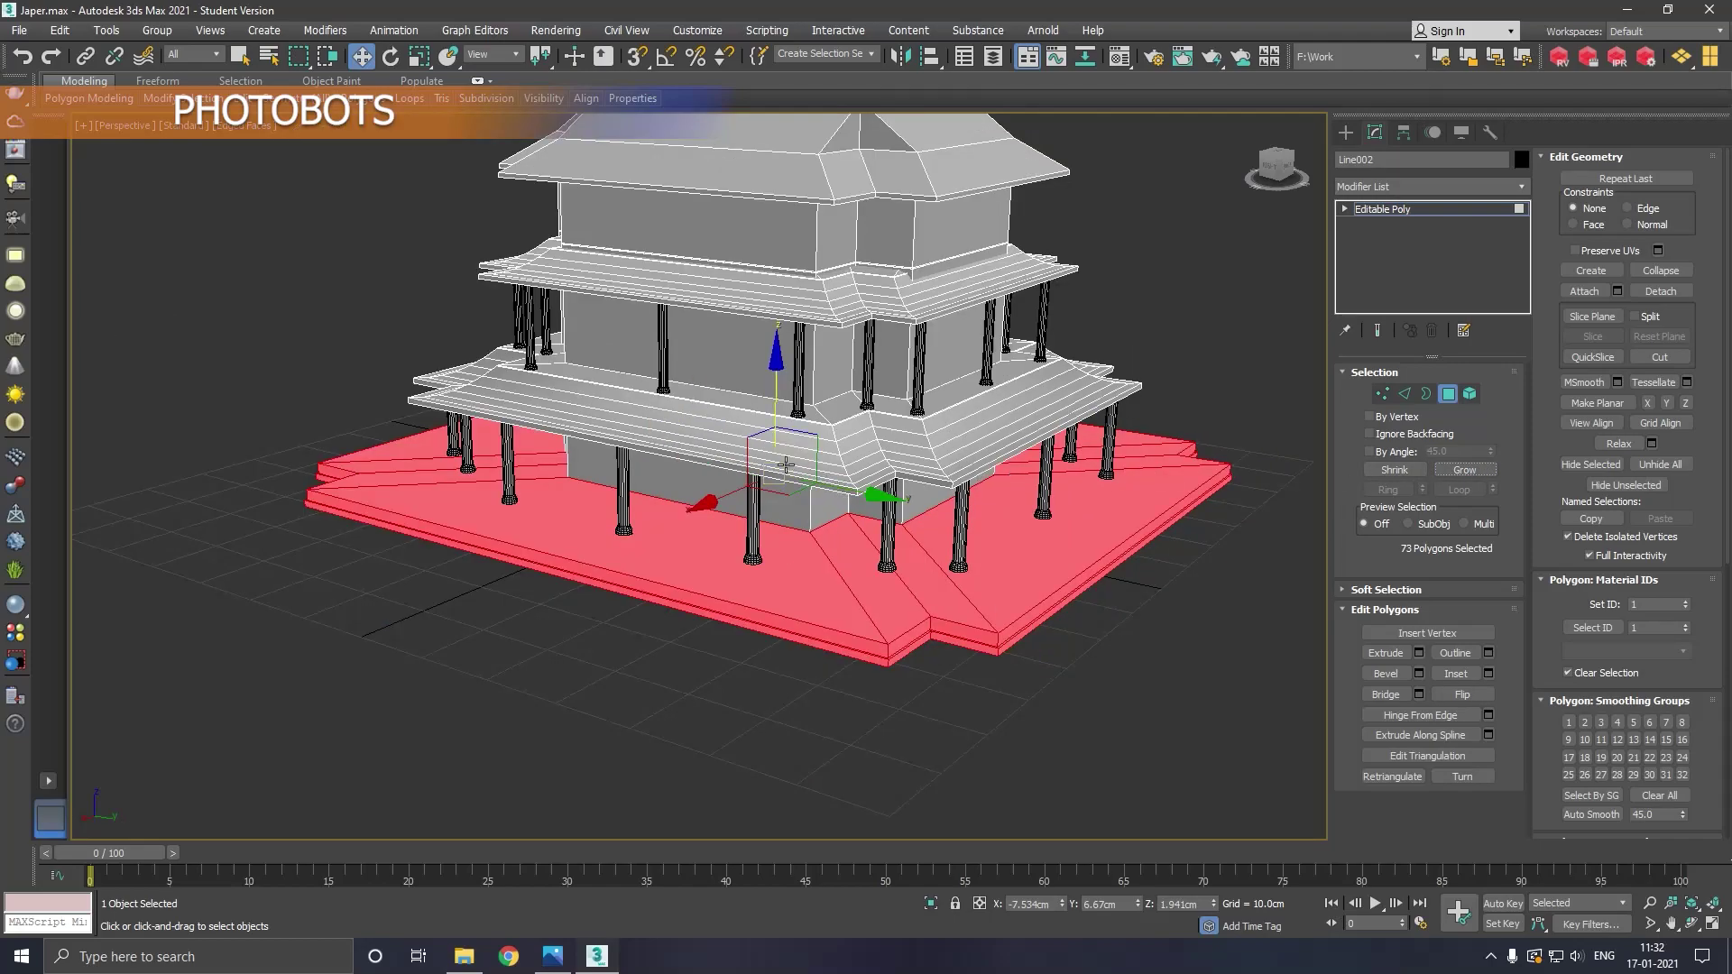
left_click(1660, 290)
left_click(910, 502)
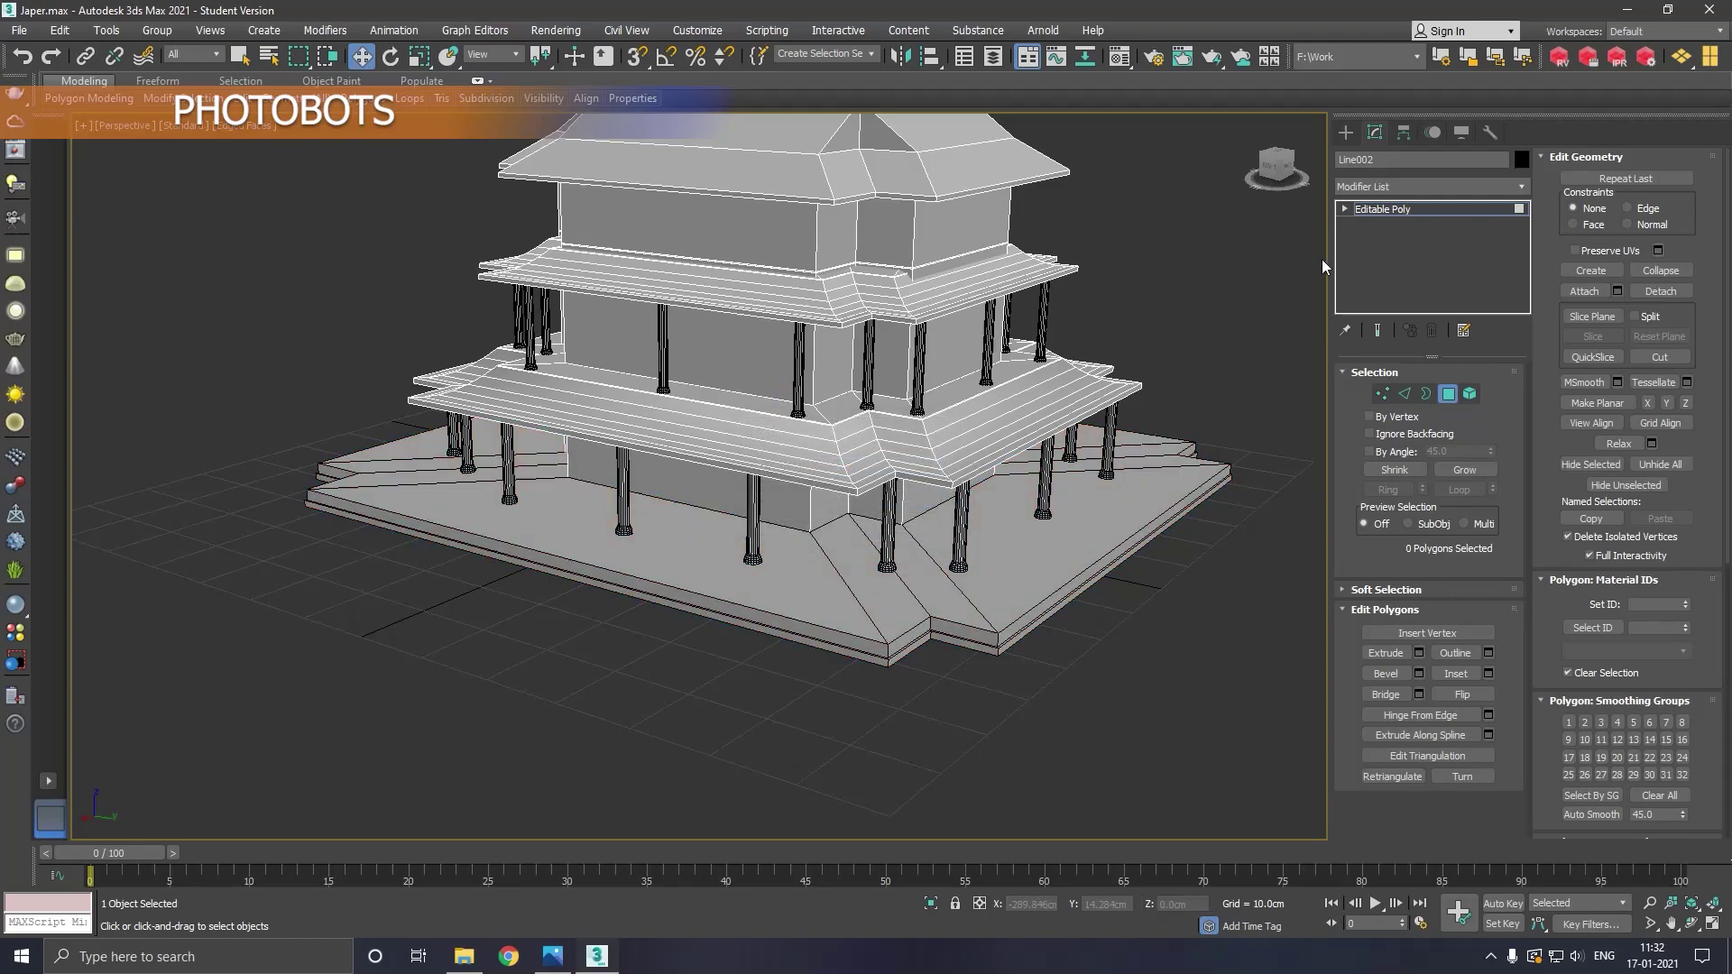
left_click(1357, 213)
left_click(1116, 518)
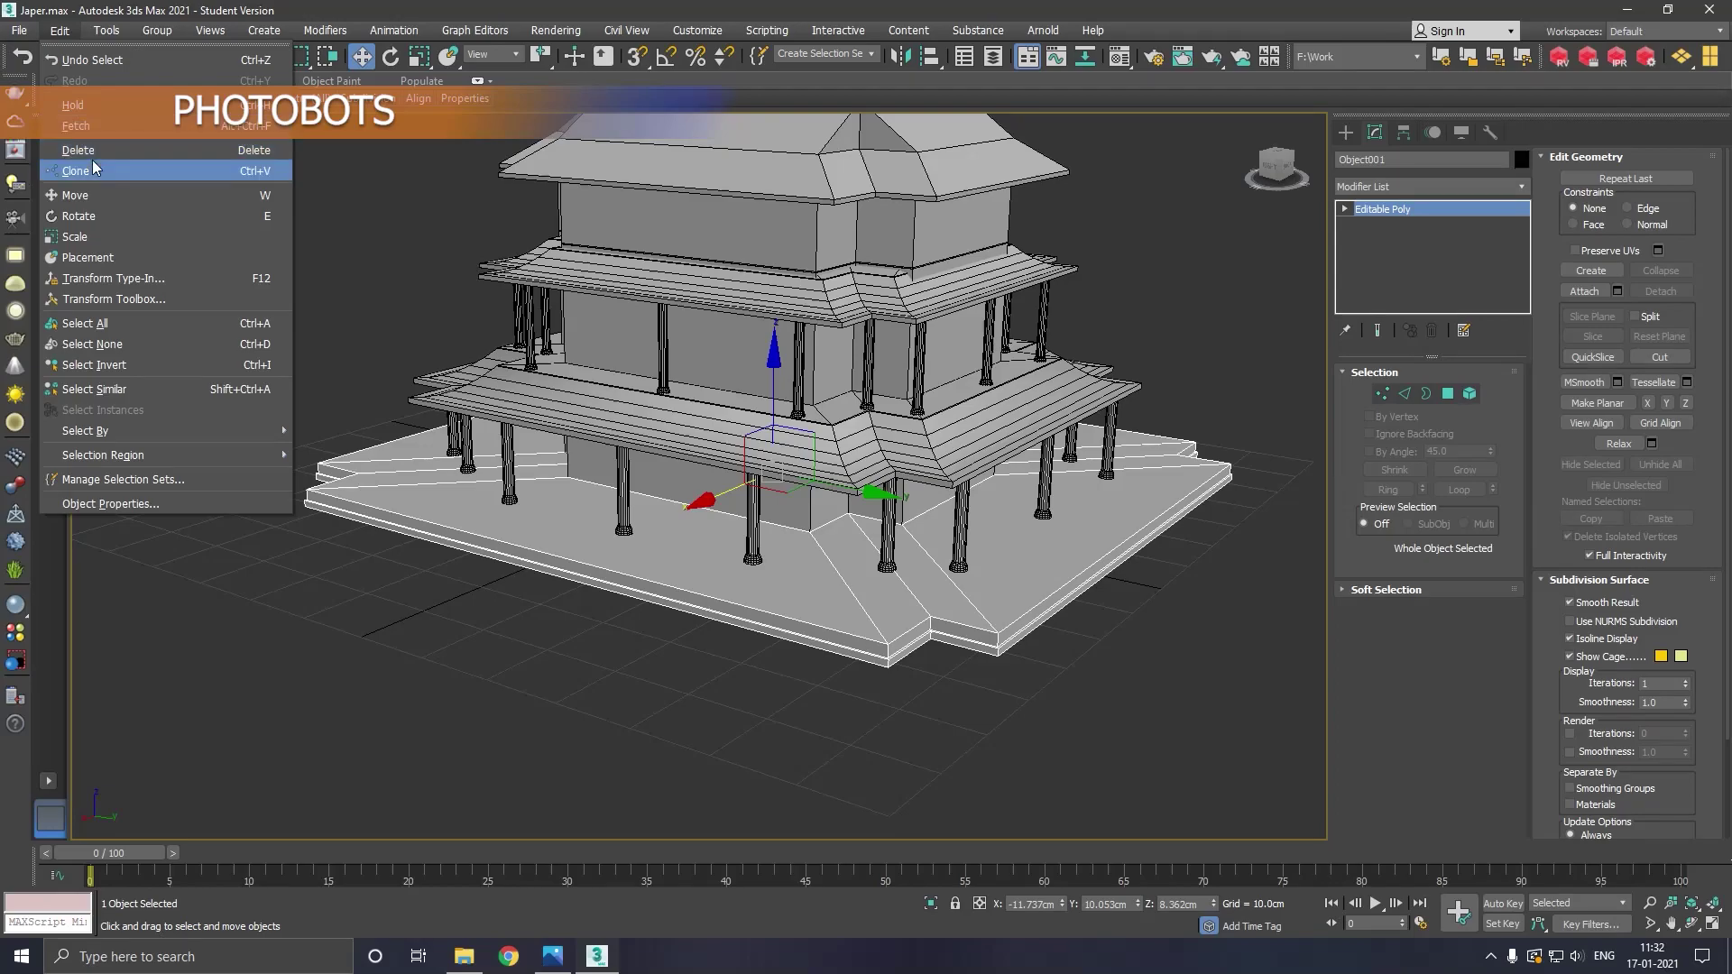
Clone the base as Object002 and adjust its uniform scale around the temple
left_click(77, 170)
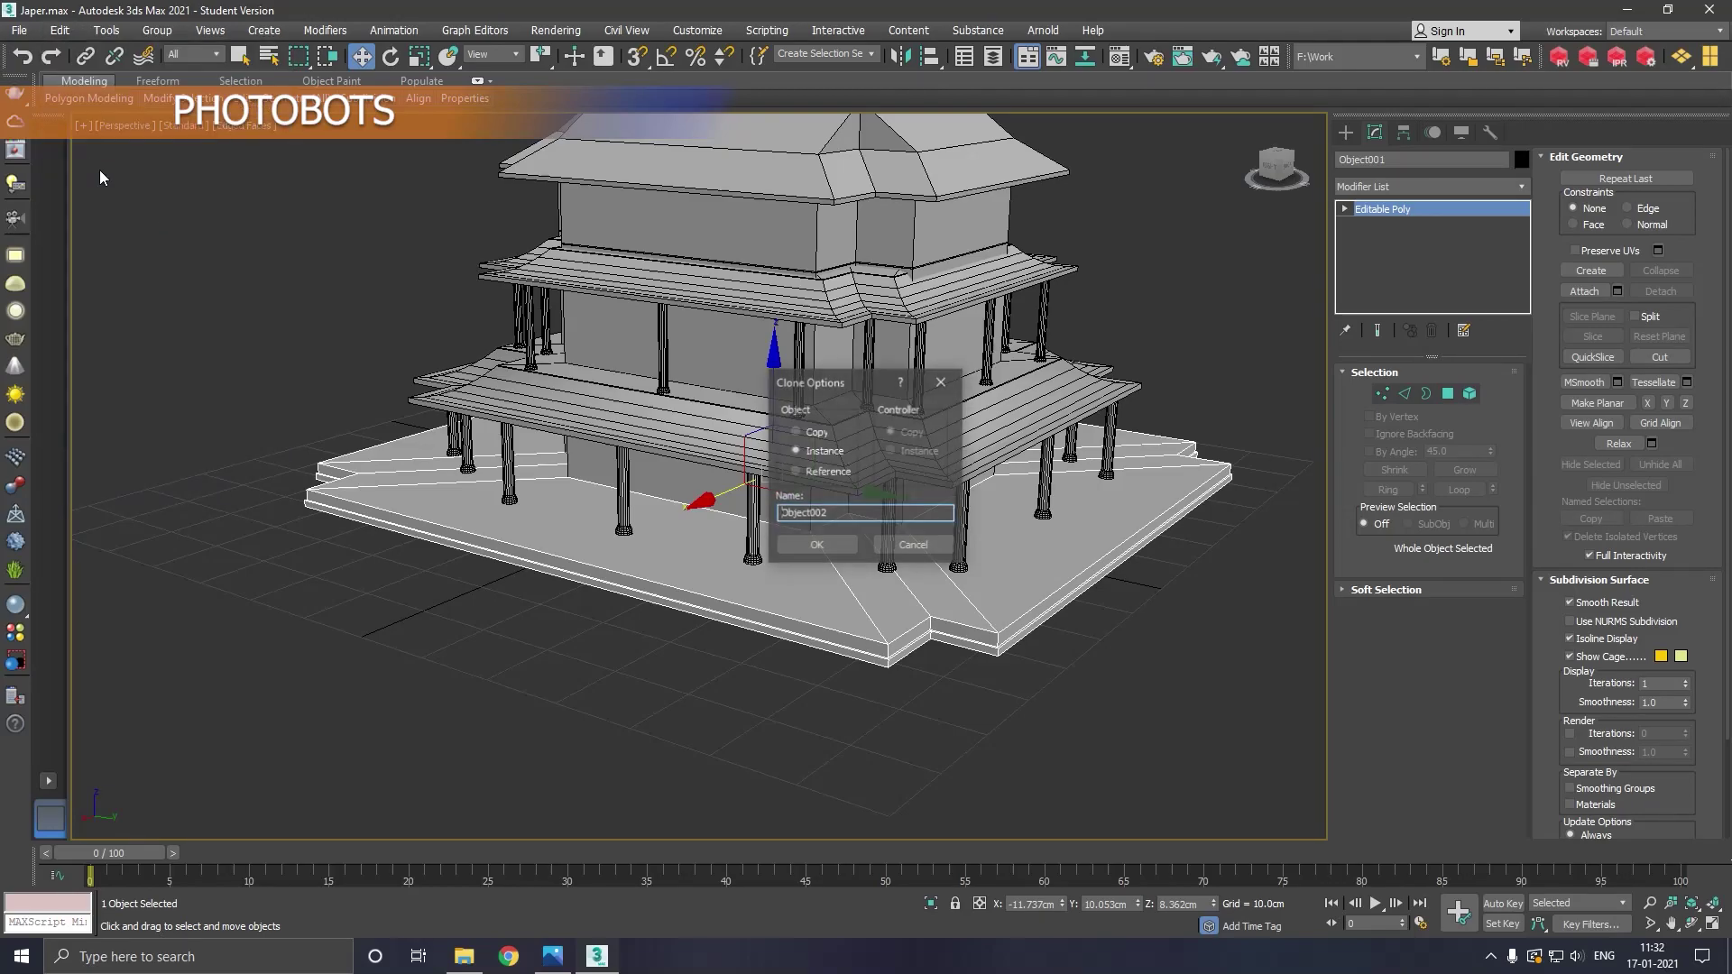
left_click(816, 545)
left_click(423, 58)
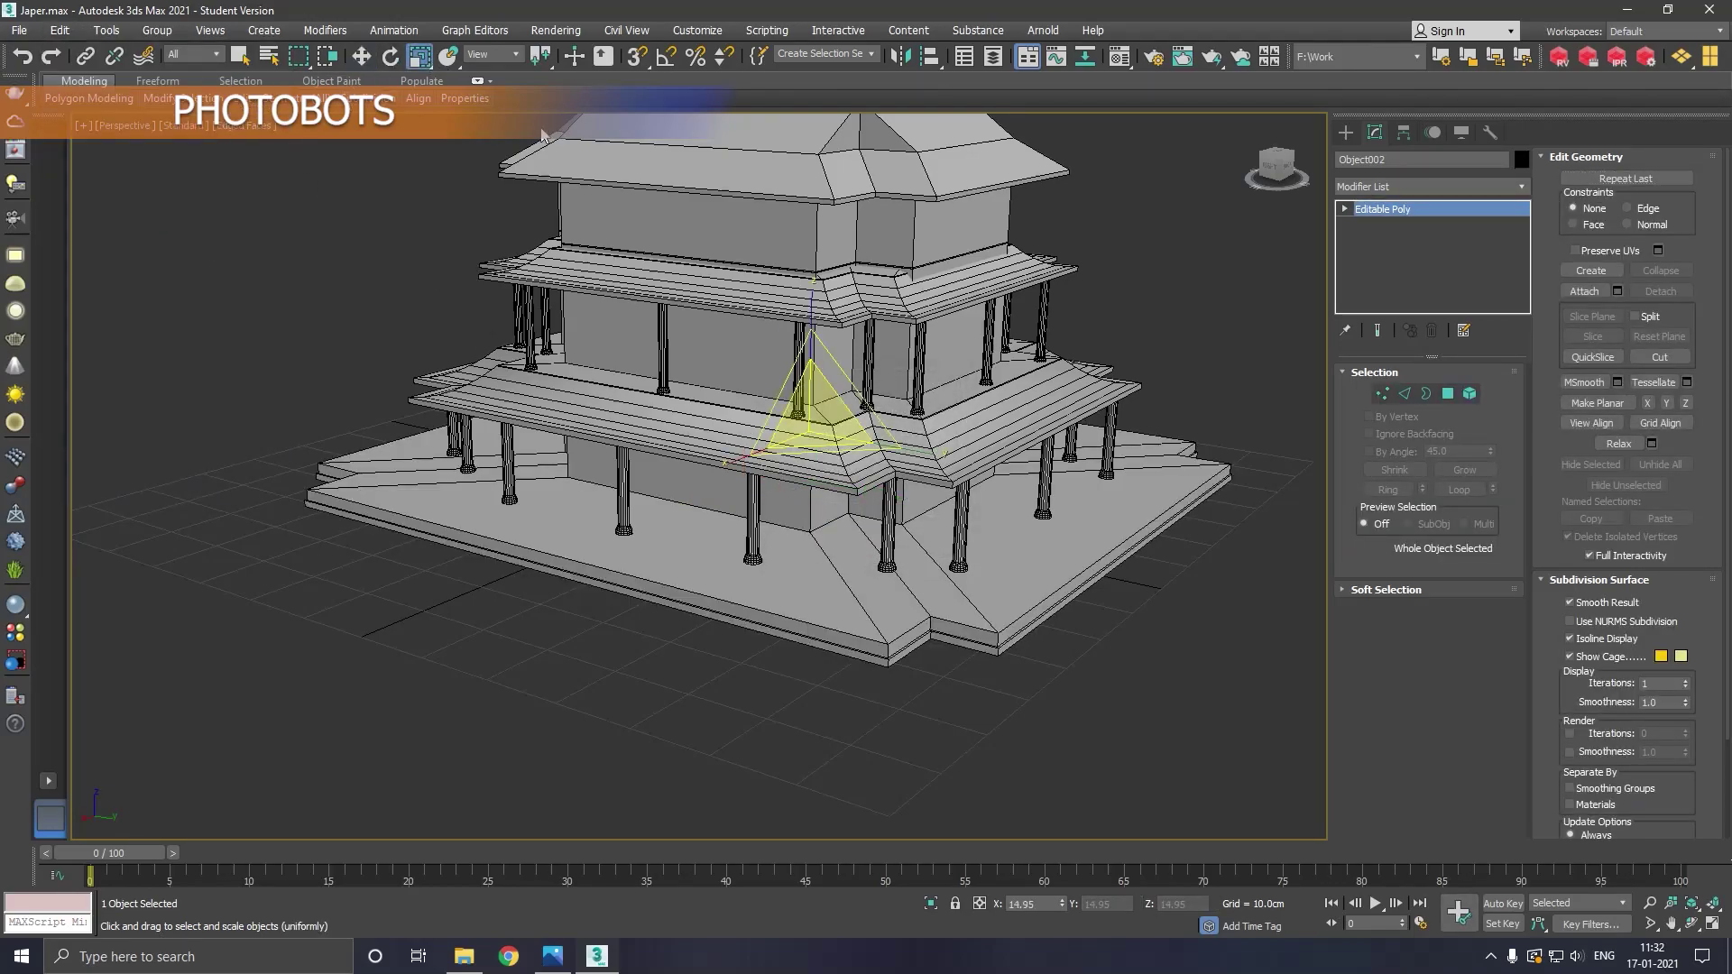
left_click_drag(822, 432, 827, 374)
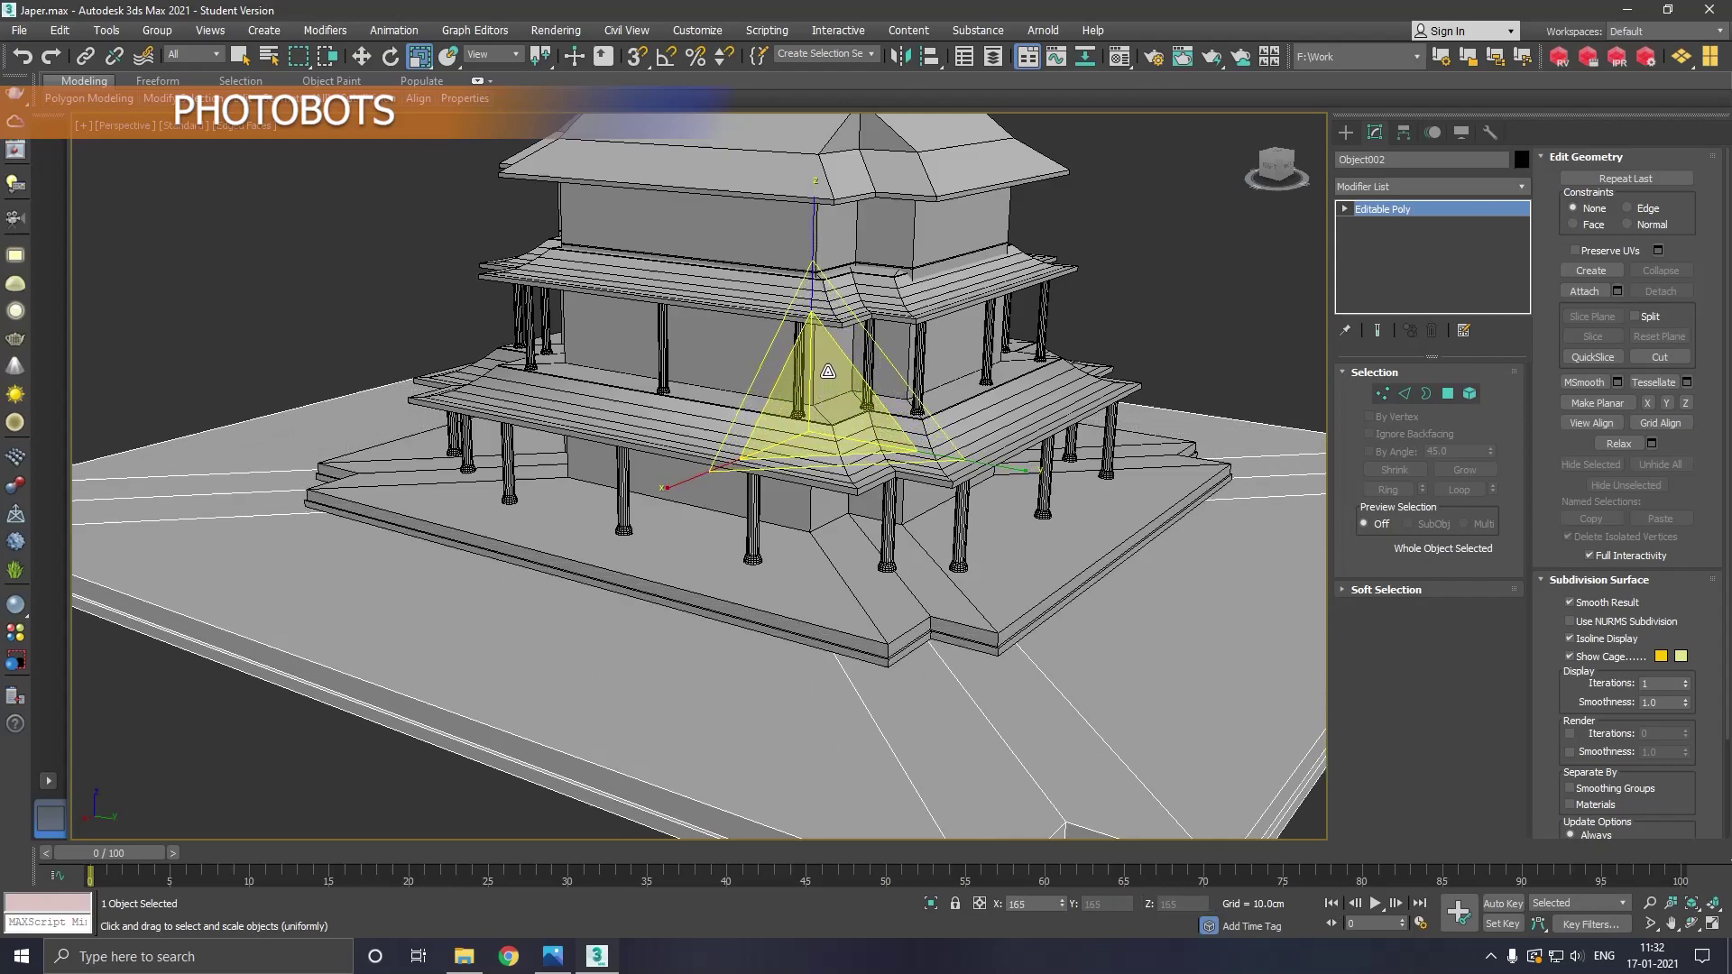
left_click_drag(827, 374, 823, 430)
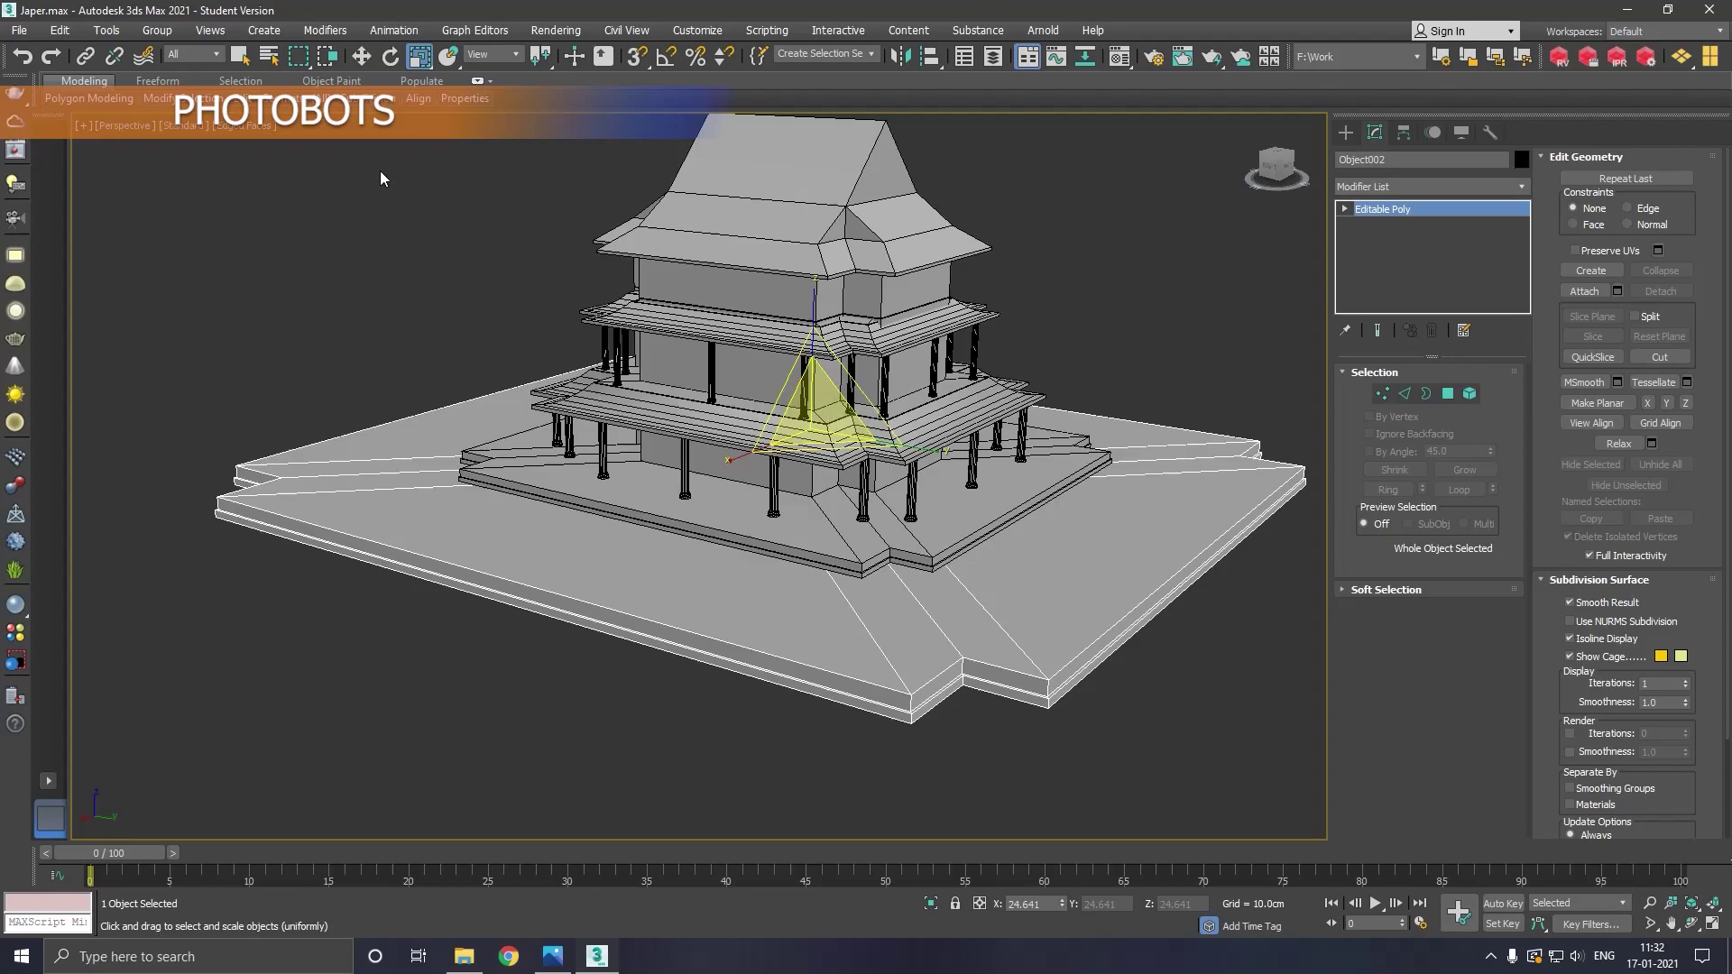
key("w")
middle_click_drag(662, 397, 700, 481, "alt")
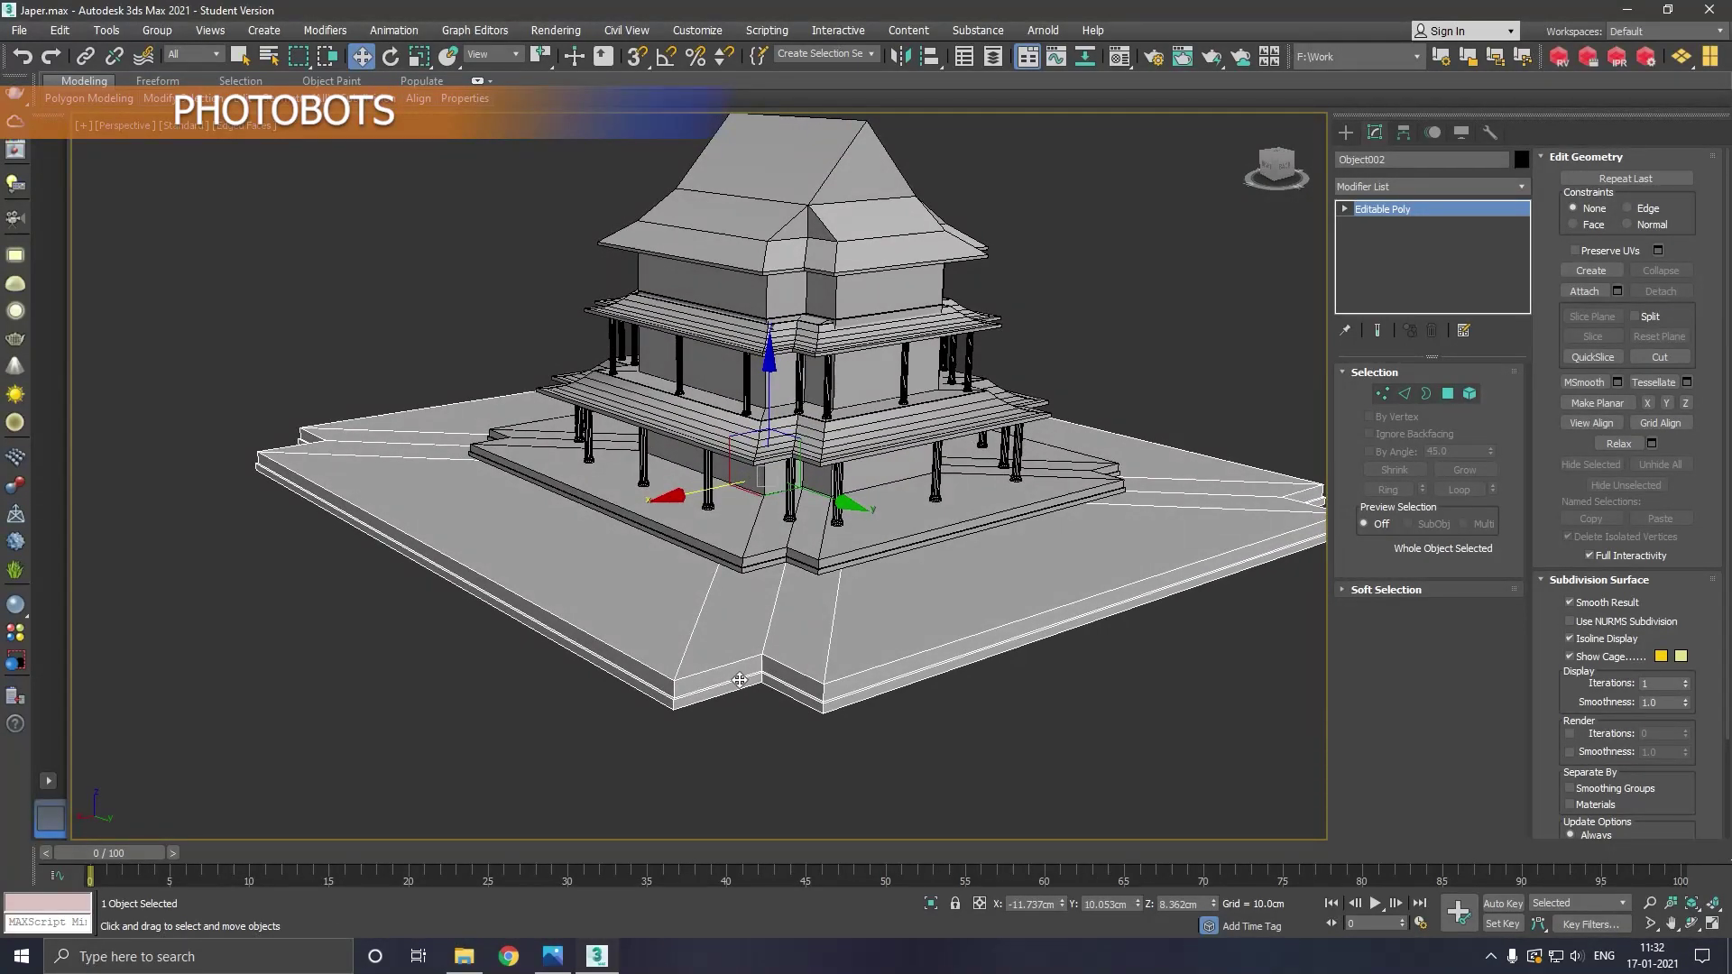
scroll(656, 699, "up", 2)
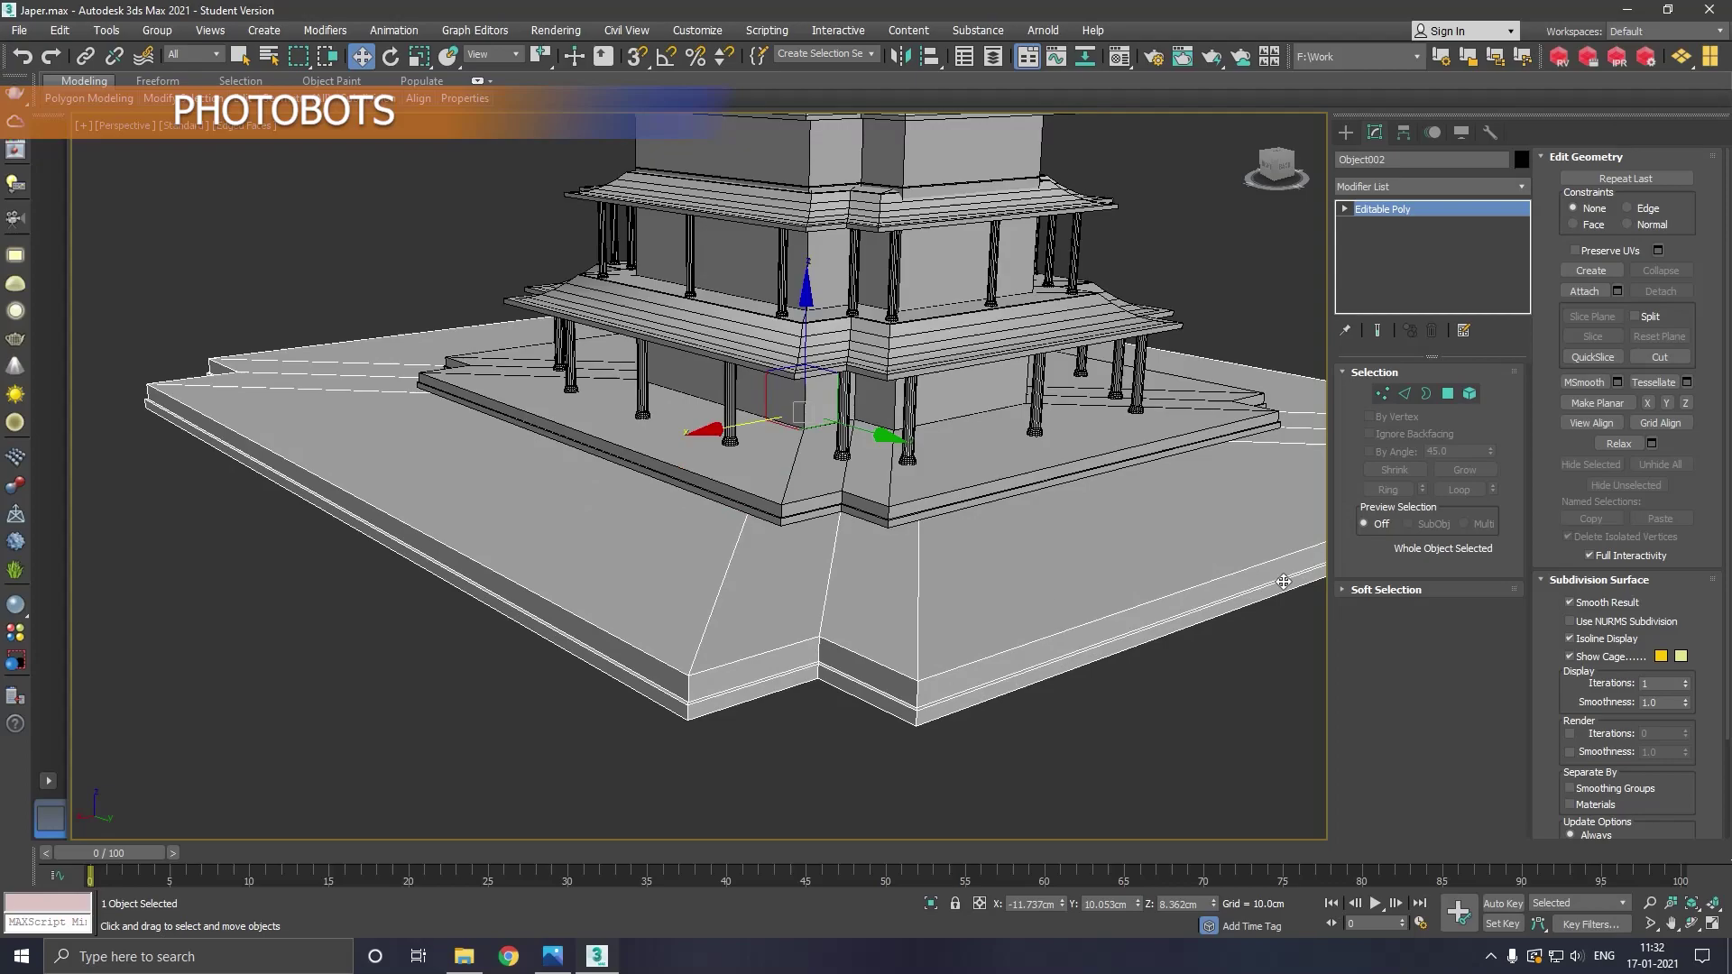
Delete the bottom rim element of the base in Element mode
left_click(1437, 392)
left_click(738, 708)
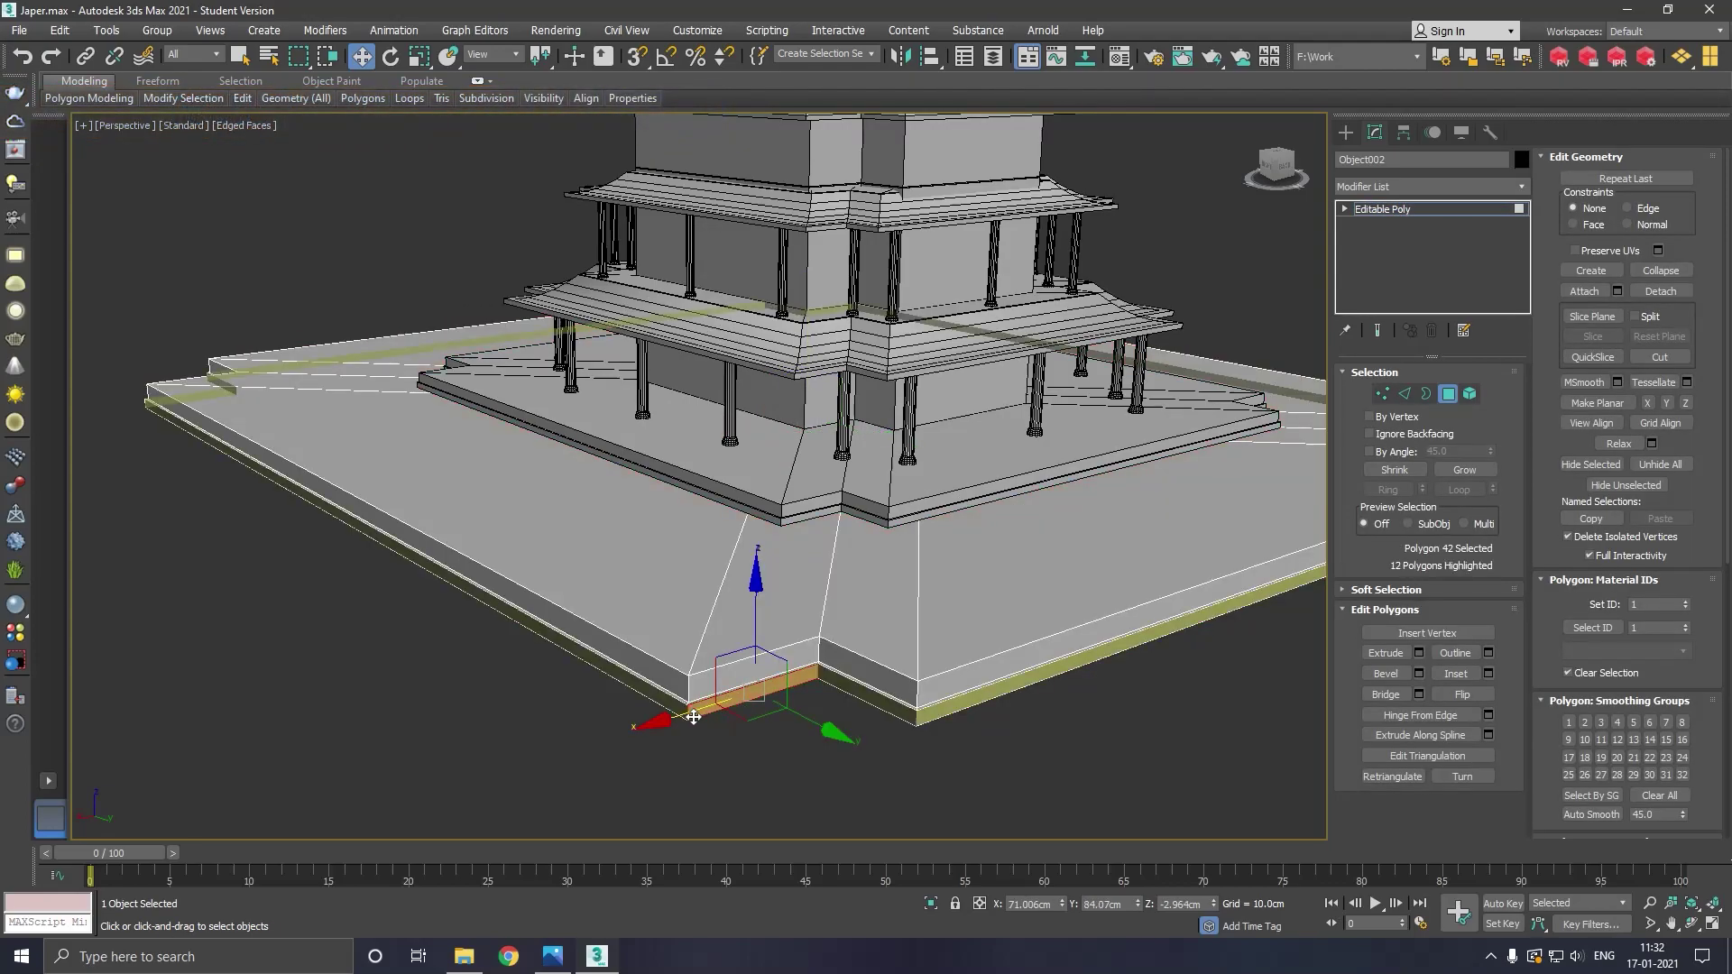
left_click(734, 716, "shift")
left_click(1451, 473)
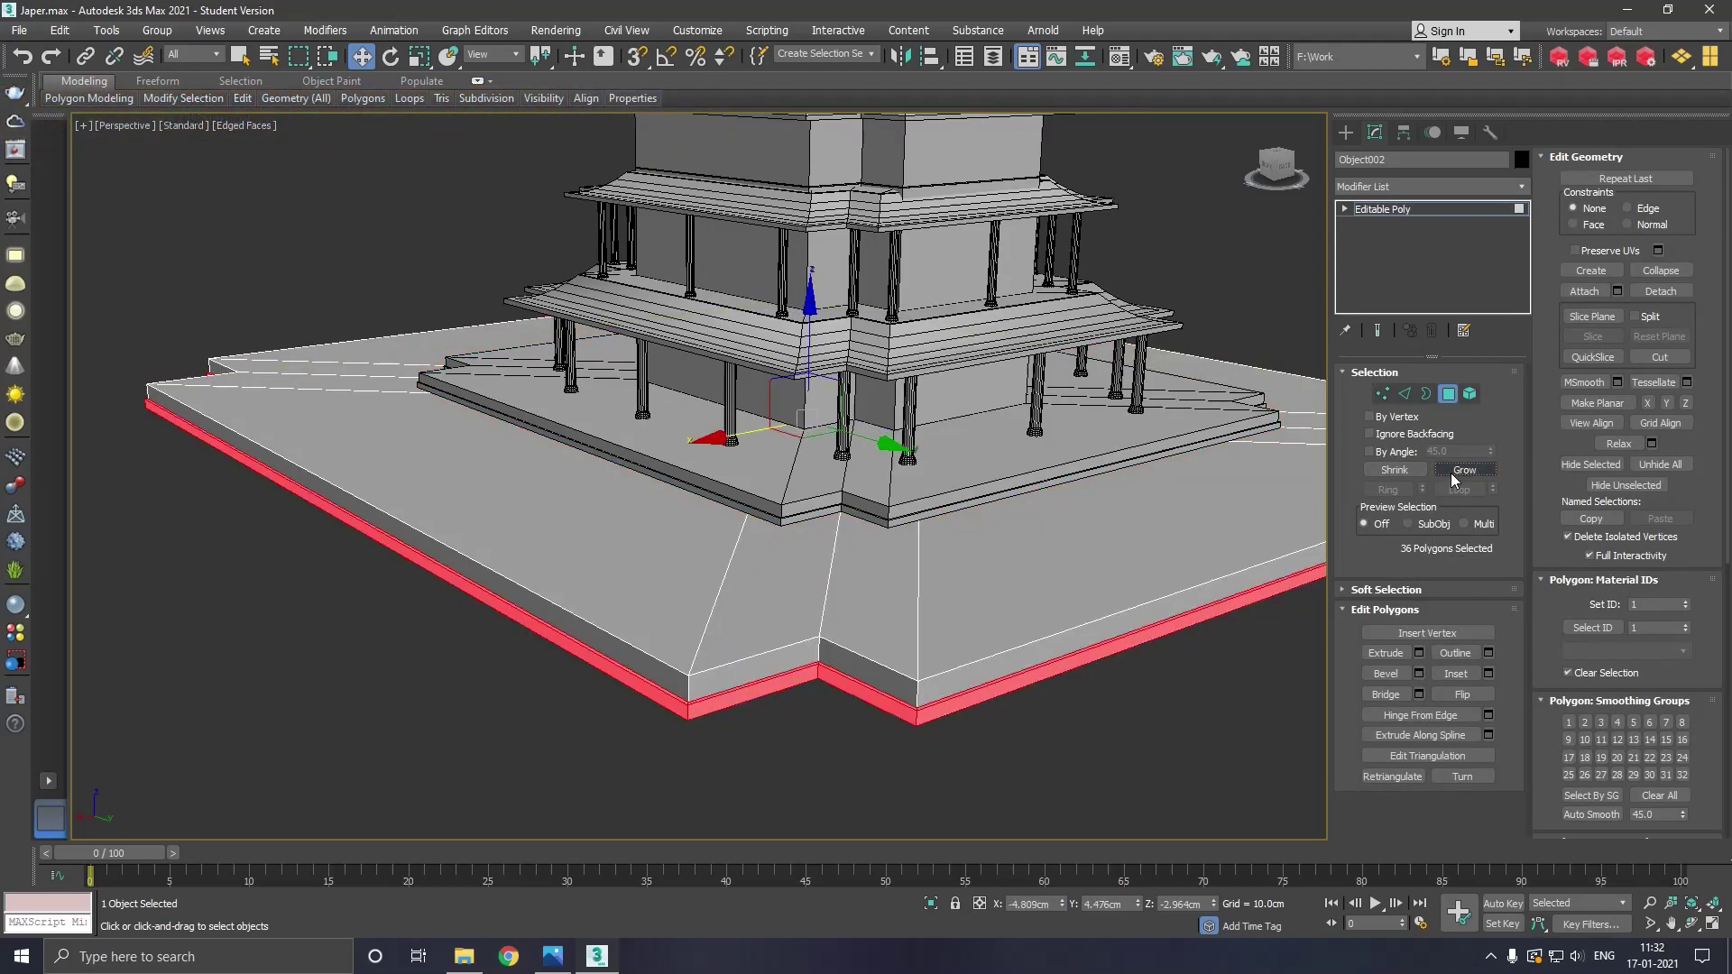
key("ctrl+d")
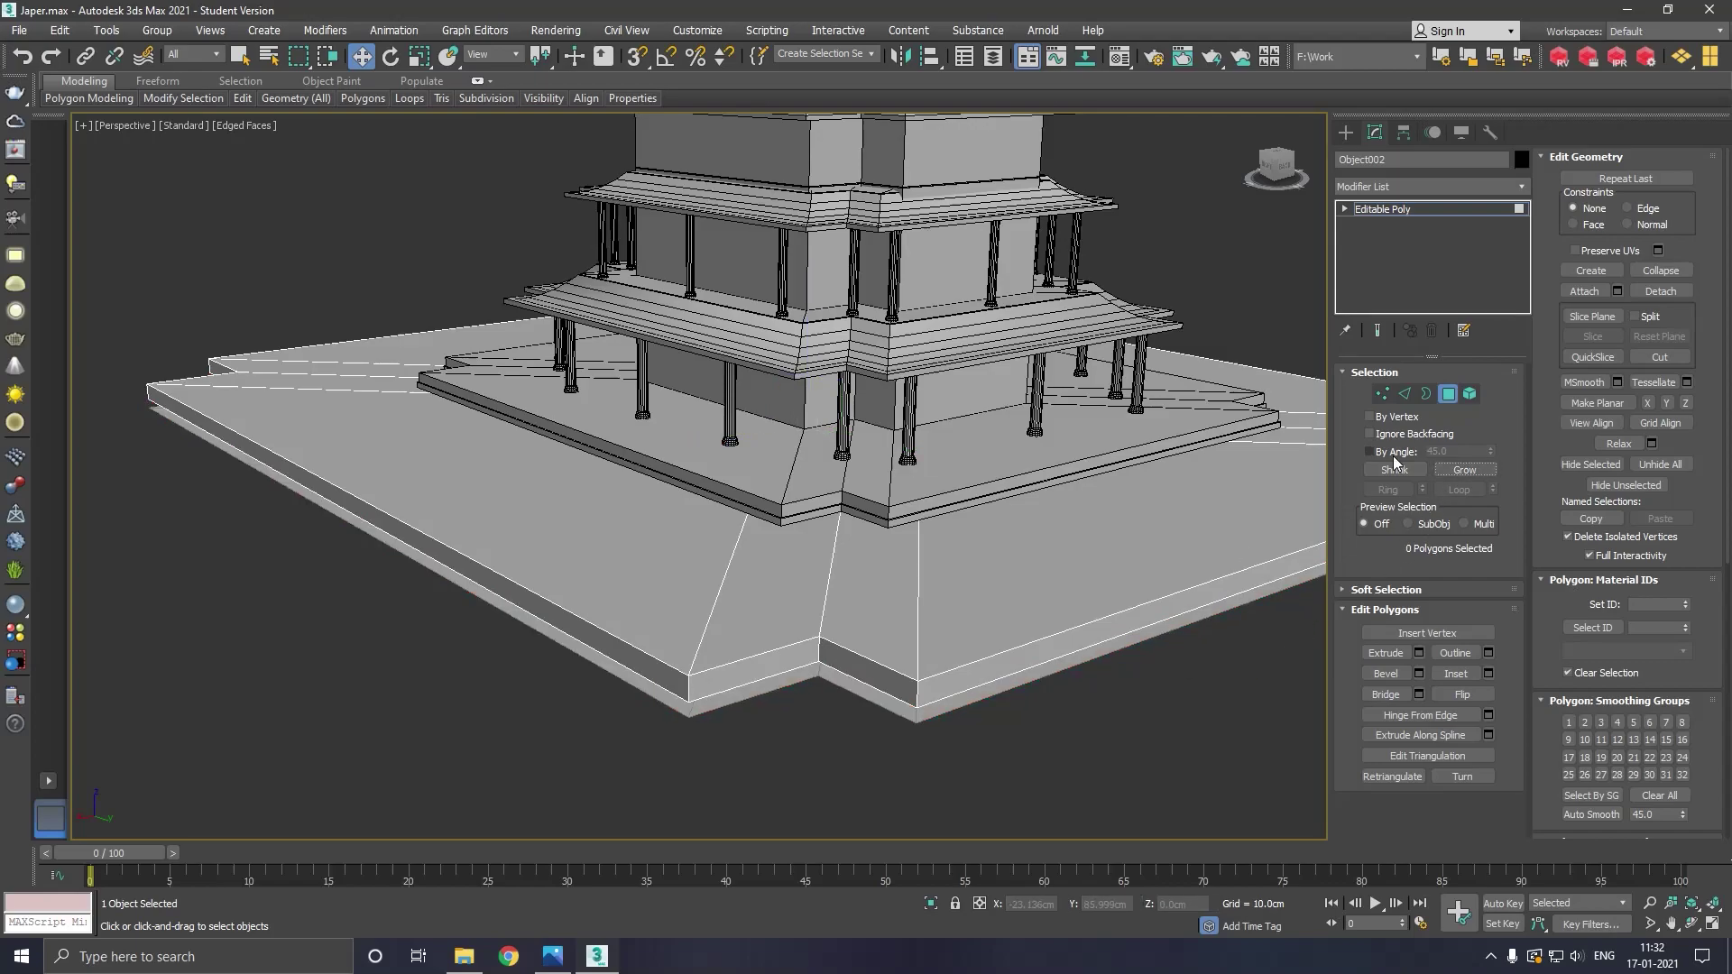
left_click(1469, 394)
left_click(936, 718)
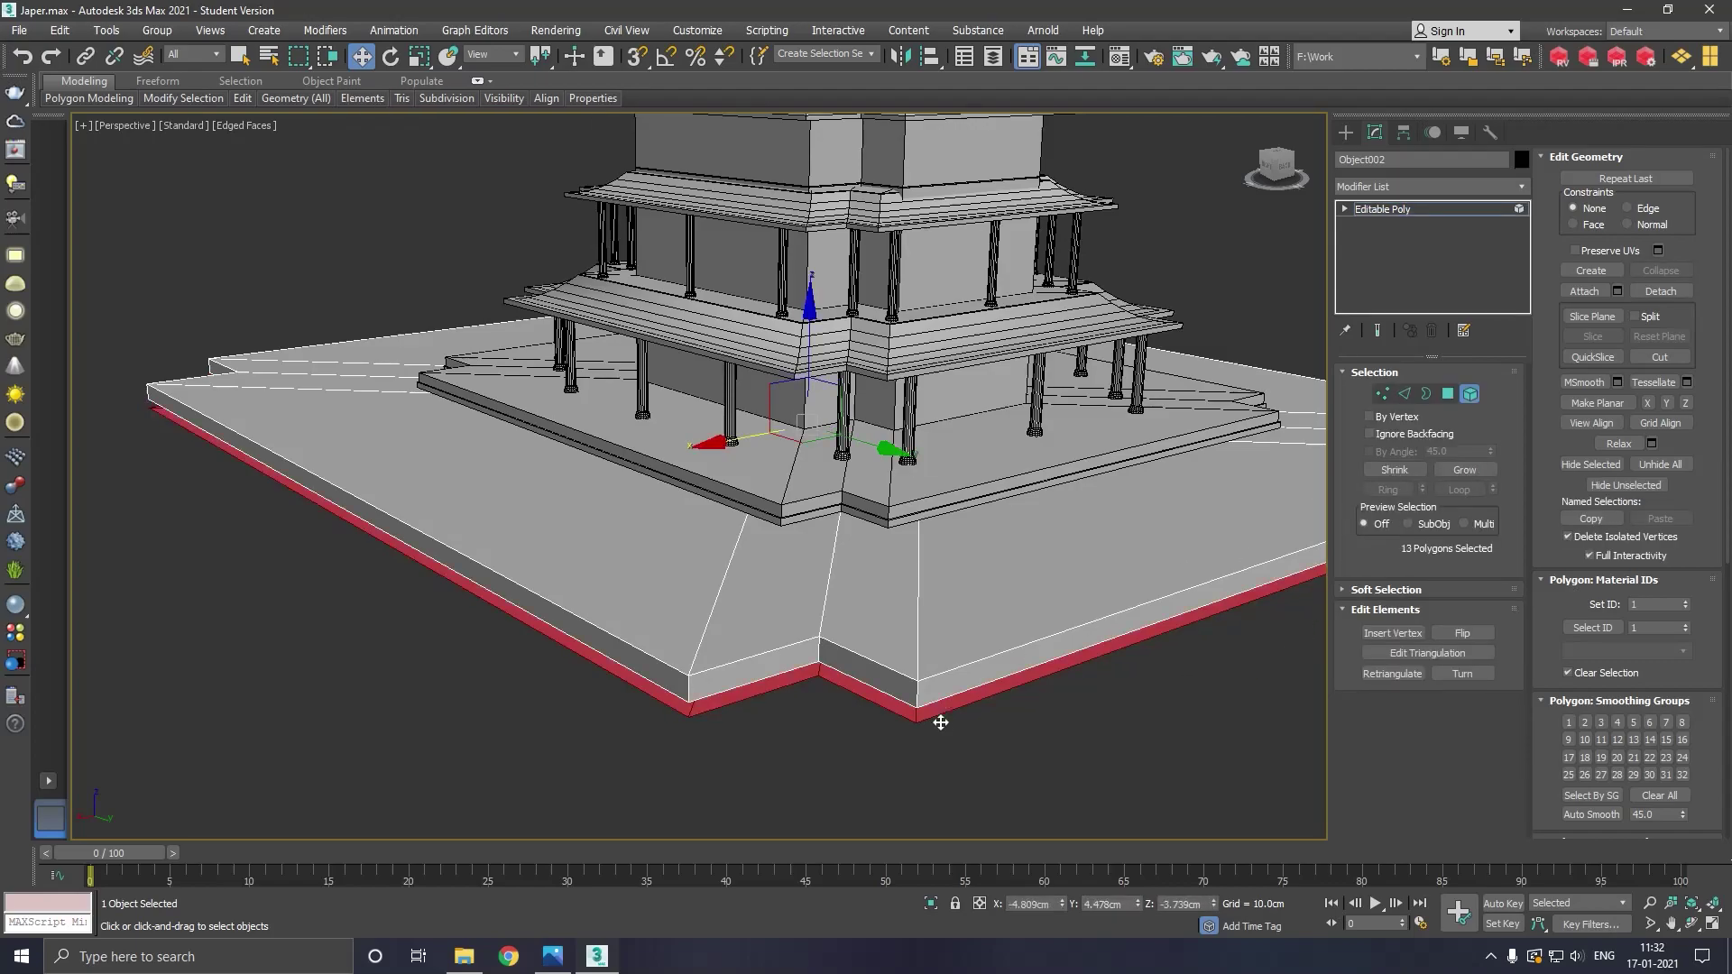
key("Delete")
Lower the open bottom border in Z and cap it
left_click(1426, 394)
left_click(830, 672)
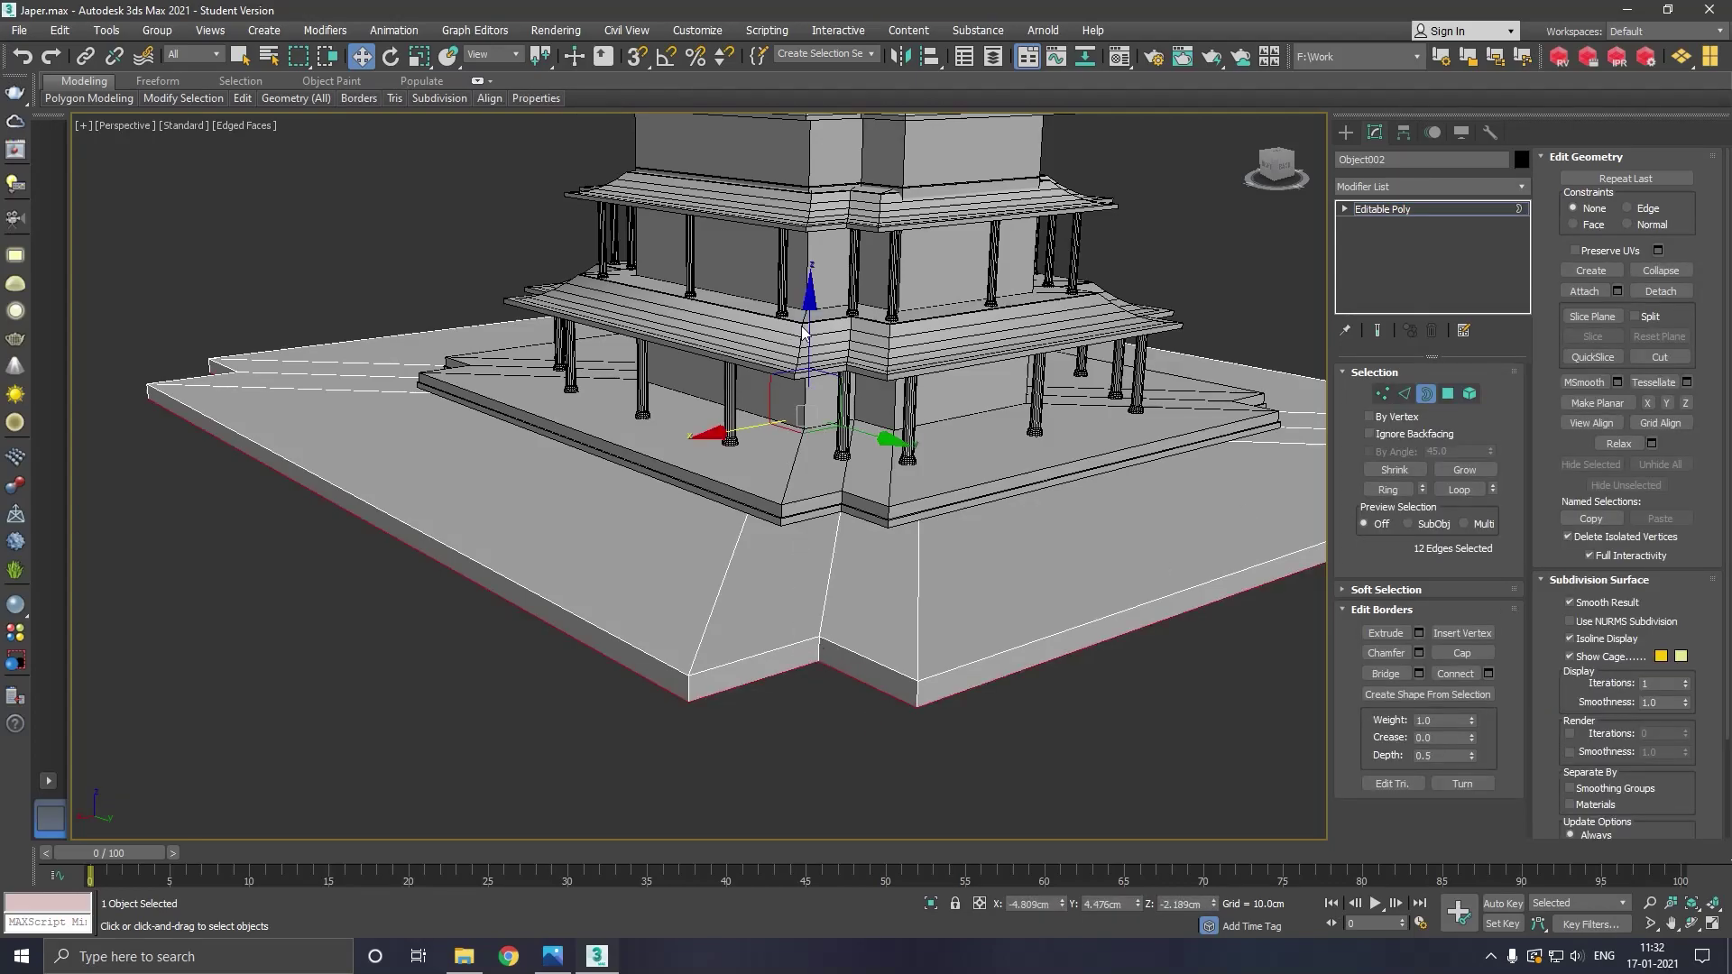
left_click_drag(810, 335, 822, 345)
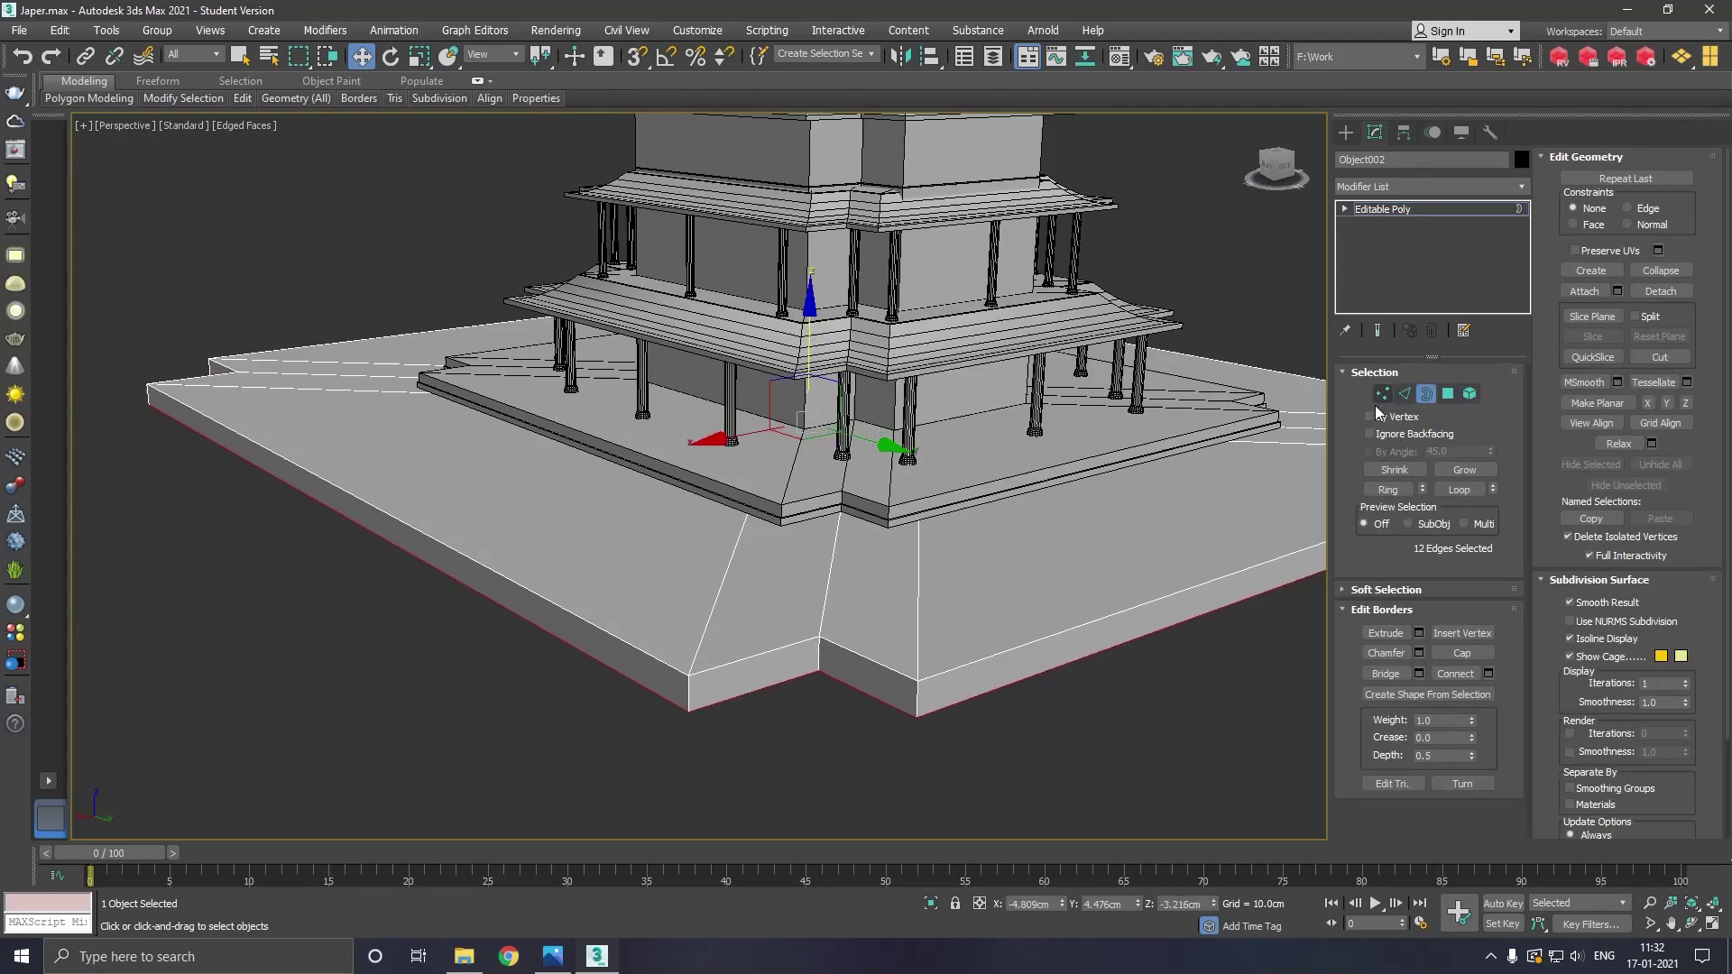
left_click_drag(819, 367, 819, 381)
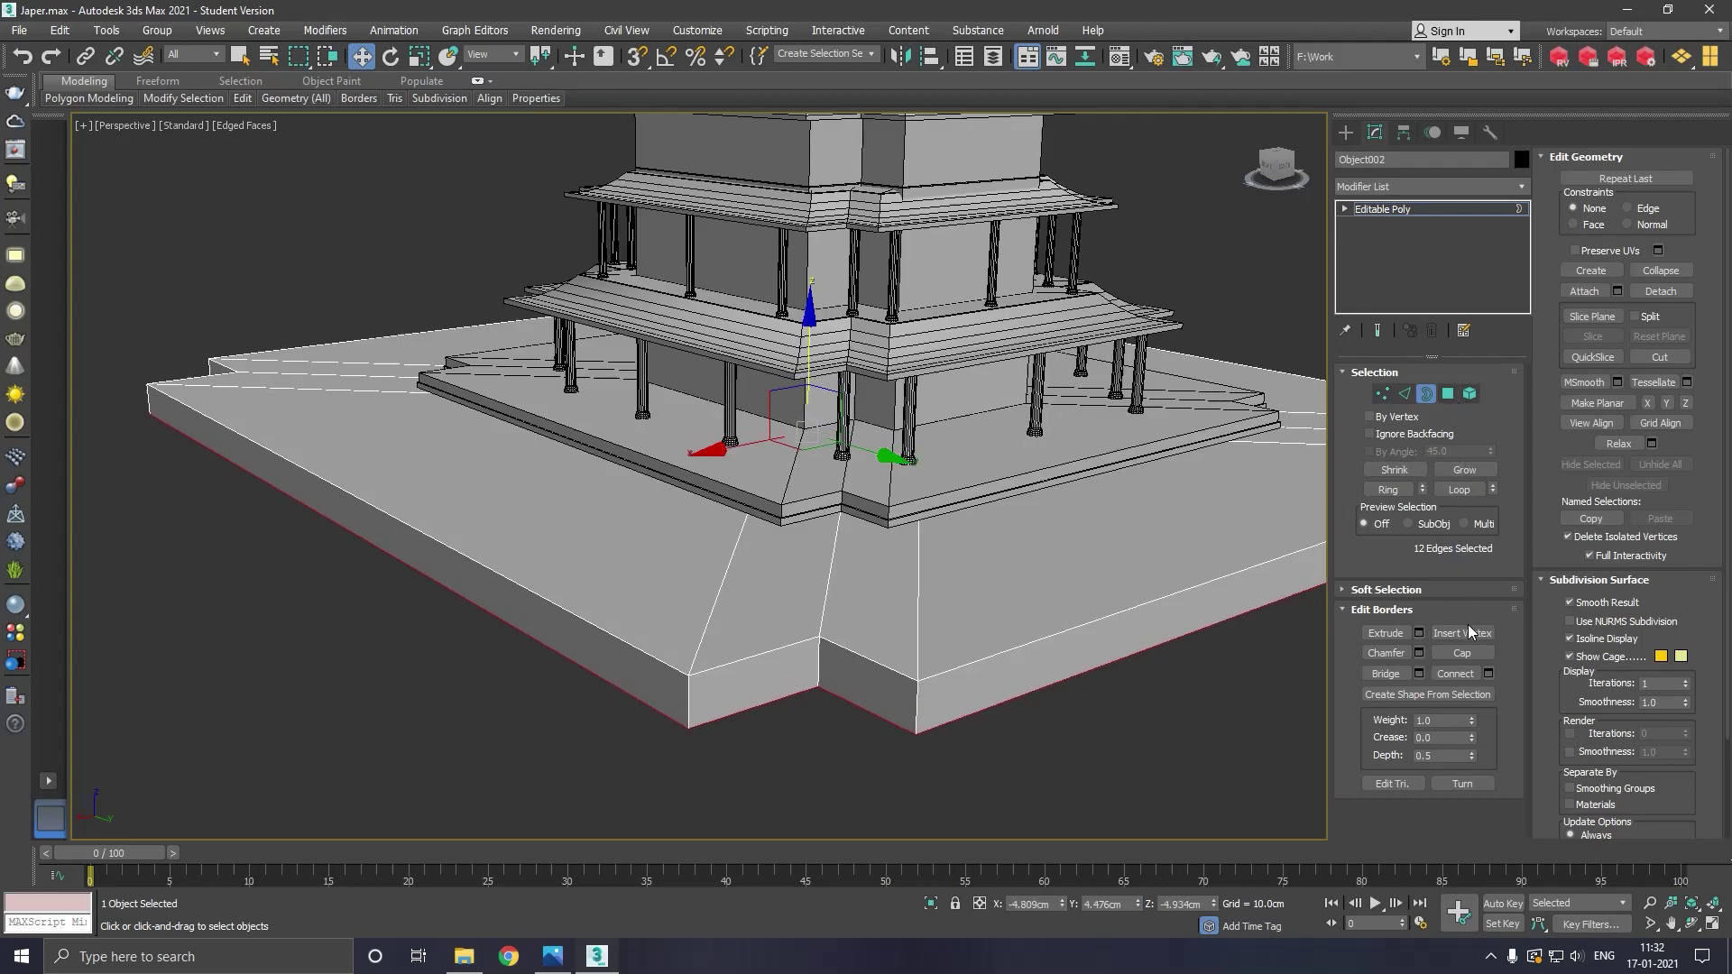
left_click(1462, 652)
scroll(738, 643, "up", 2)
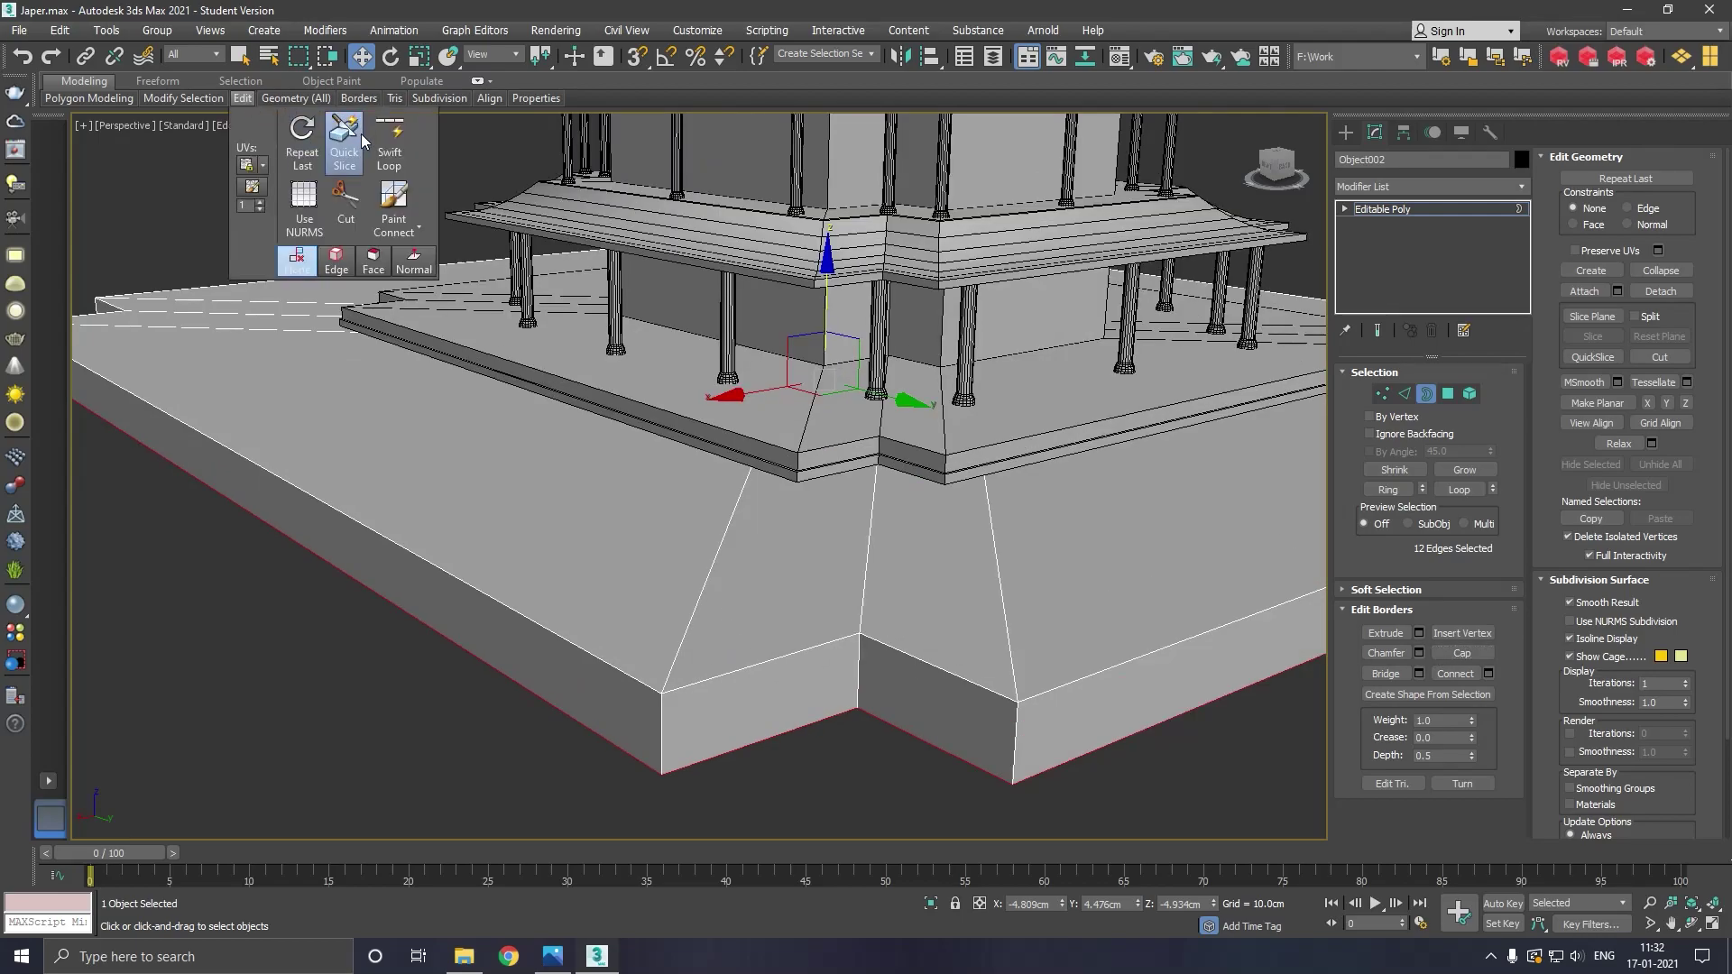
Add a Swift Loop edge loop around the base wall
left_click(390, 144)
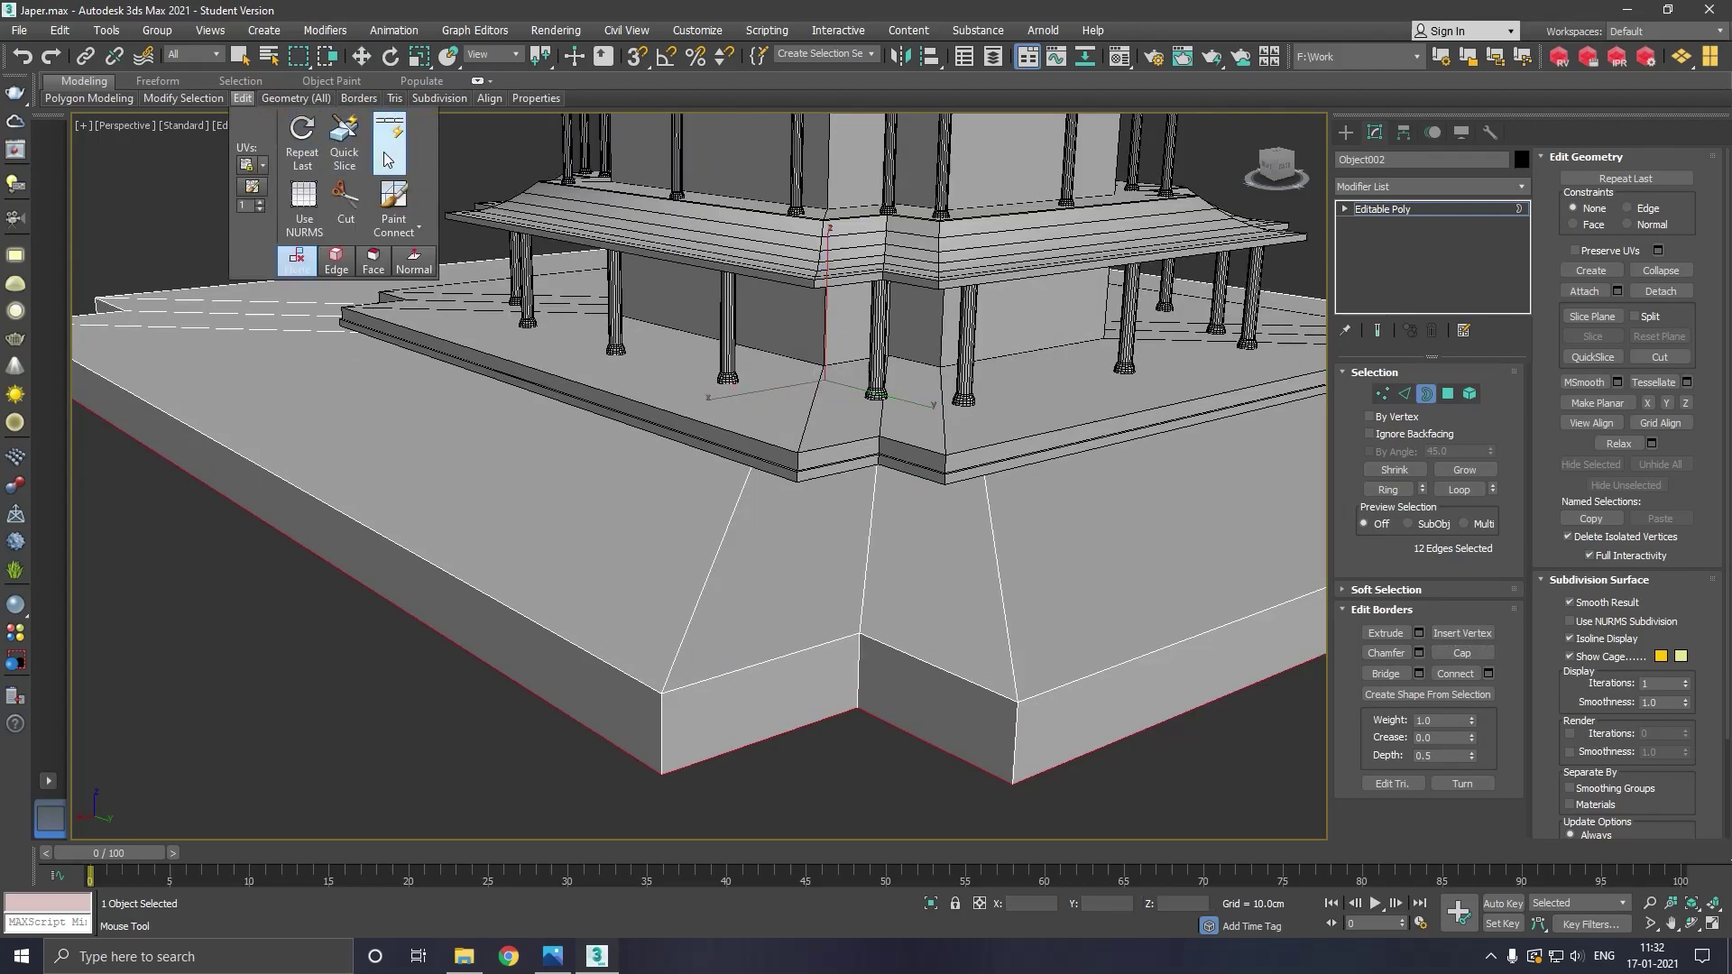
left_click(683, 731)
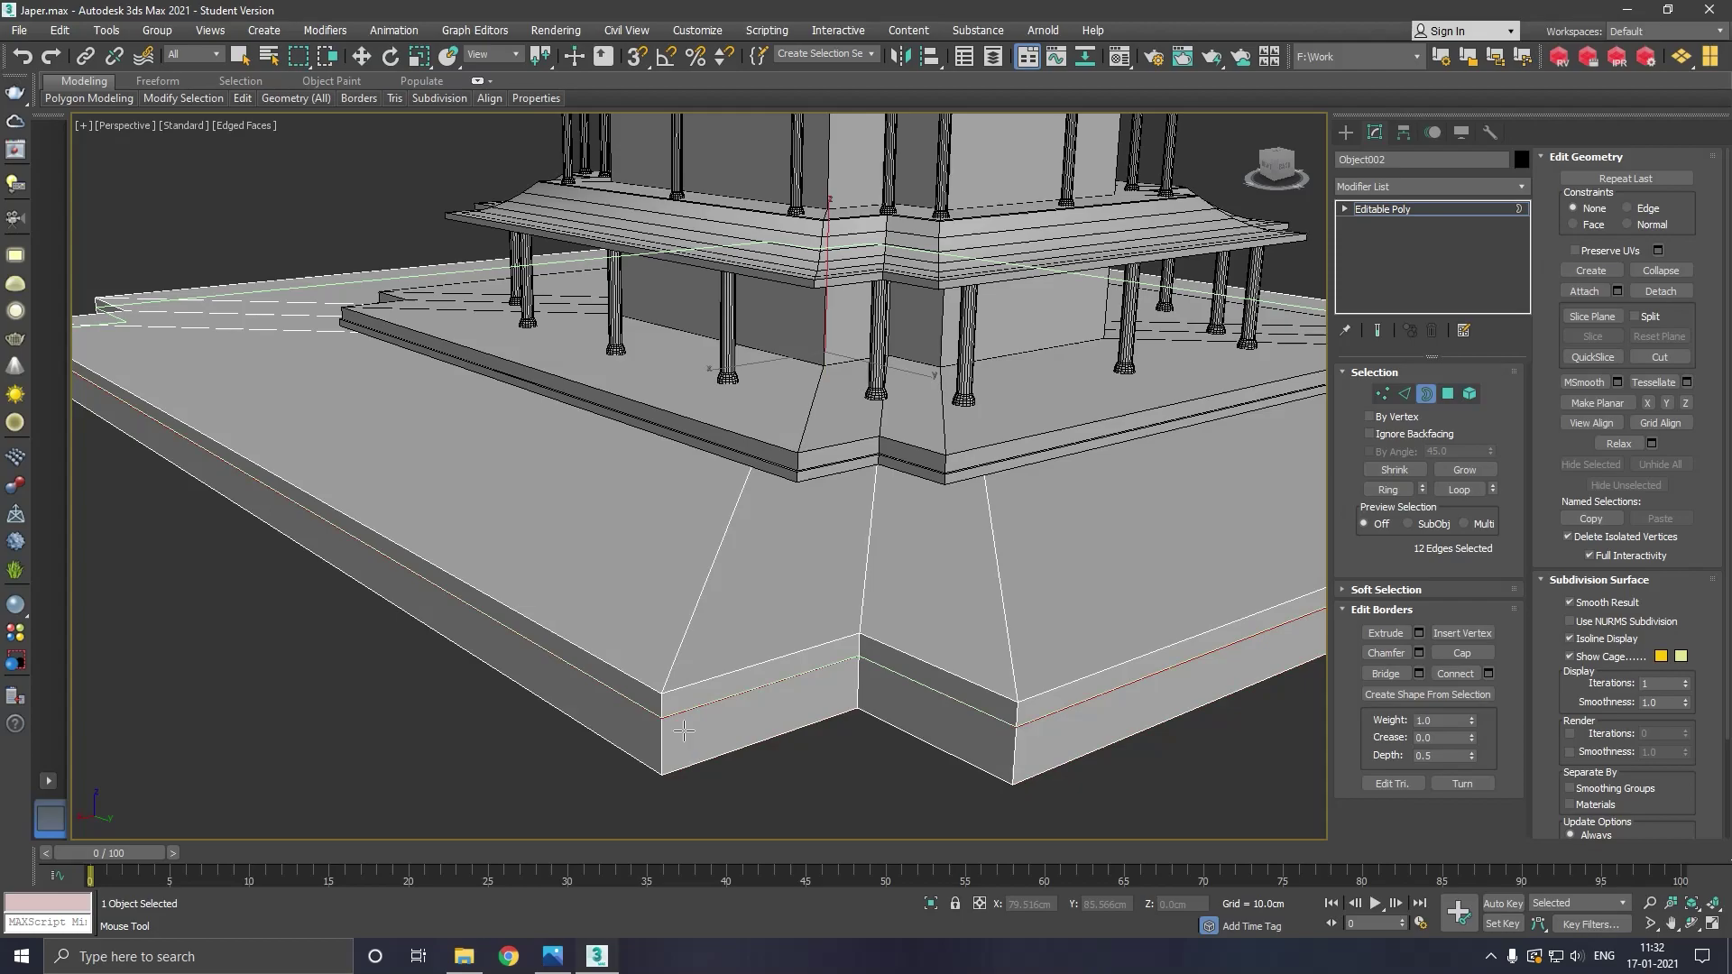
right_click(670, 722)
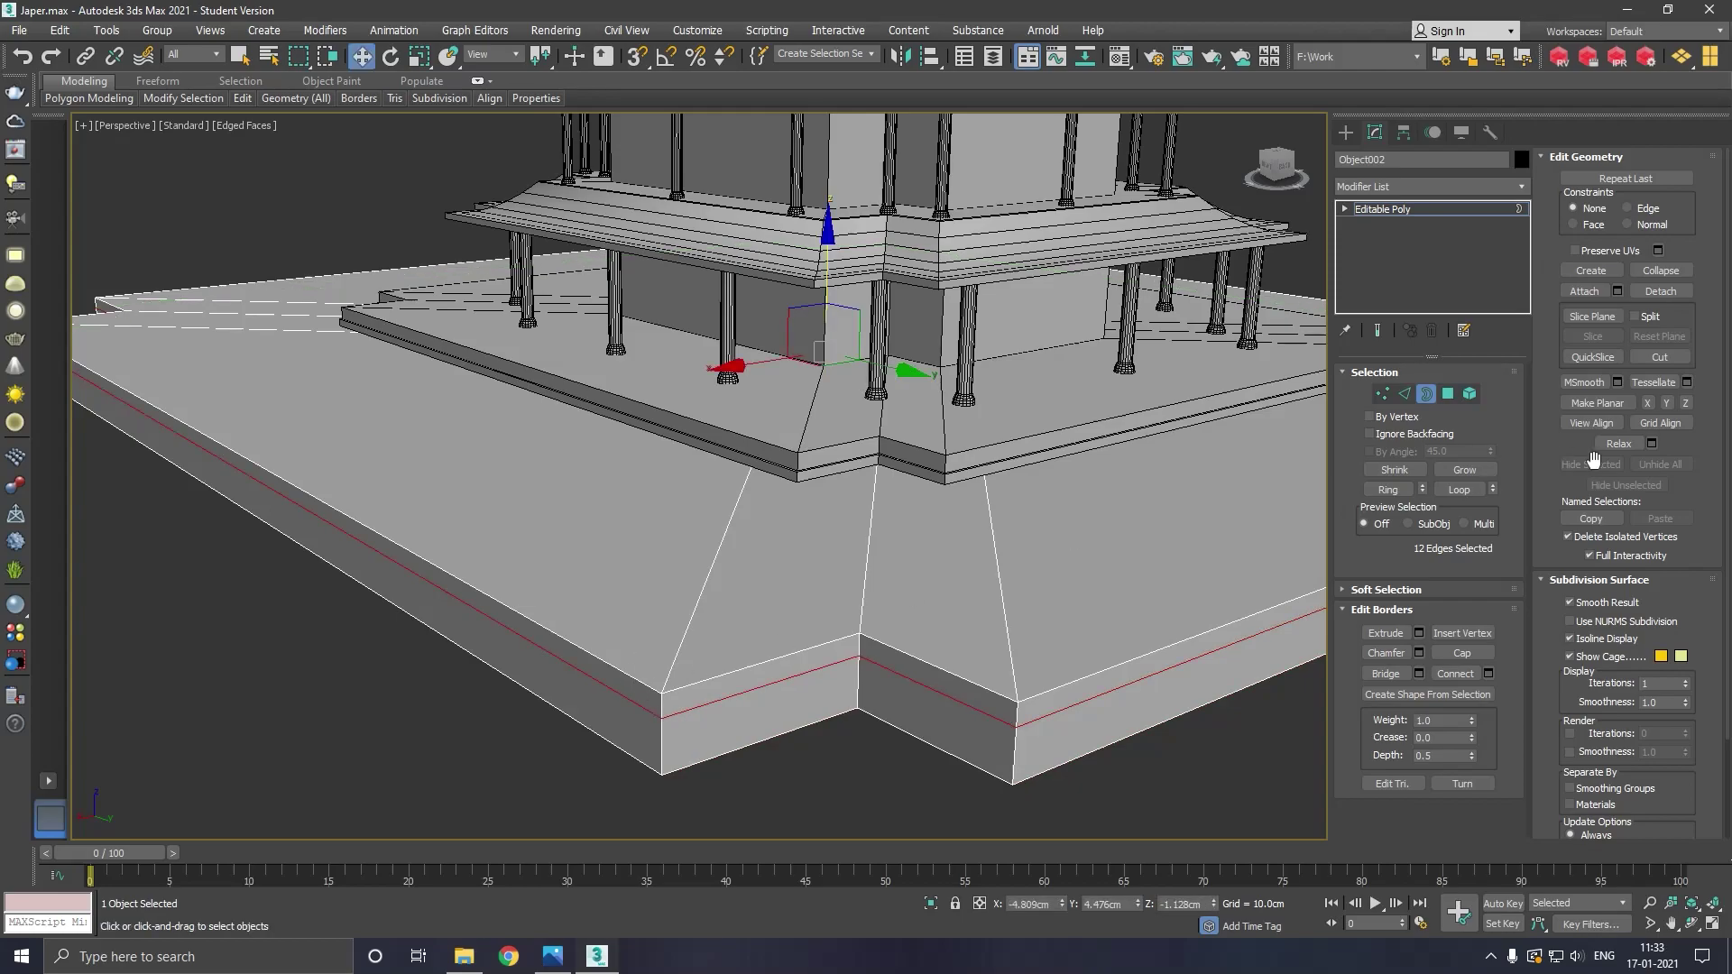
left_click(1449, 395)
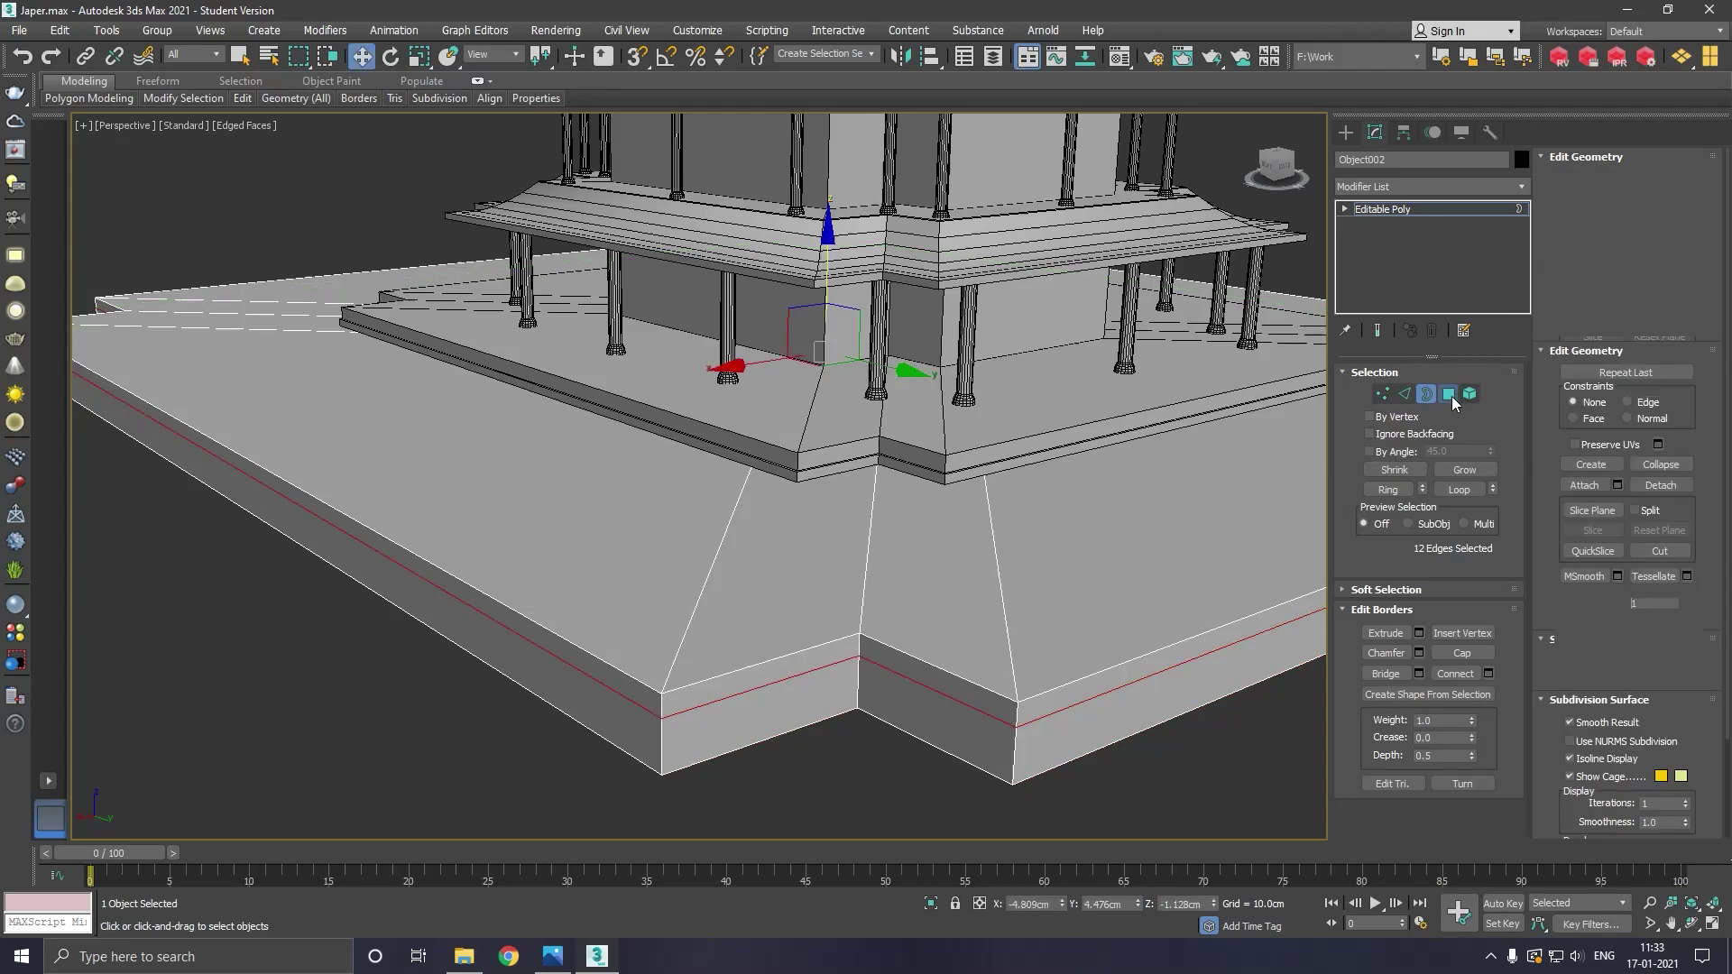
Select the upper wall strip and add a Swift Loop beneath it
left_click(637, 706)
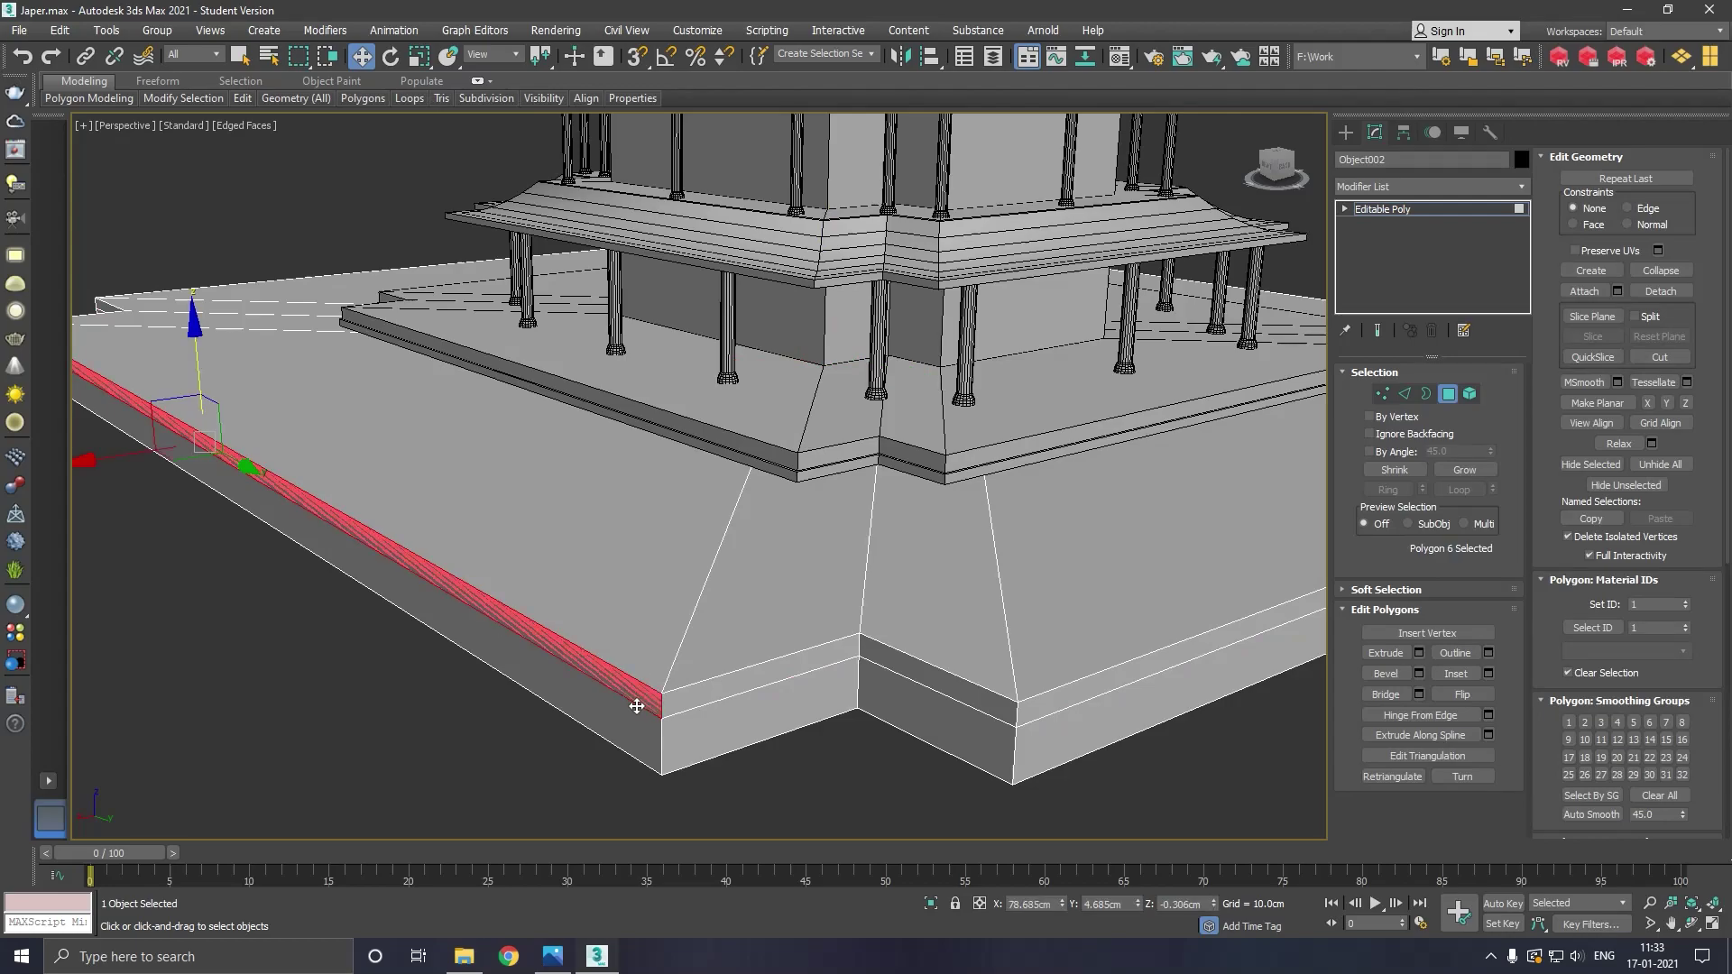
left_click(1420, 651)
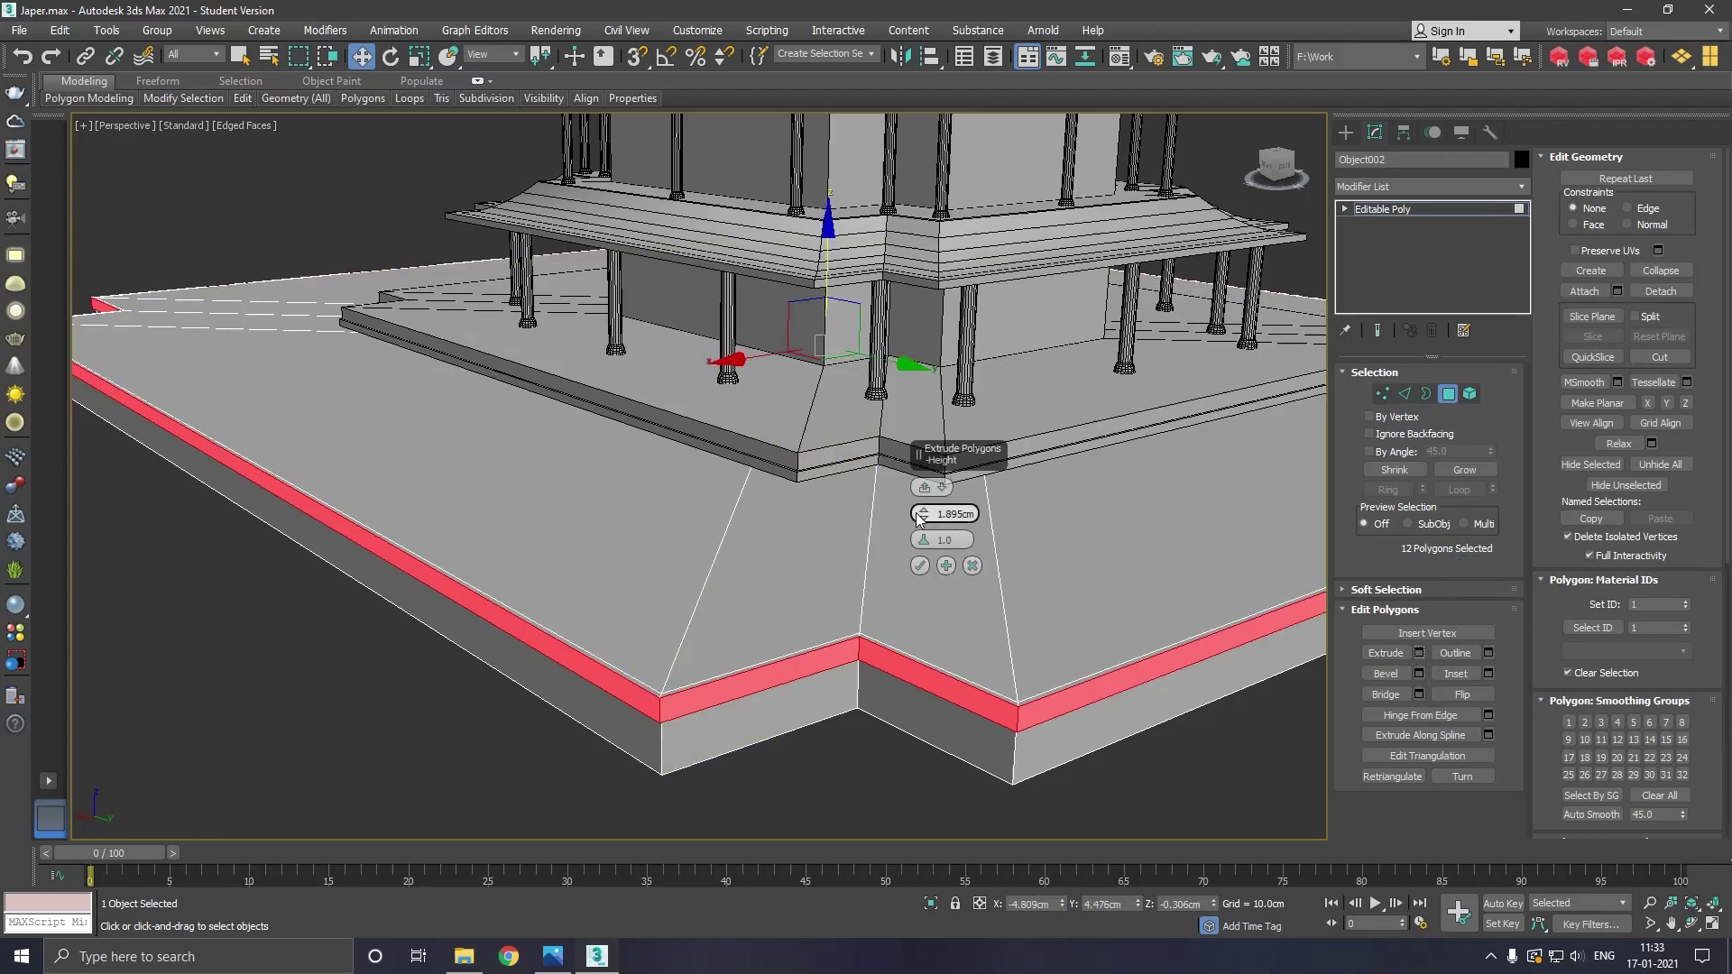
left_click_drag(924, 513, 924, 510)
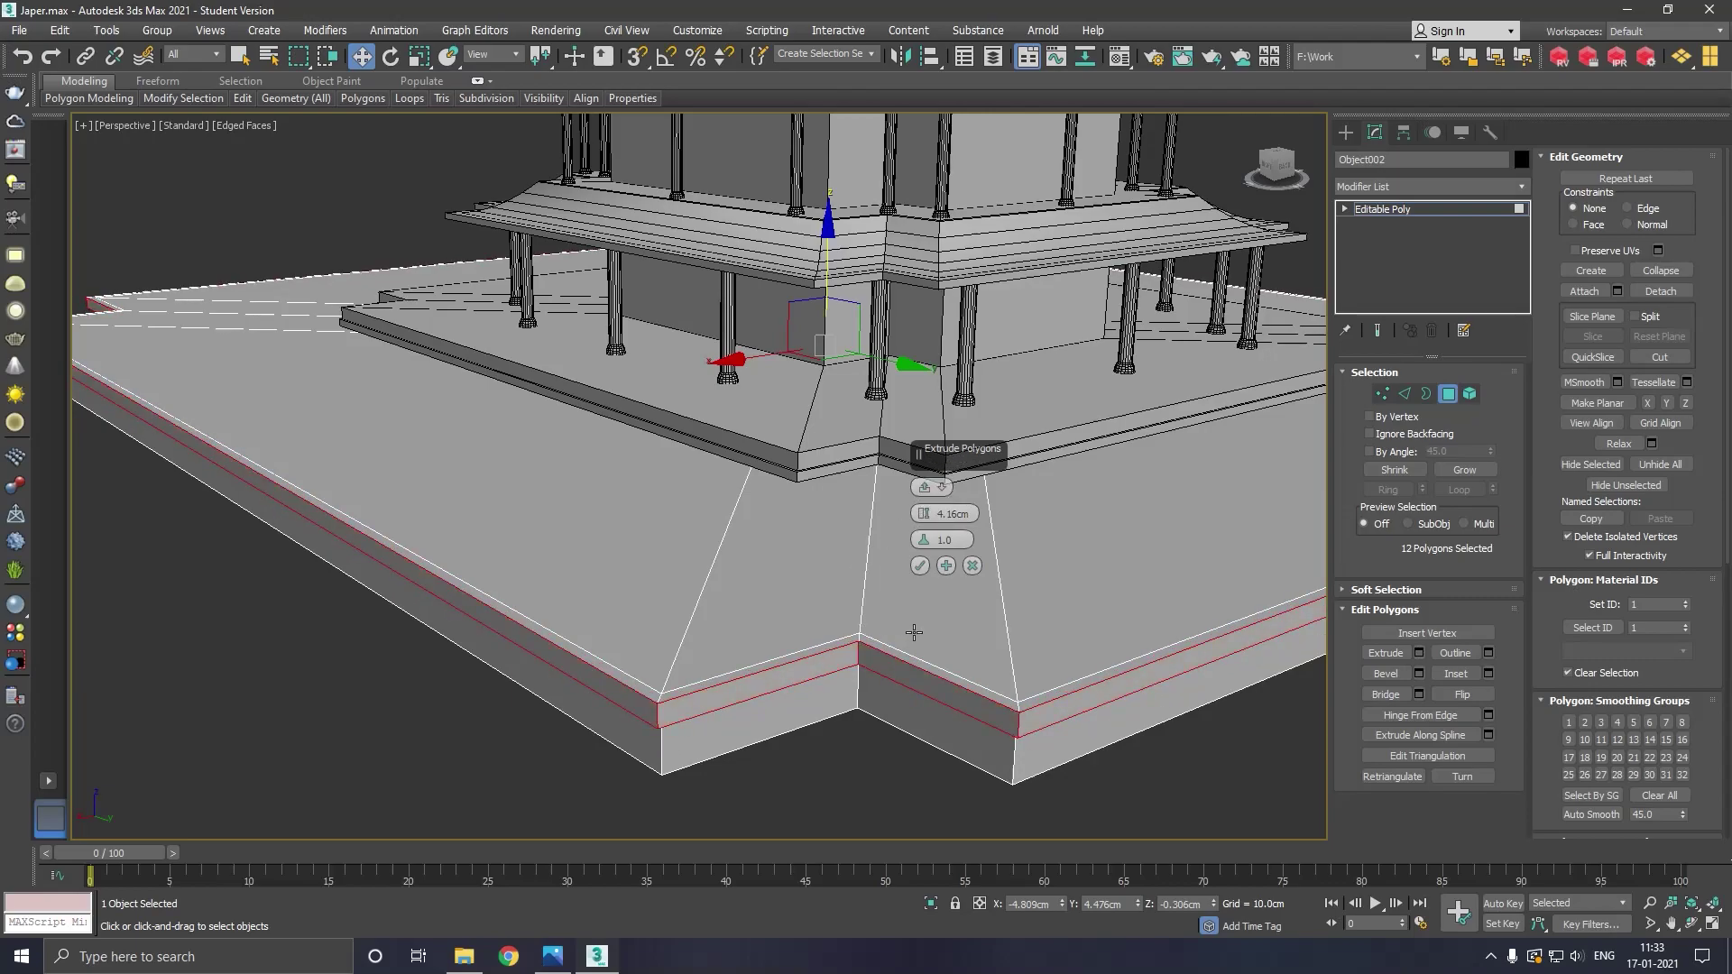
left_click(973, 566)
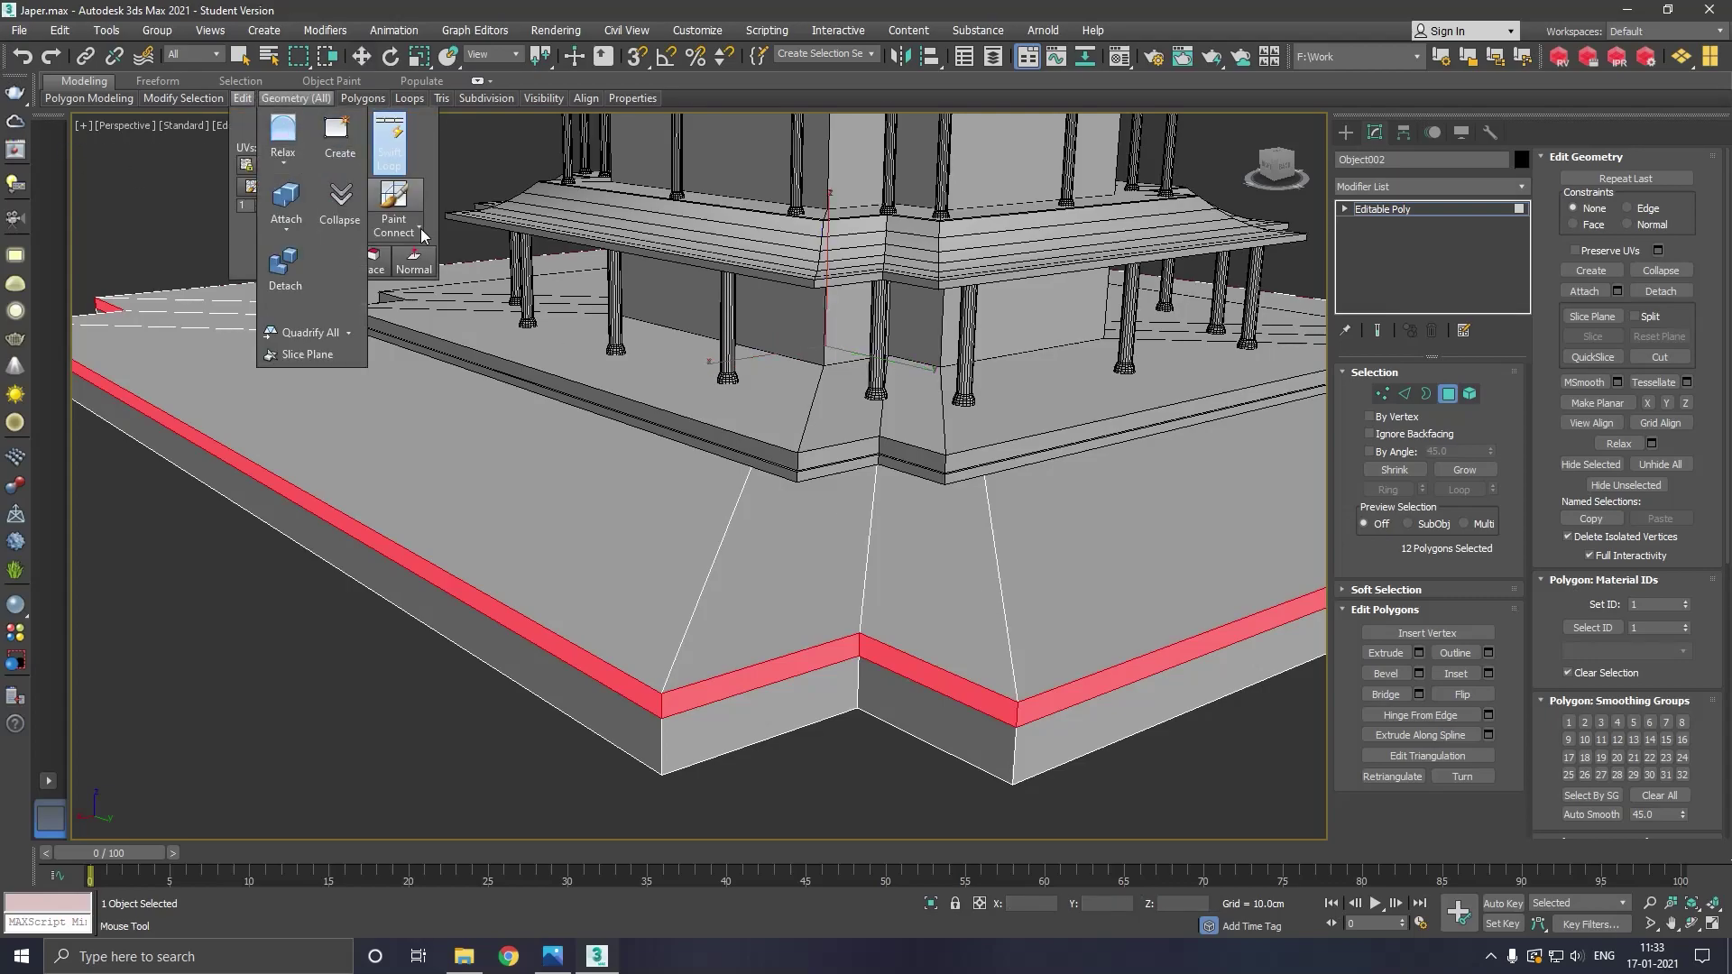
left_click(420, 229)
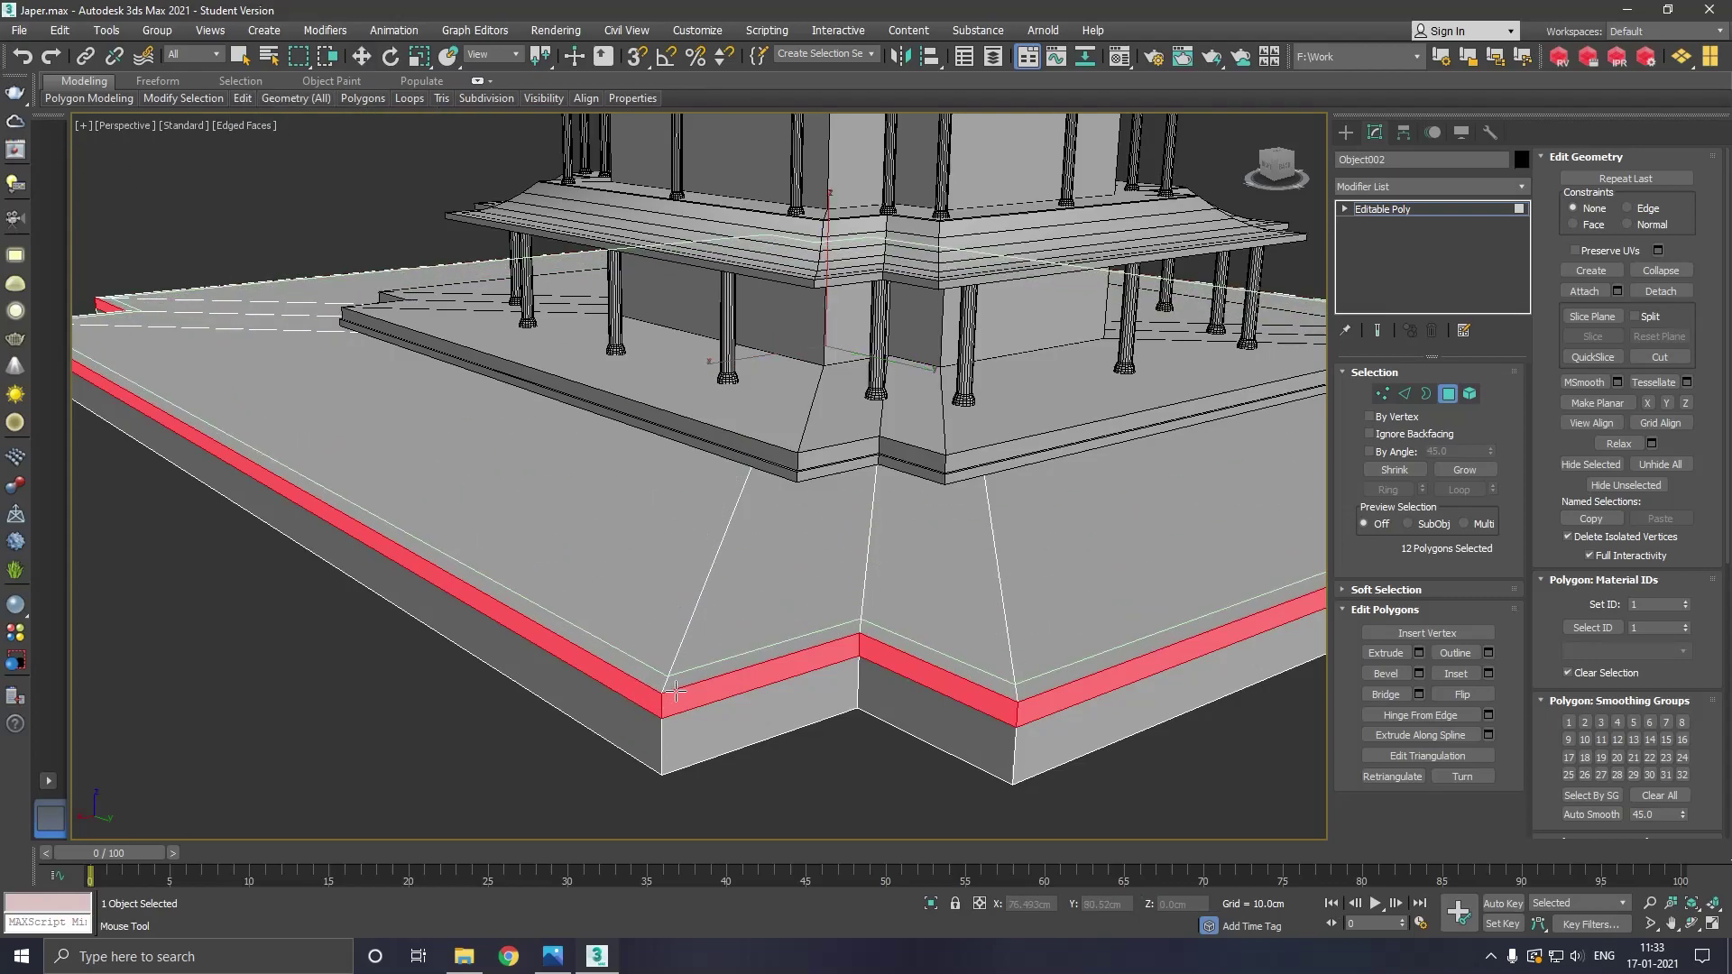
left_click(676, 691)
right_click(679, 689)
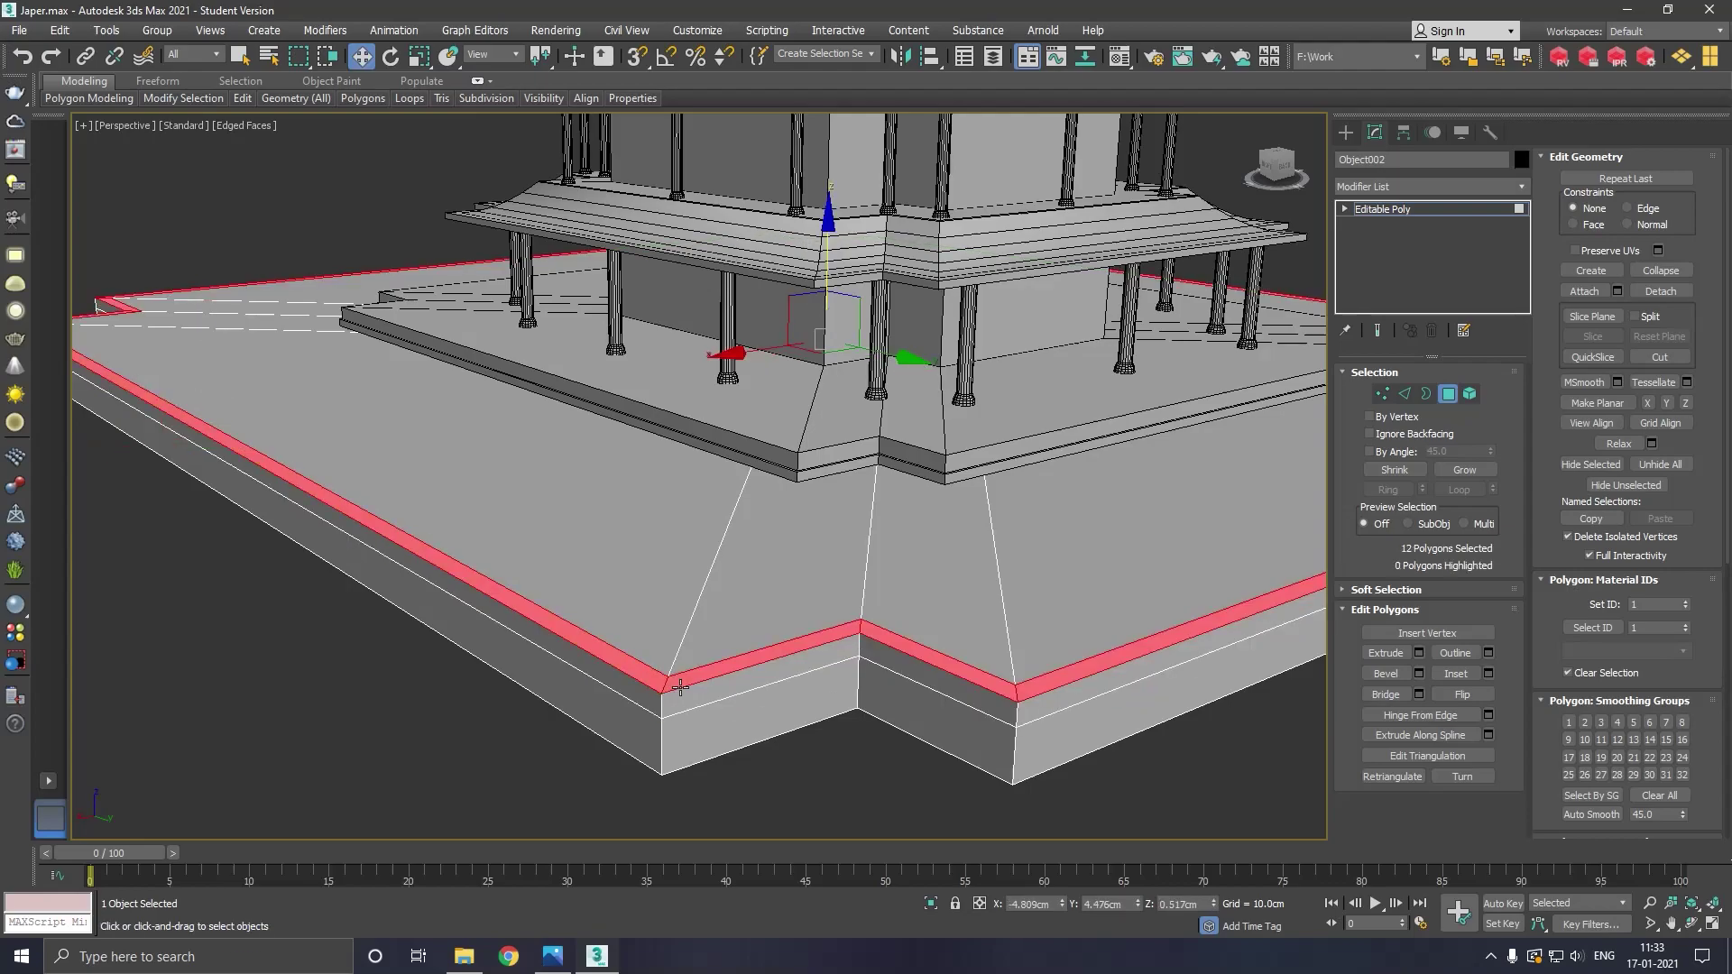
Extrude the strip about 0.7 cm outward as a slim ledge
left_click(1420, 651)
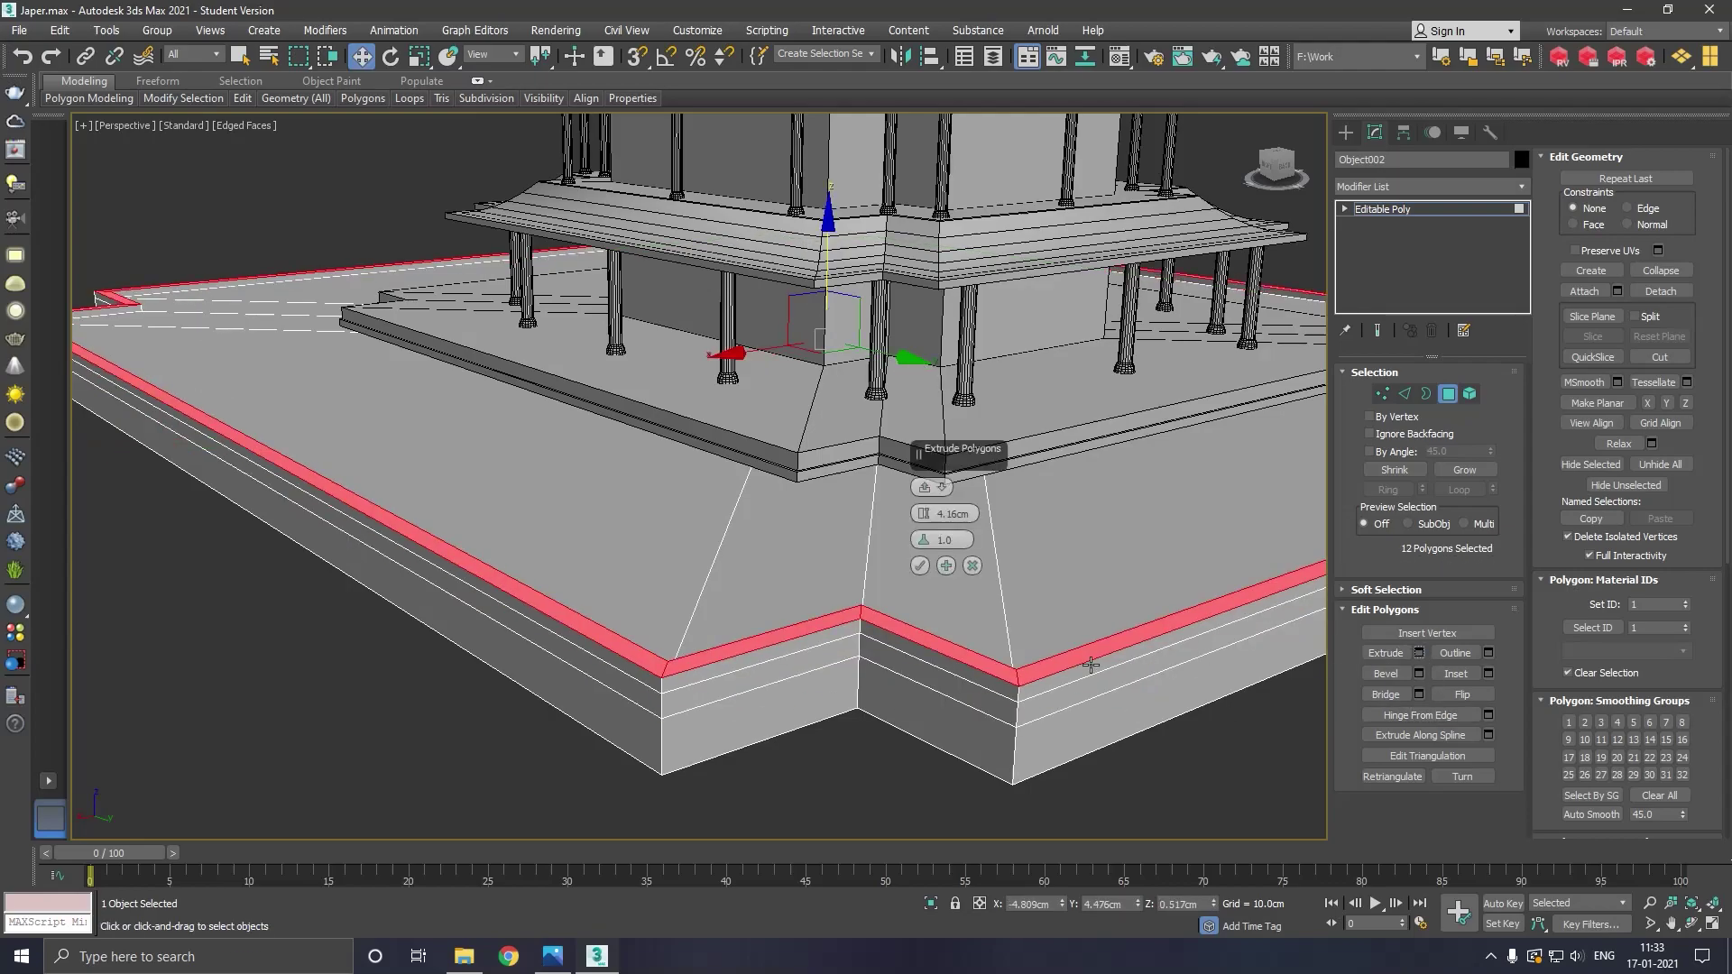
left_click_drag(923, 522, 928, 545)
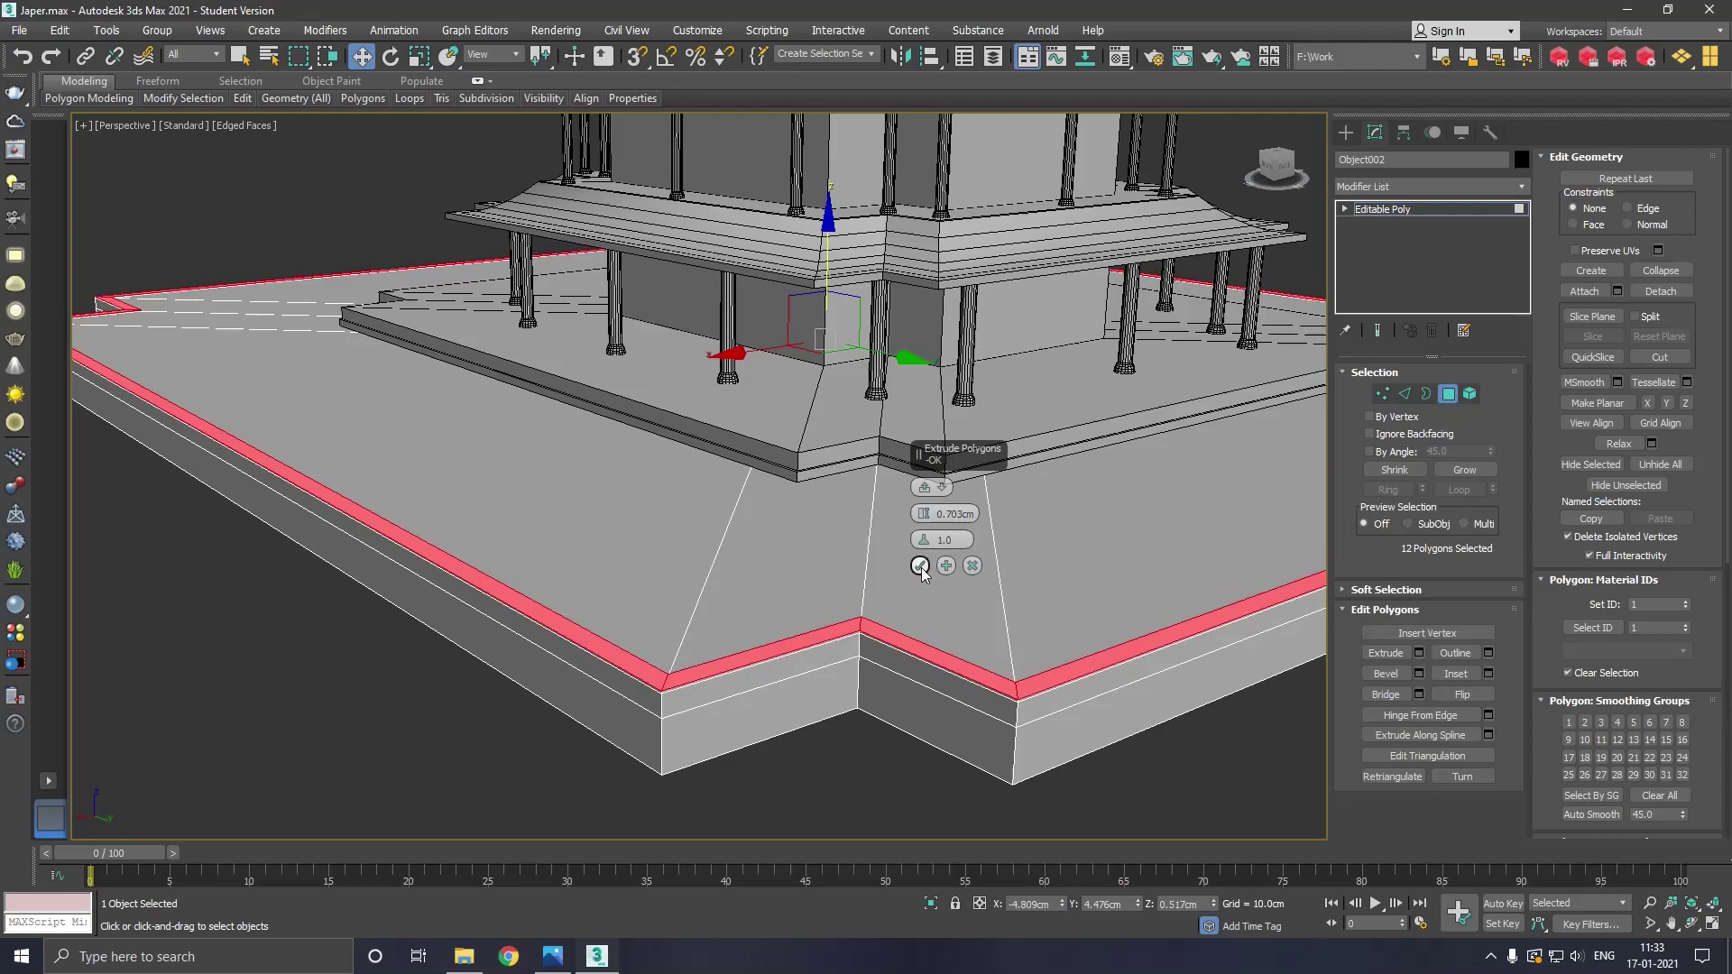
left_click(920, 566)
scroll(904, 591, "down", 3)
middle_click_drag(904, 592, 882, 532, "alt")
mouse_move(242, 99)
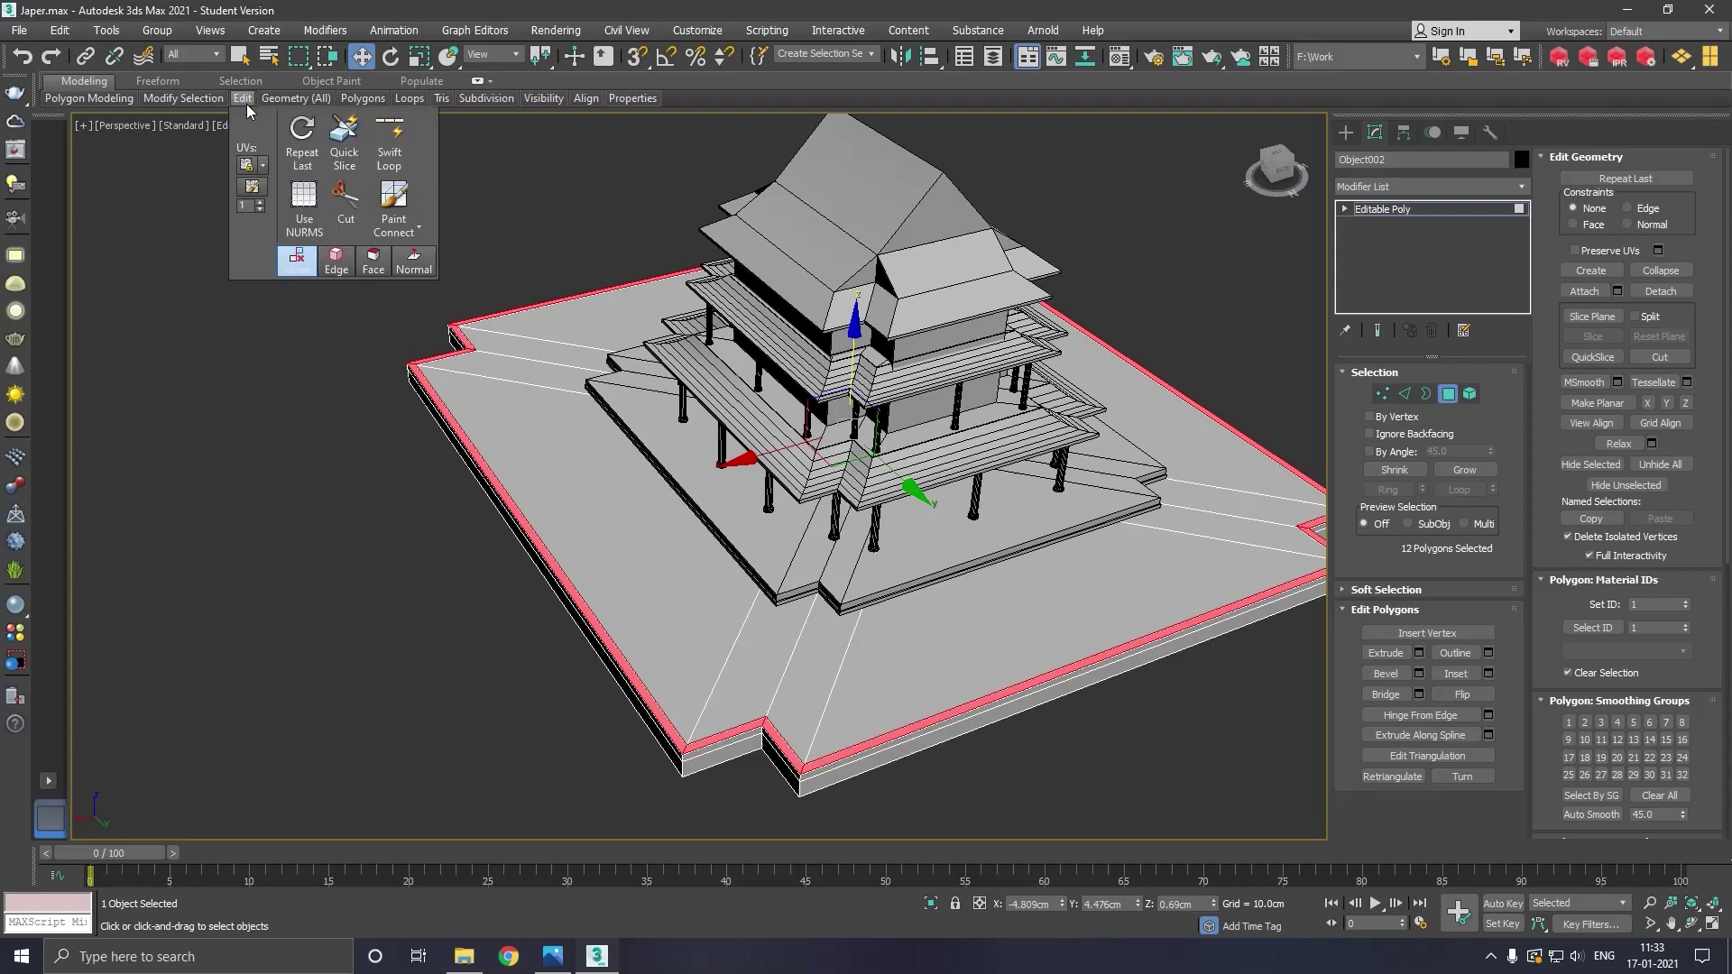
Add an edge loop across the base top and select the resulting polygon loop
left_click(400, 132)
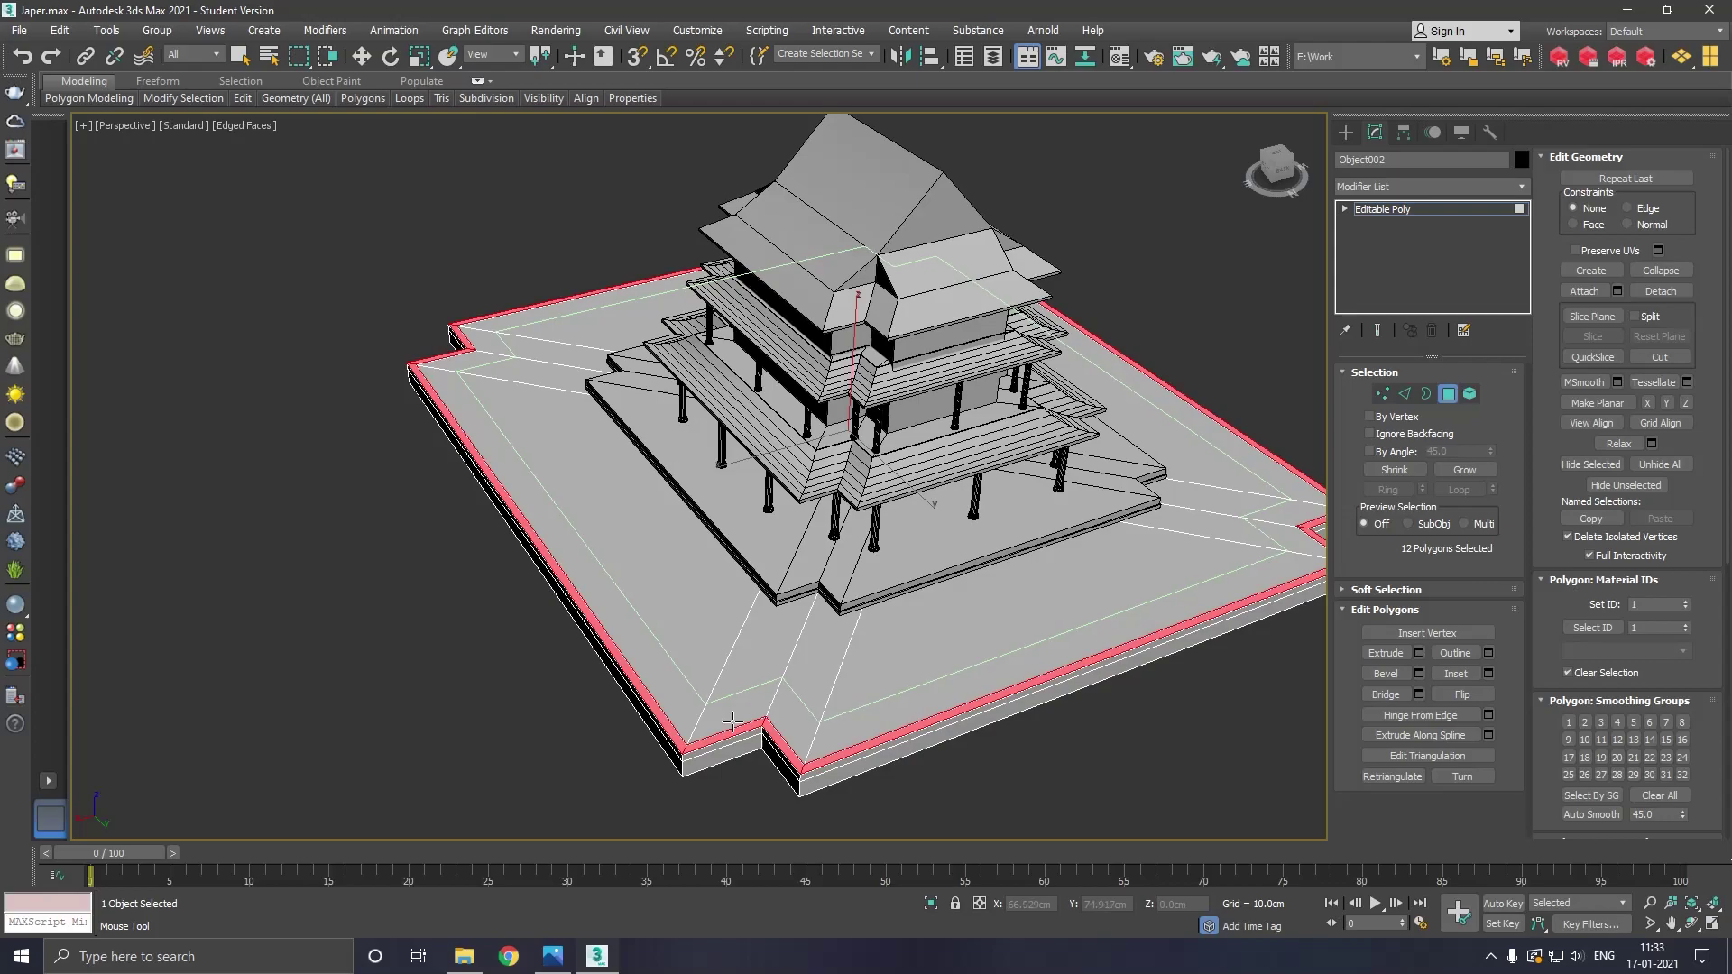
left_click(762, 673)
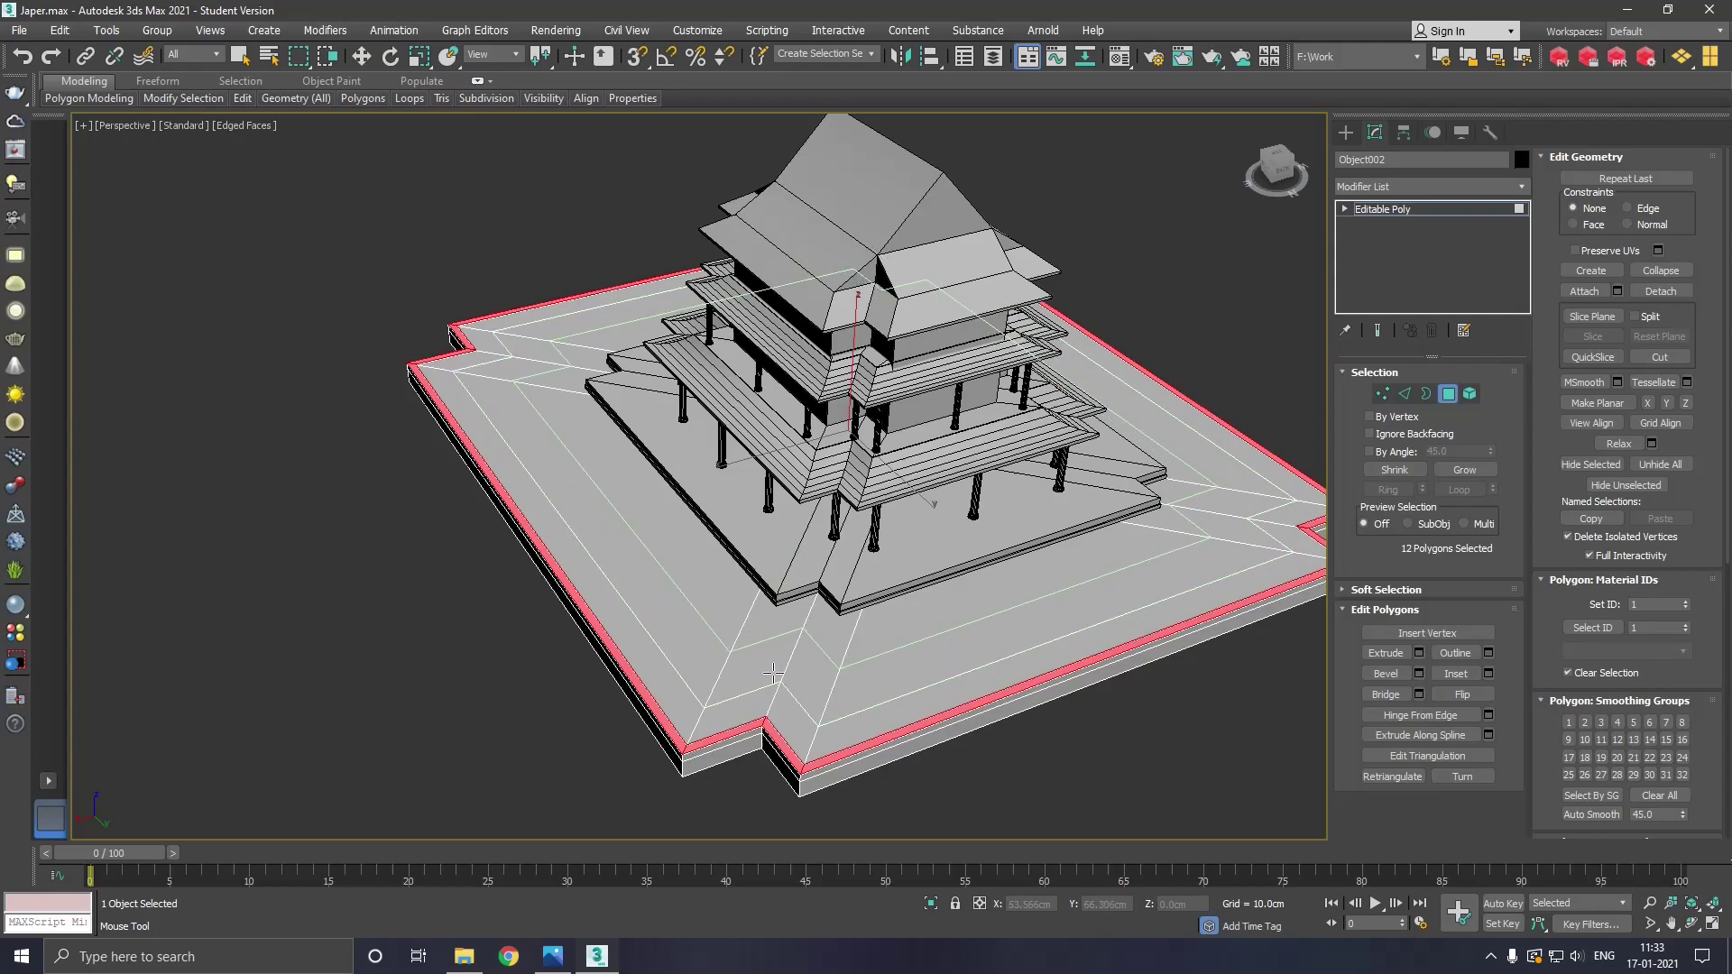
key("w")
left_click(760, 660)
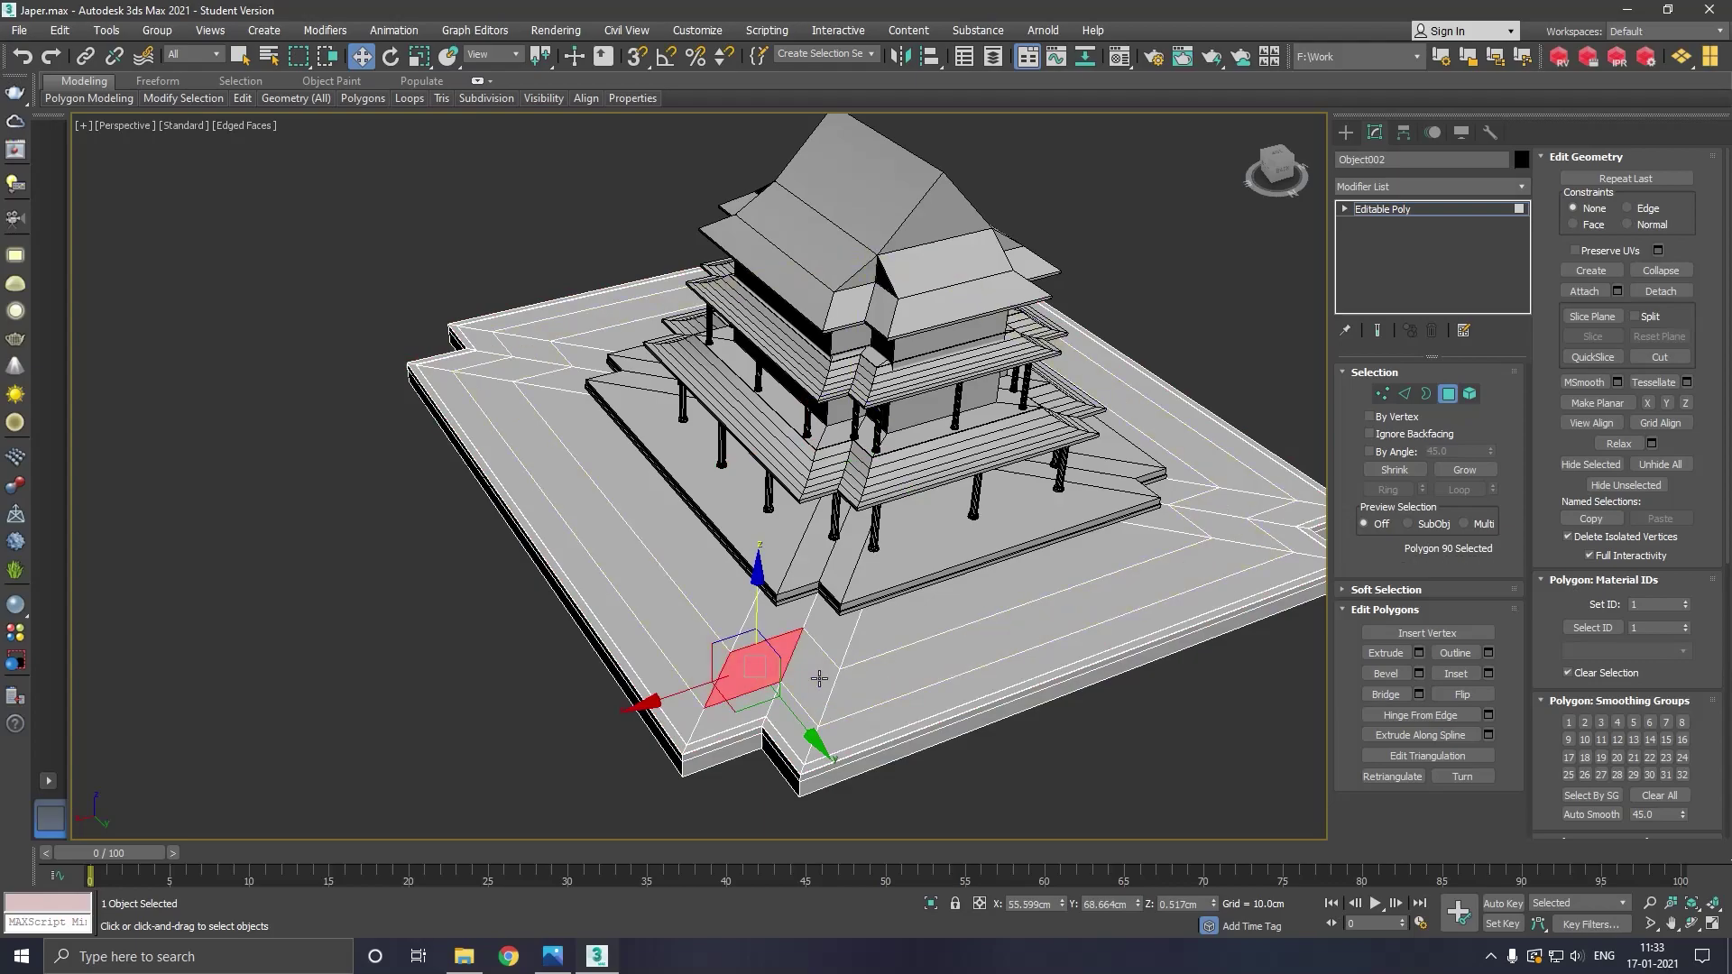
scroll(817, 689, "up", 3)
scroll(816, 689, "up", 3)
left_click(798, 679, "shift")
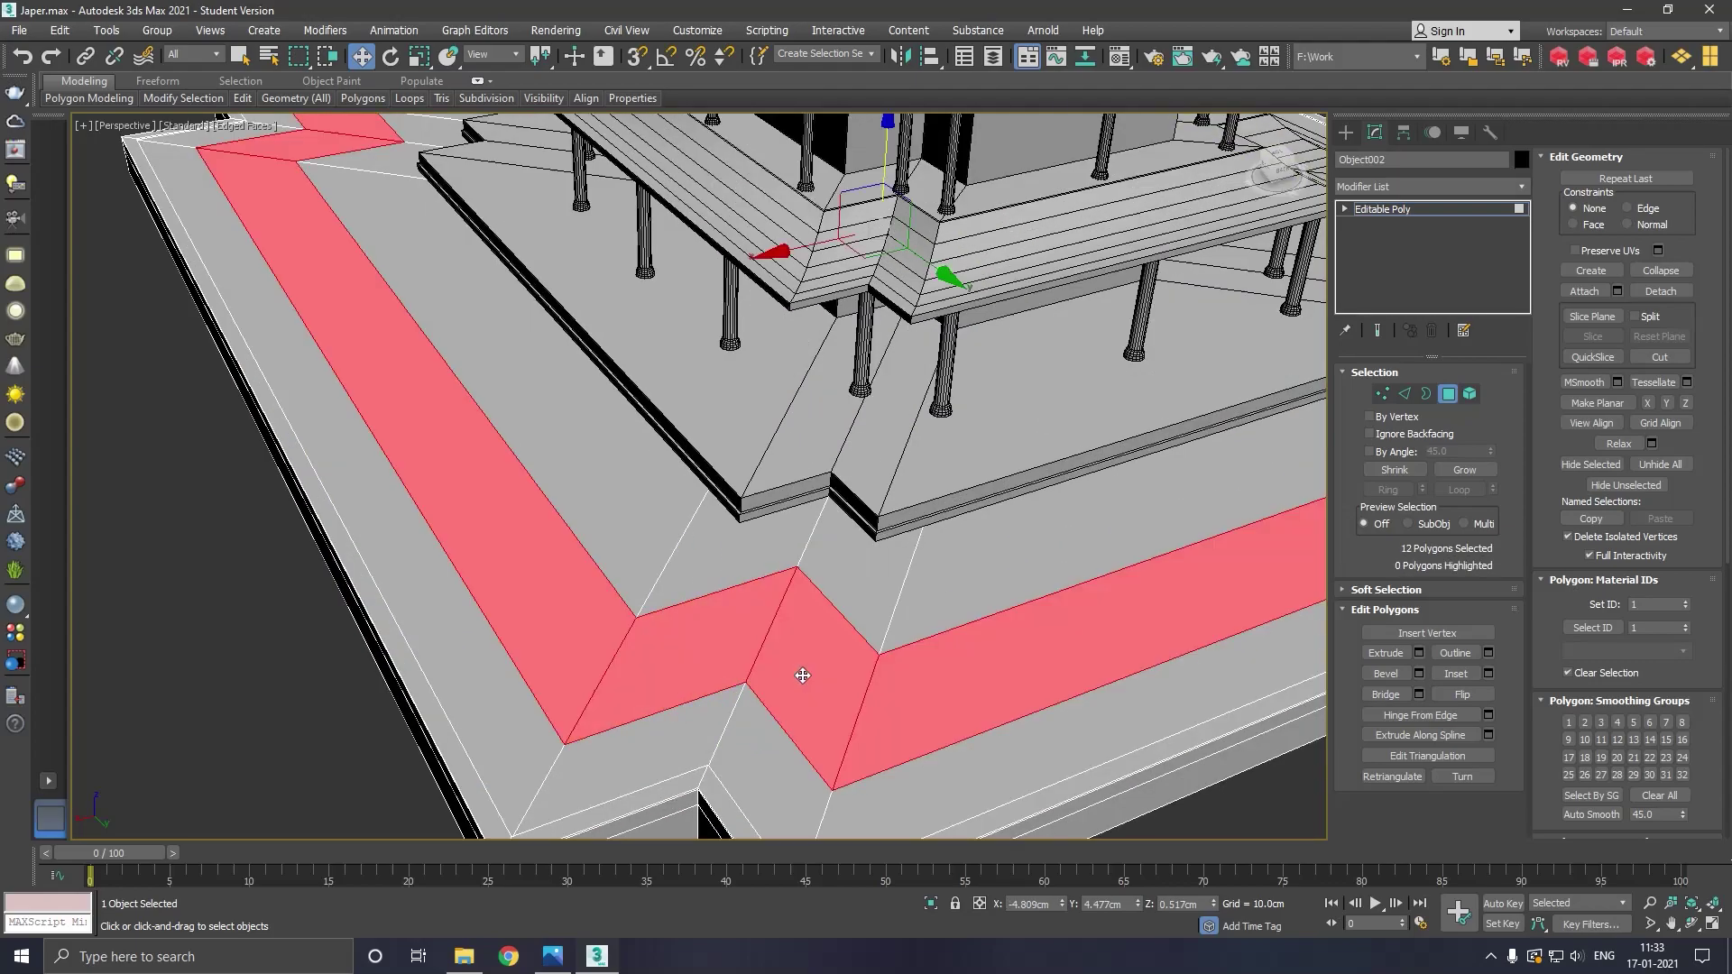
Inset the selected polygon loop by about 5.6 cm
left_click(1488, 673)
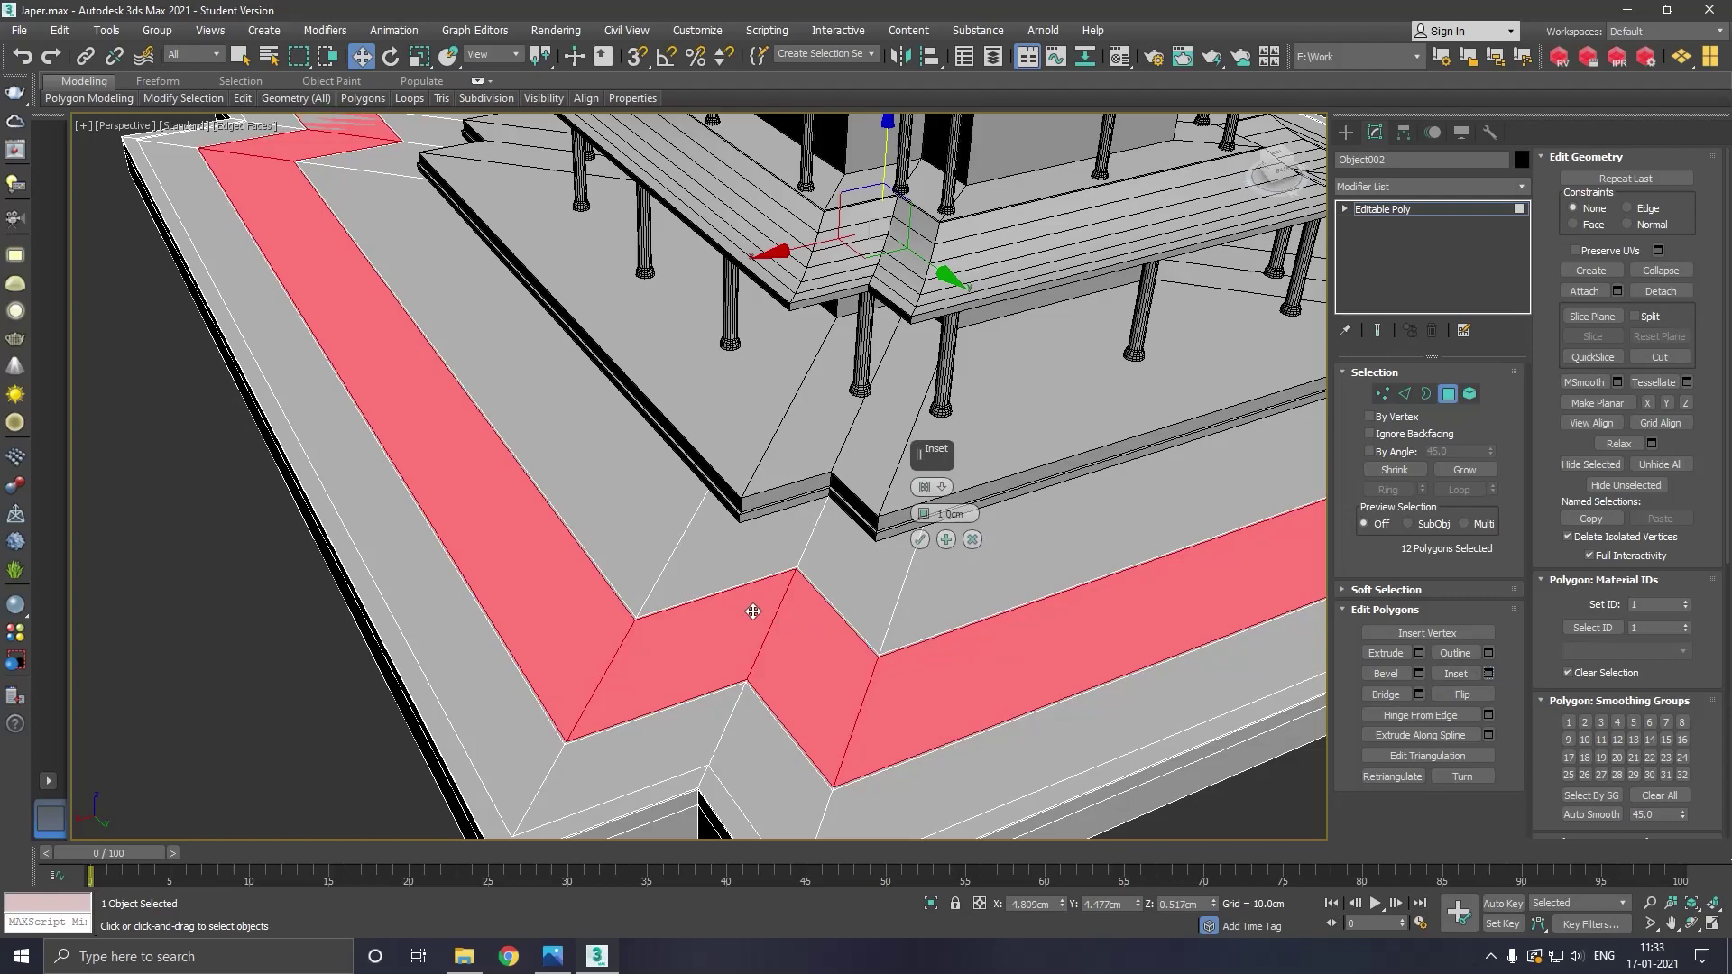
scroll(843, 597, "up", 5)
left_click_drag(927, 515, 927, 499)
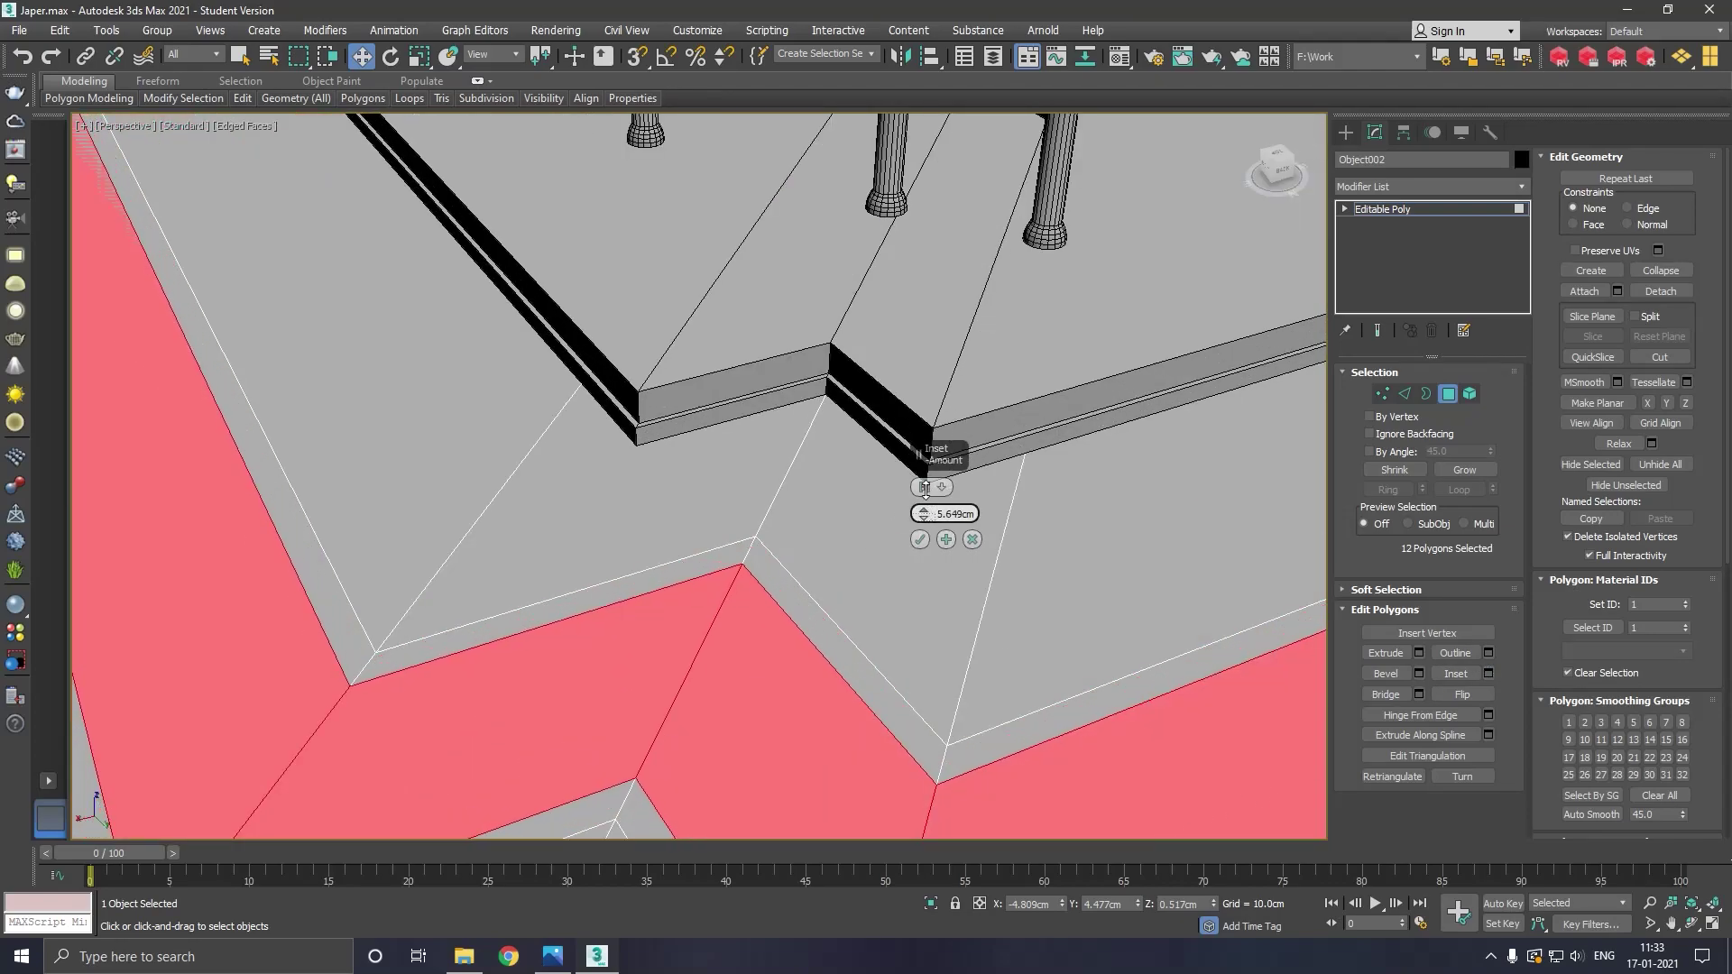
Commit the inset, then extrude the red band polygons to -0.727cm
left_click(920, 540)
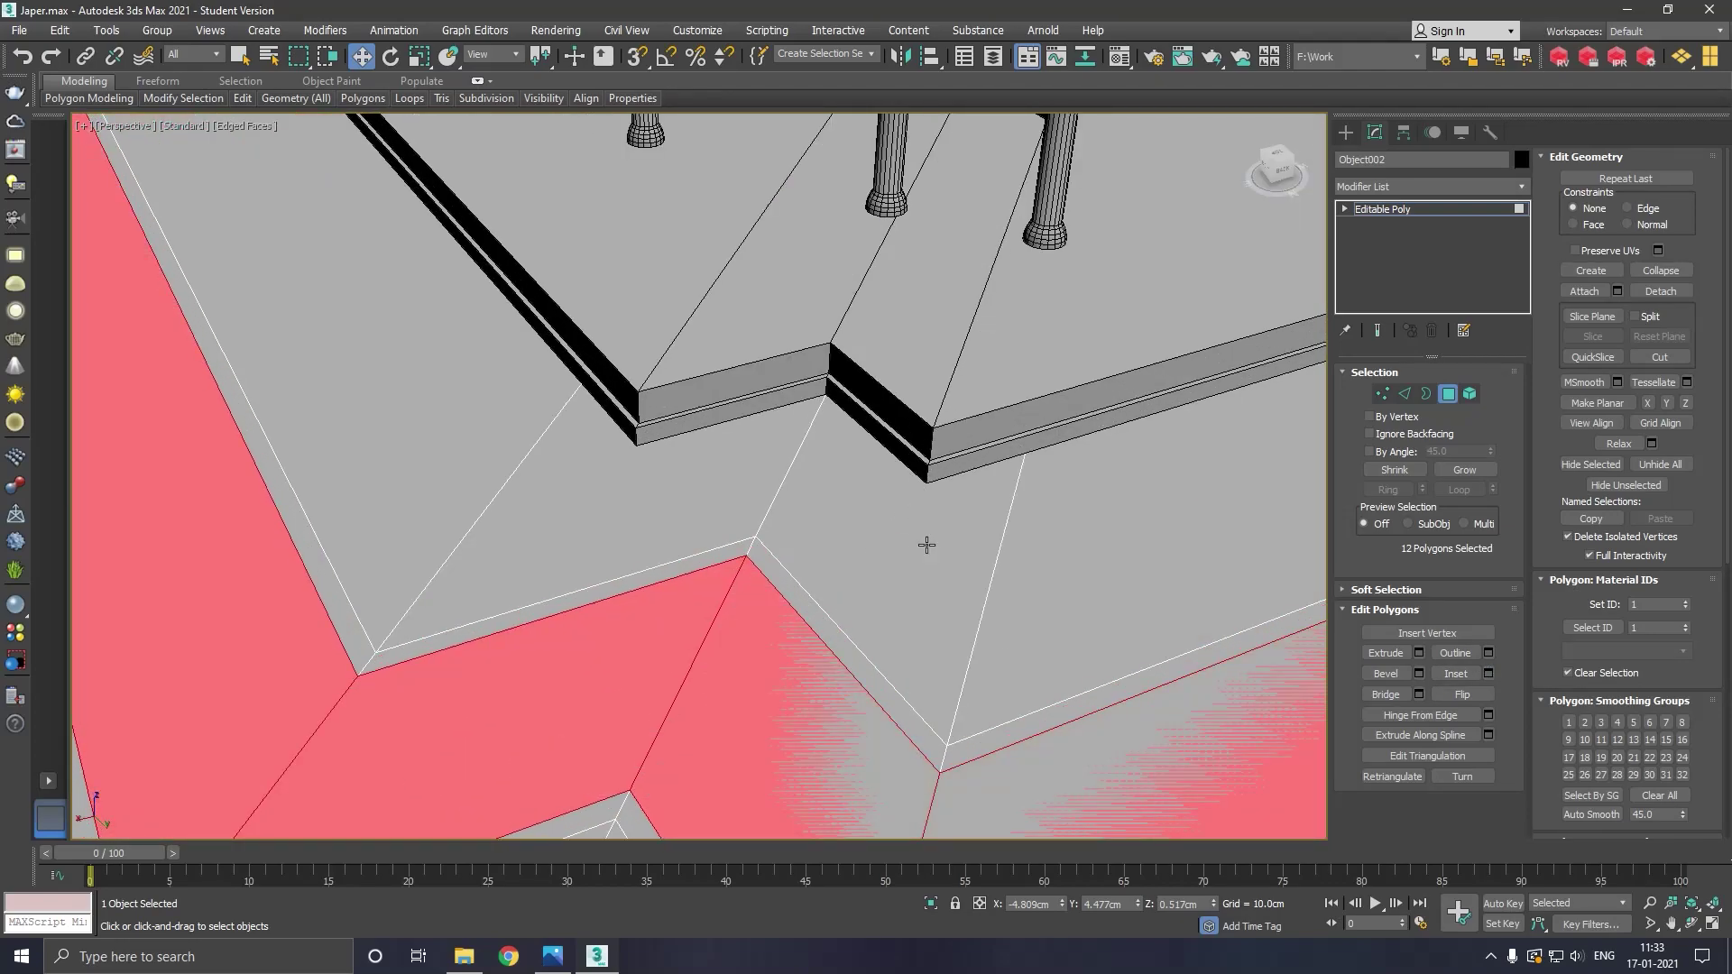
scroll(921, 543, "down", 2)
left_click(1419, 652)
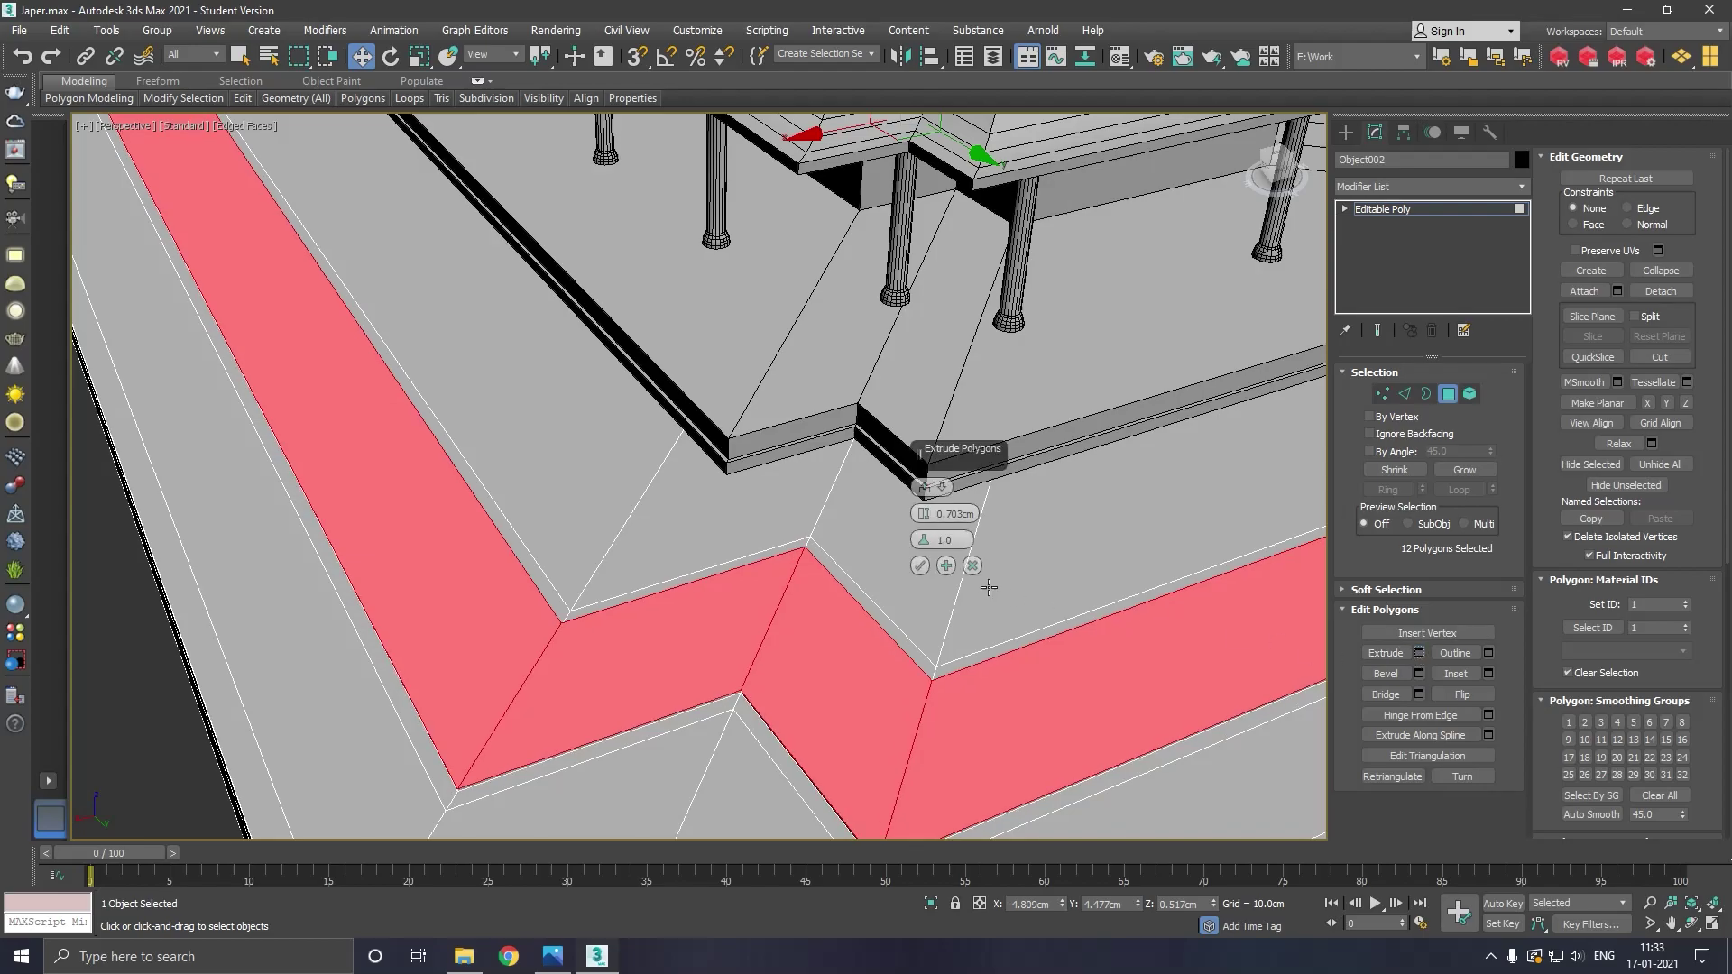
middle_click_drag(908, 610, 911, 581, "alt")
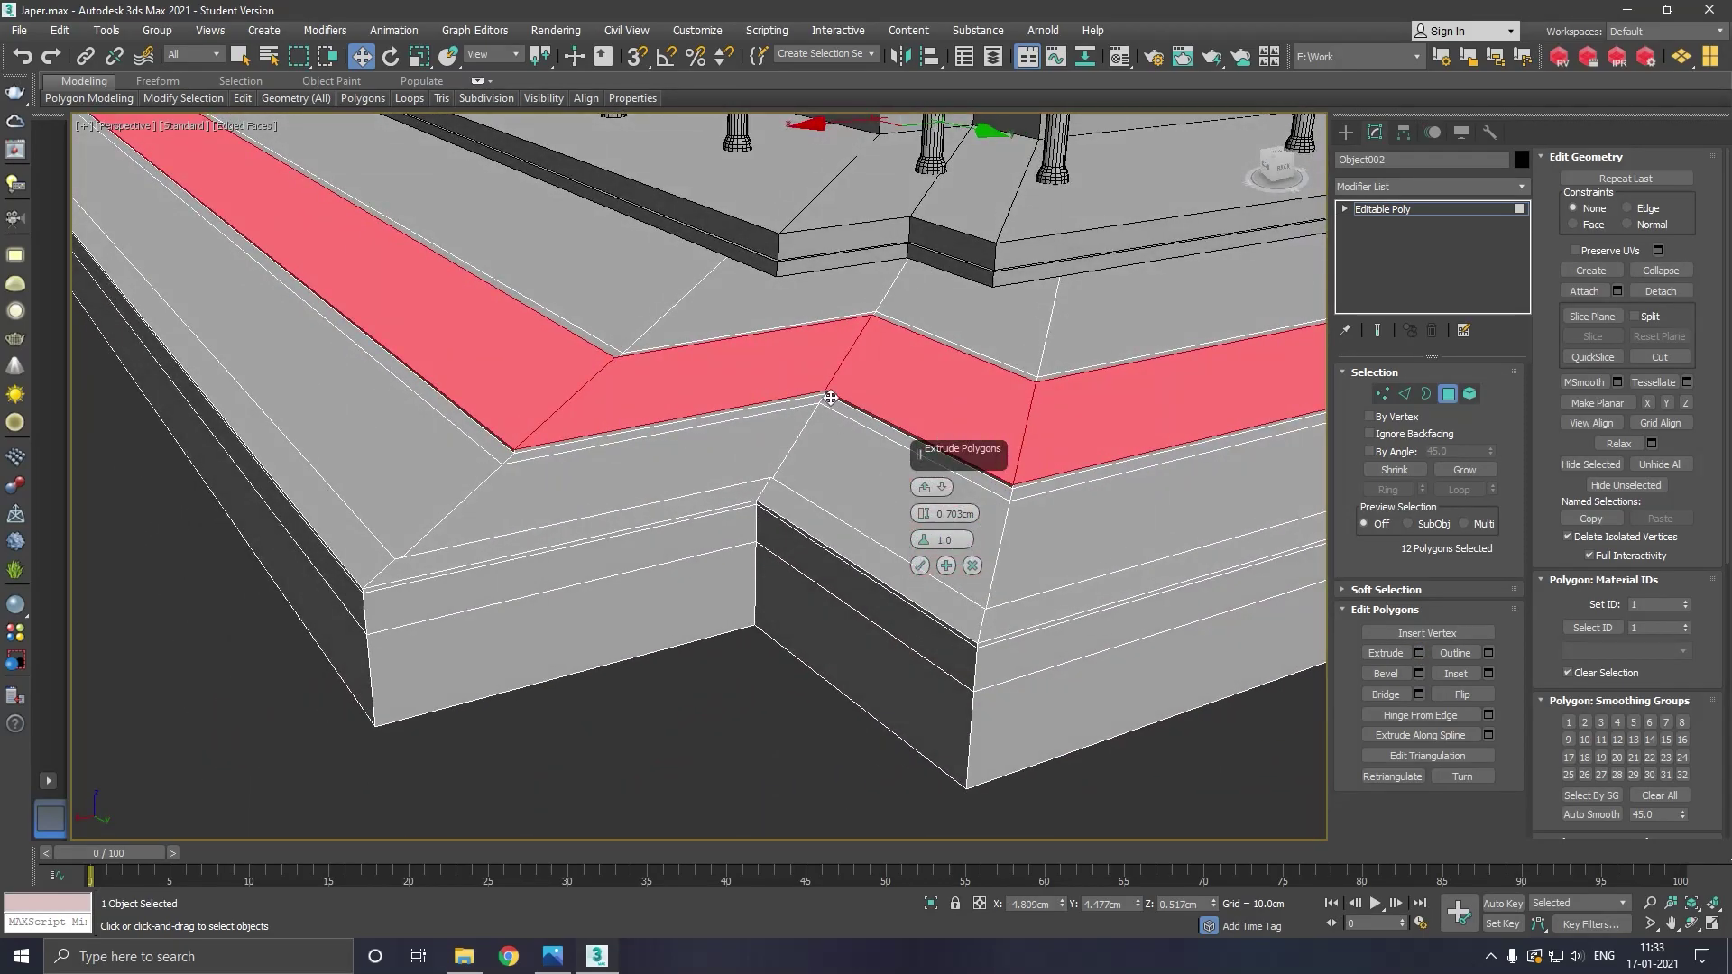
scroll(830, 397, "up", 2)
left_click_drag(924, 513, 930, 536)
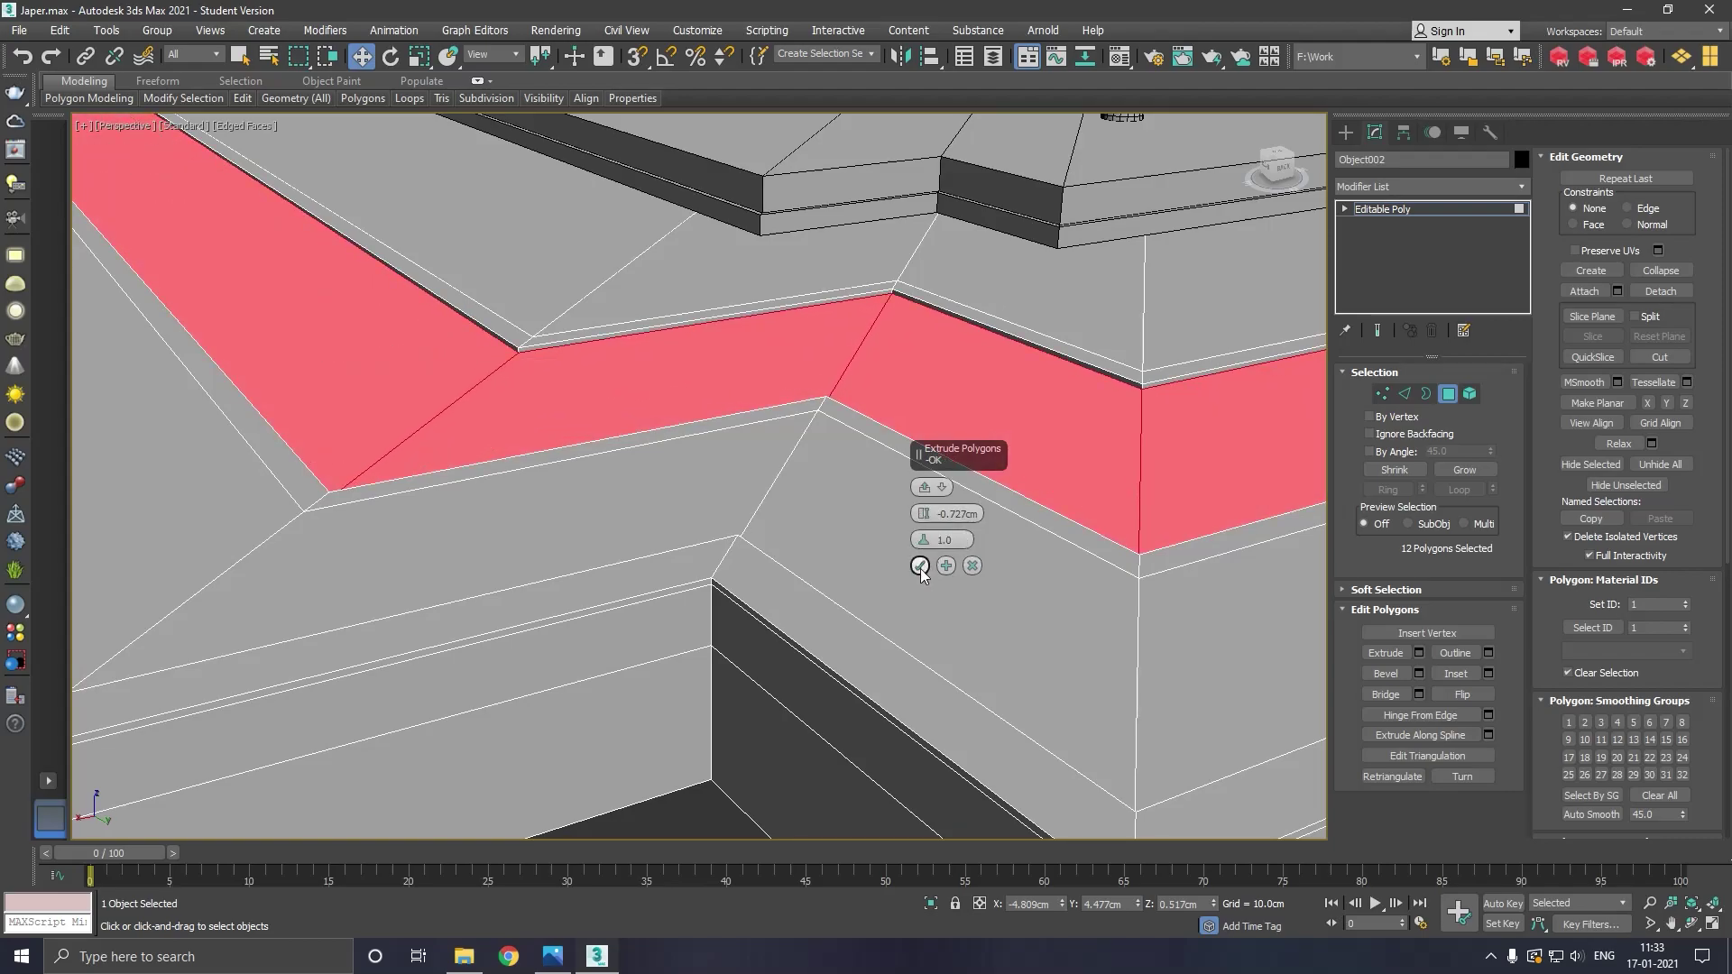
left_click(919, 565)
Exit Polygon sub-object mode, clear the selection, and switch to the Top view
scroll(774, 614, "down", 5)
scroll(774, 614, "down", 3)
scroll(774, 613, "down", 1)
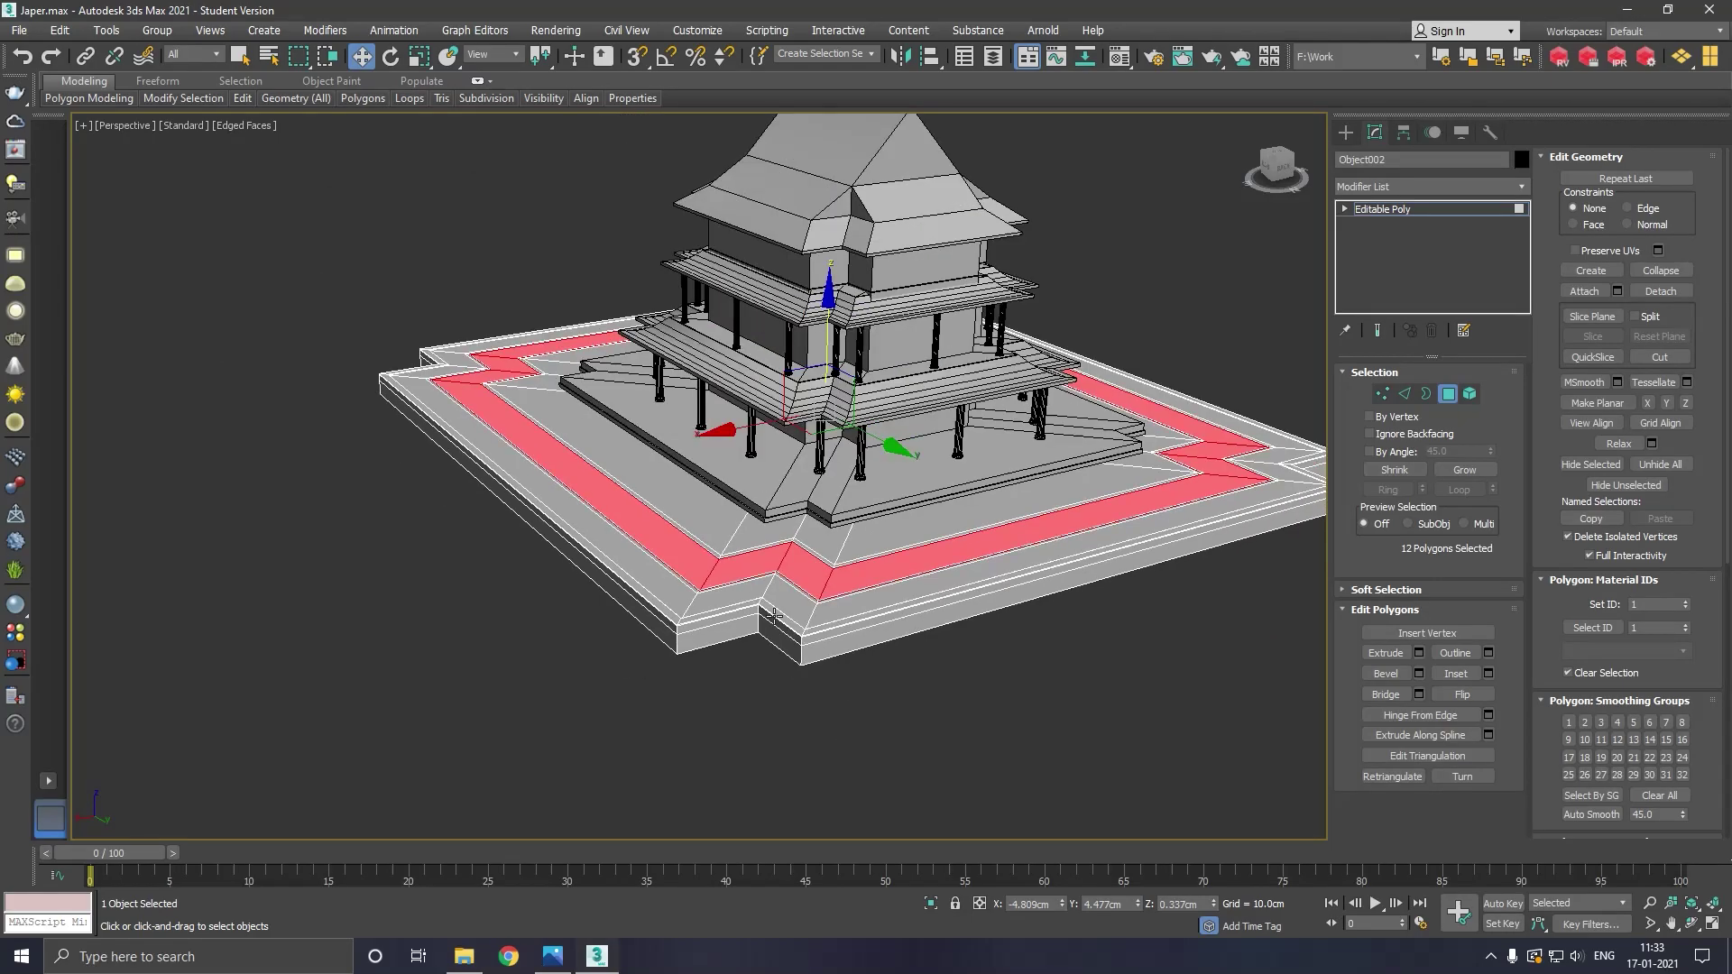
middle_click_drag(868, 599, 898, 607, "alt")
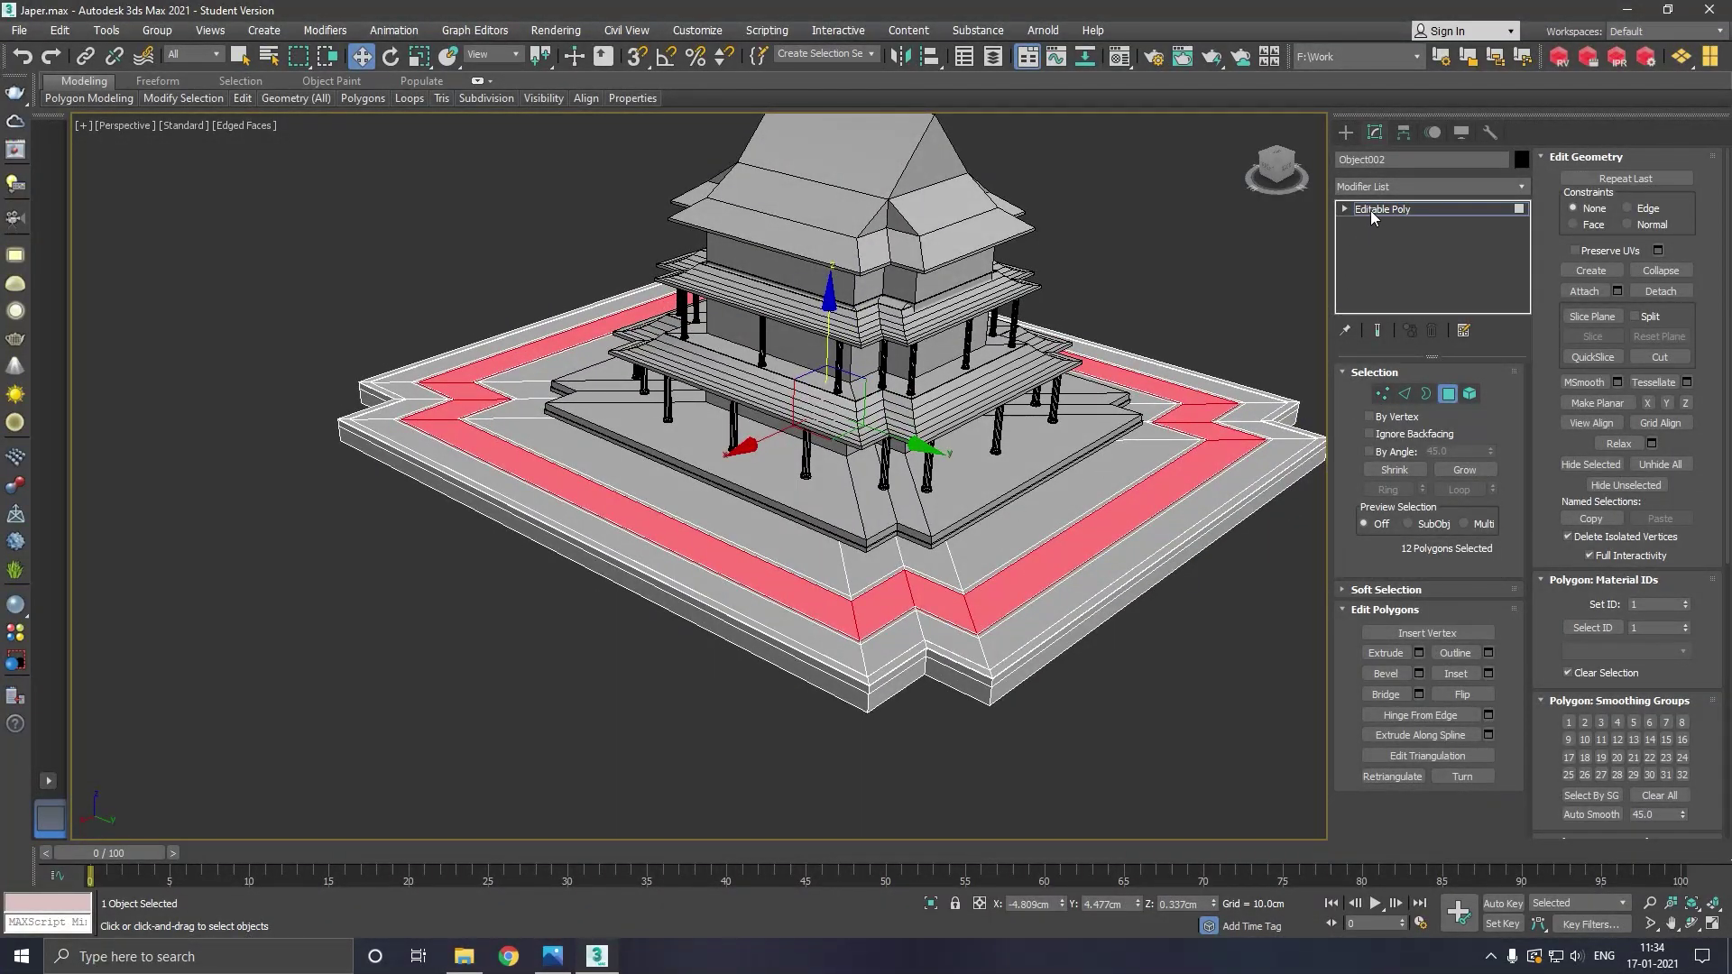
left_click(1371, 209)
left_click(1172, 260)
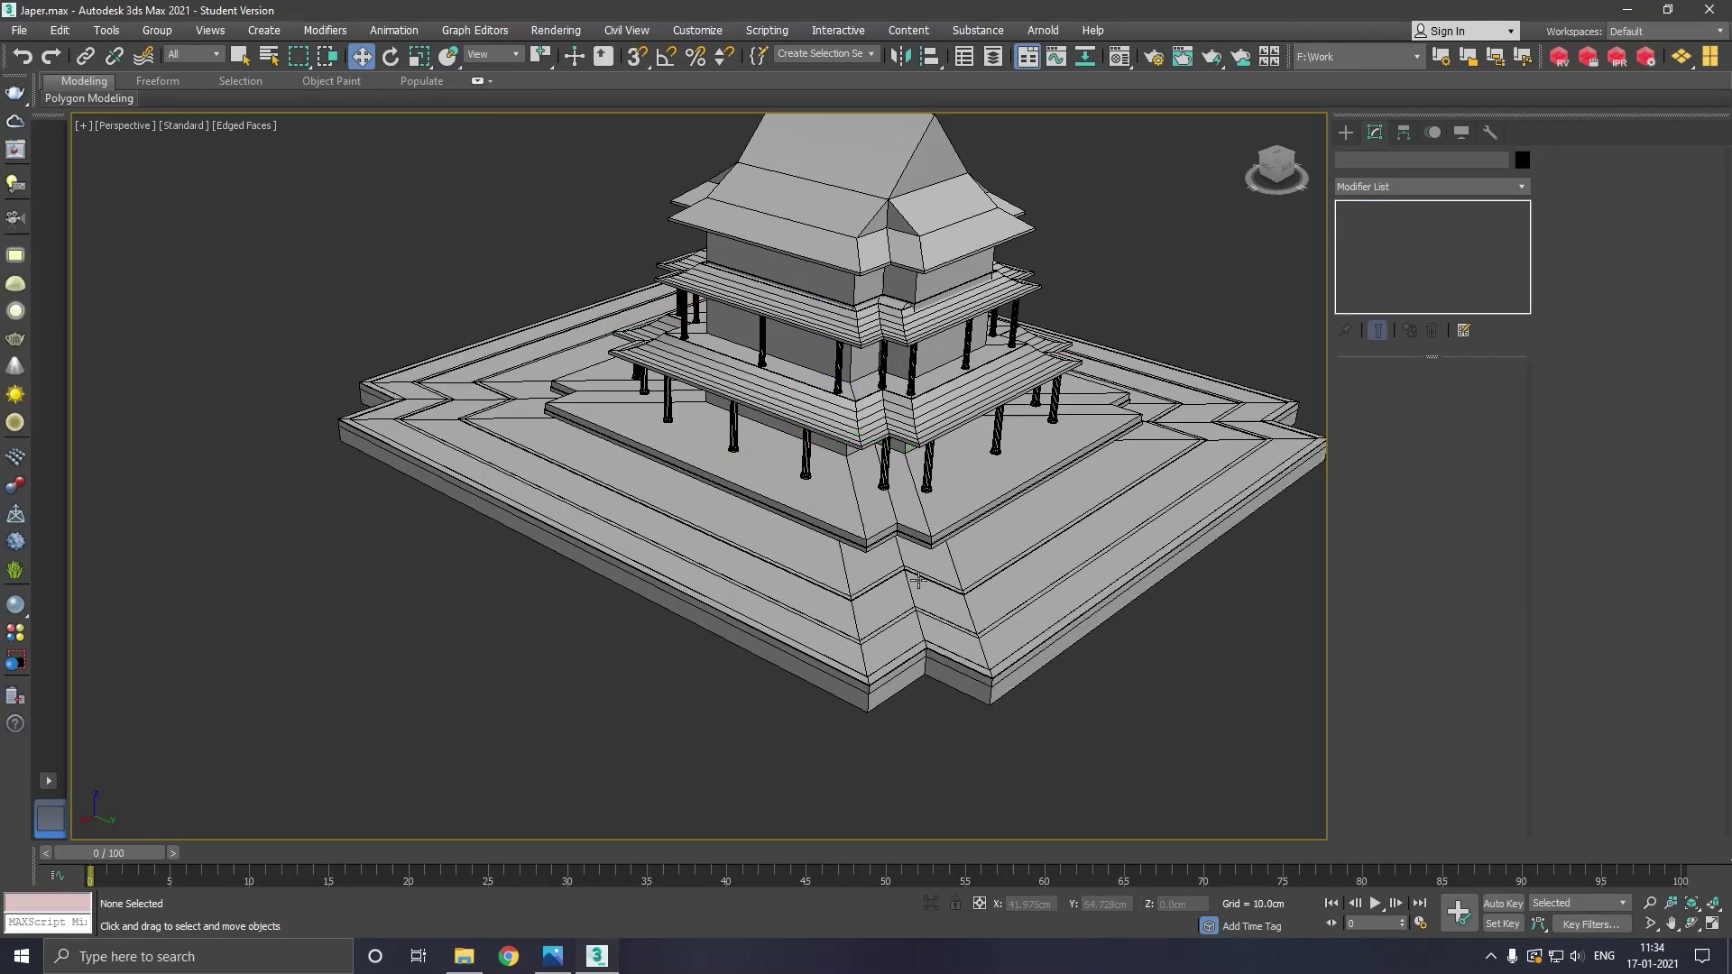
scroll(917, 580, "down", 3)
middle_click_drag(999, 564, 987, 554, "alt")
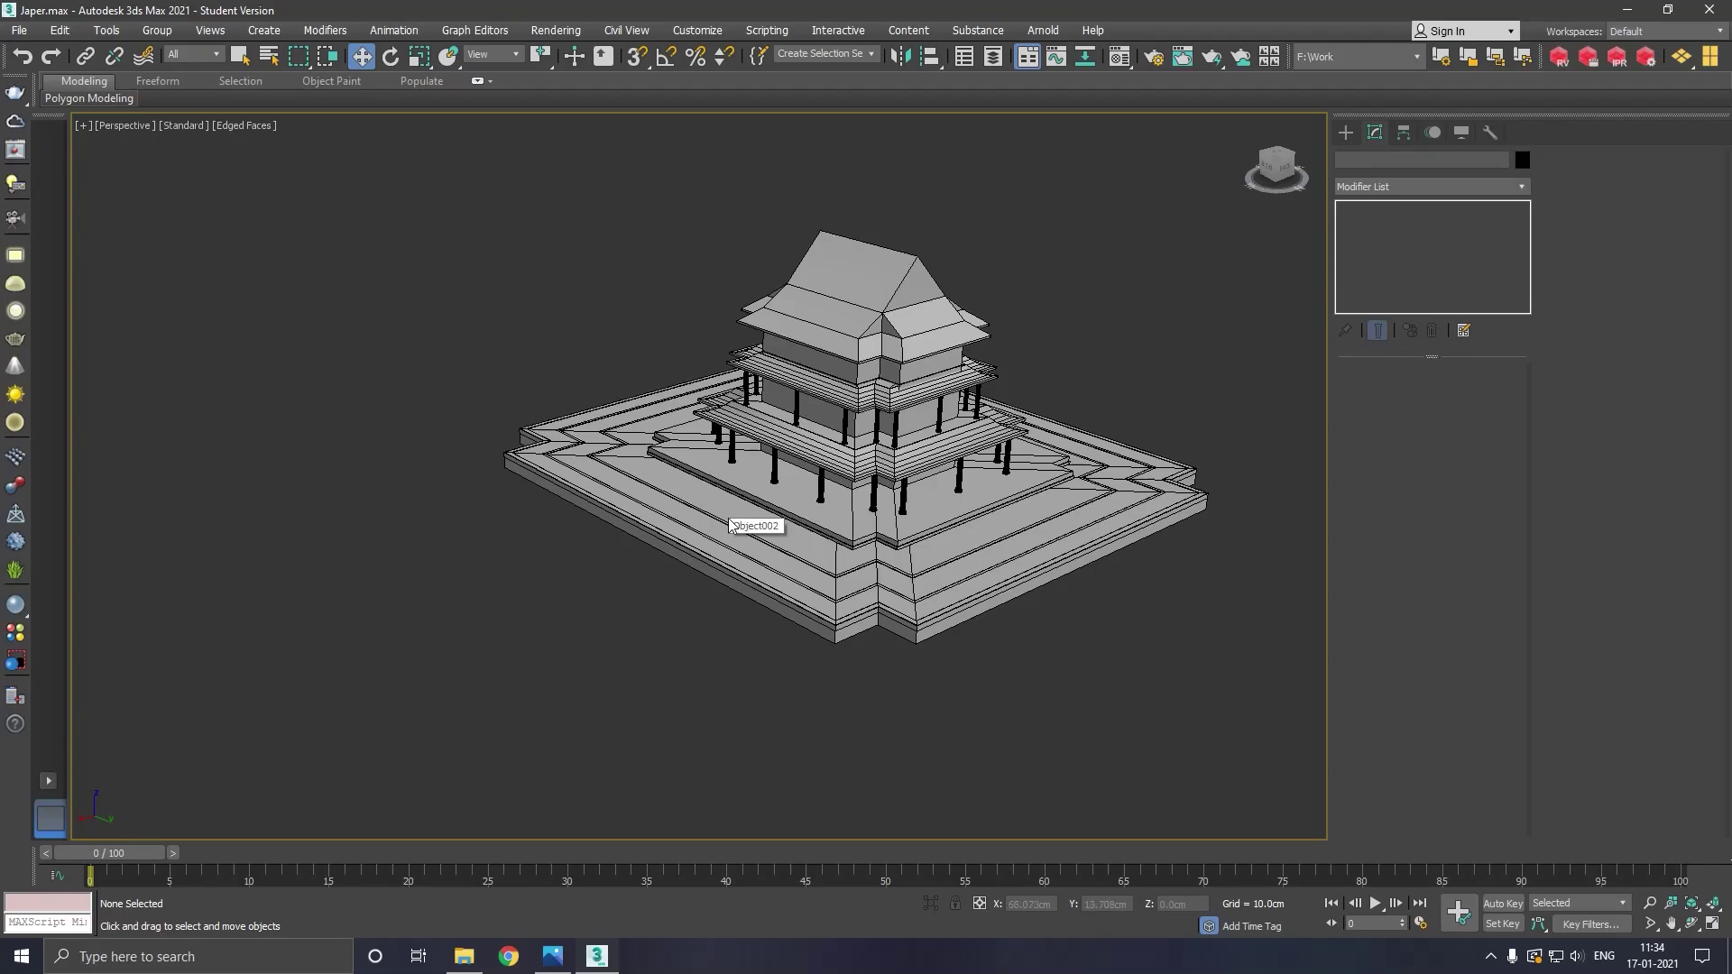
scroll(747, 508, "up", 5)
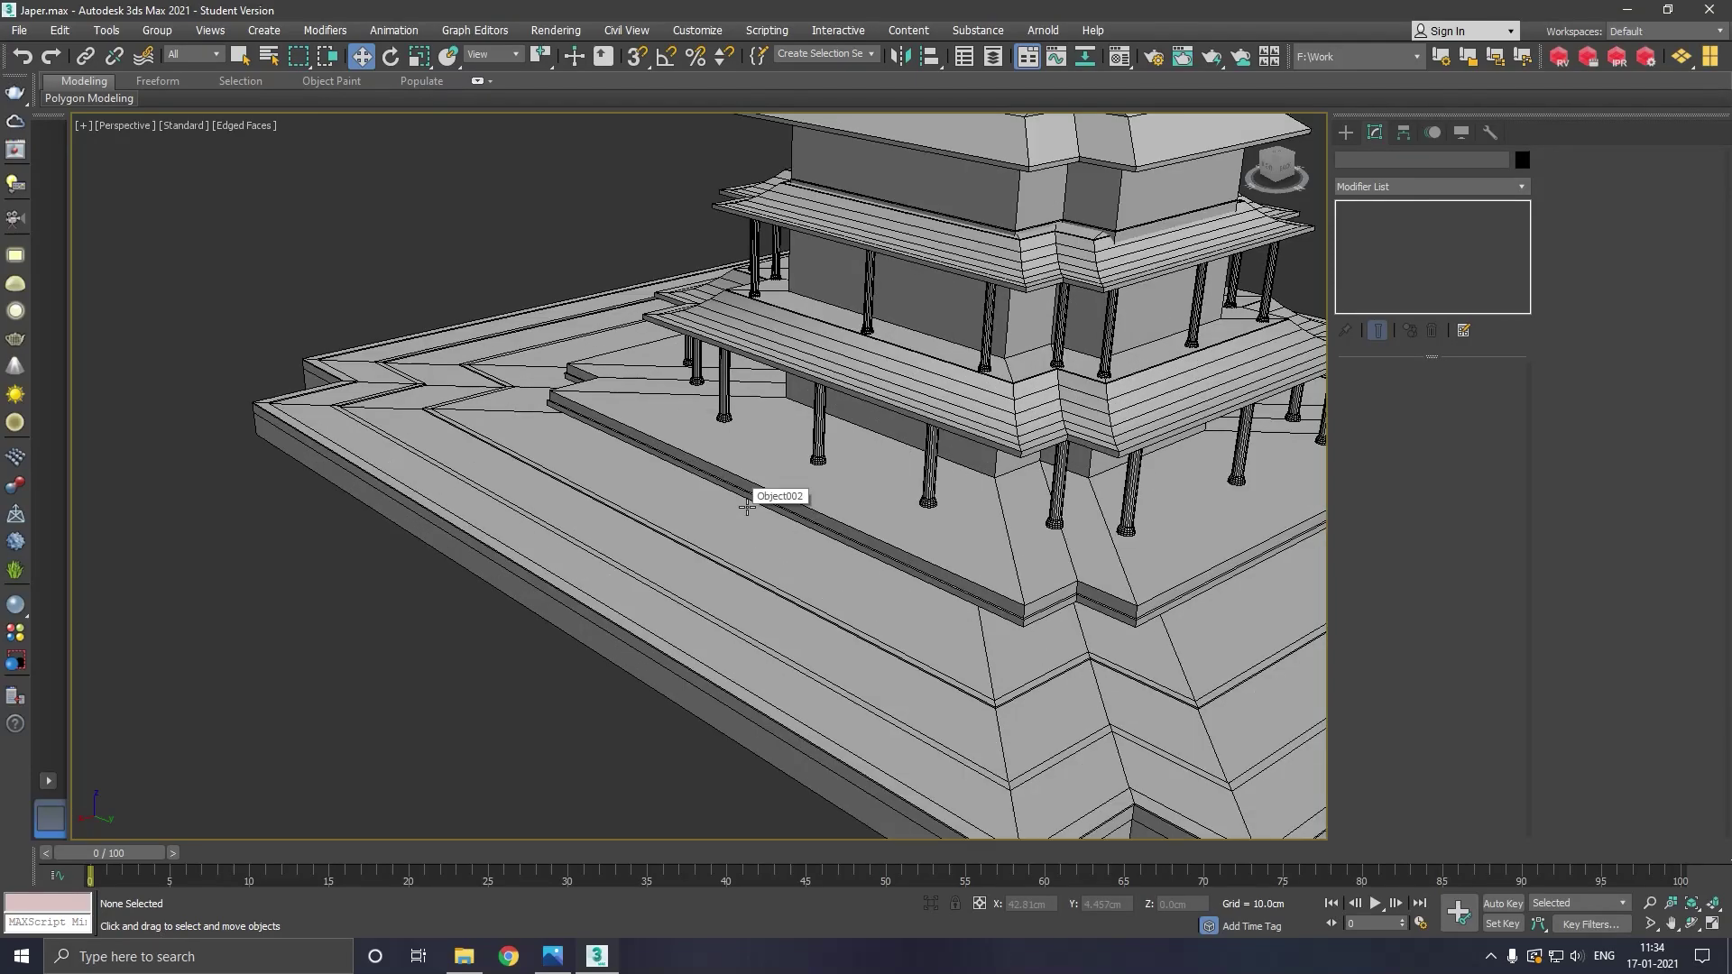
key("t")
scroll(754, 538, "down", 5)
scroll(722, 532, "down", 3)
Pick Straight Stair under Create > Geometry > Stairs and enable grid snaps
scroll(716, 535, "up", 8)
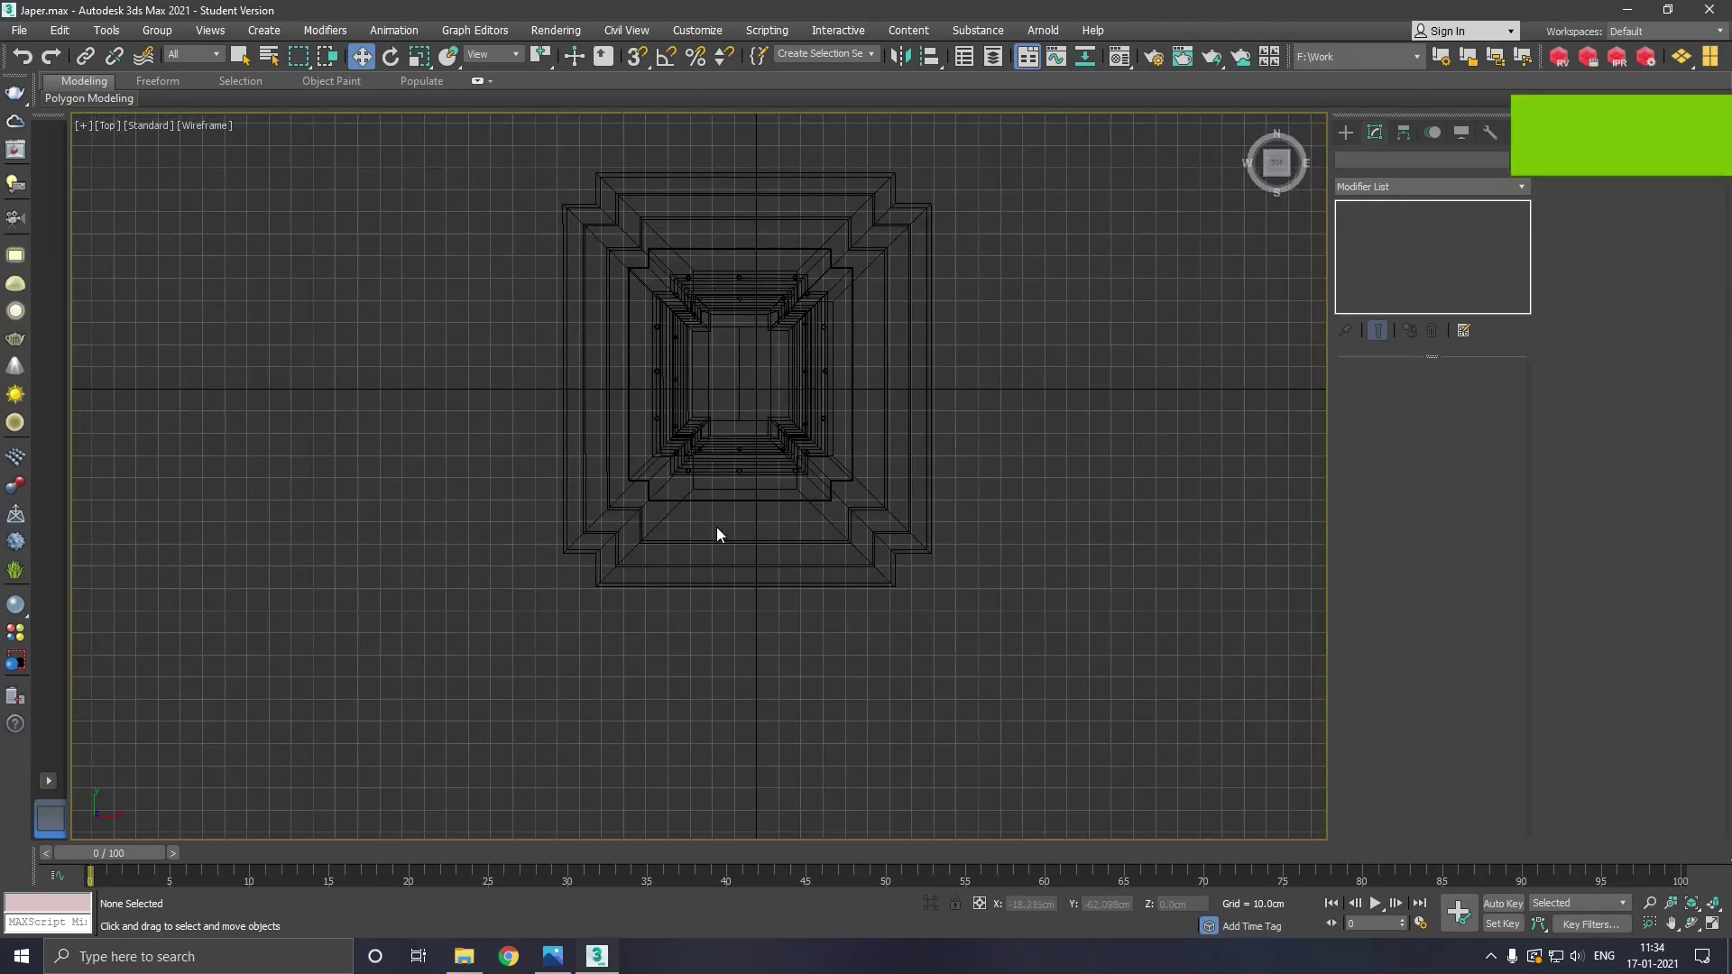
scroll(716, 527, "up", 4)
left_click(1346, 133)
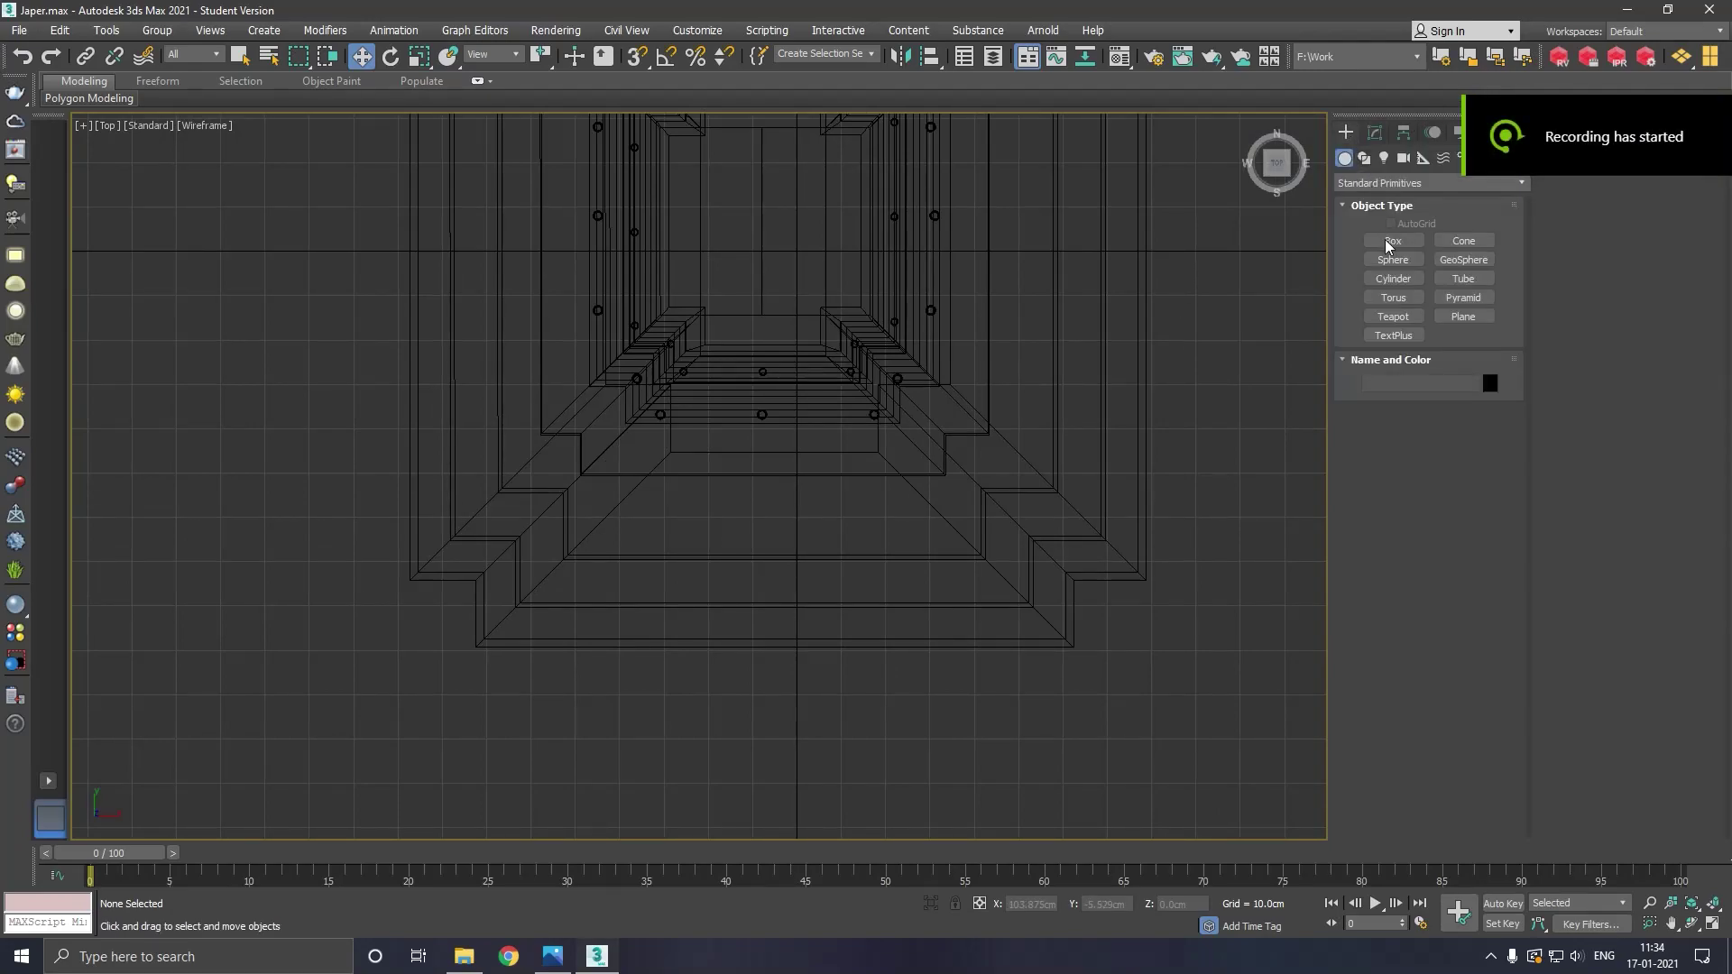
left_click(1364, 157)
left_click(1366, 183)
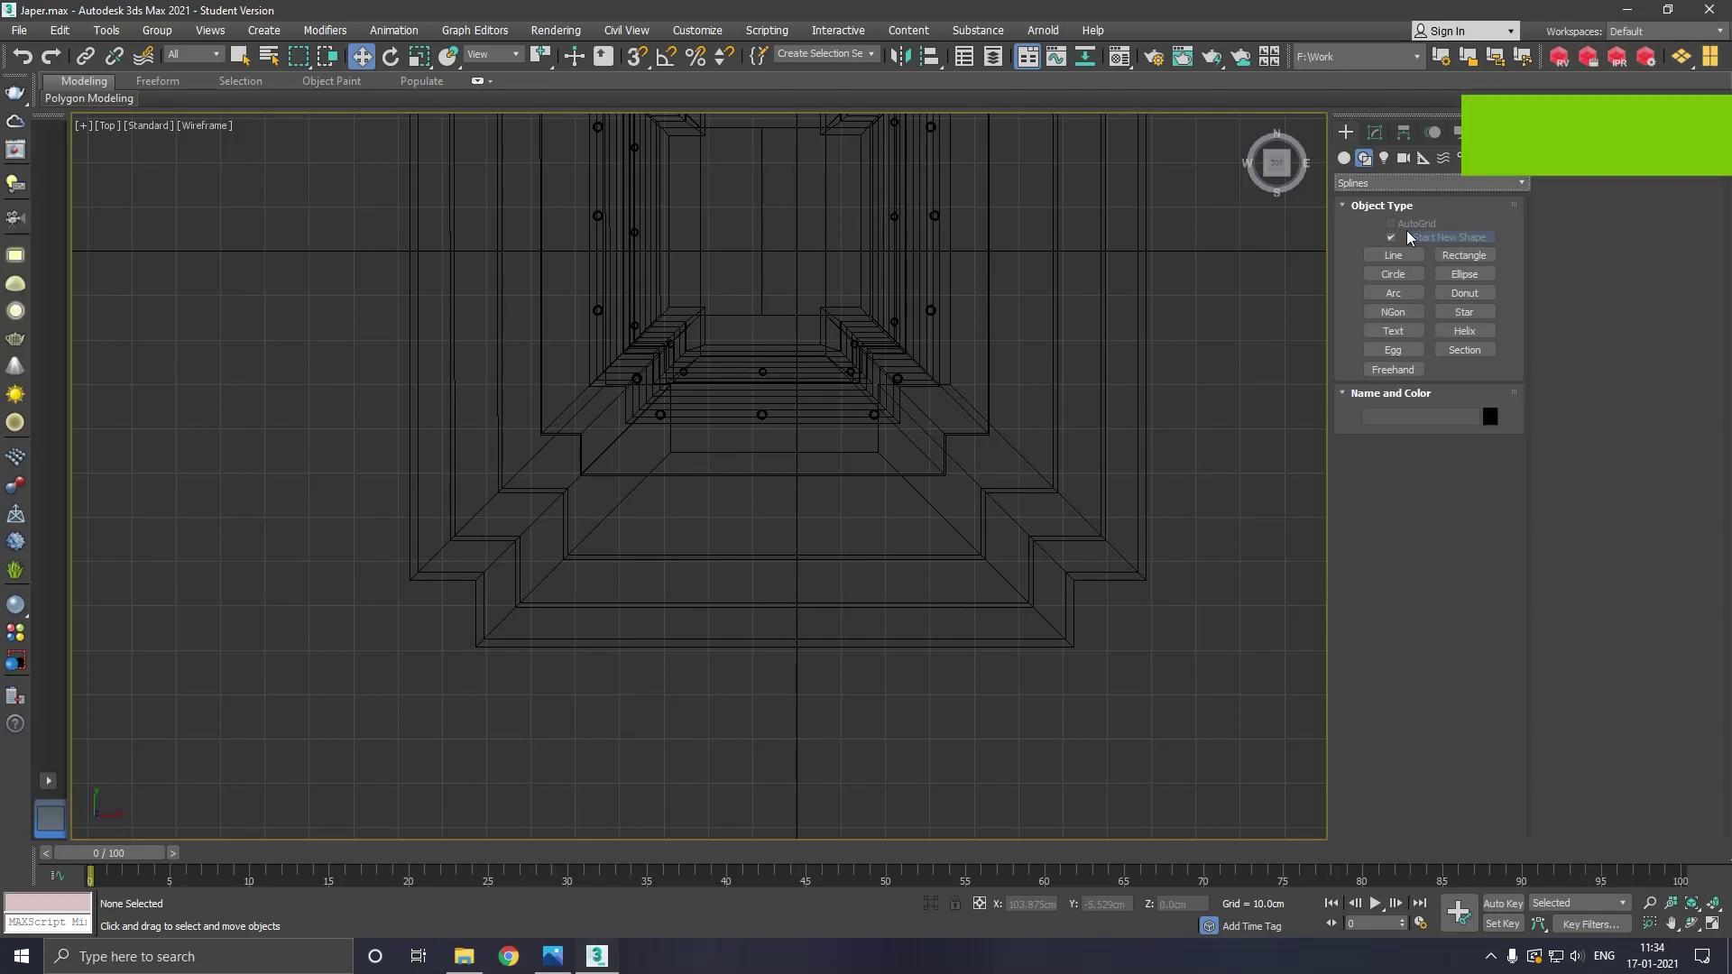
left_click(1344, 158)
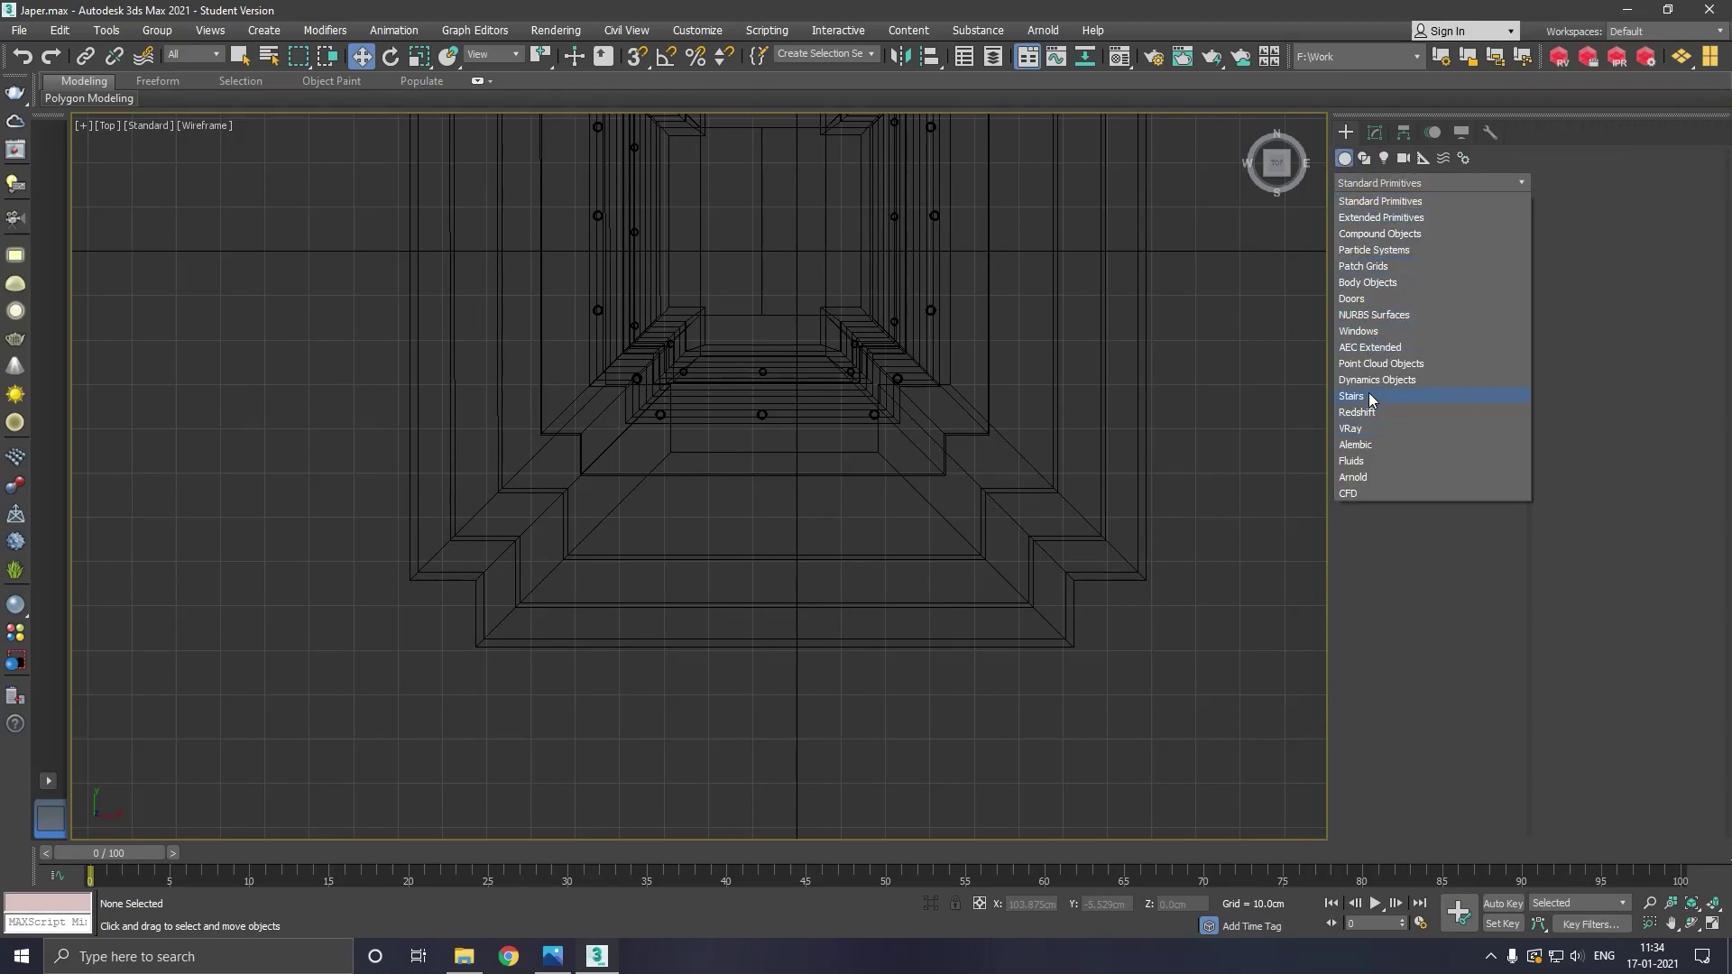
left_click(1353, 396)
left_click(1393, 241)
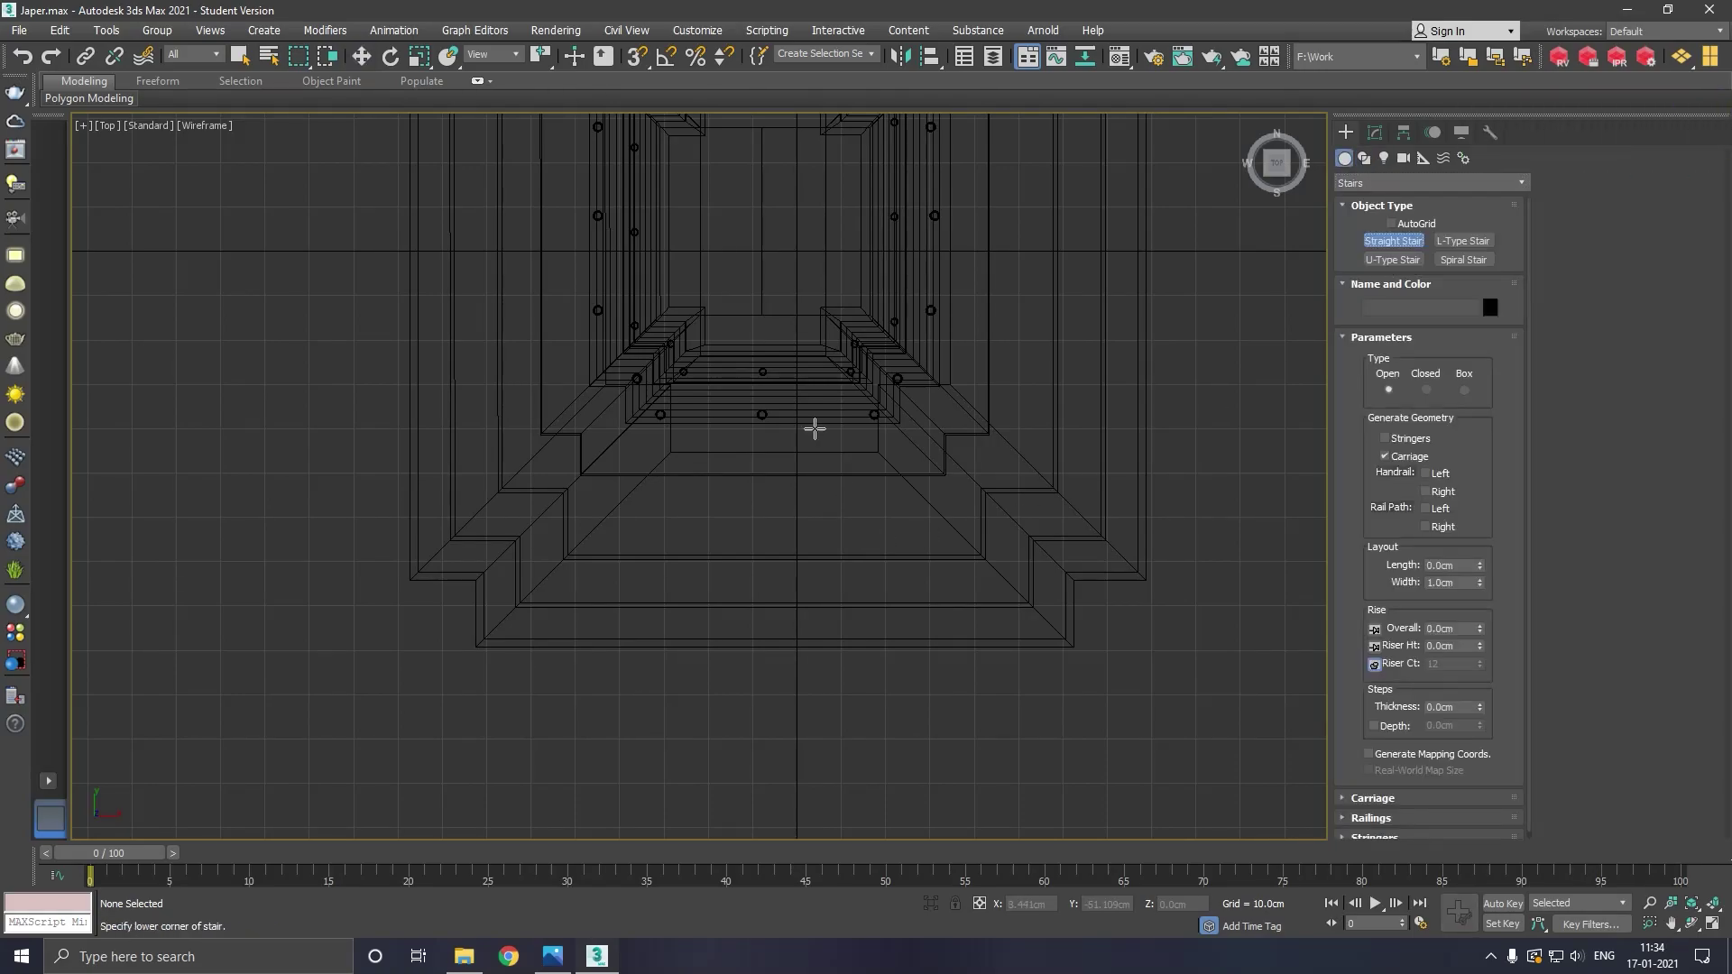
left_click(636, 56)
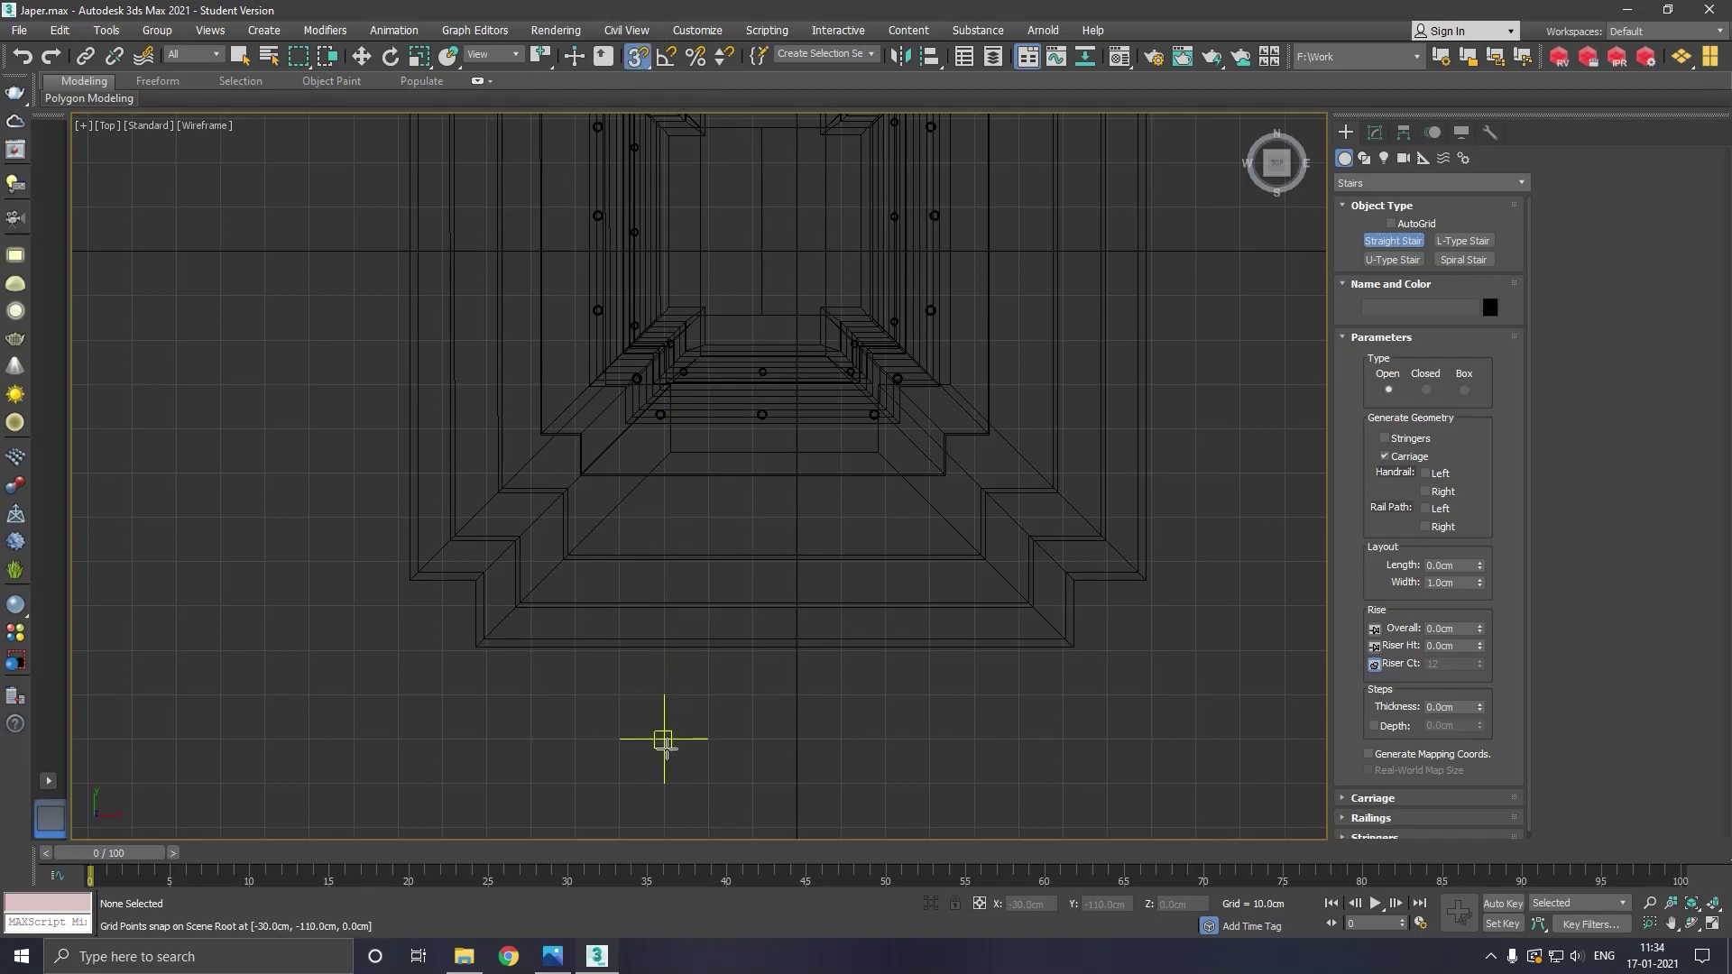
Draw a straight stair 80cm long and 60cm wide, then return to Perspective
left_click_drag(663, 739, 974, 742)
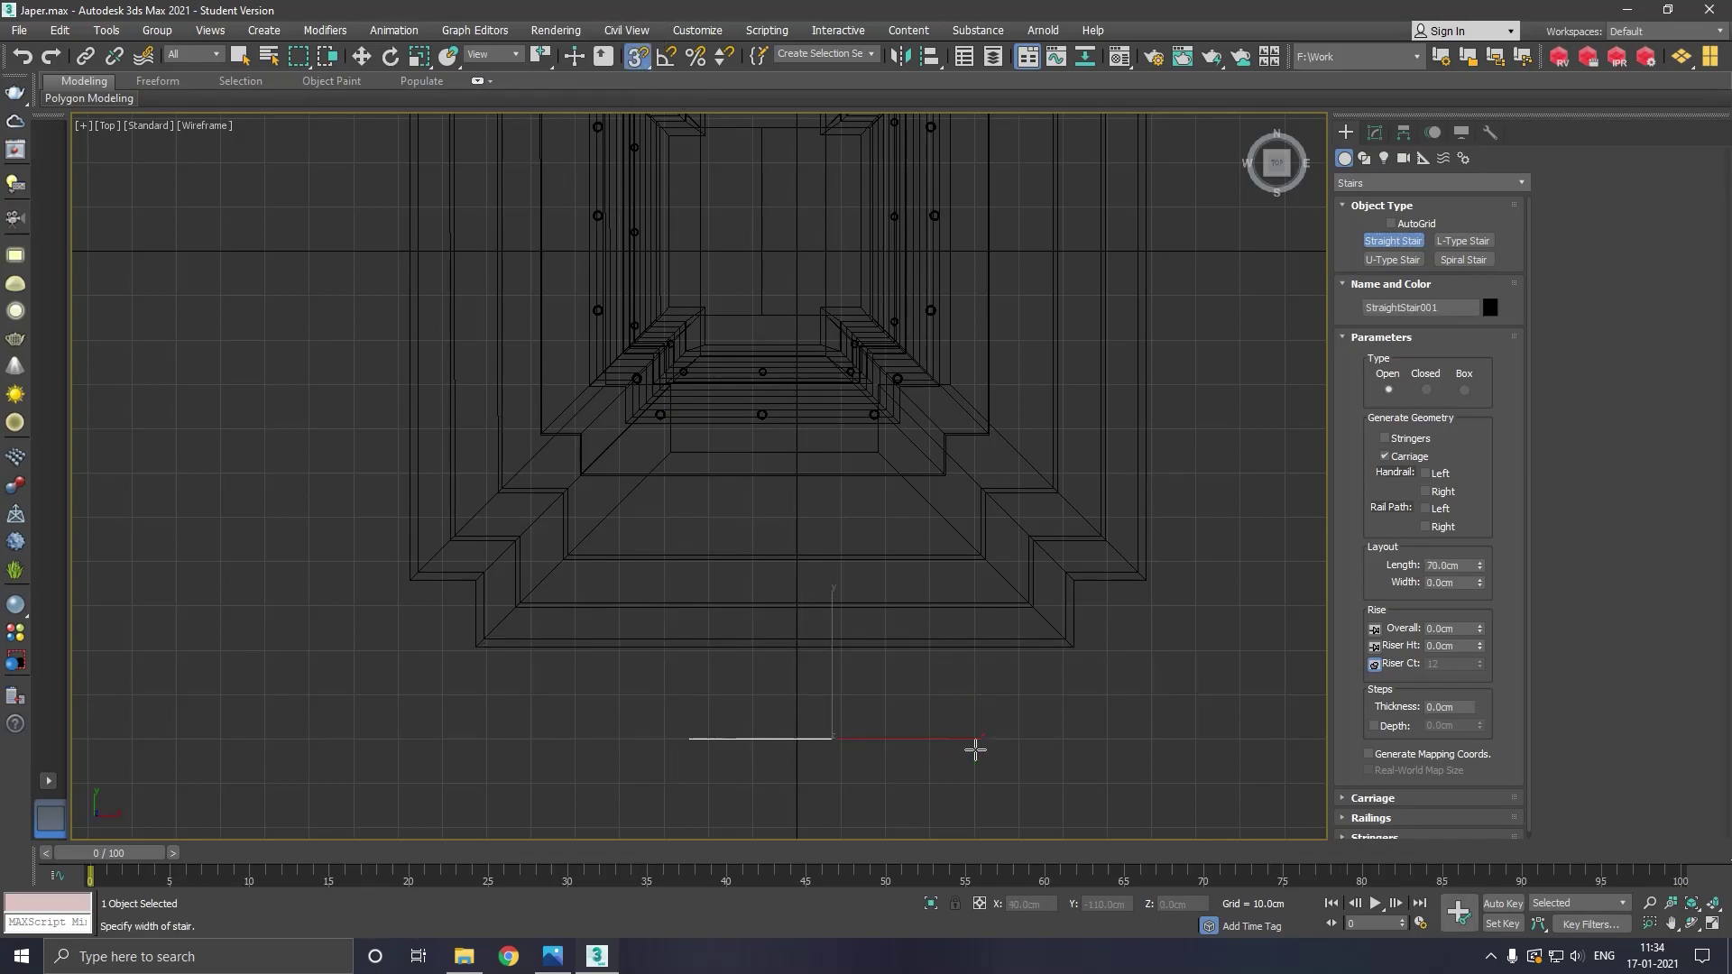
scroll(938, 737, "down", 2)
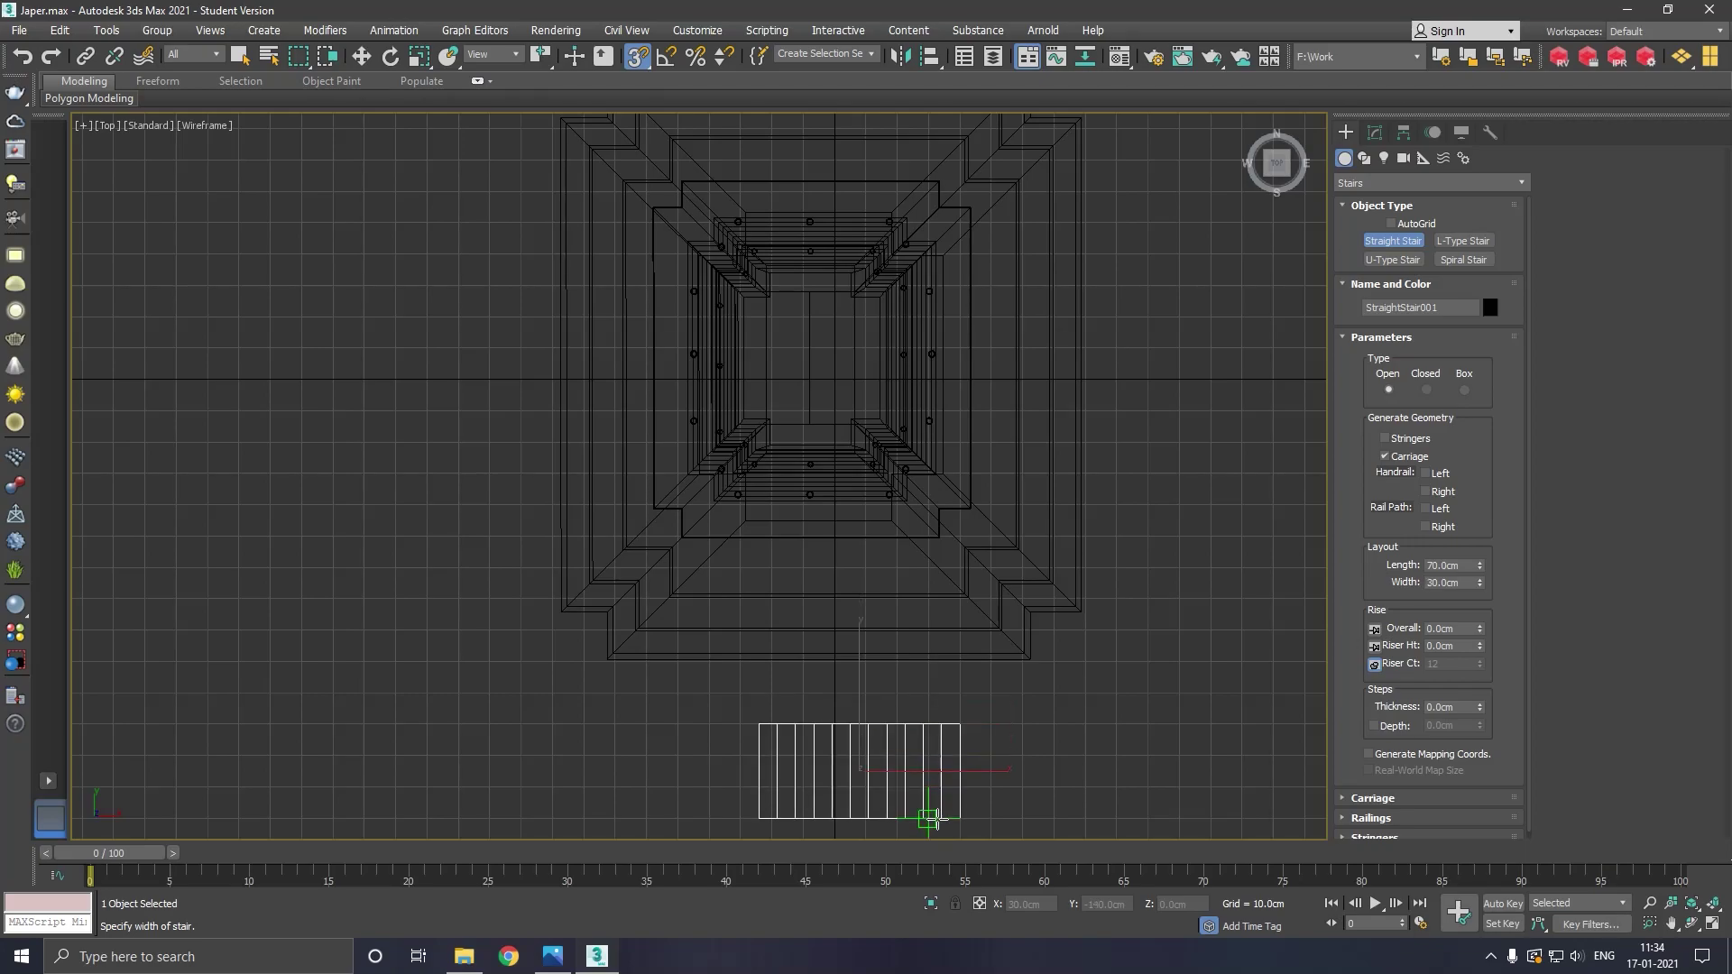
middle_click_drag(932, 816, 929, 670)
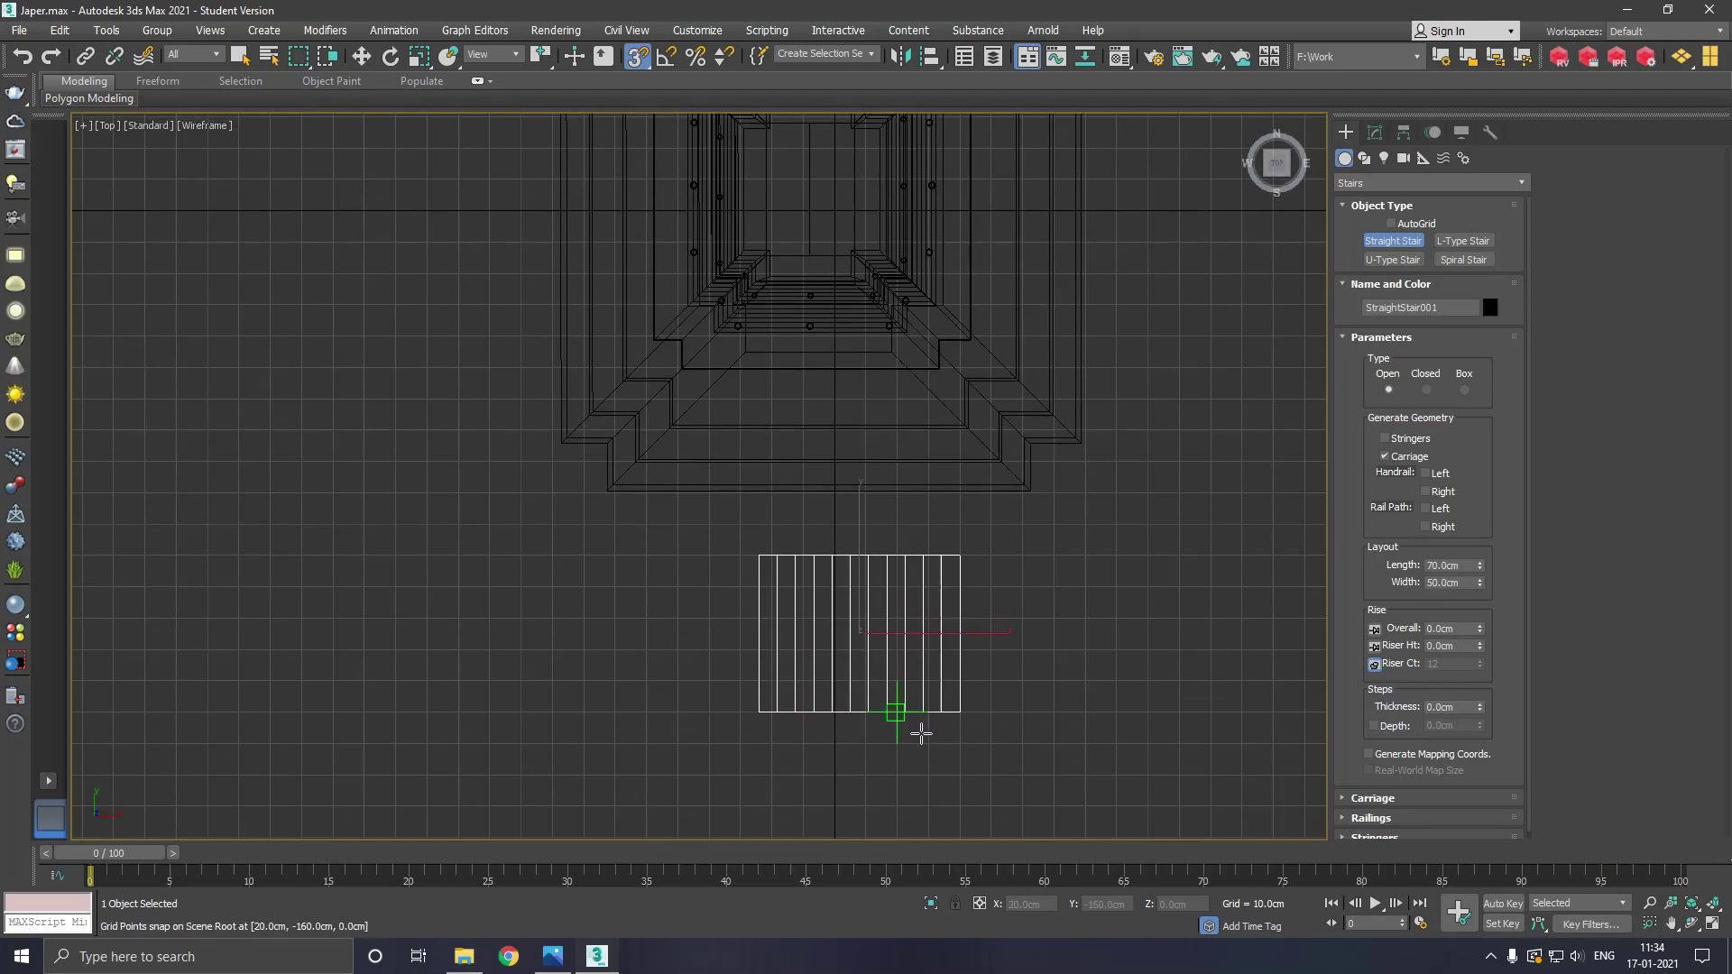
right_click(928, 700)
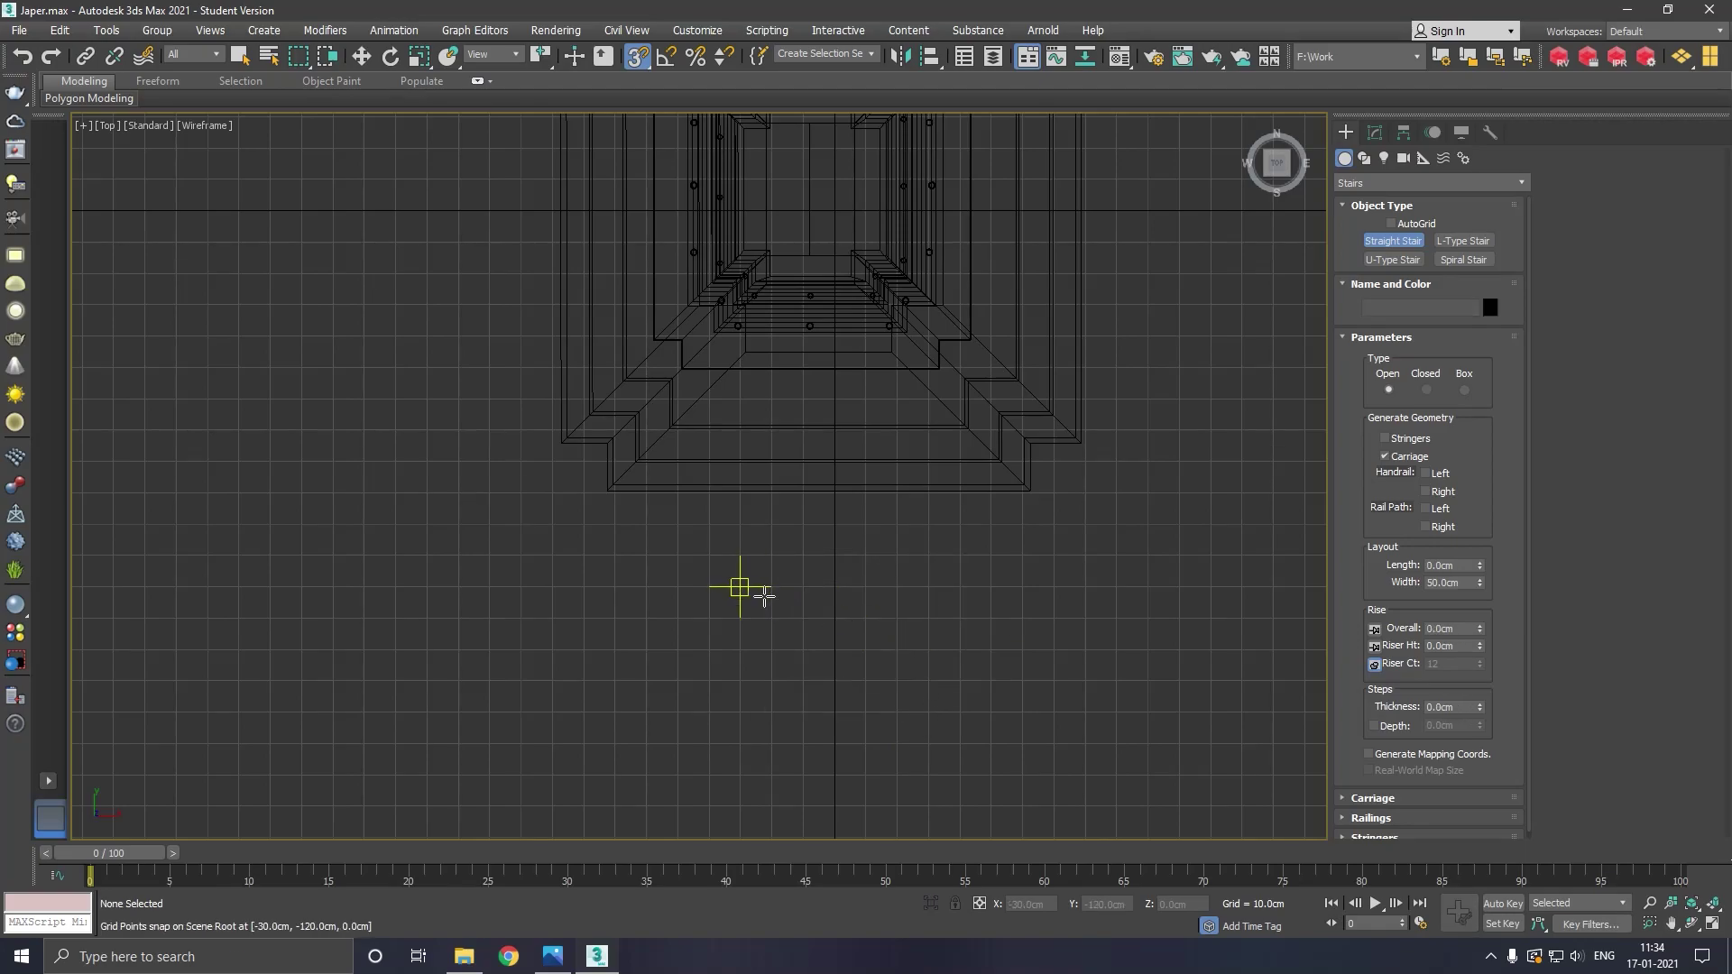
mouse_move(819, 586)
left_mouse_down()
mouse_move(763, 591)
mouse_move(991, 591)
left_mouse_up()
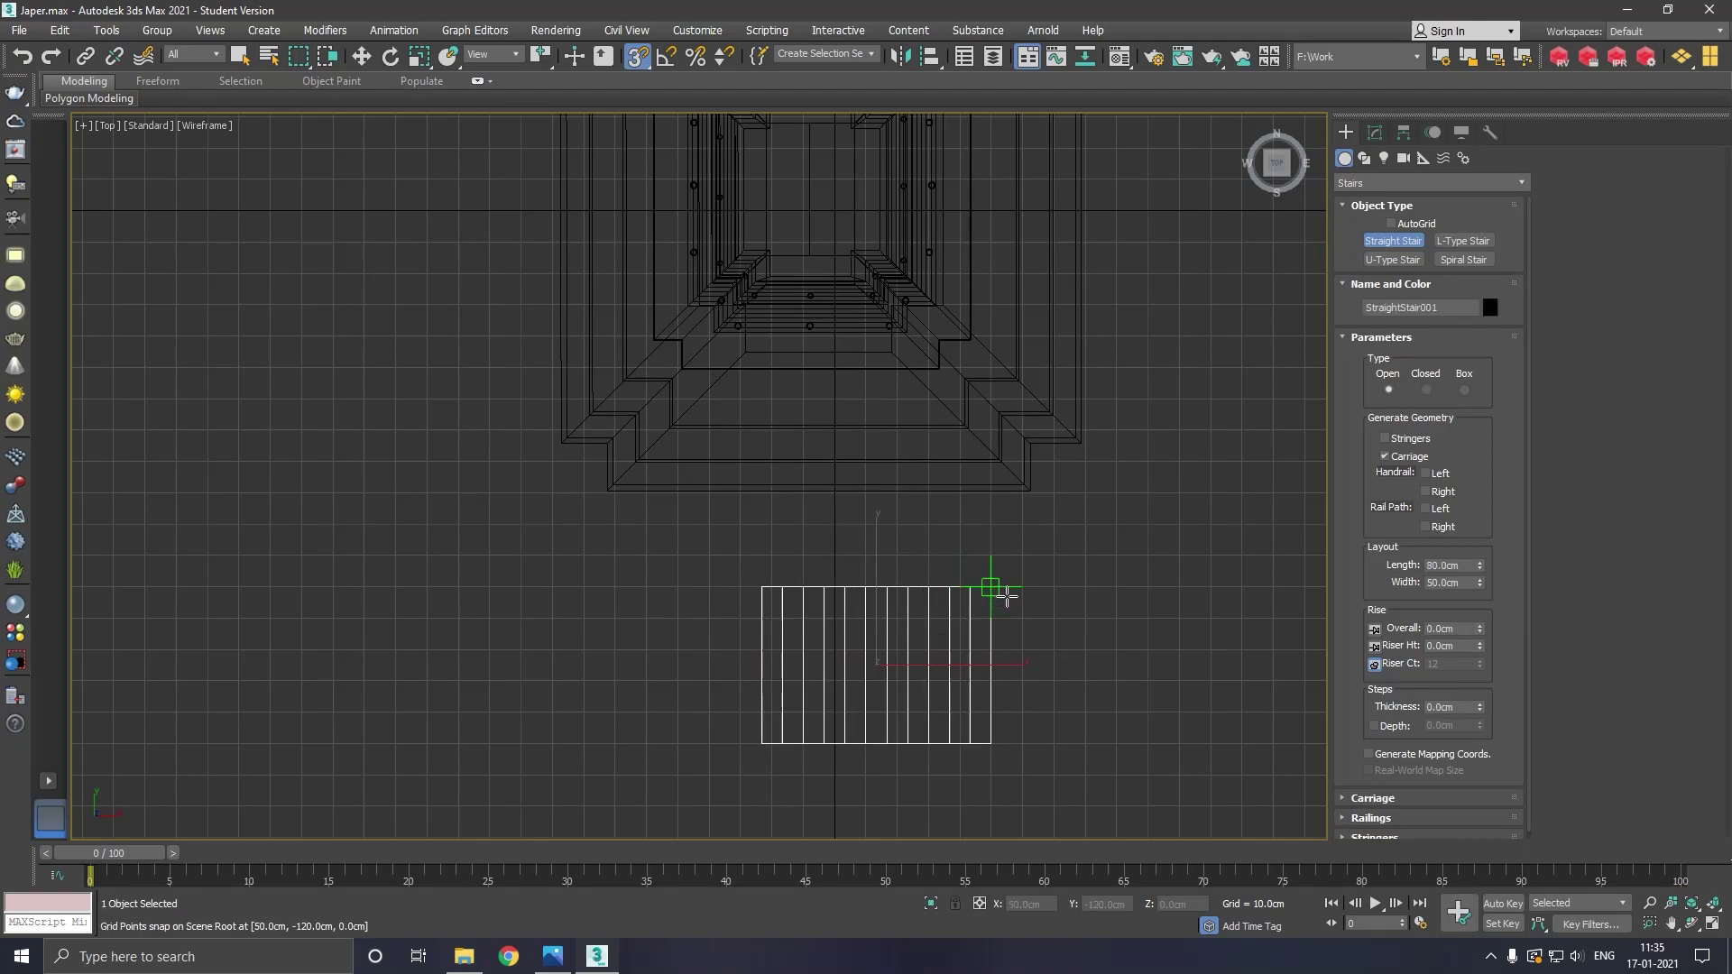
left_click(989, 778)
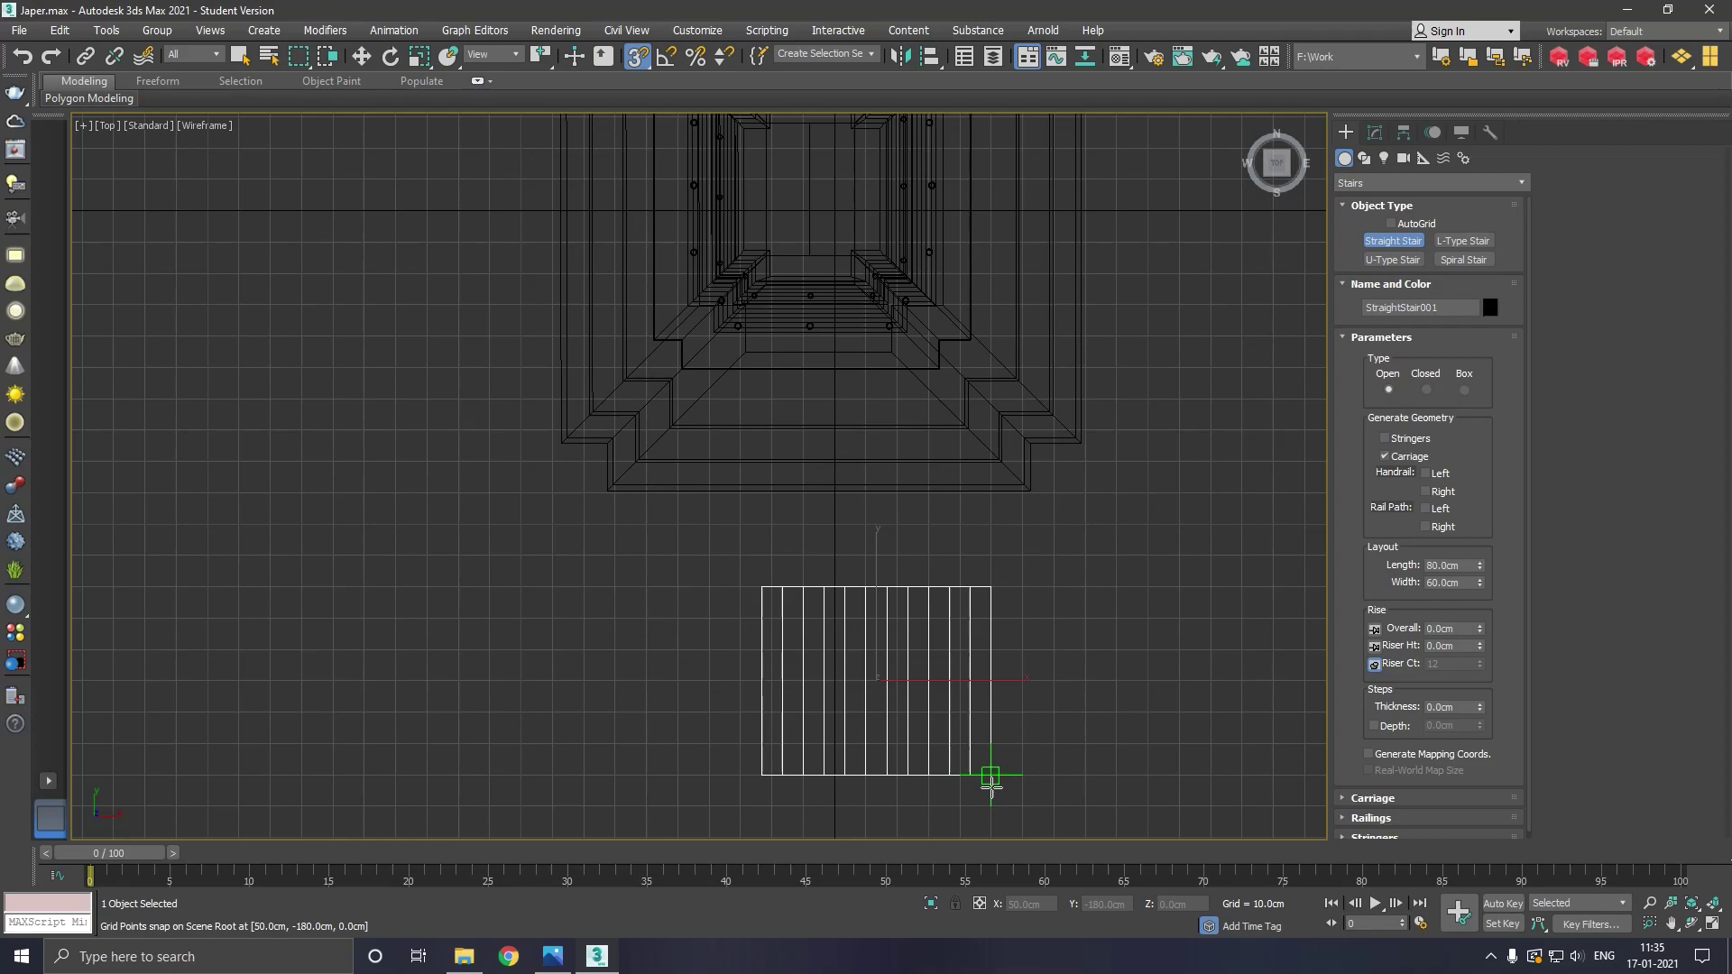
left_click(972, 723)
key("w")
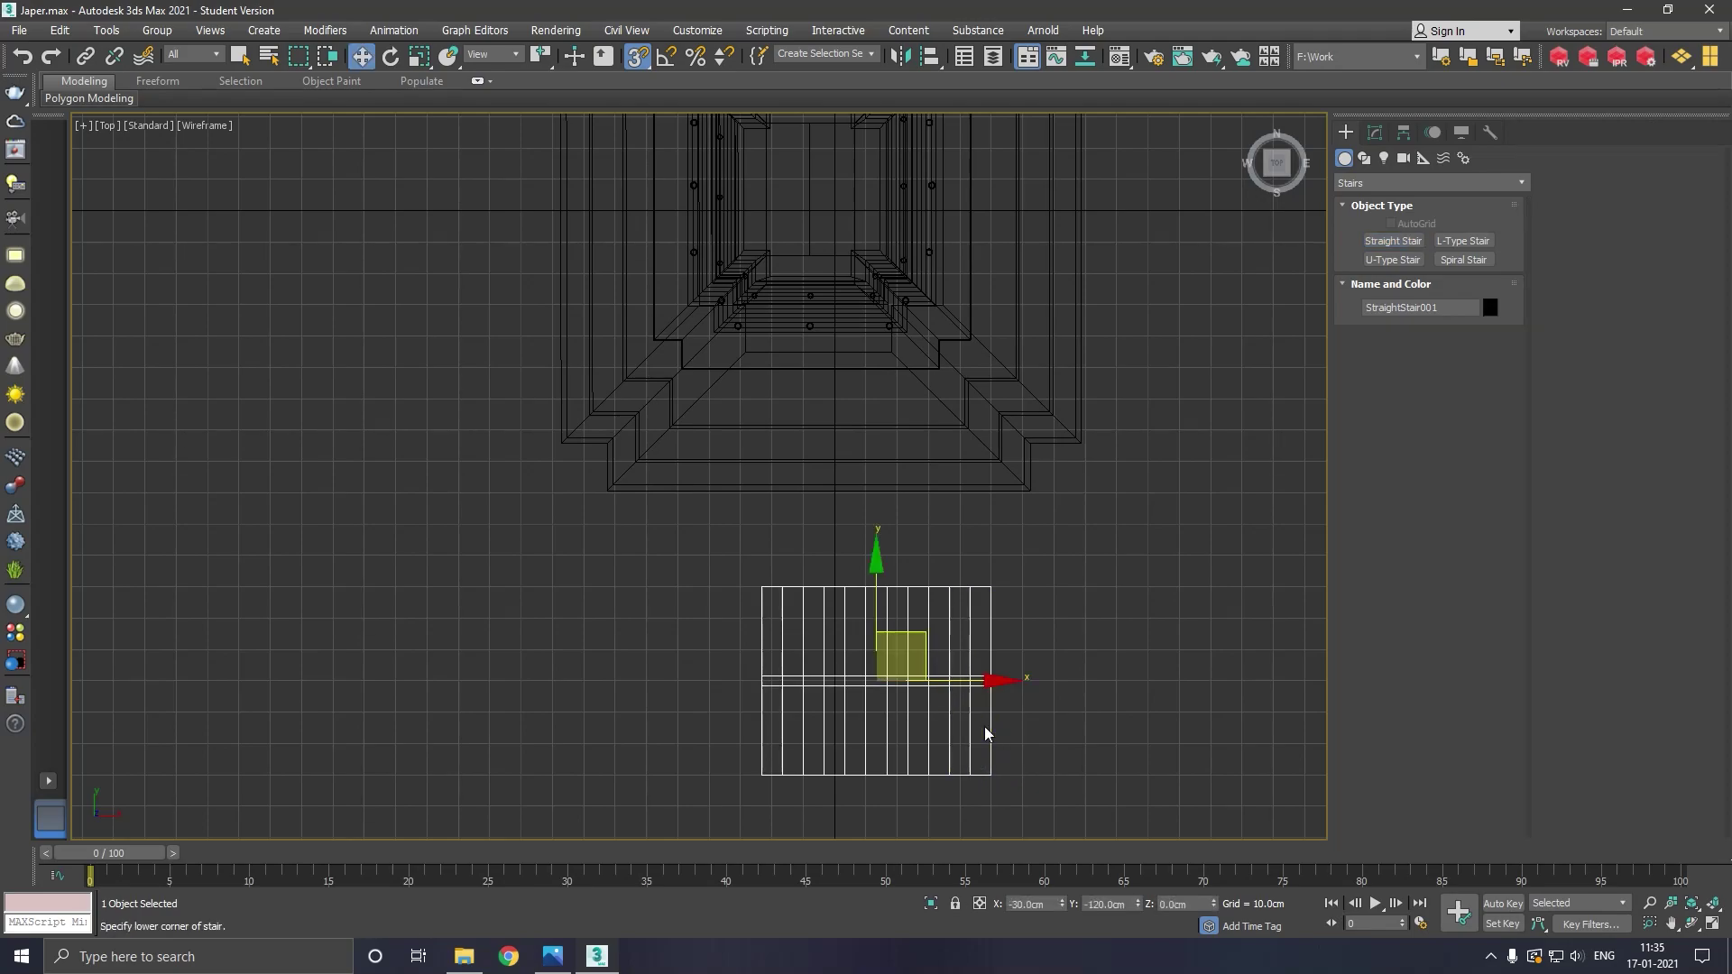
key("p")
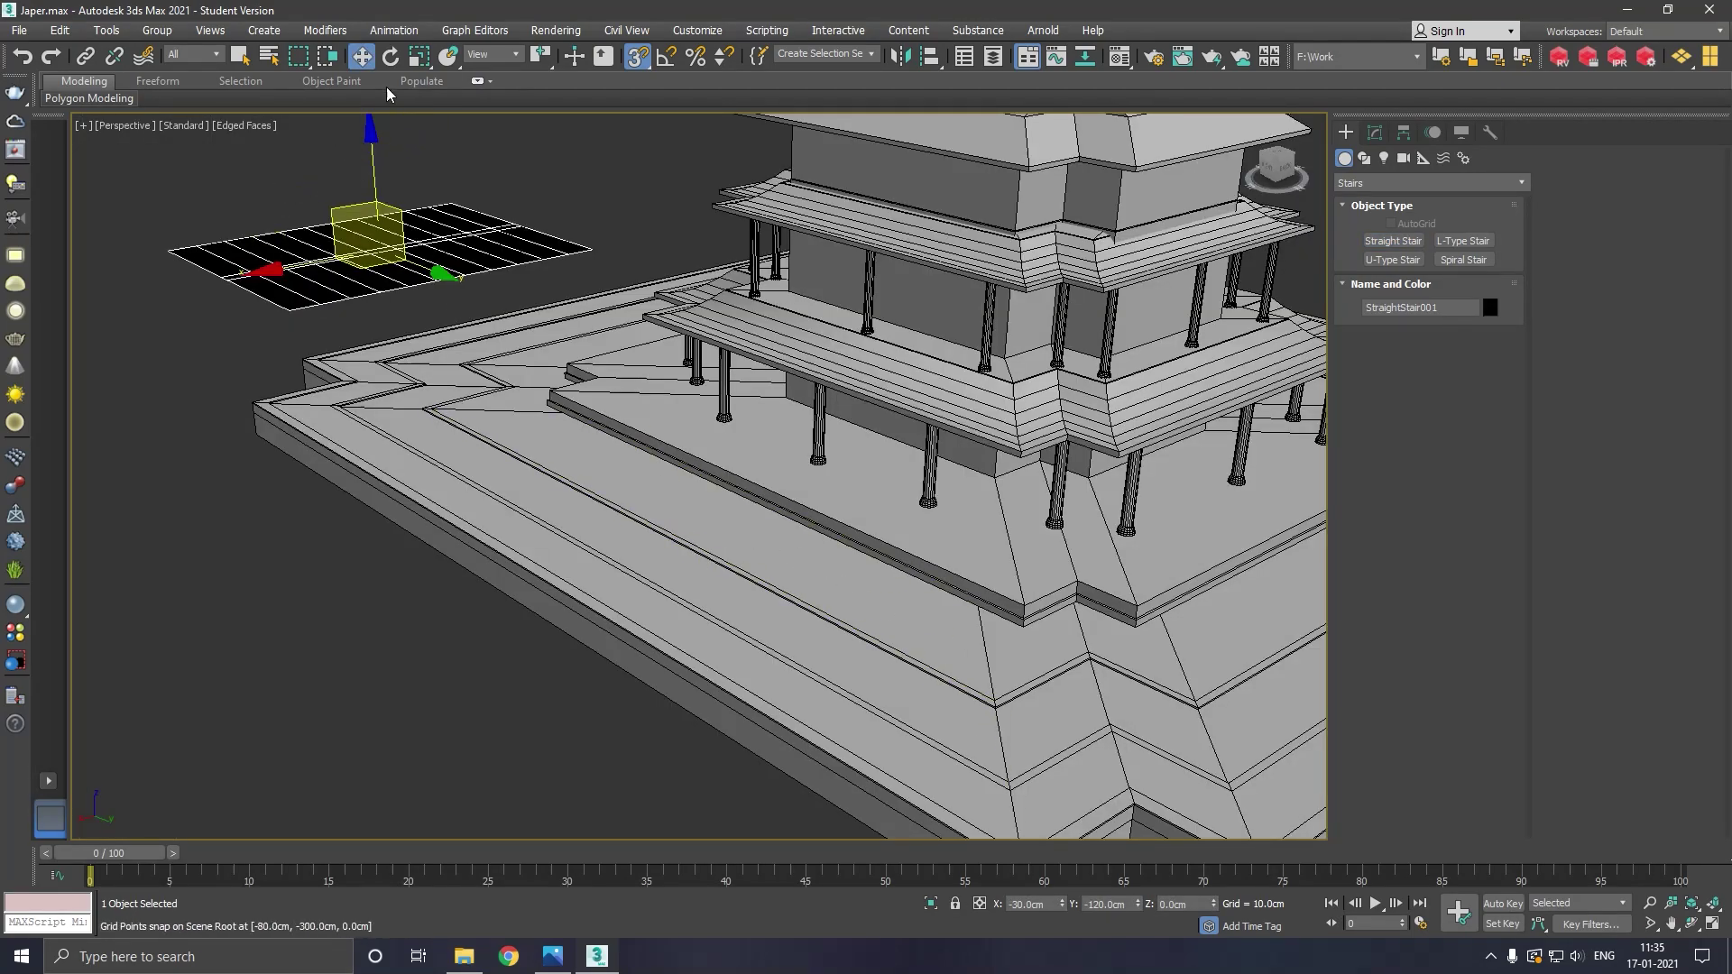
Move StraightStair001 onto the platform and make it a Box stair with 13.991cm rise
left_click(637, 56)
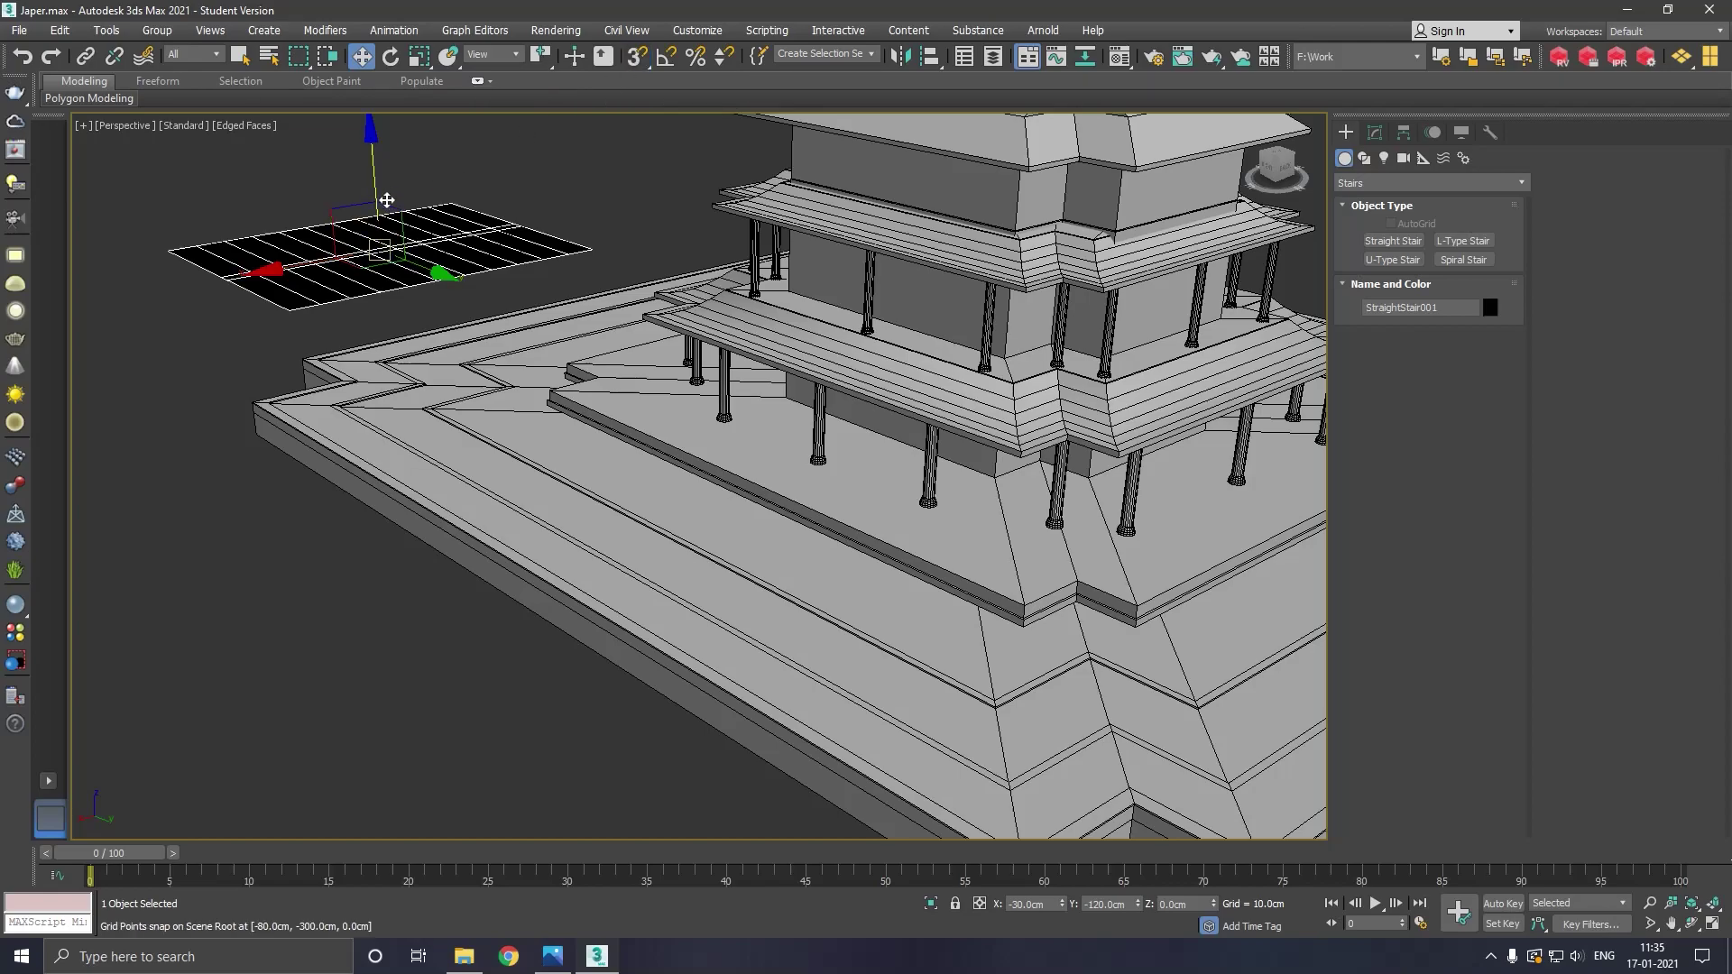
mouse_move(374, 190)
left_mouse_down()
mouse_move(442, 475)
mouse_move(446, 424)
mouse_move(734, 376)
left_mouse_up()
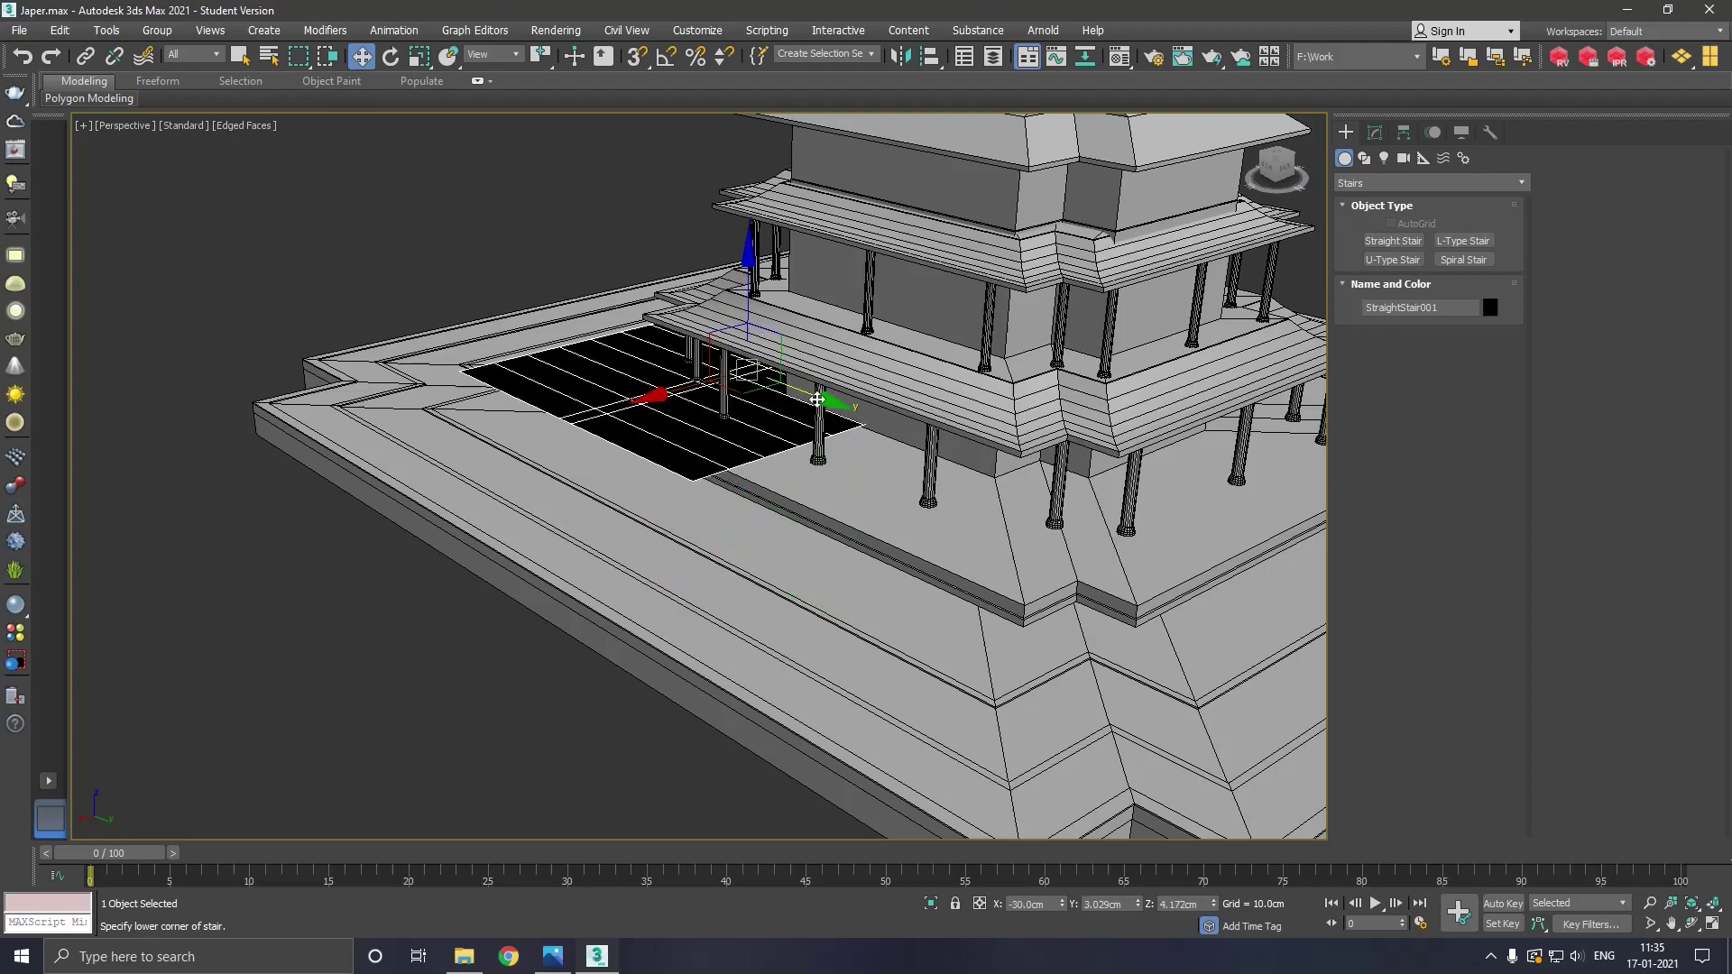
mouse_move(734, 376)
left_mouse_down()
mouse_move(916, 460)
mouse_move(771, 418)
mouse_move(761, 437)
left_mouse_up()
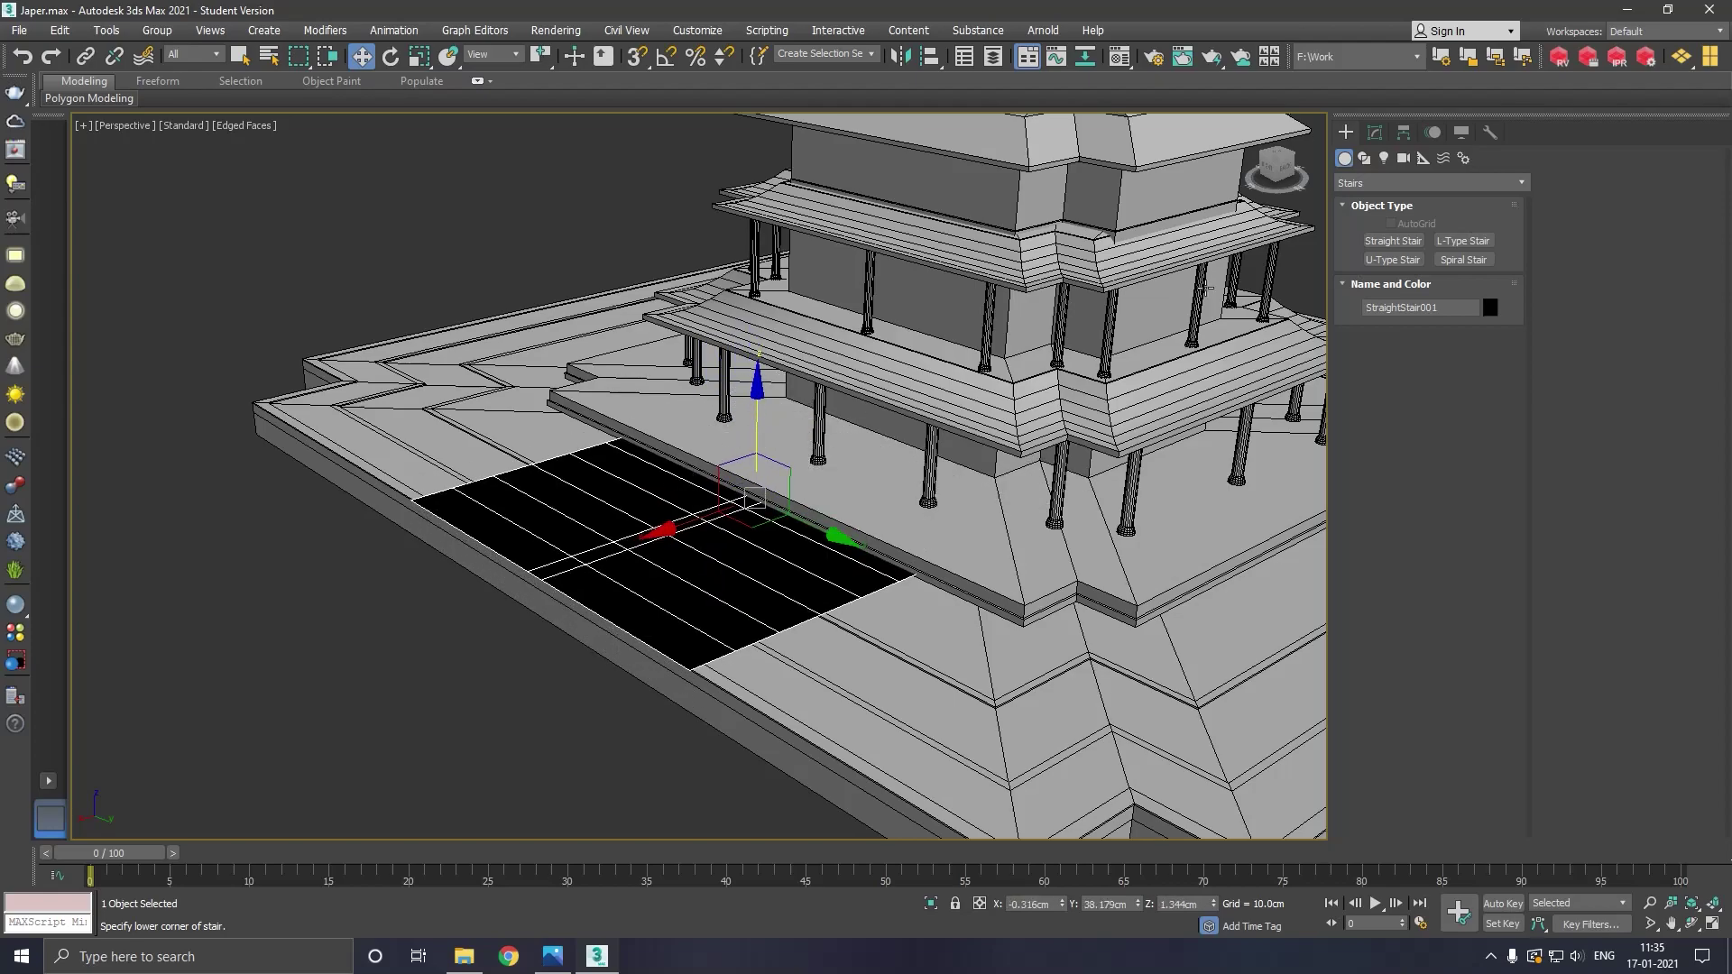
left_click(1374, 134)
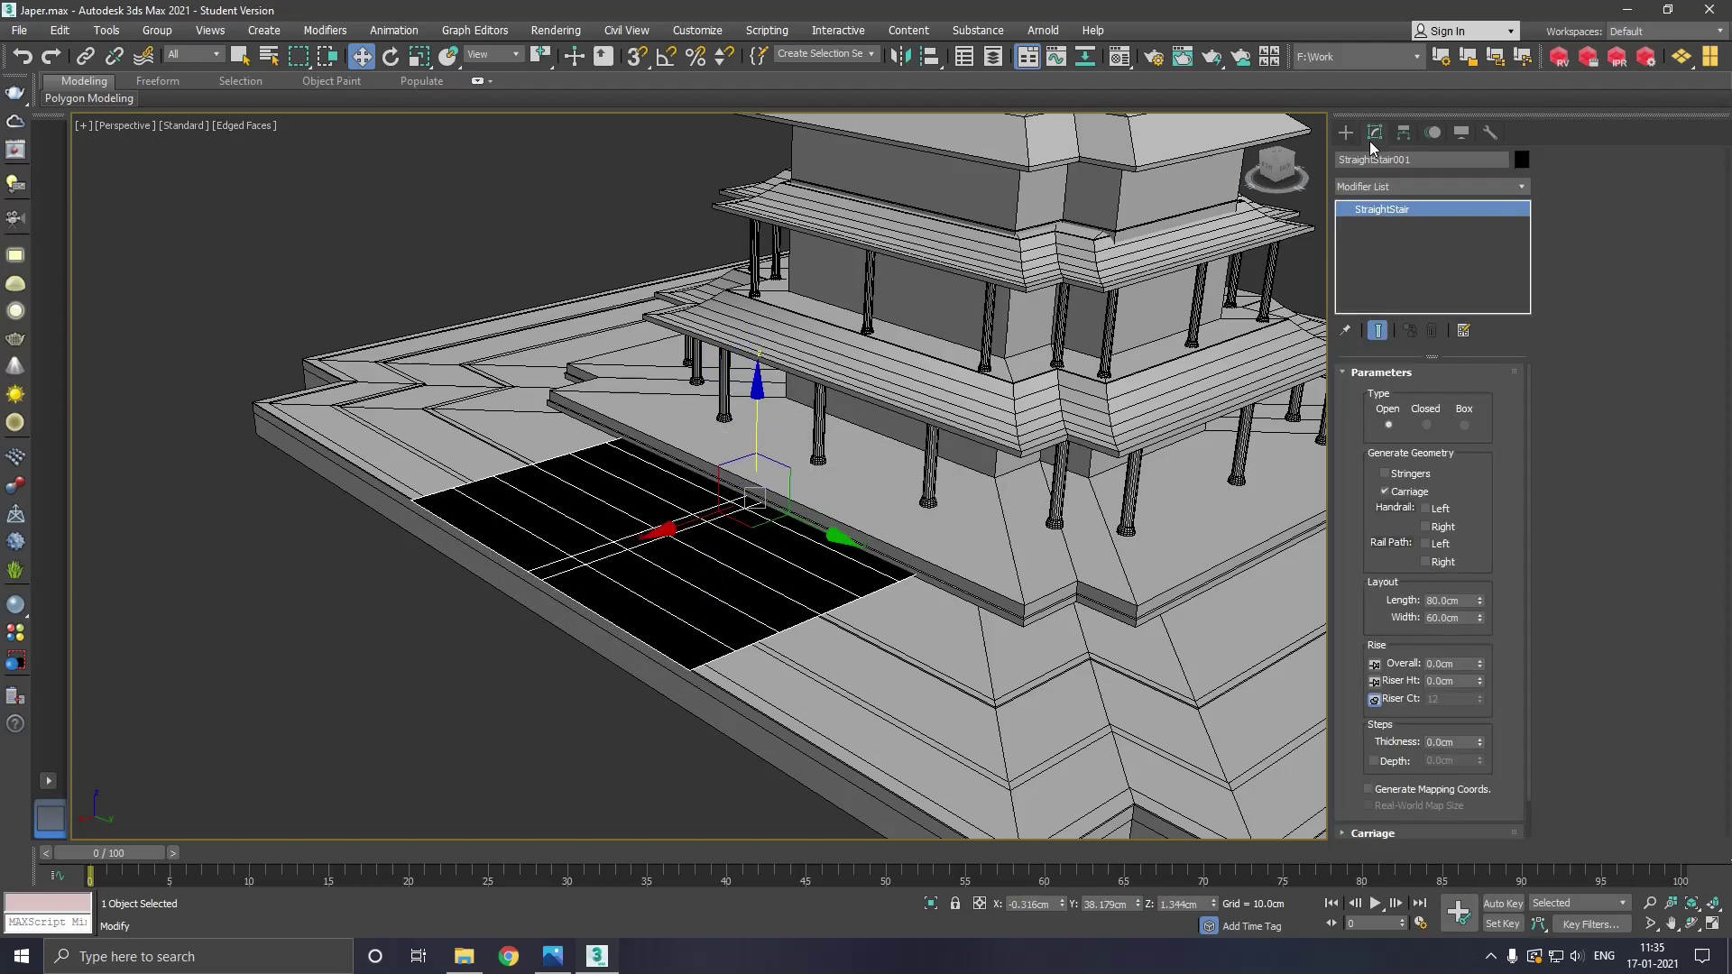
left_click(1465, 425)
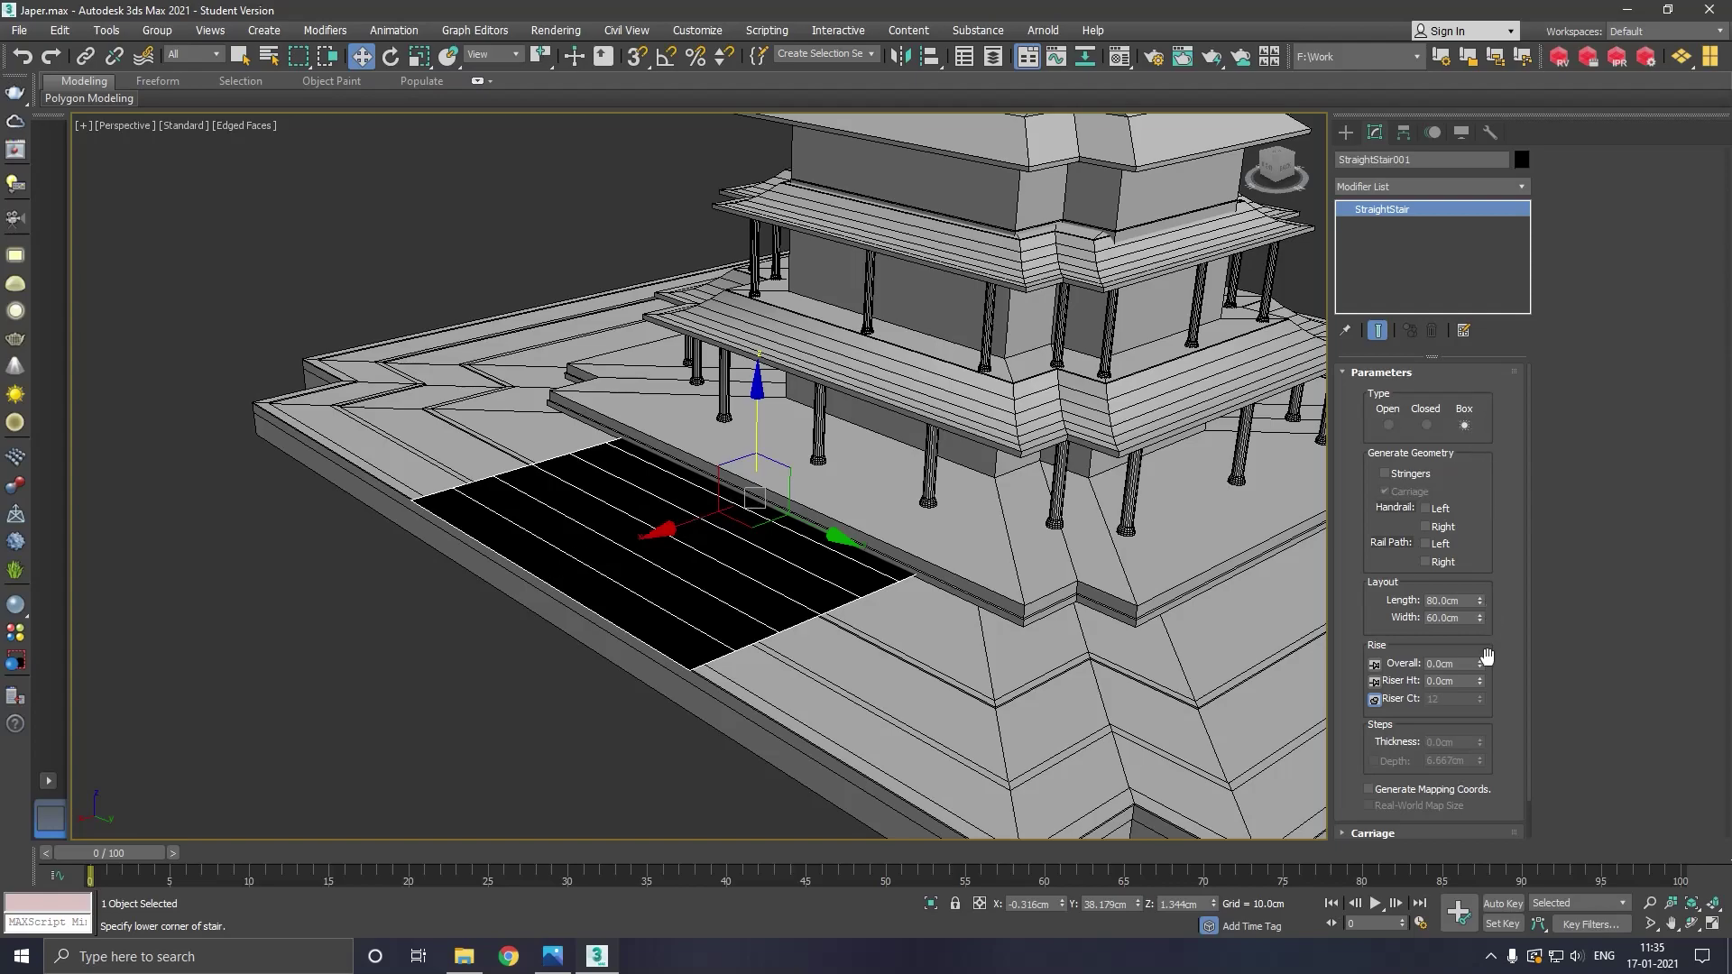
mouse_move(1481, 664)
left_mouse_down()
mouse_move(1519, 605)
mouse_move(1475, 626)
mouse_move(1440, 376)
left_mouse_up()
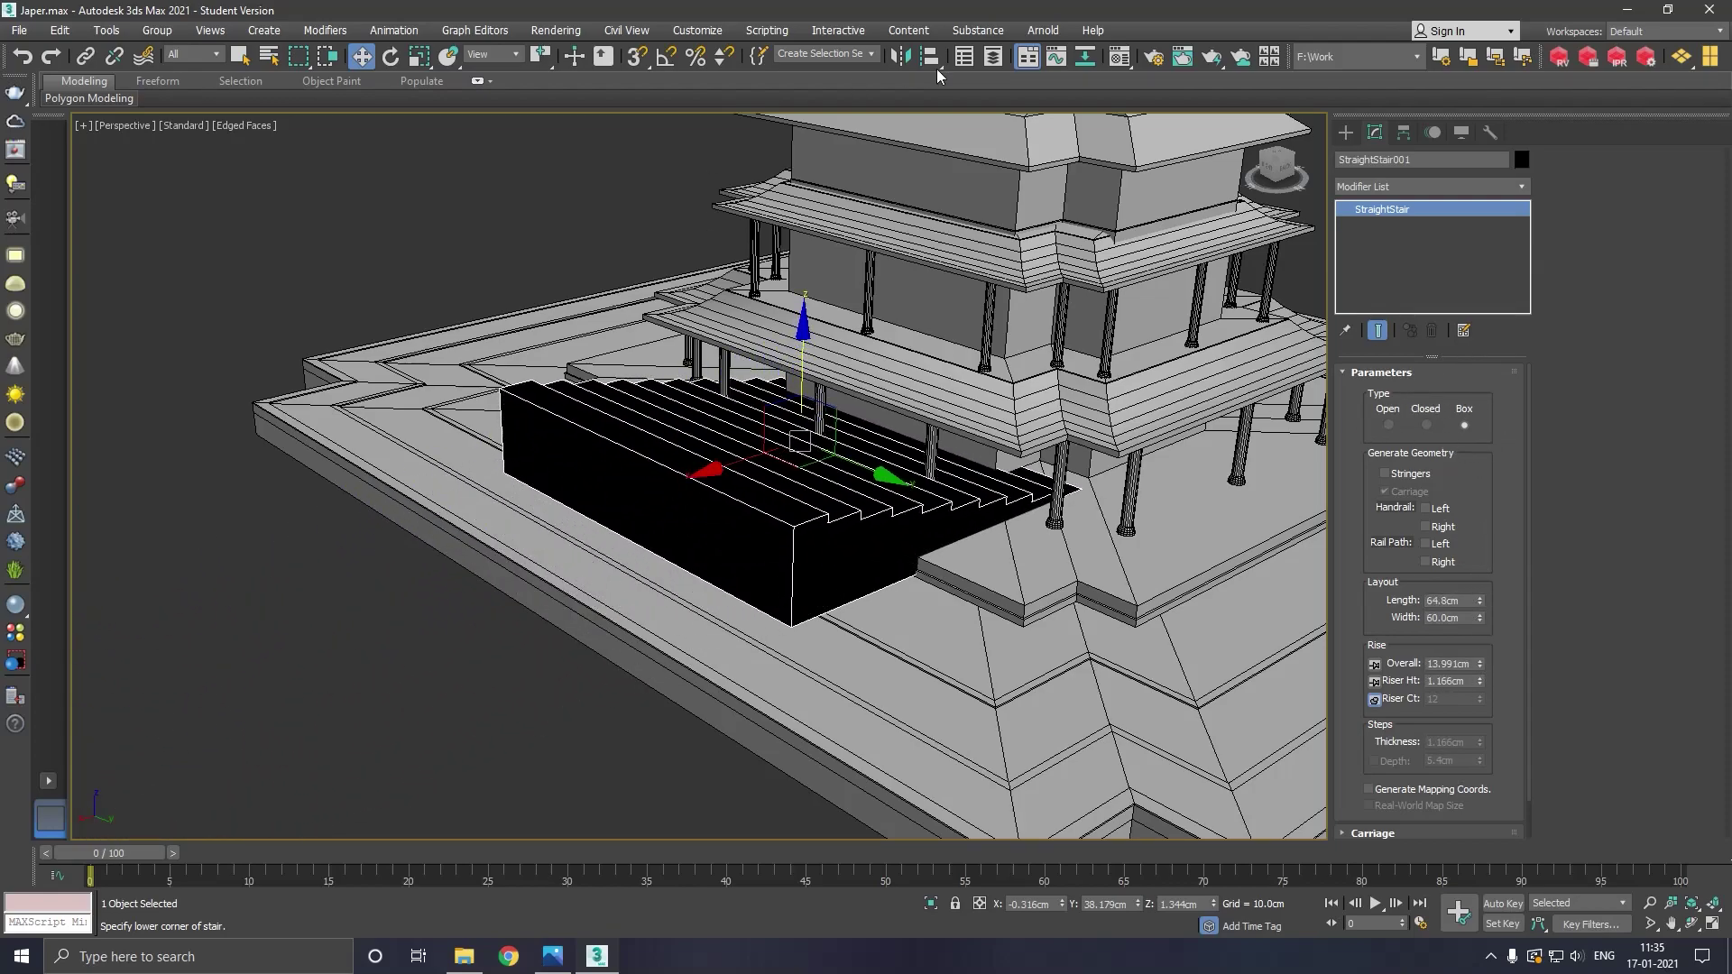
Give the staircase the grey material and turn on Angle Snap
key("m")
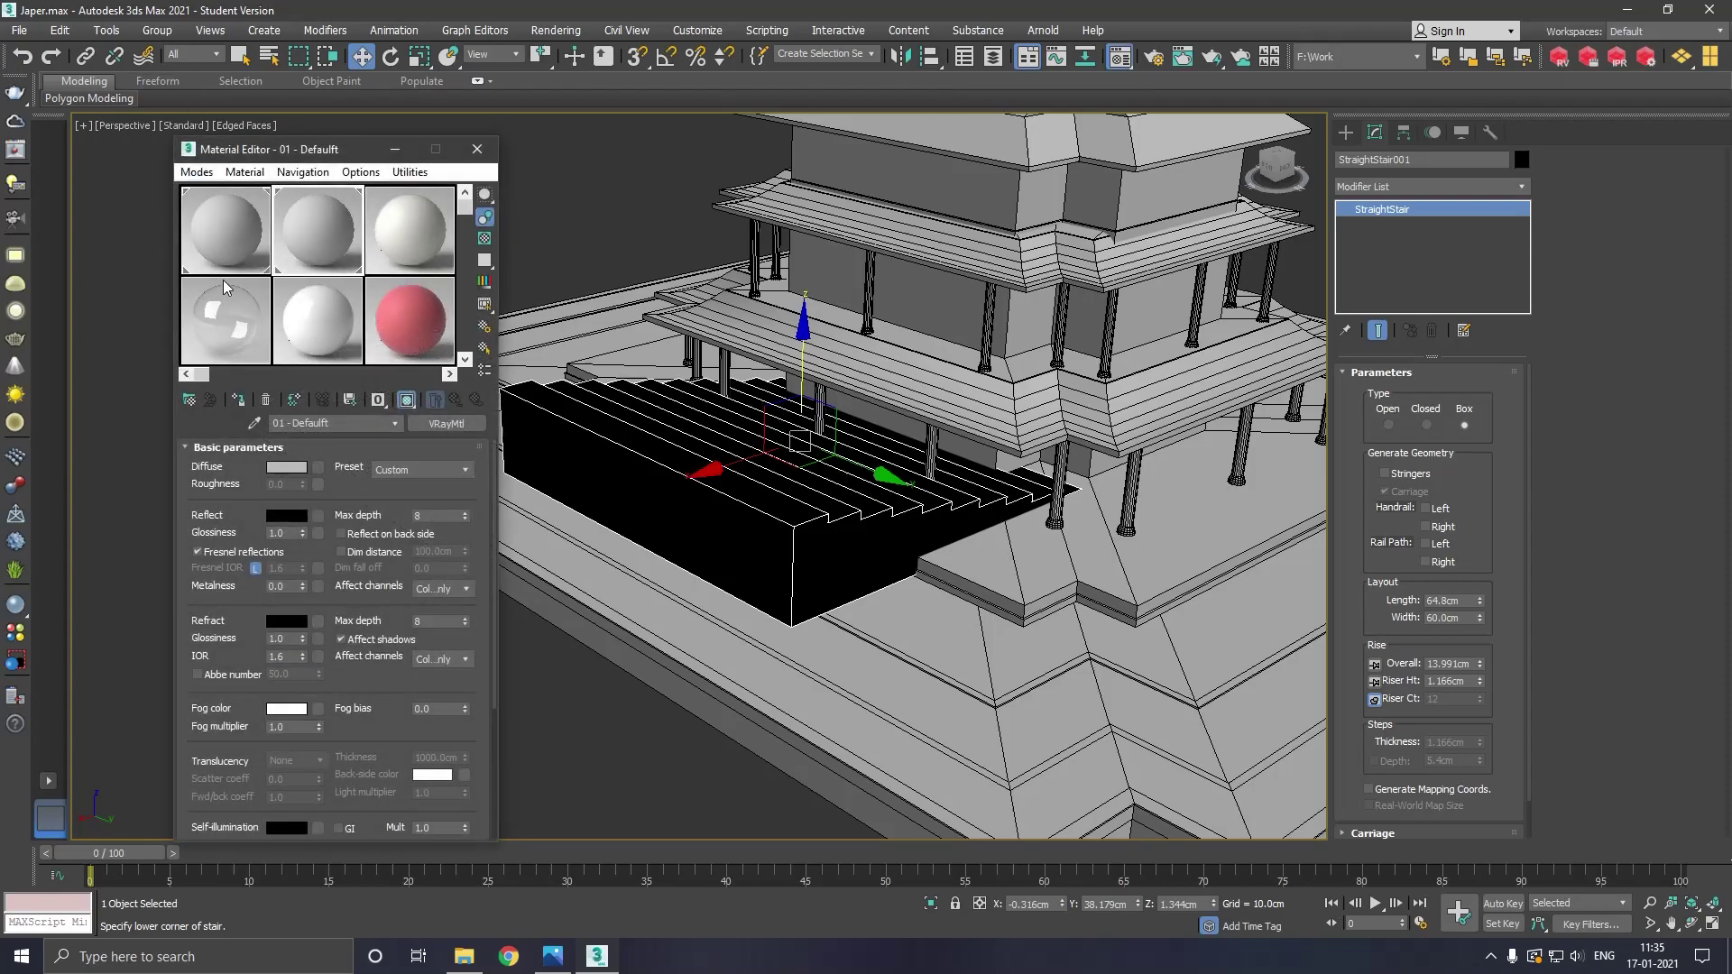
left_click(267, 400)
key("m")
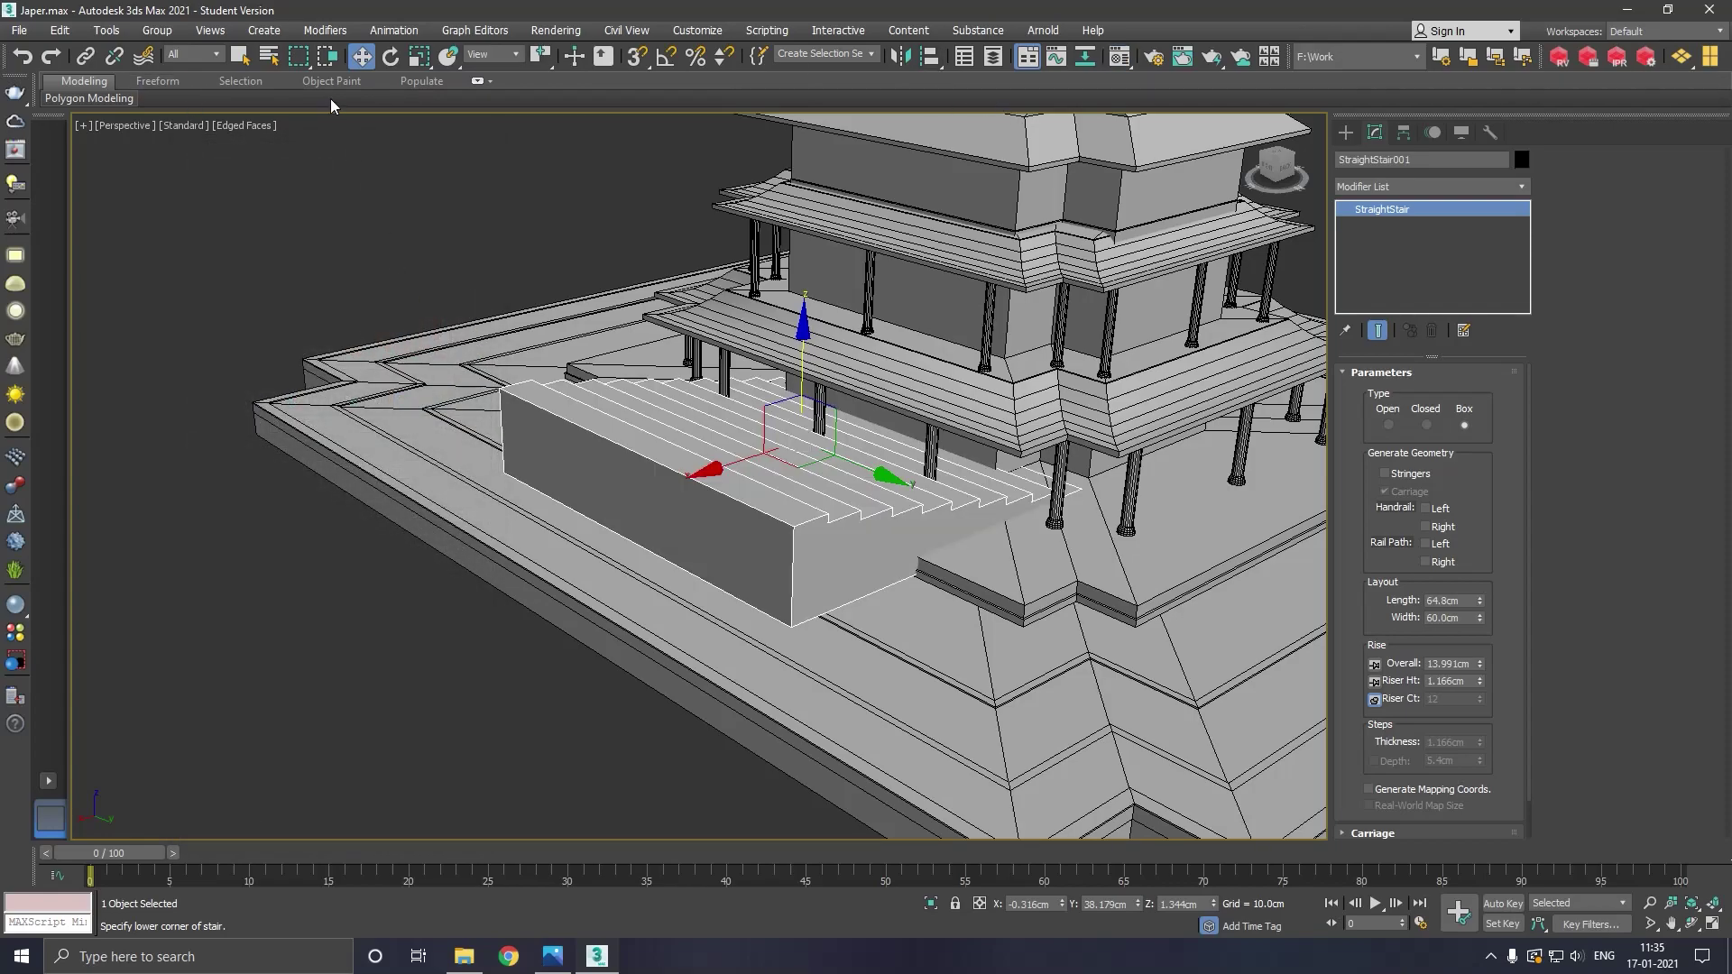
left_click(398, 57)
left_click(667, 56)
right_click(667, 56)
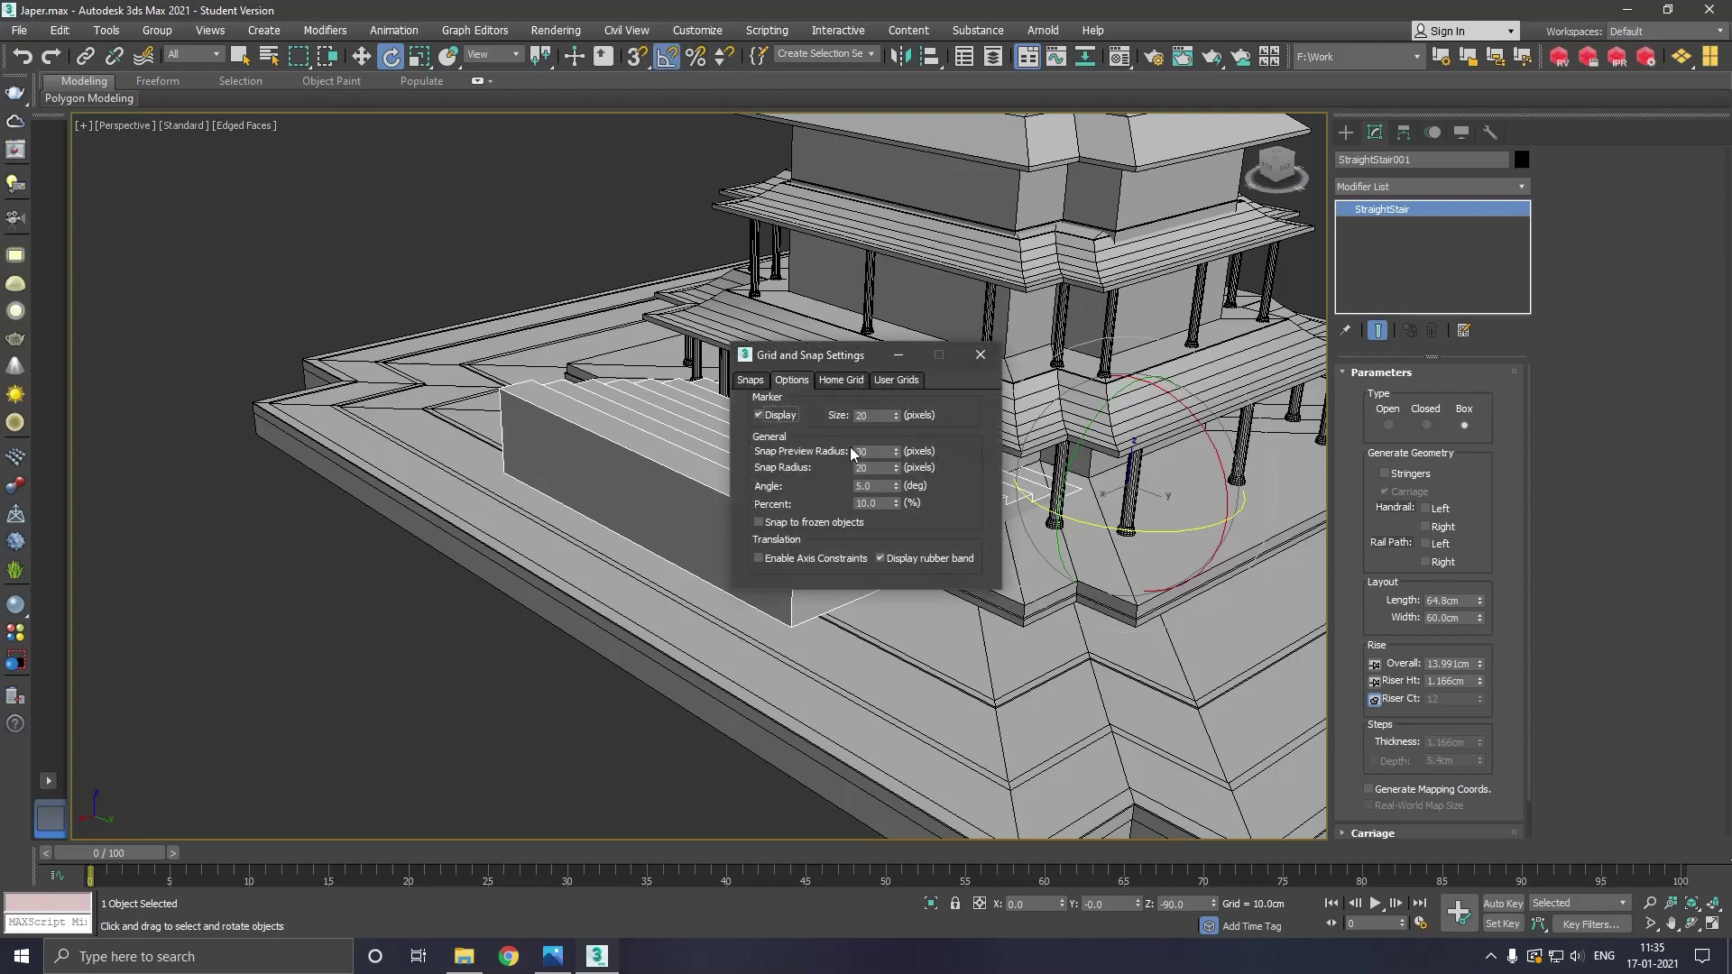
double_click(861, 487)
left_click(980, 354)
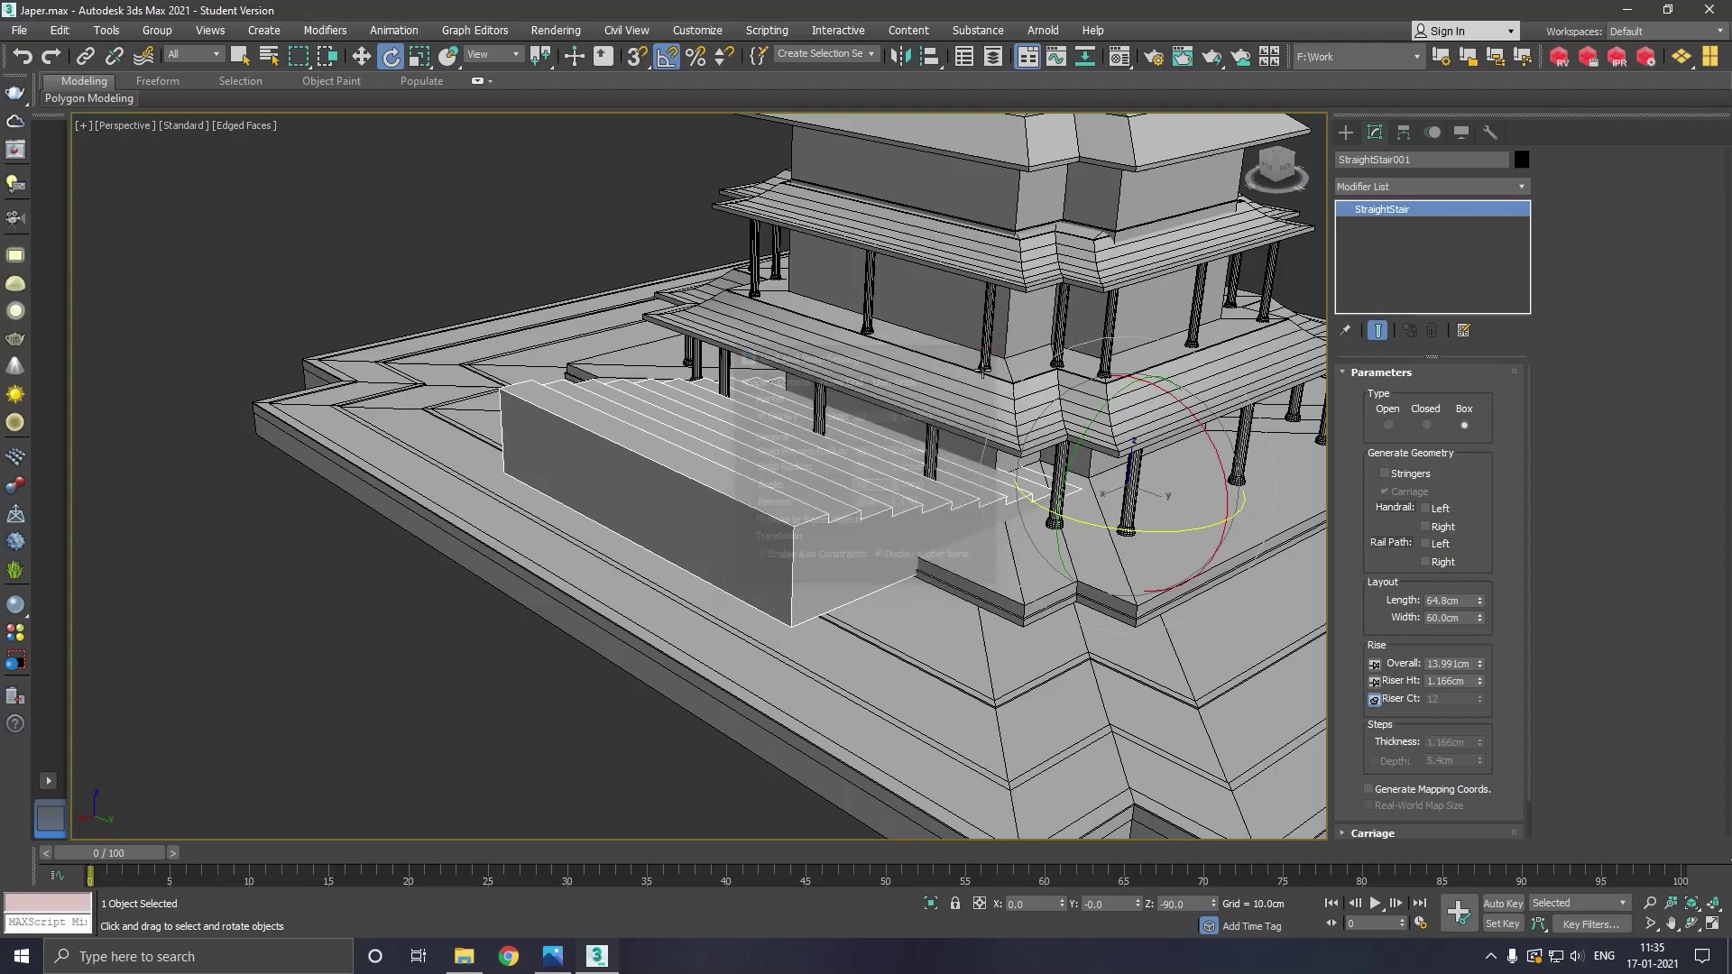
Centre the stair's pivot on the object and rotate it 180° about Z
left_click(1405, 133)
left_click(1421, 256)
left_click(1407, 350)
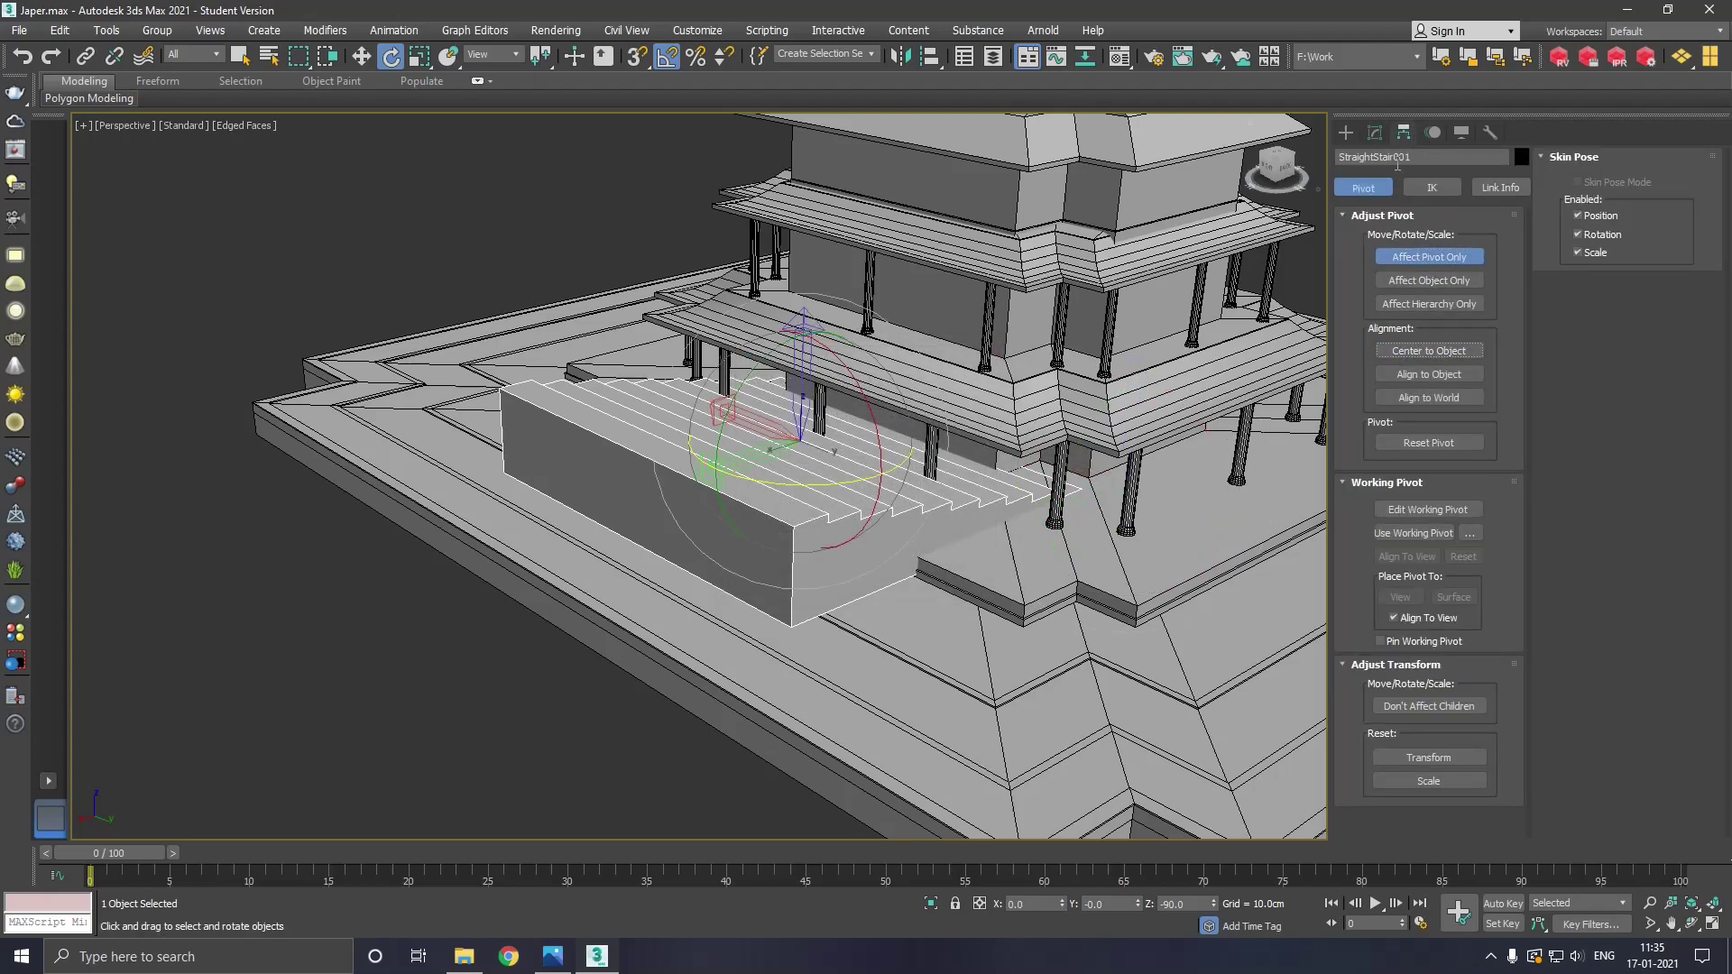
left_click(1375, 132)
left_click_drag(822, 494, 790, 495)
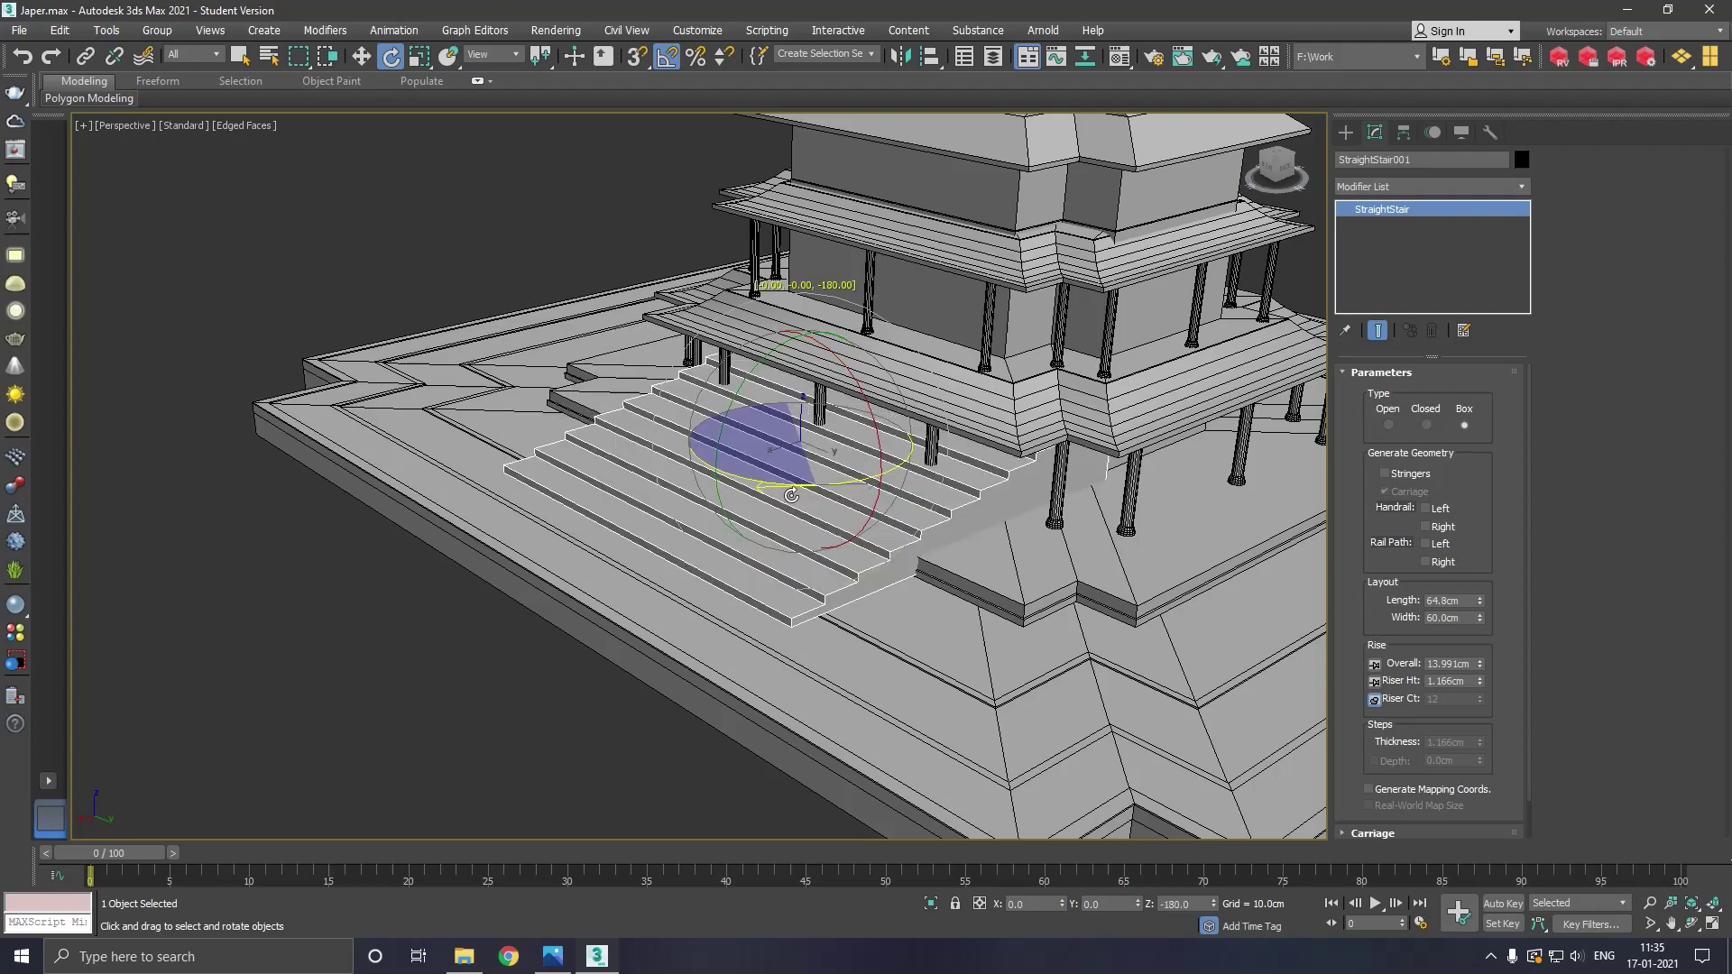
left_click(361, 56)
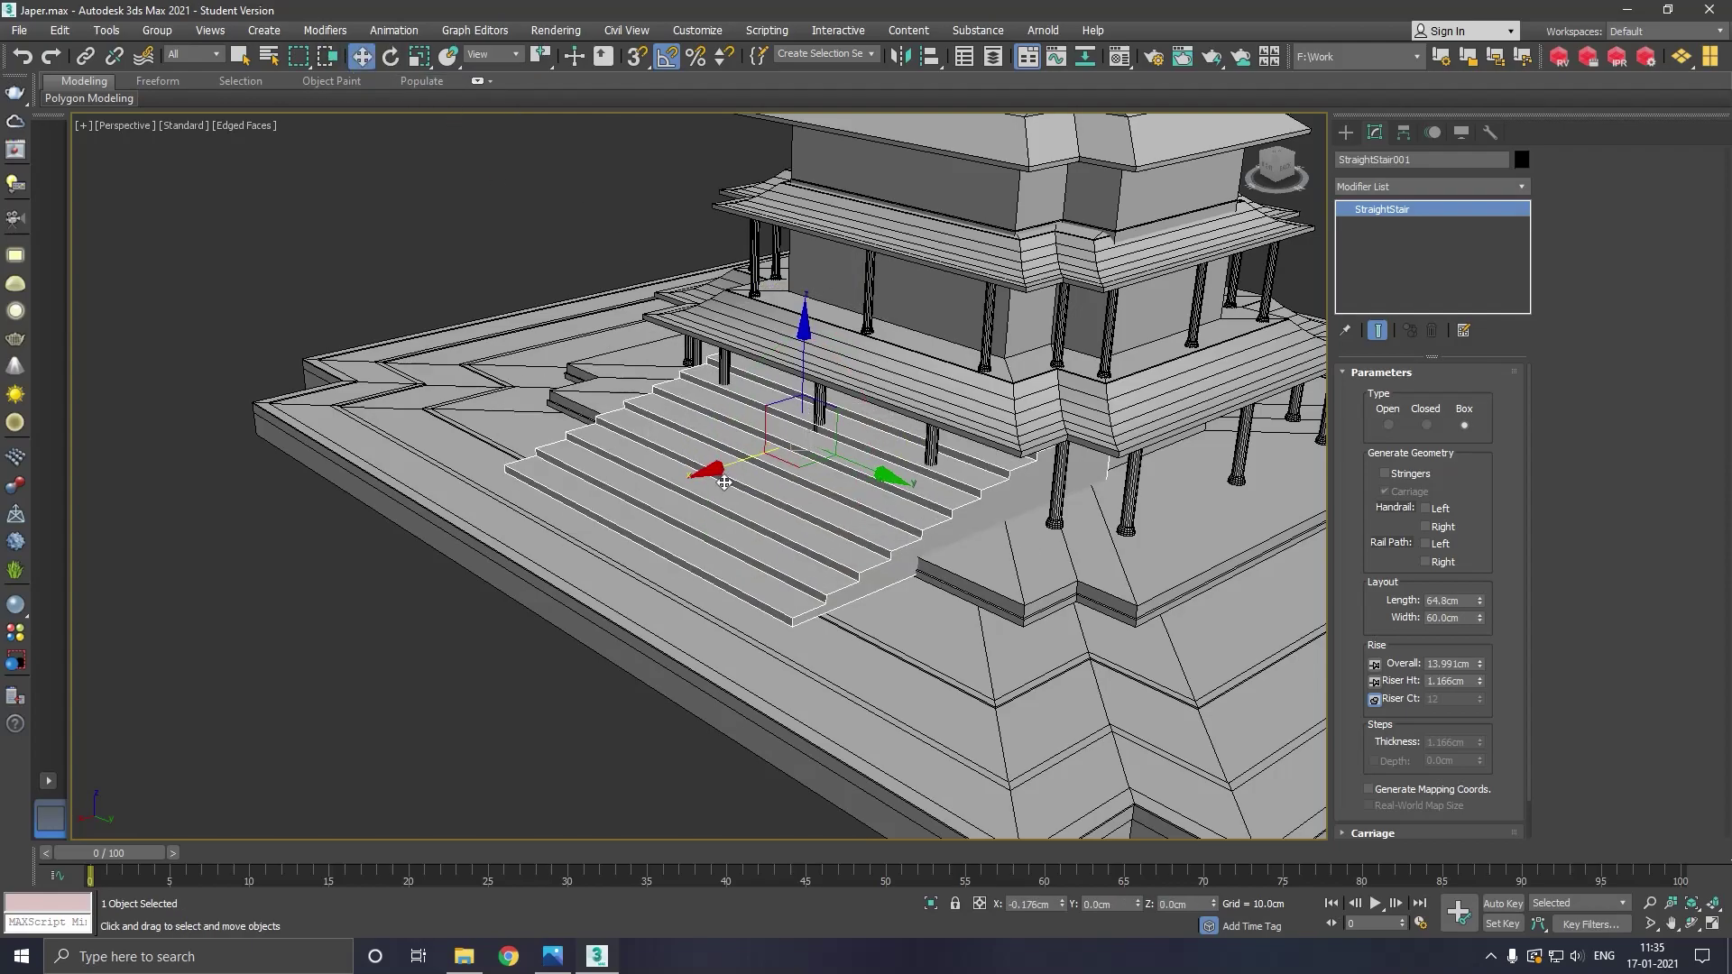
Move the staircase to the front of the platform
mouse_move(727, 463)
left_mouse_down()
mouse_move(519, 512)
mouse_move(536, 506)
mouse_move(605, 636)
left_mouse_up()
left_click(419, 56)
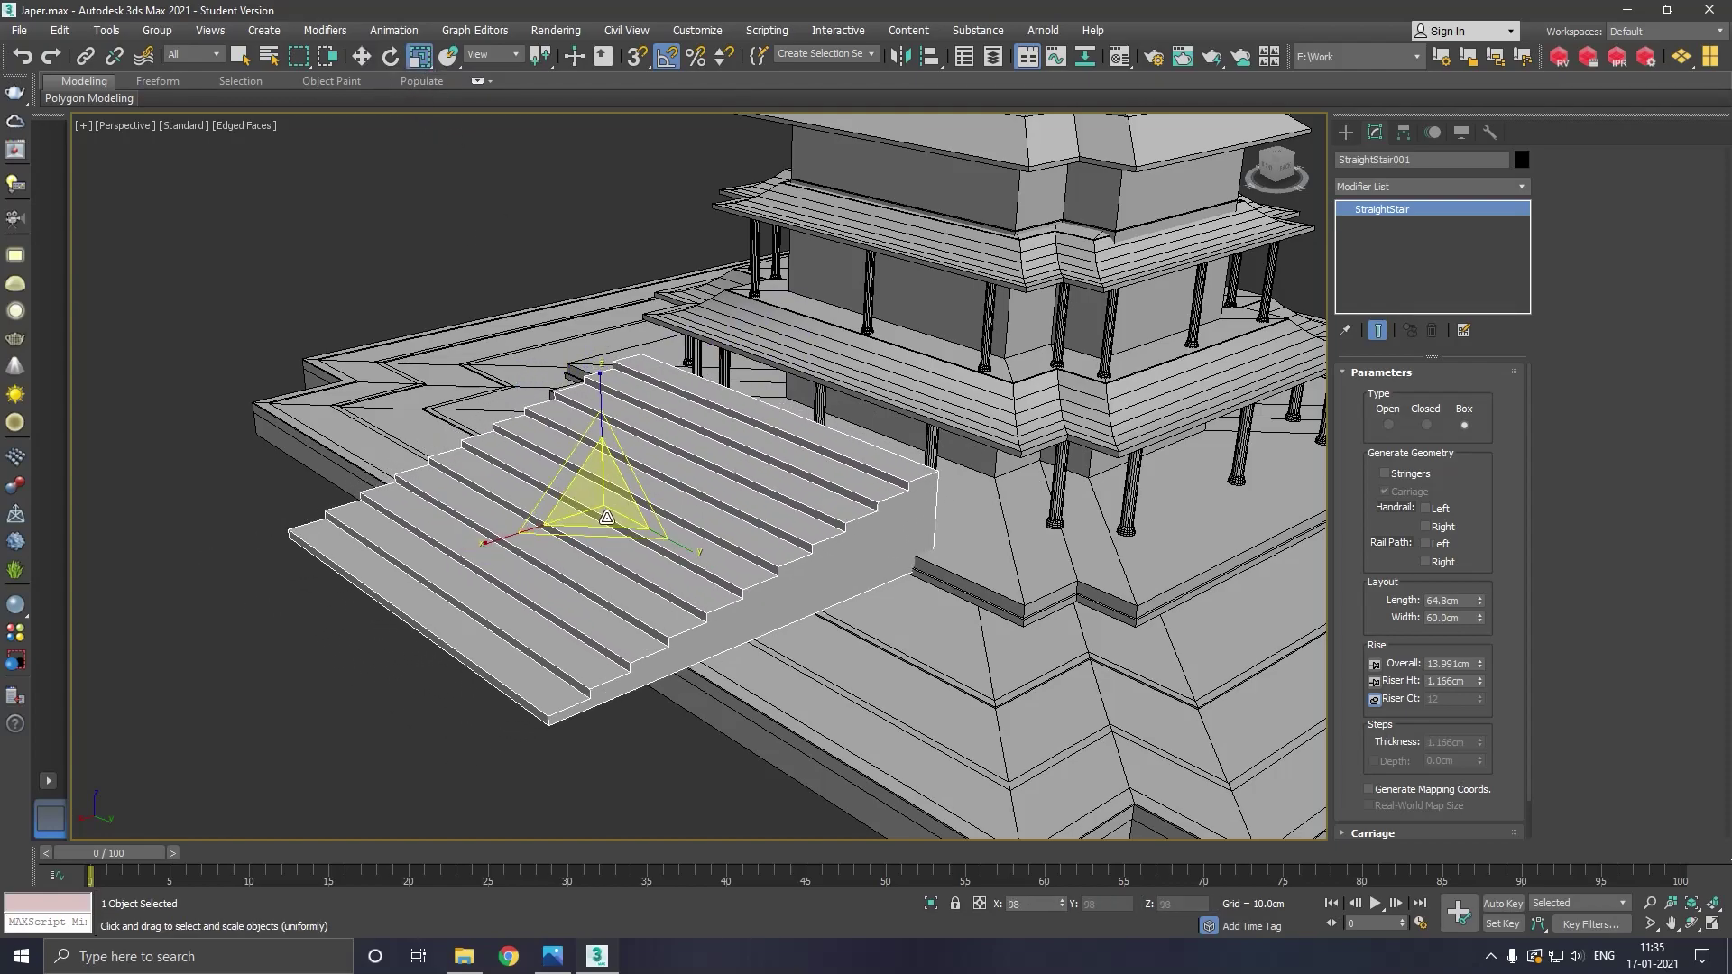
left_click(361, 56)
left_click_drag(607, 443, 617, 446)
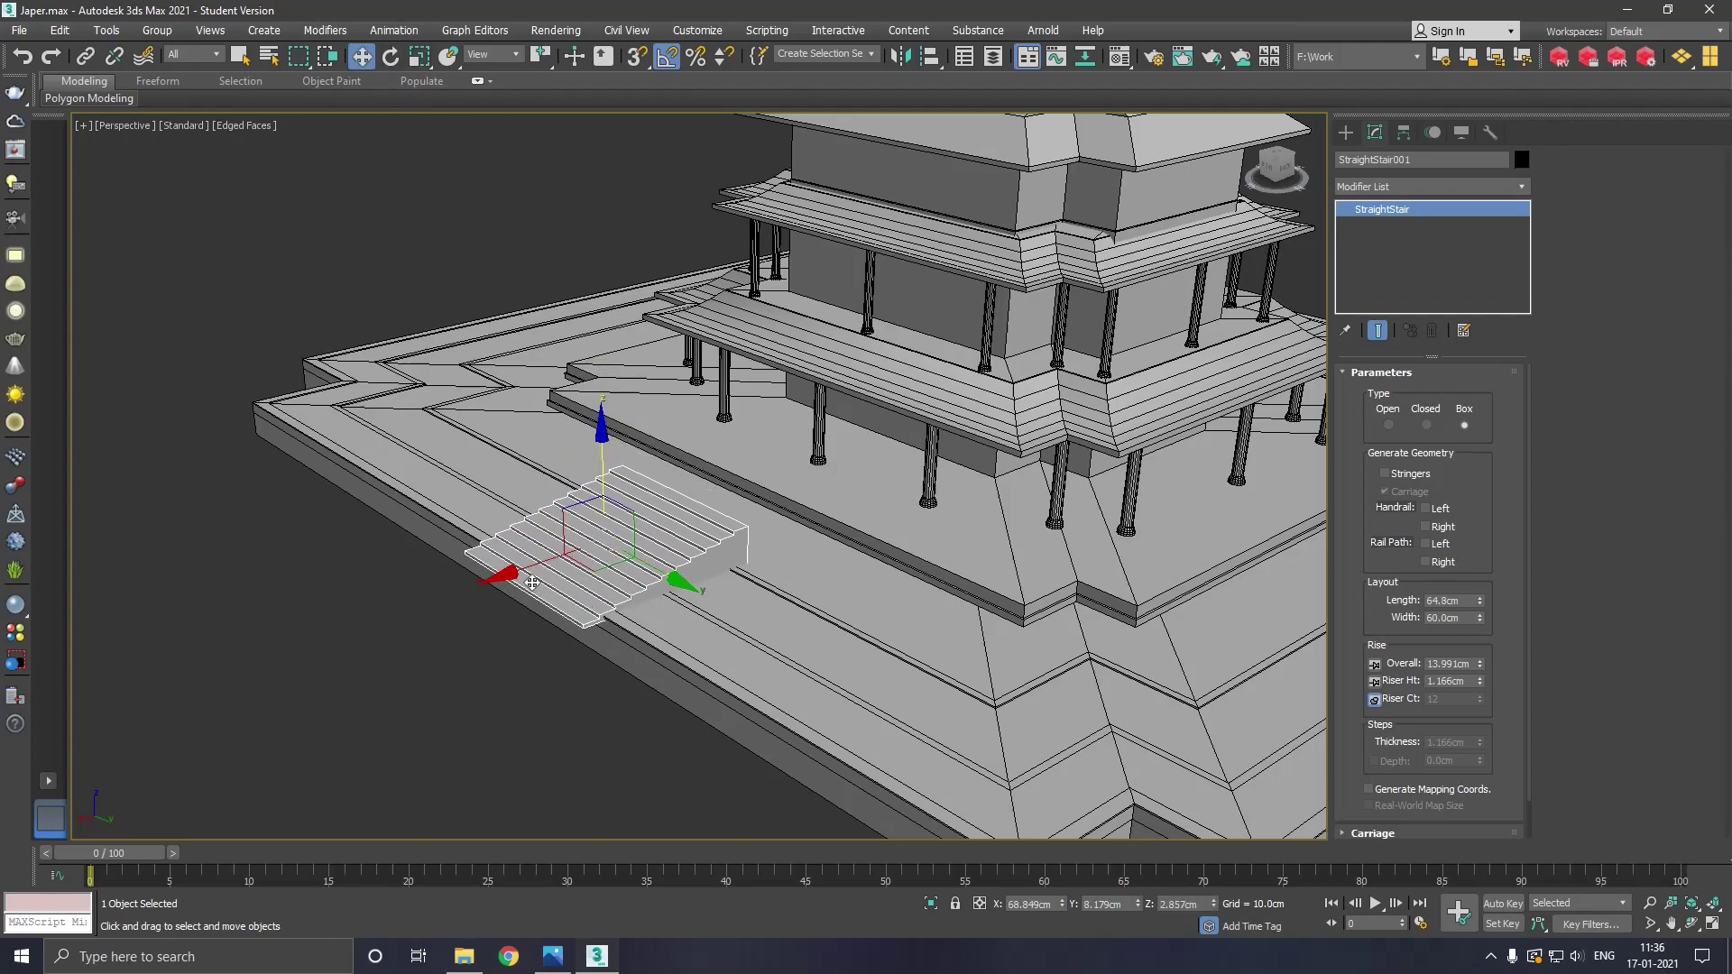
left_click_drag(532, 583, 684, 523)
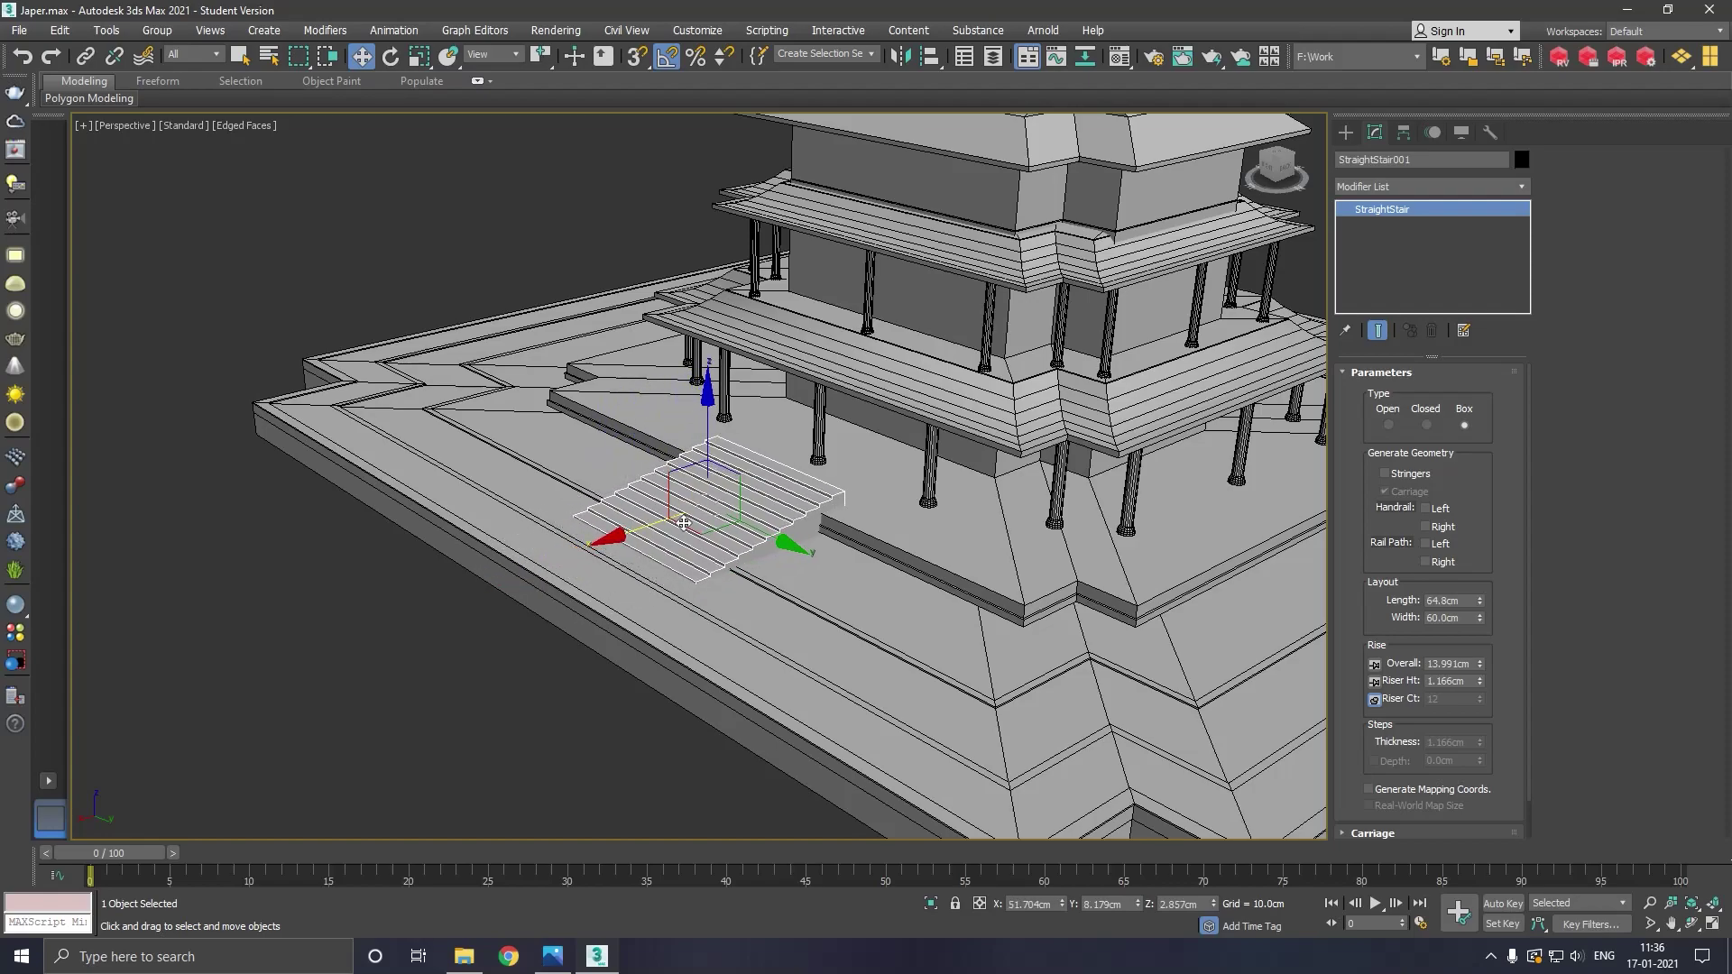
scroll(683, 523, "up", 3)
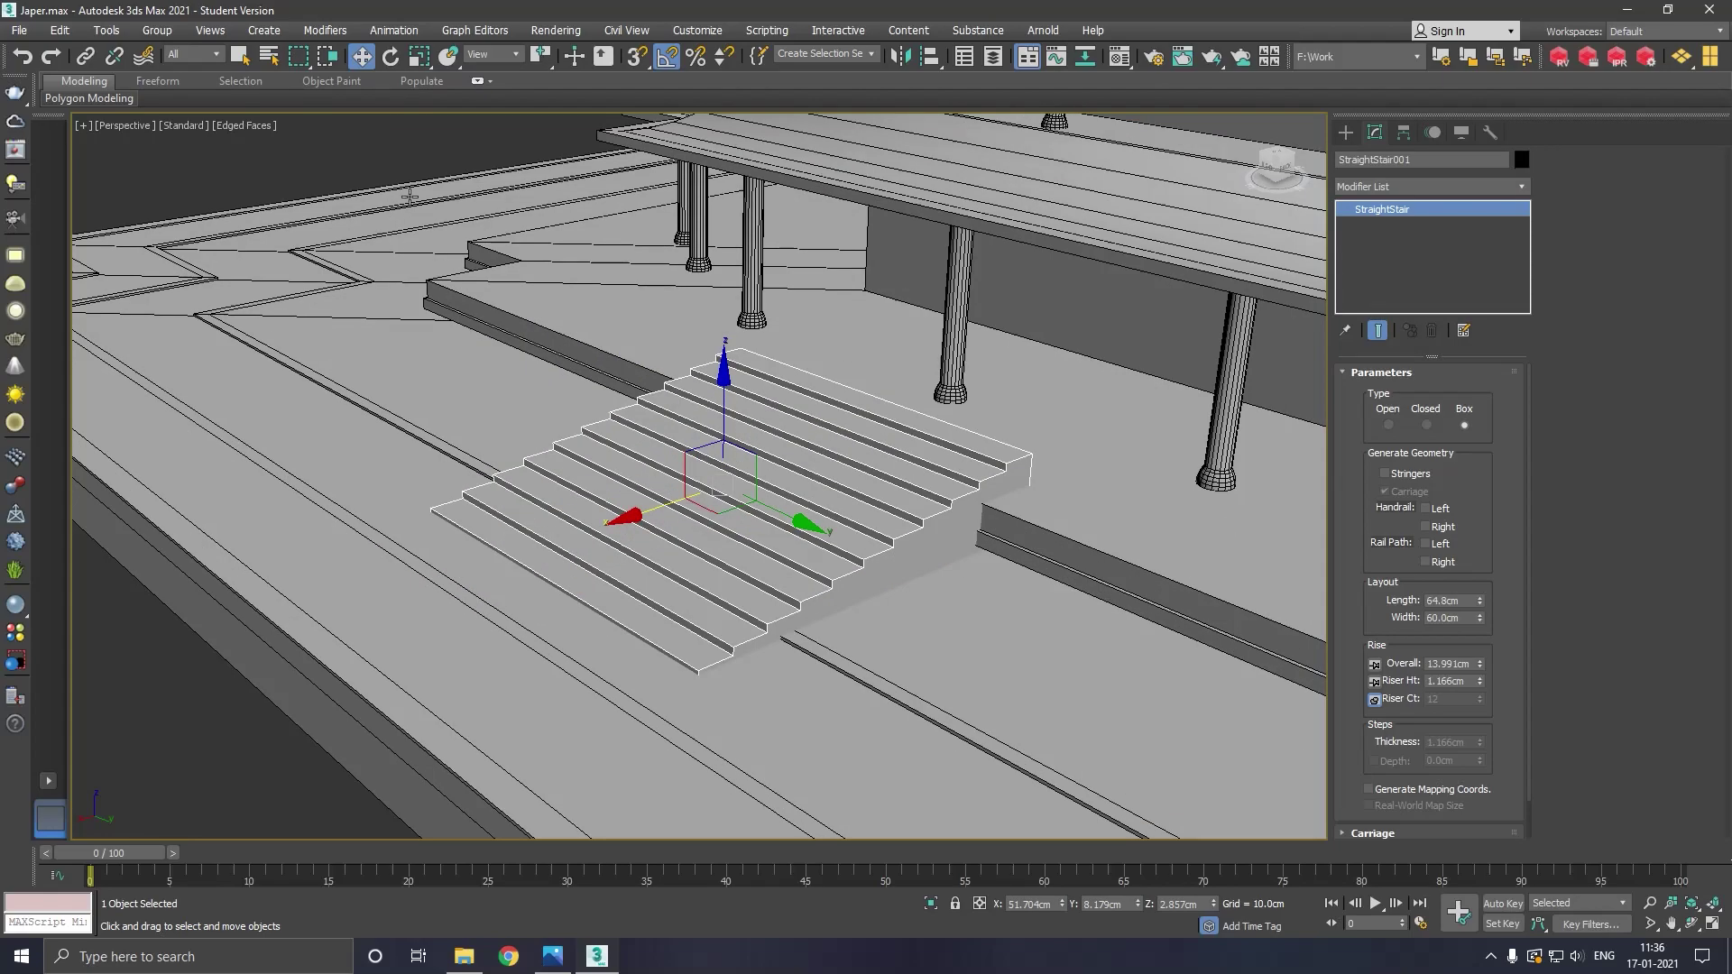
Shrink the staircase with Uniform Scale and lower it onto the platform step
left_click(419, 56)
left_click_drag(731, 487, 740, 544)
scroll(739, 544, "up", 3)
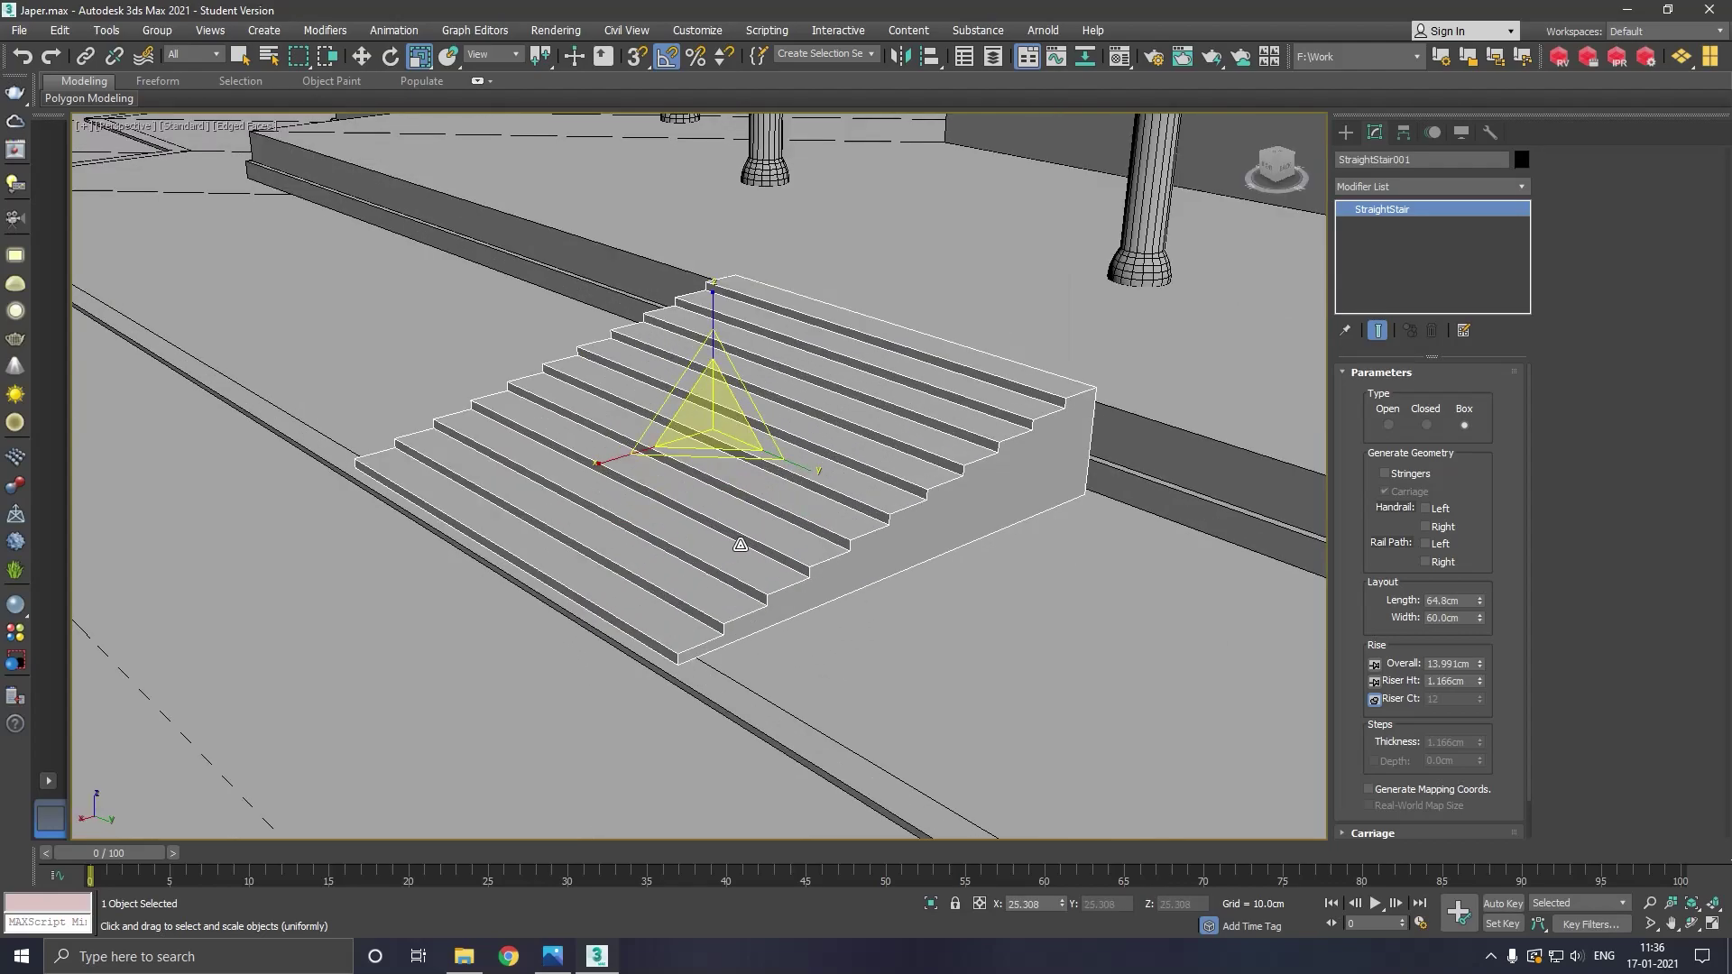
left_click(364, 56)
left_click_drag(652, 464, 686, 455)
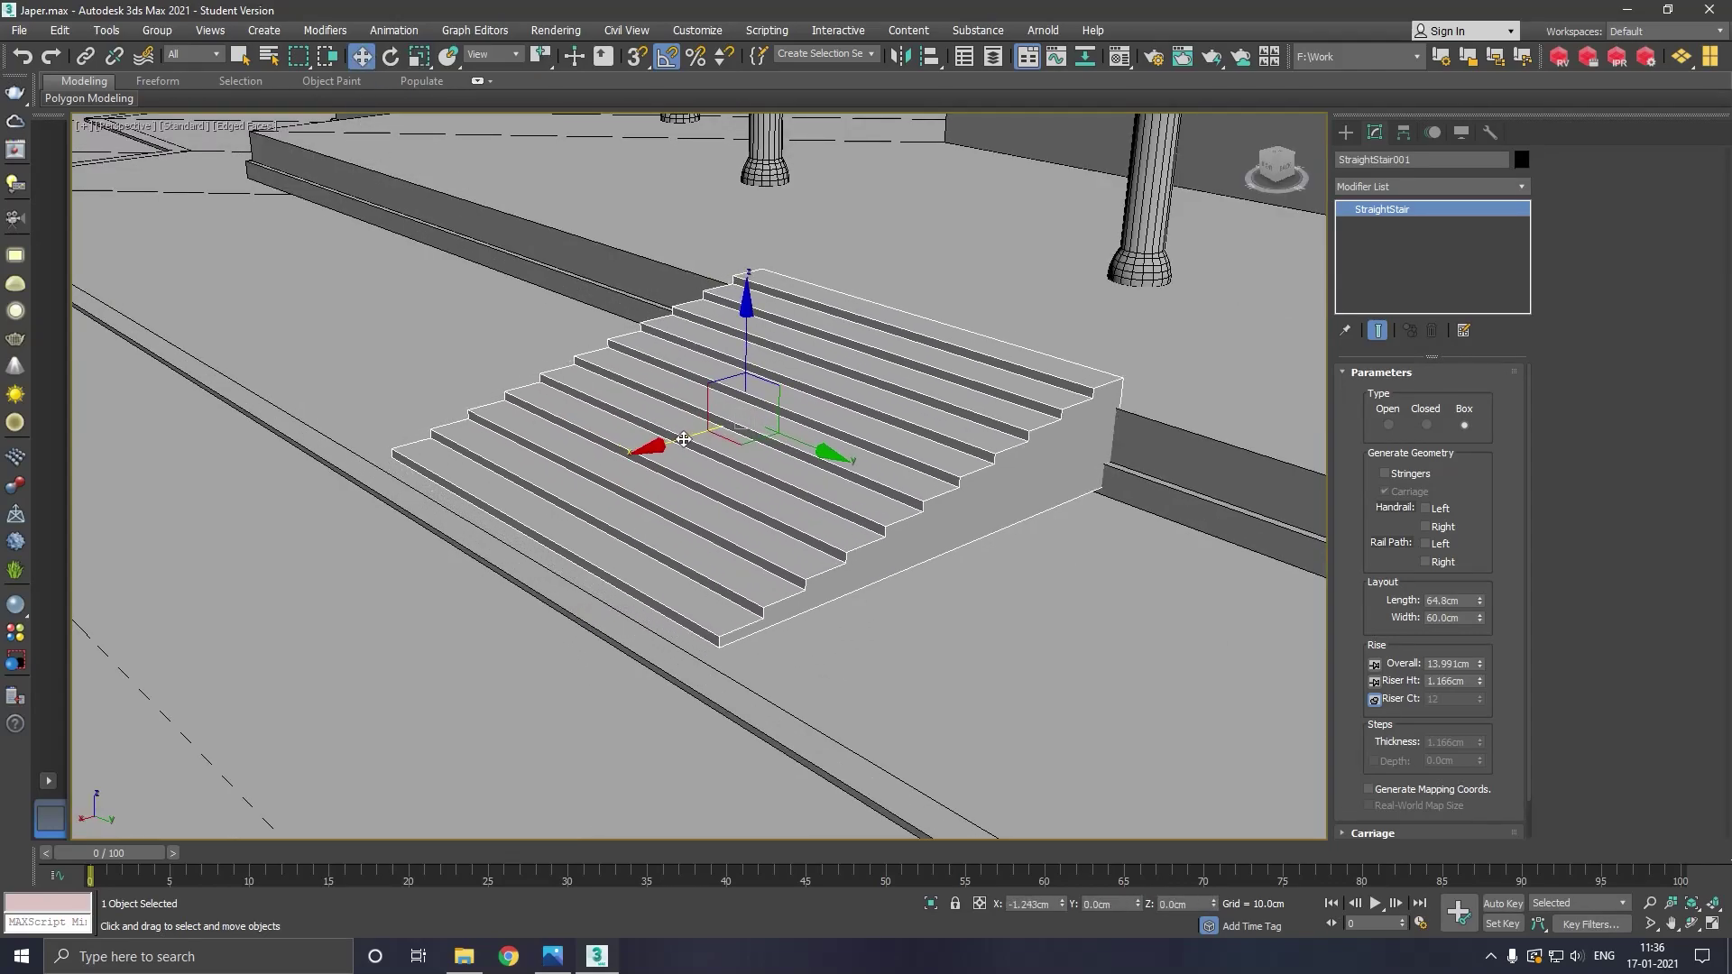
left_click_drag(757, 347, 727, 386)
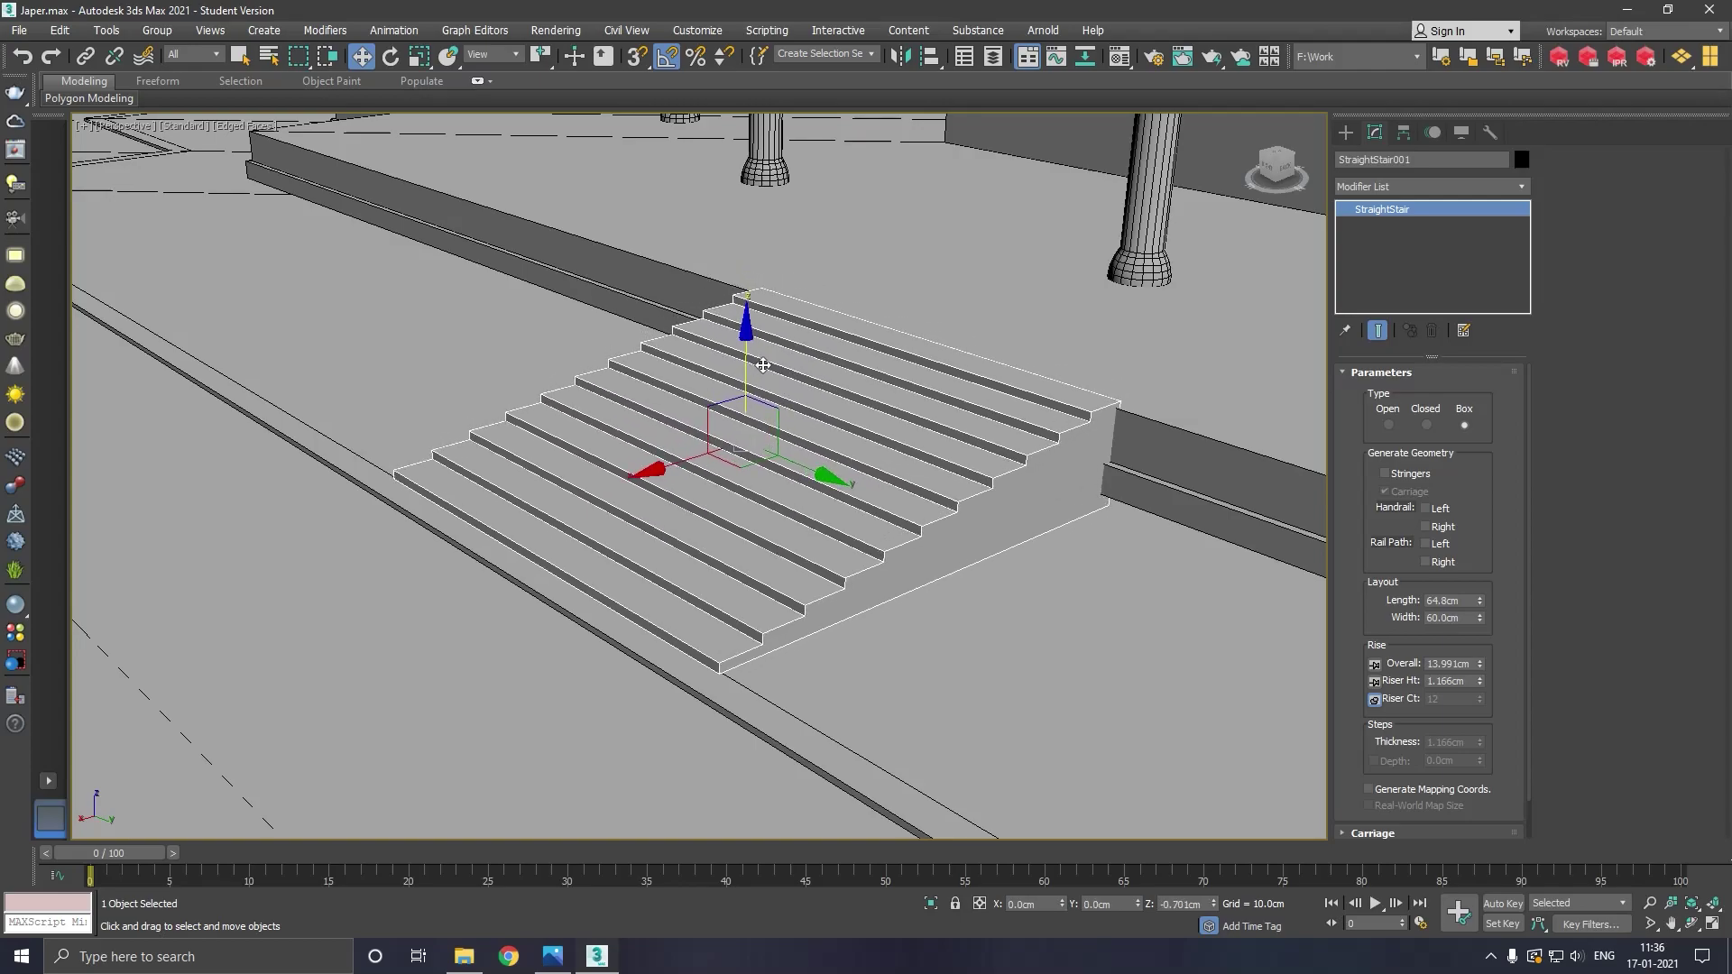
scroll(727, 386, "down", 3)
middle_click_drag(780, 443, 765, 496, "alt")
right_click(753, 476)
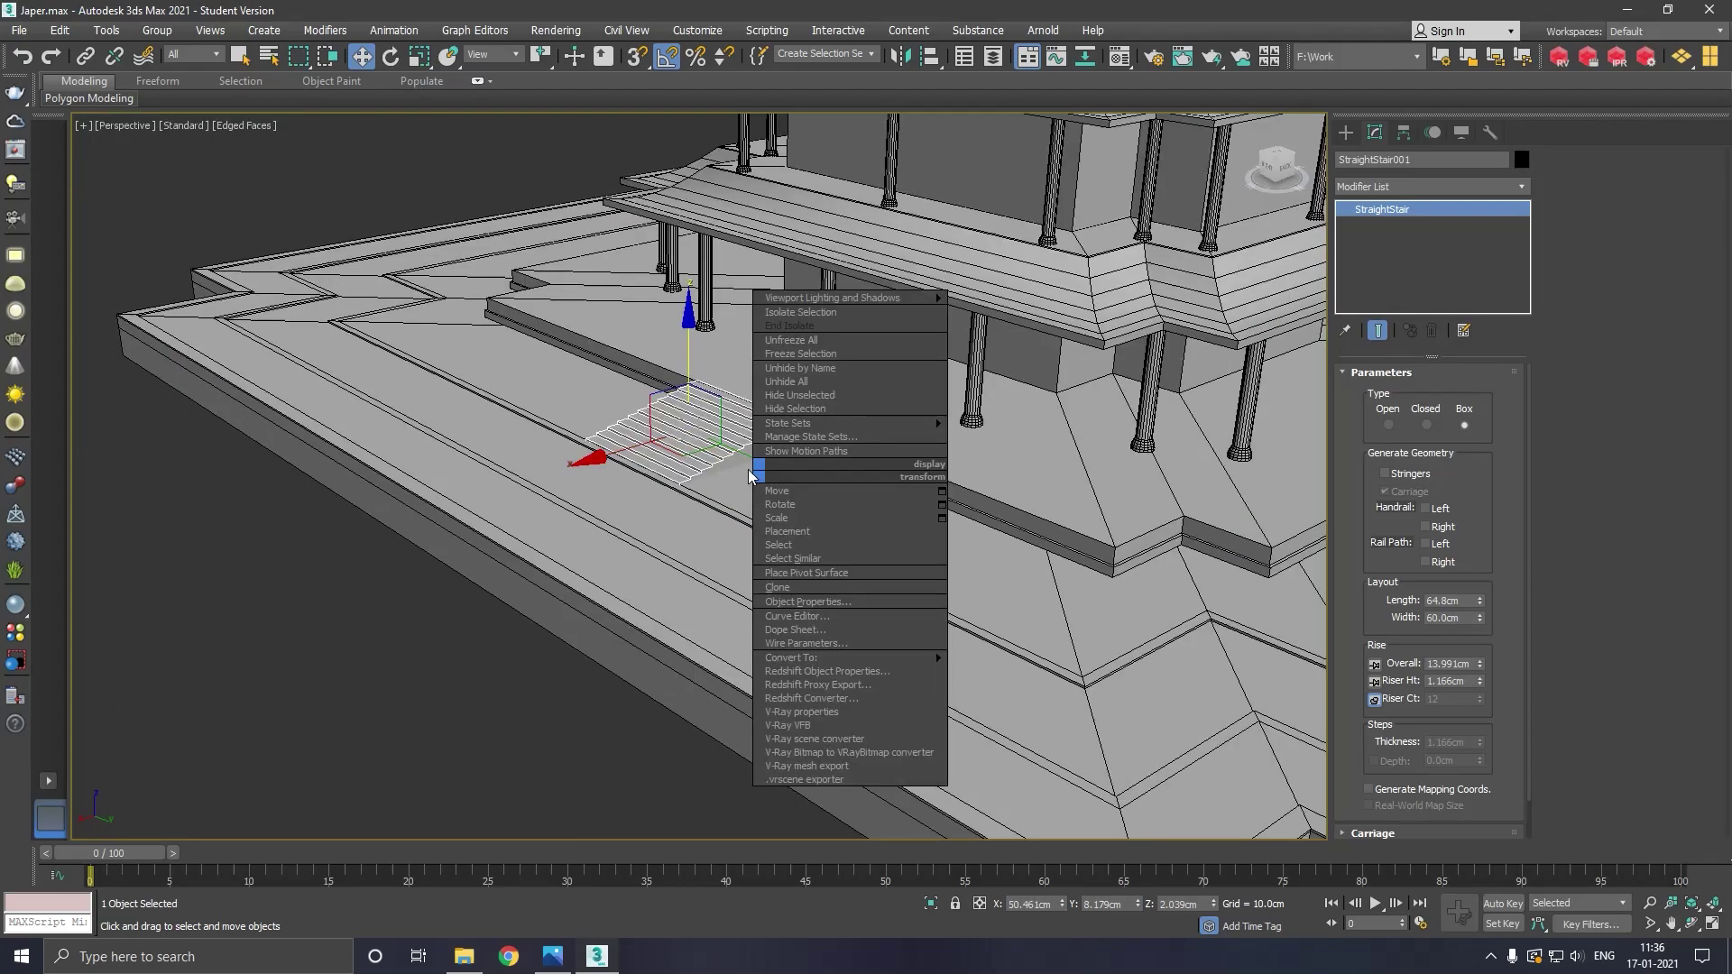
left_click(656, 476)
Raise the platform slightly along Z
left_click(631, 536)
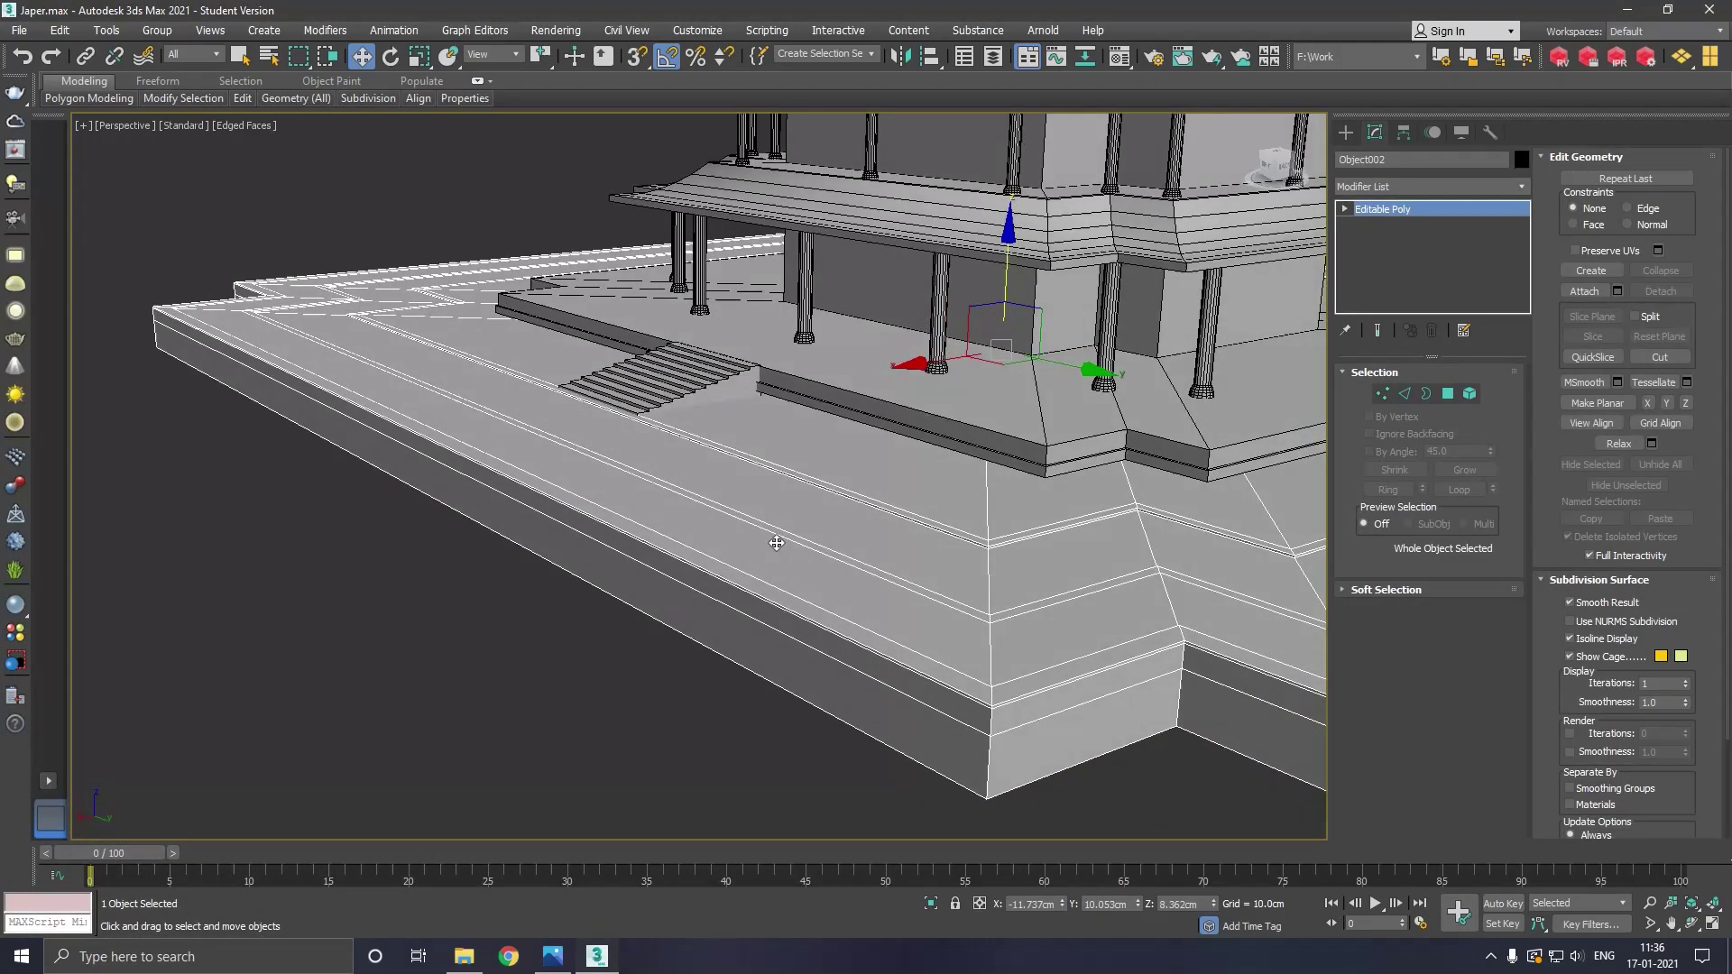
scroll(776, 542, "down", 3)
scroll(761, 522, "down", 2)
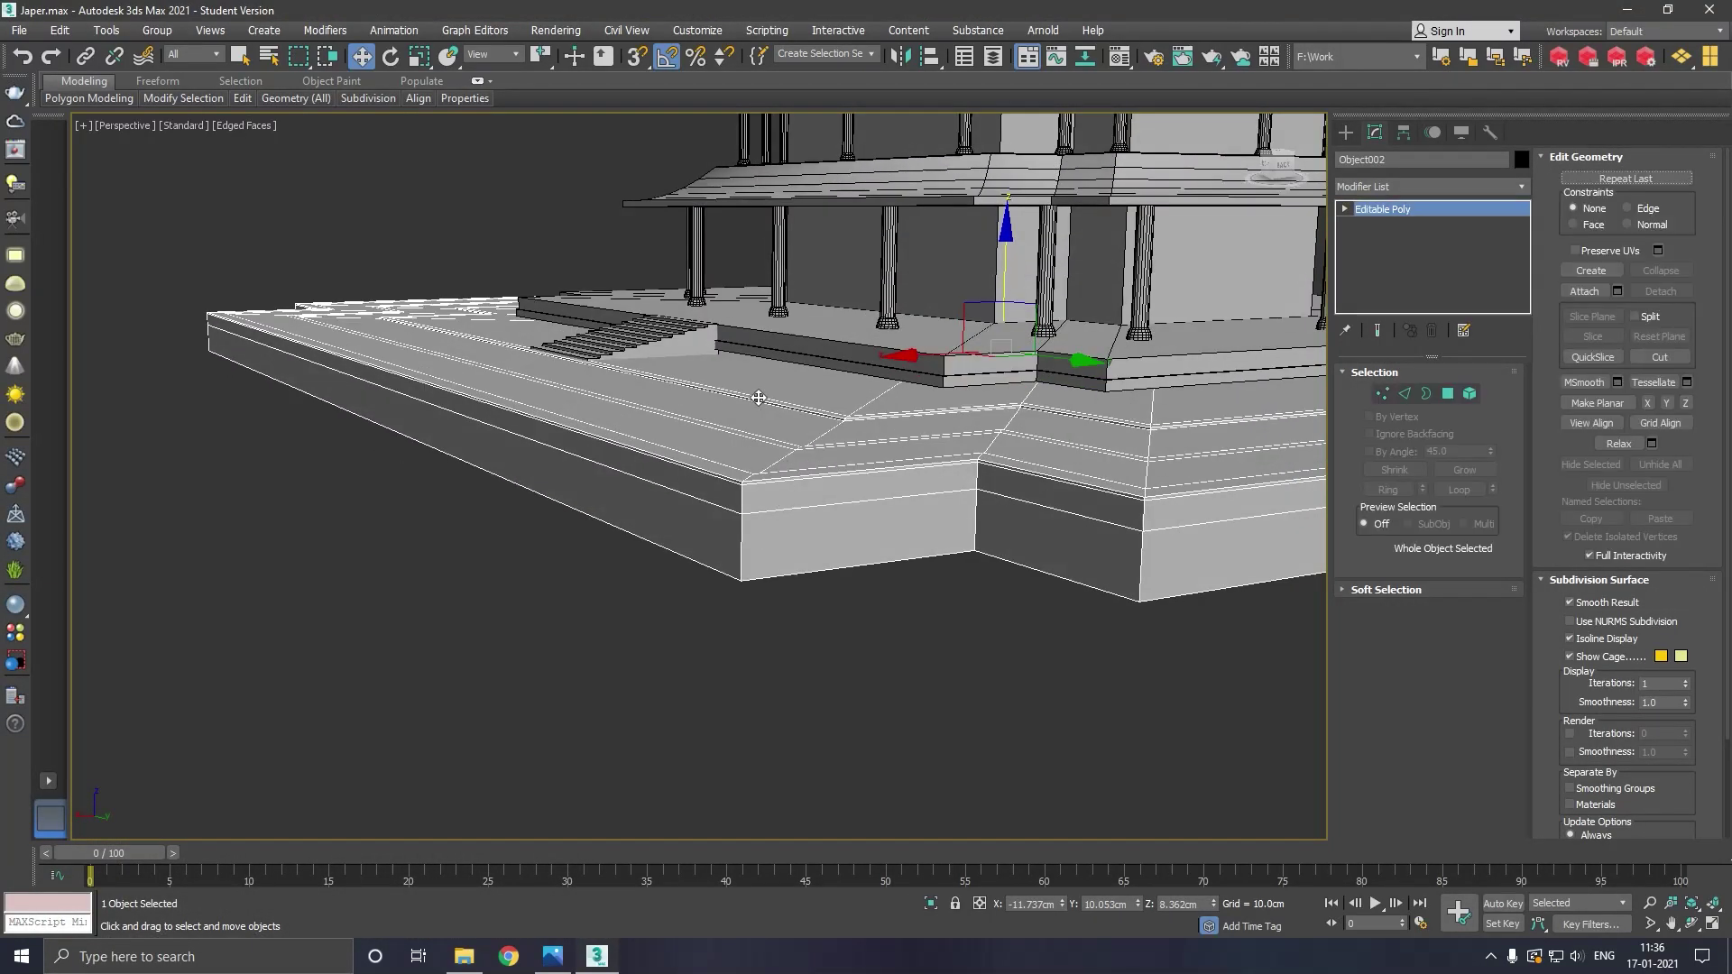
left_click_drag(1017, 291, 1017, 286)
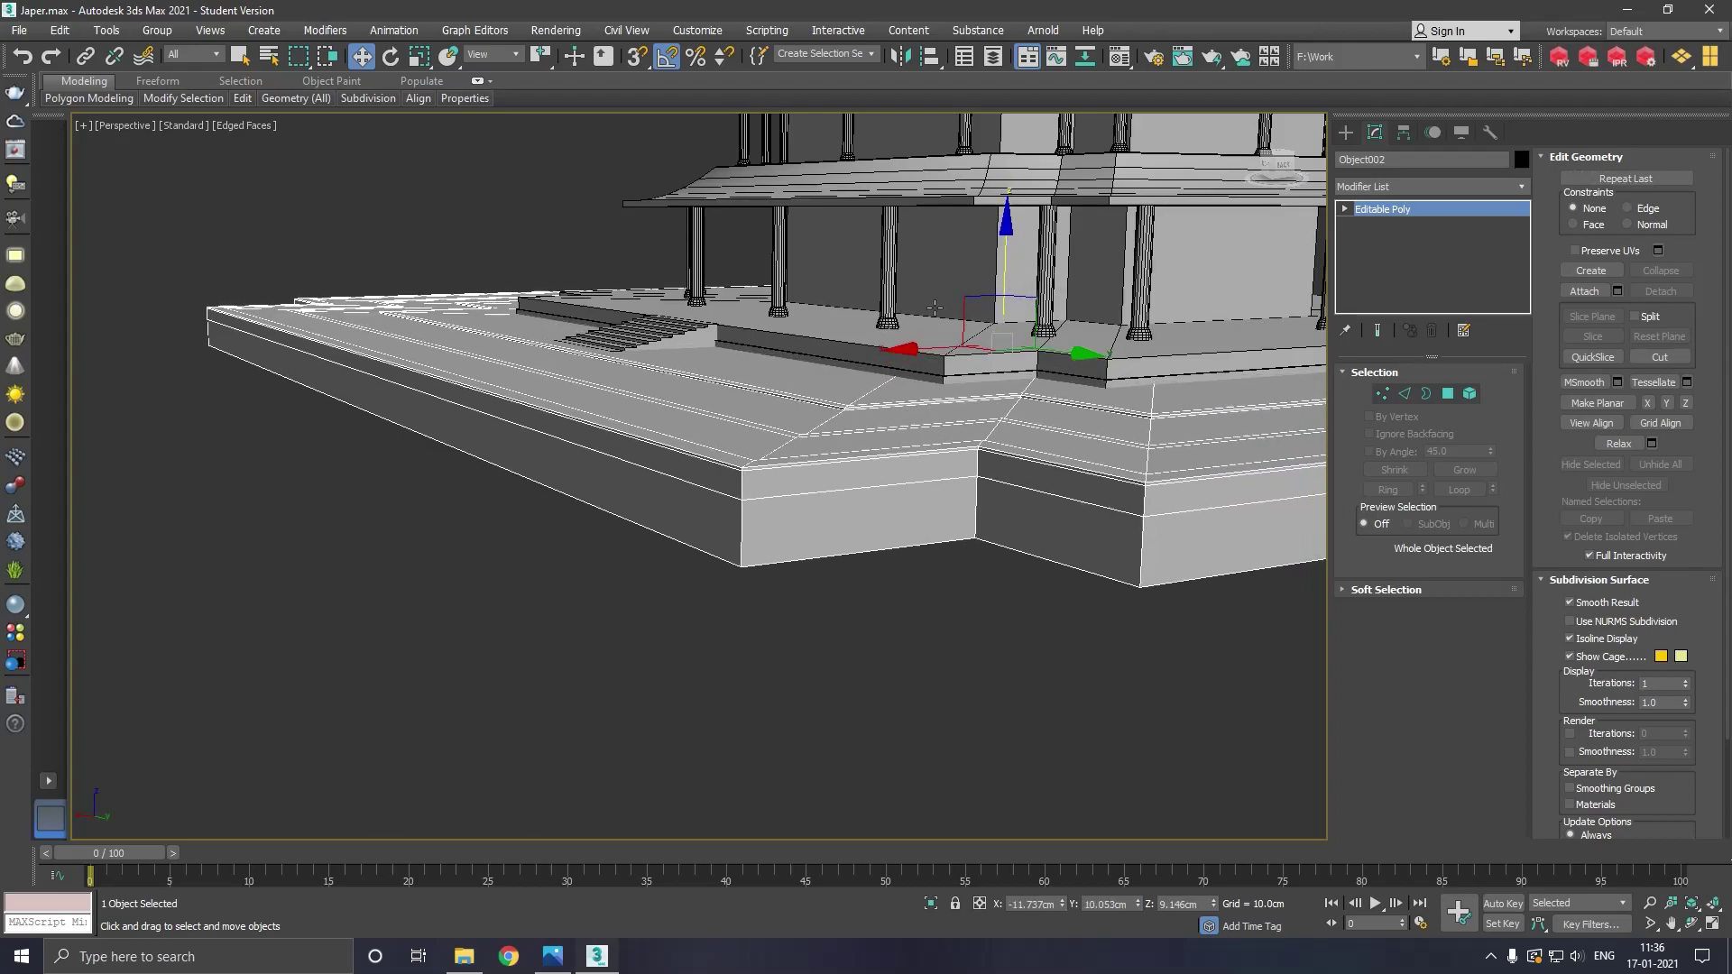
scroll(684, 341, "up", 3)
Shorten the stair to 52.488cm length and 13.576cm rise, then convert it to Editable Poly
left_click(695, 343)
scroll(700, 350, "up", 1)
scroll(700, 350, "up", 2)
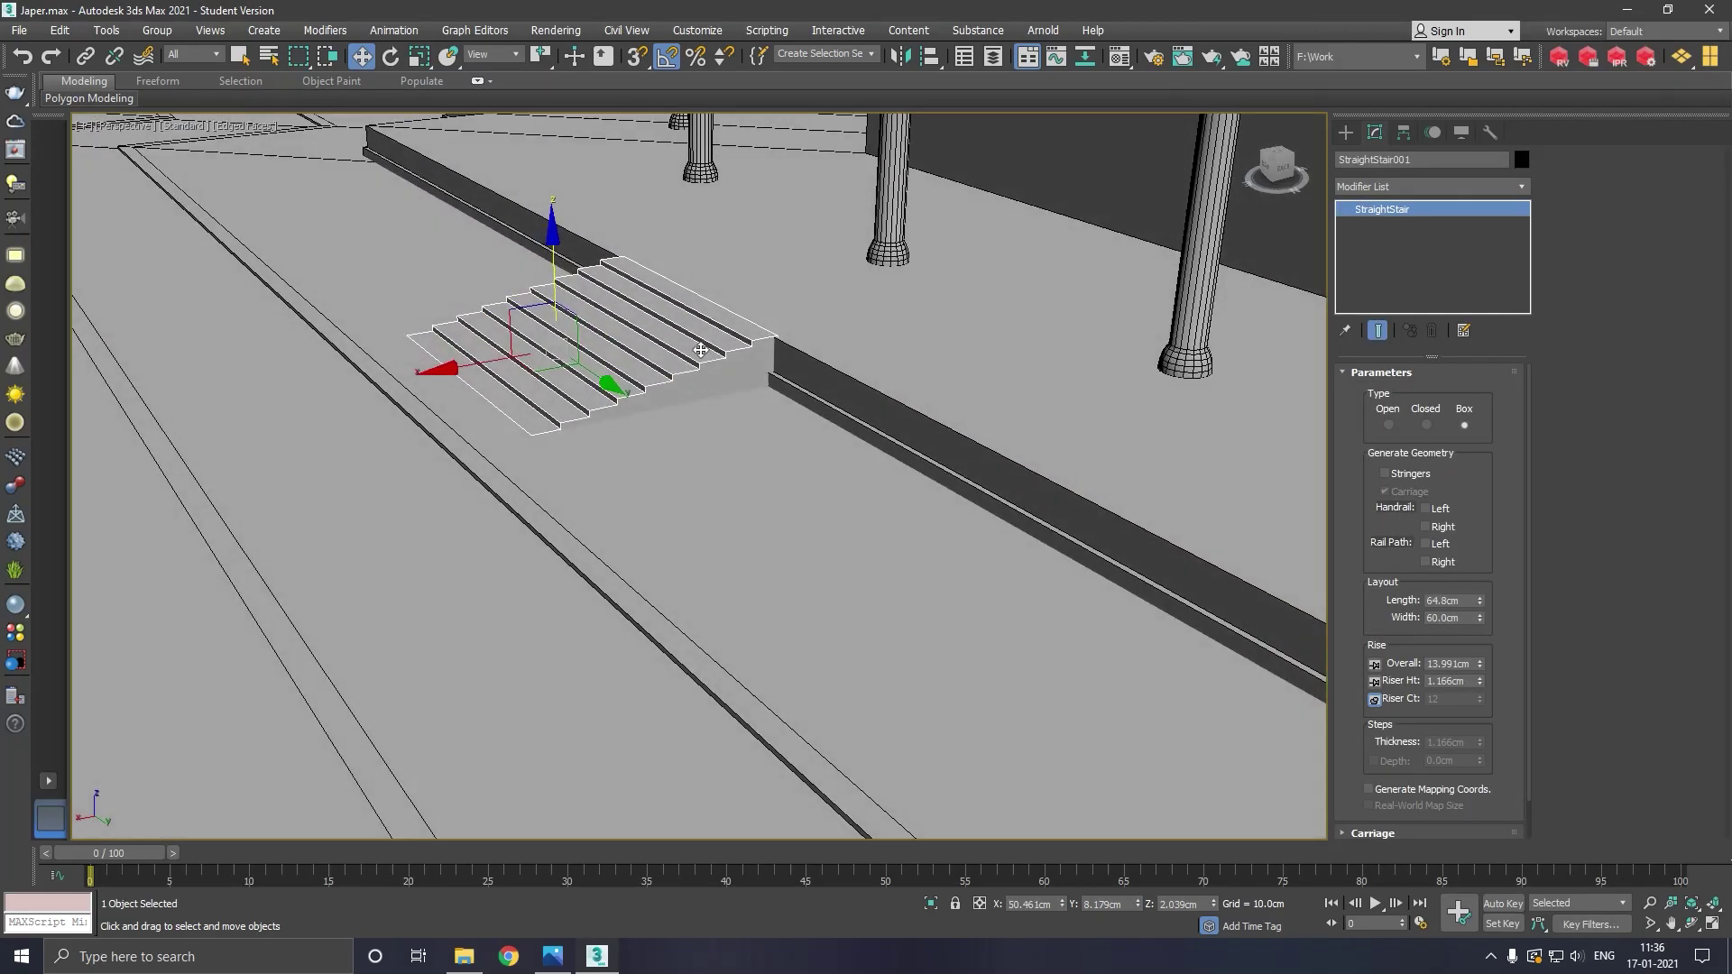
scroll(700, 350, "up", 3)
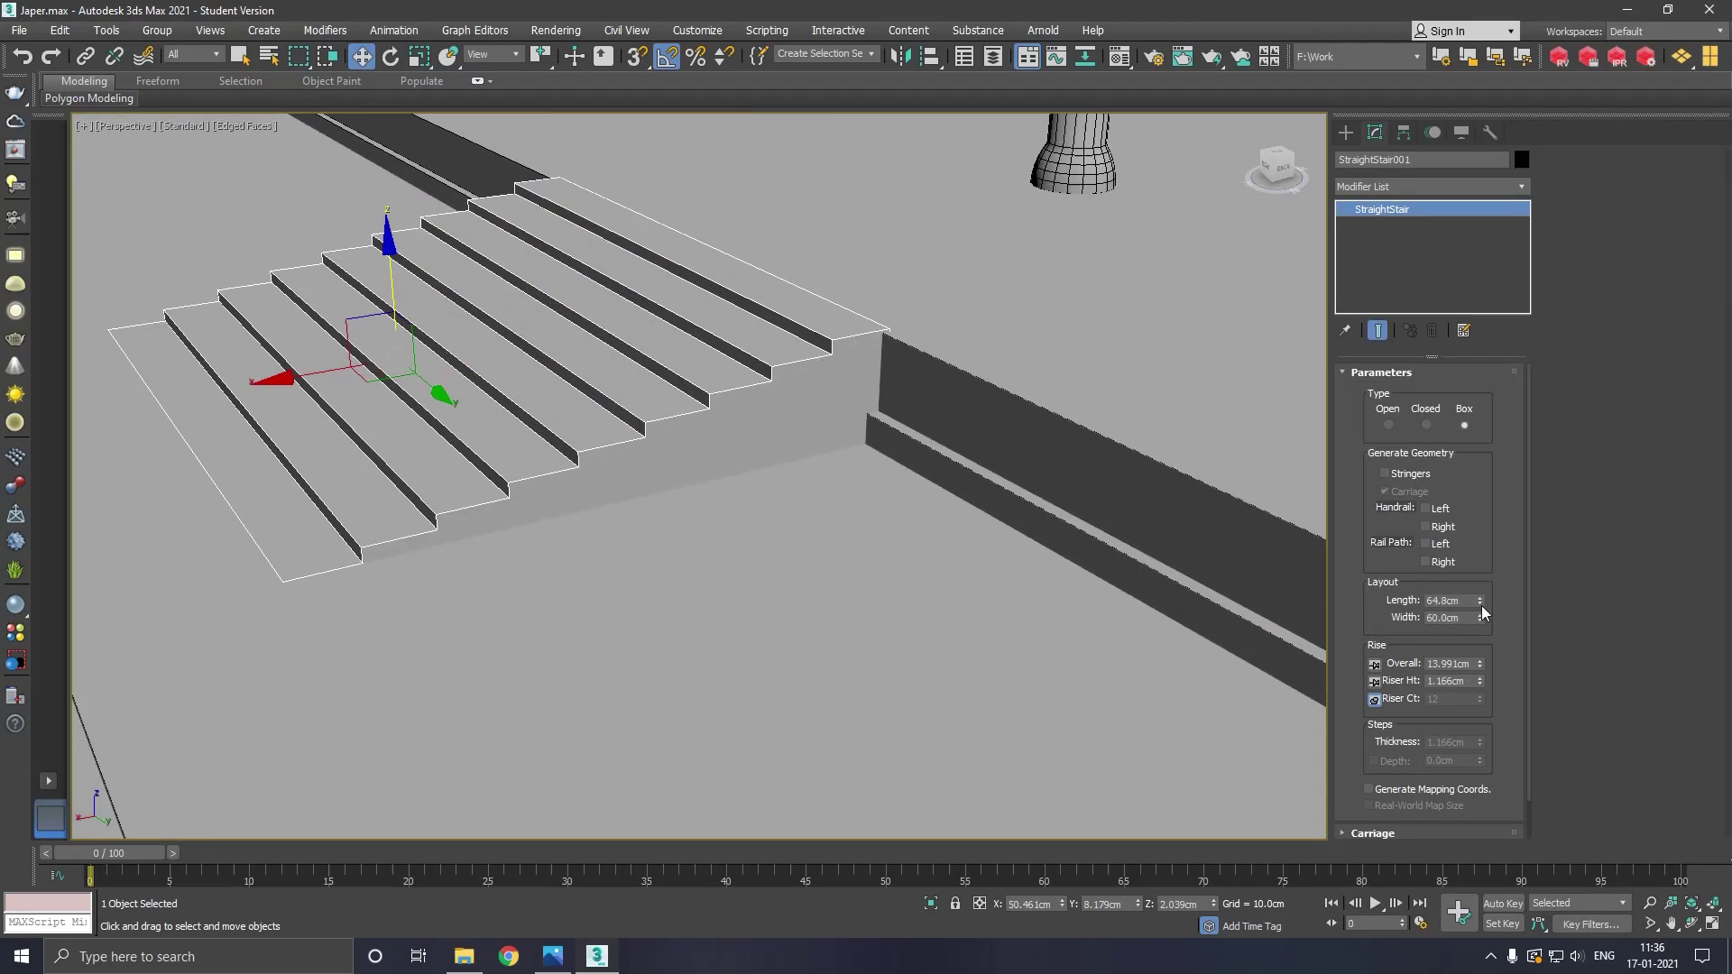
left_click_drag(1481, 601, 1478, 621)
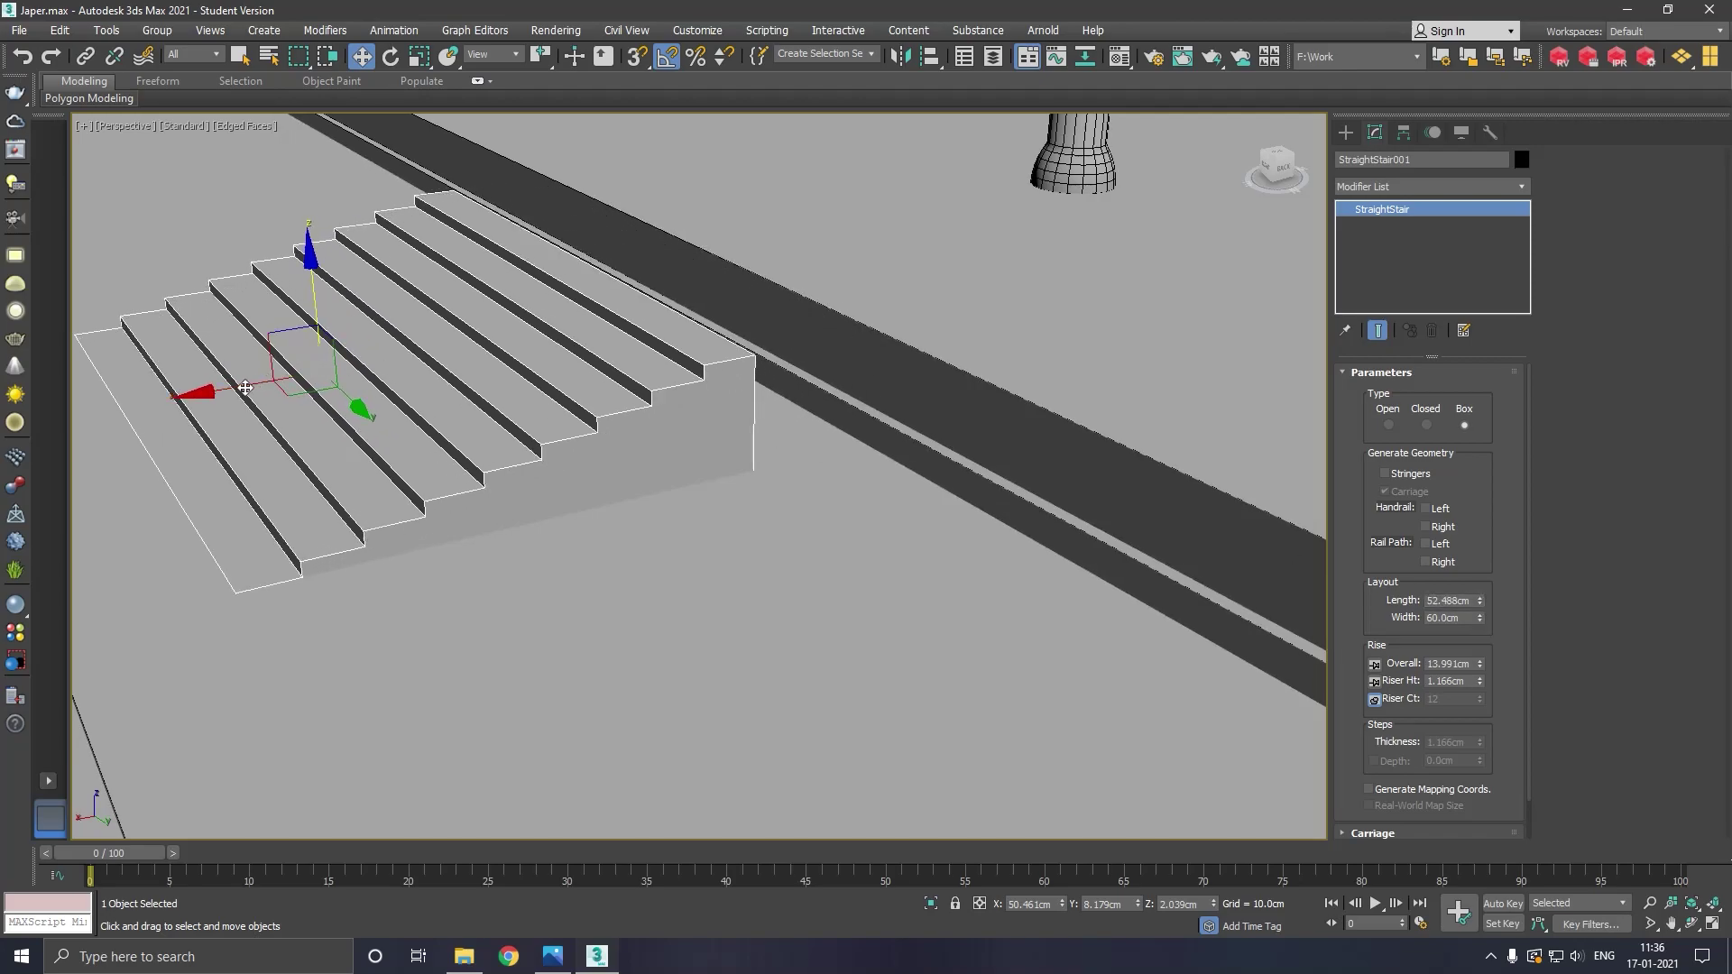
left_click_drag(366, 369, 383, 341)
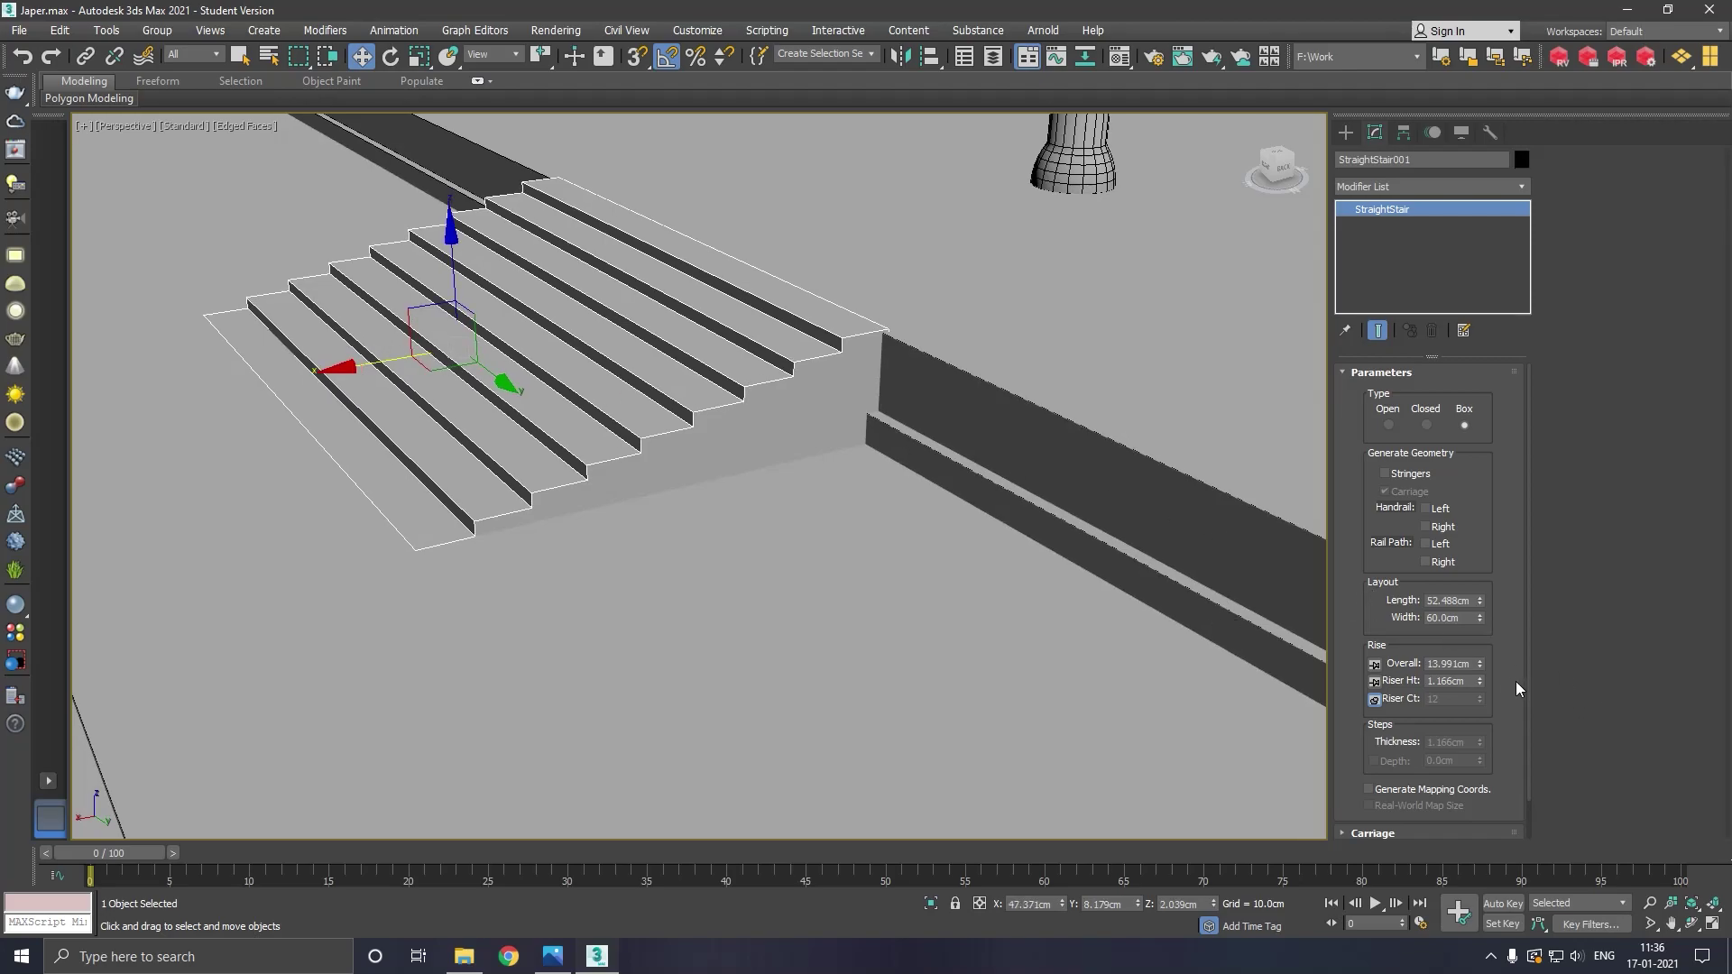
left_click_drag(1480, 669, 1480, 671)
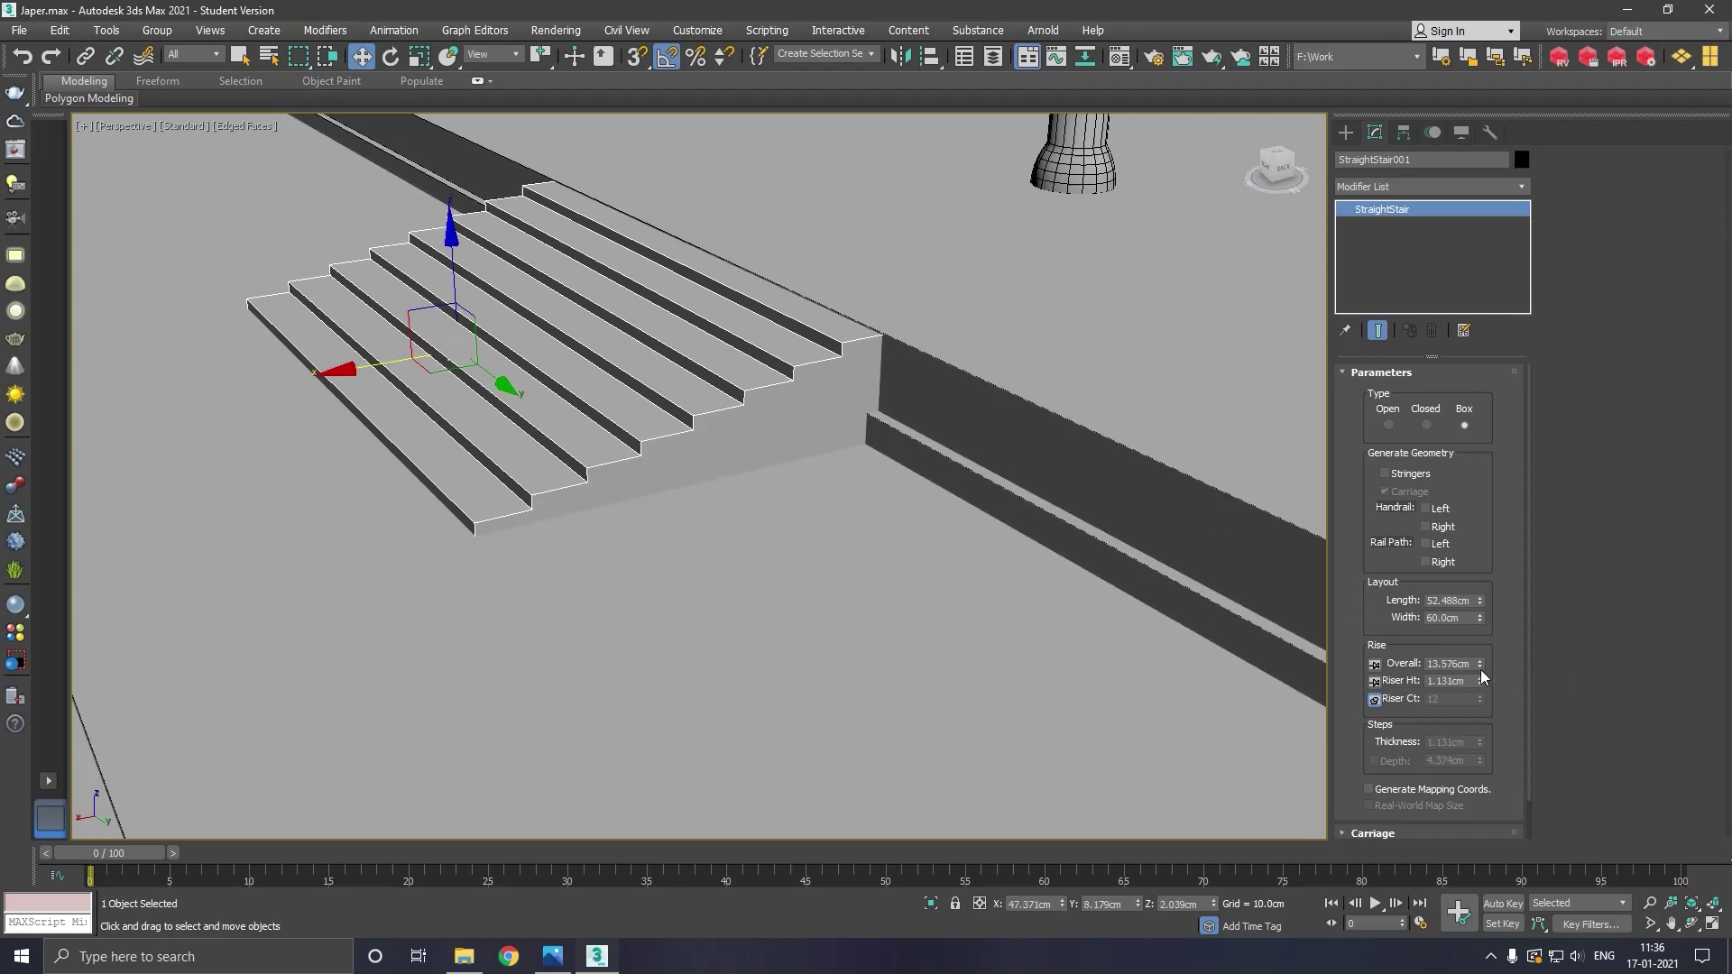
right_click(1424, 251)
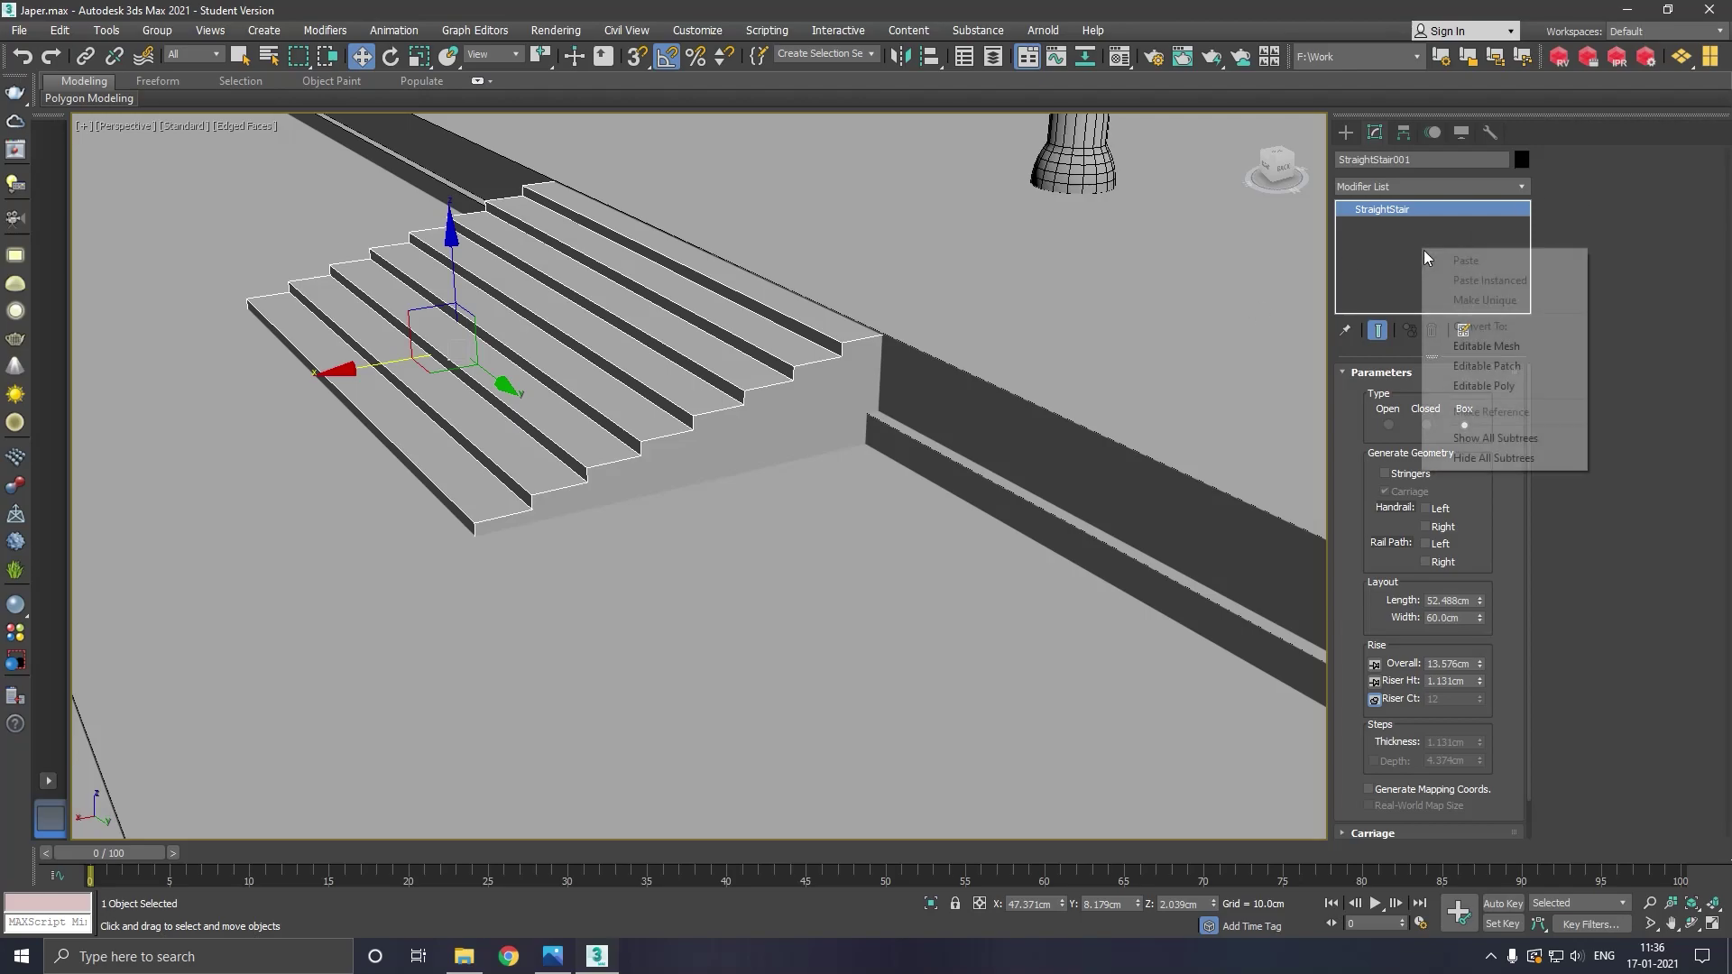
left_click(1501, 391)
Select the matching nosing edges on every step at Edge level
scroll(756, 453, "down", 3)
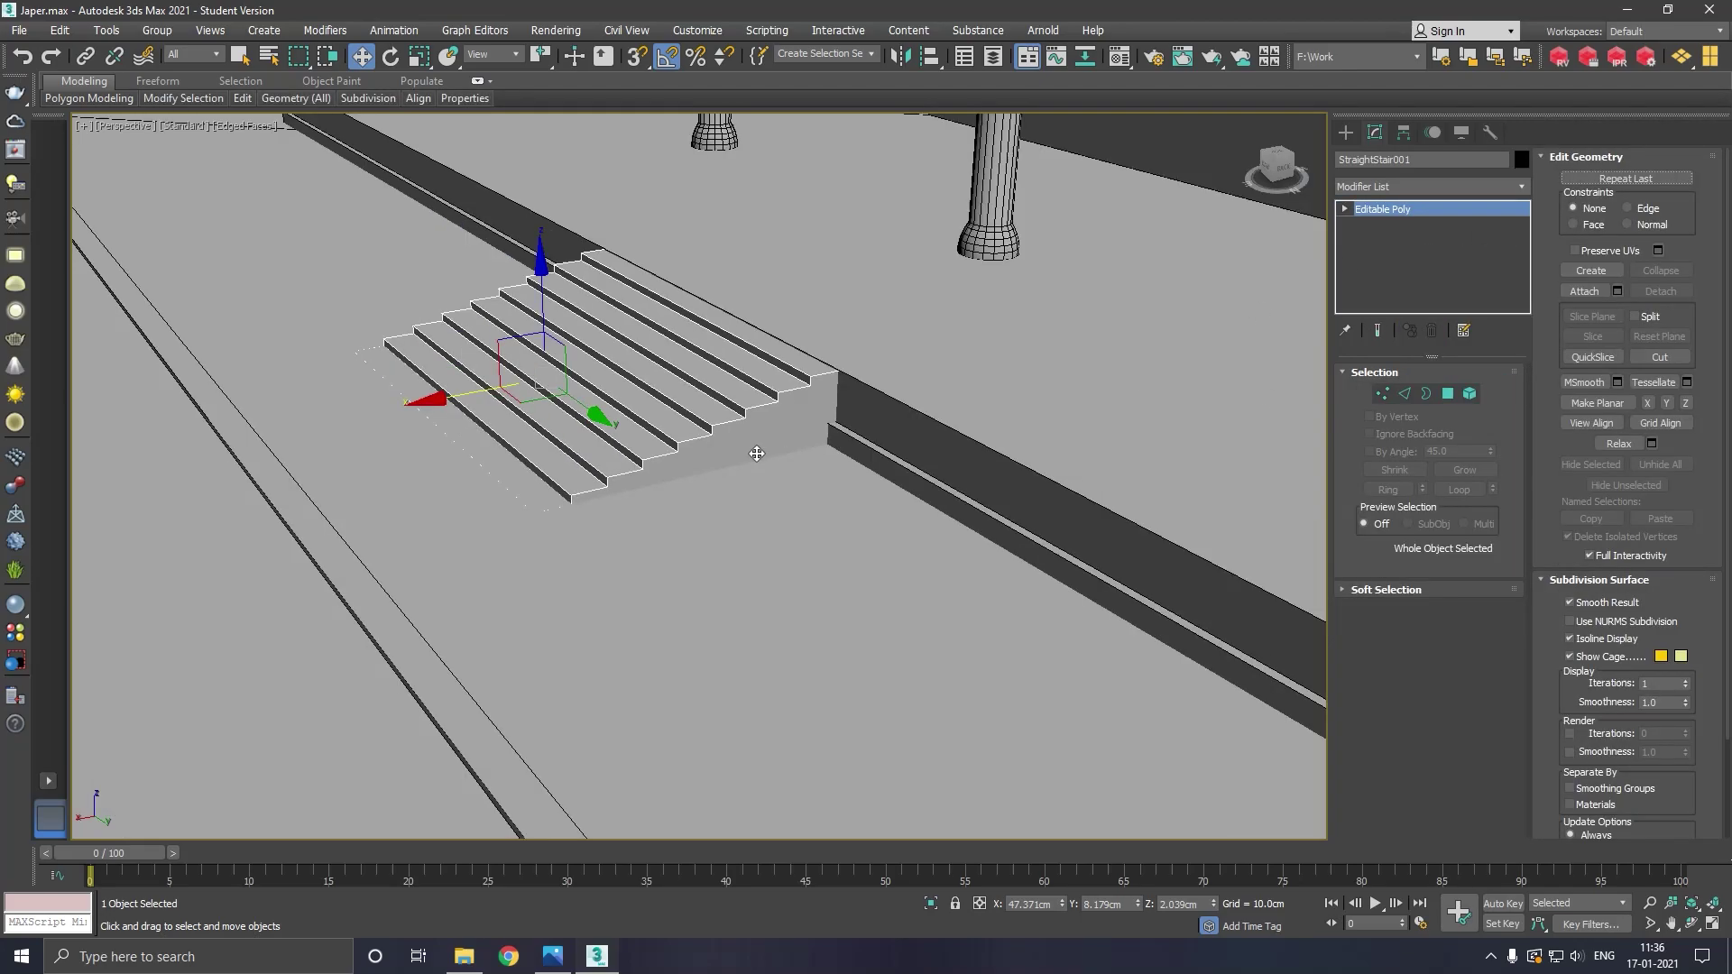
mouse_move(755, 452)
middle_mouse_down("alt")
mouse_move(981, 482)
mouse_move(533, 449)
middle_mouse_up("alt")
scroll(533, 450, "up", 3)
scroll(533, 450, "up", 2)
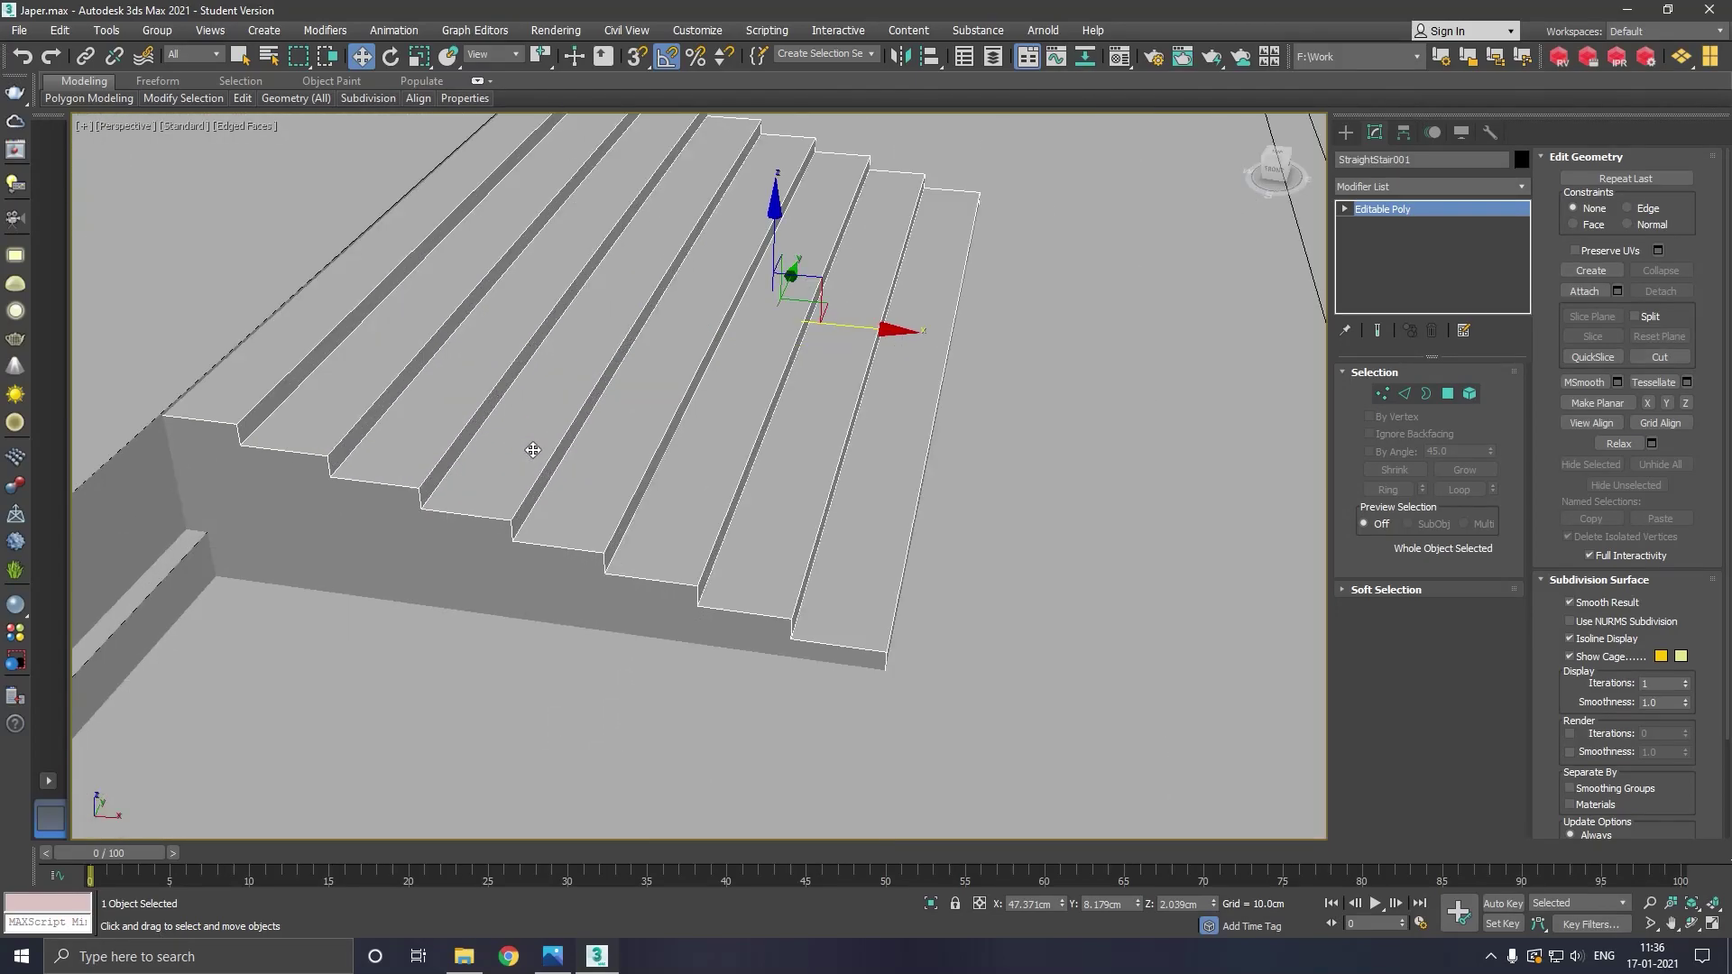
left_click(1398, 389)
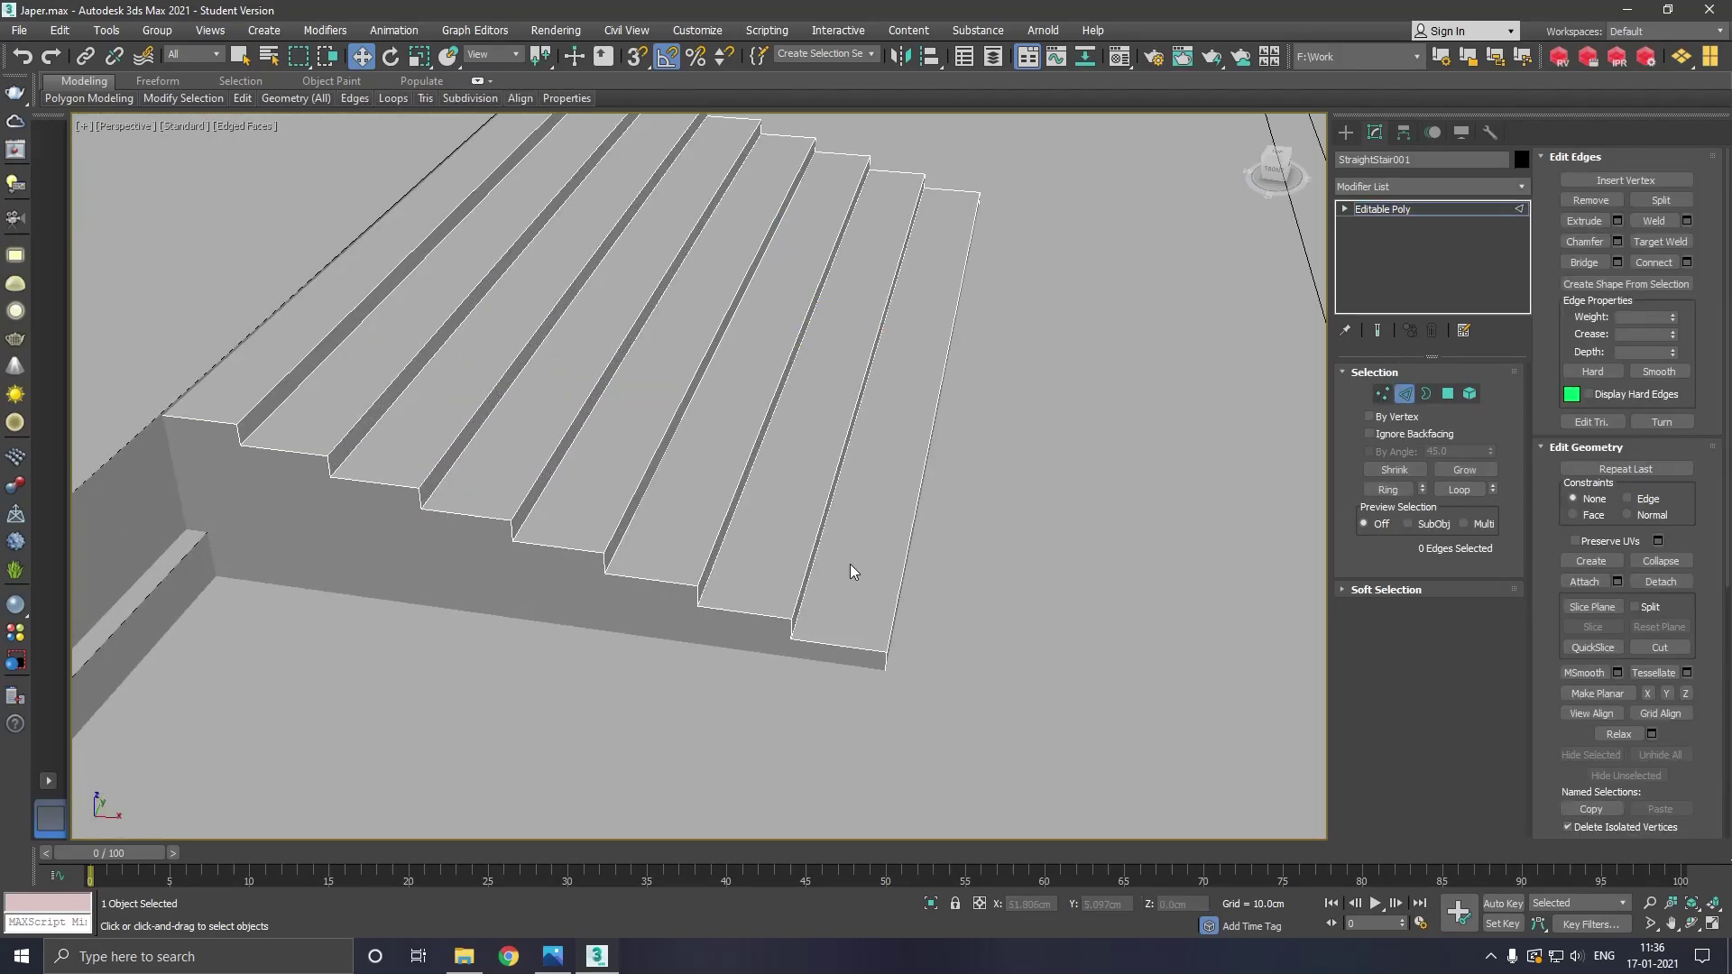
left_click(806, 586)
left_click(1388, 490)
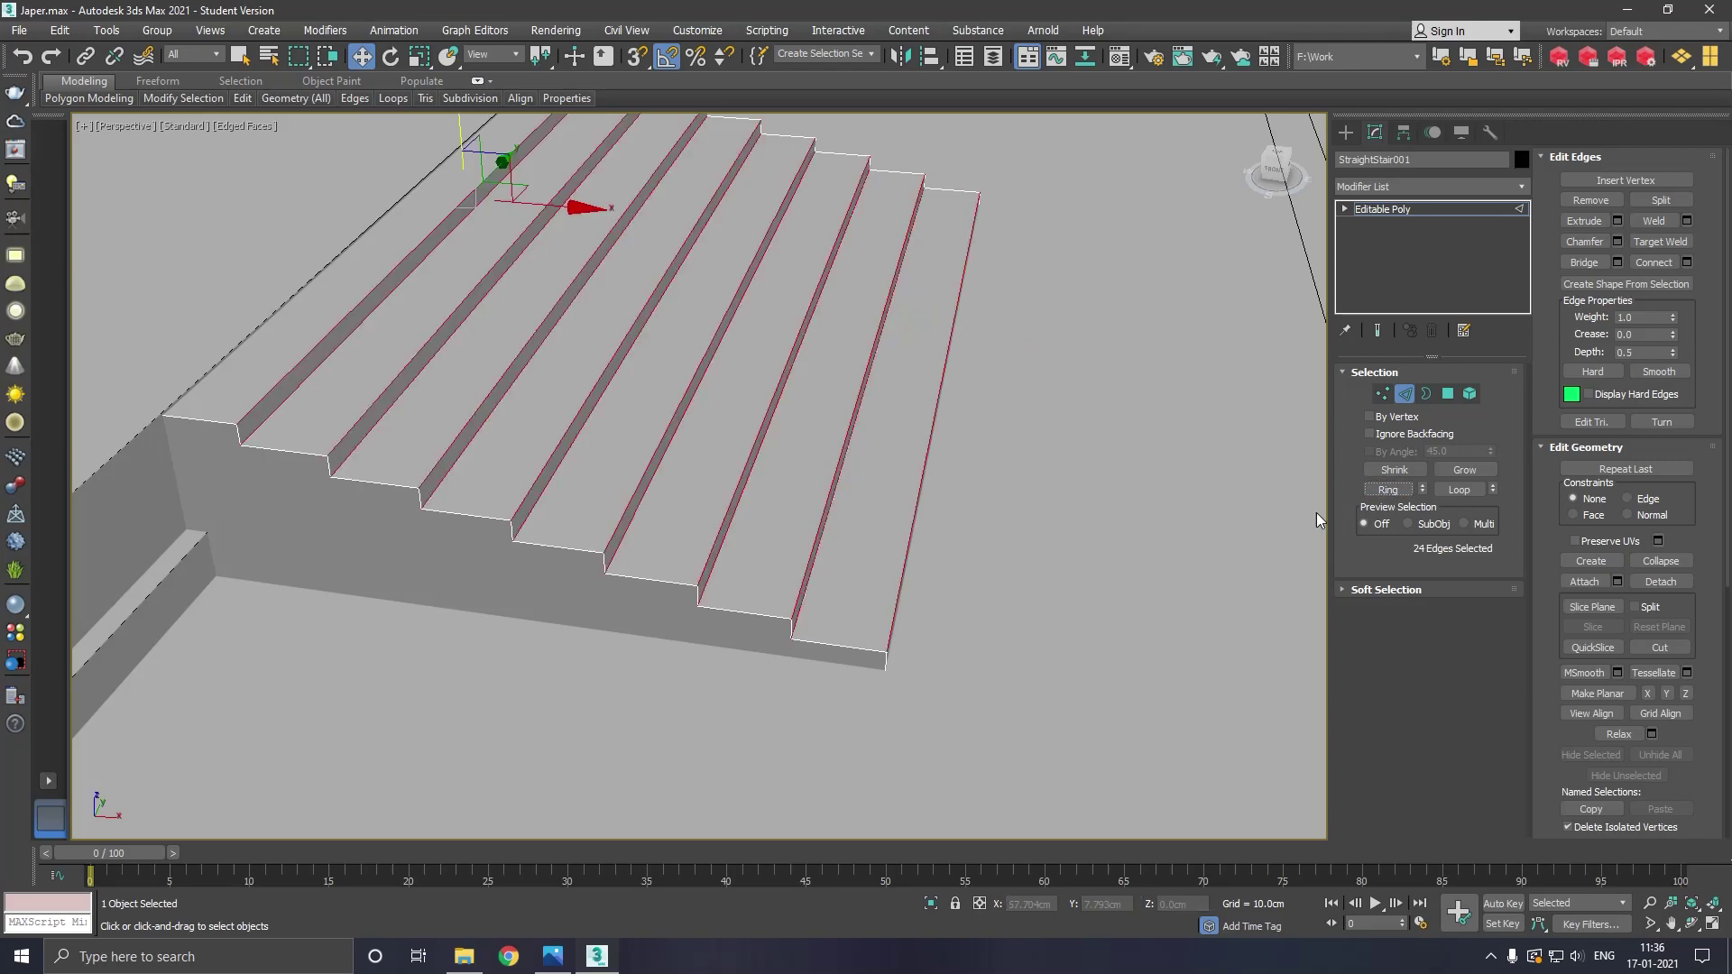
Chamfer the selected step edges by 0.08cm with the simpler chamfer type
left_click(1618, 242)
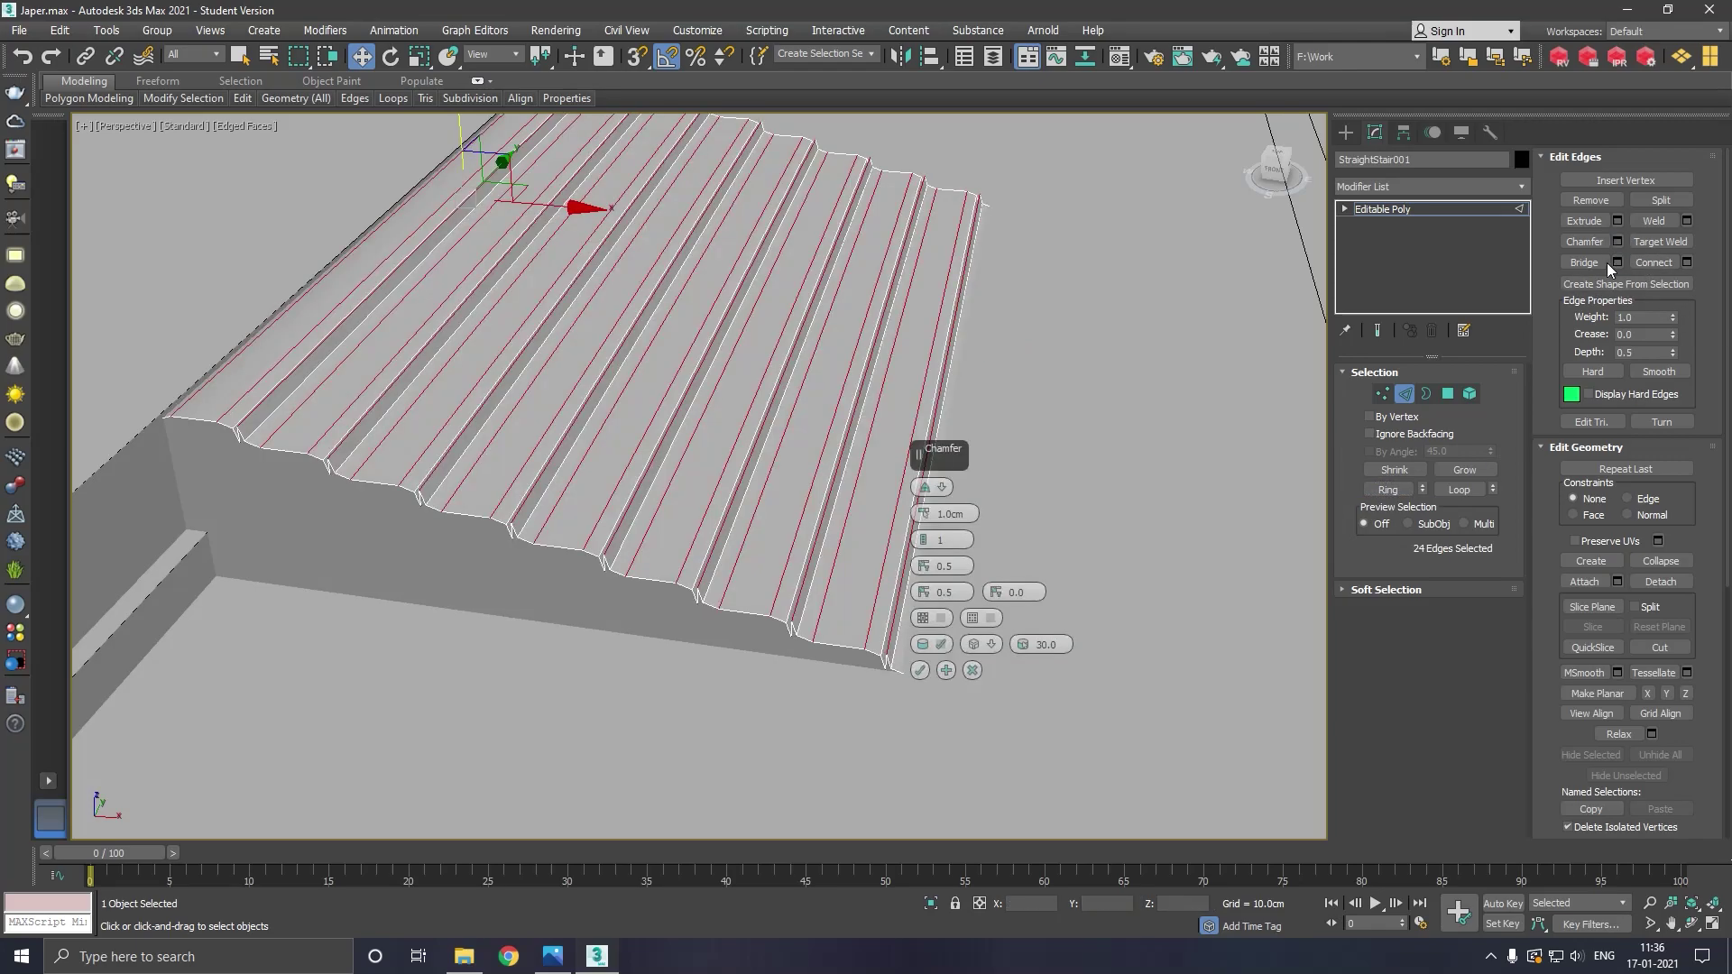
right_click(921, 515)
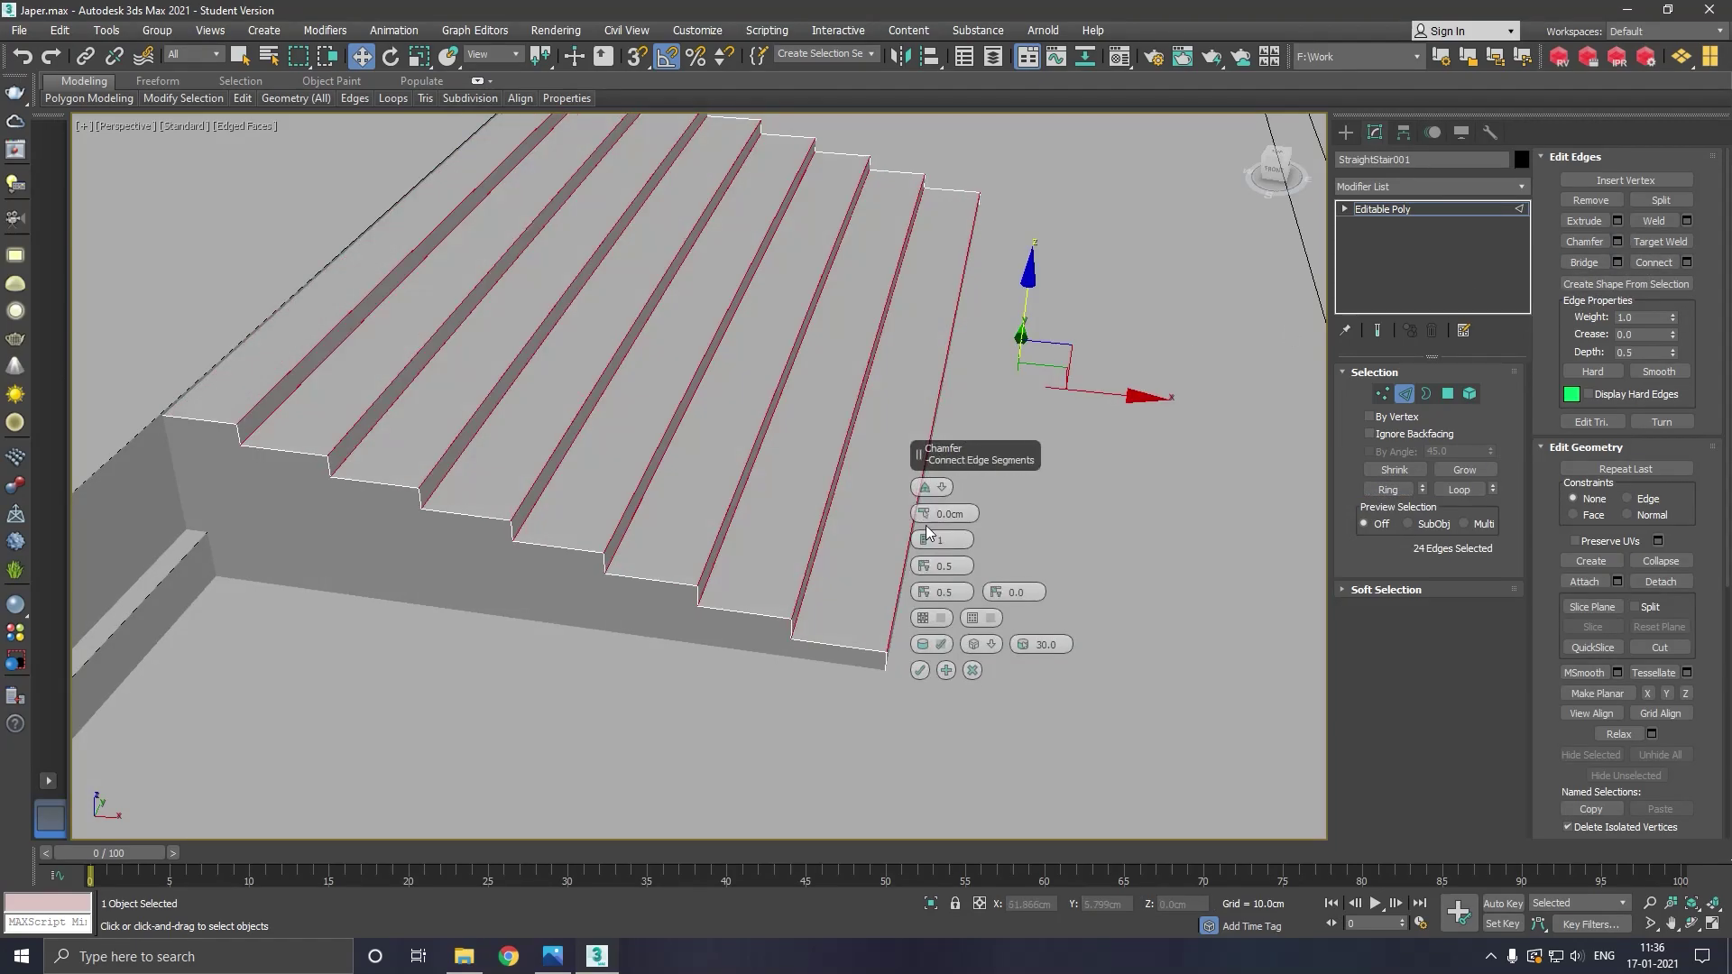
left_click_drag(920, 515, 920, 507)
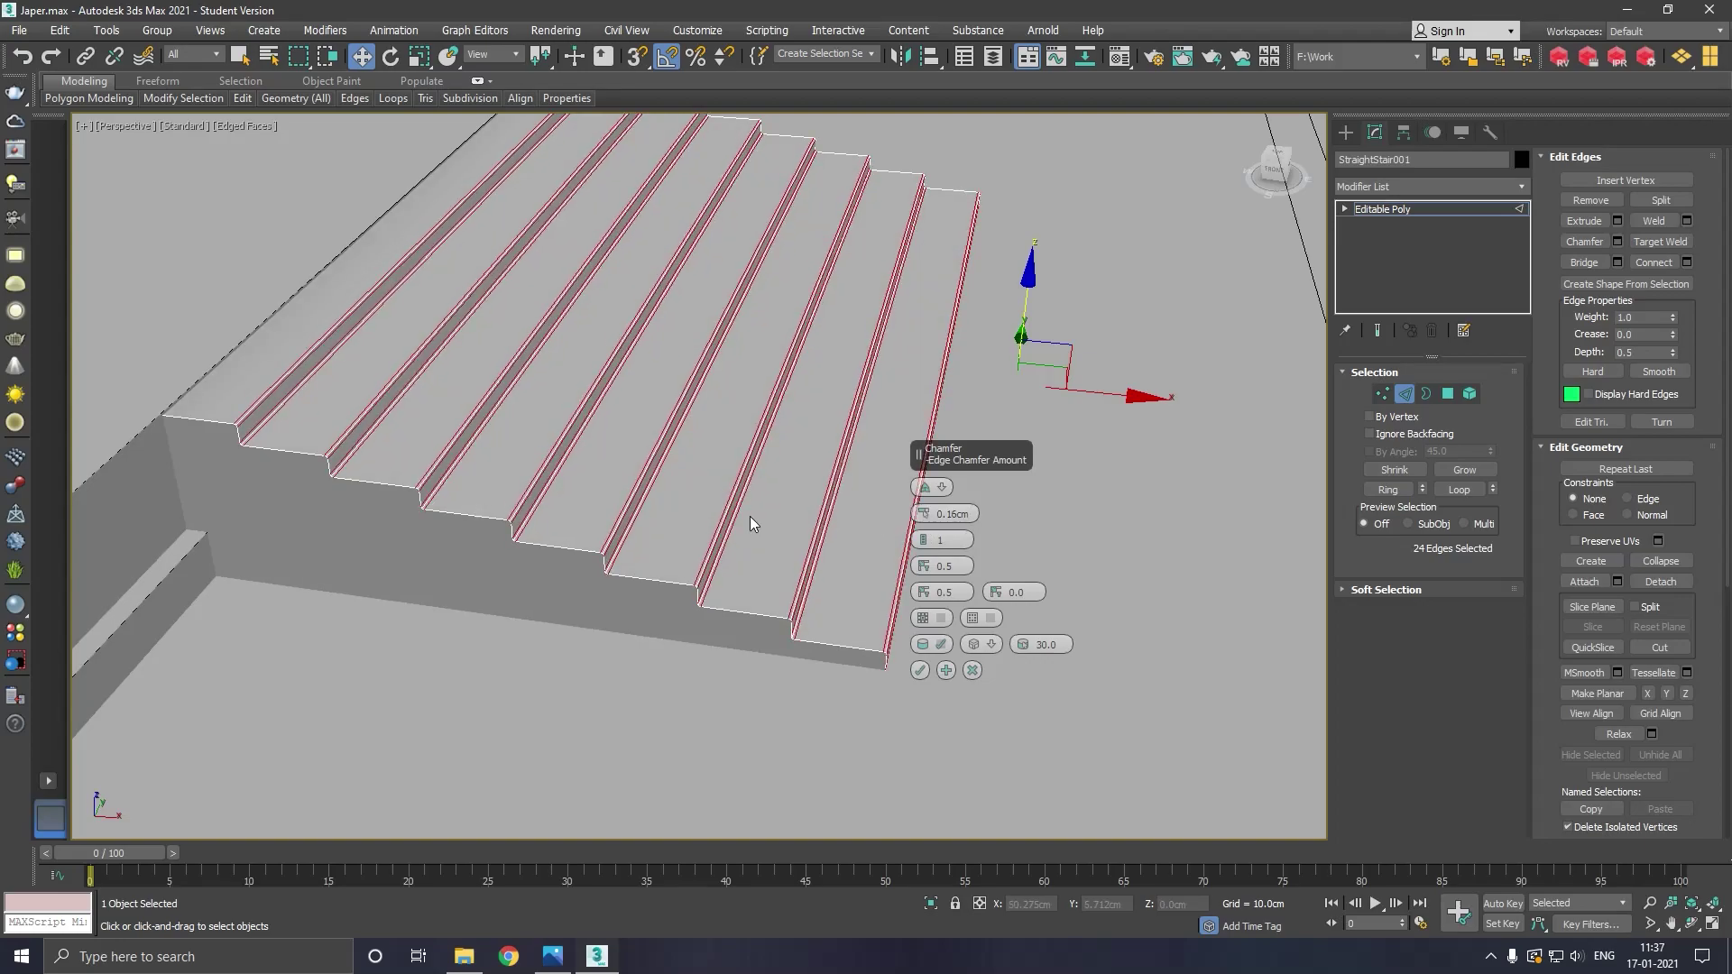
scroll(571, 525, "up", 2)
scroll(585, 533, "up", 3)
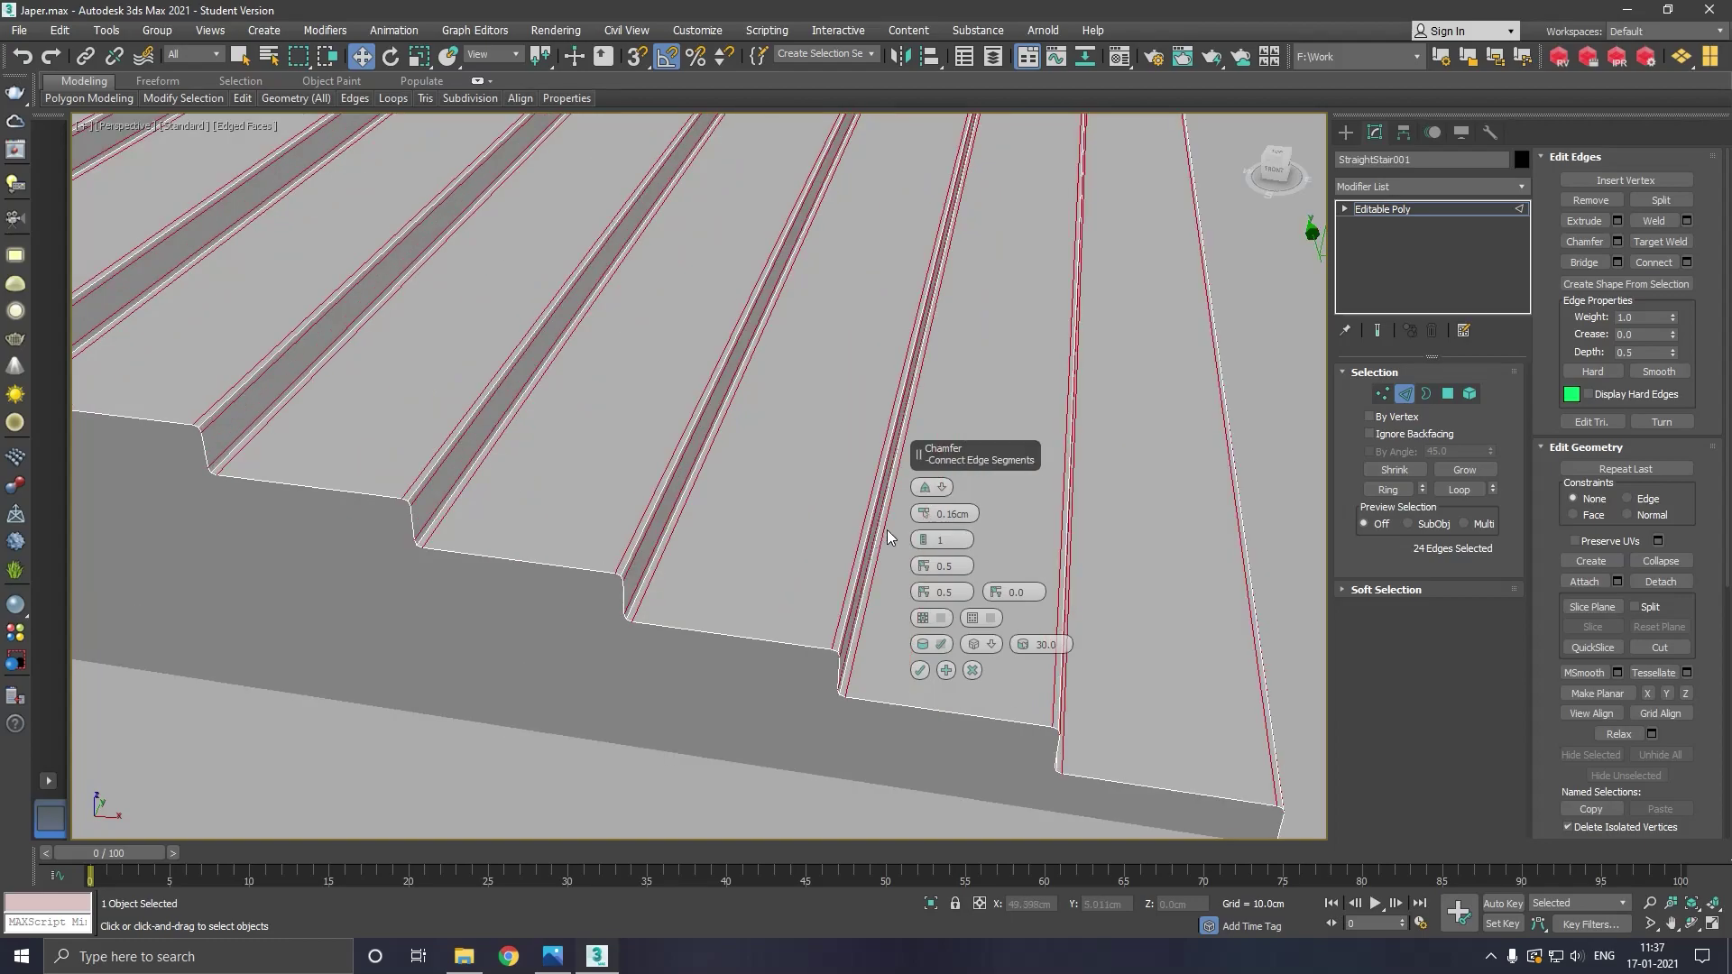
left_click(922, 488)
left_click(921, 489)
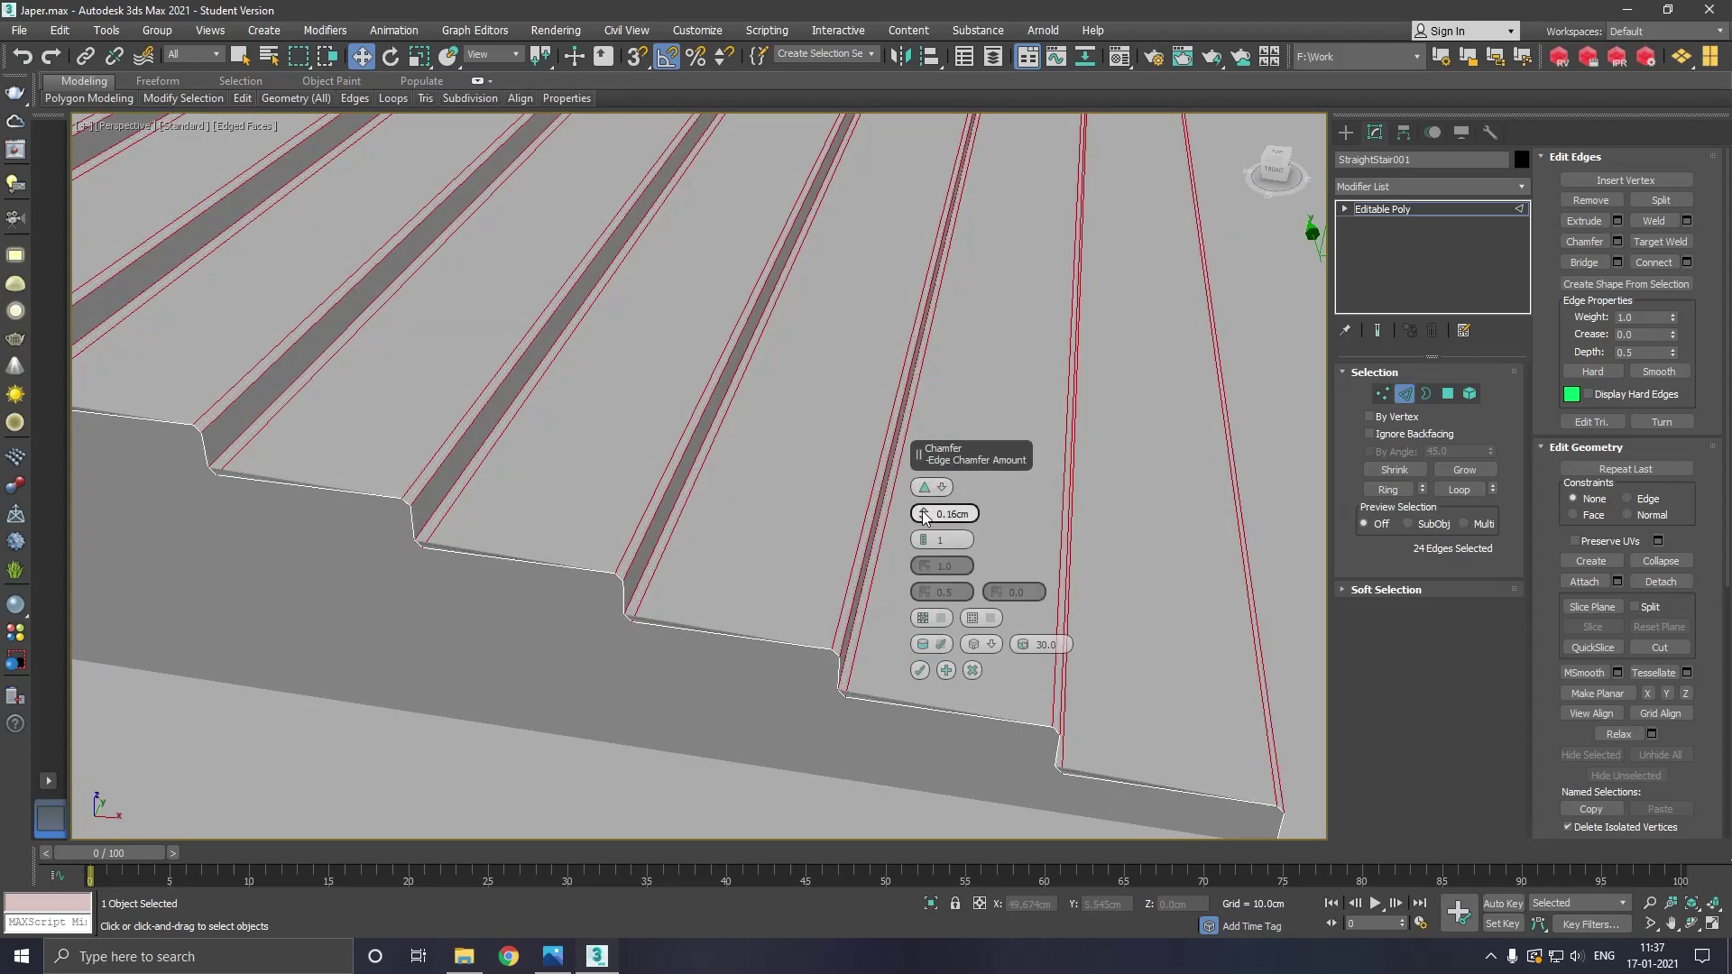
left_click_drag(922, 514, 922, 511)
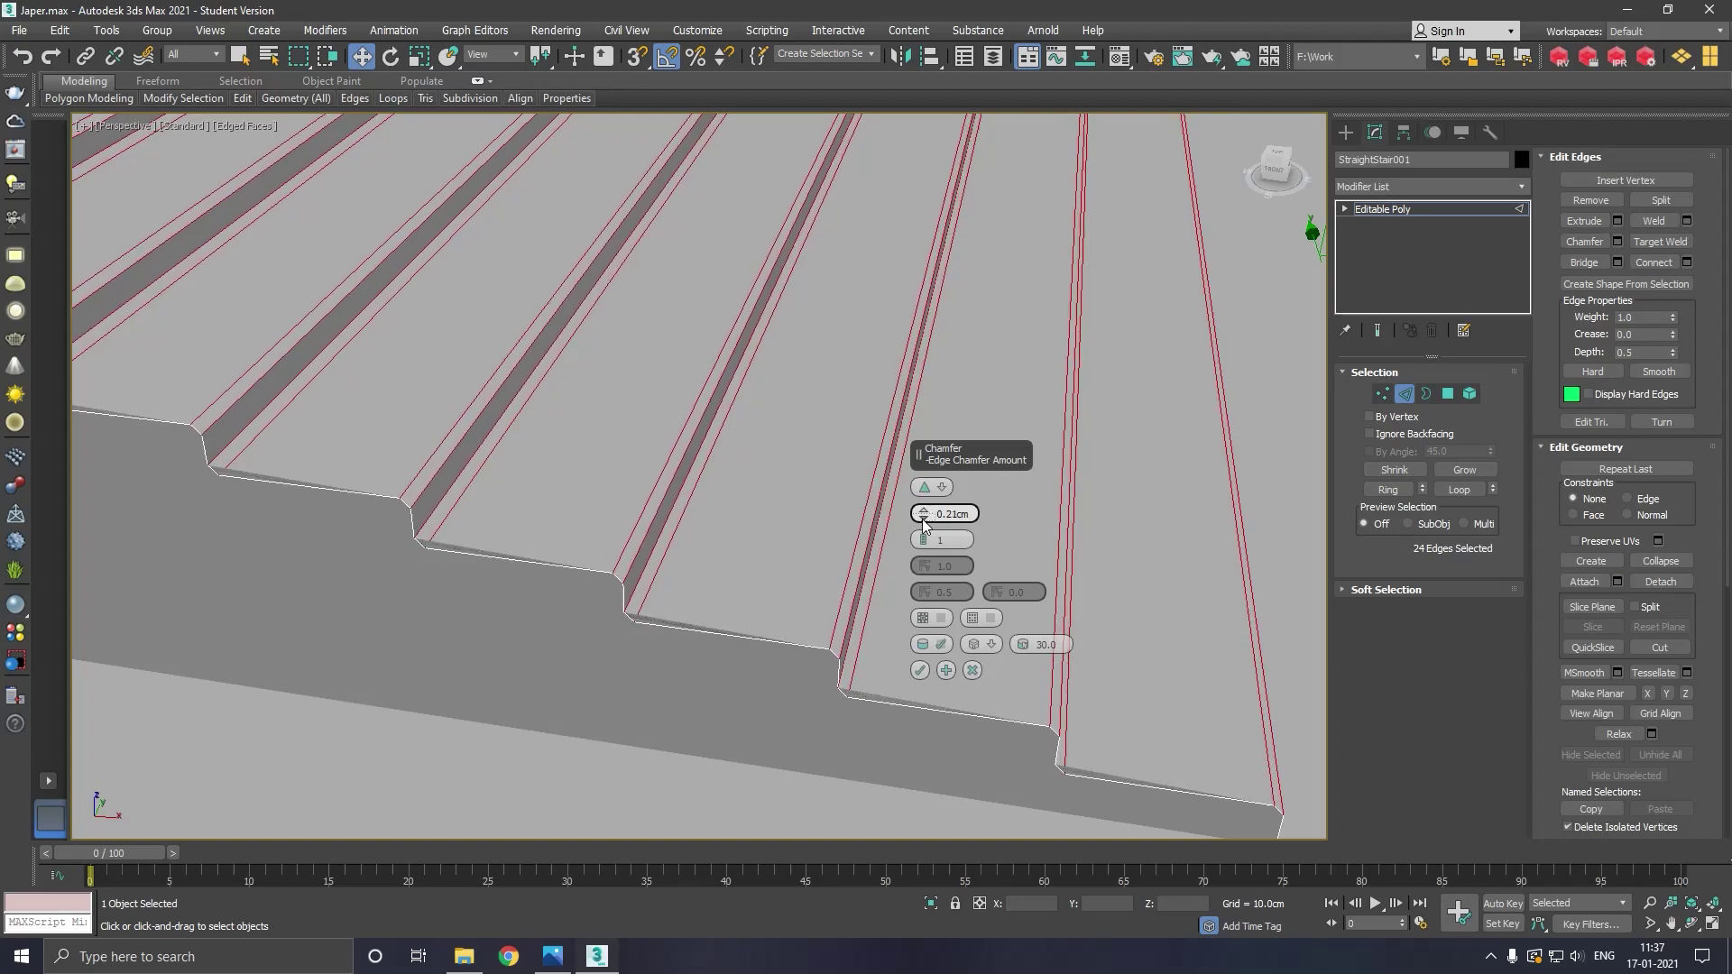
right_click(922, 518)
left_click_drag(922, 514, 923, 507)
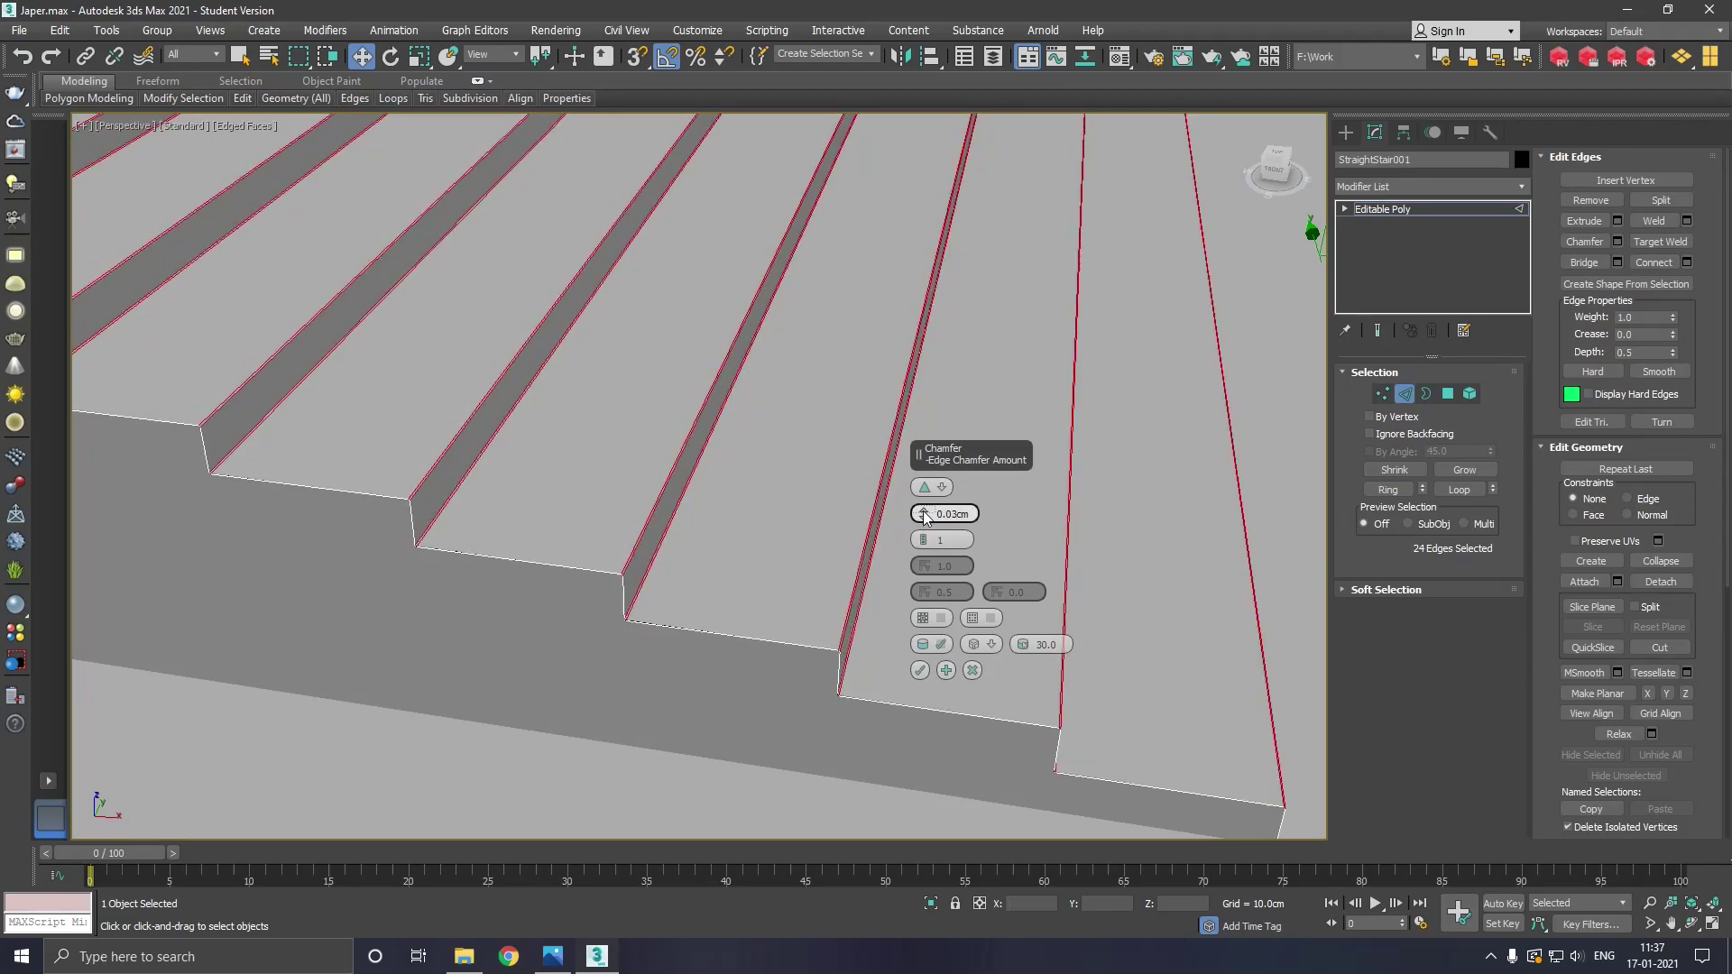
left_click(920, 672)
scroll(763, 571, "down", 3)
scroll(763, 571, "up", 2)
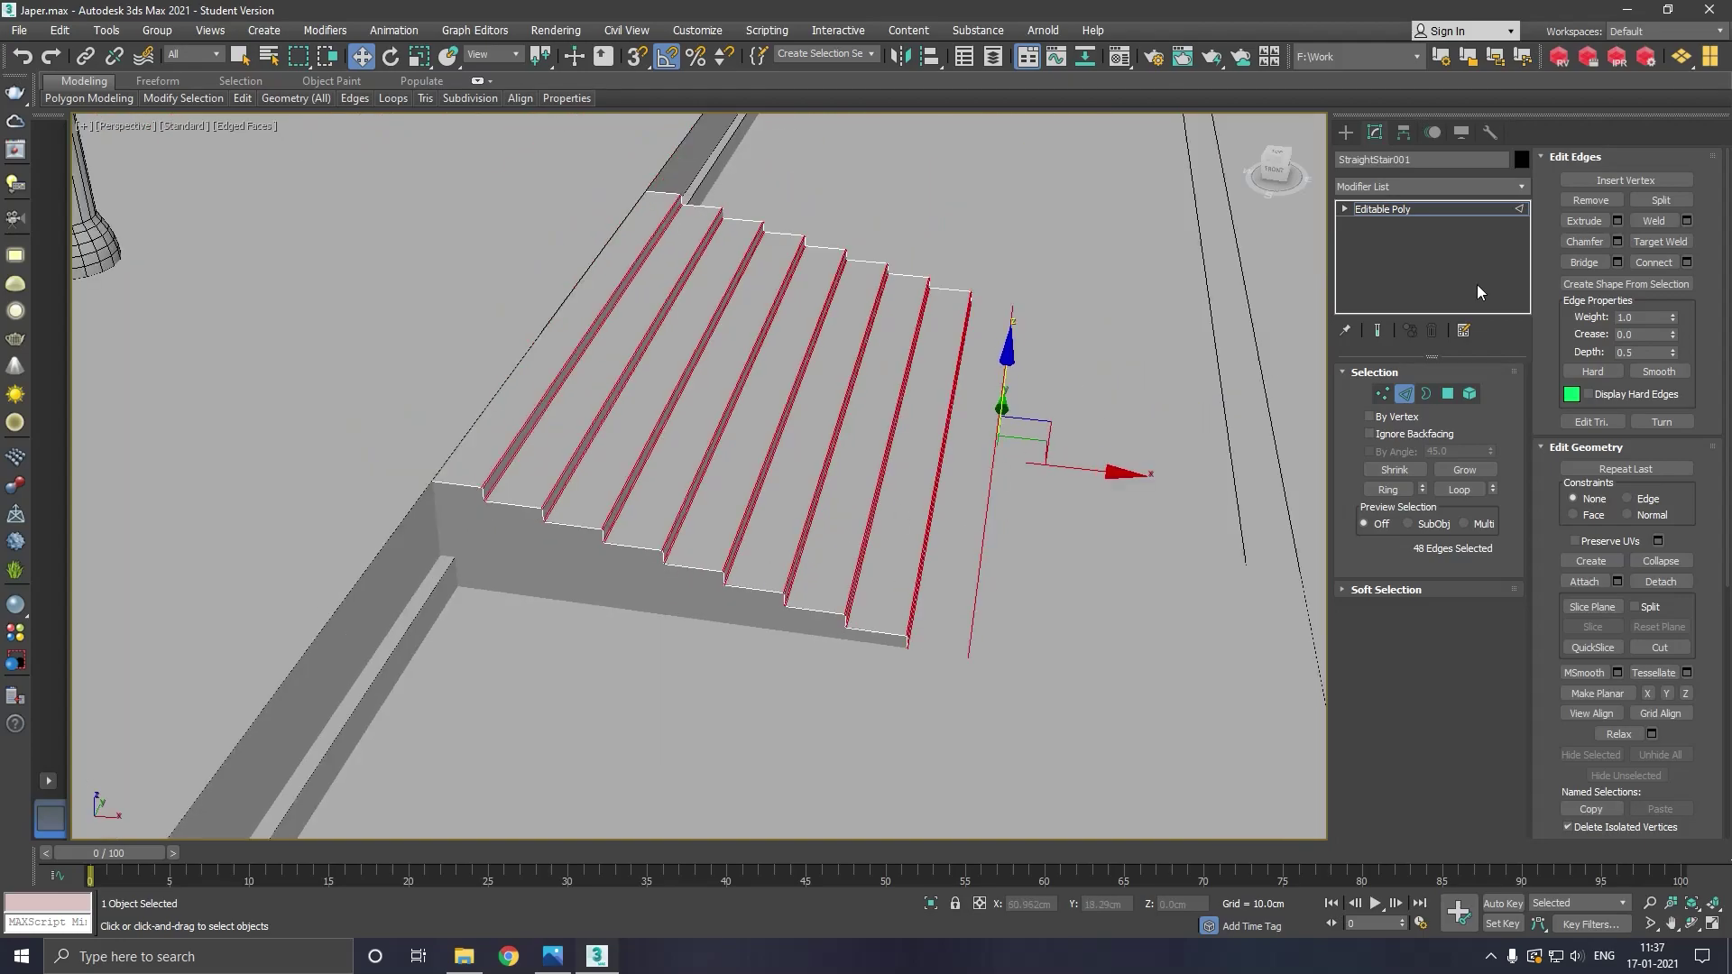
Exit Edge level and Shift-drag a clone of the staircase, StraightStair002
left_click(1418, 212)
scroll(688, 398, "down", 5)
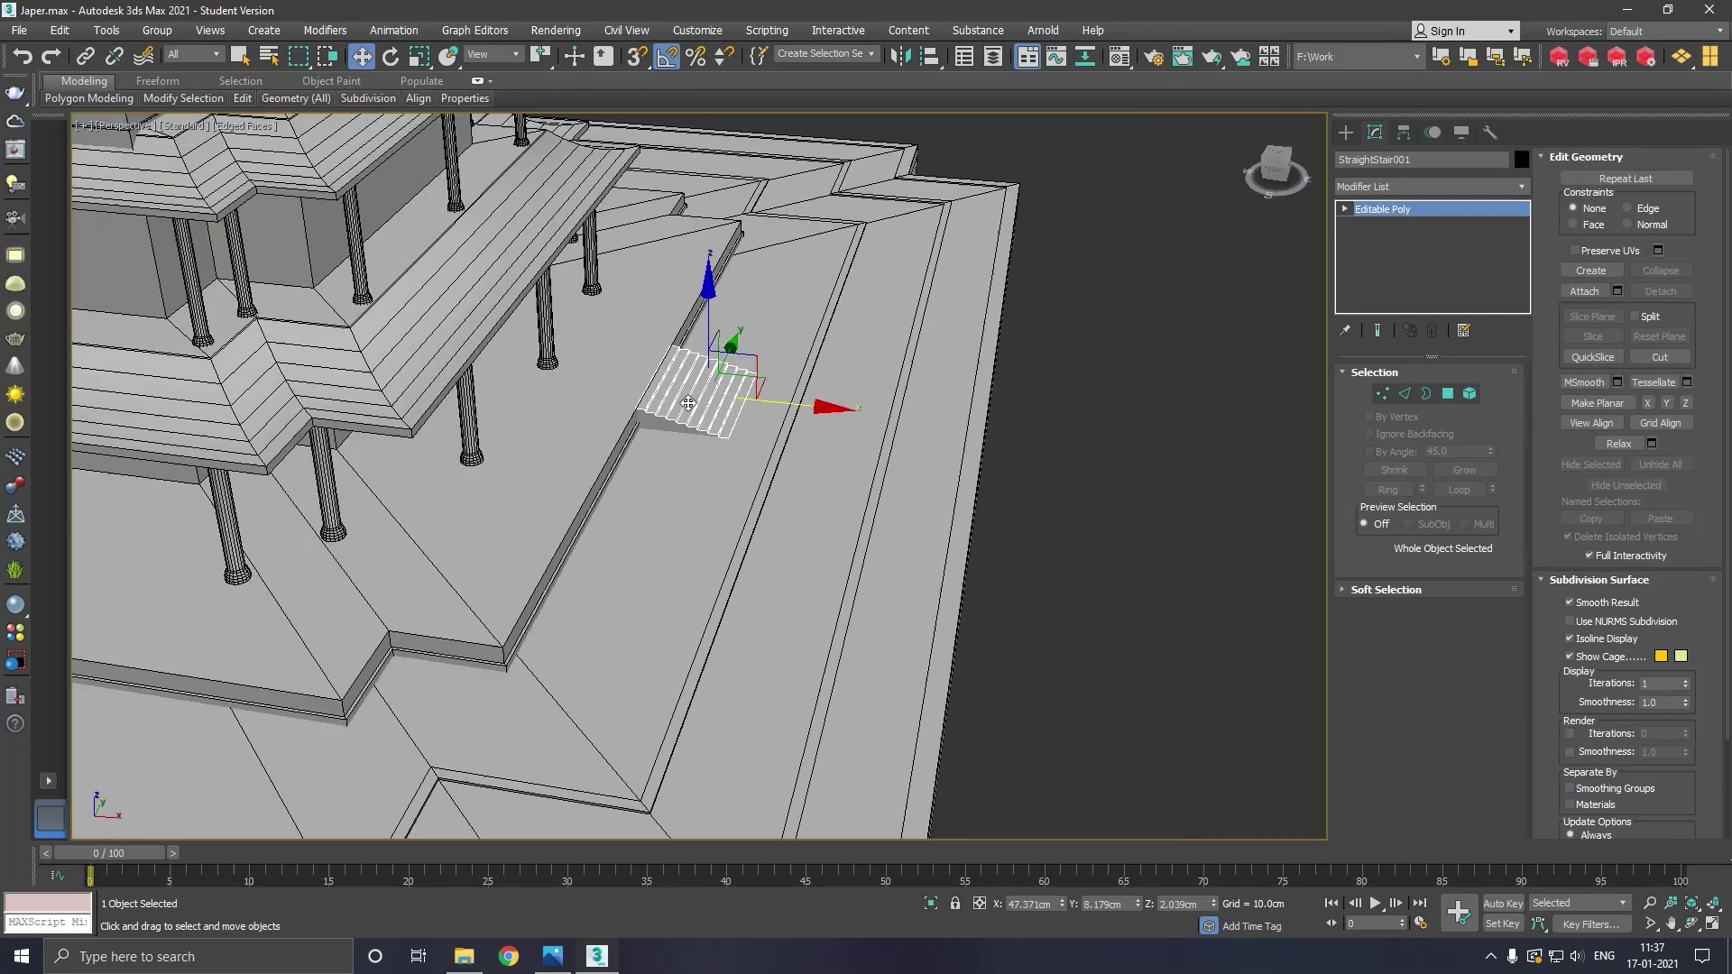
left_click(1019, 394)
scroll(890, 412, "up", 3)
scroll(890, 411, "down", 2)
scroll(839, 478, "down", 1)
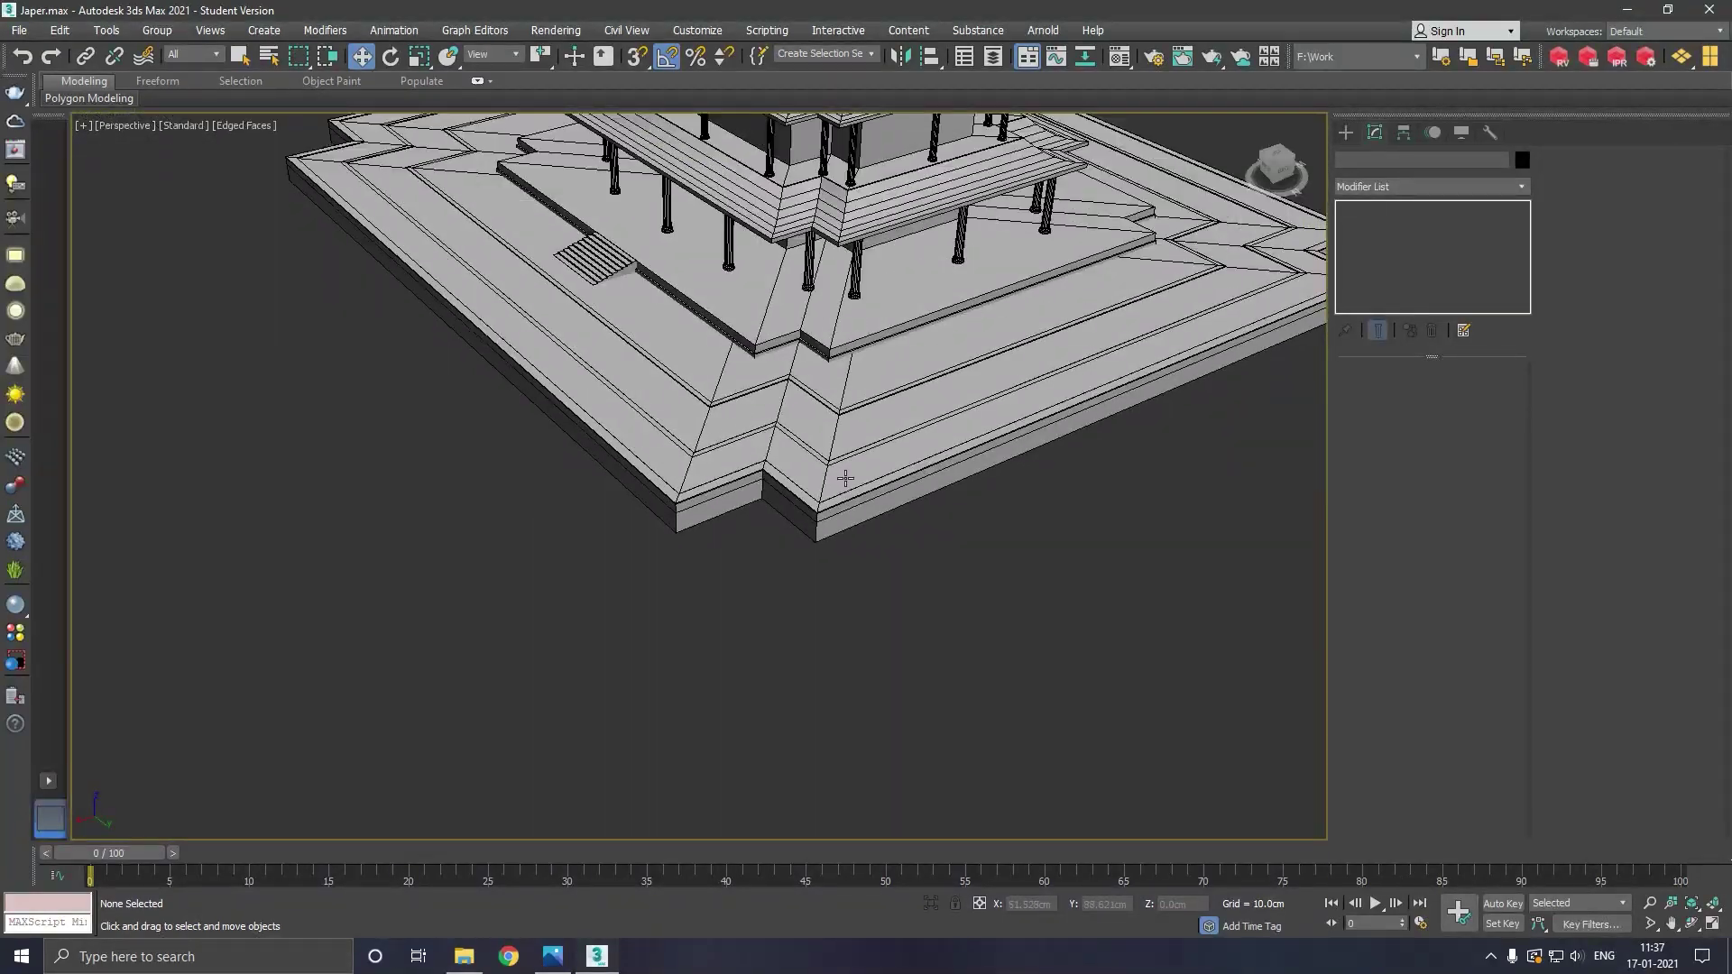
scroll(778, 368, "down", 1)
scroll(719, 336, "down", 1)
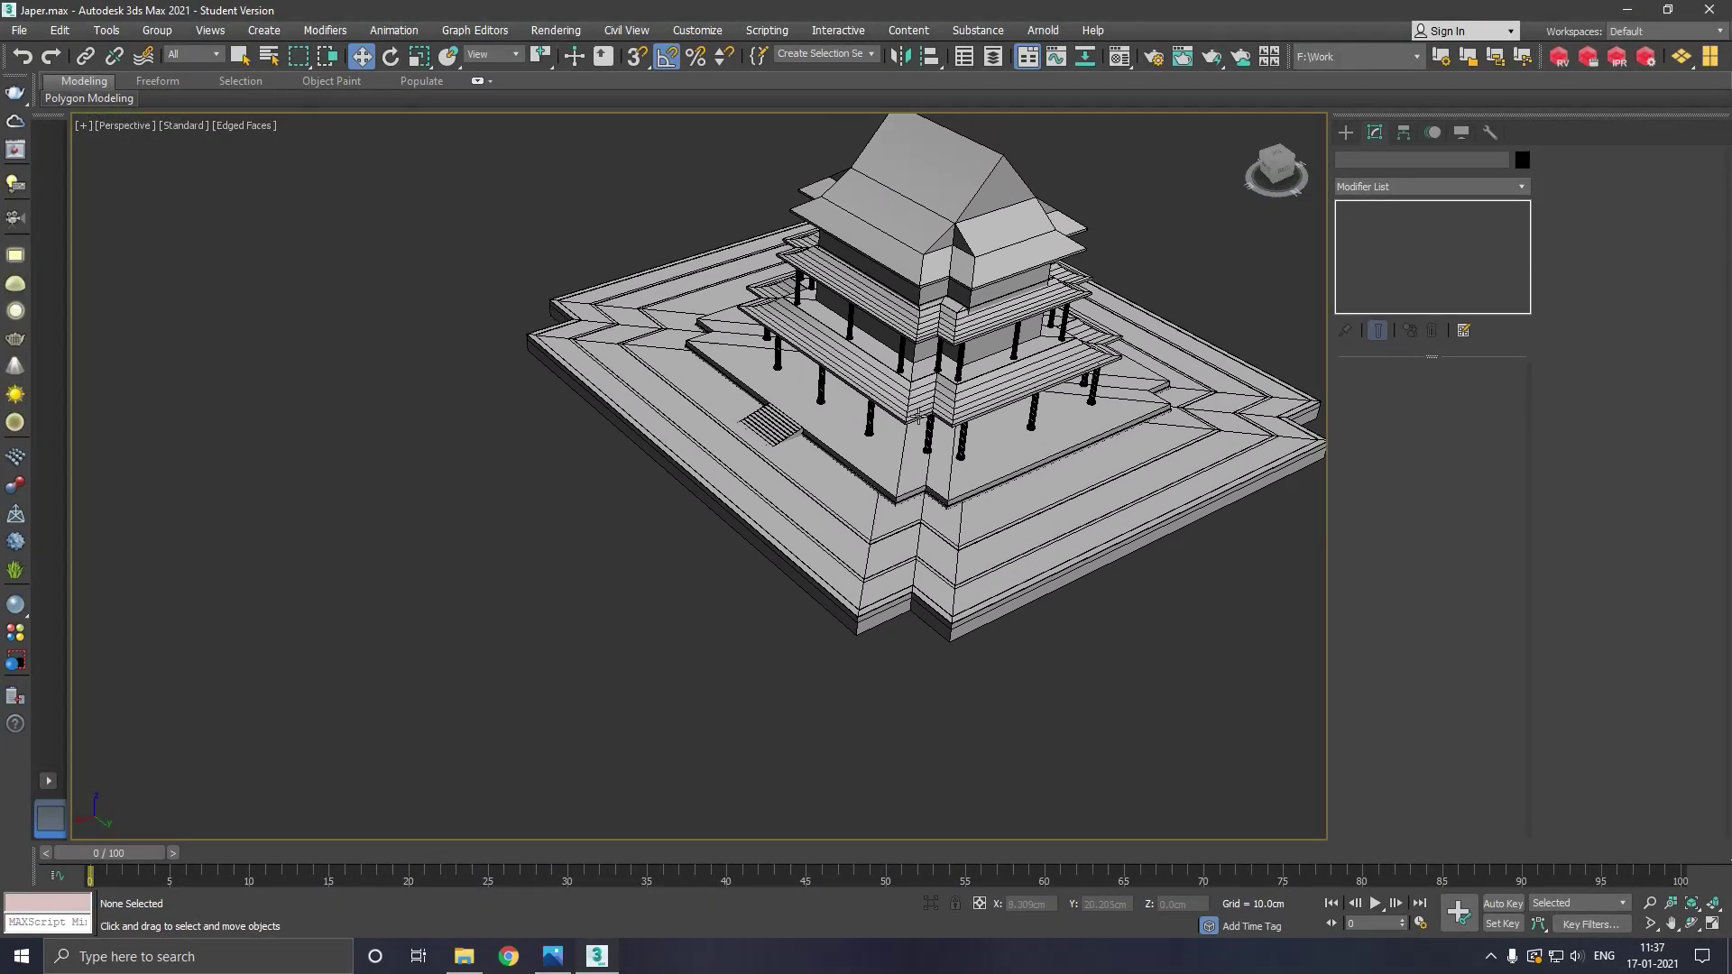
scroll(849, 447, "up", 3)
left_click(745, 434)
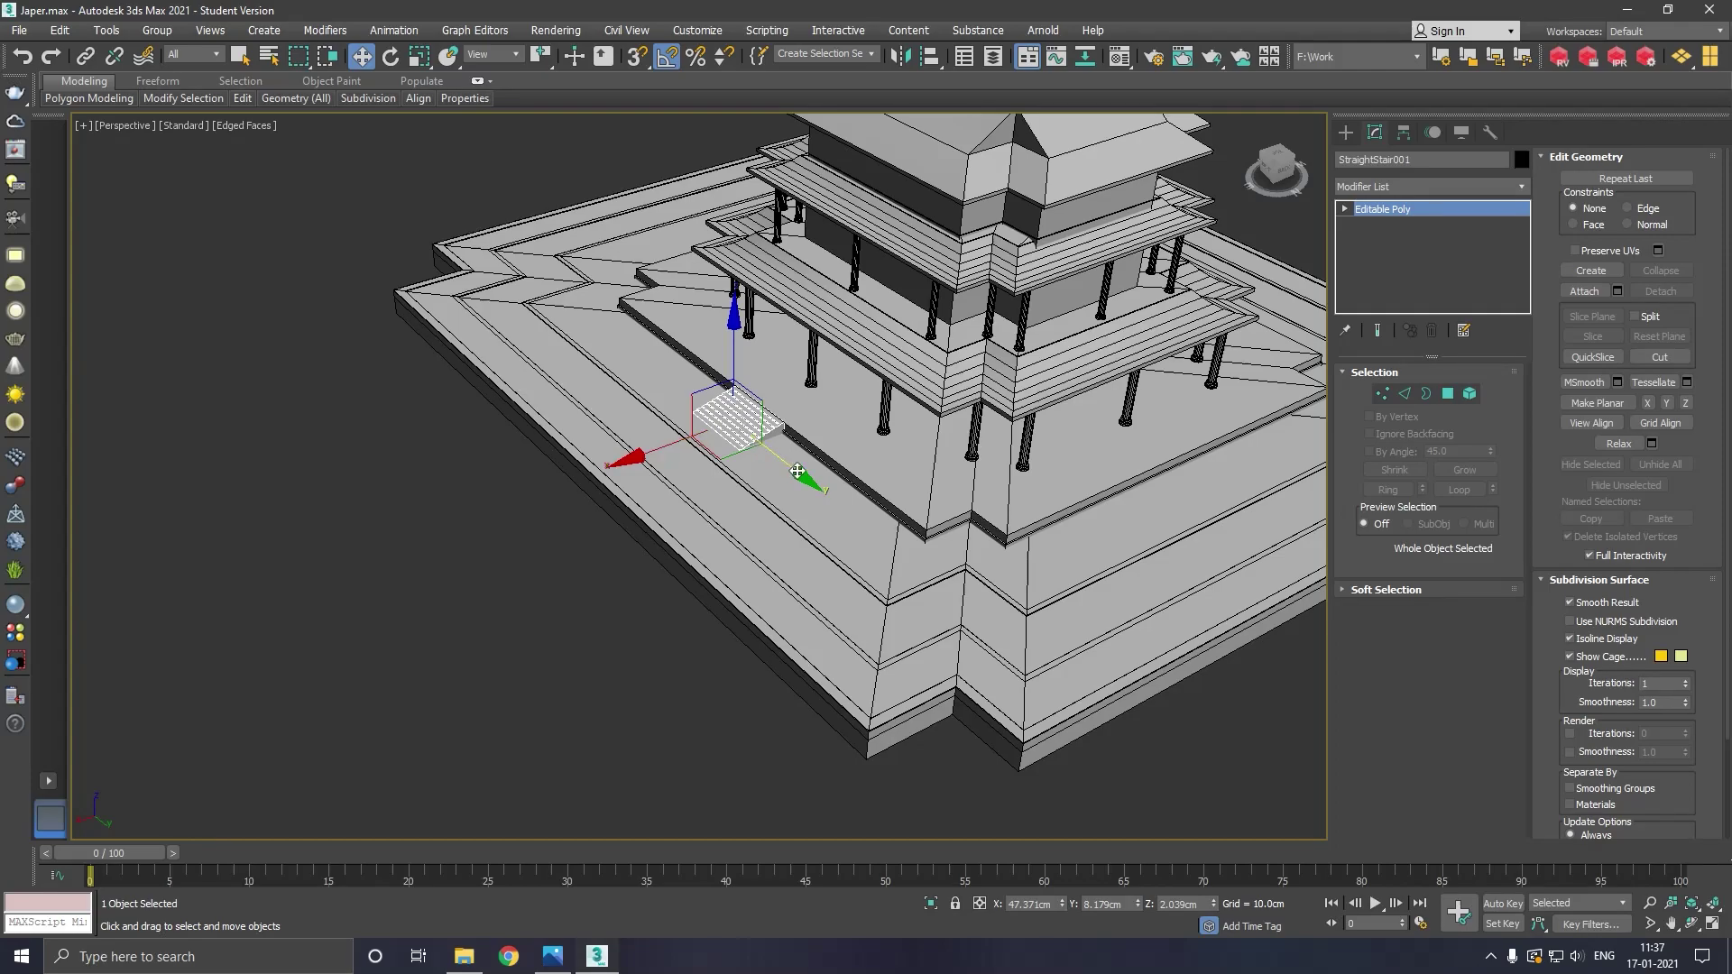
left_click_drag(825, 464, 1289, 567)
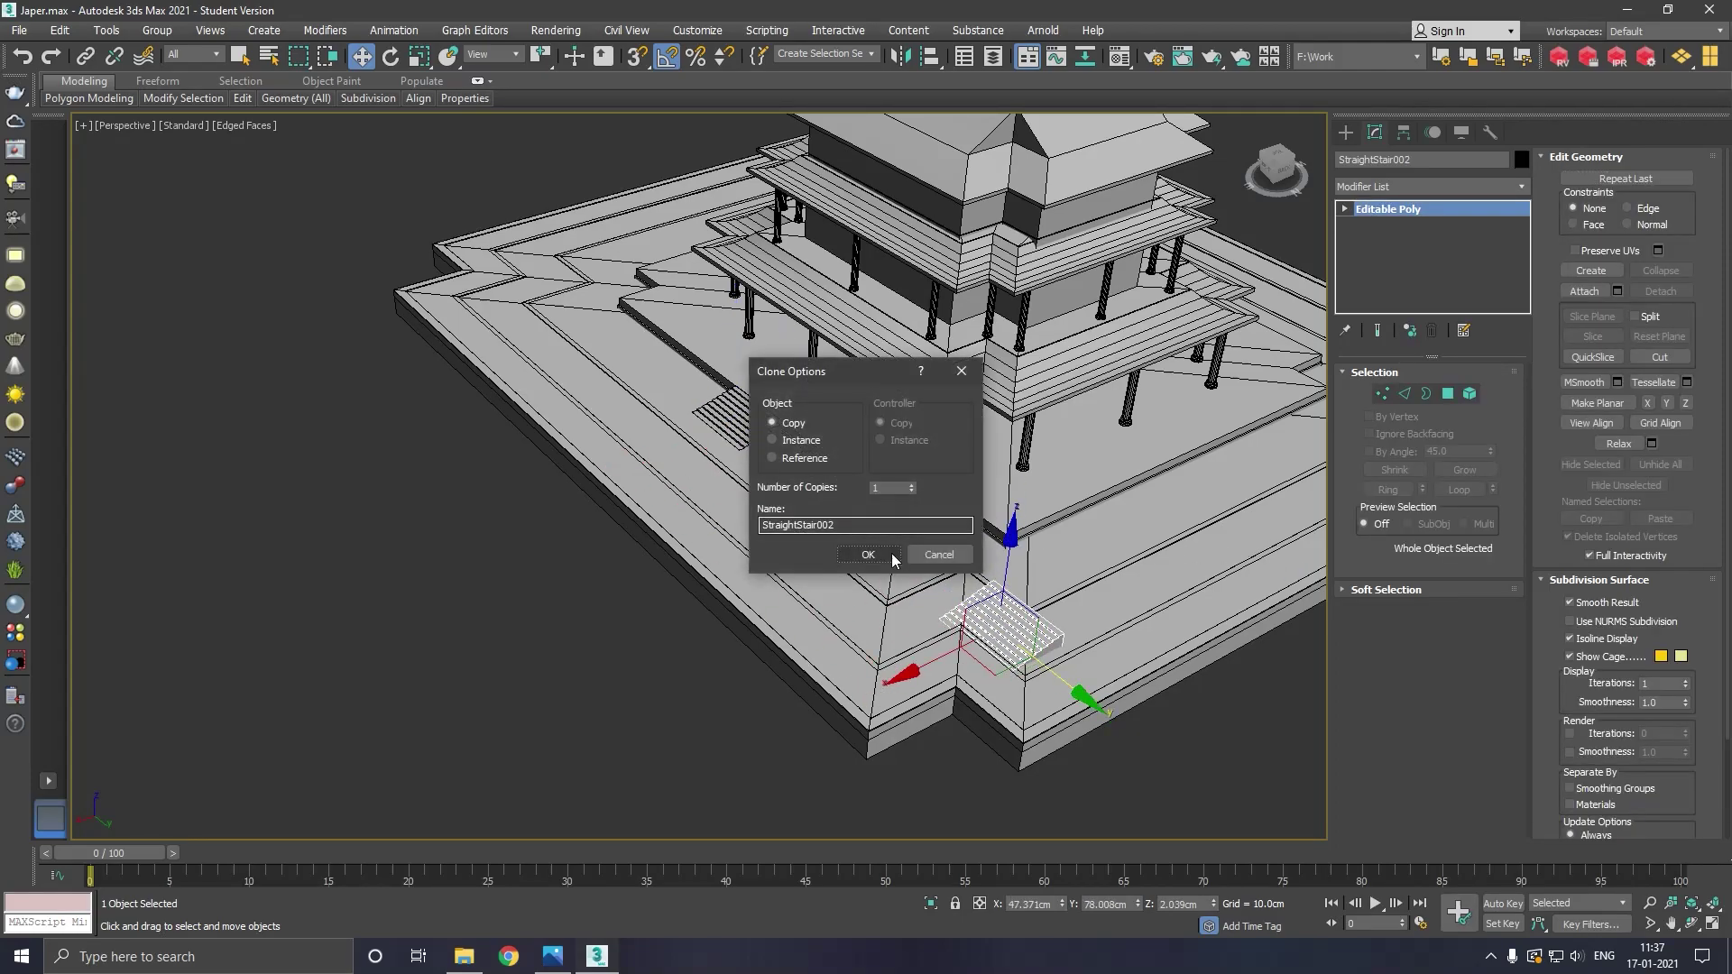
left_click(944, 566)
Rotate the copy 180° and push it against another platform step
left_click(390, 56)
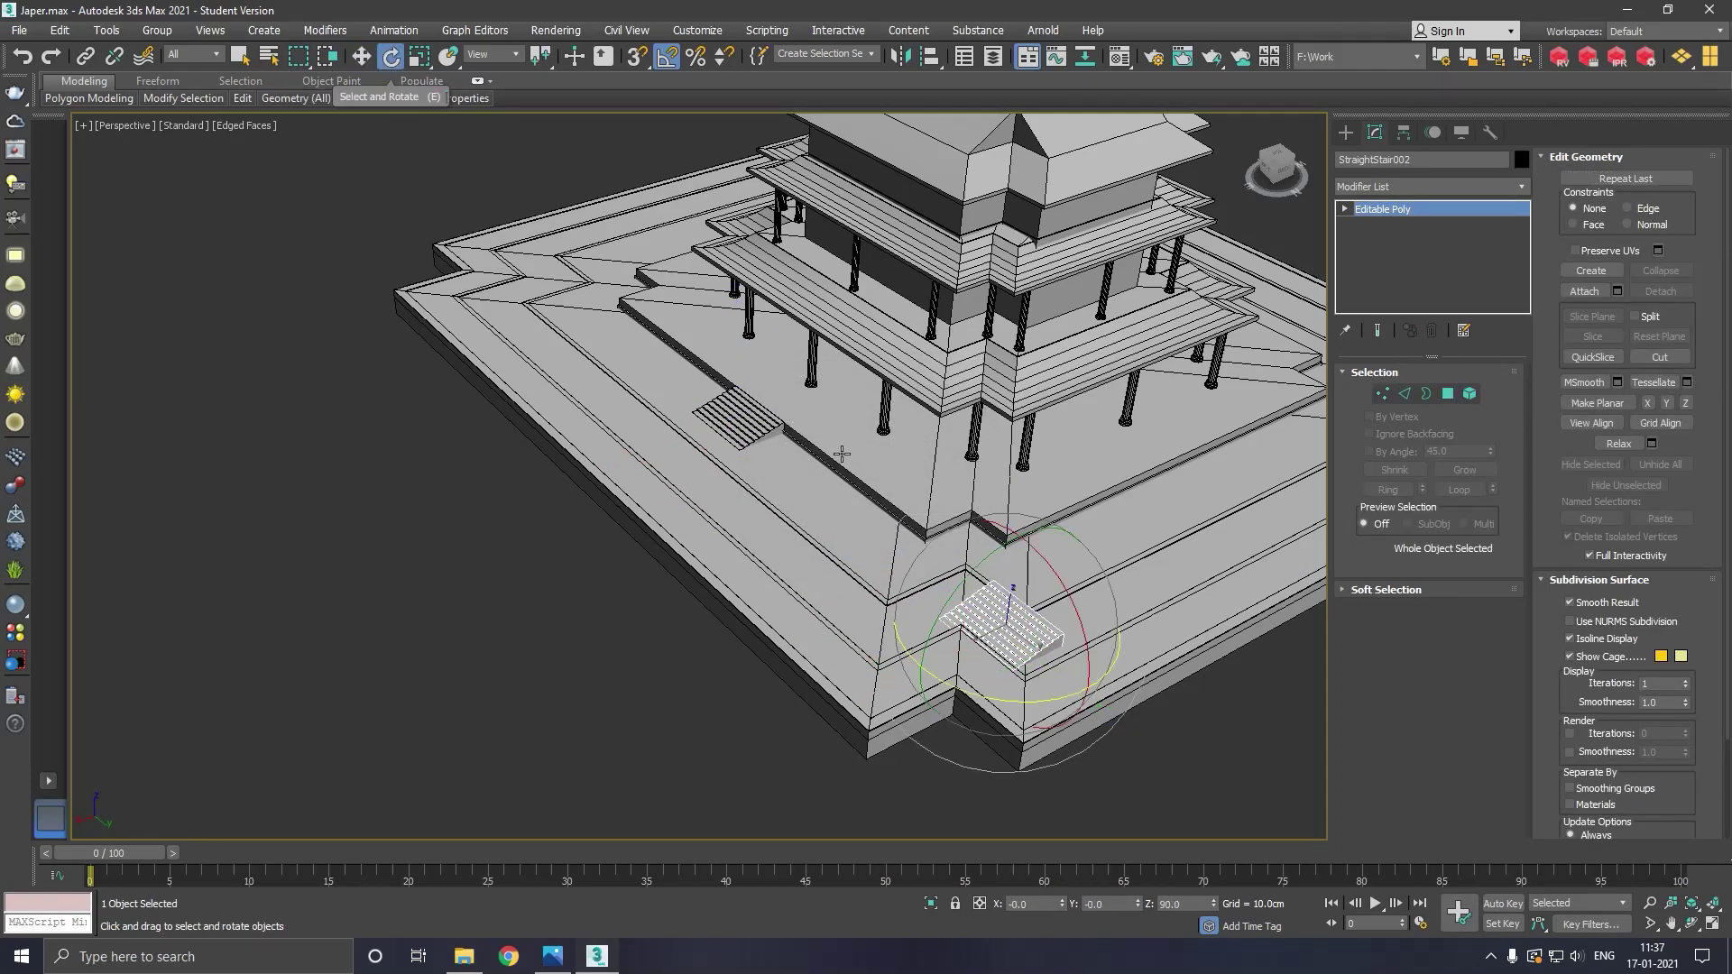
middle_click_drag(876, 477, 723, 364)
scroll(1008, 523, "up", 2)
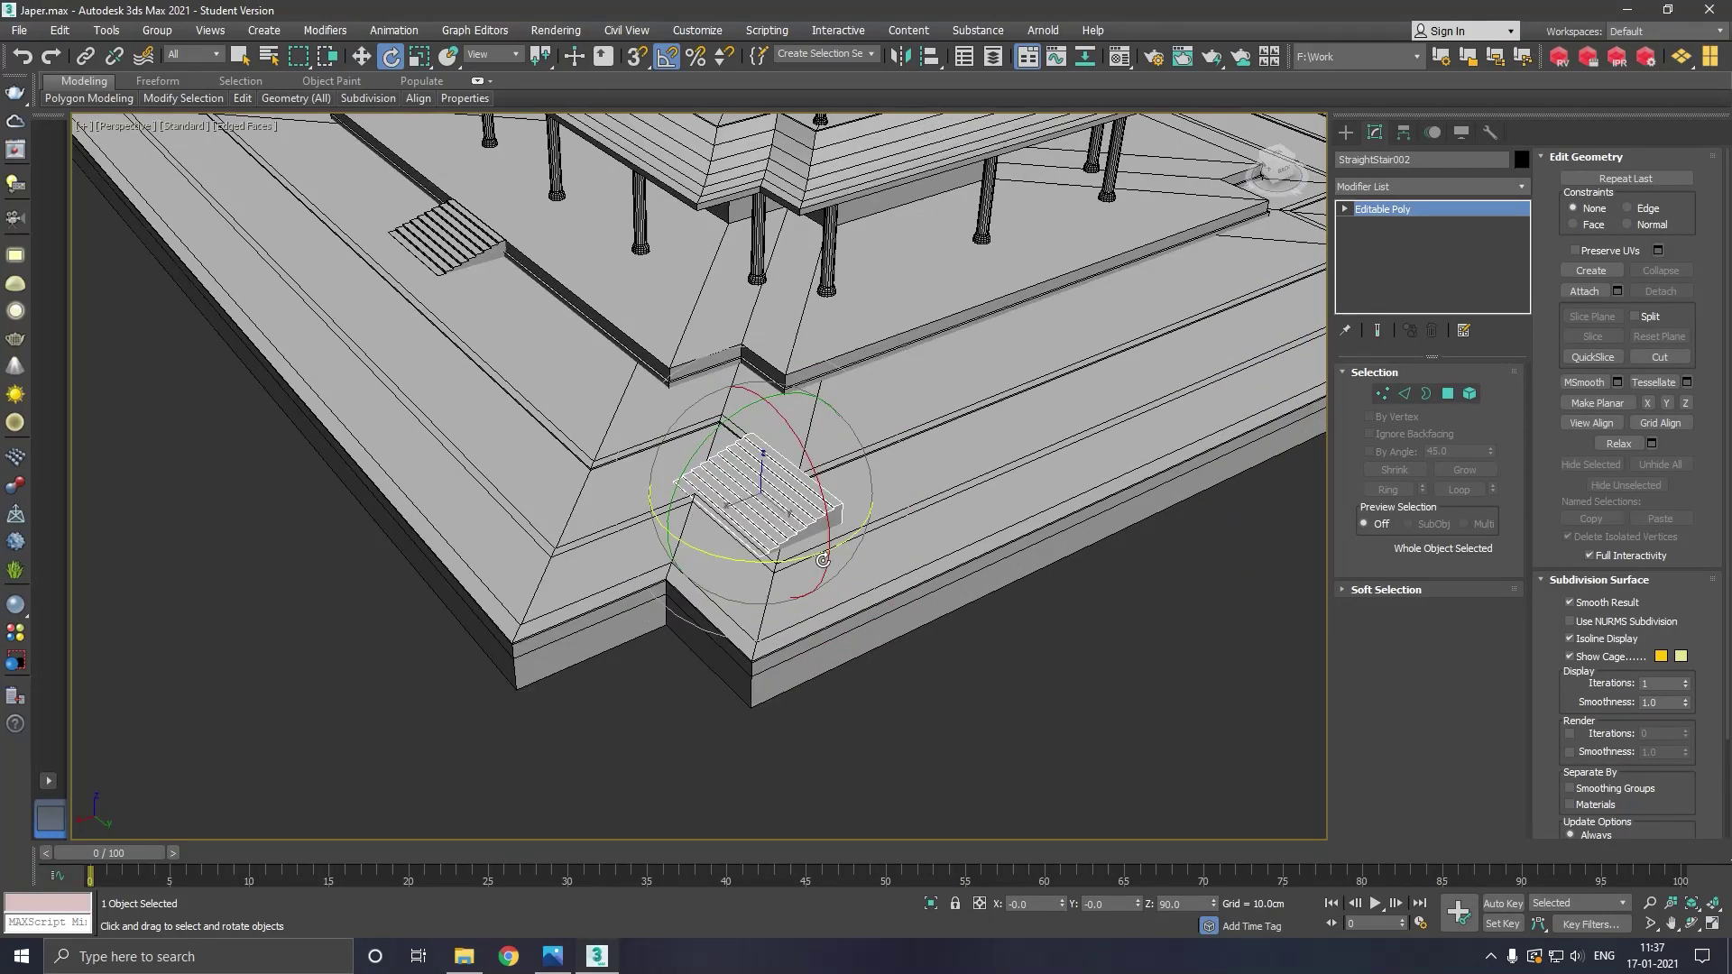
left_click_drag(744, 570, 765, 572)
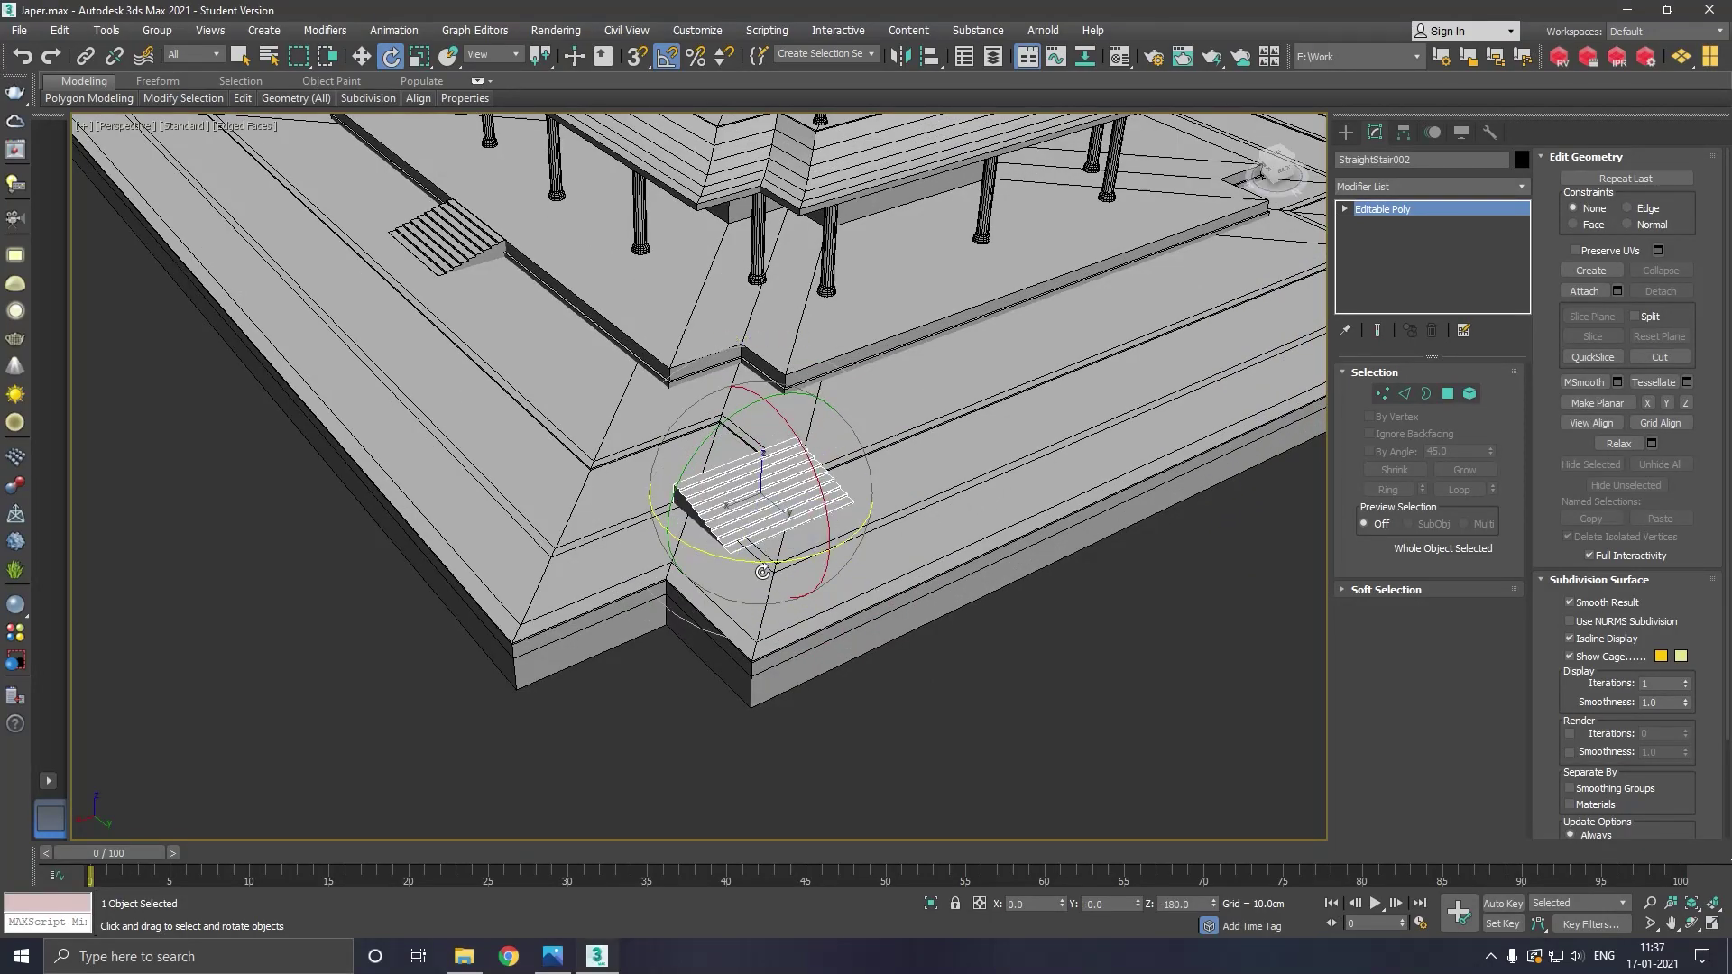
left_click(361, 56)
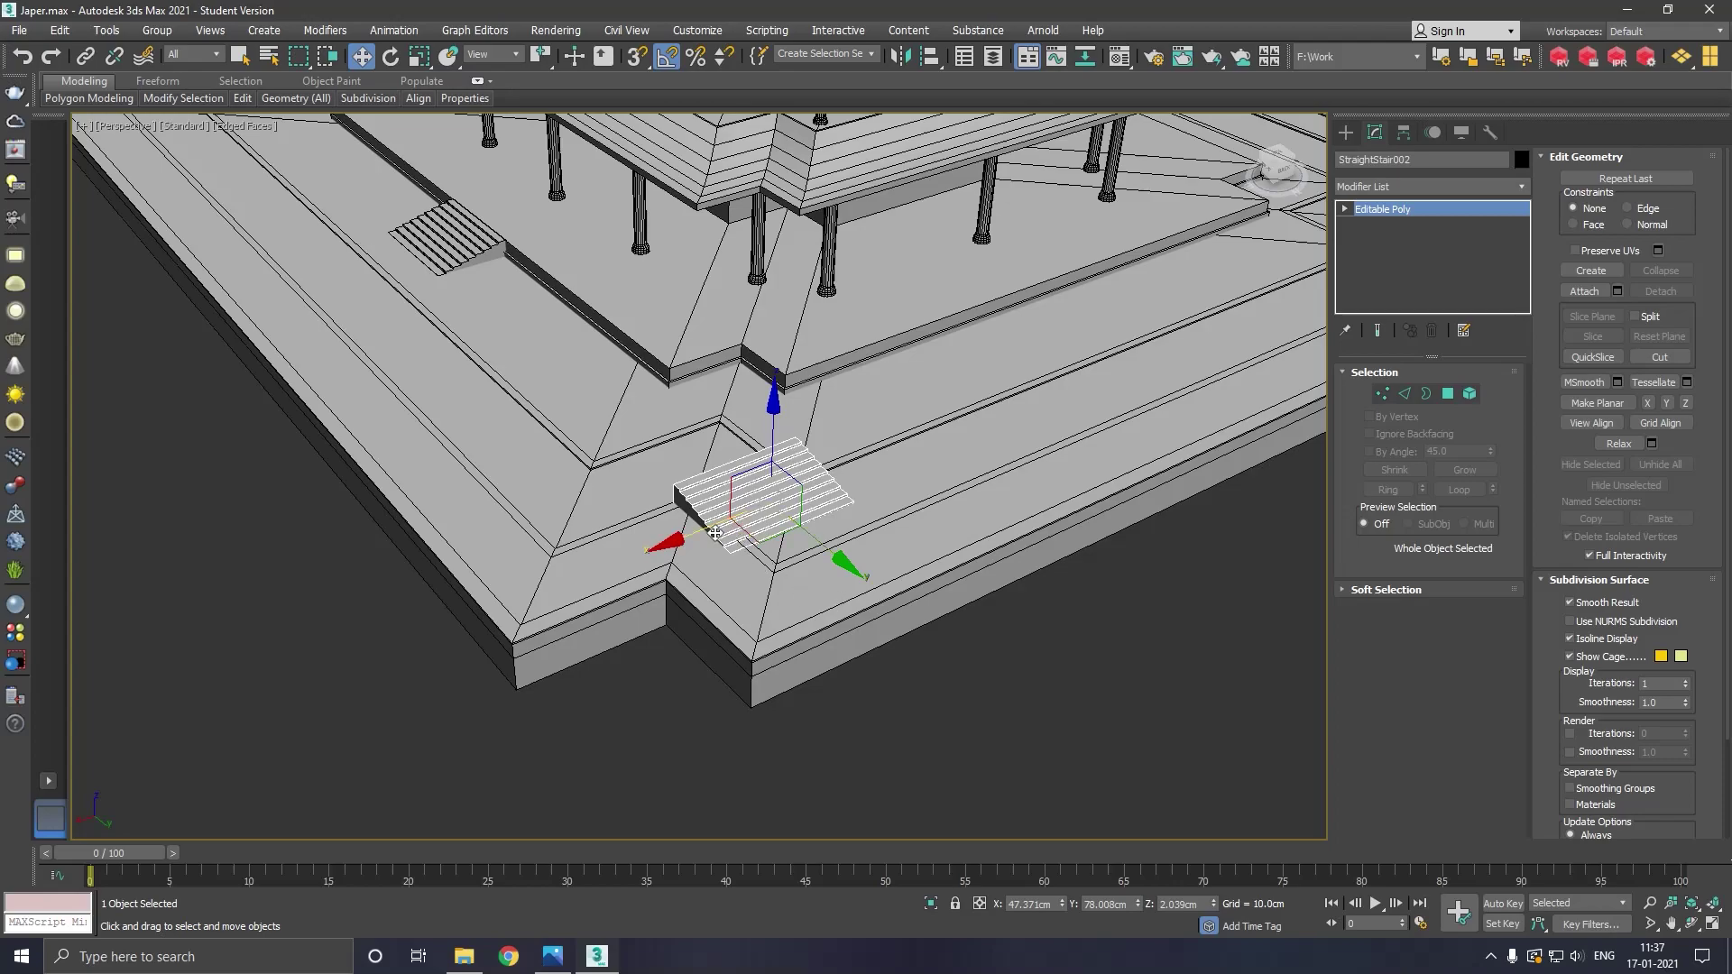
mouse_move(720, 526)
left_mouse_down()
mouse_move(1112, 369)
mouse_move(1071, 306)
left_mouse_up()
scroll(1070, 307, "up", 5)
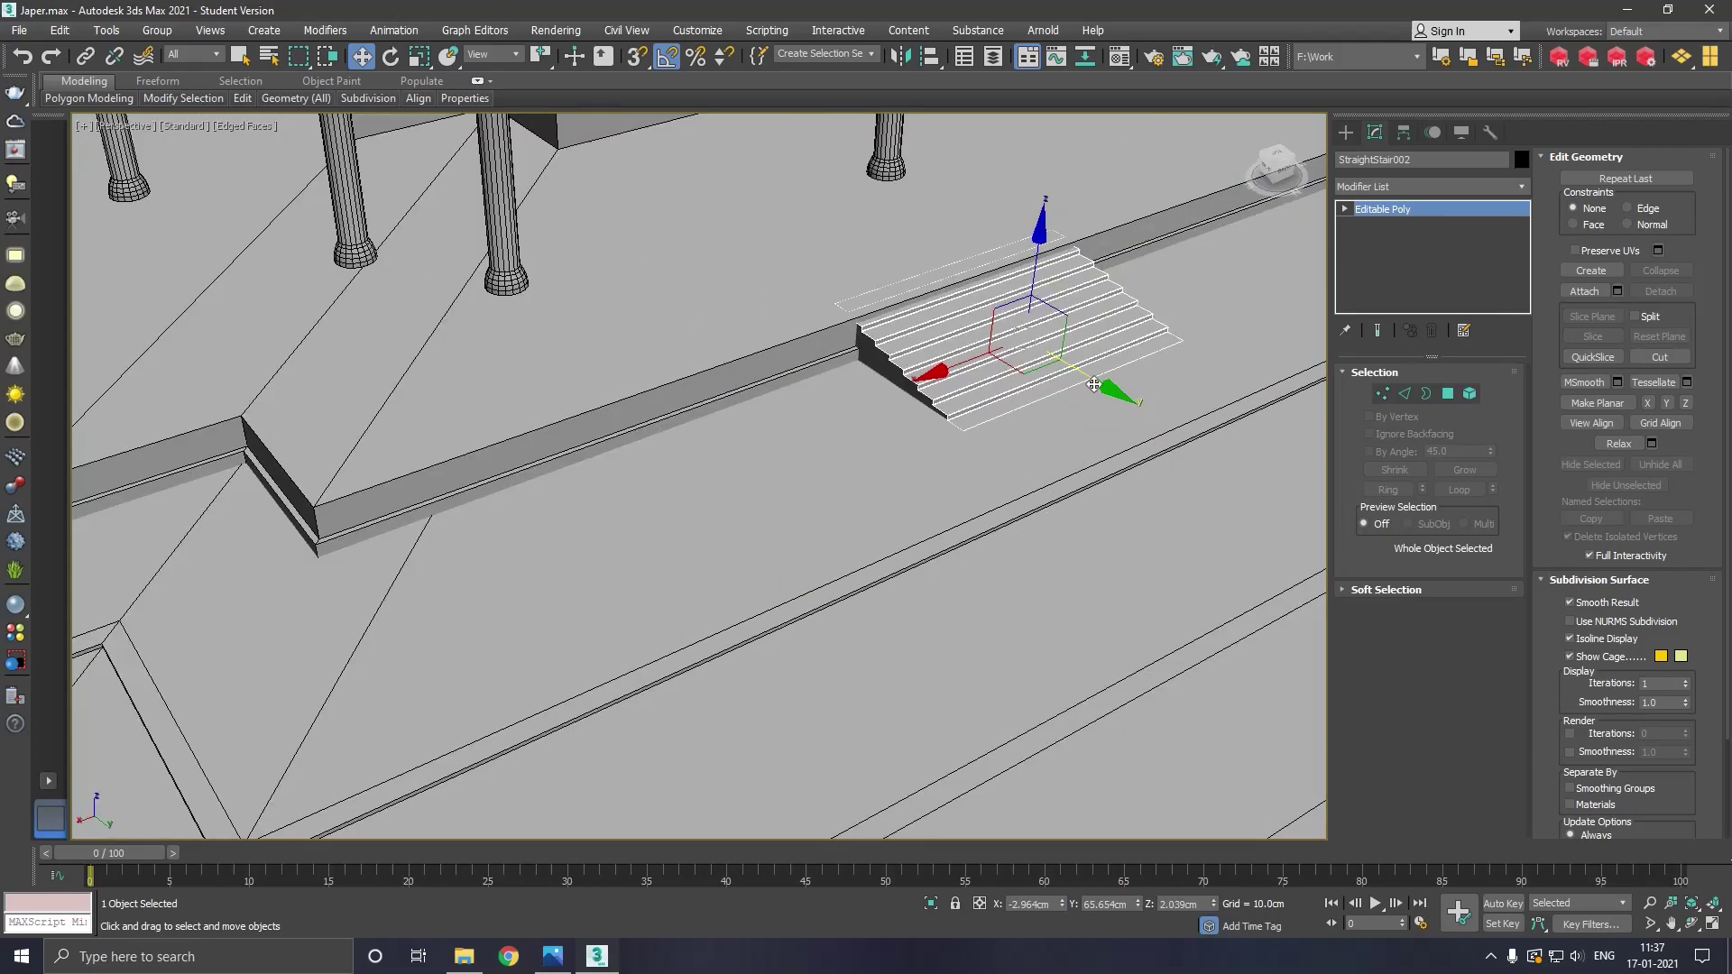
left_click_drag(1093, 386, 1114, 396)
scroll(907, 497, "down", 4)
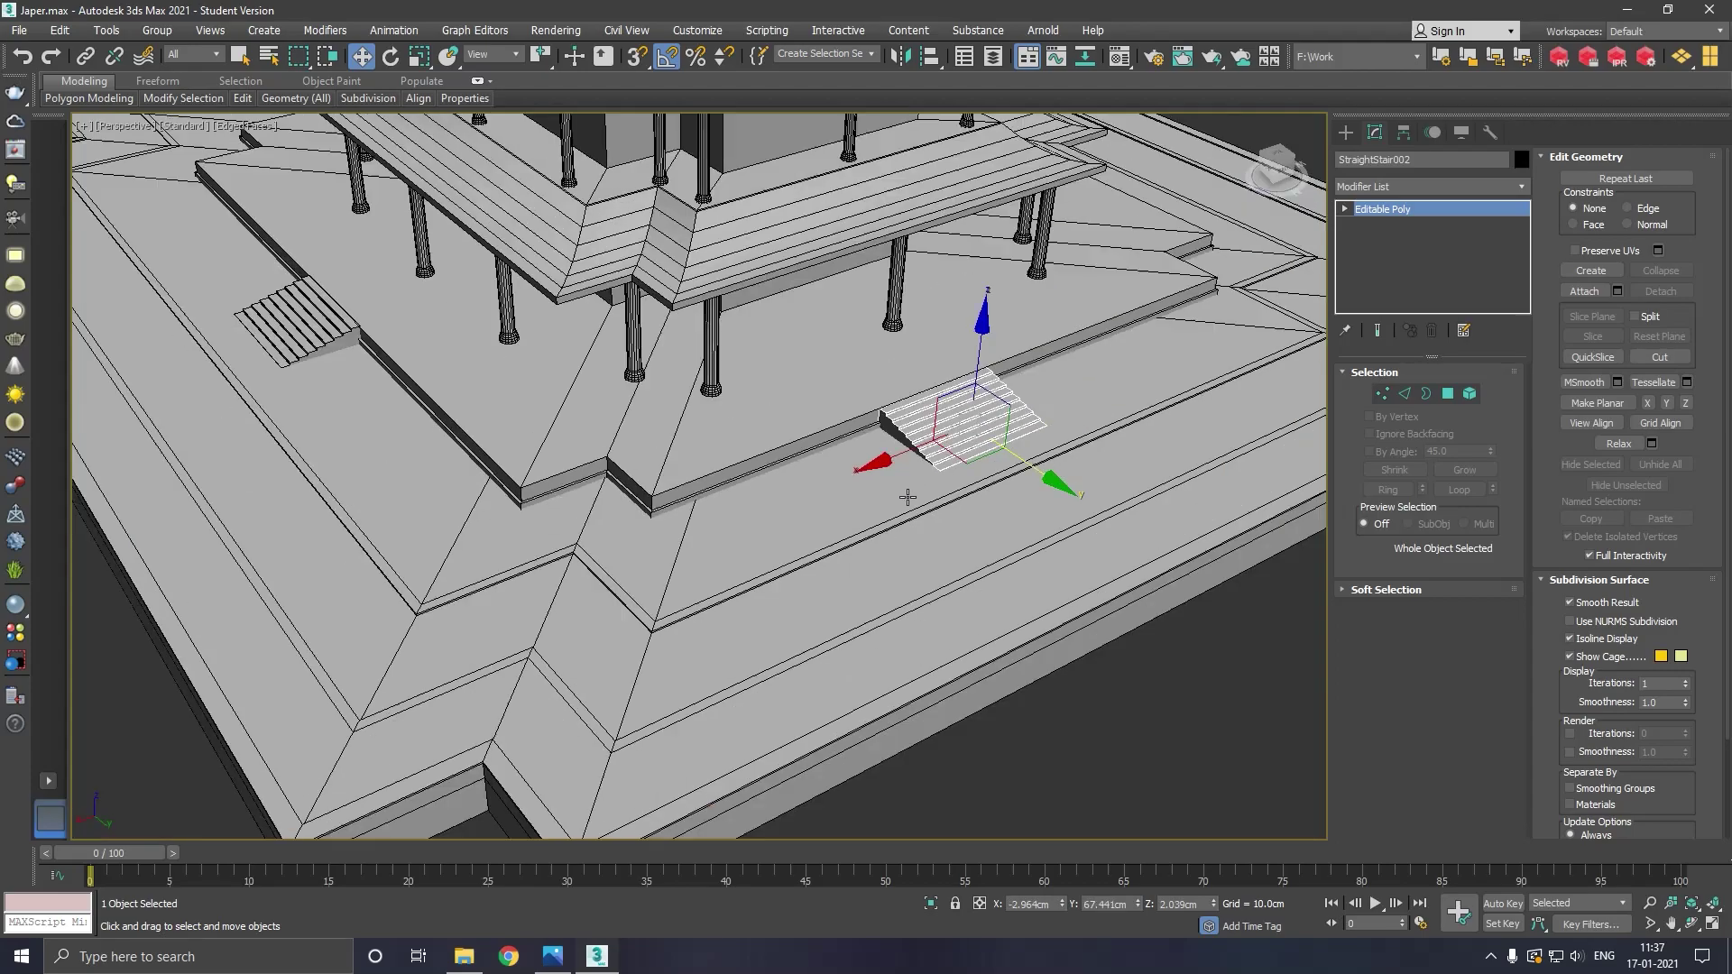
scroll(907, 497, "down", 5)
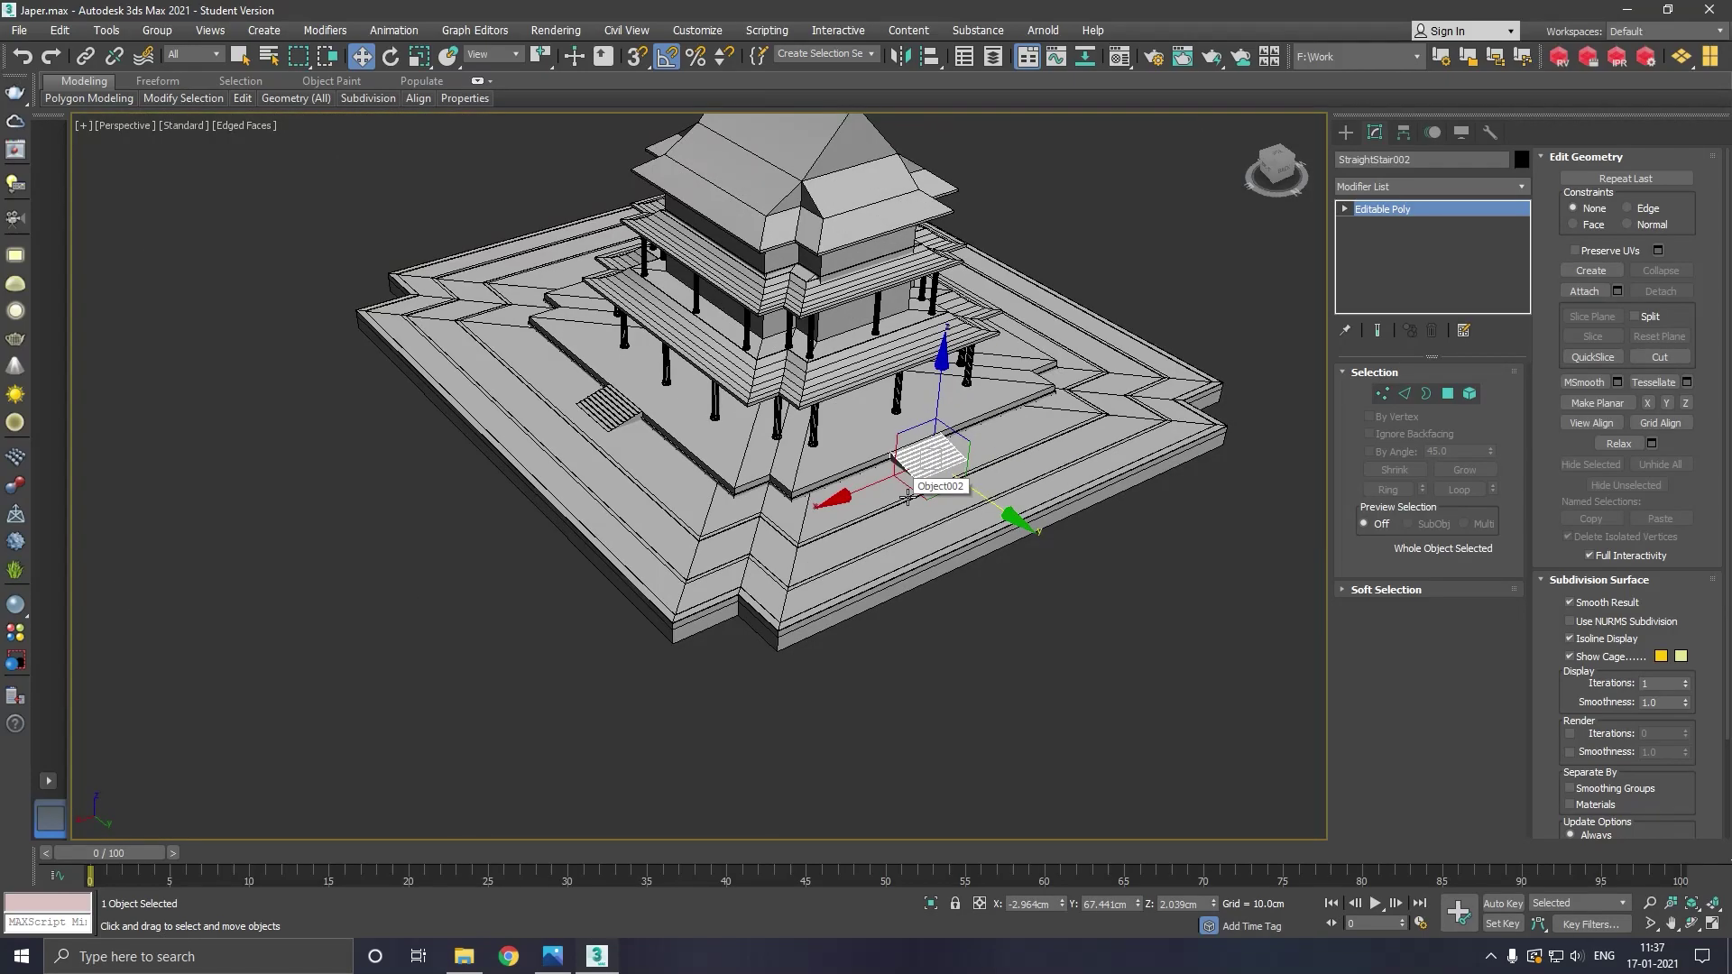
Reselect the turned staircase and Shift-drag out a third copy
left_click(1174, 256)
left_click(970, 462)
scroll(938, 462, "up", 3)
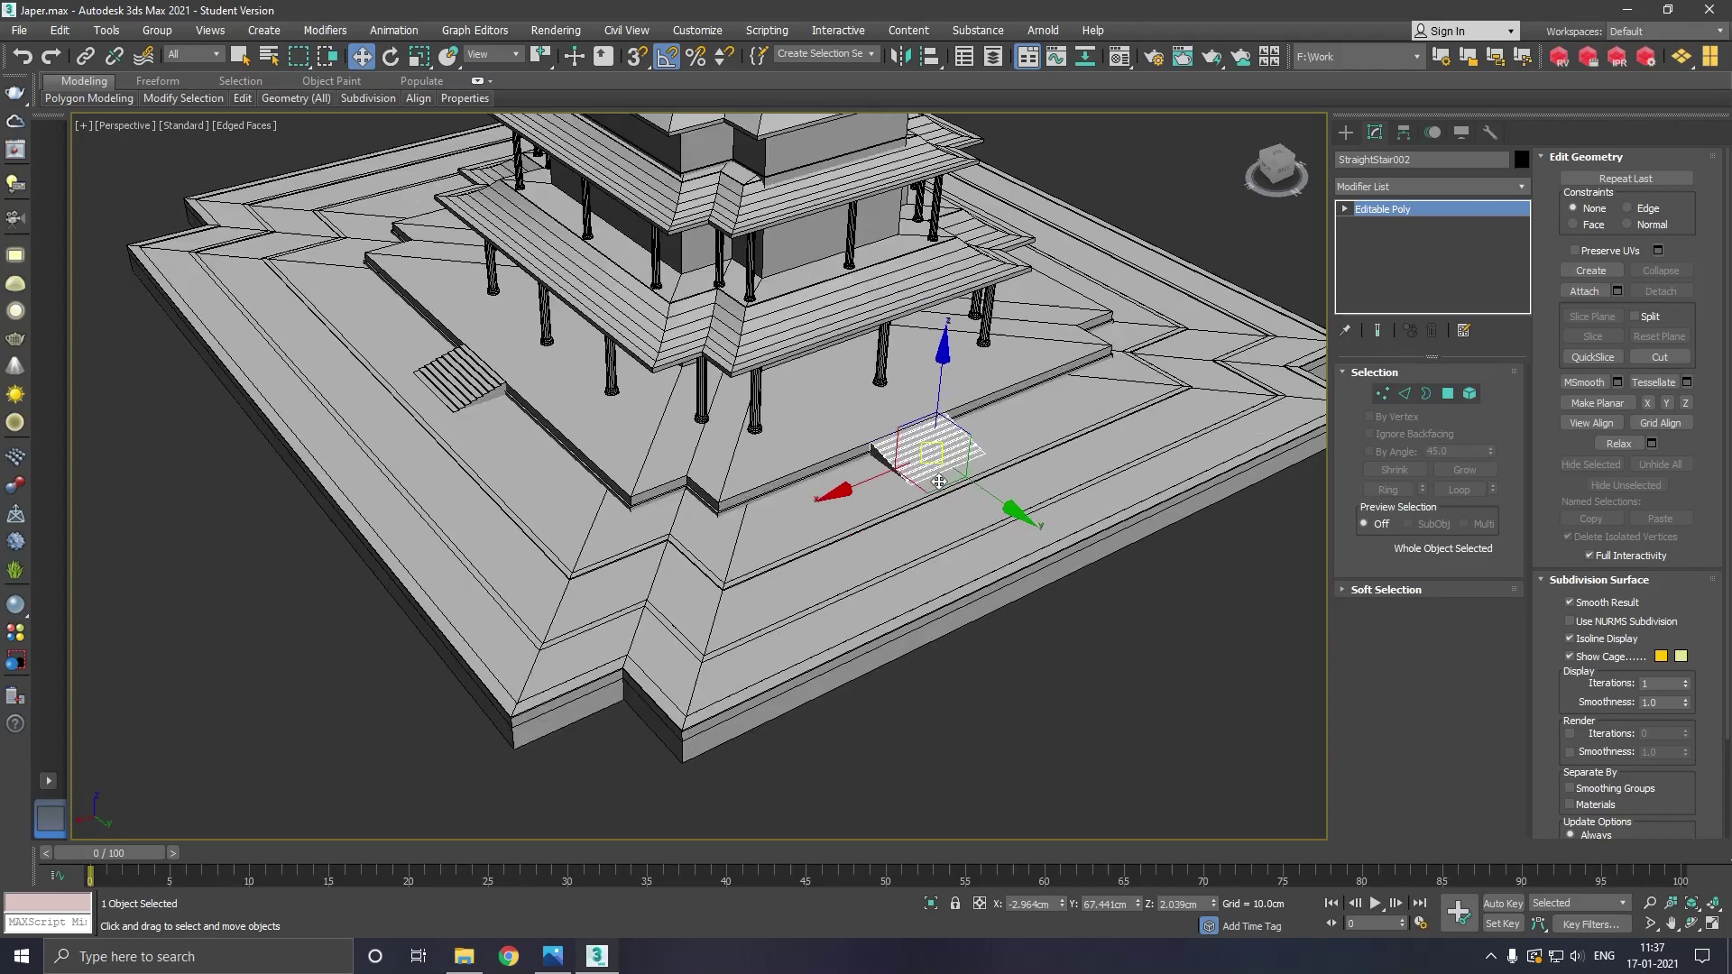
left_click_drag(893, 479, 938, 453, "shift")
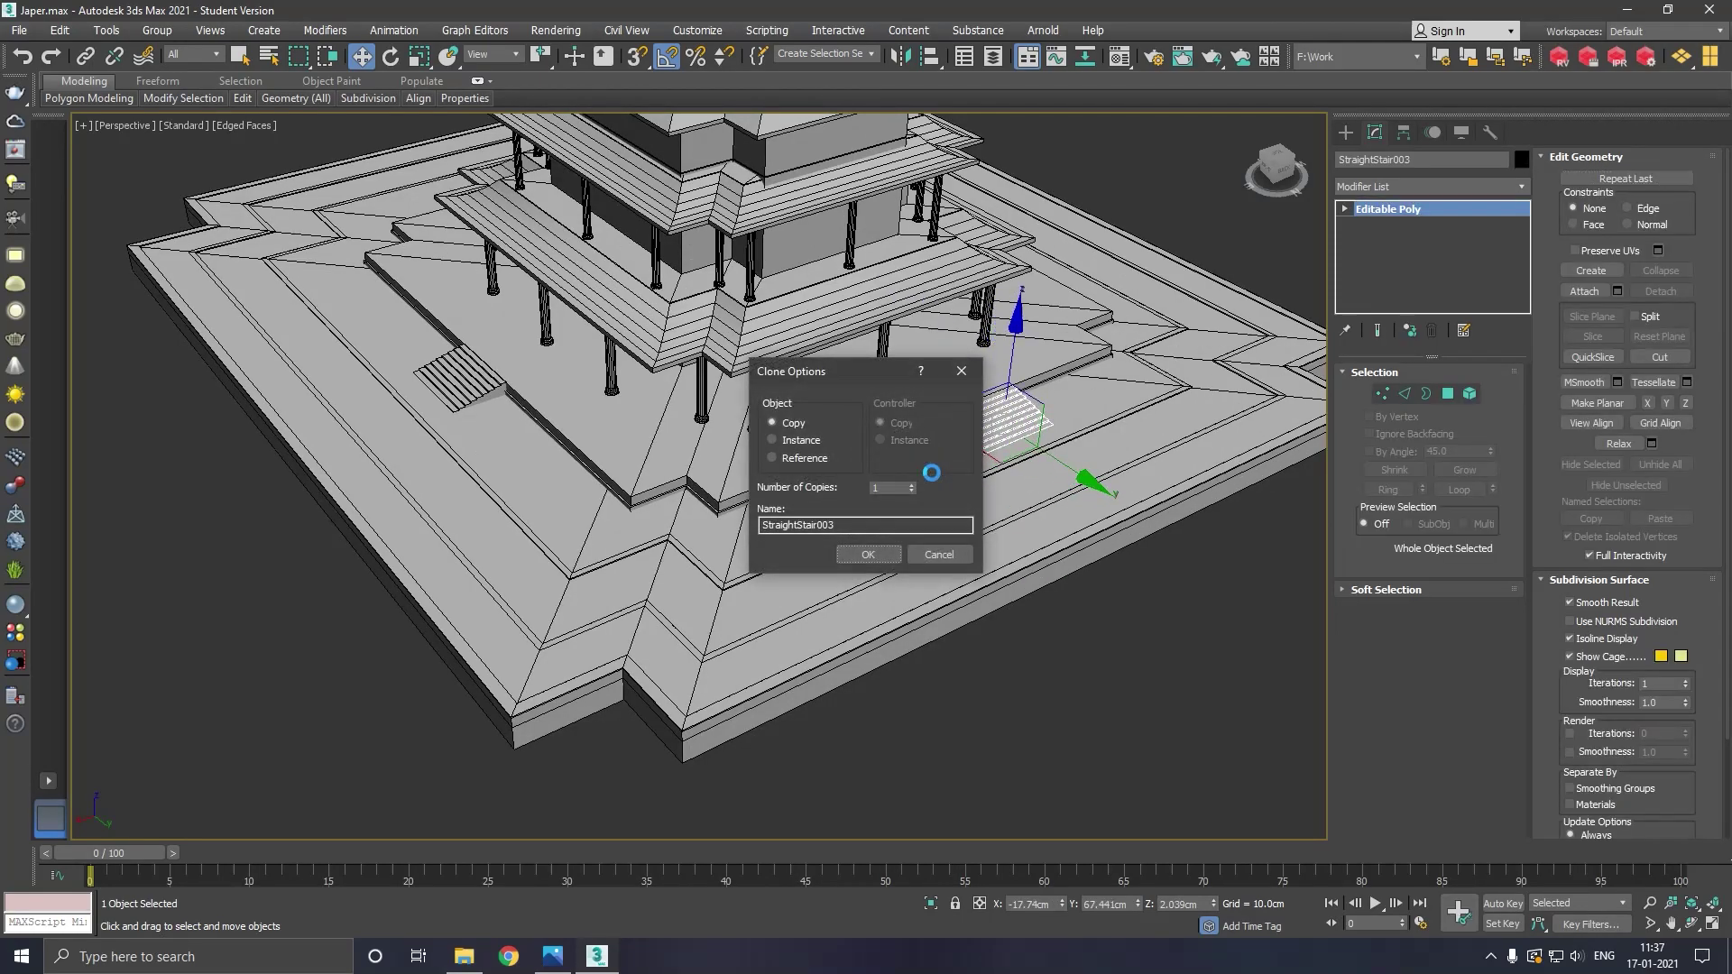
Confirm the clone, then select and delete the extra staircase copy
left_click(882, 561)
left_click(1317, 647)
scroll(1060, 436, "up", 5)
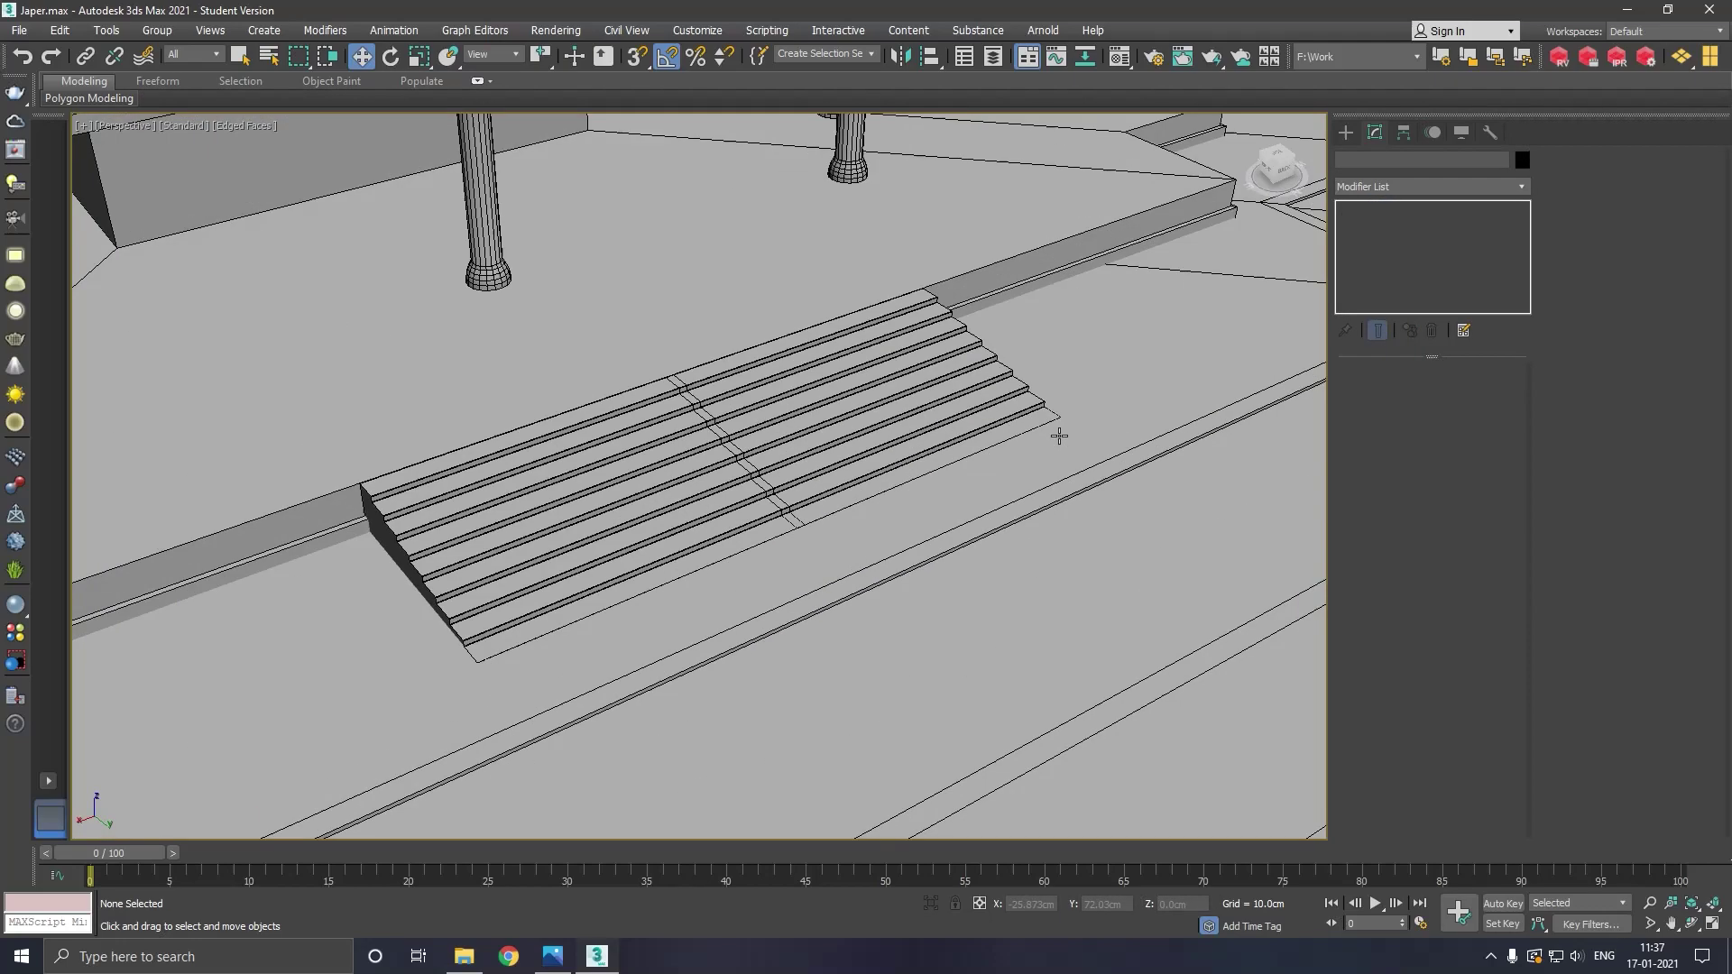
scroll(843, 473, "up", 2)
left_click(851, 467)
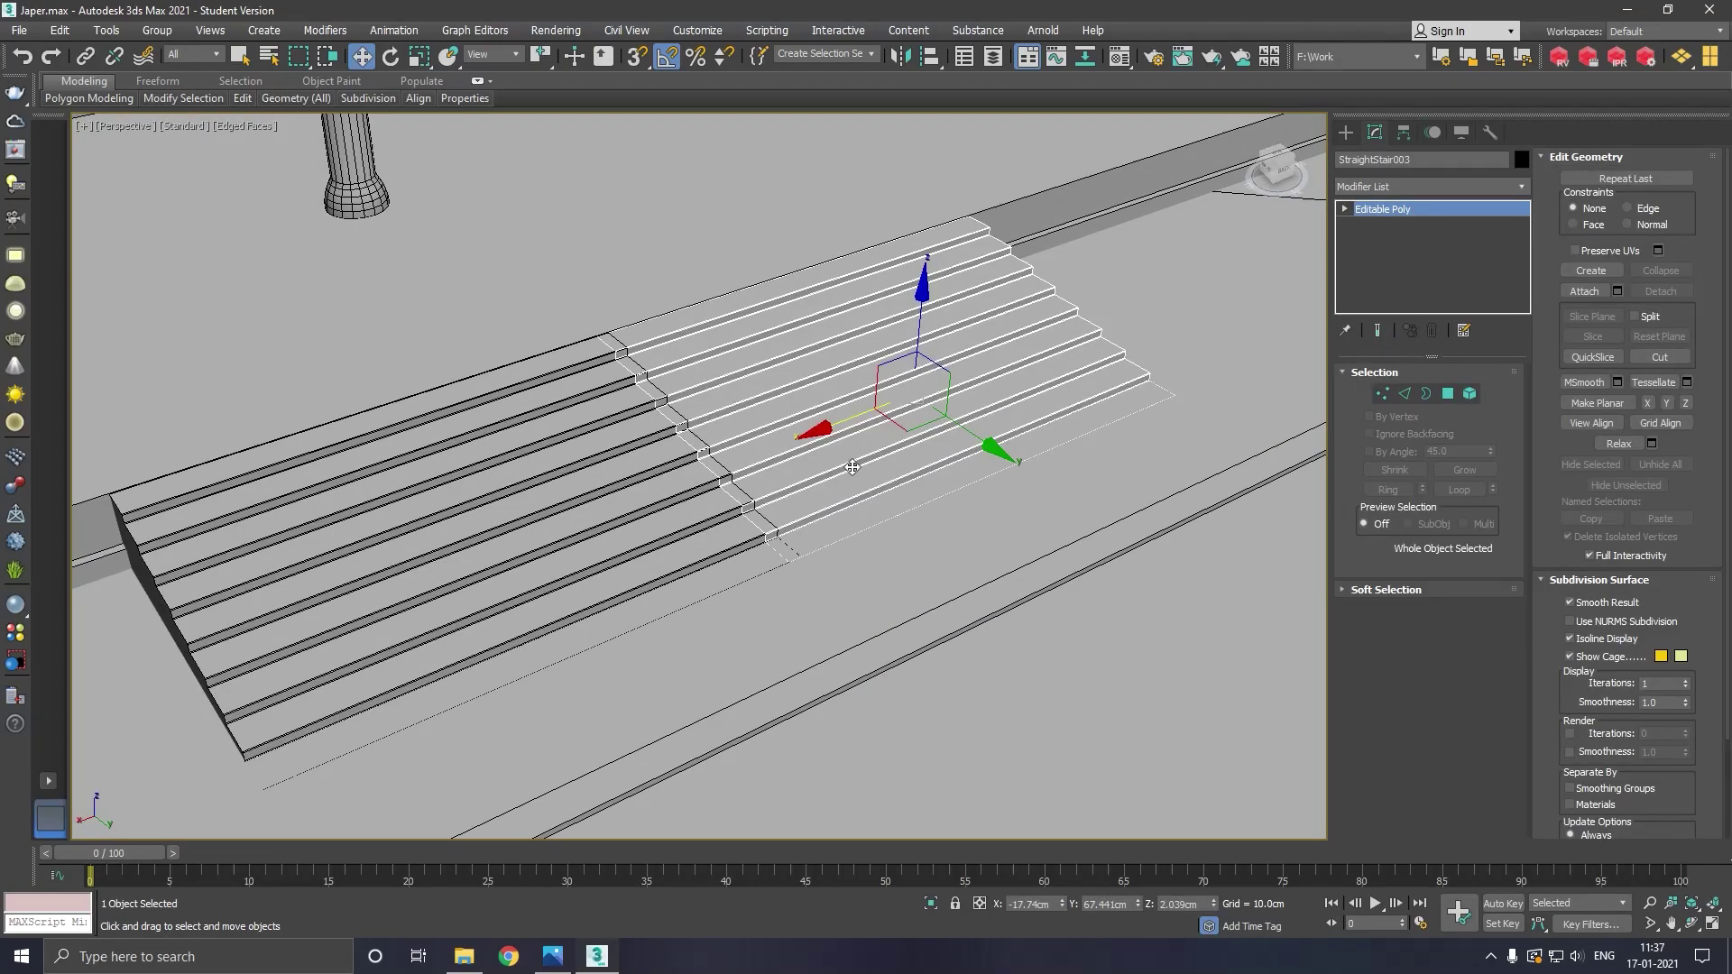
key("Delete")
Stretch StraightStair002 wider by moving its right-end vertices outward along X
left_click(603, 487)
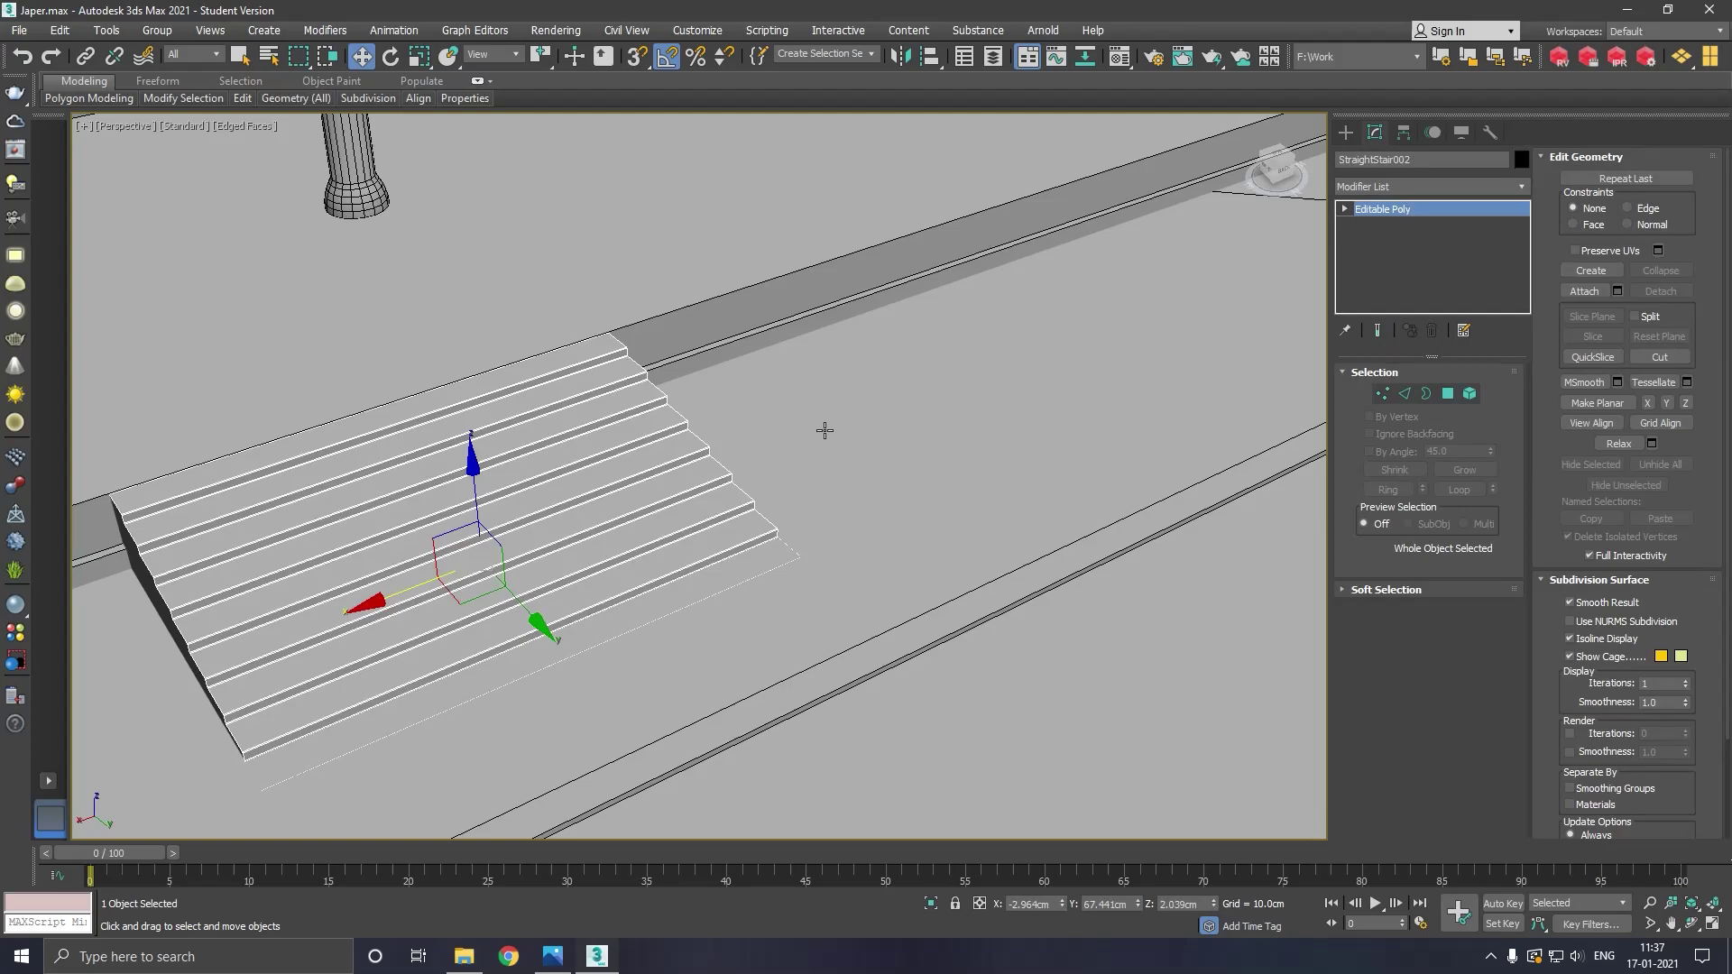
scroll(824, 430, "down", 3)
key("1")
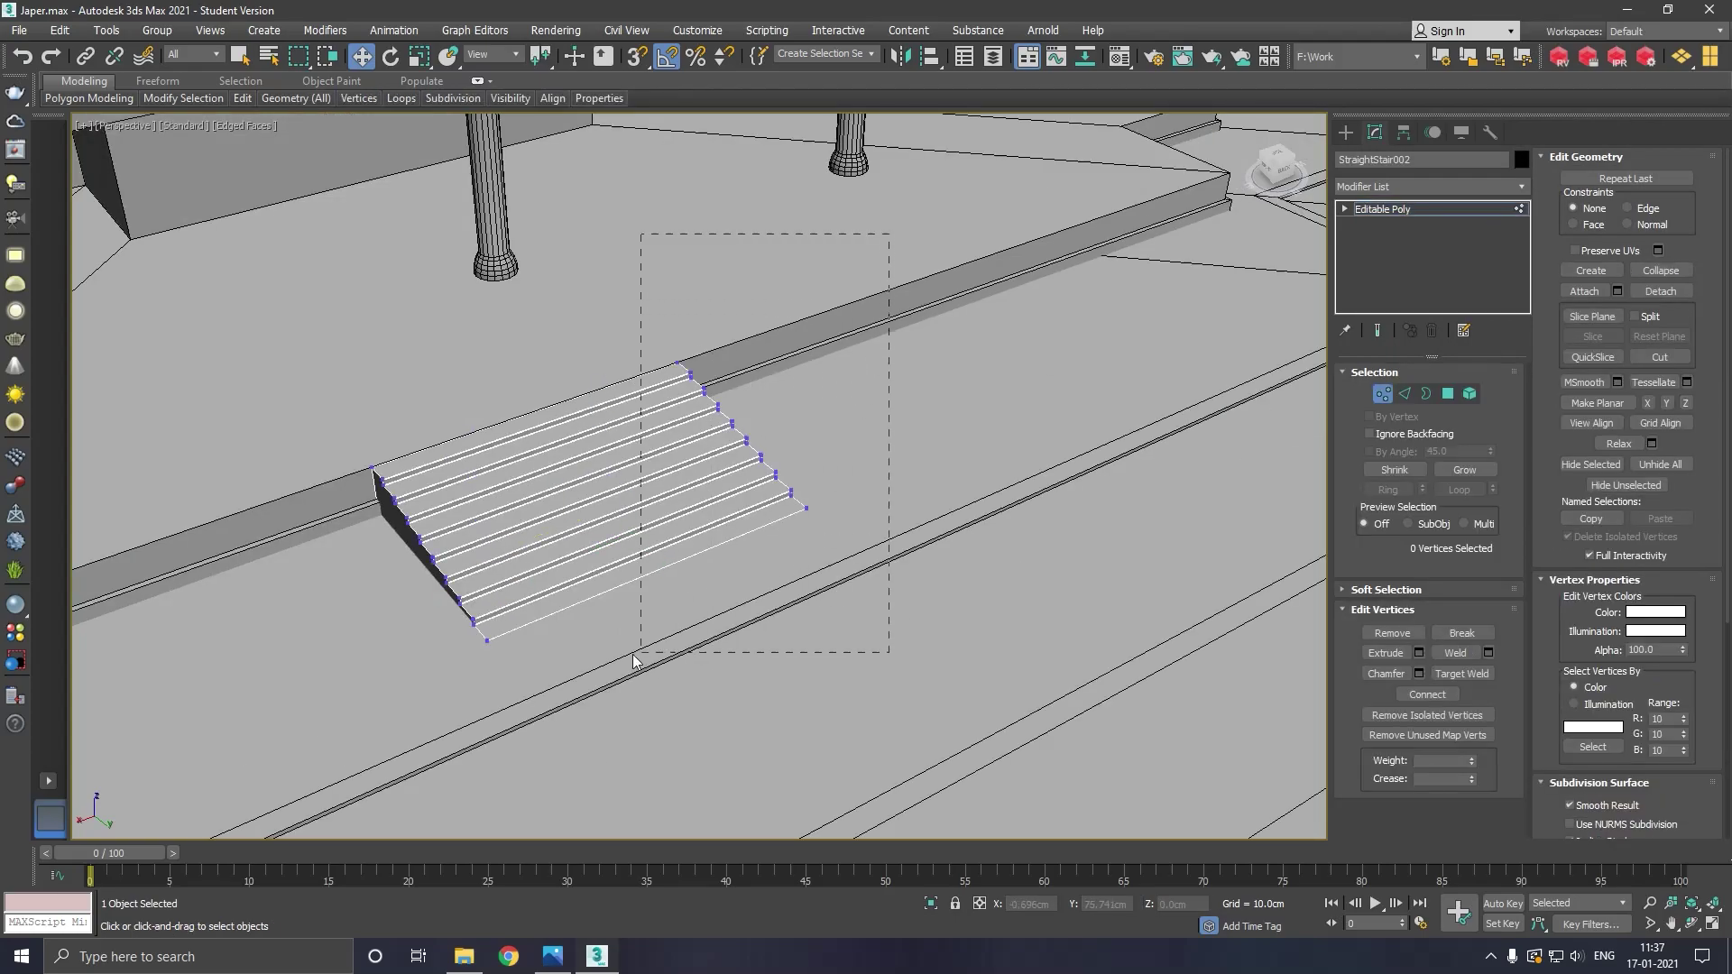
left_click_drag(633, 662, 599, 658)
left_click_drag(677, 471, 939, 333)
left_click(1437, 209)
scroll(1035, 448, "down", 2)
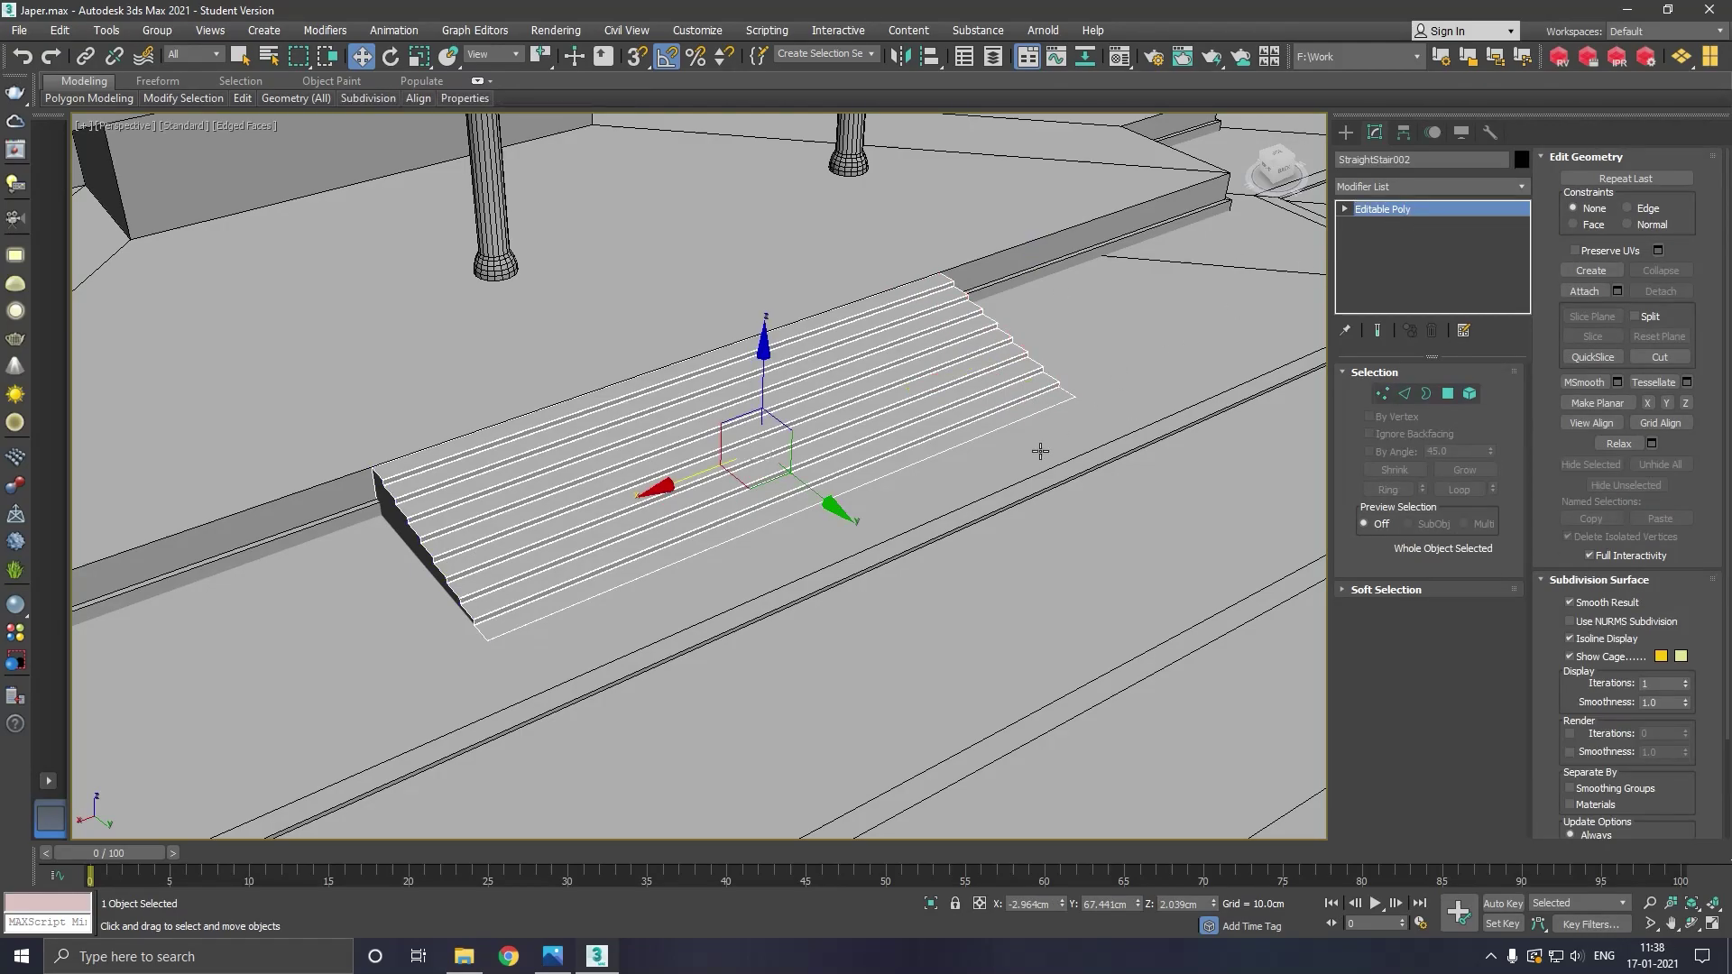
scroll(1035, 448, "down", 3)
scroll(1035, 448, "down", 3)
On the Line002 temple body, insert a SwiftLoop edge loop around the middle-tier walls
left_click(1216, 624)
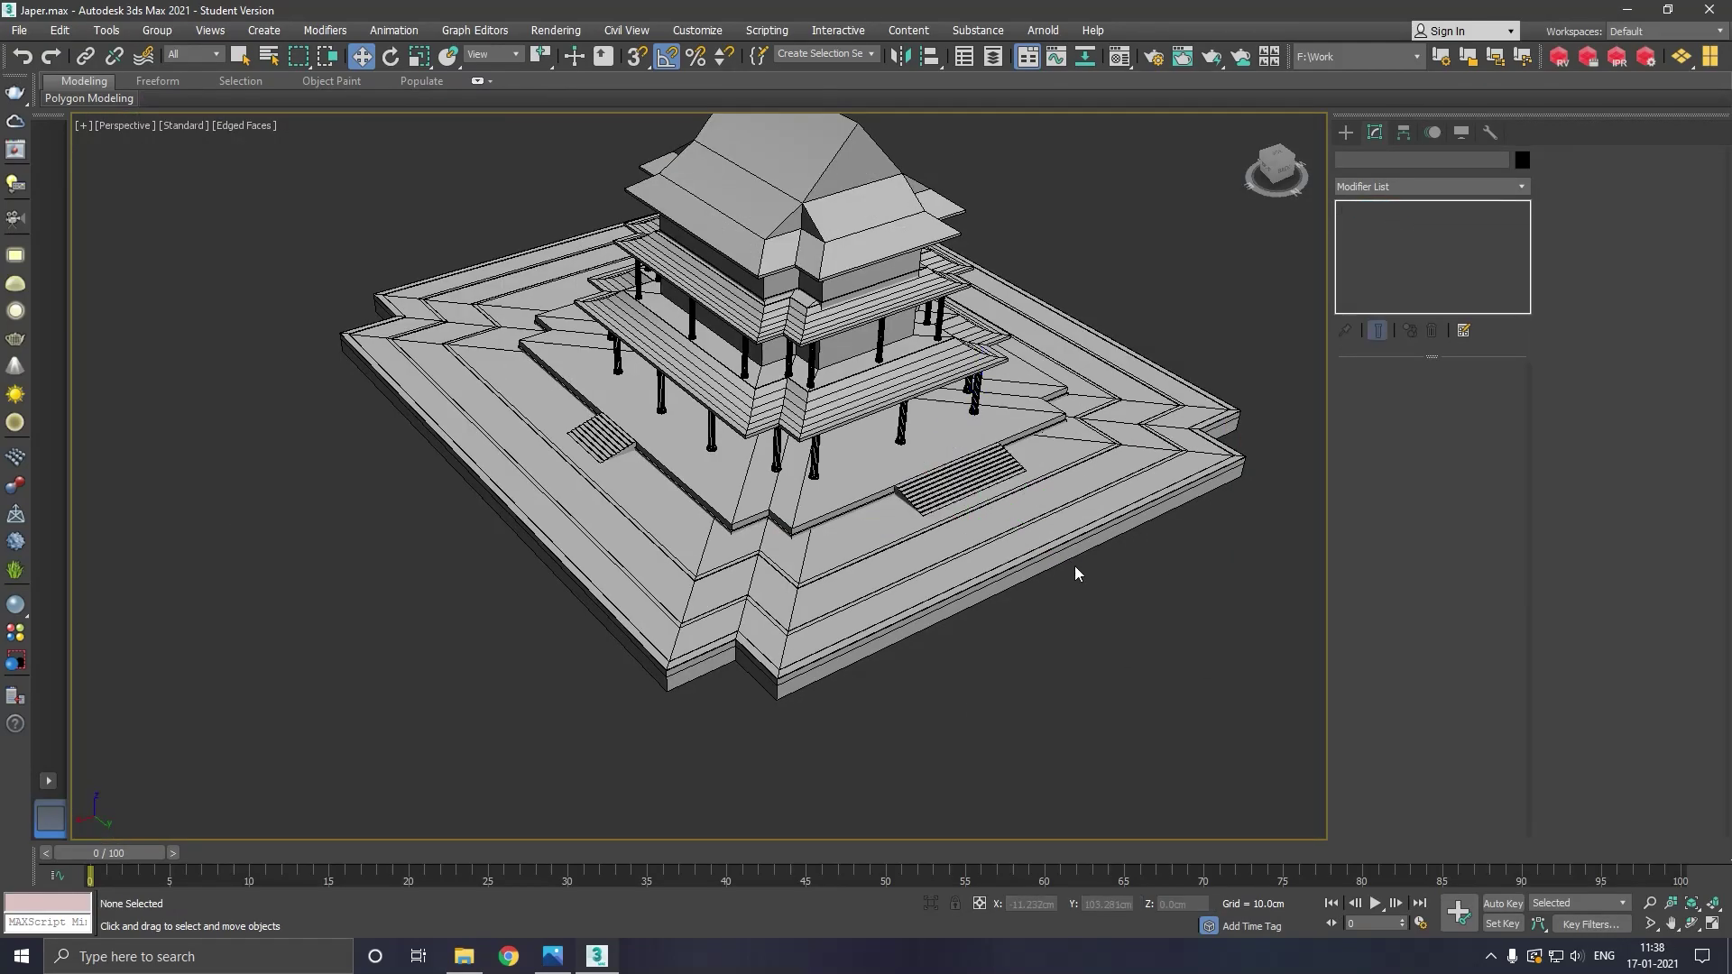
middle_click_drag(1016, 514, 967, 426, "alt")
left_click(932, 466)
scroll(925, 422, "up", 3)
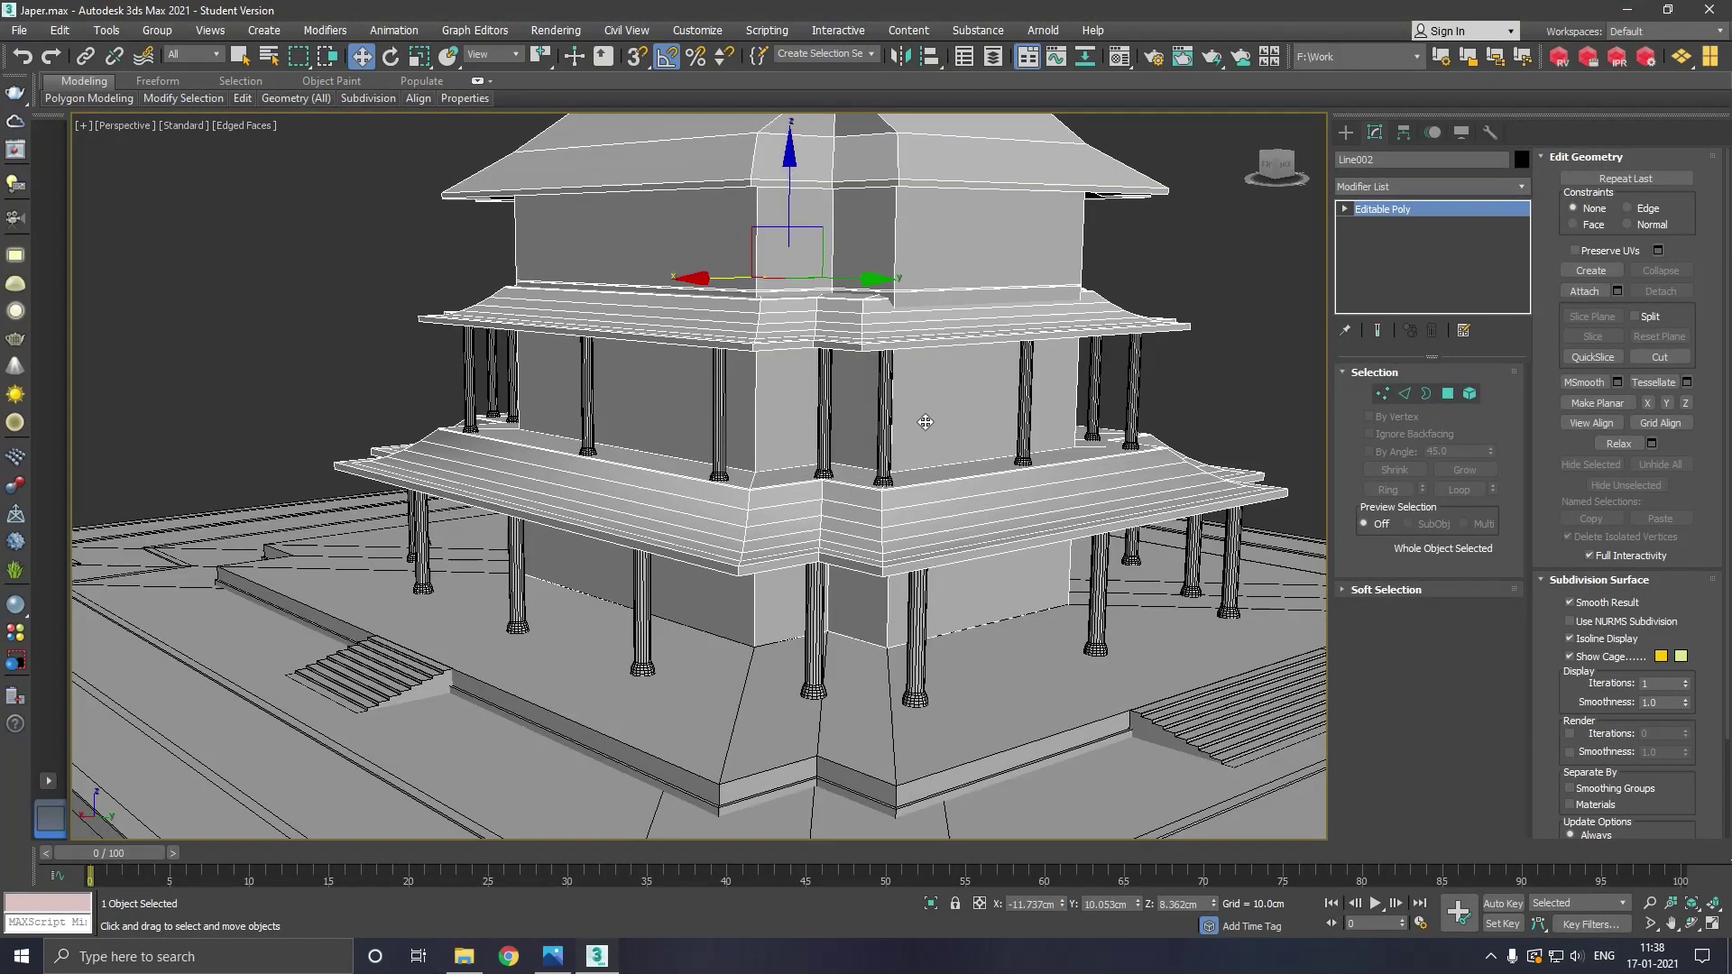
scroll(924, 422, "up", 2)
left_click(390, 145)
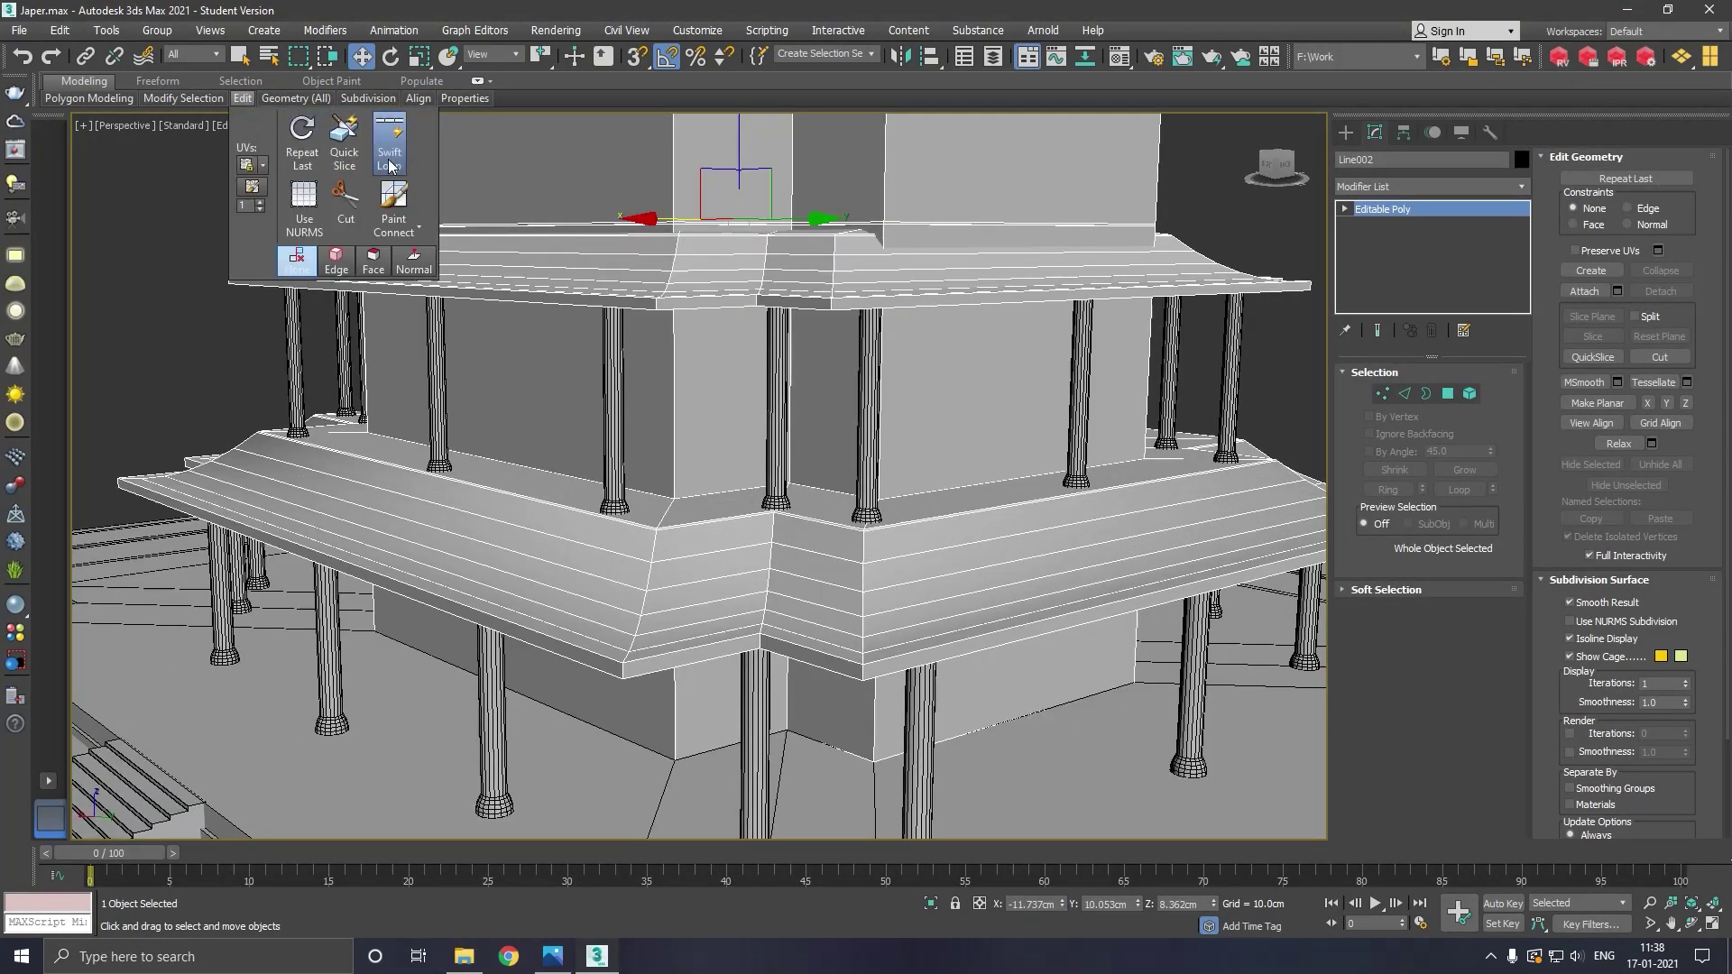
left_click(738, 419)
key("w")
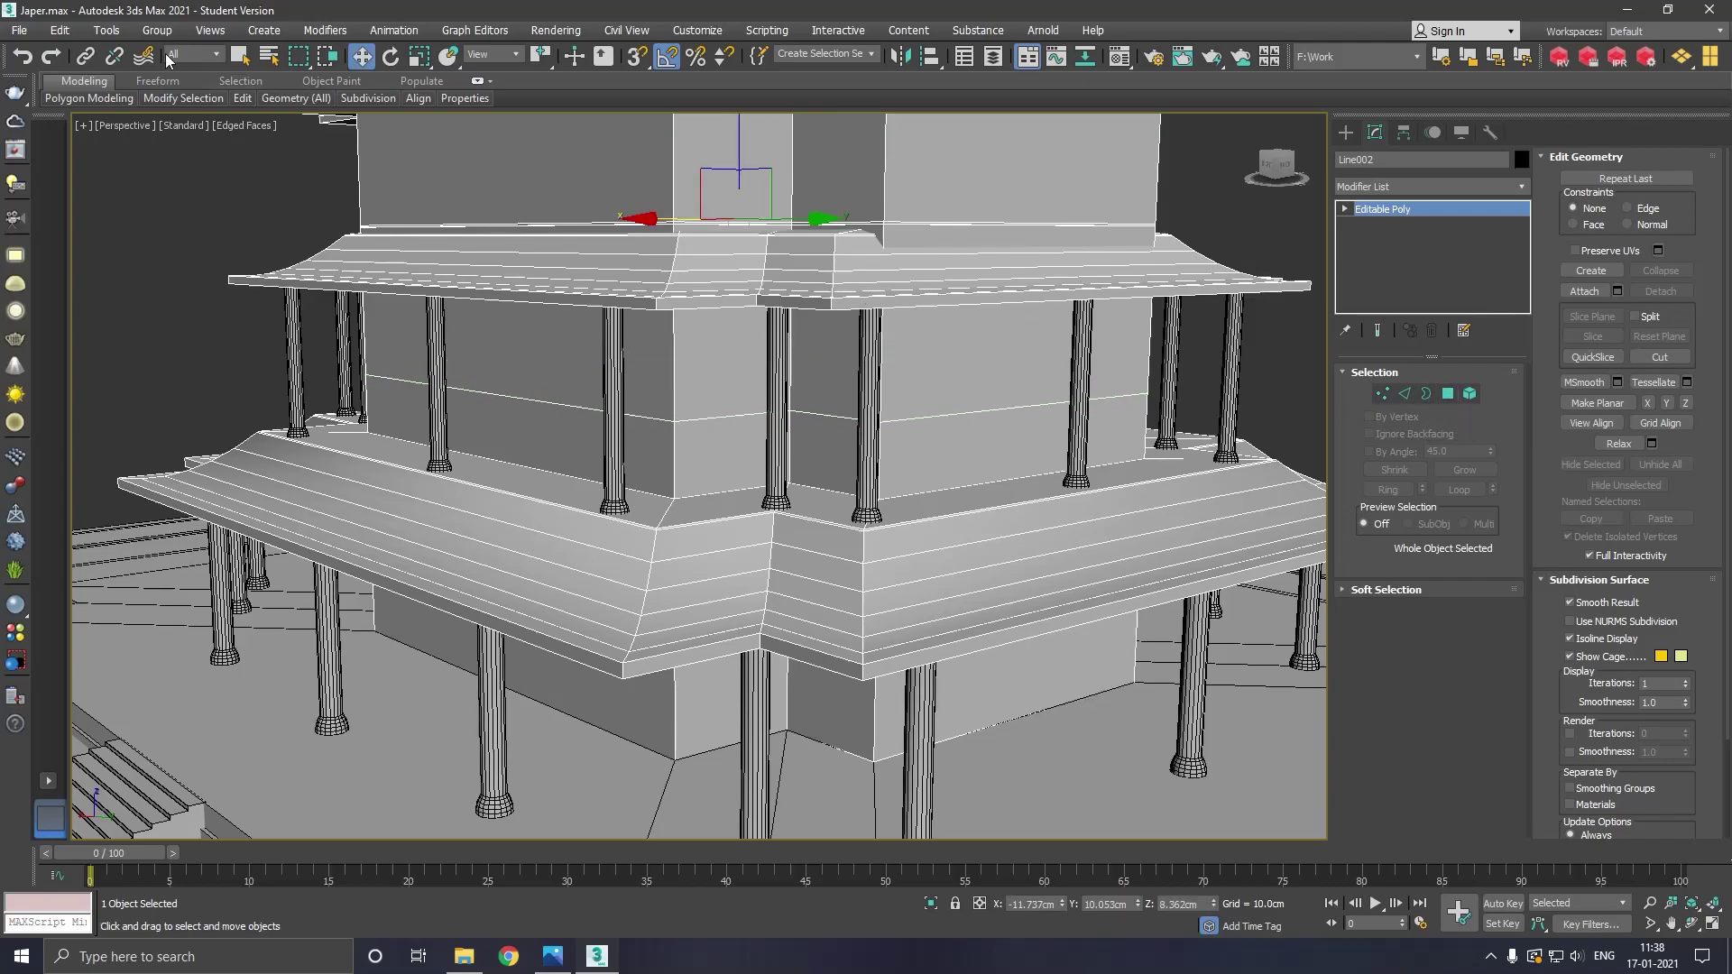
Select the upper wall's 12-polygon ring together with the band above it
left_click(390, 145)
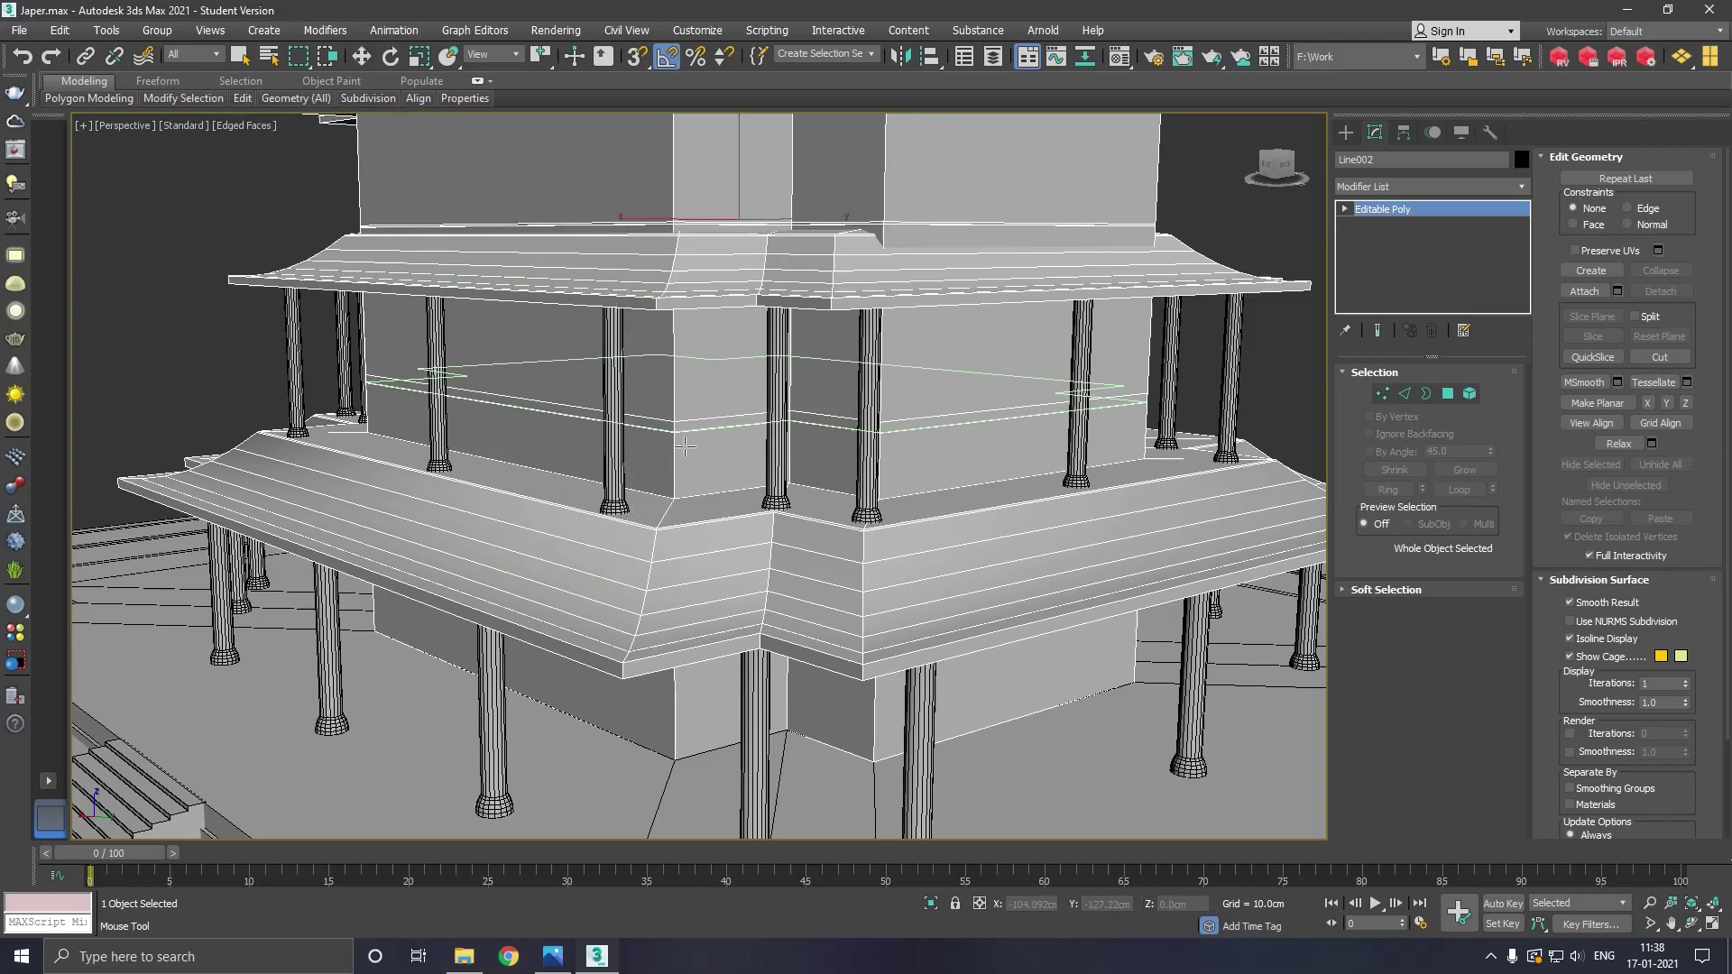
key("w")
left_click(1458, 392)
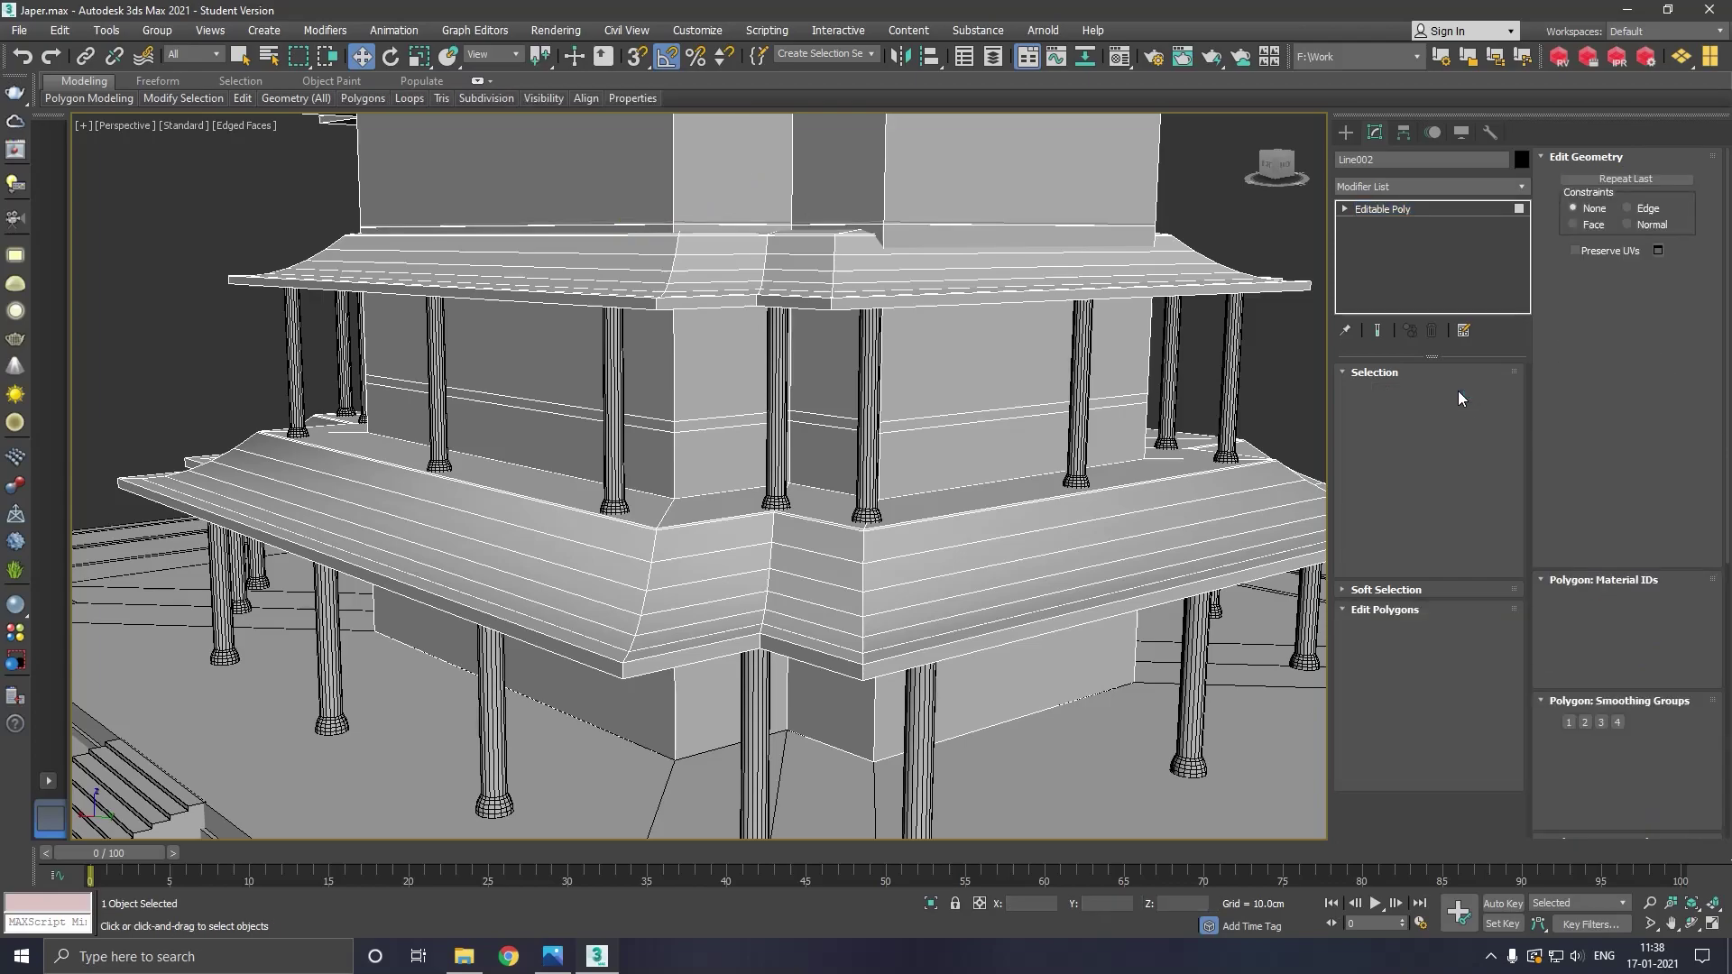
left_click(717, 458)
left_click(679, 470, "shift")
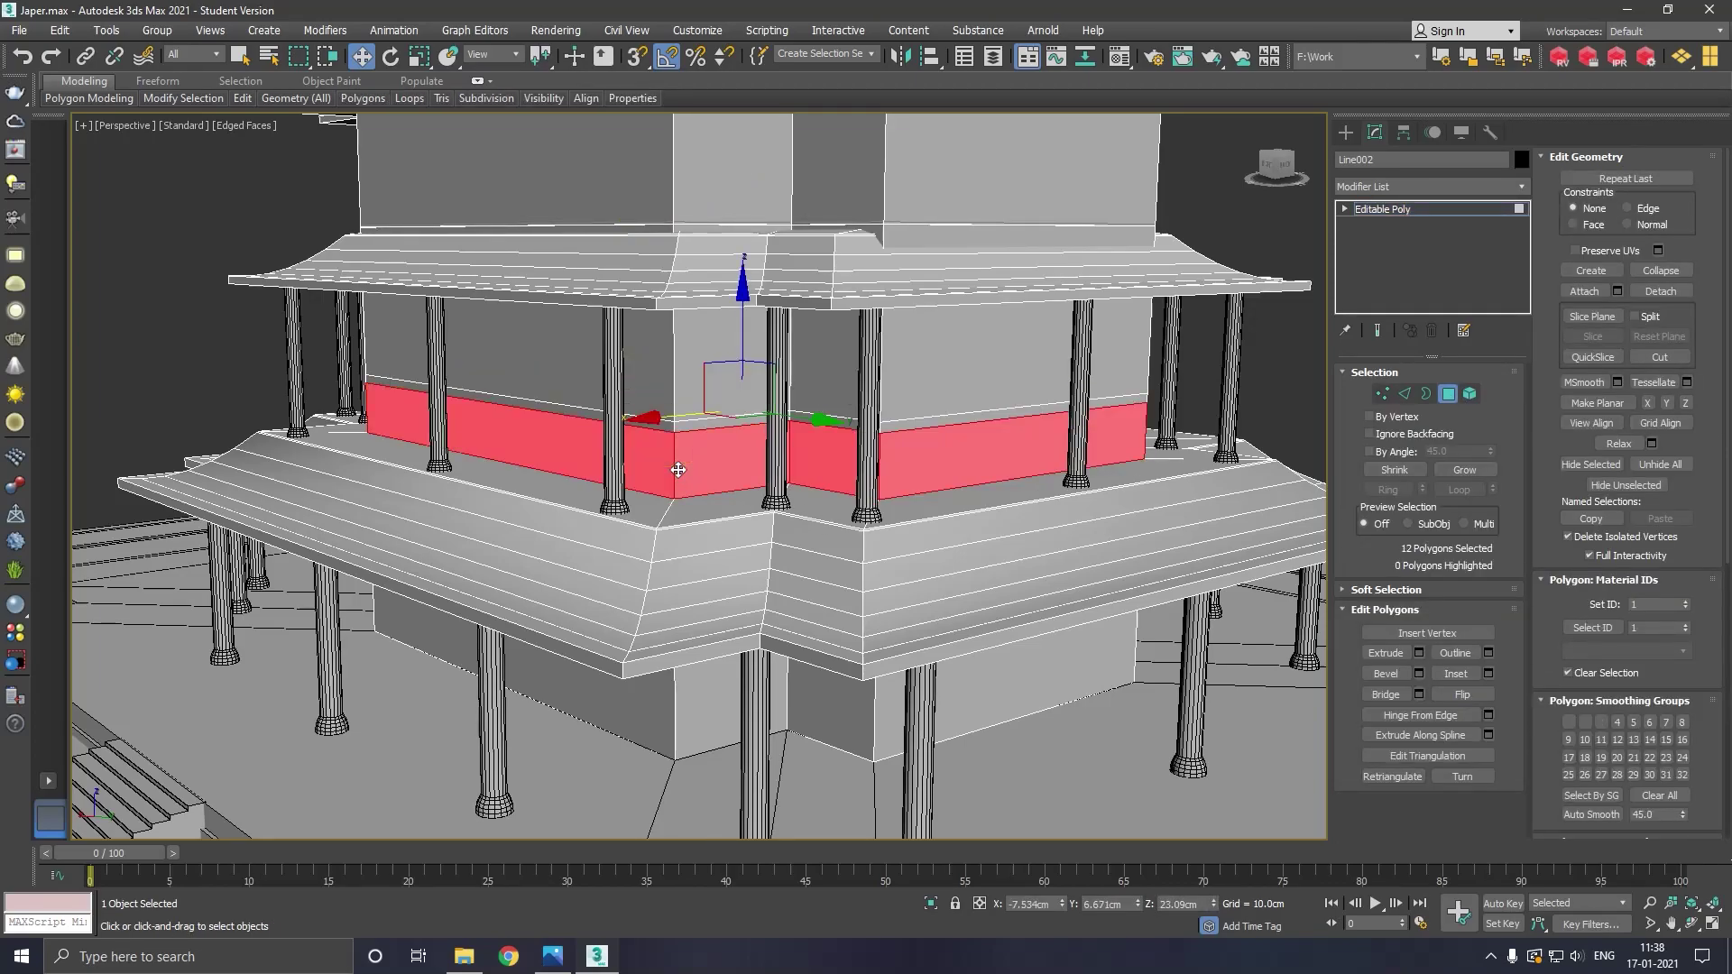
scroll(681, 451, "up", 2)
scroll(690, 439, "up", 2)
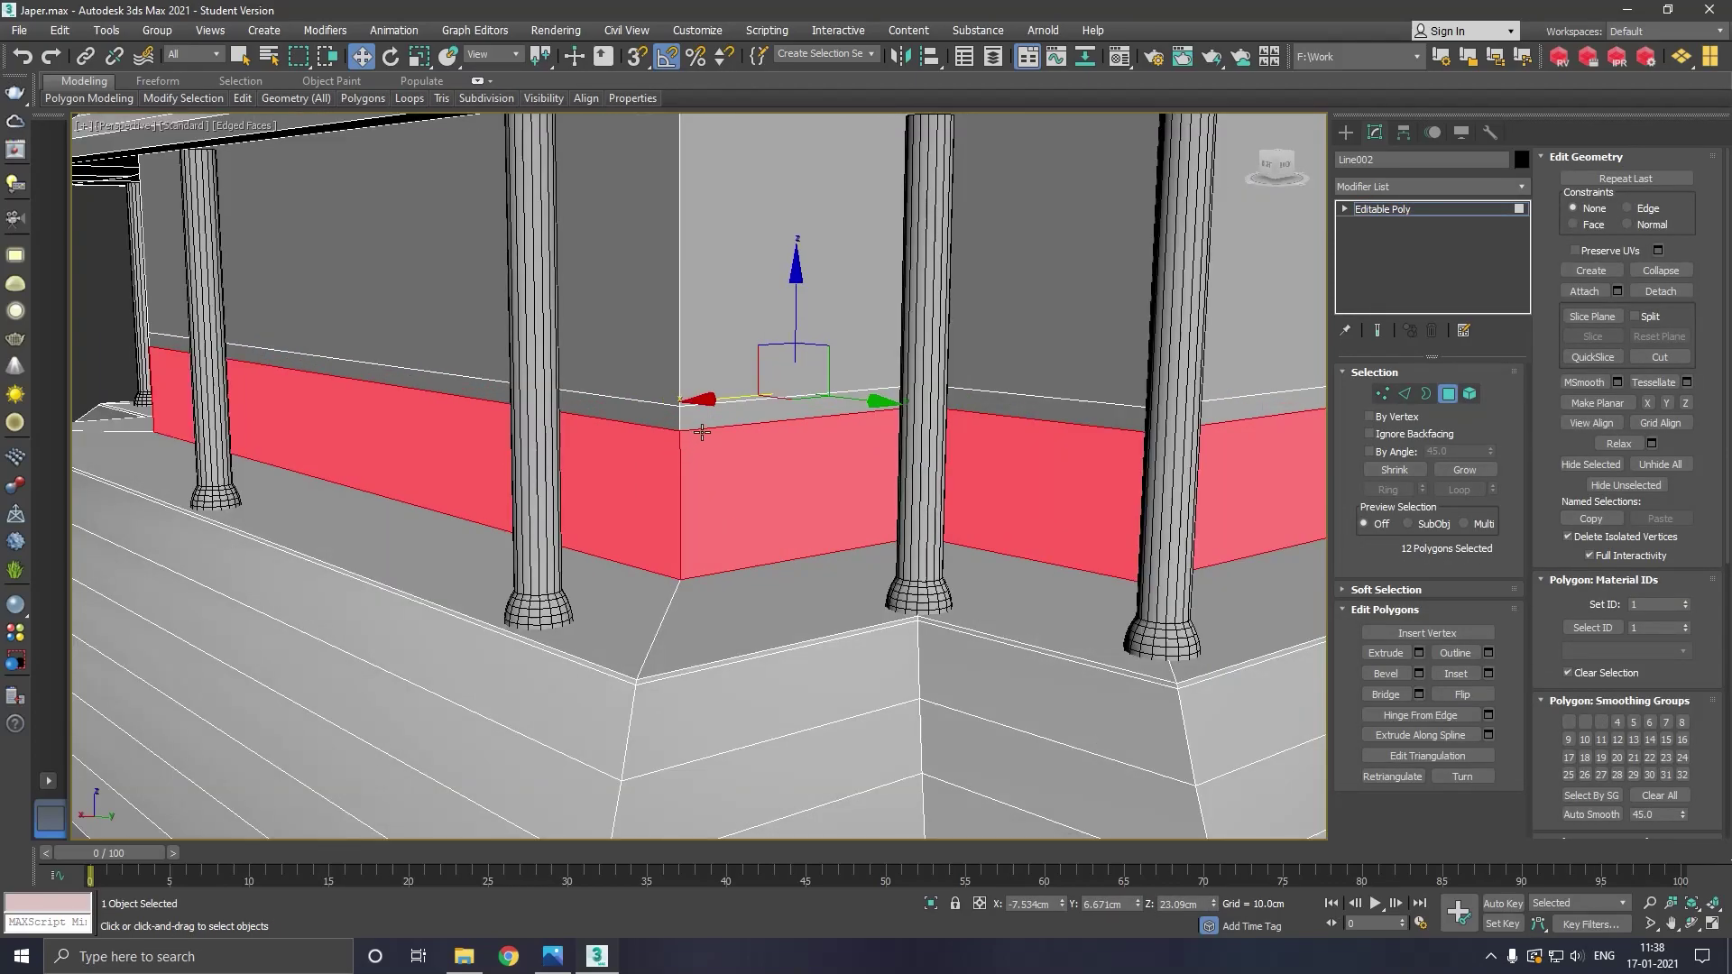
left_click(700, 418, "shift")
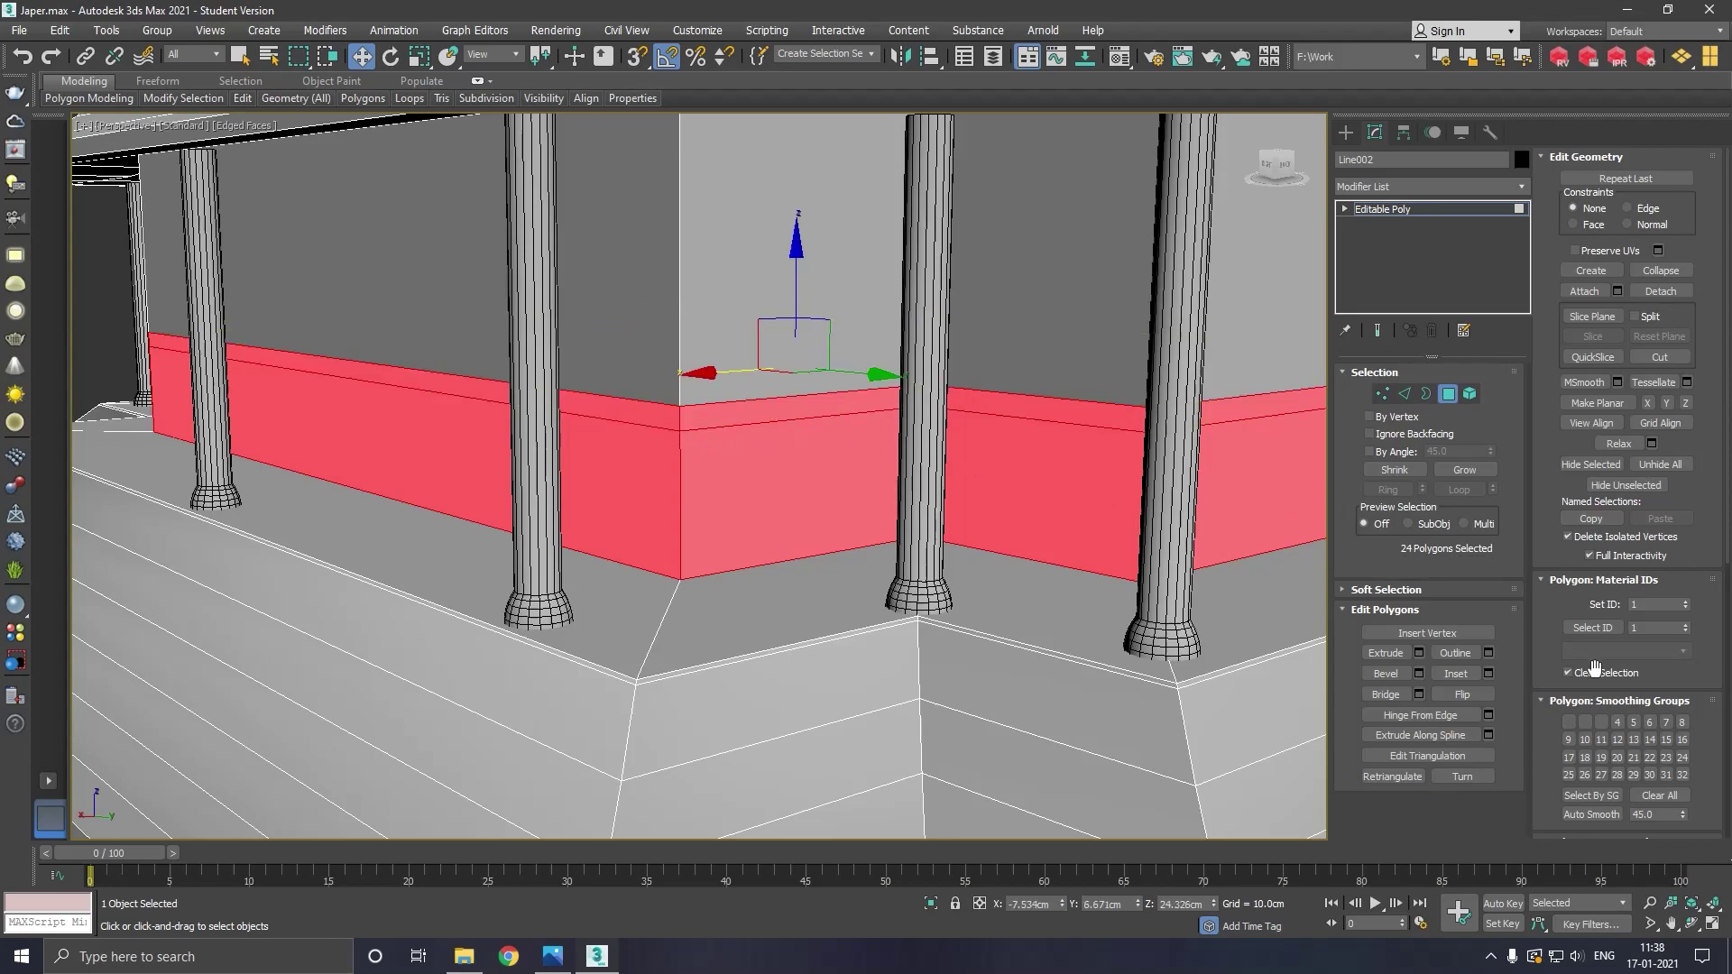
Extrude the selected upper wall band outward by 0.941 cm
left_click(1423, 652)
middle_click_drag(696, 516, 670, 580, "alt")
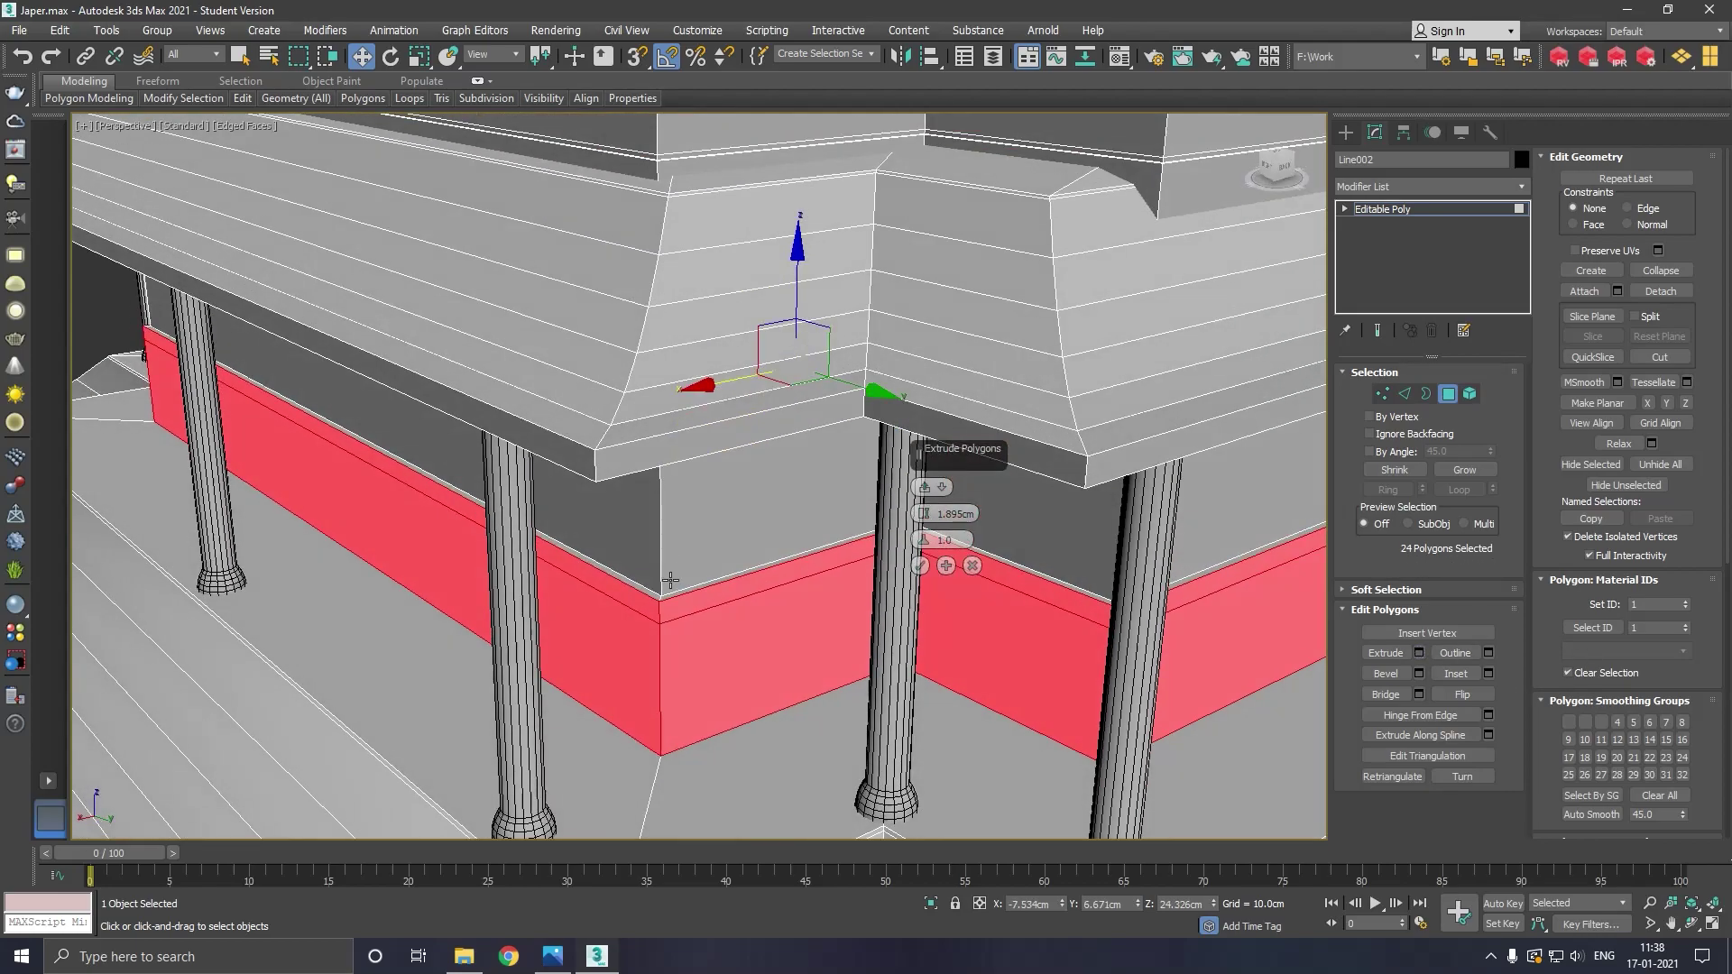
scroll(677, 607, "up", 2)
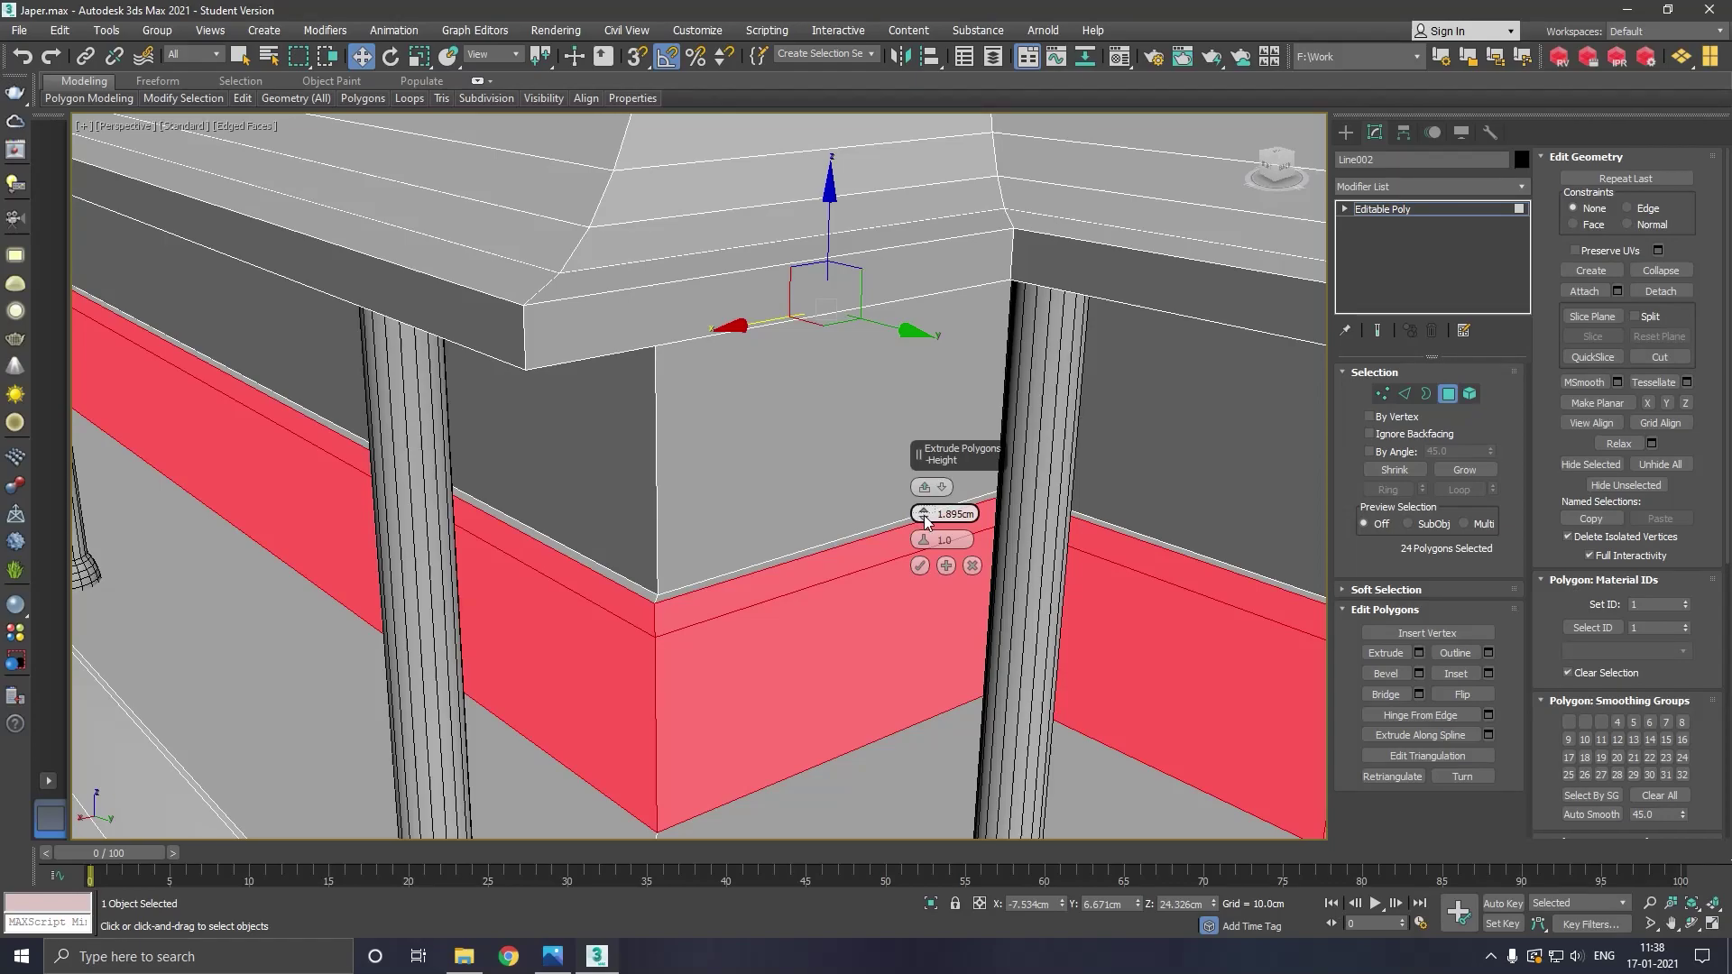
left_click_drag(926, 522, 929, 550)
left_click(920, 566)
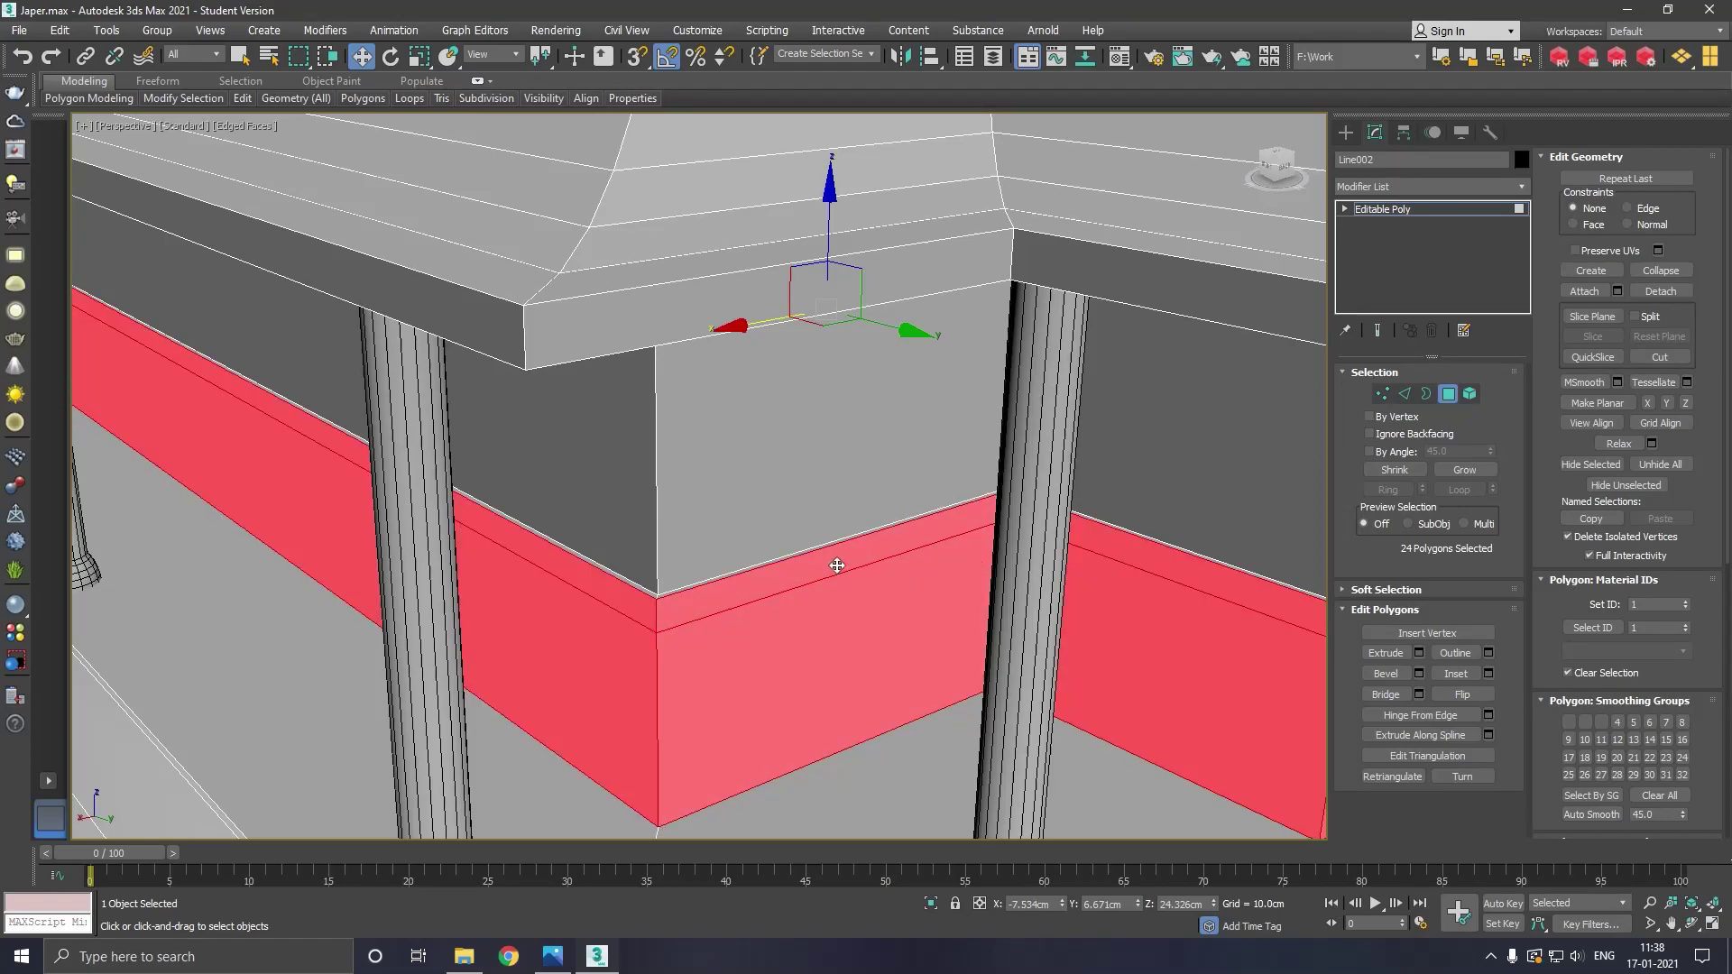
Extrude only the thin band again, bringing the ledge out to 1.895 cm
left_click(655, 610)
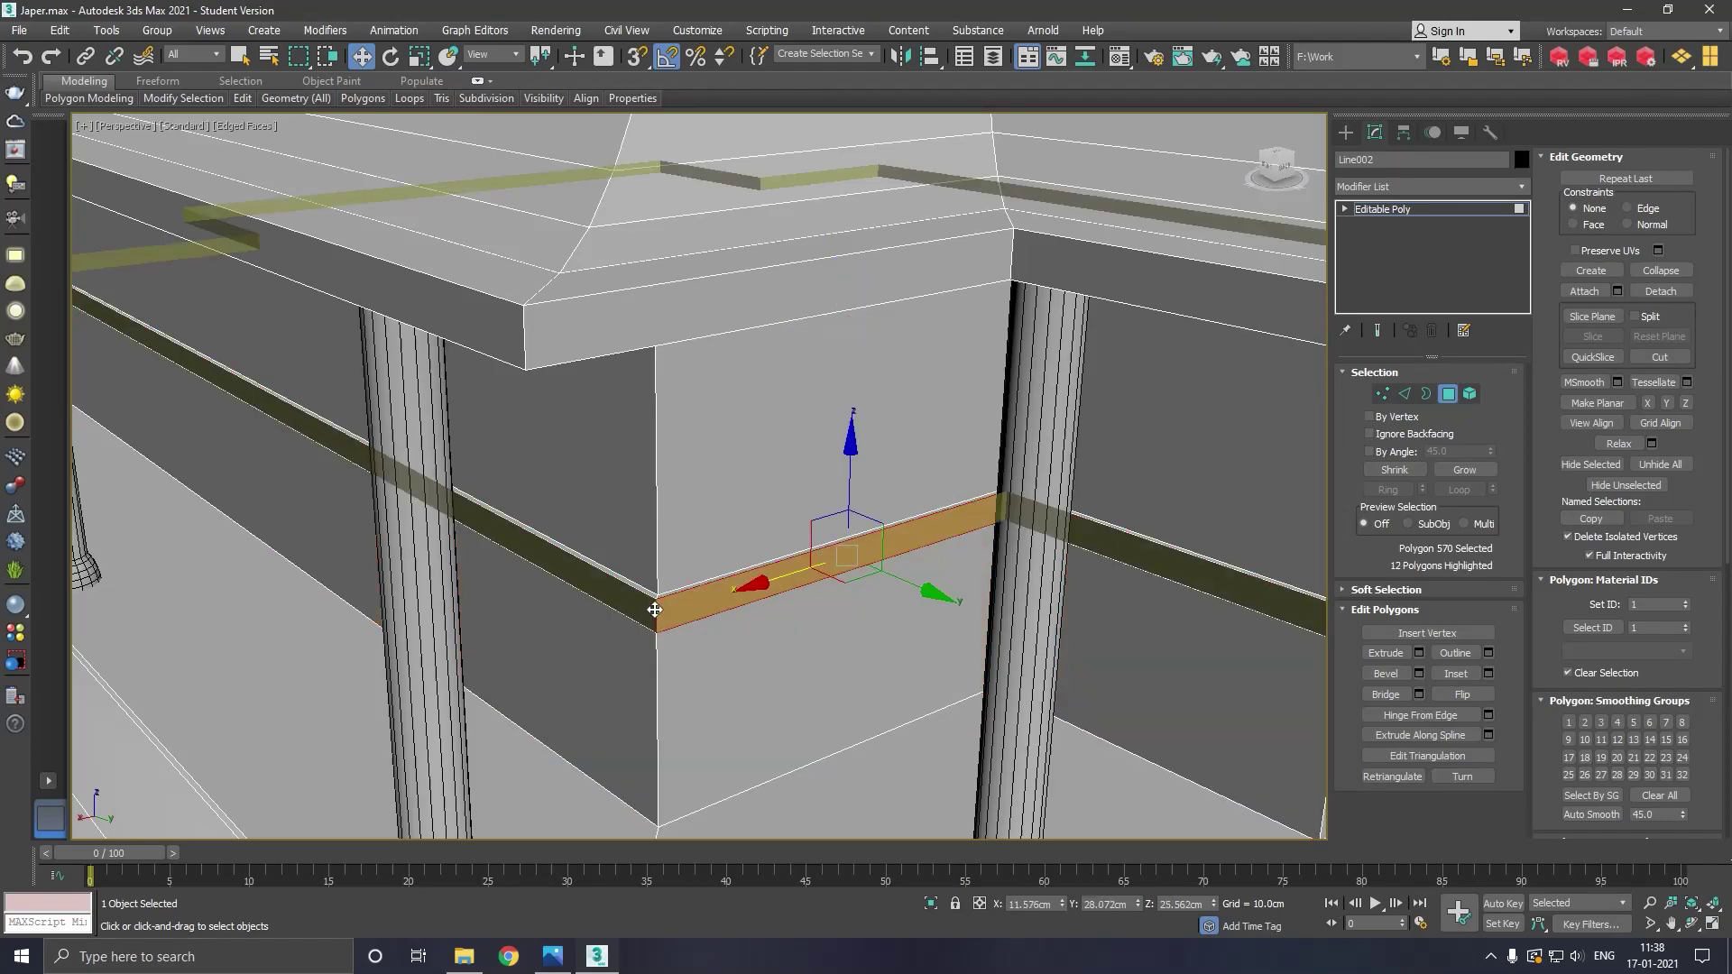
left_click(1418, 657)
left_click(925, 569)
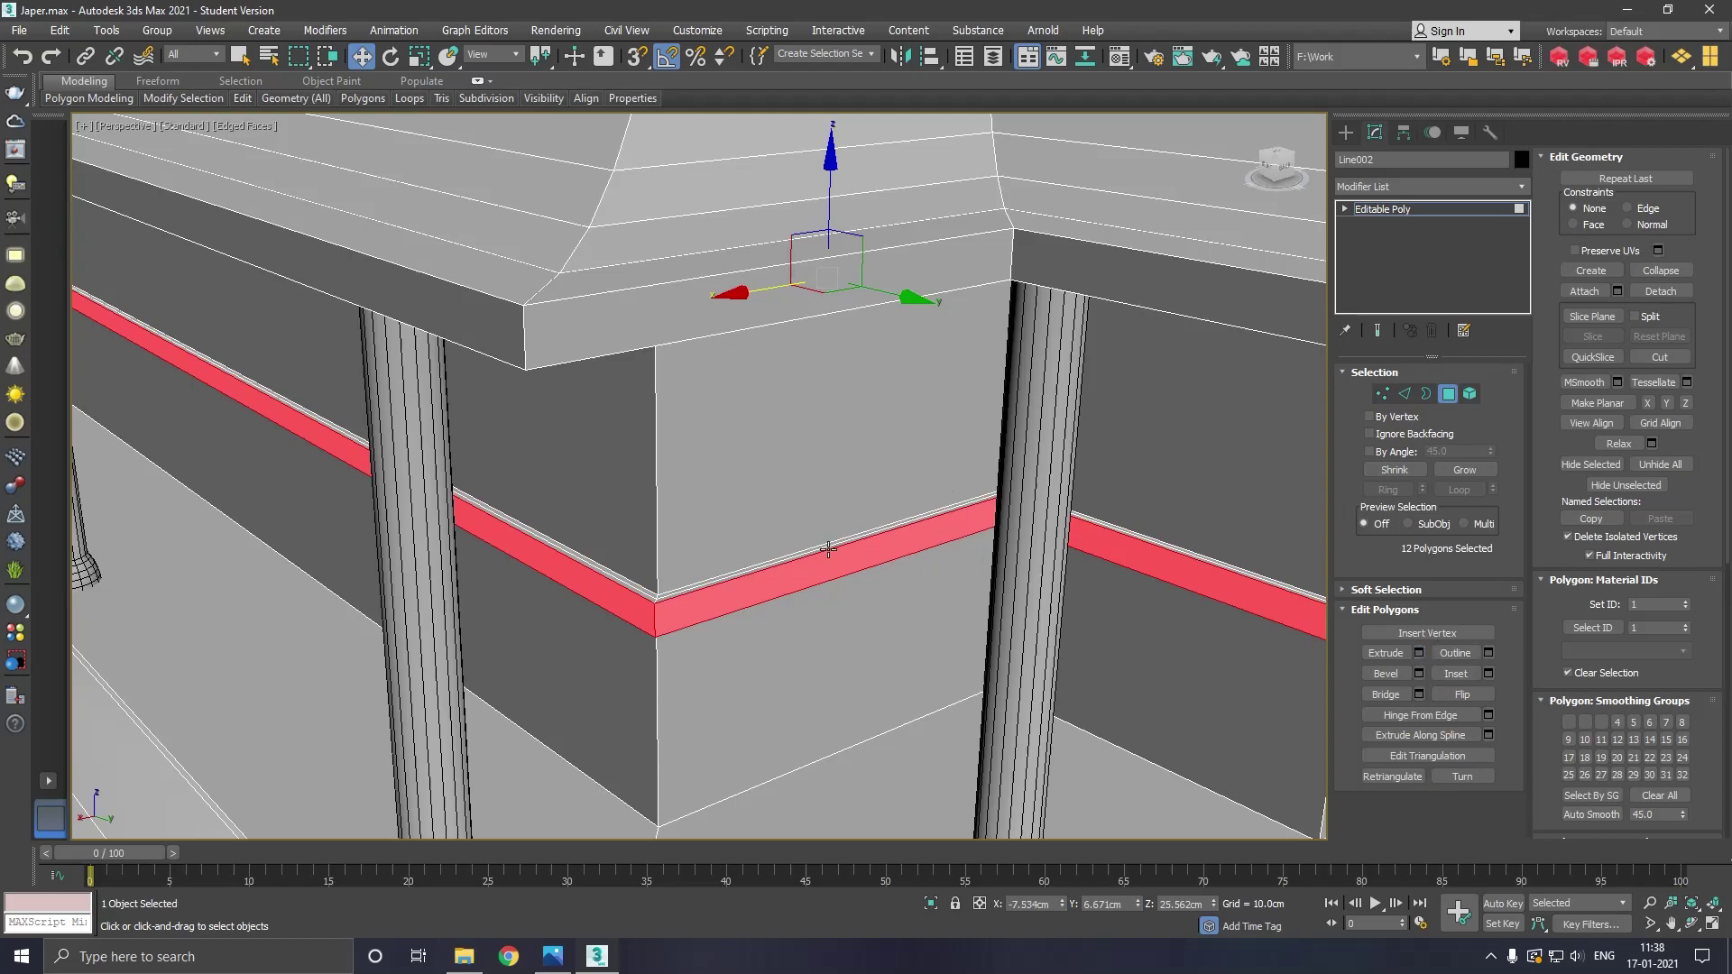
scroll(828, 548, "down", 6)
scroll(909, 507, "down", 2)
middle_click_drag(929, 538, 926, 495, "alt")
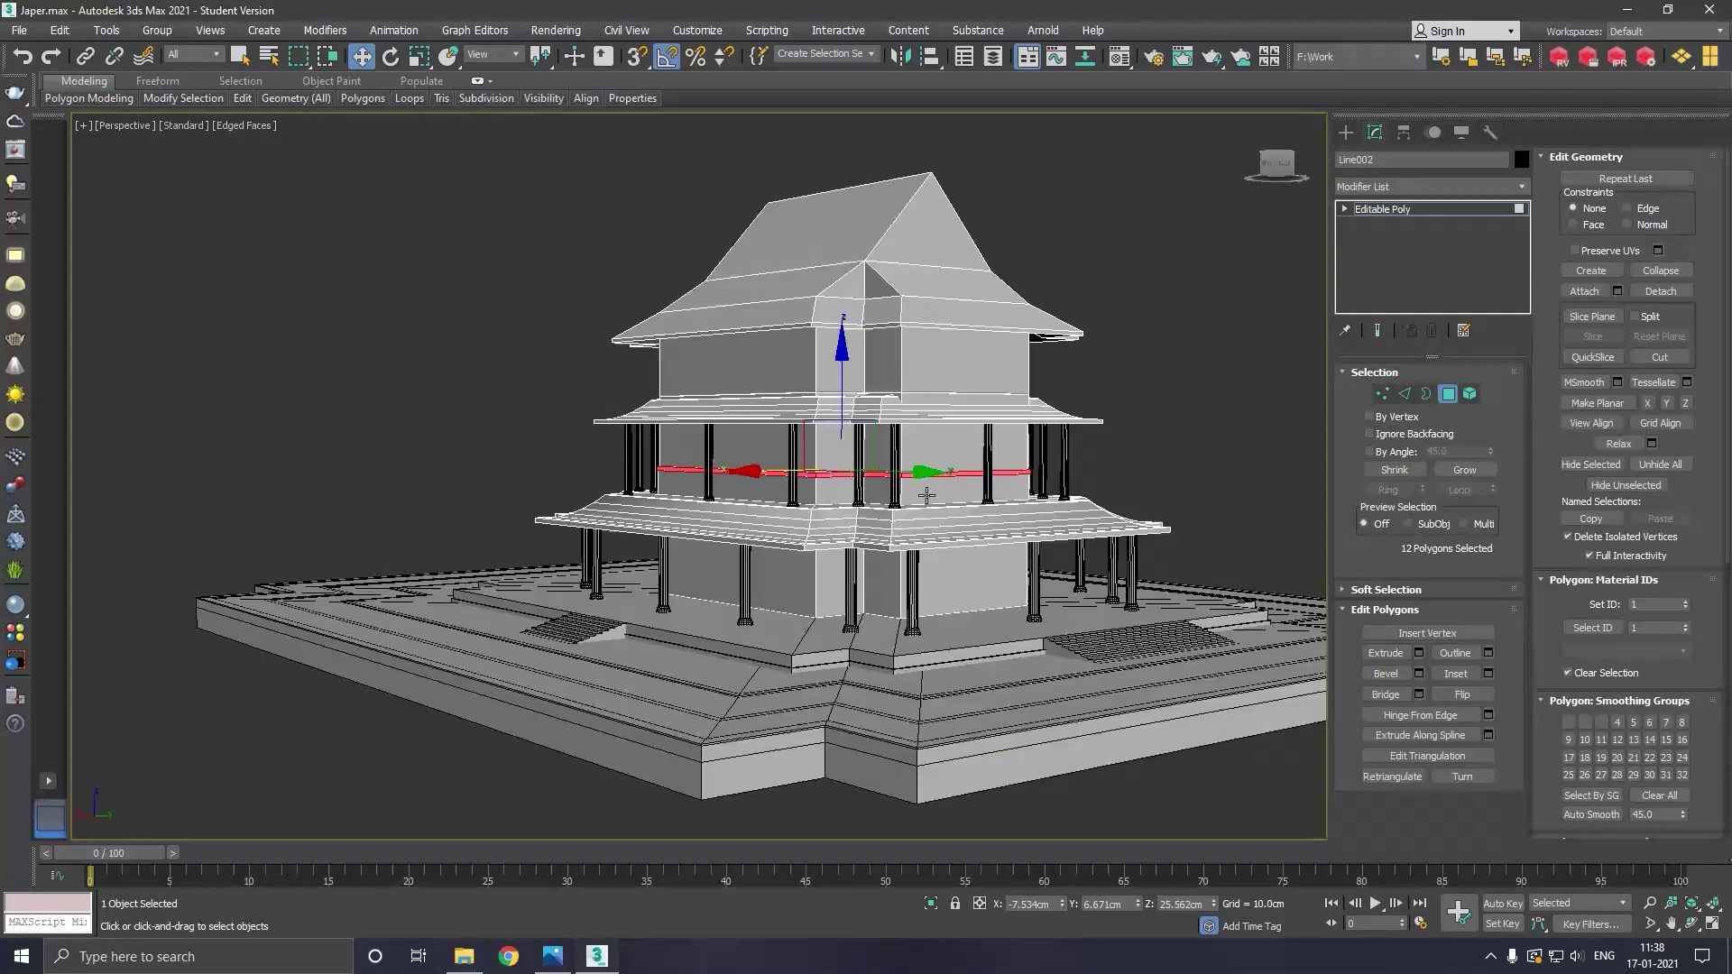
scroll(861, 619, "up", 4)
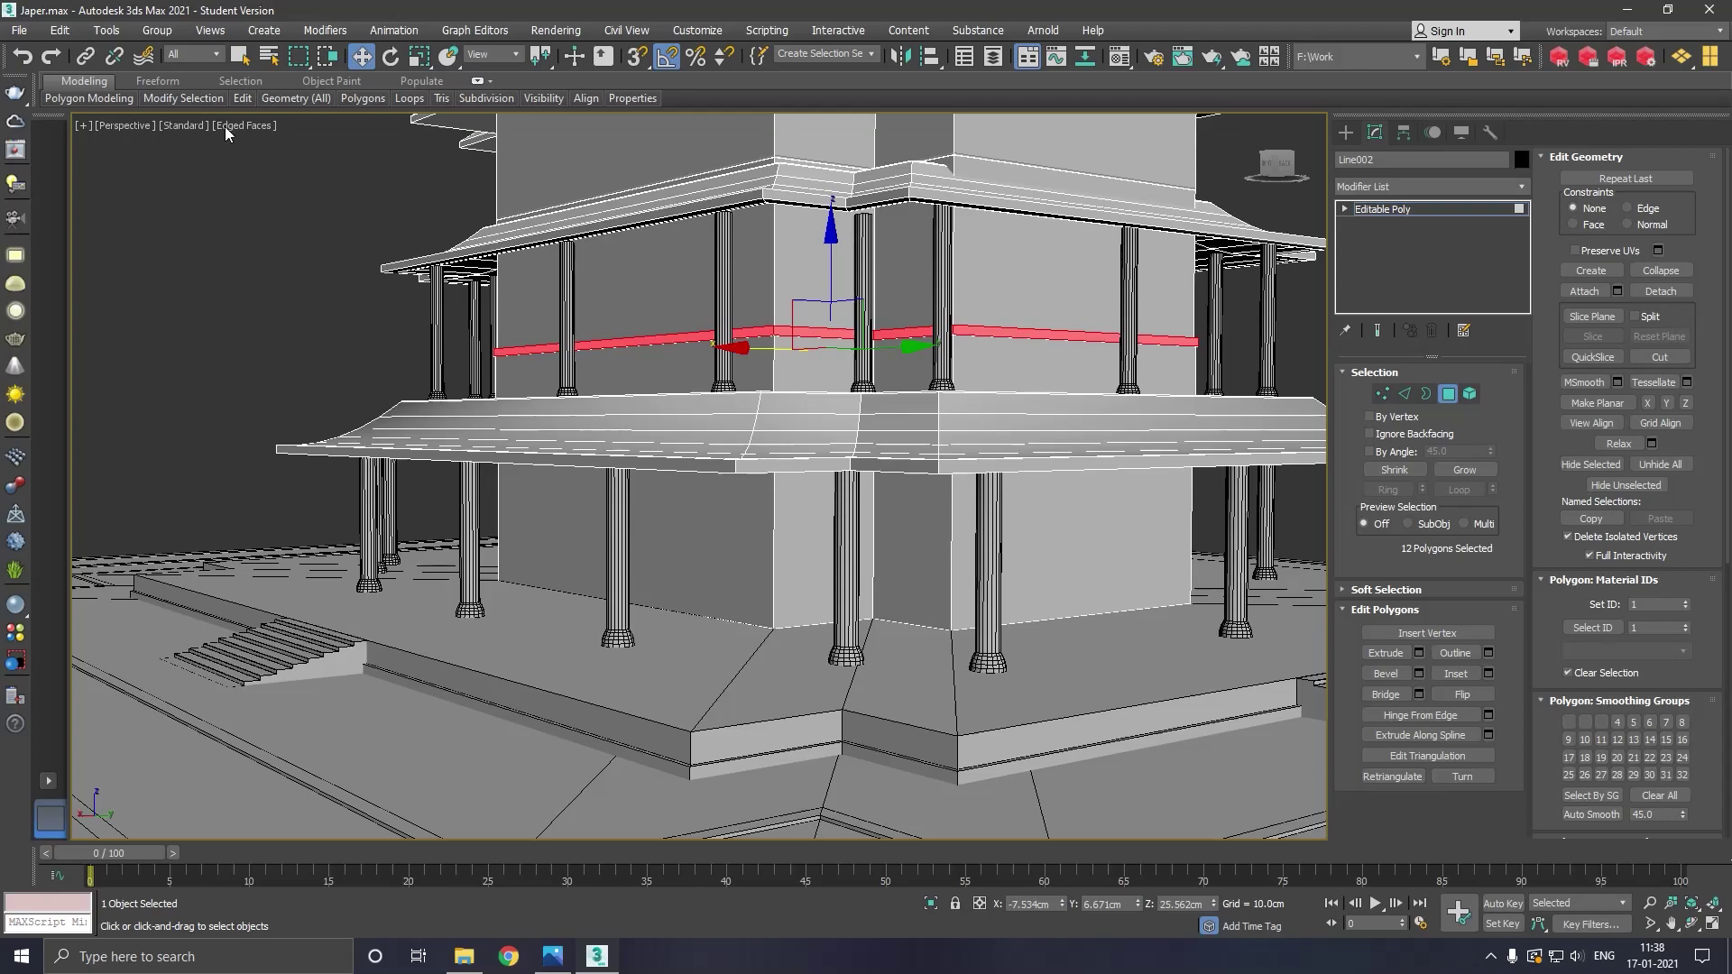
Insert an edge loop on the lower wall and select the thin polygon band beneath the first roof
left_click(388, 152)
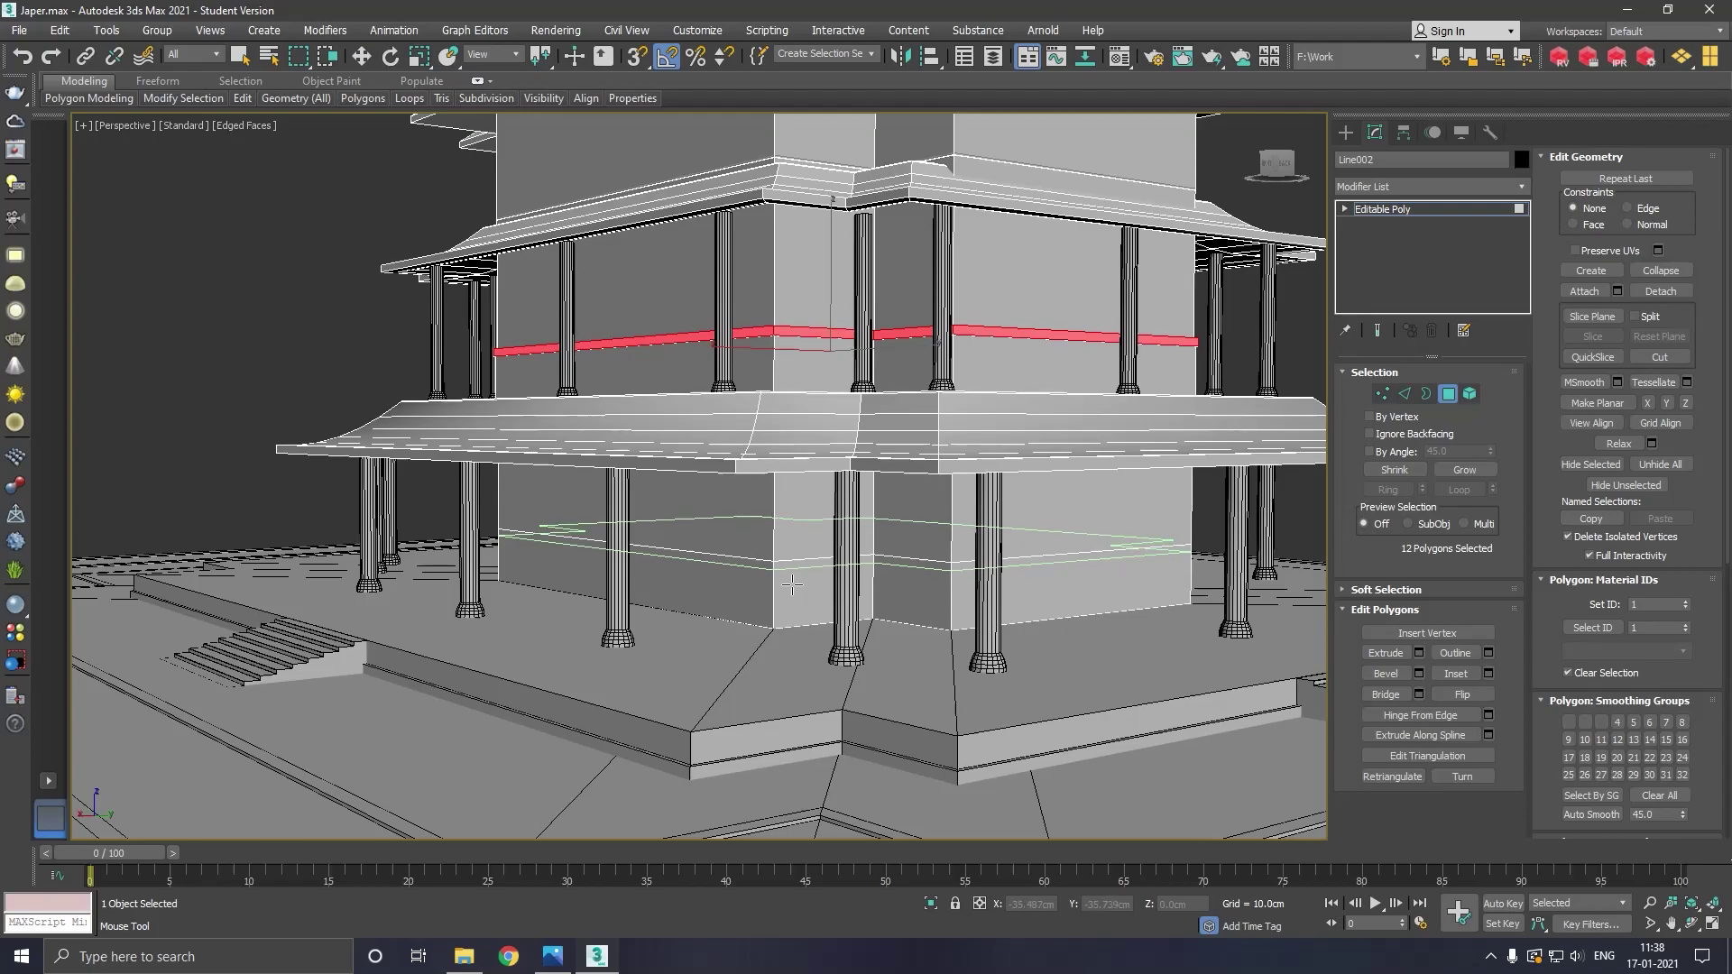
left_click(793, 584)
key("w")
left_click(778, 595, "shift")
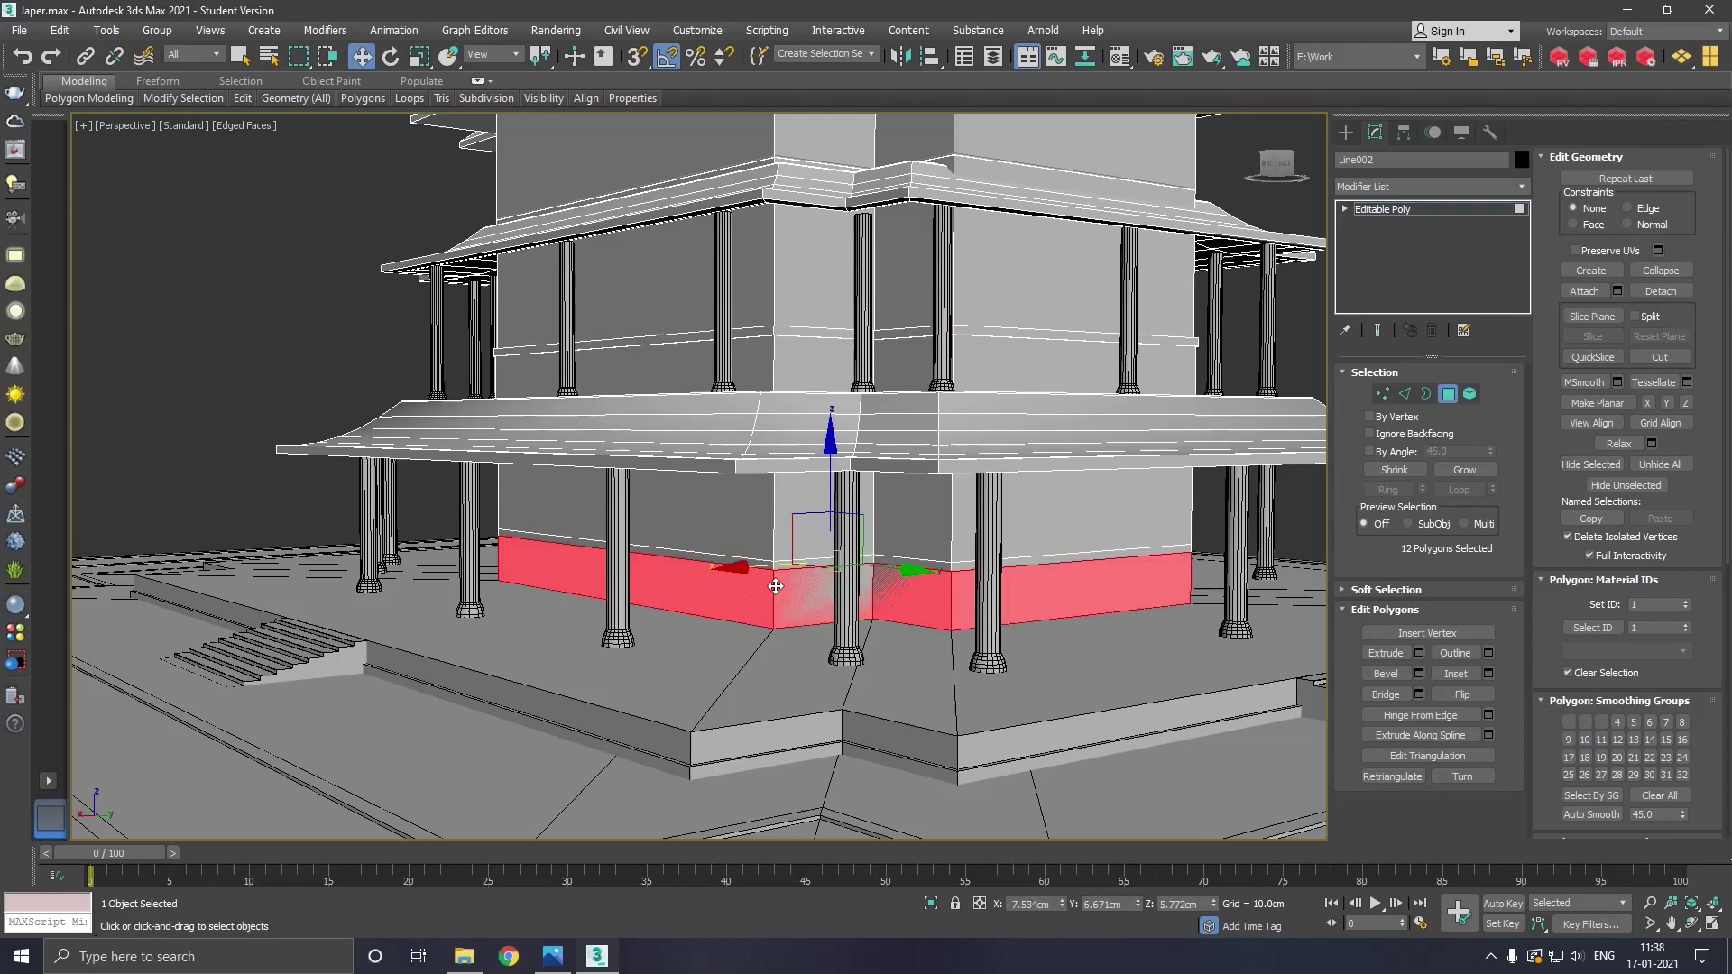
left_click(807, 574, "ctrl")
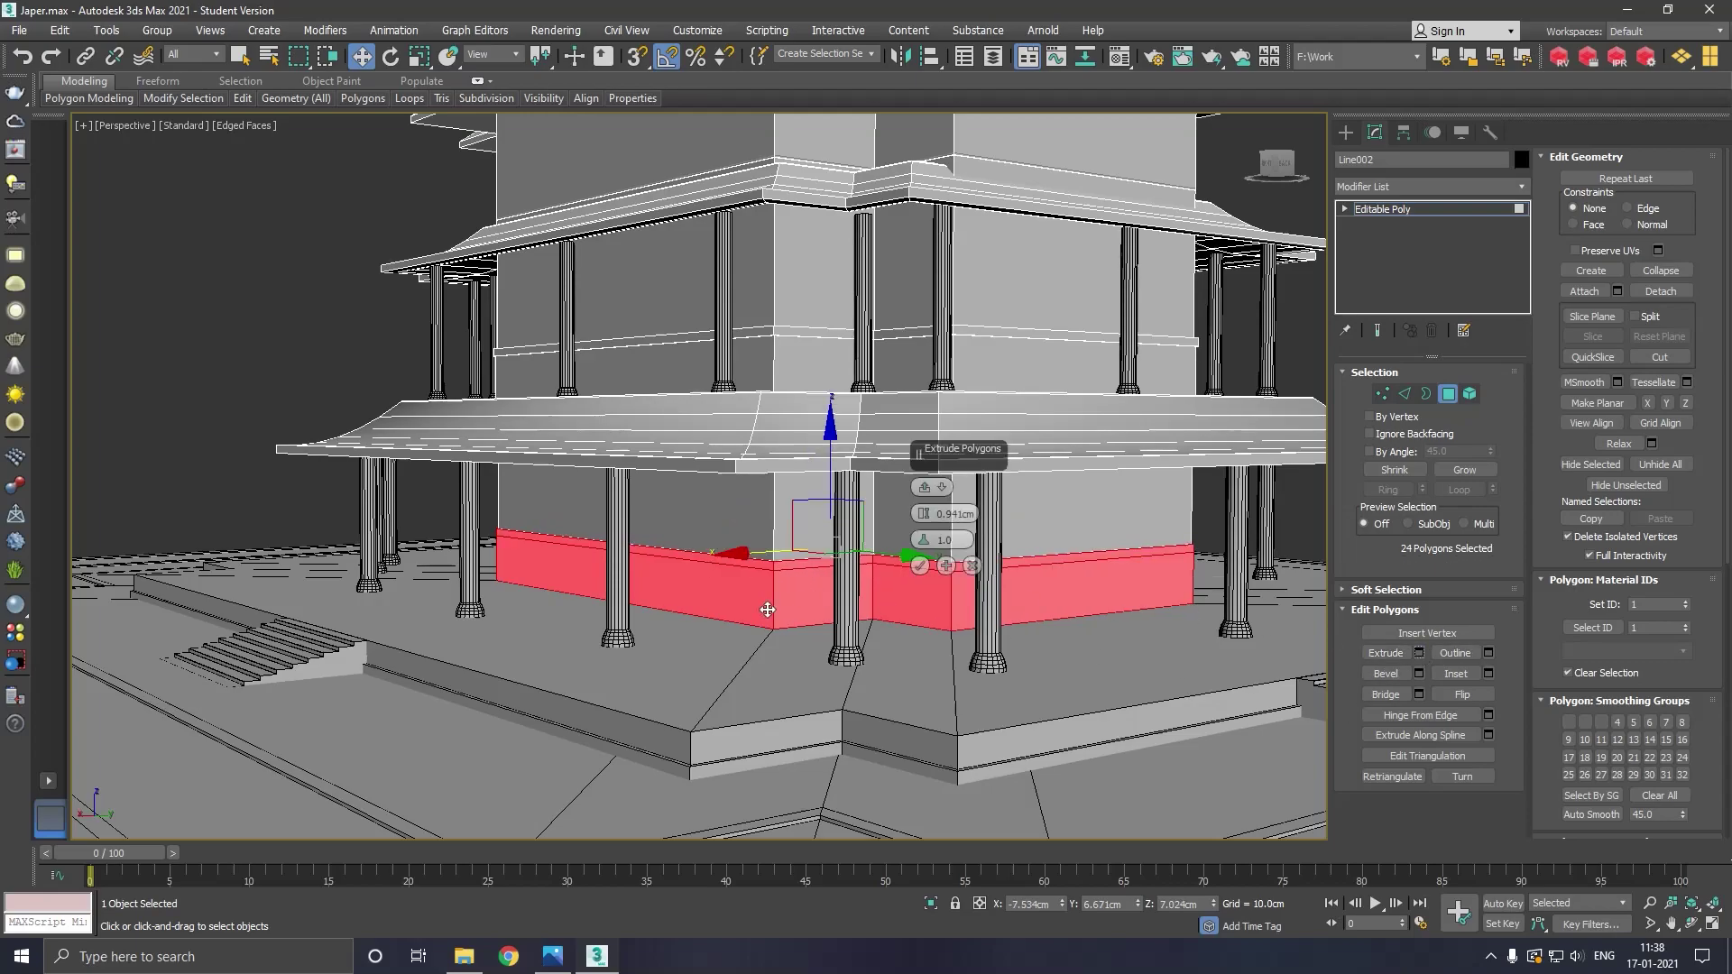
scroll(773, 577, "up", 5)
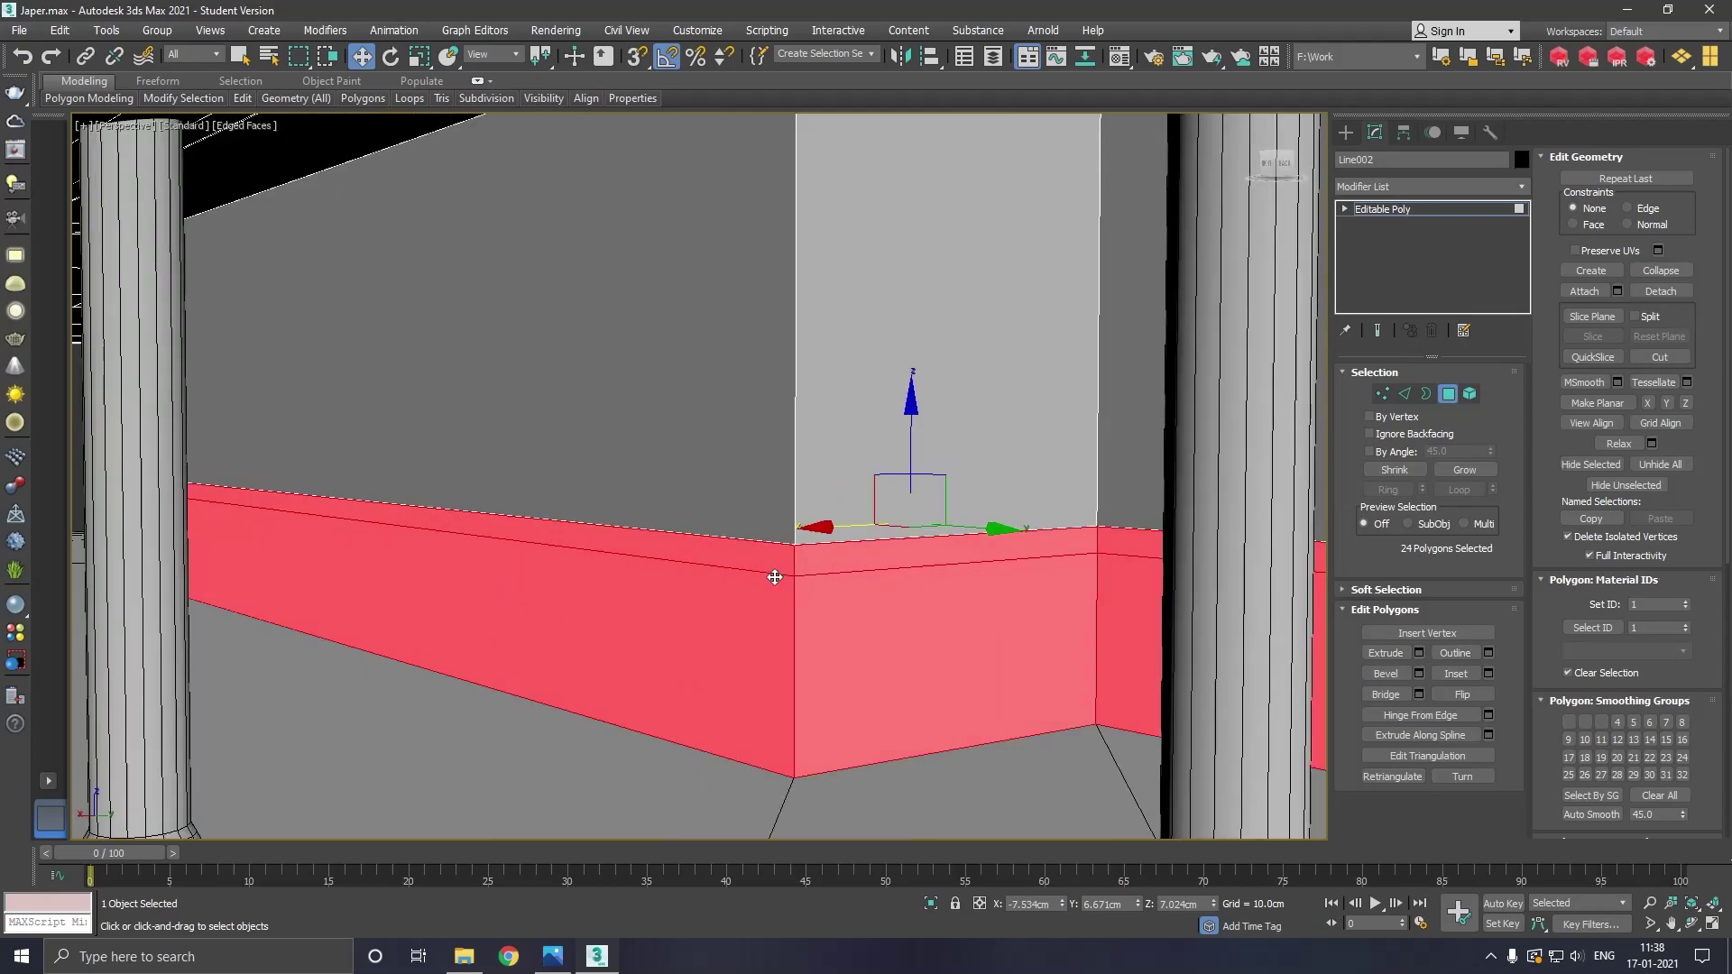
key("ctrl+z")
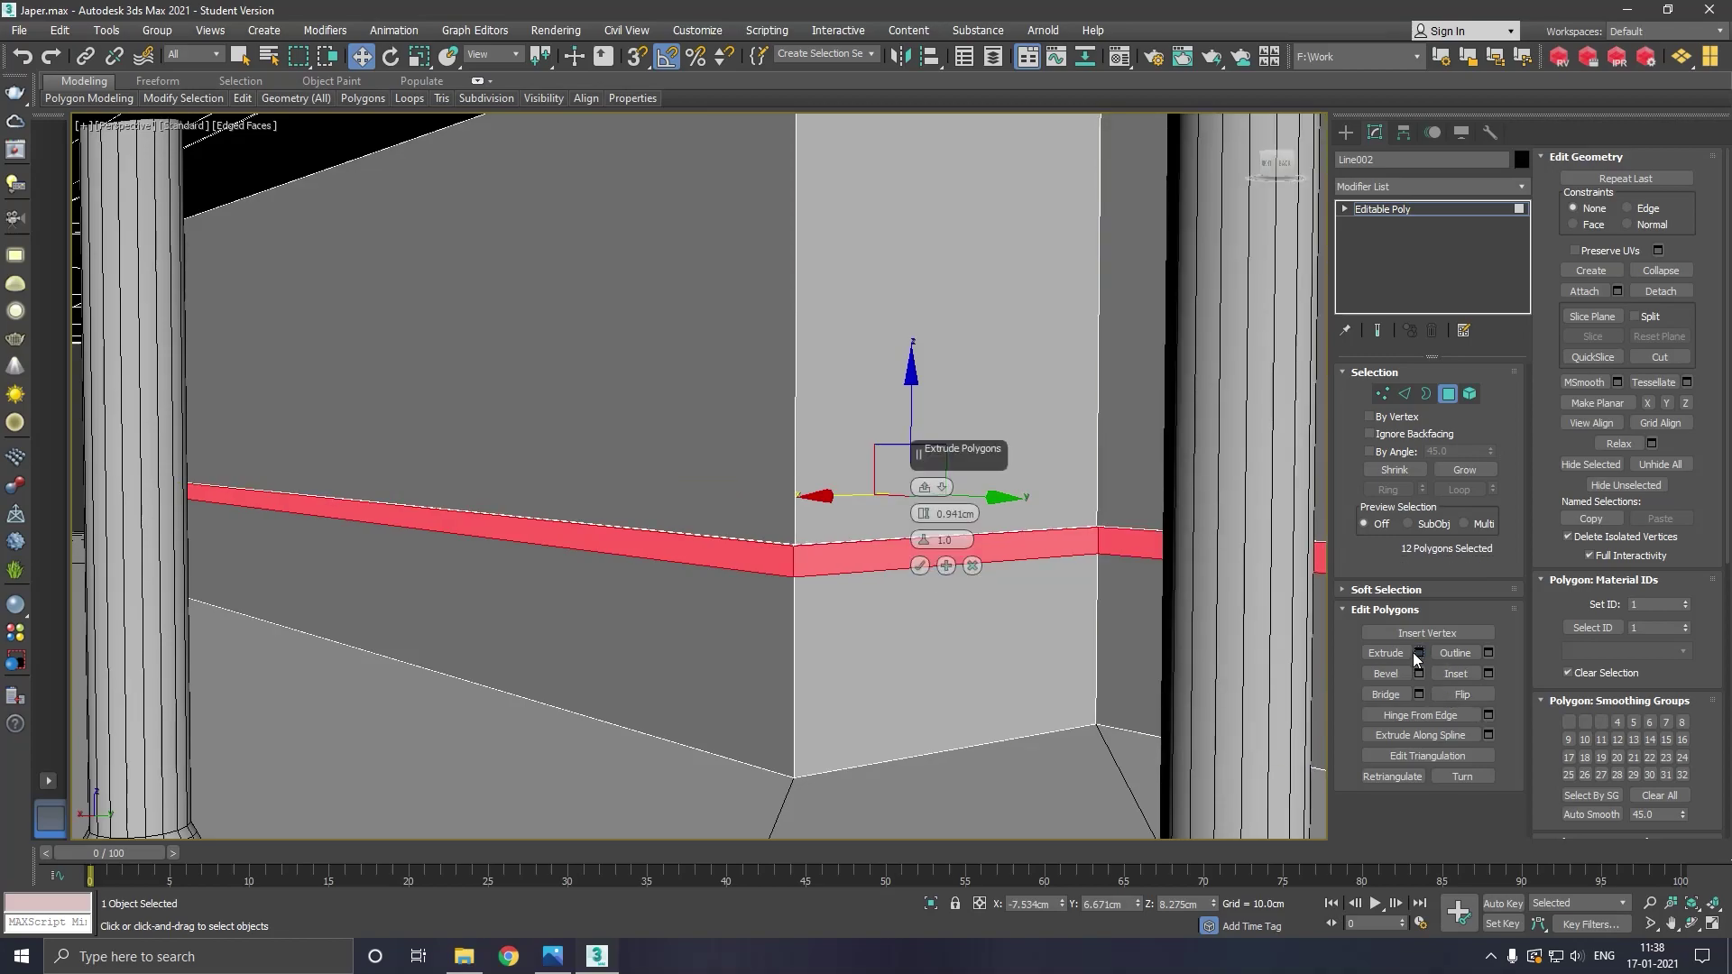
Inspect the lower wall band, then deselect all polygons
scroll(927, 570, "down", 3)
scroll(927, 570, "down", 3)
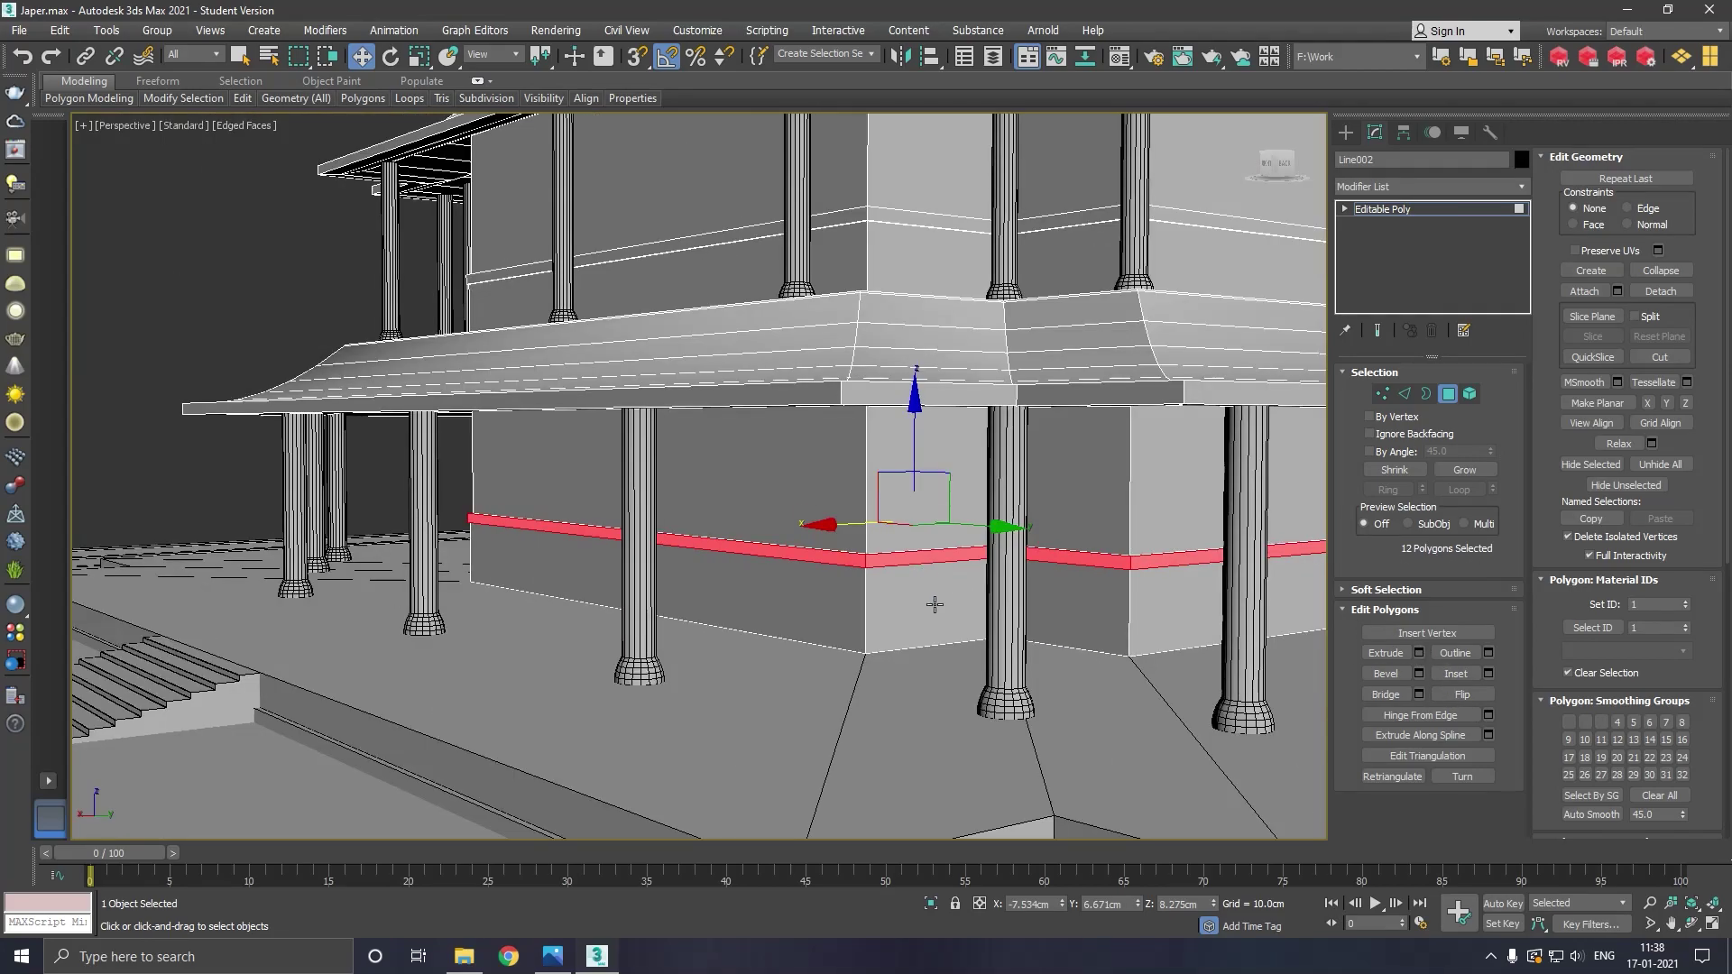
scroll(932, 607, "up", 2)
scroll(887, 681, "down", 3)
scroll(834, 681, "up", 1)
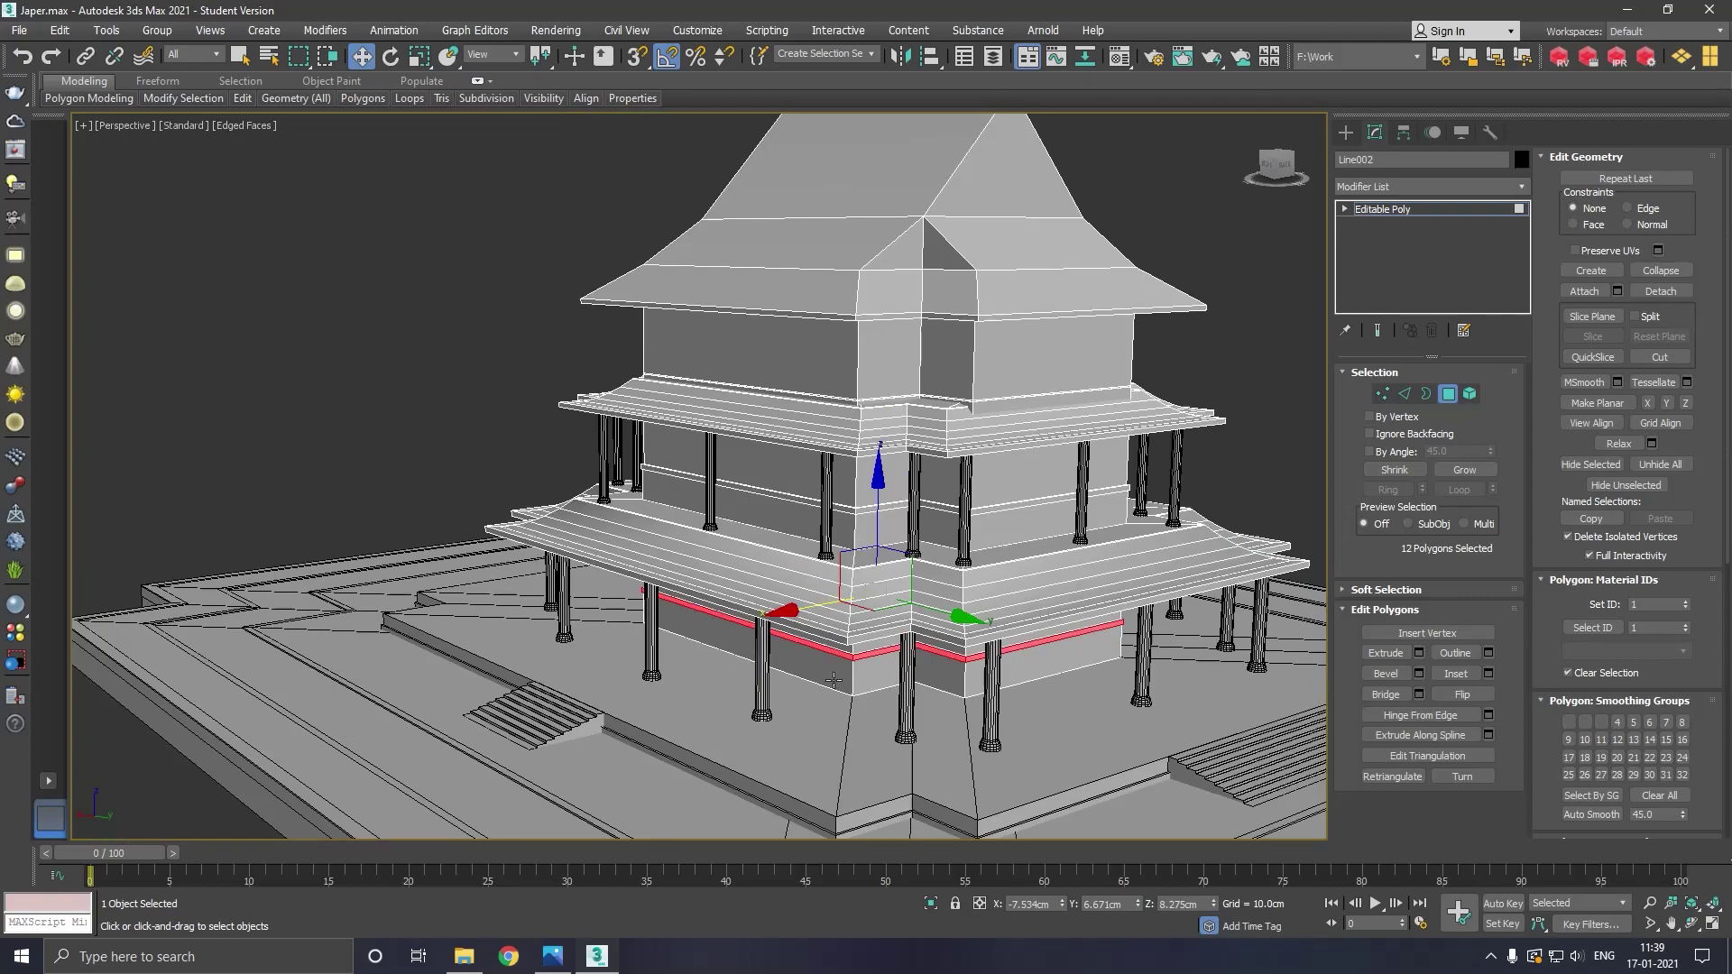
left_click(1217, 386)
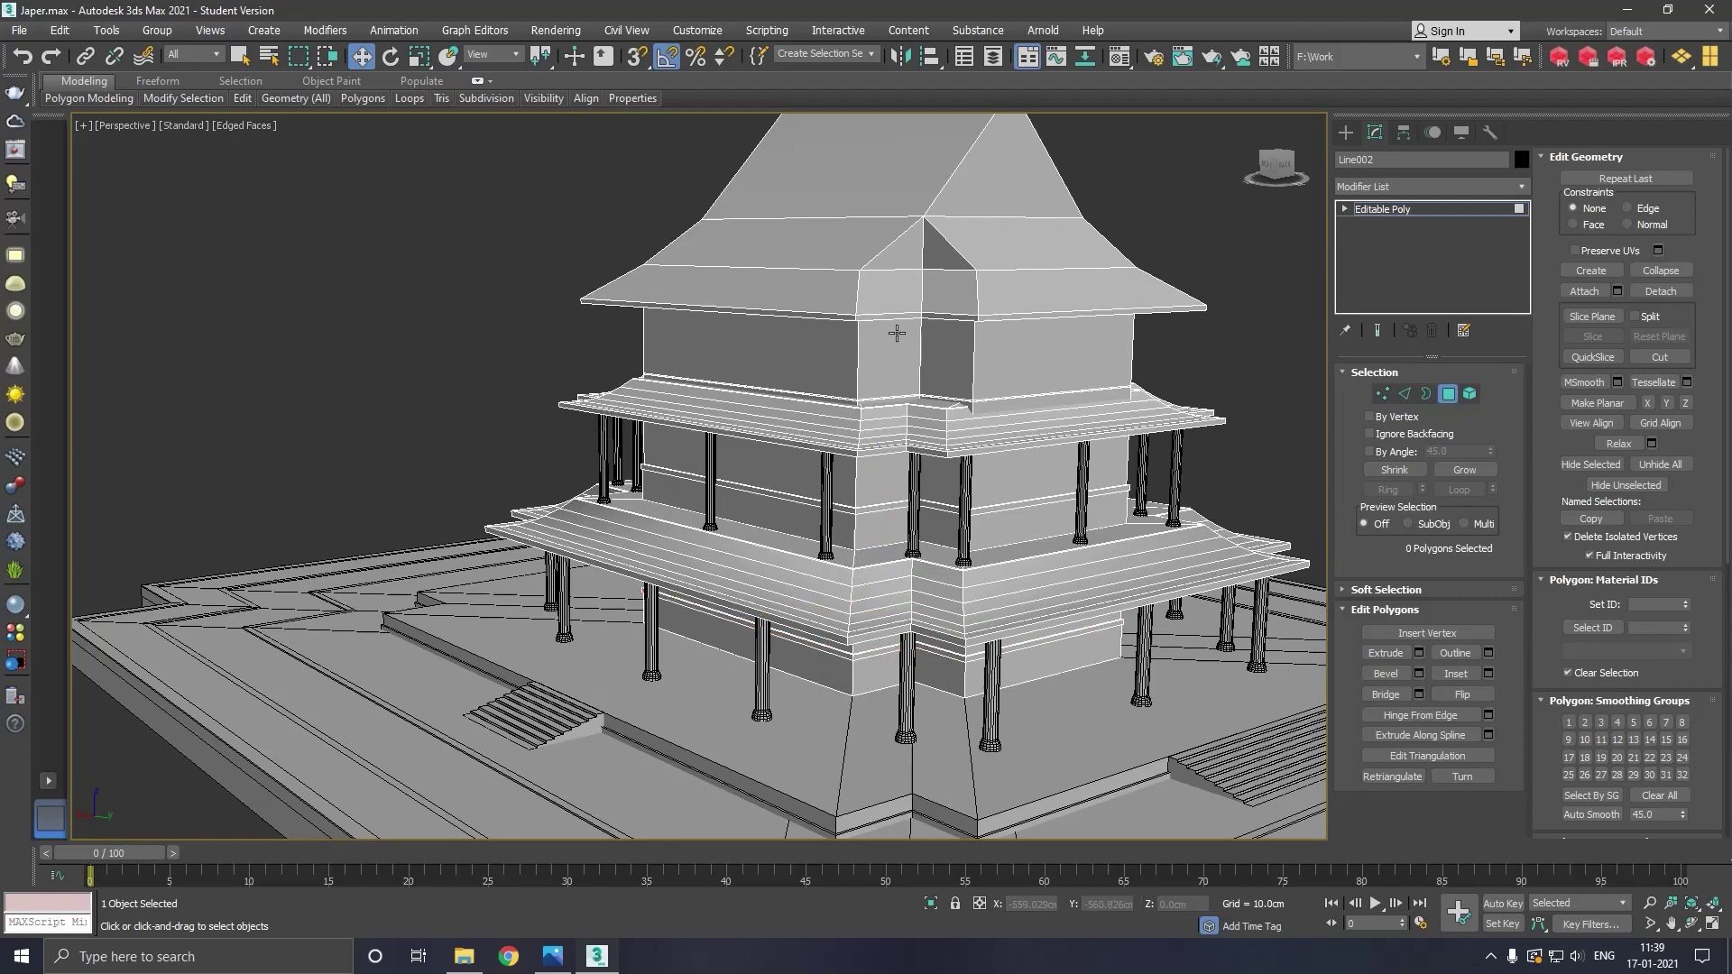
Select the upper storey's 65-polygon walls-and-roof element at Element level
scroll(897, 333, "up", 2)
scroll(854, 364, "up", 2)
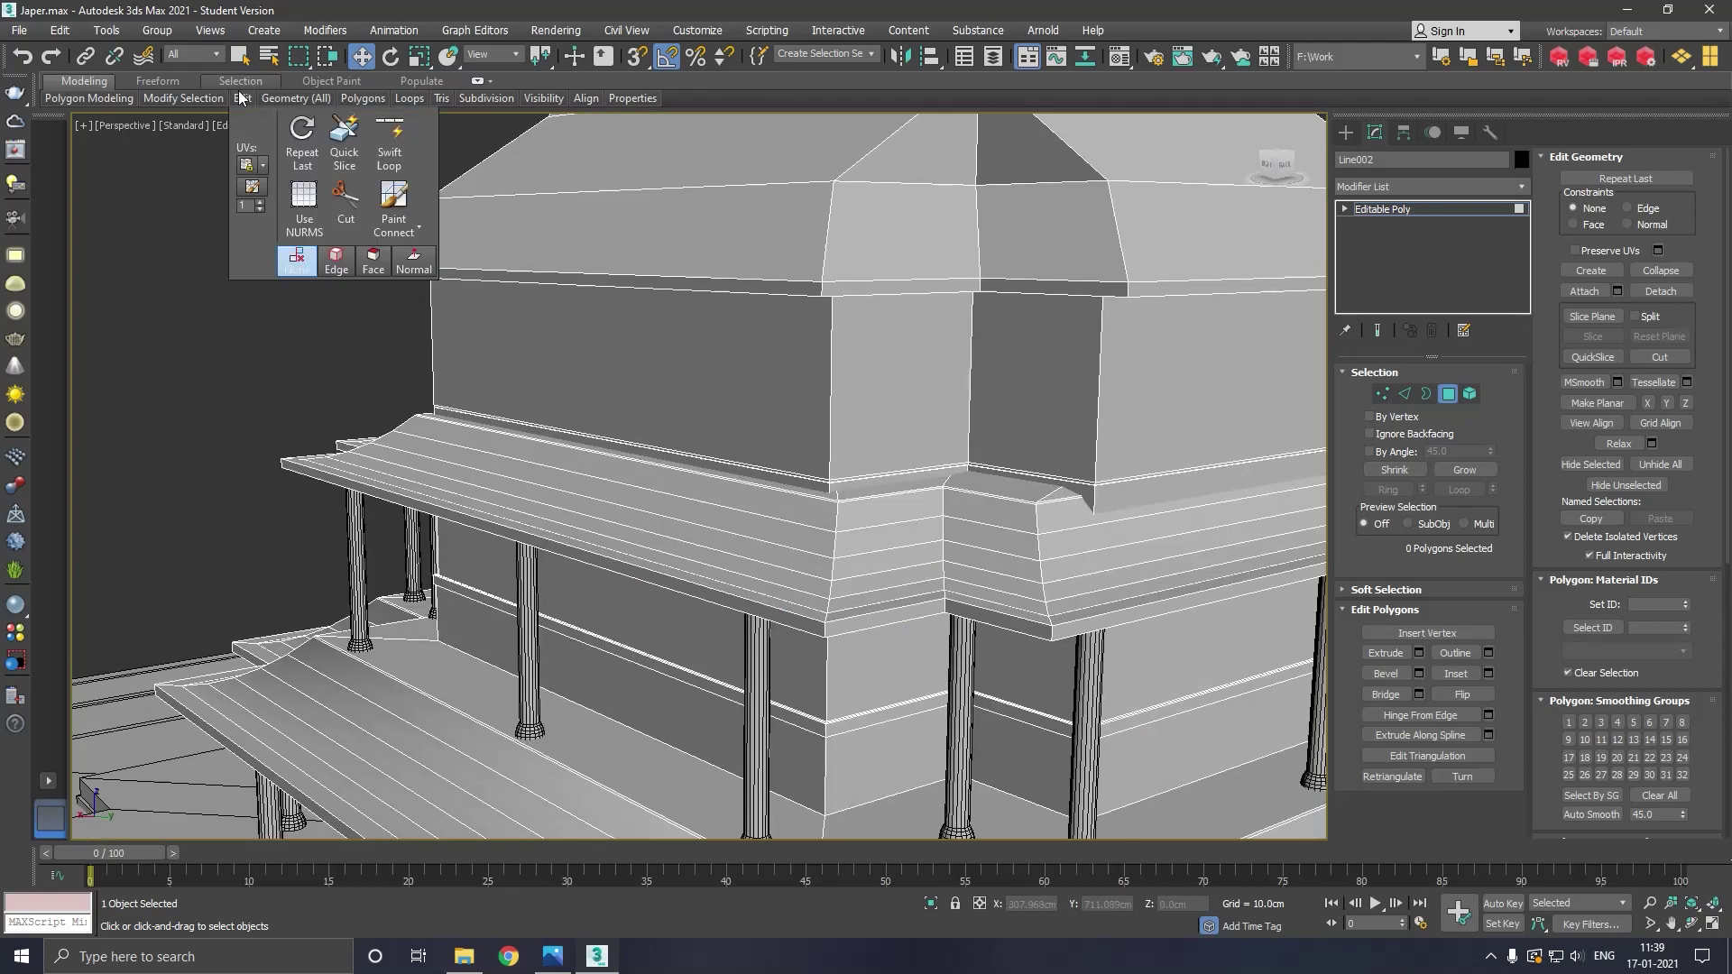
left_click(389, 140)
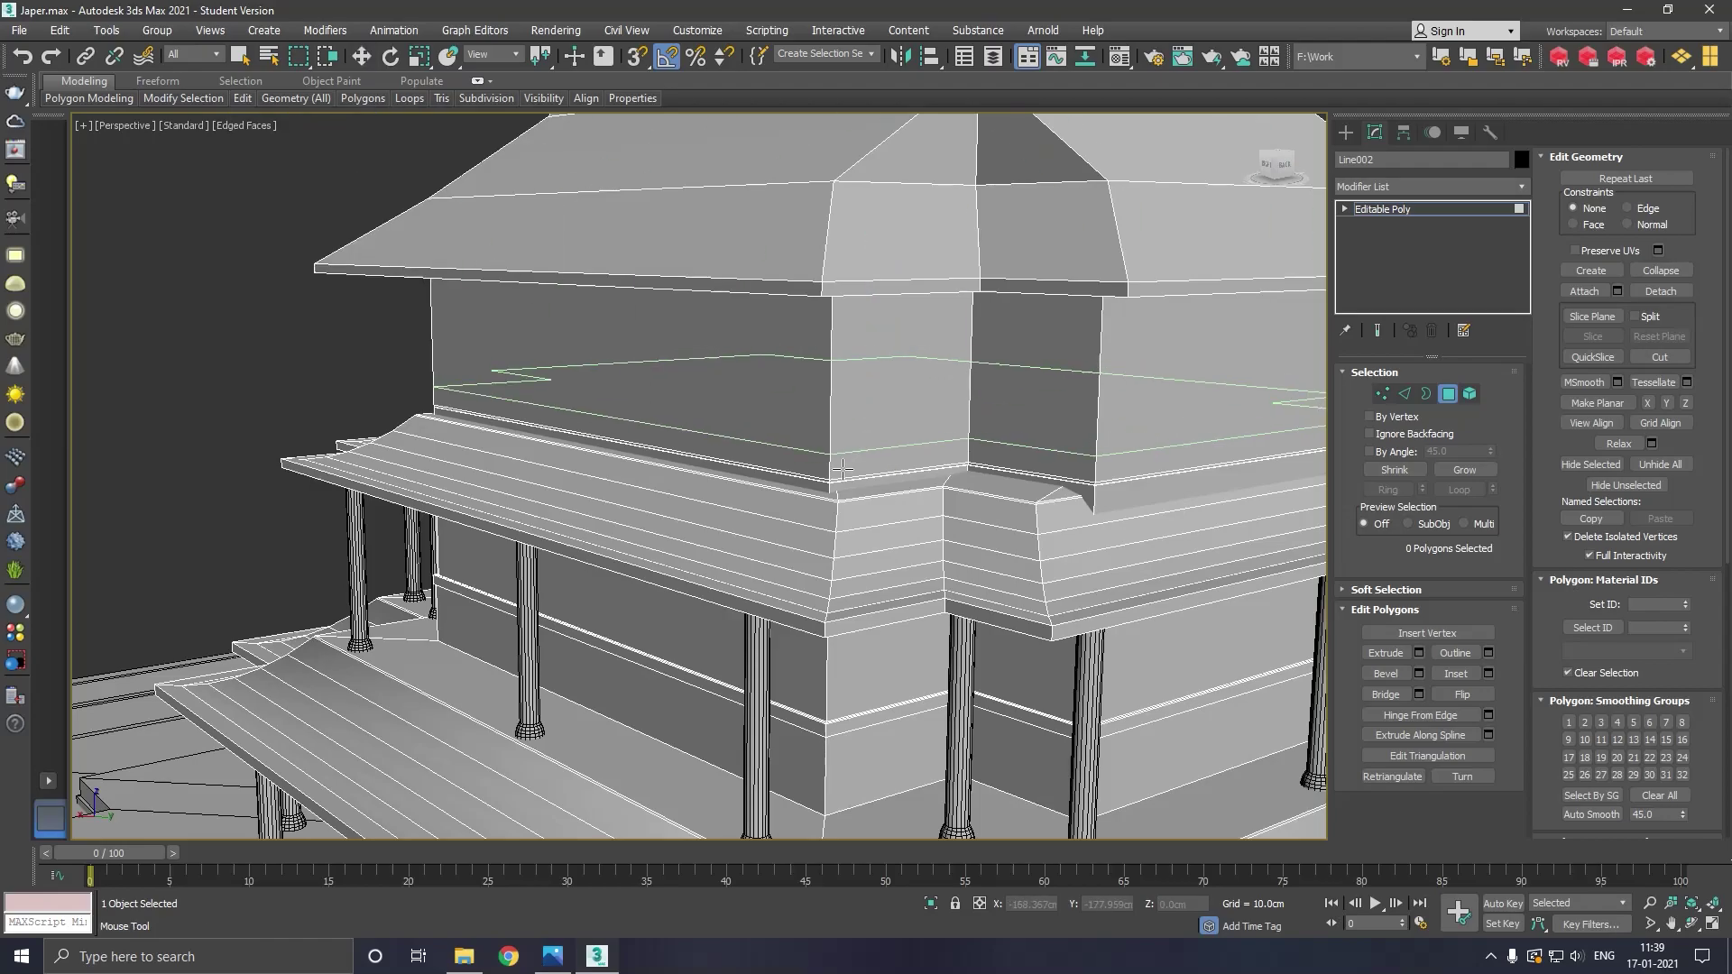
key("w")
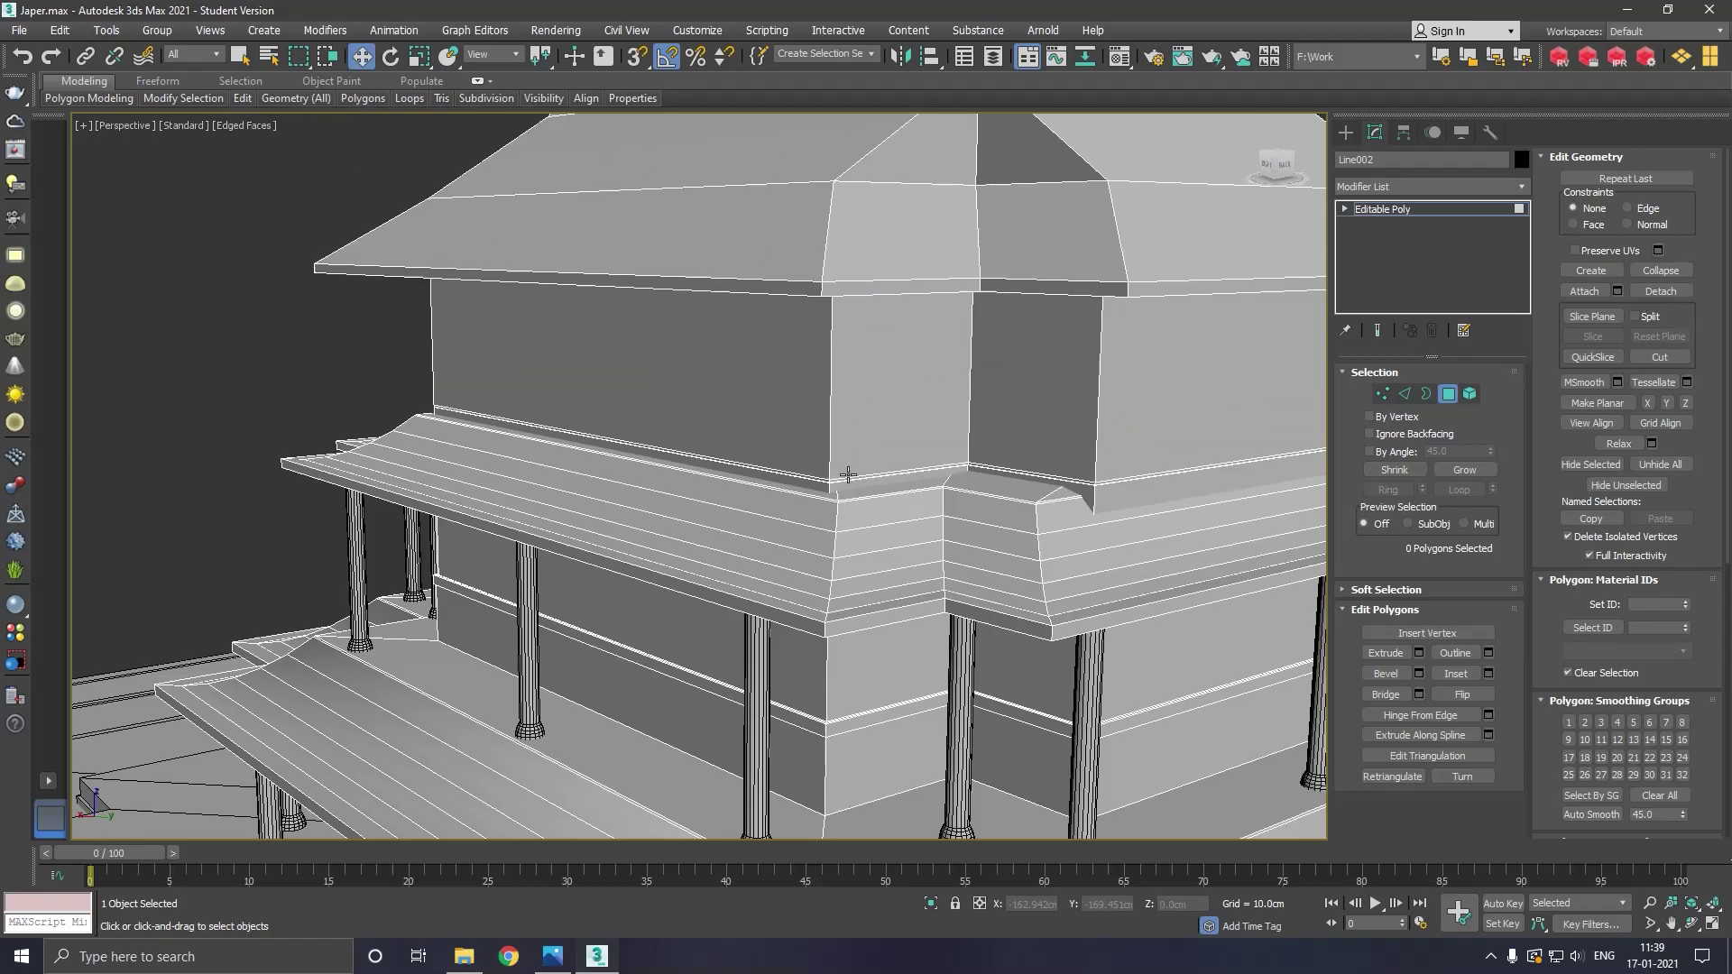
left_click(843, 473)
mouse_move(844, 473)
middle_mouse_down("alt")
mouse_move(902, 523)
mouse_move(840, 488)
middle_mouse_up("alt")
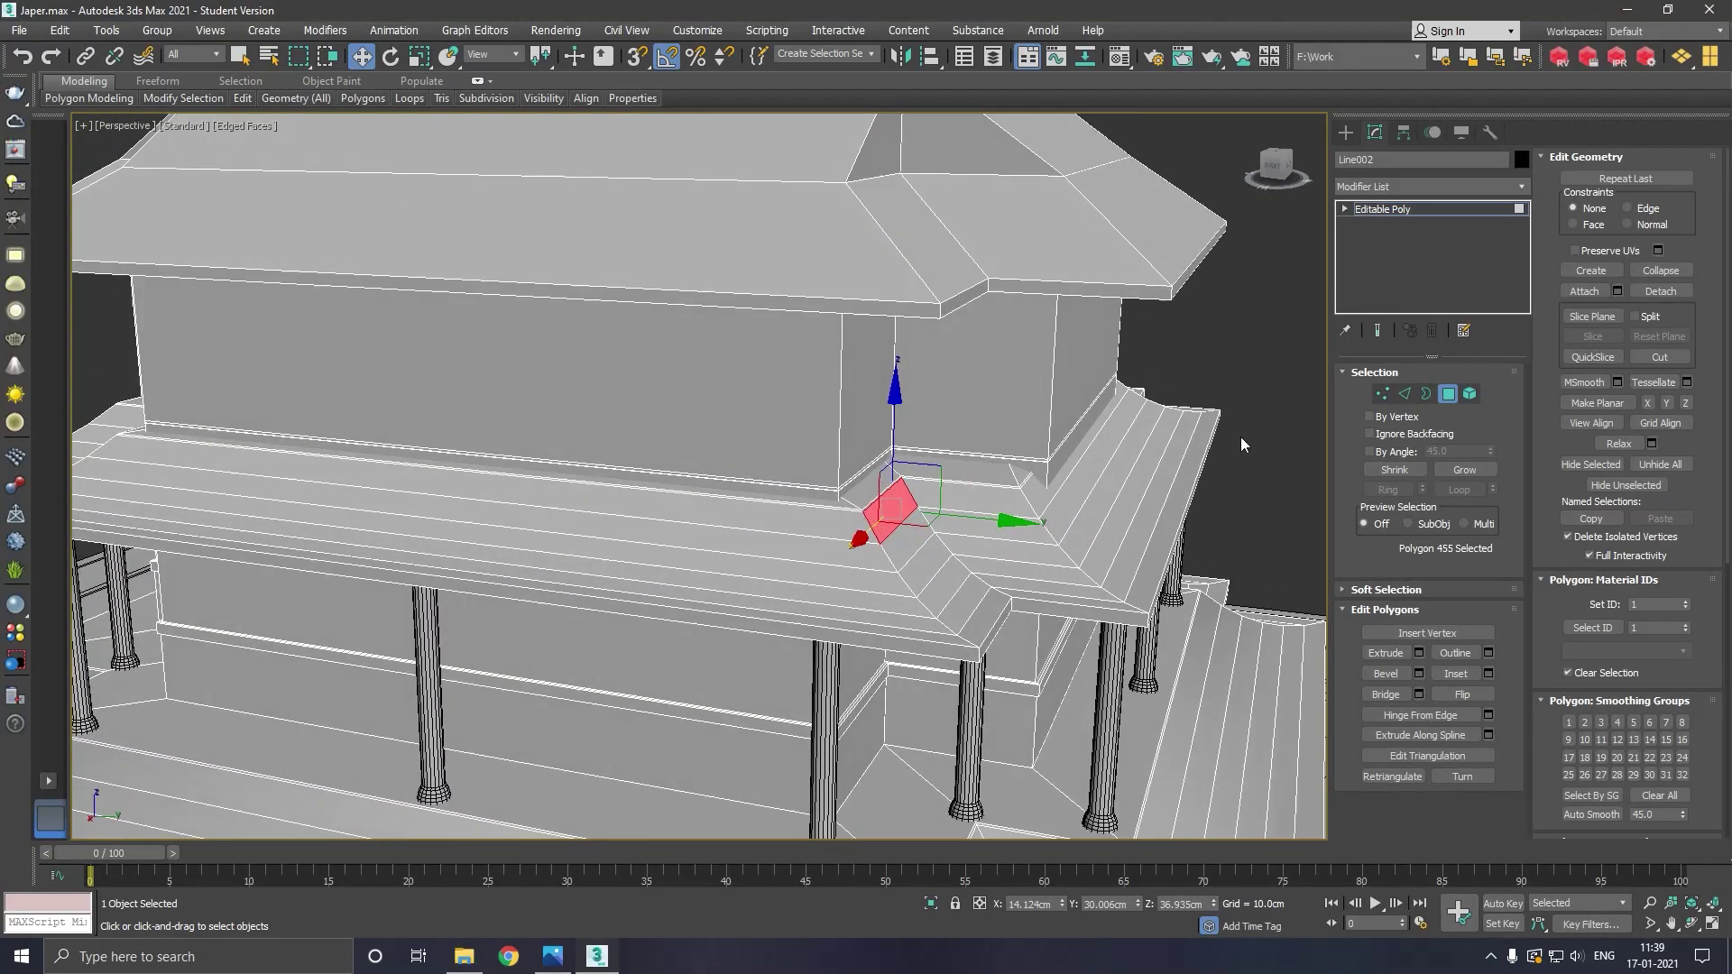
left_click(1468, 395)
left_click(720, 425)
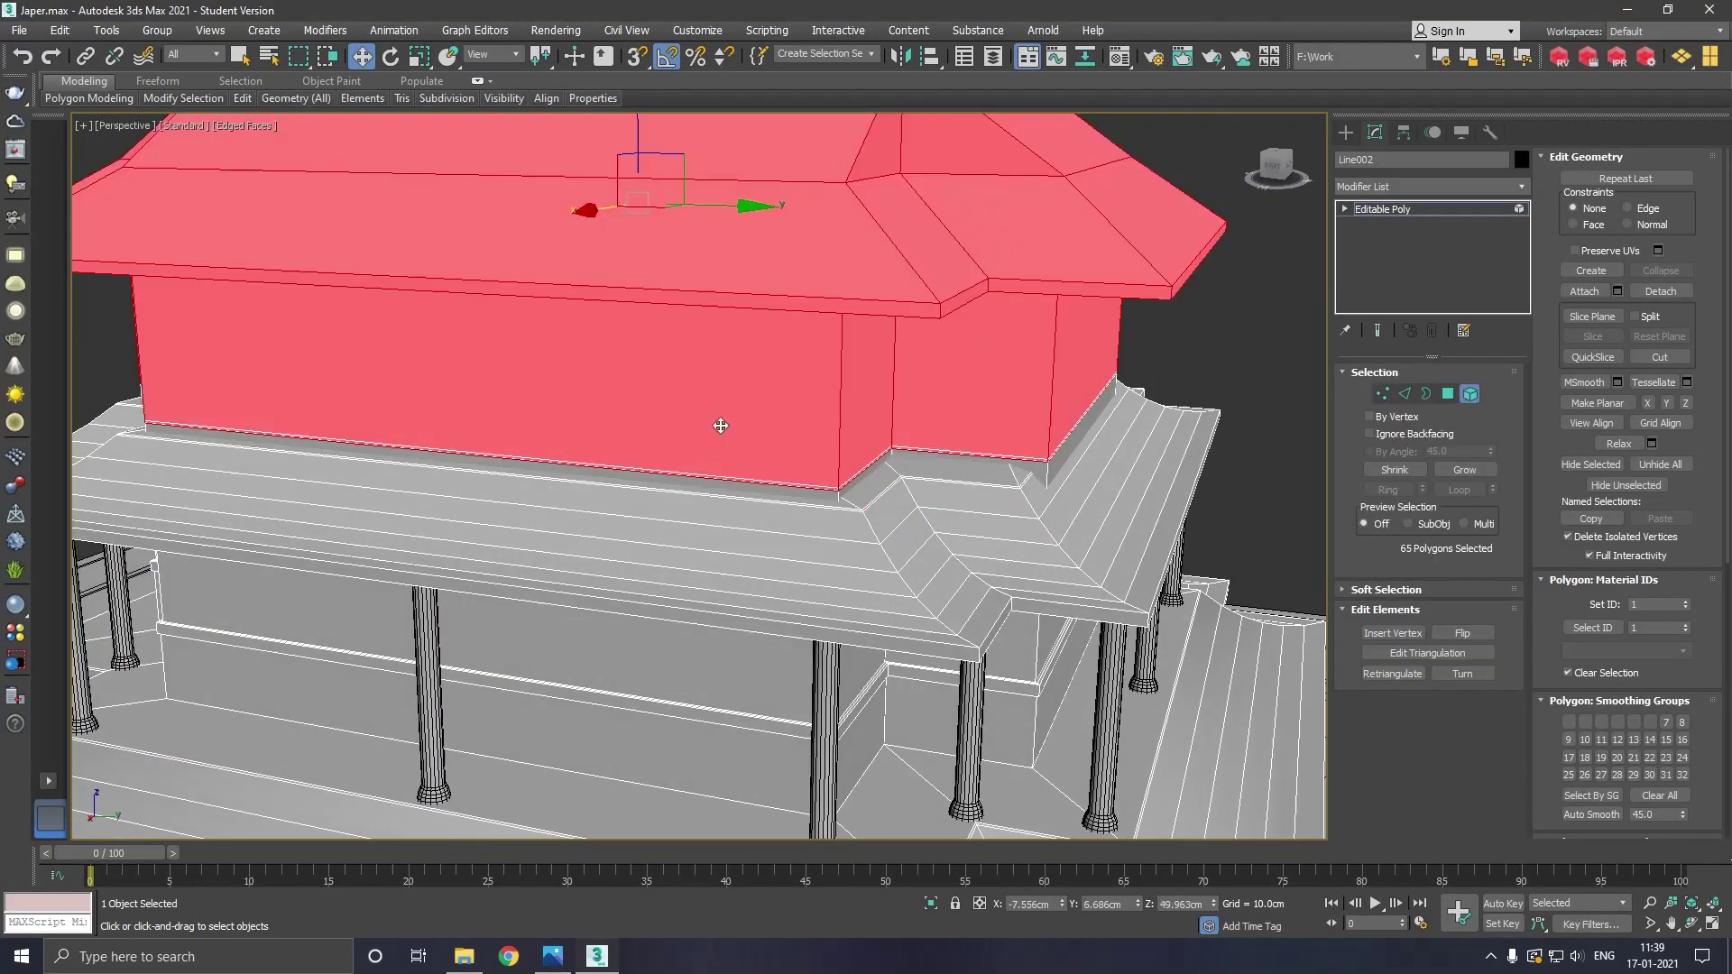
Select the sloped ledge element, nudge it up, and toggle Isolate Selection on and off
left_click(891, 530)
left_click_drag(645, 354, 645, 344)
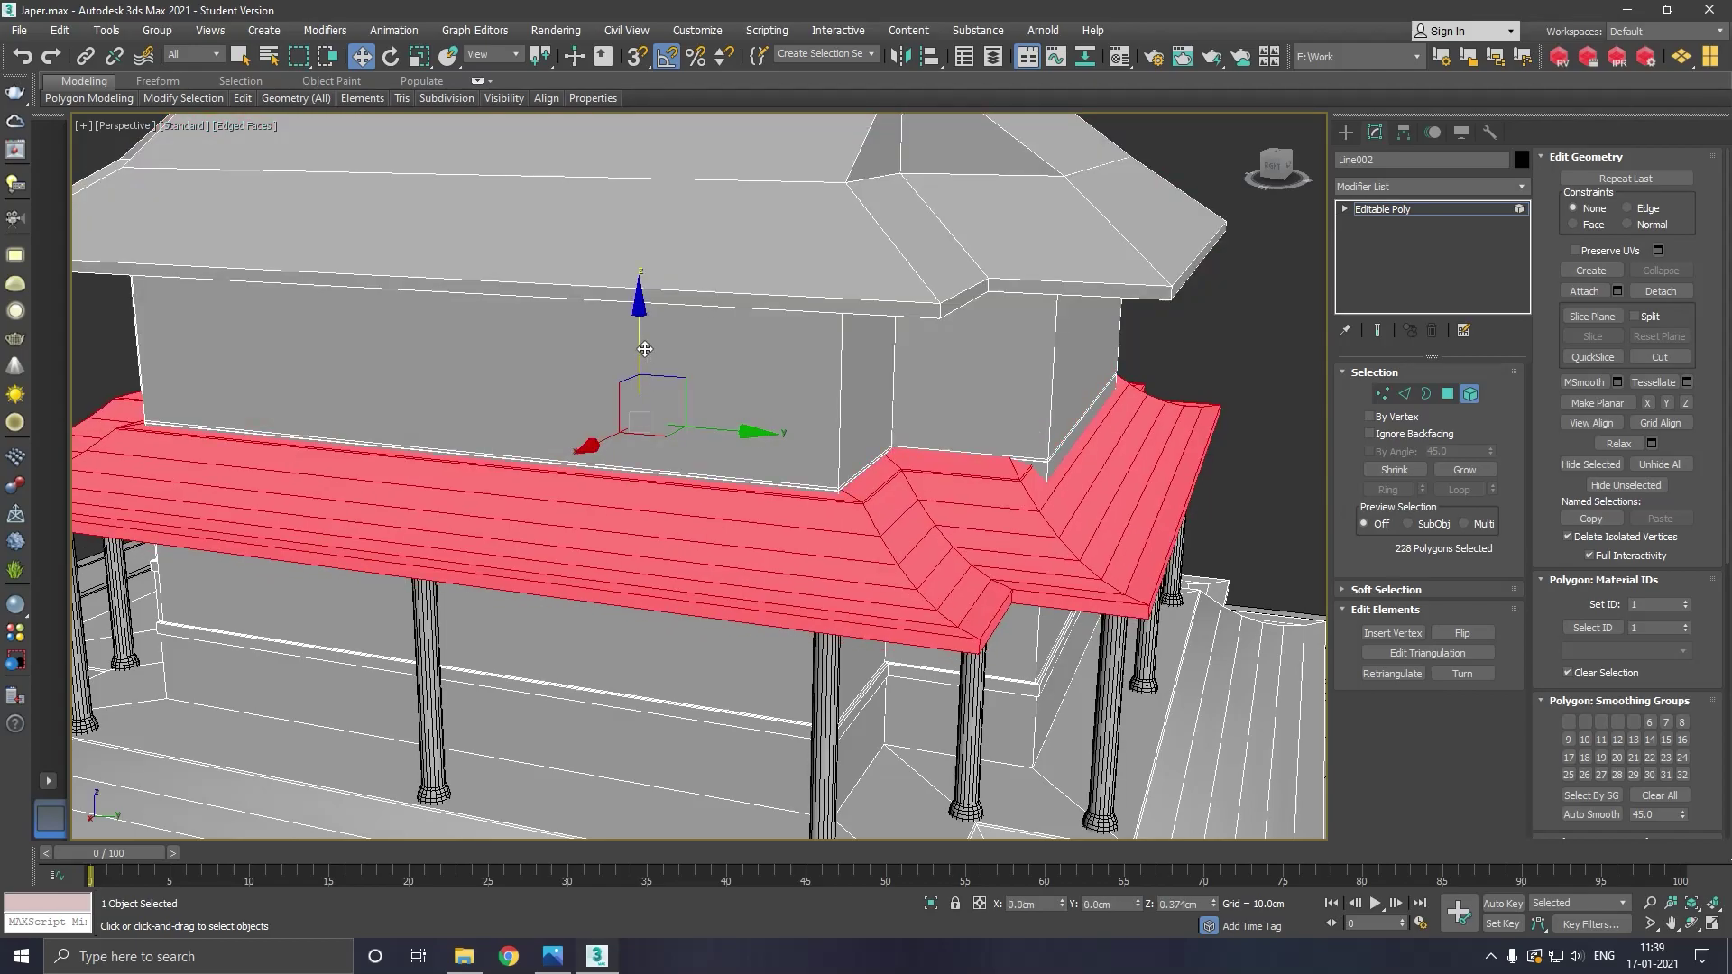
left_click_drag(645, 343, 660, 336)
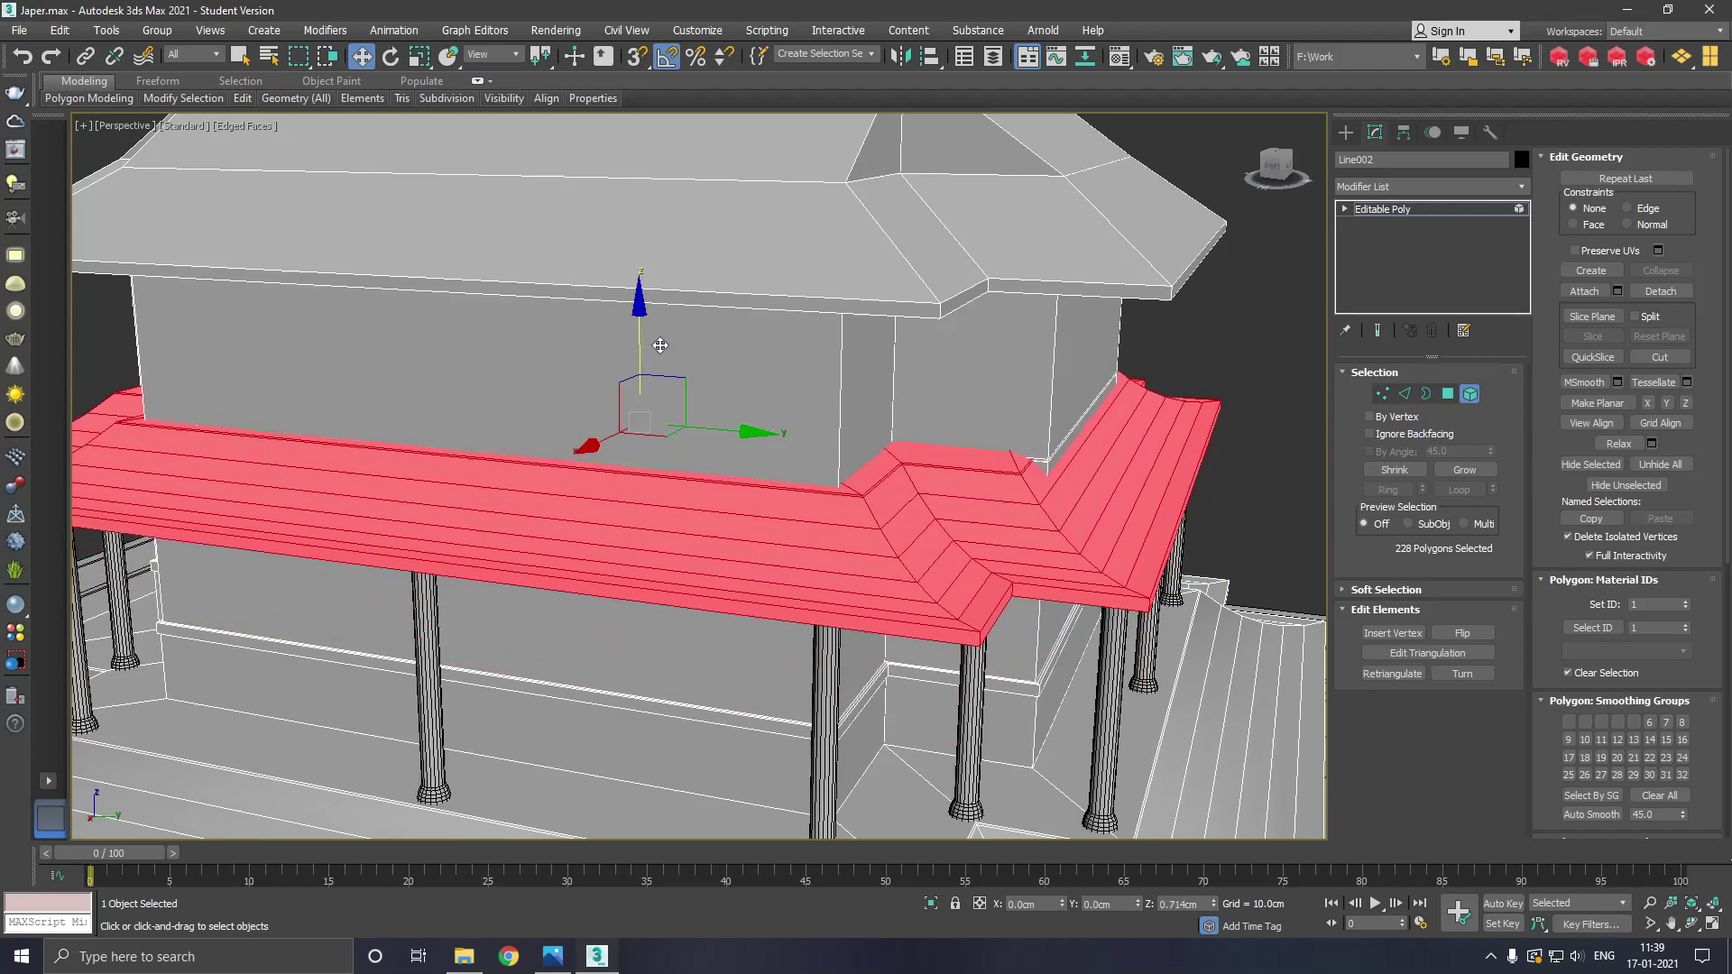
left_click(1382, 210)
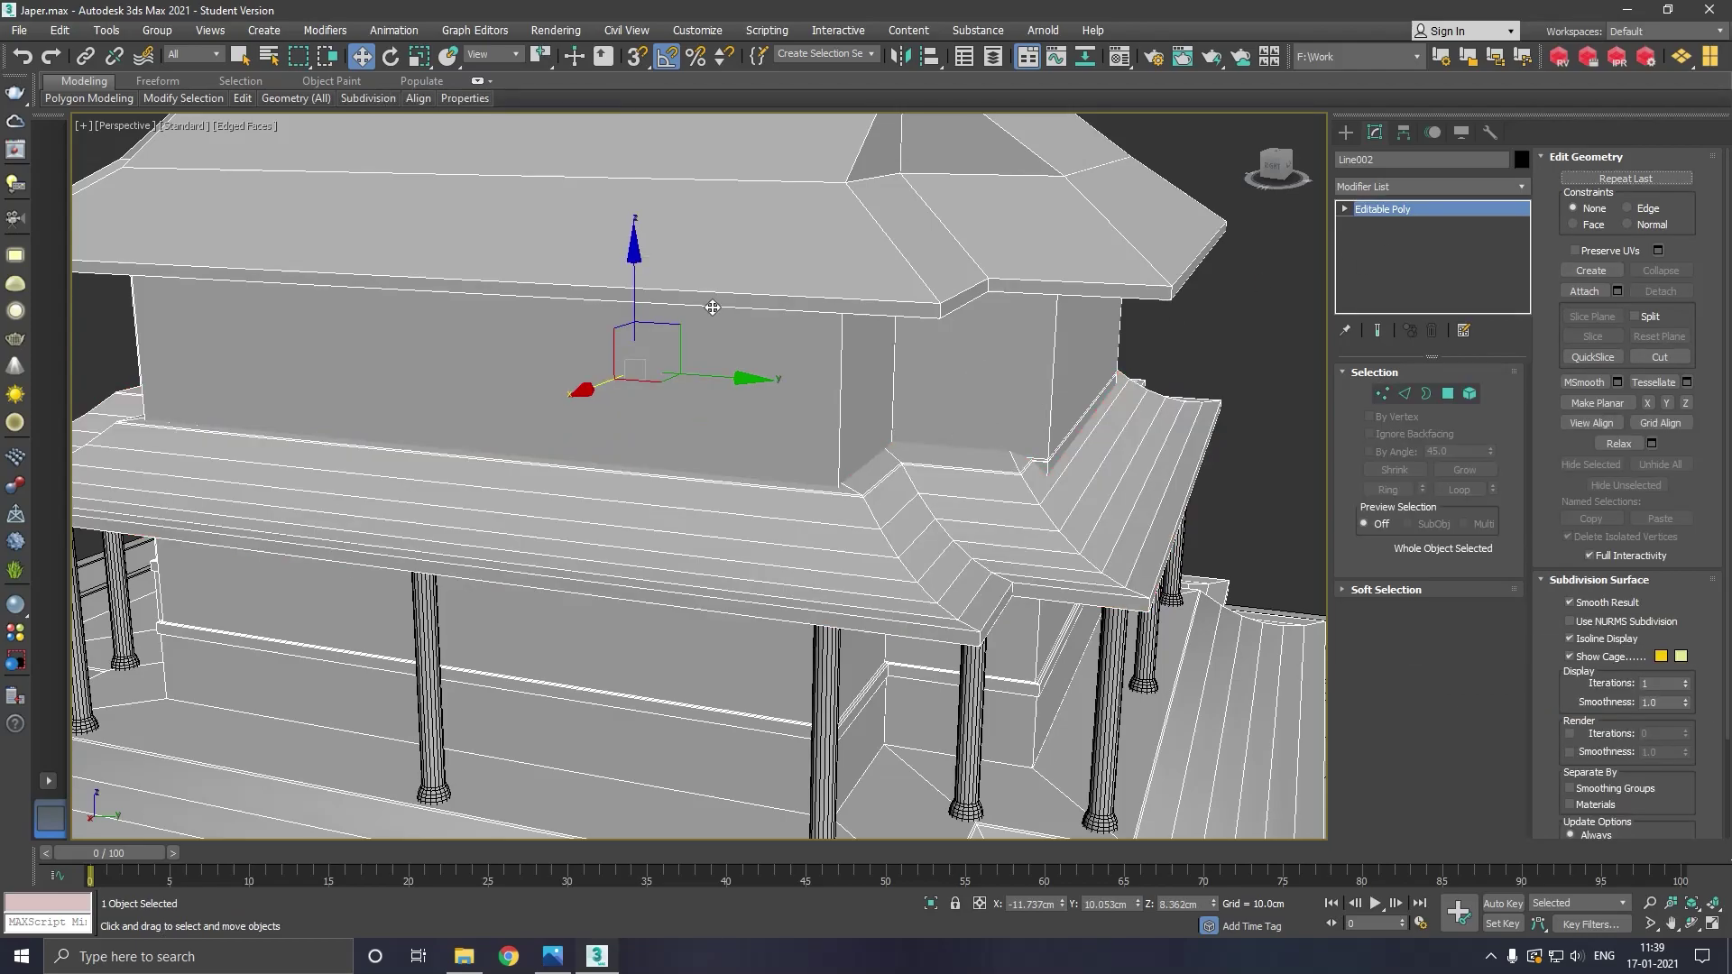
left_click(931, 904)
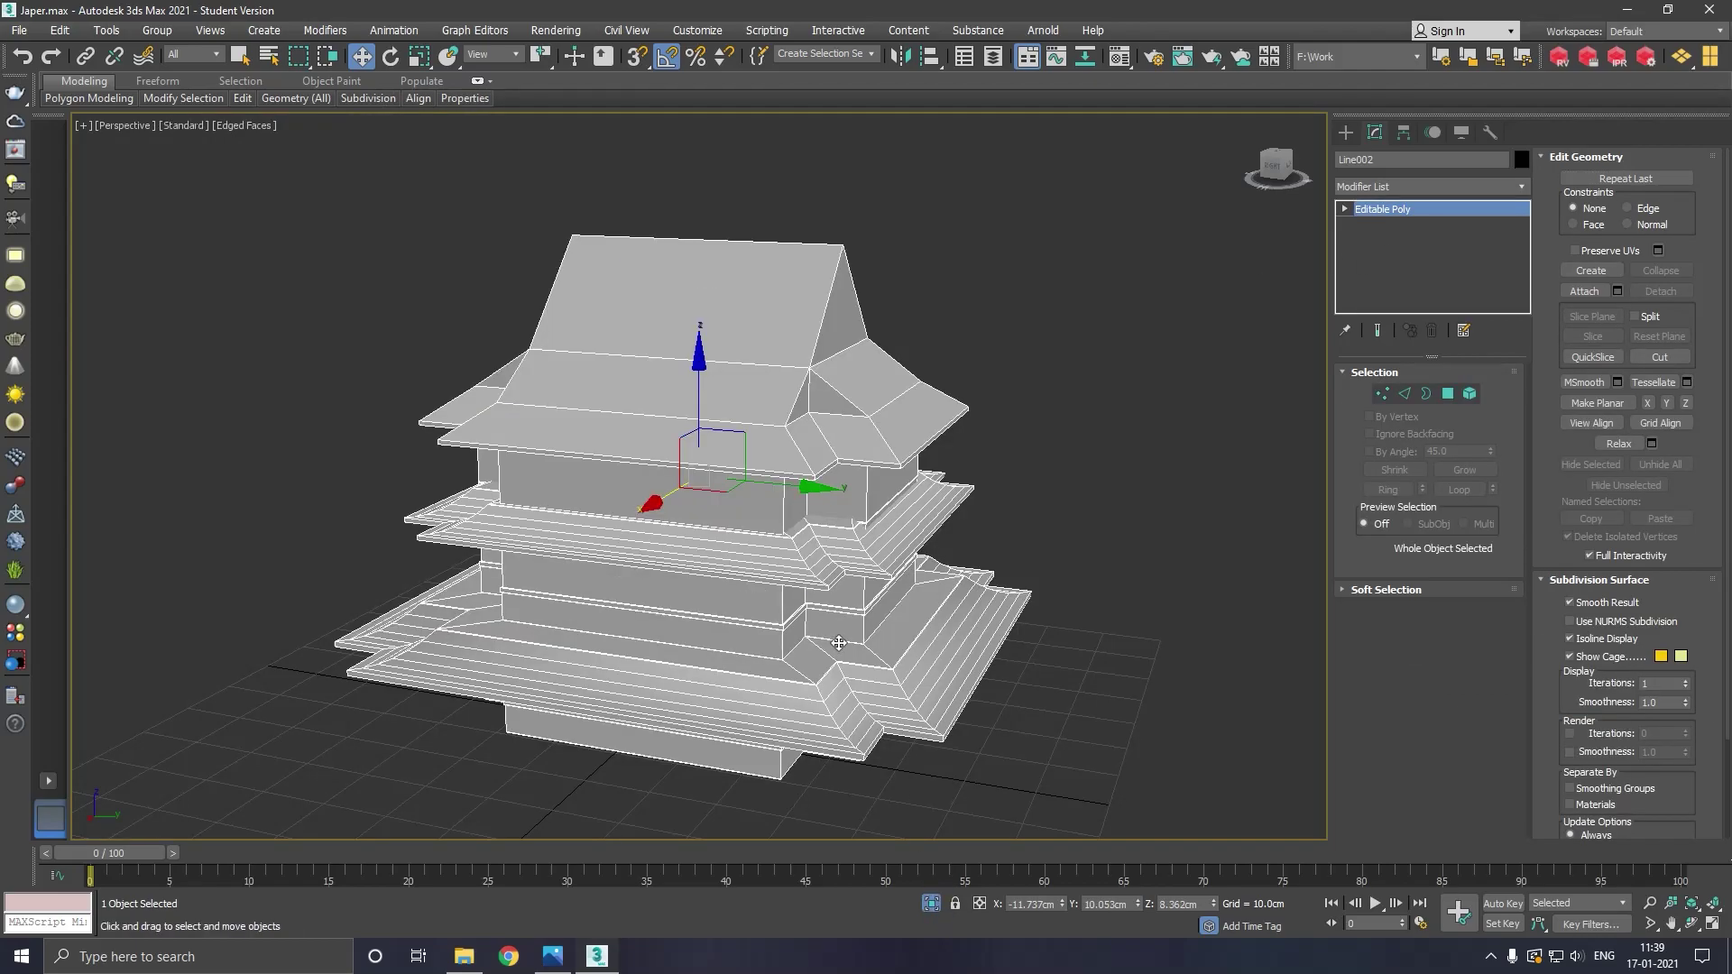
left_click(931, 904)
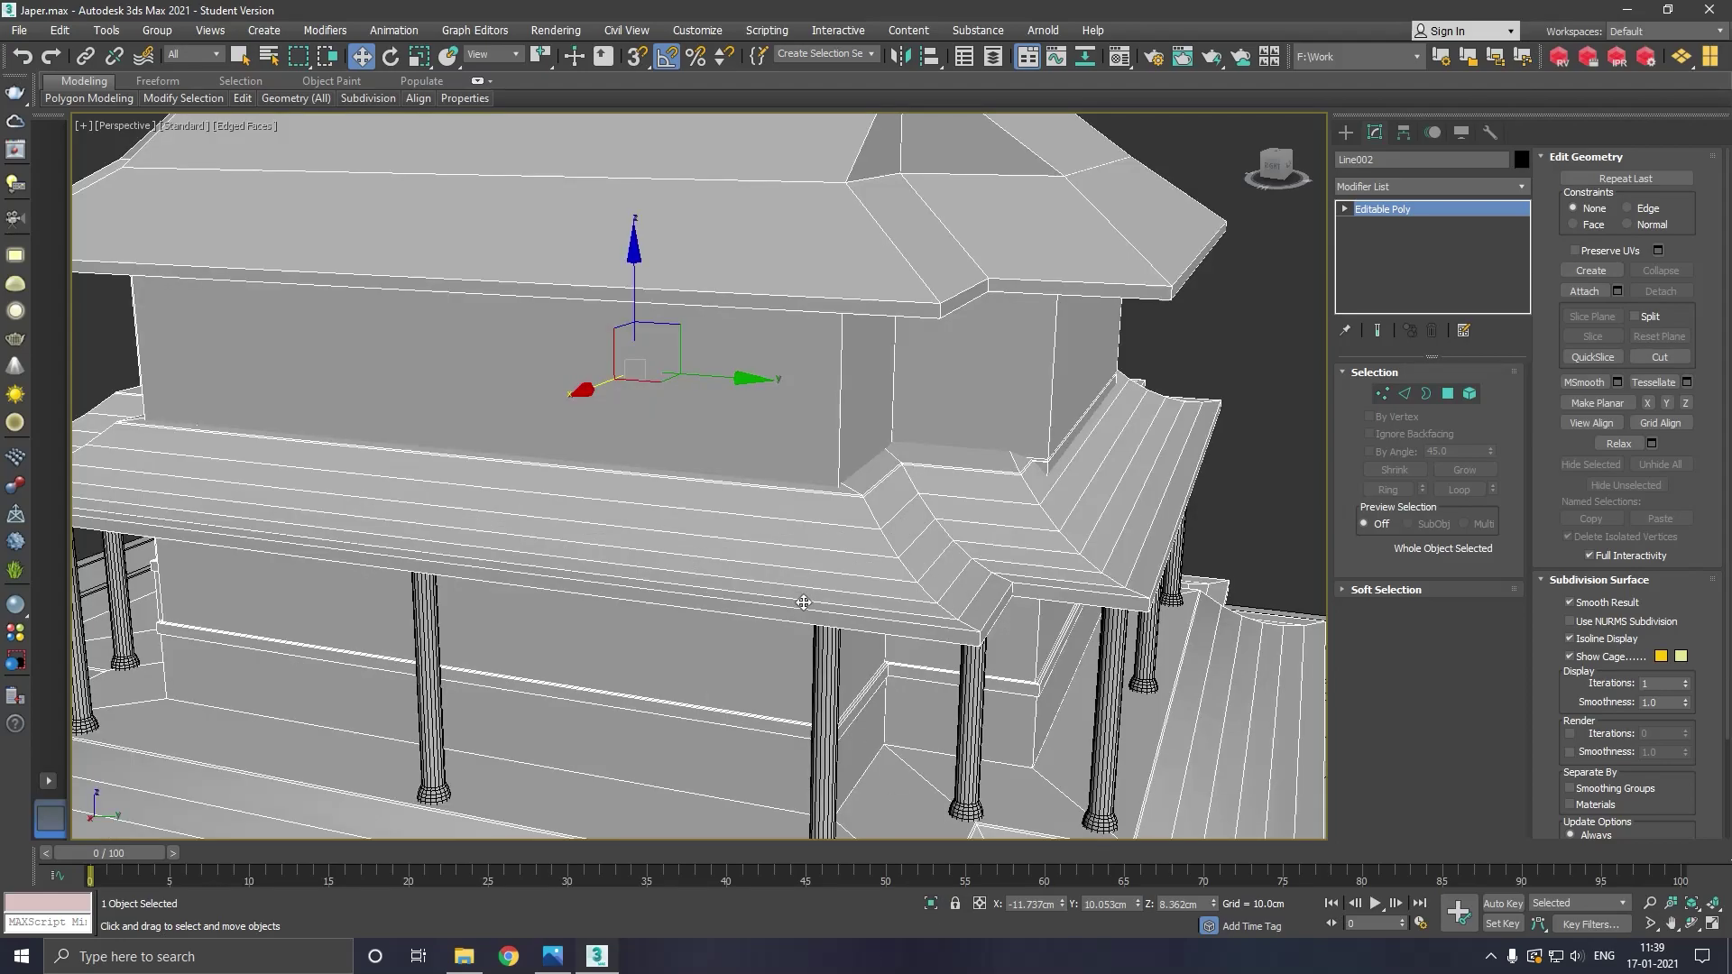
Lower the ledge band about 6.7 cm below the post tops and raise the upper building slightly
left_click(1464, 395)
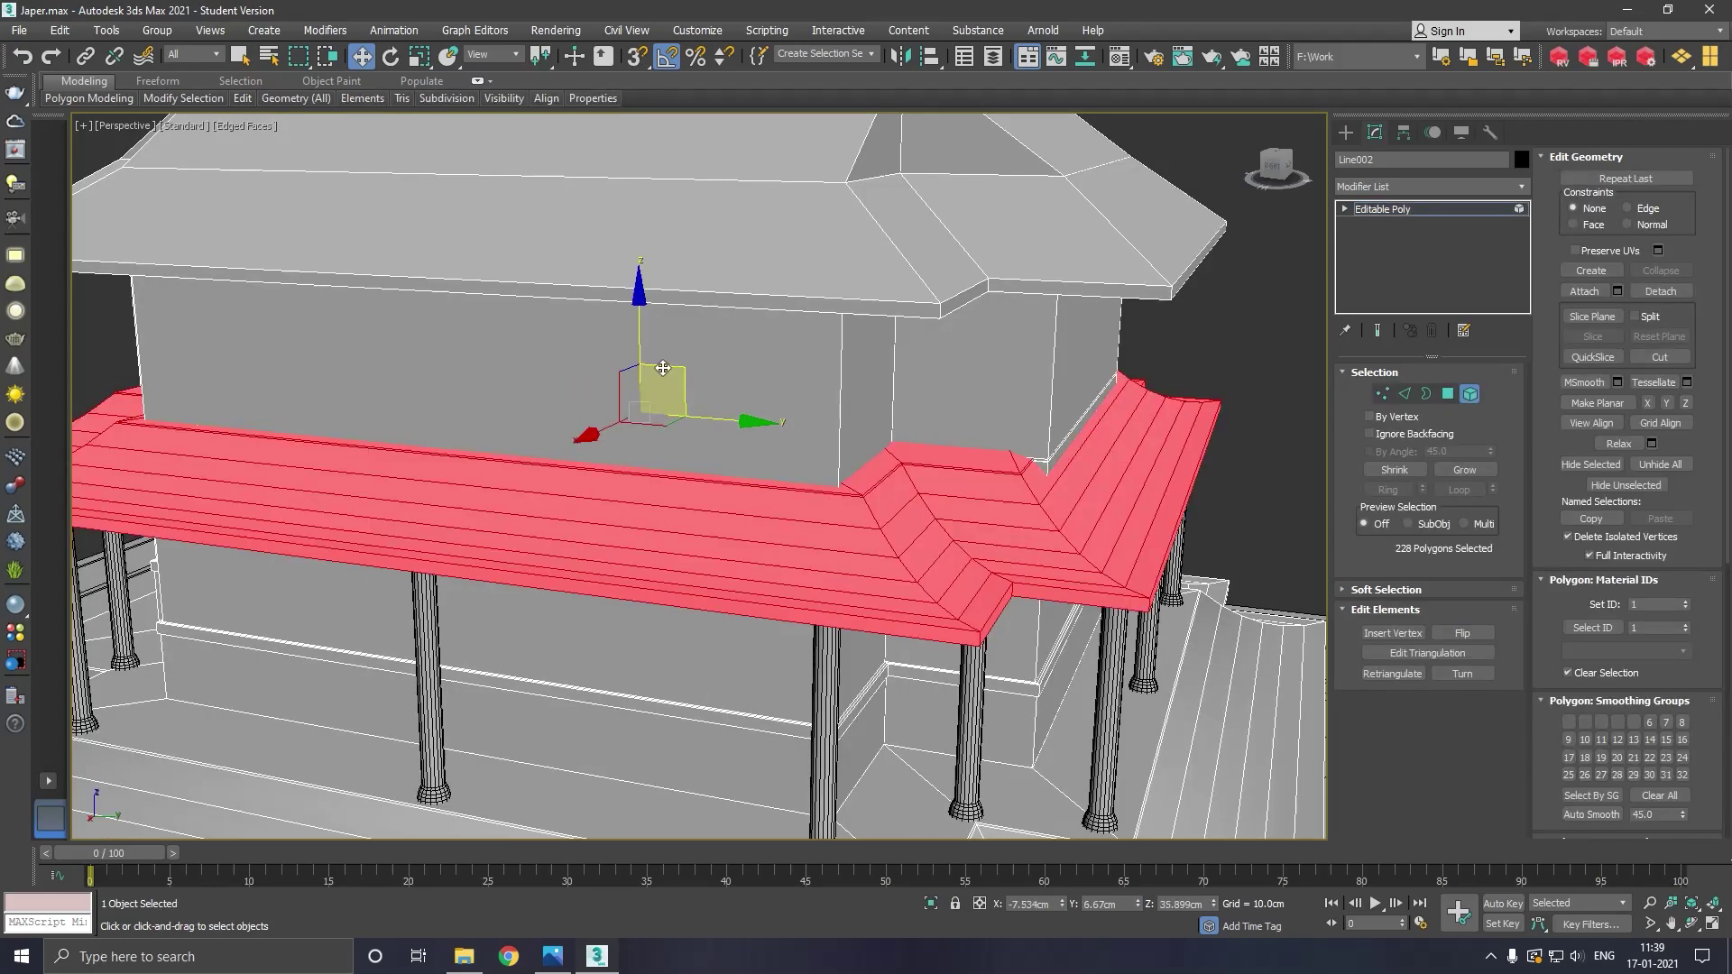
left_click_drag(641, 388, 648, 441)
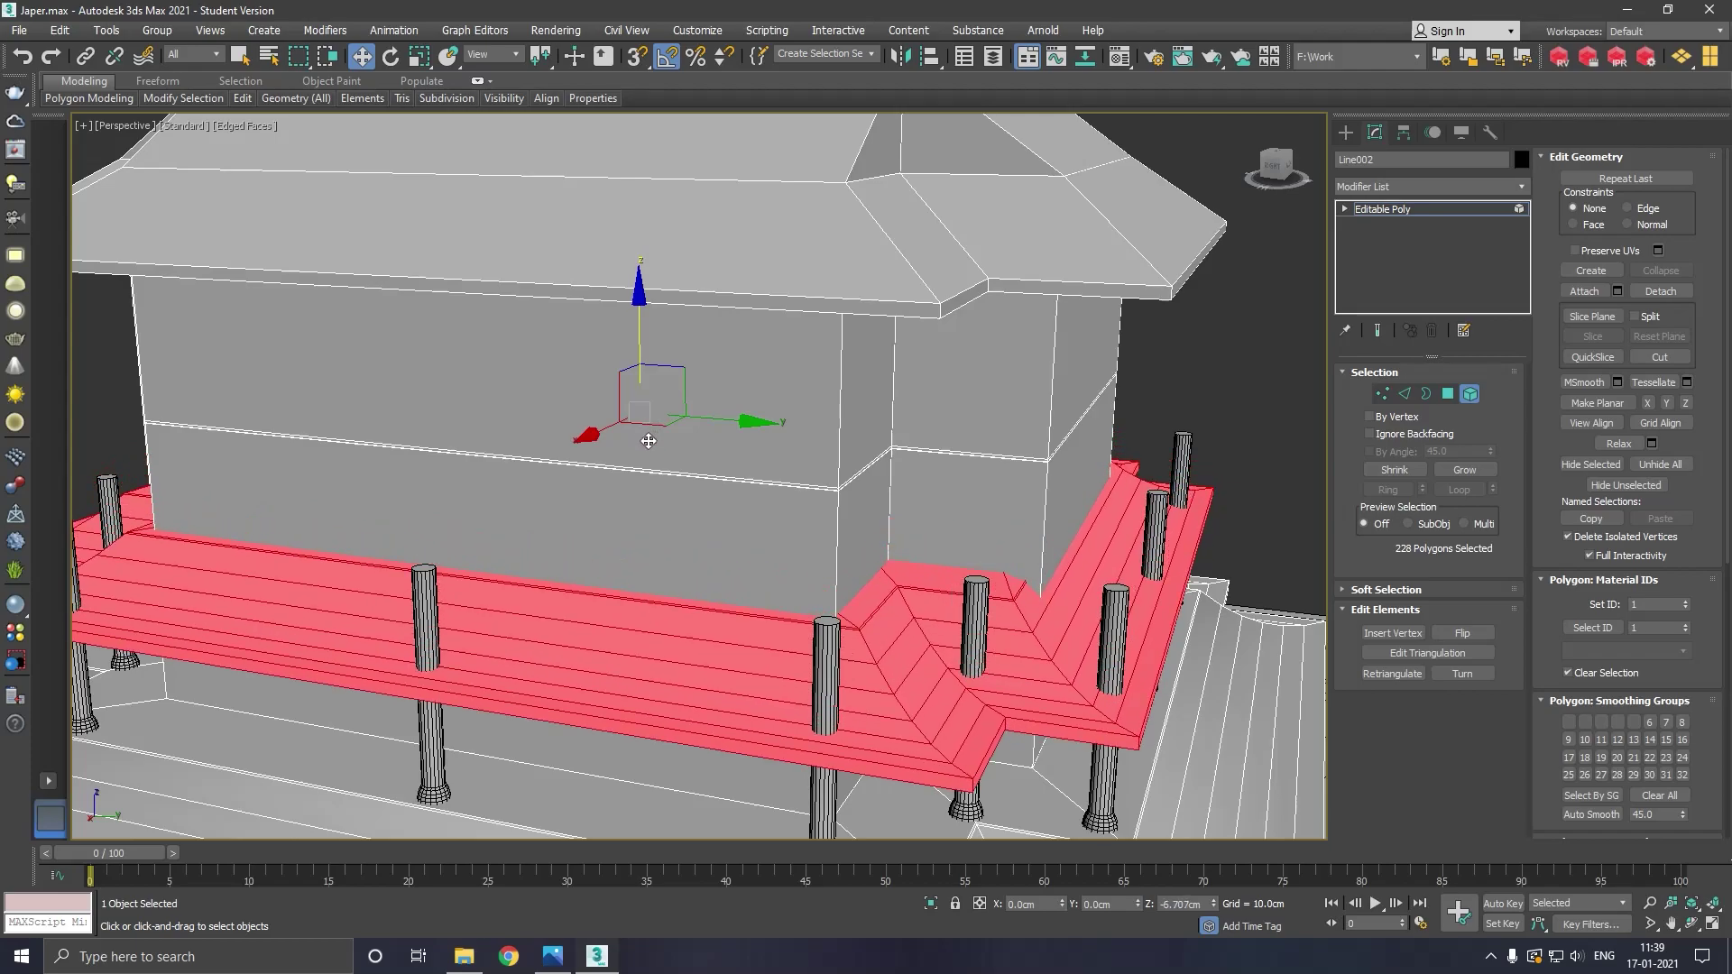
scroll(861, 485, "up", 5)
left_click(843, 485)
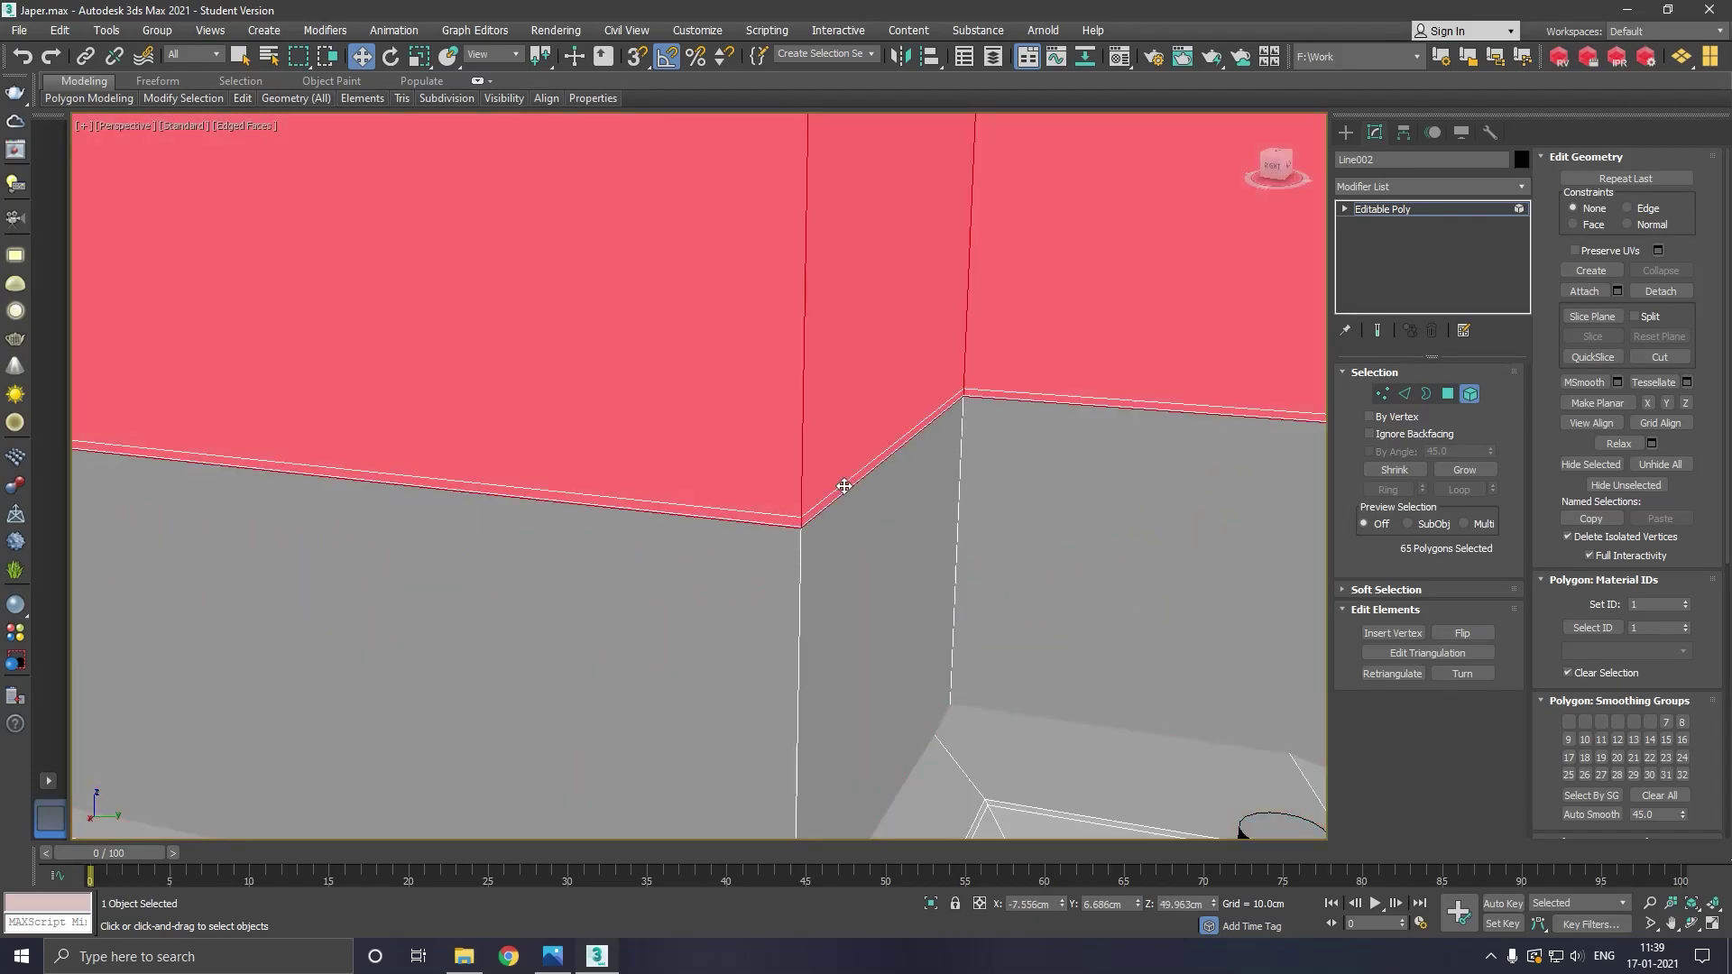
scroll(845, 553, "down", 2)
scroll(844, 553, "down", 3)
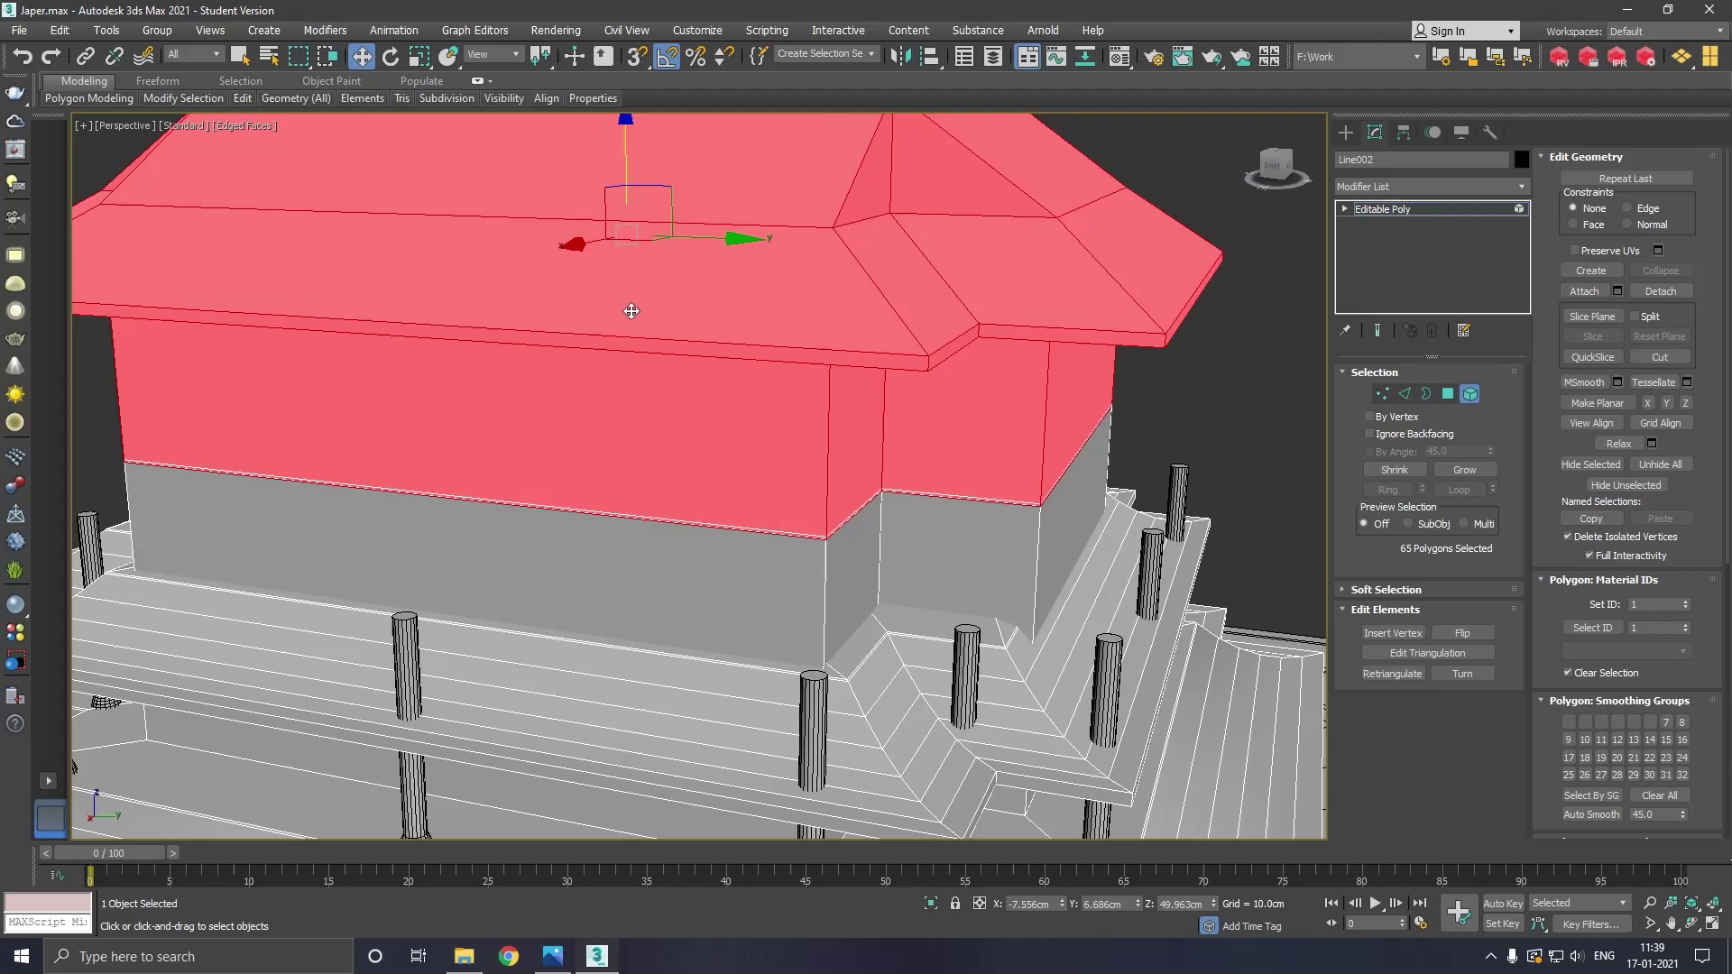
scroll(631, 311, "down", 2)
left_click_drag(665, 232, 669, 230)
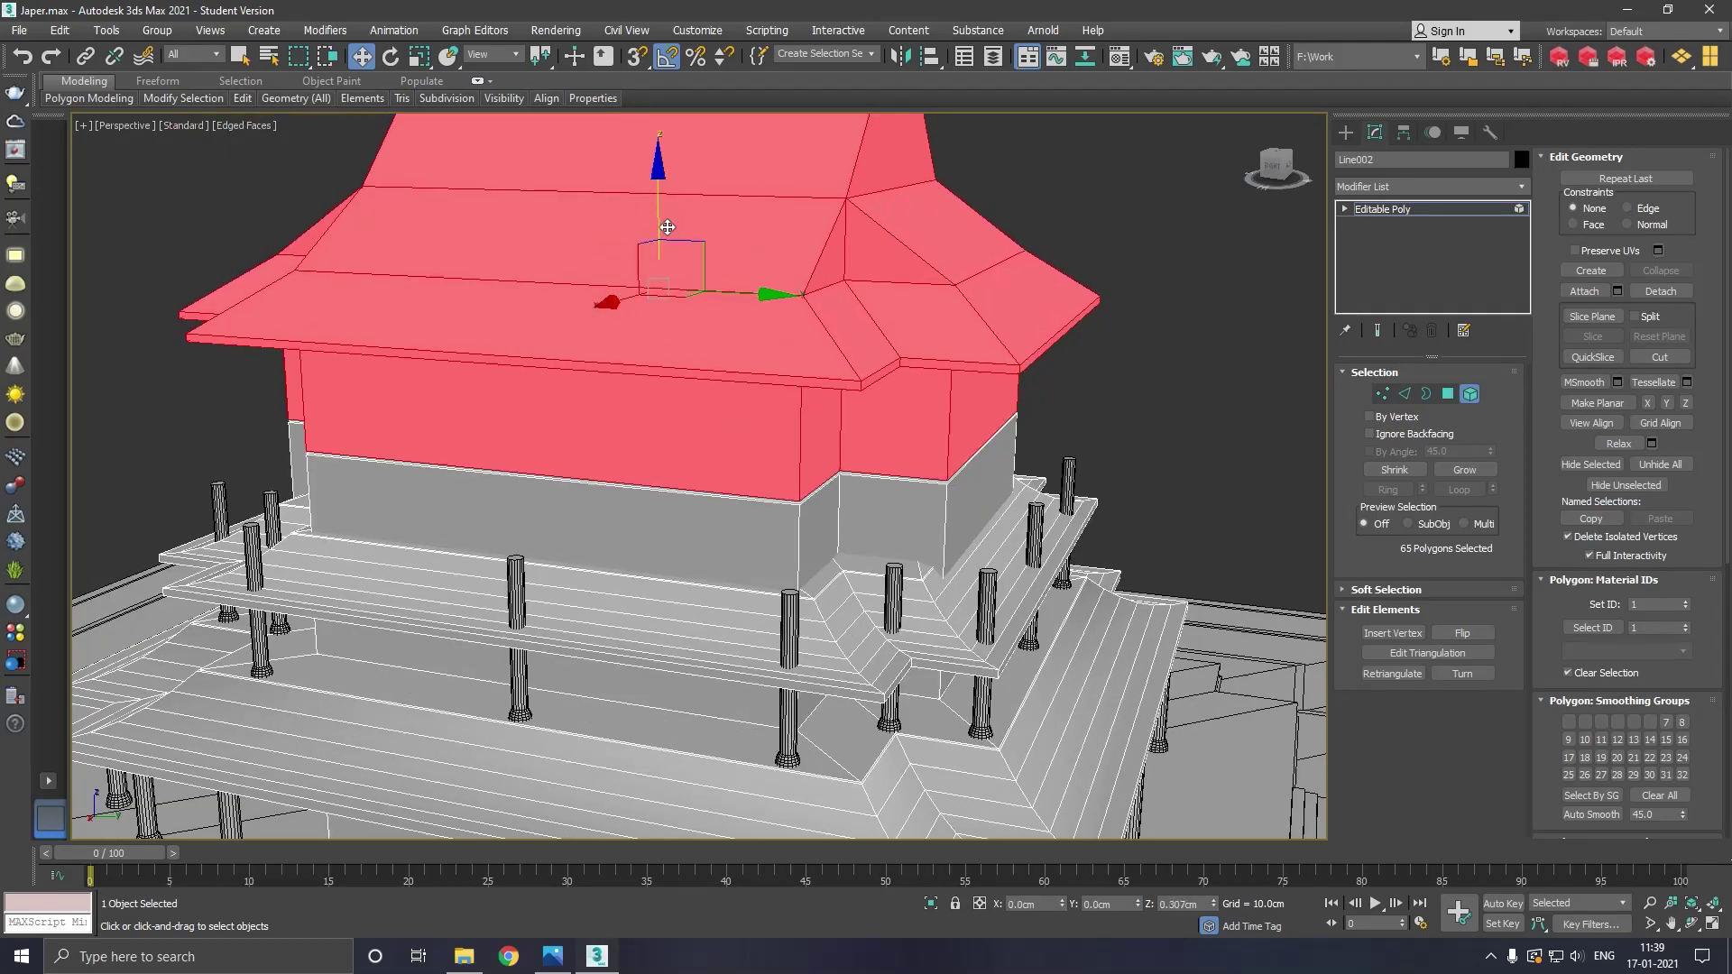
Clear the selection and add a Swift Loop edge loop around the upper walls below the roof
left_click(1097, 405)
mouse_move(241, 97)
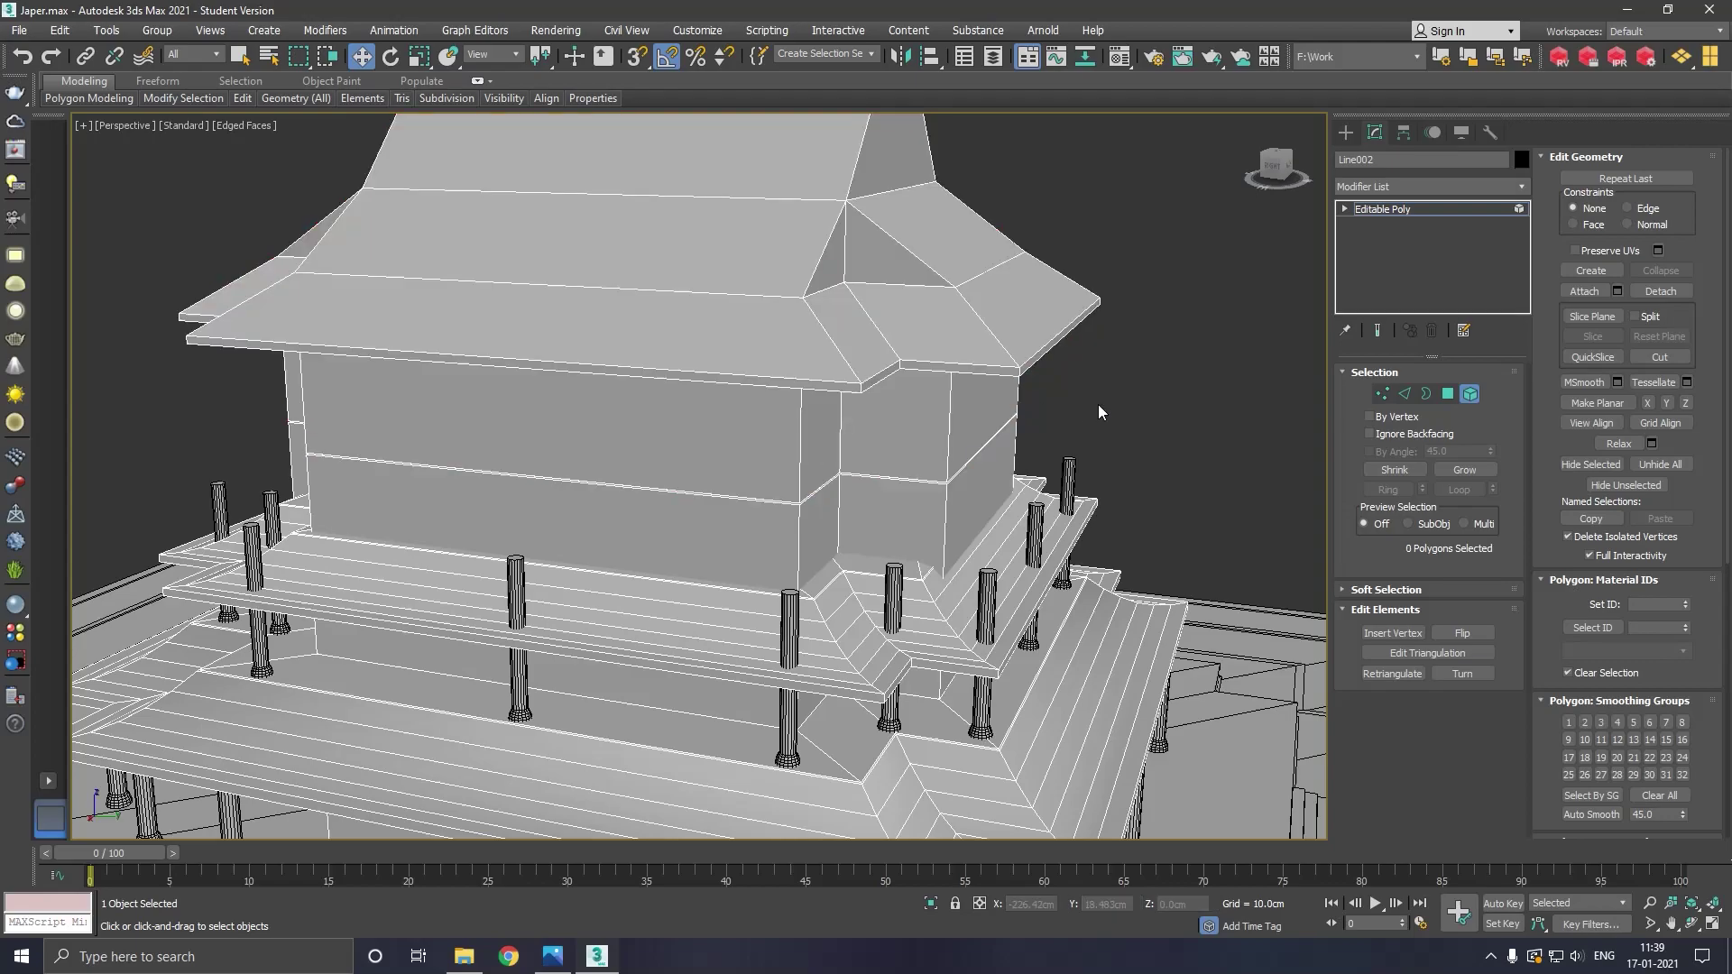
left_click(390, 144)
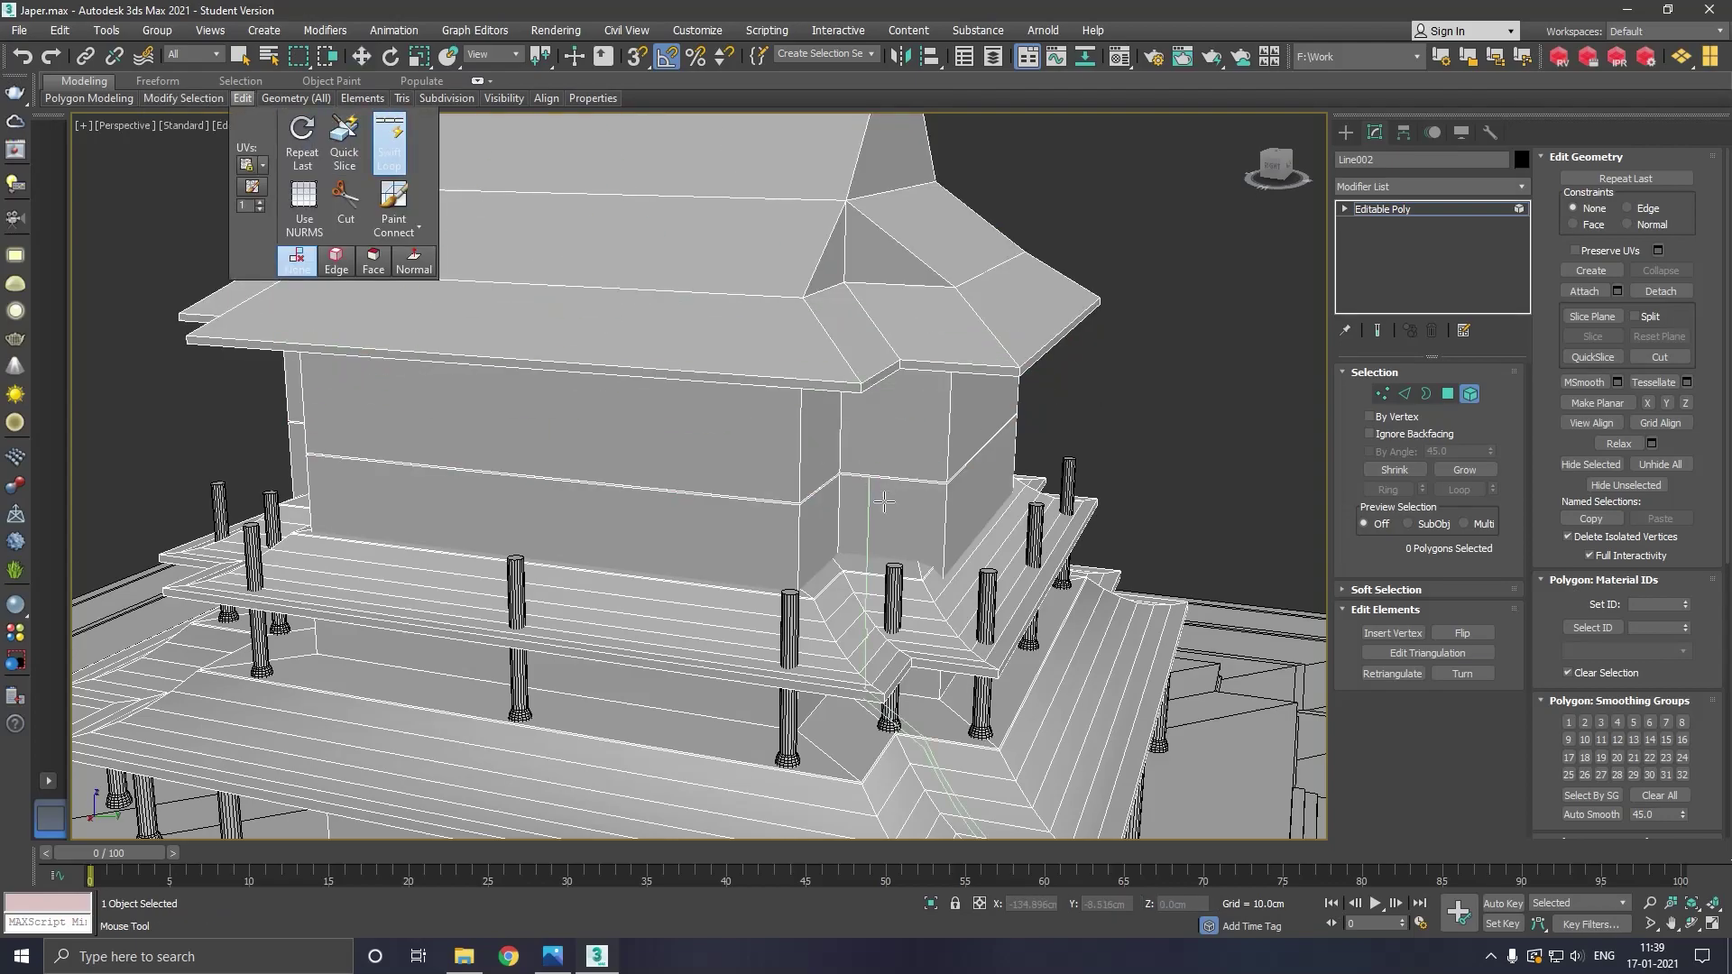
scroll(808, 503, "up", 5)
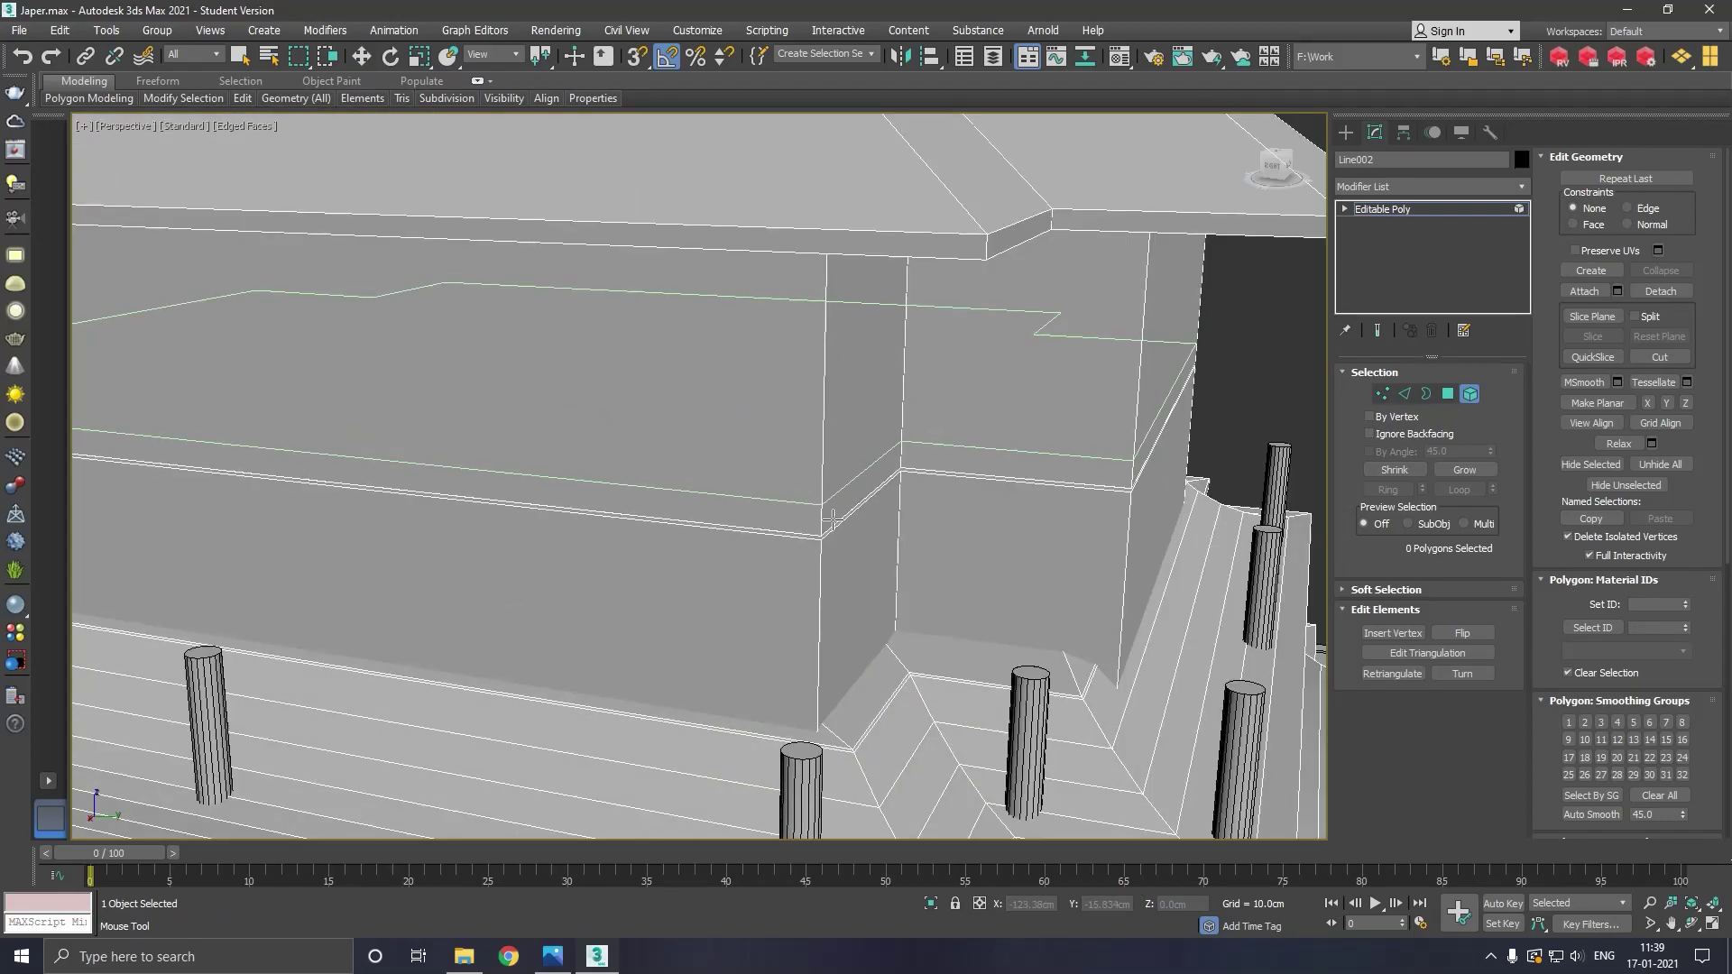
scroll(832, 522, "up", 3)
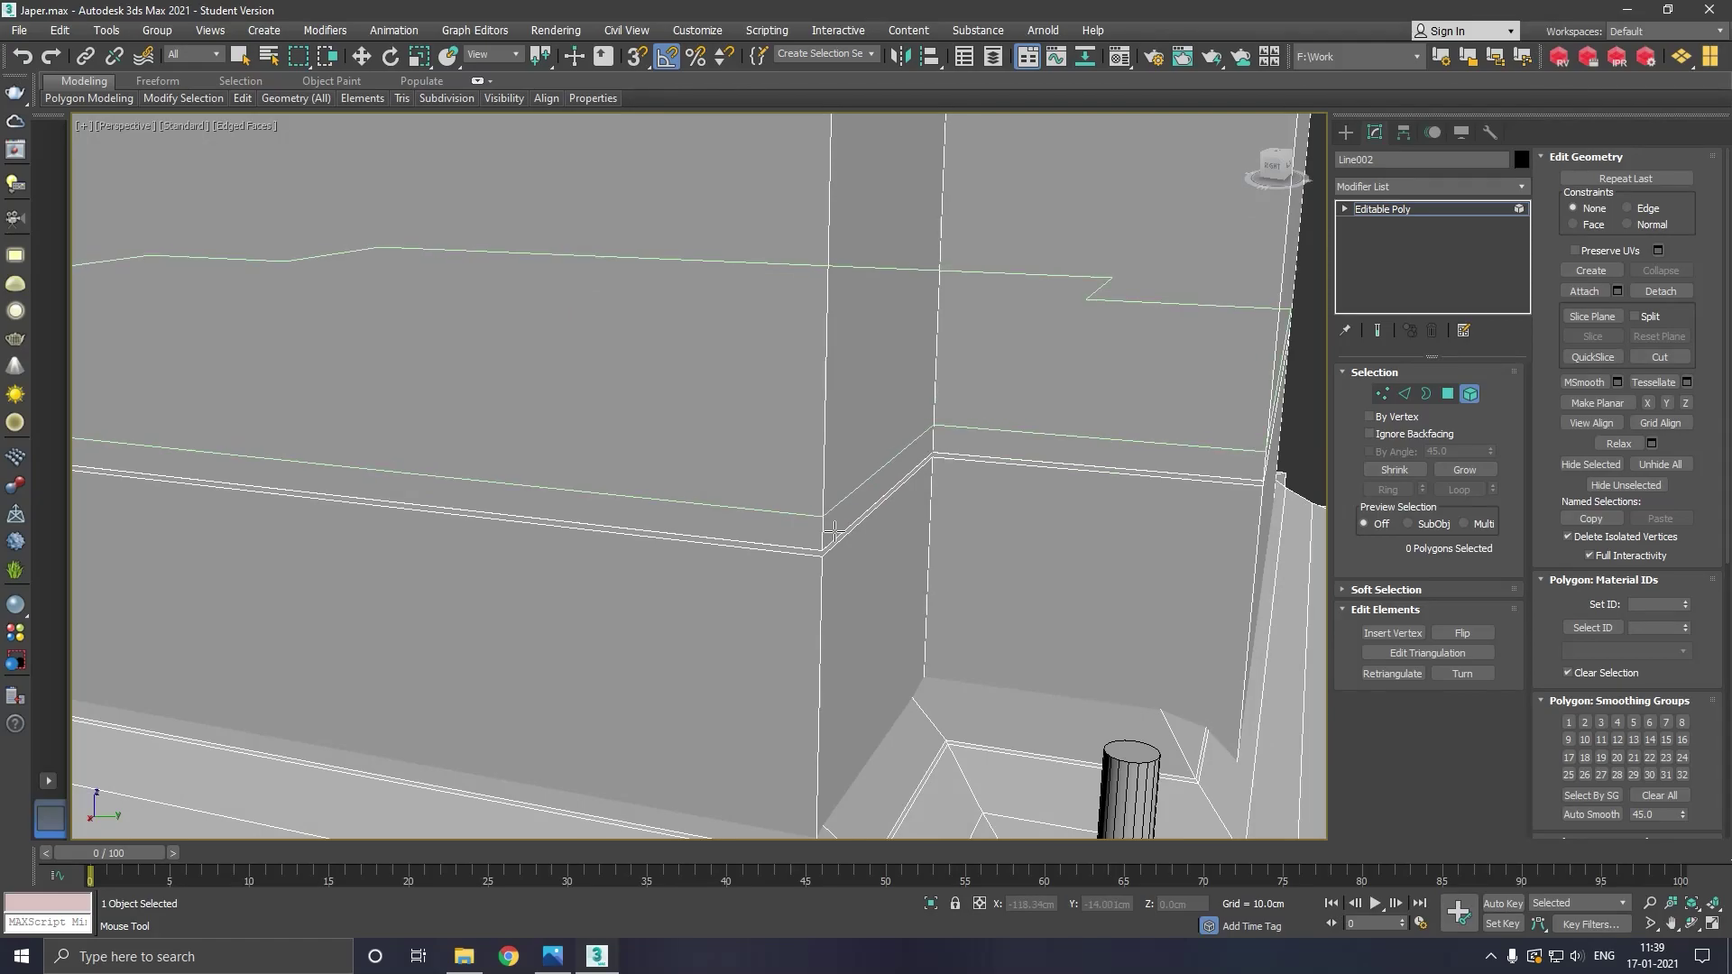
scroll(838, 523, "down", 3)
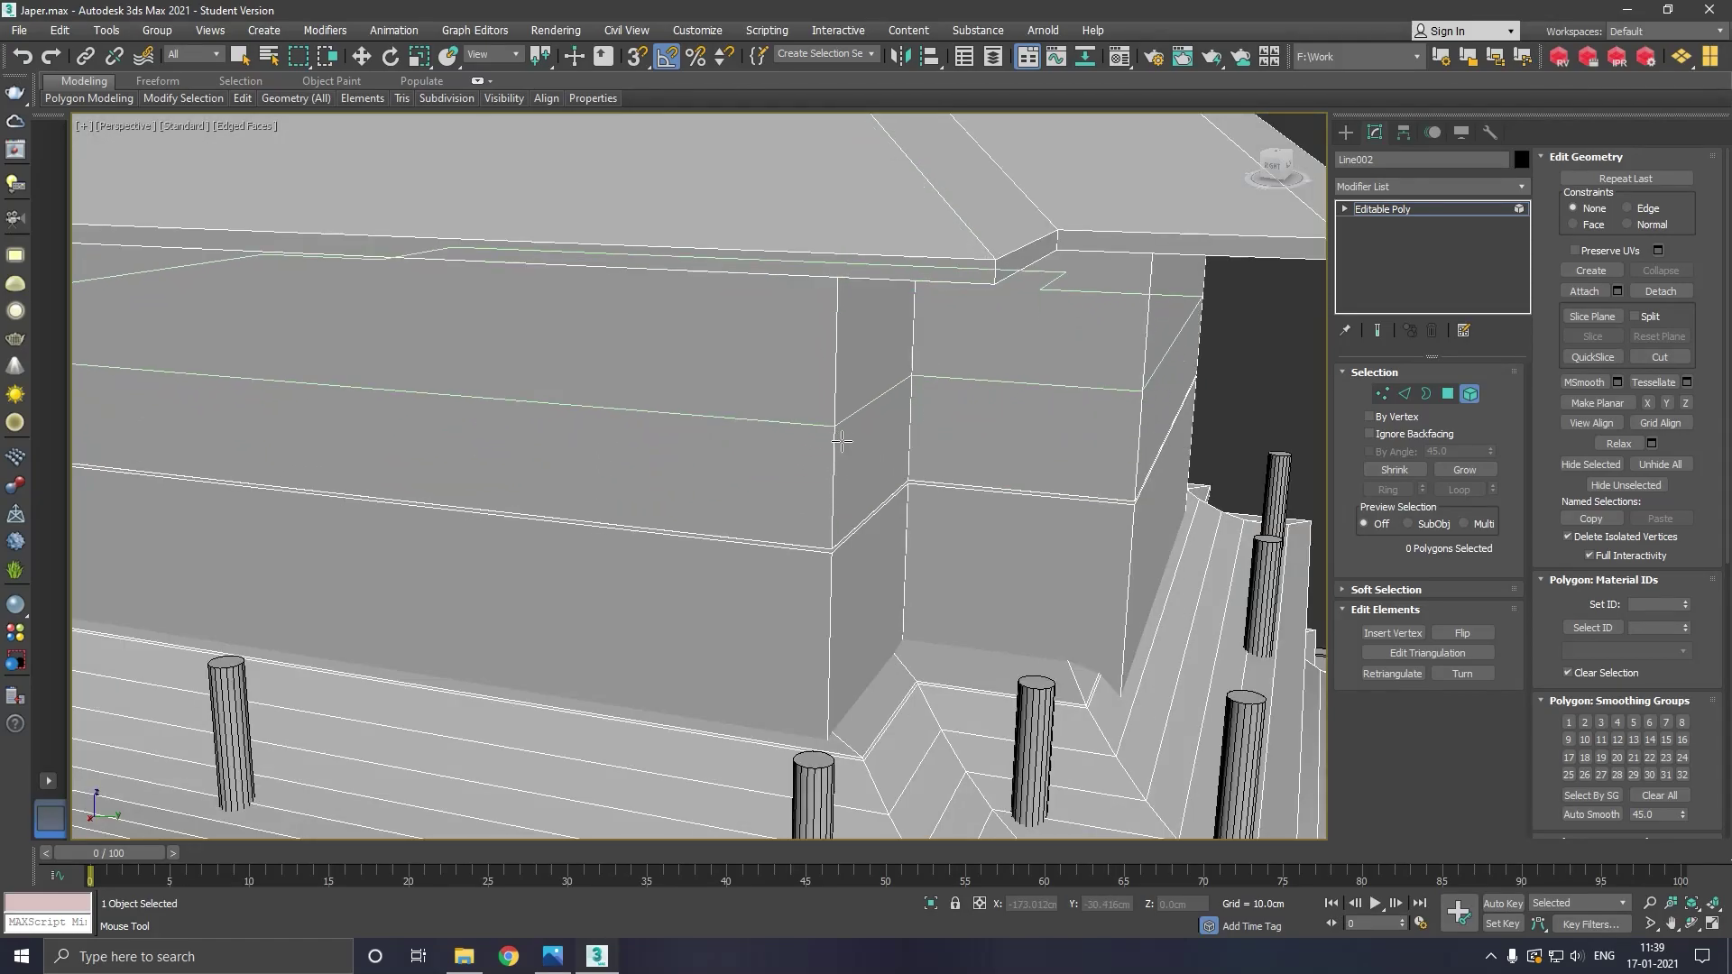
left_click(841, 442)
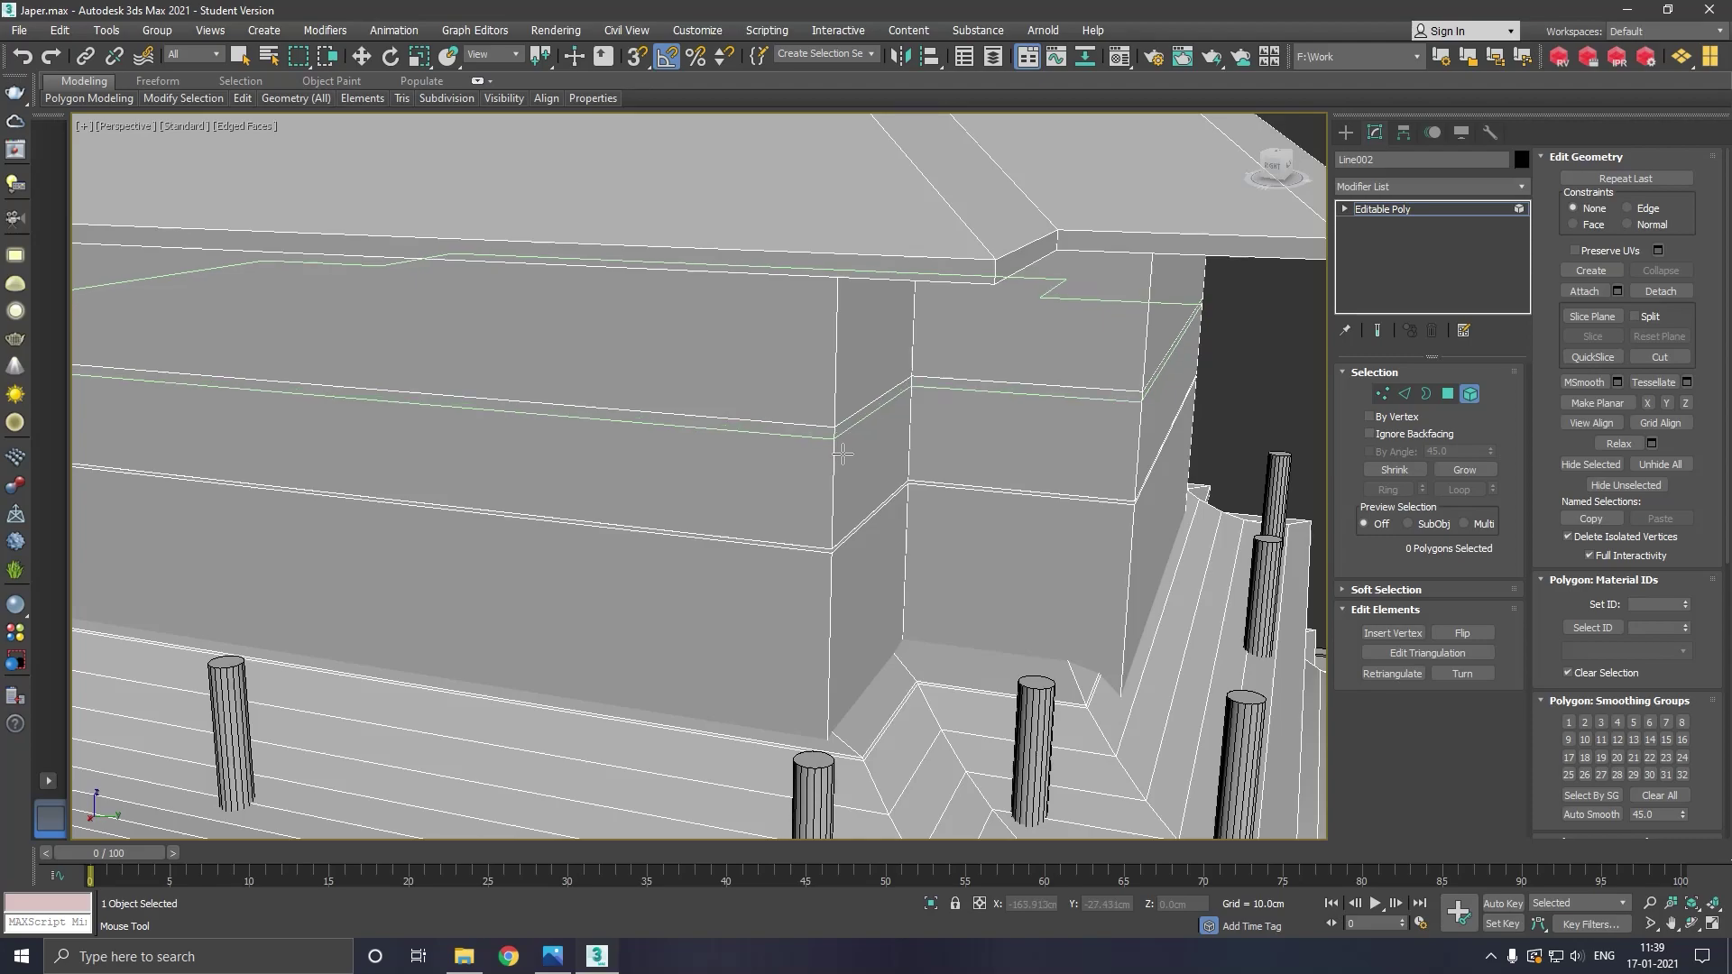
Extrude the upper wall's 12-polygon band plus the thin strip above it by 0.941 cm
key("w")
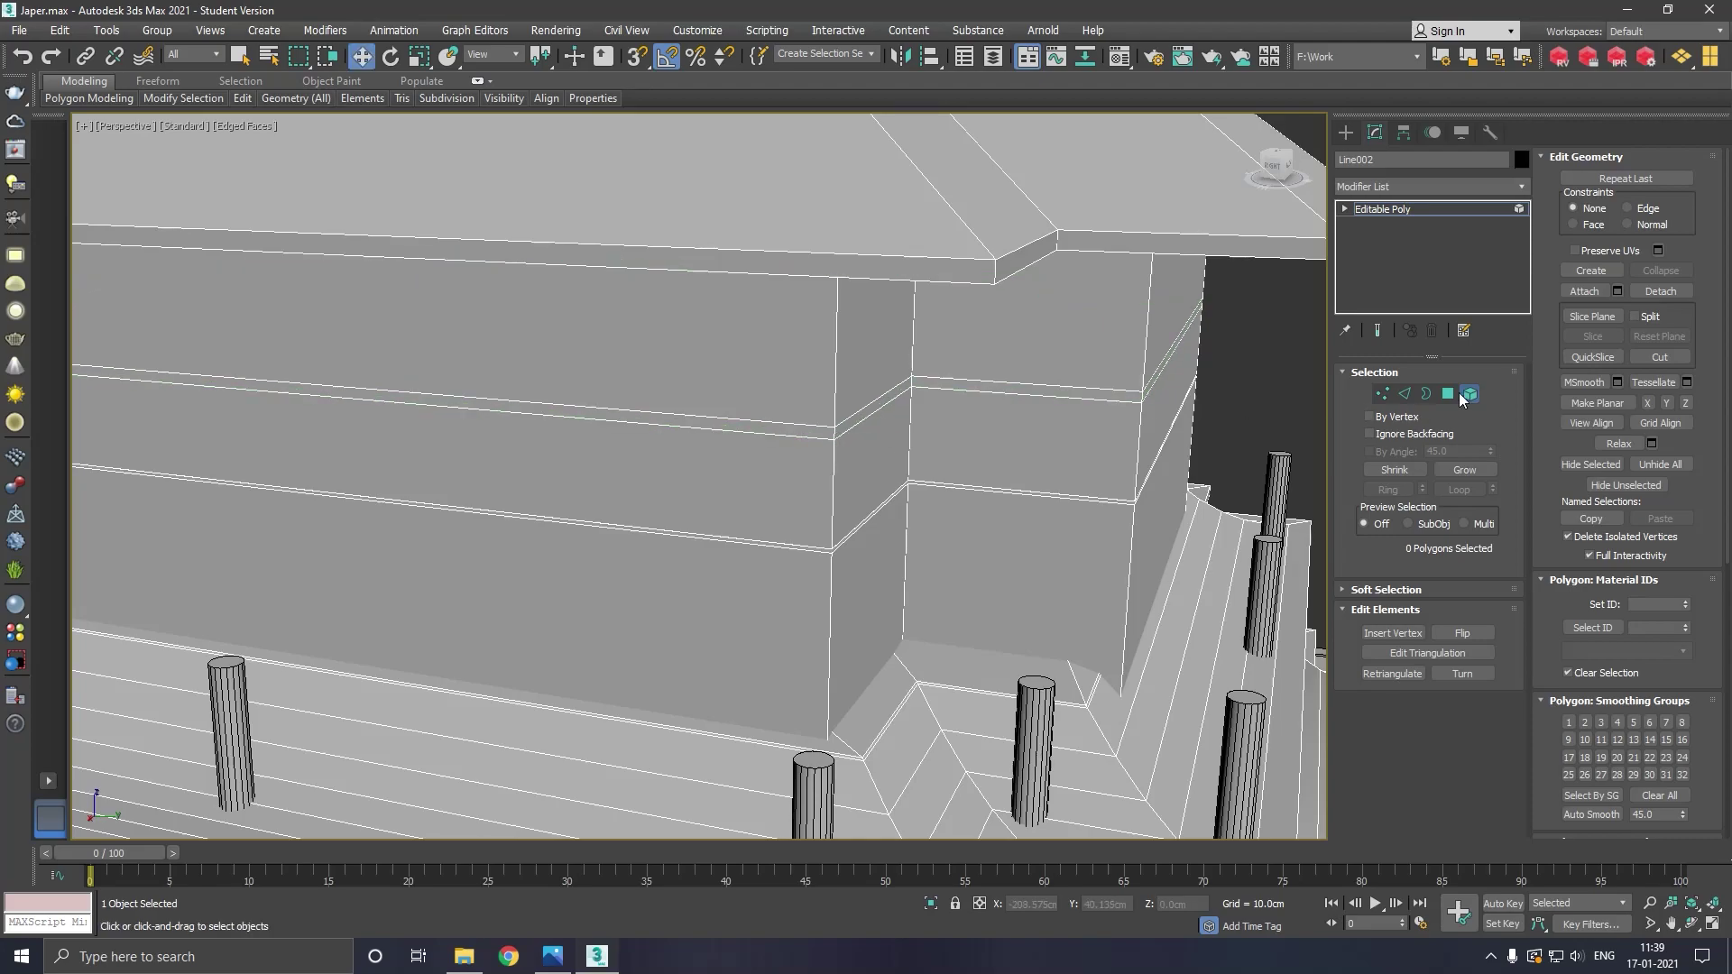
left_click(1448, 393)
left_click(862, 492)
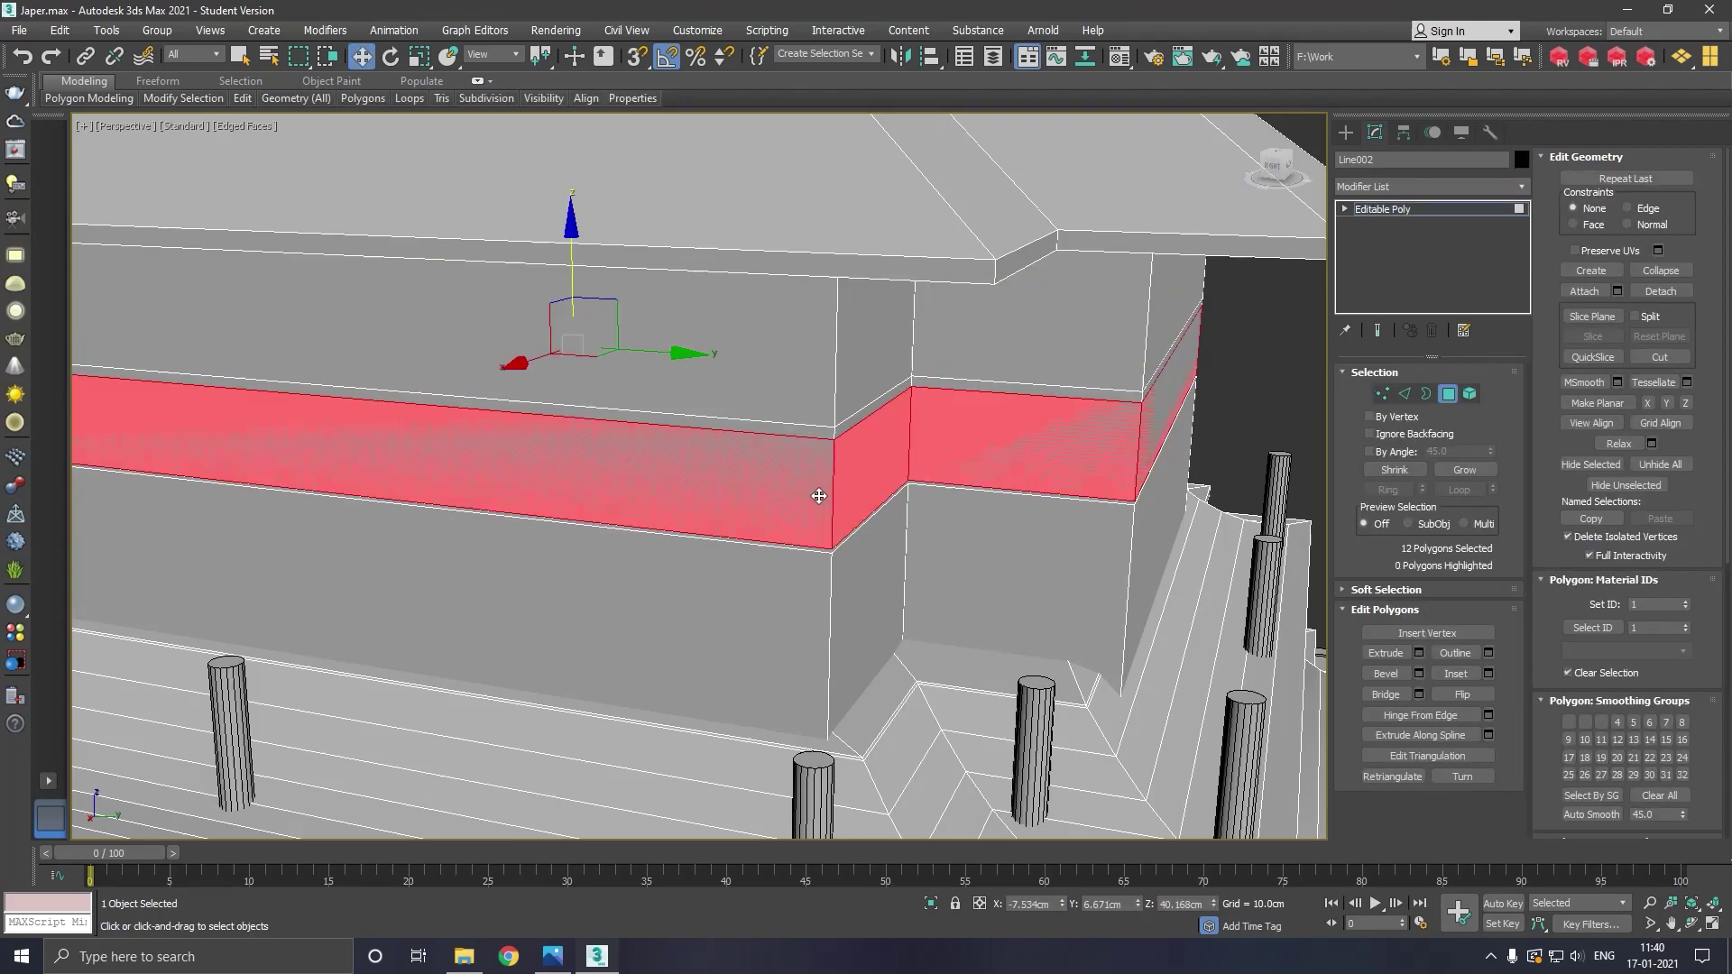
left_click(823, 443, "ctrl")
left_click(850, 433, "shift")
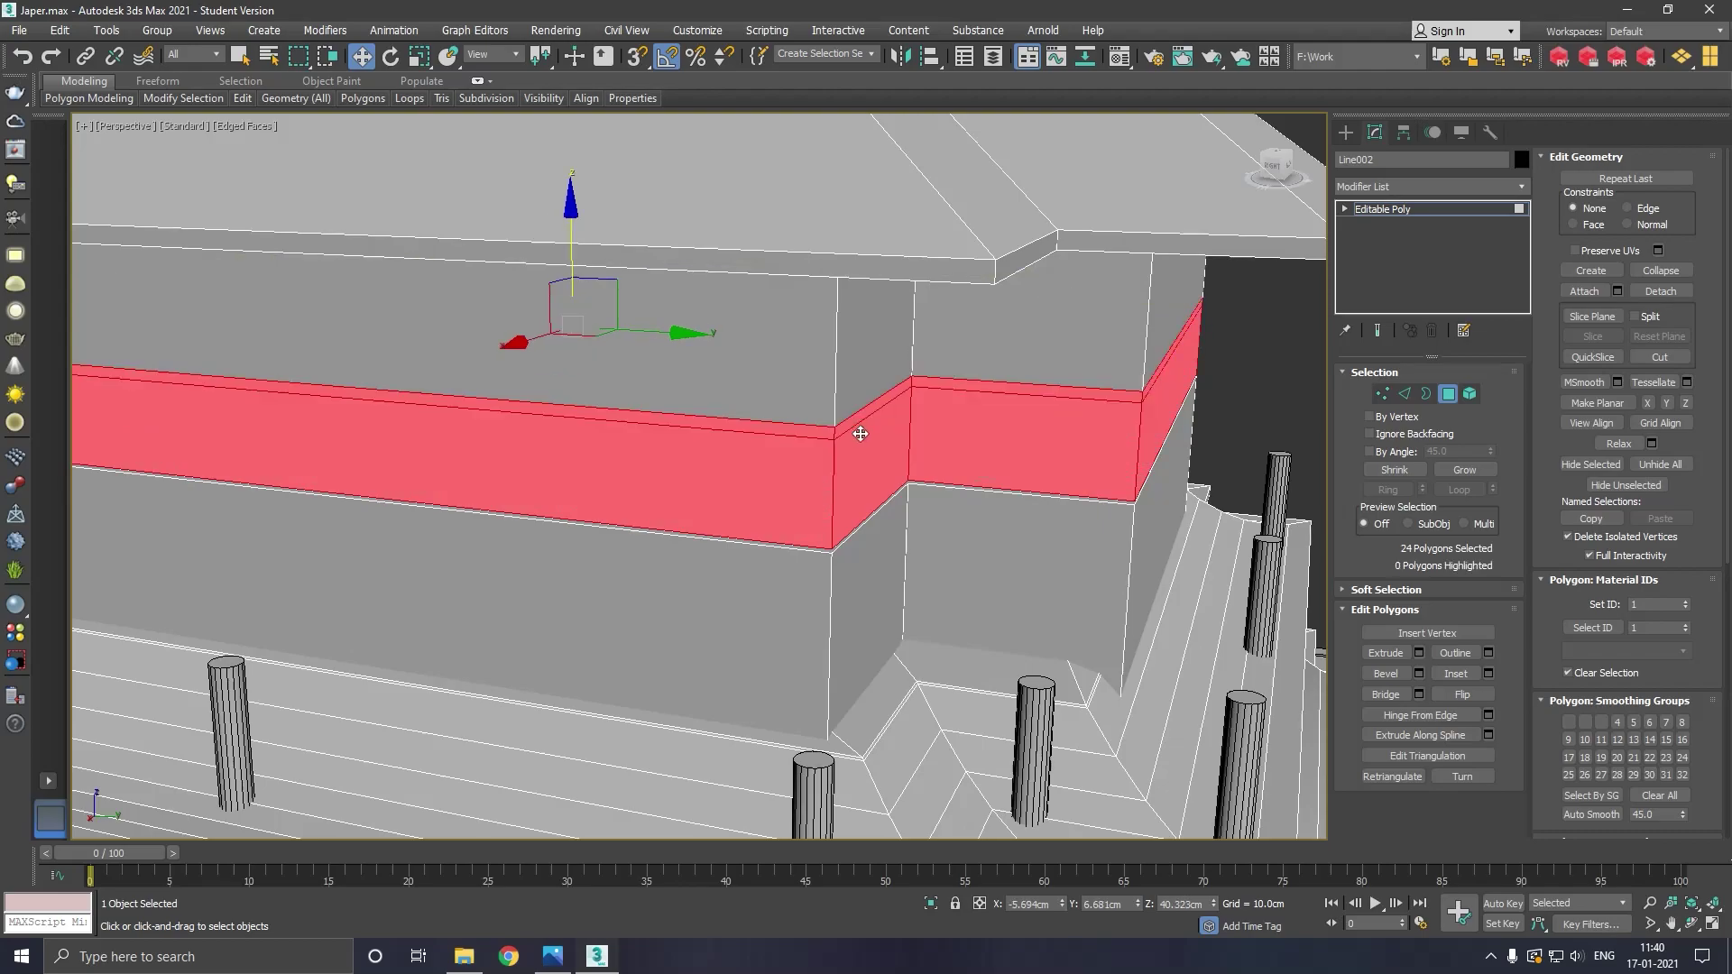
left_click(1419, 652)
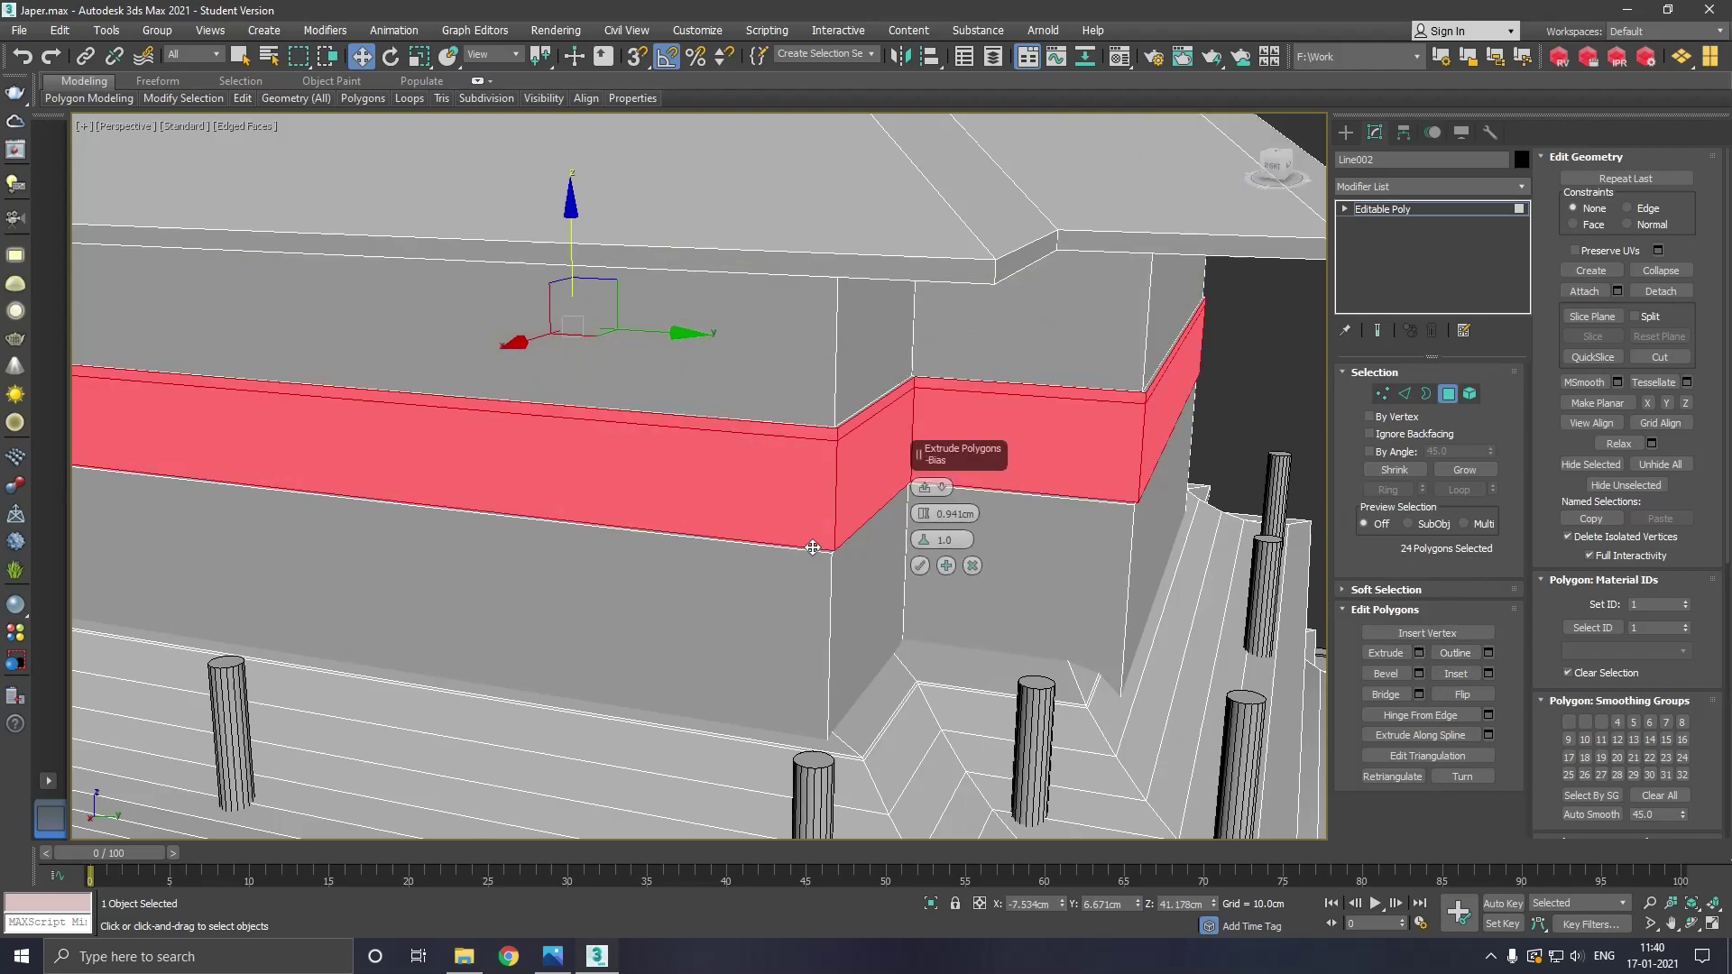
left_click(919, 566)
Extrude the thin trim strip loop outward again on its own
scroll(803, 390, "up", 4)
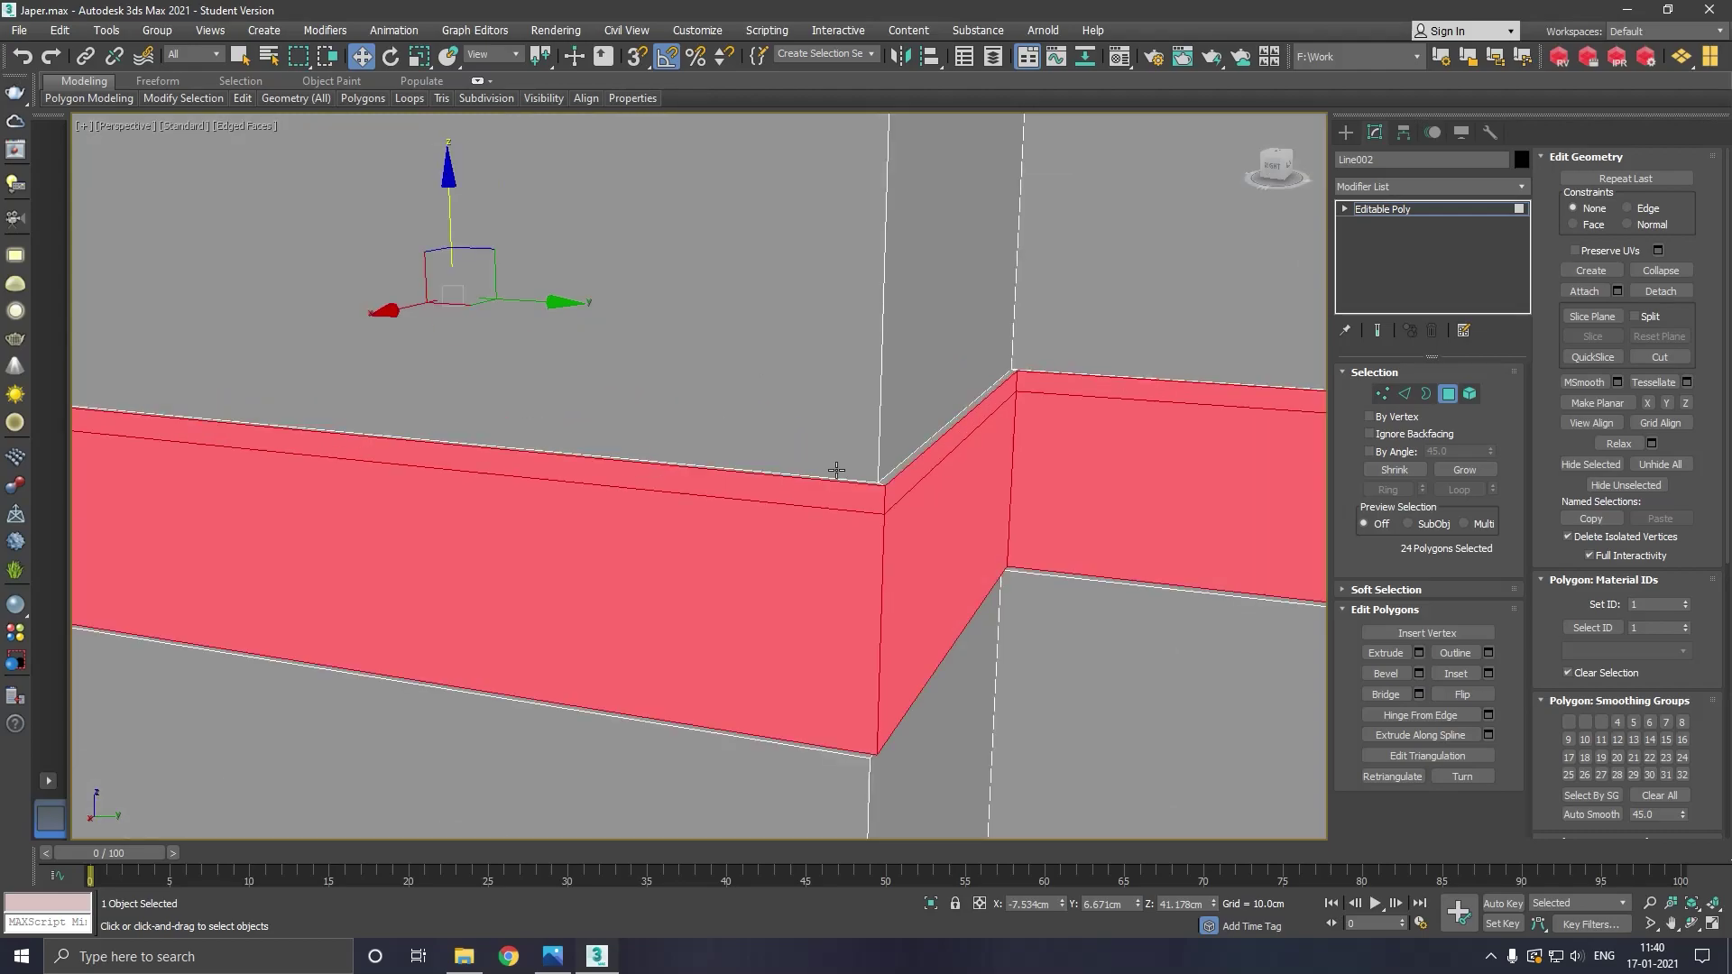
left_click(881, 495)
left_click(898, 495, "shift")
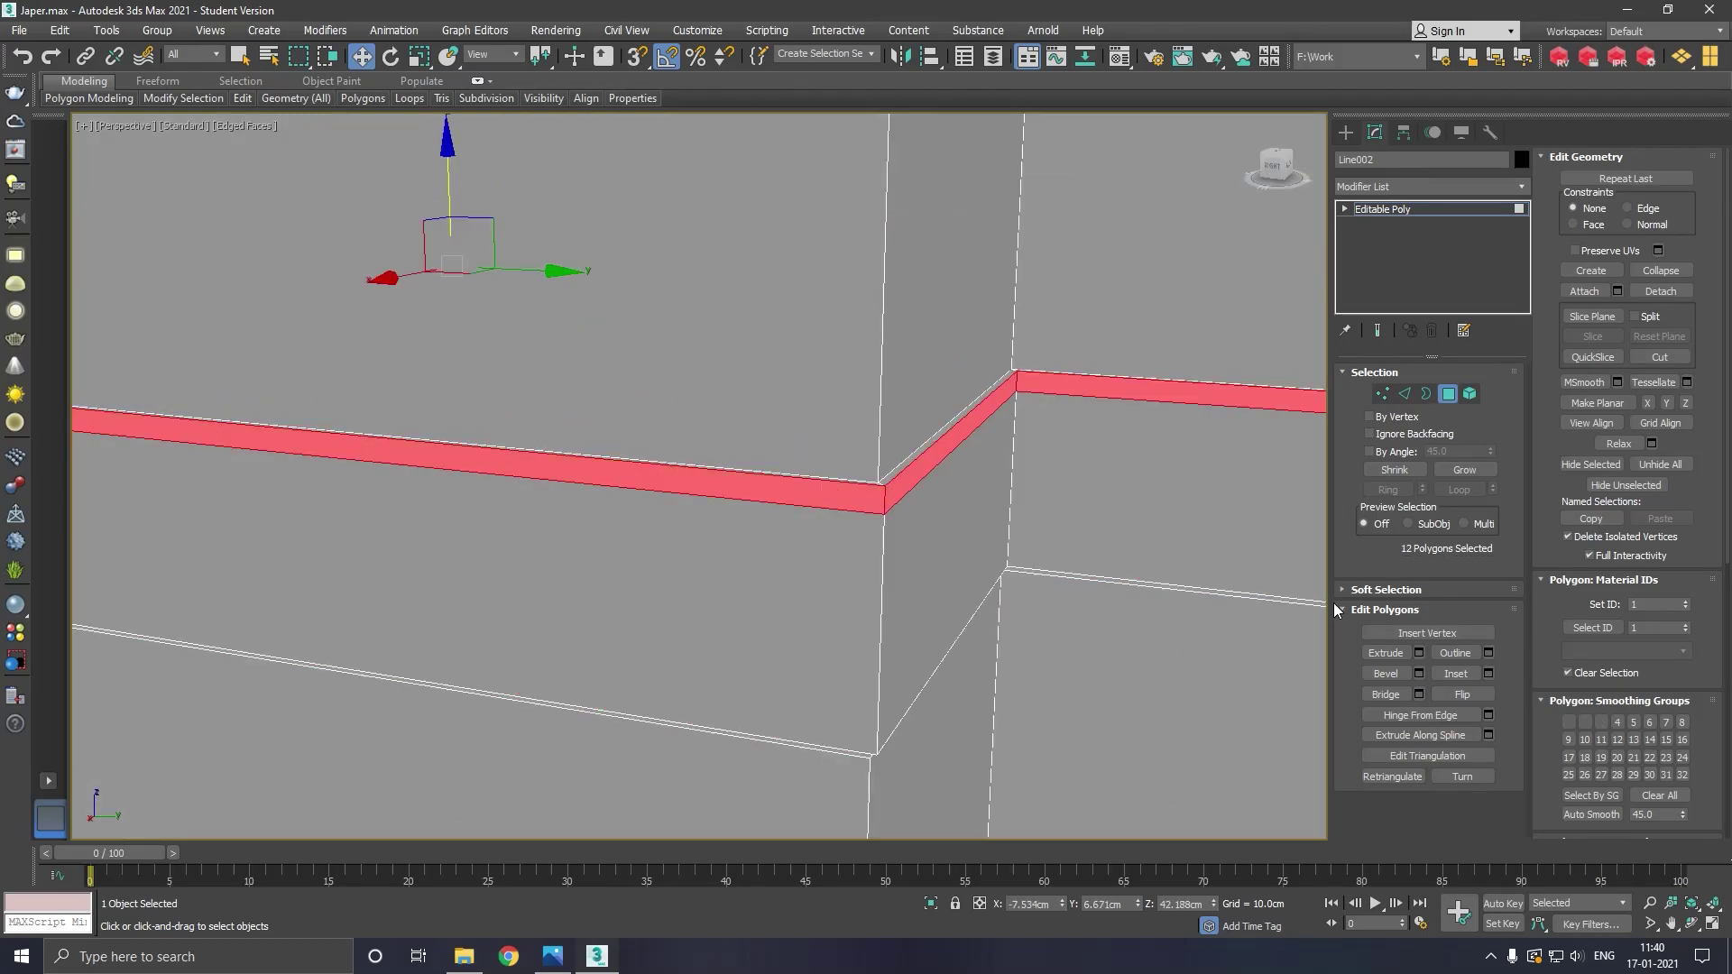
left_click(1419, 651)
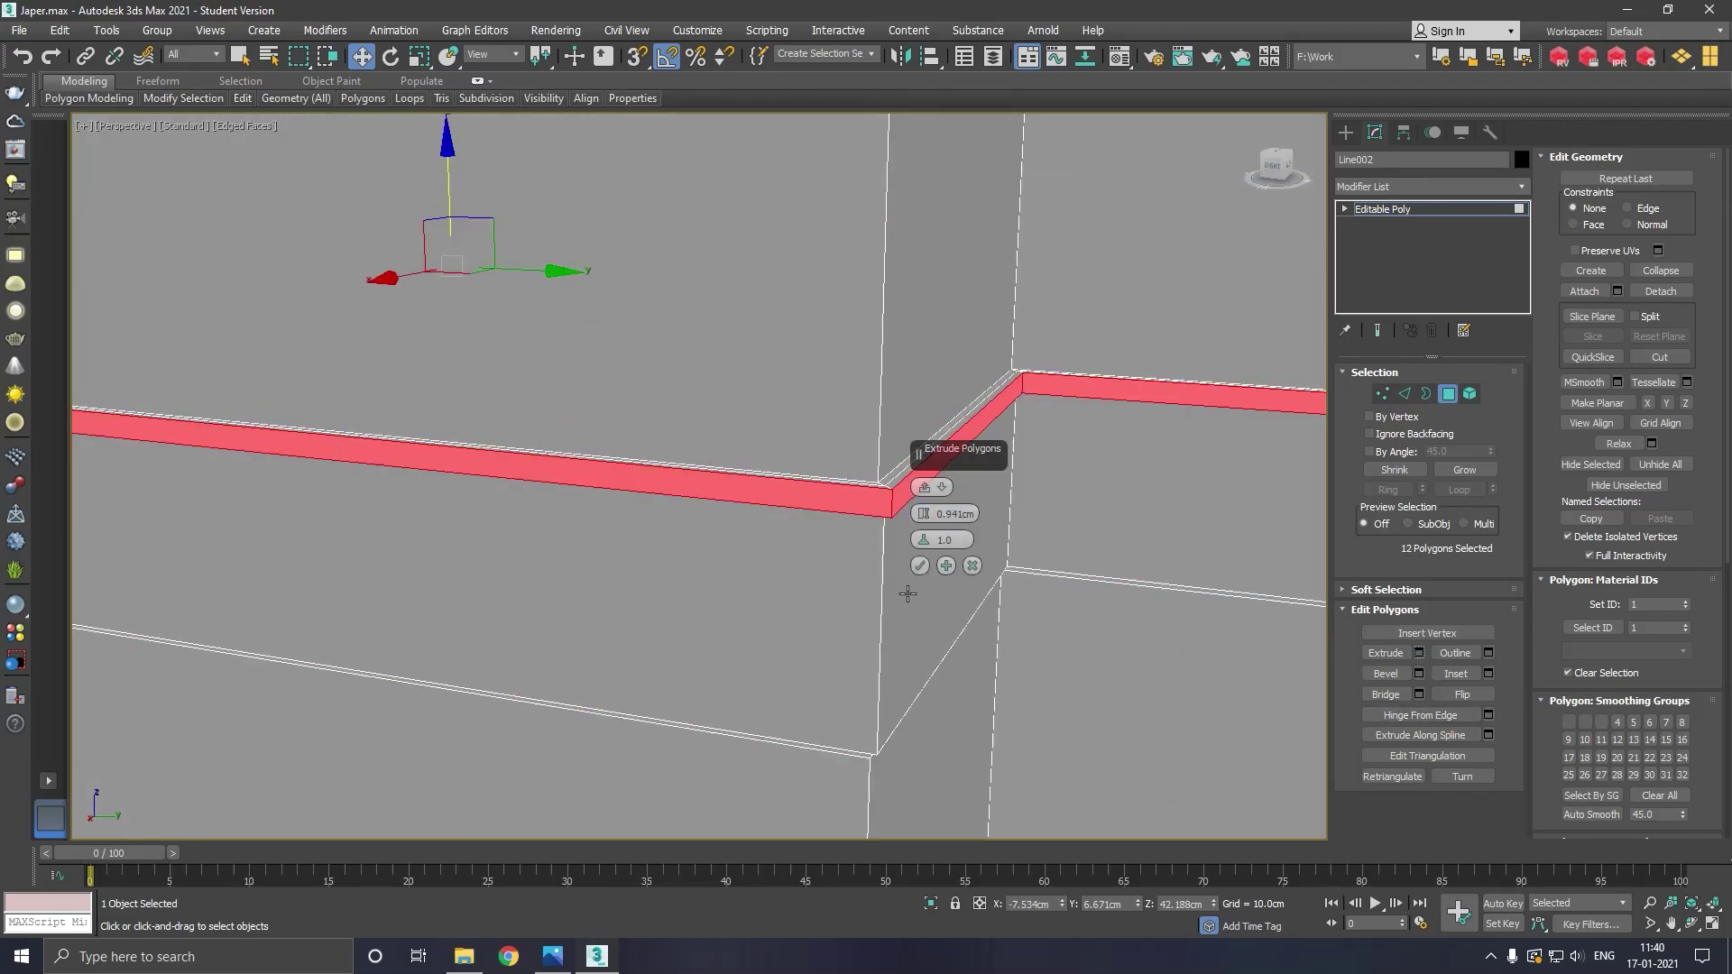
left_click(919, 566)
scroll(926, 574, "down", 4)
scroll(928, 575, "down", 2)
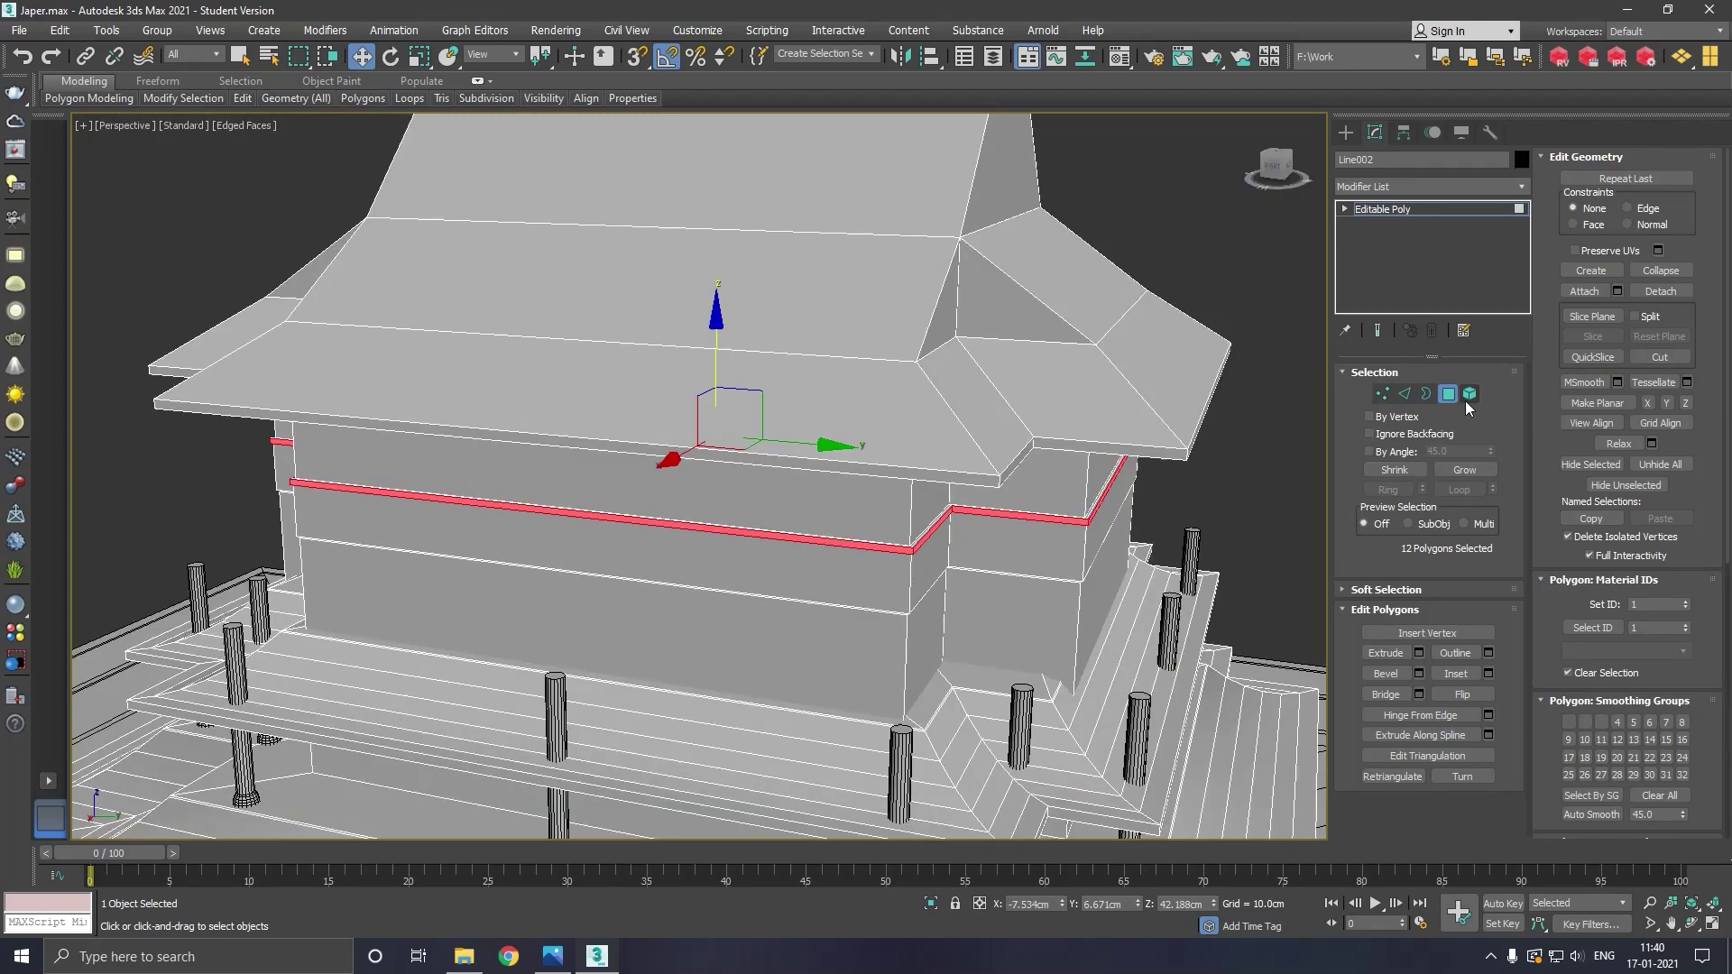
left_click(1468, 396)
scroll(1003, 407, "down", 3)
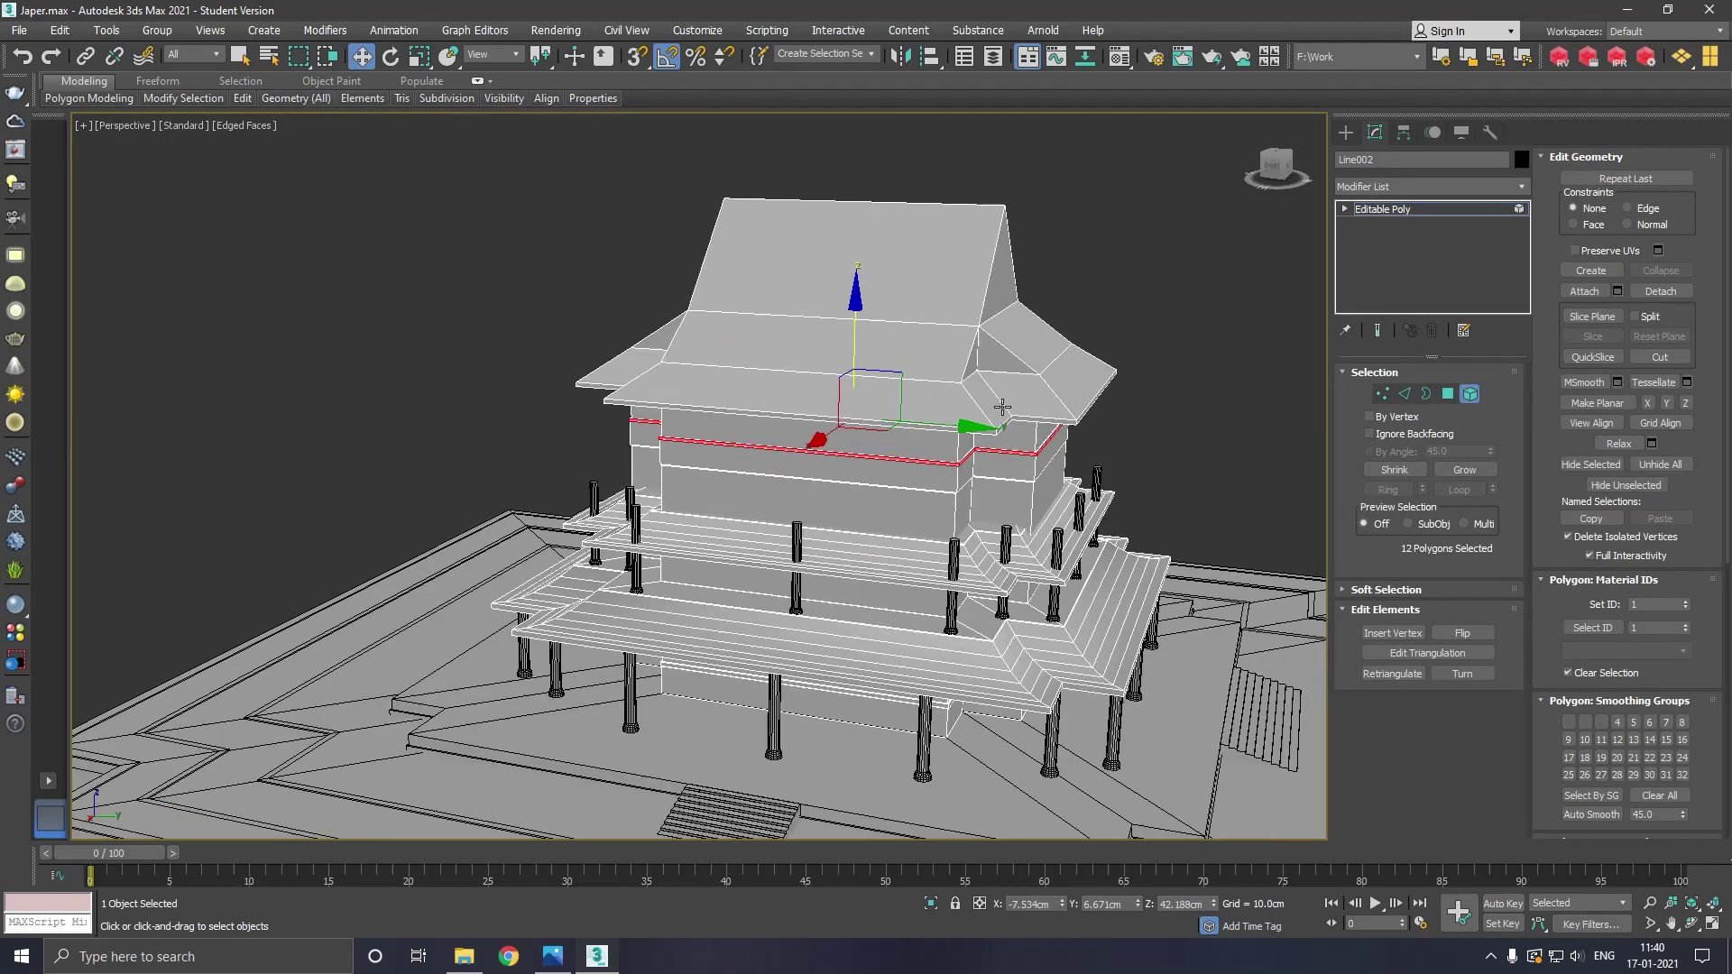
Raise the balcony deck element under the upper roof and detach it as Object003
left_click(927, 580)
scroll(929, 559, "up", 4)
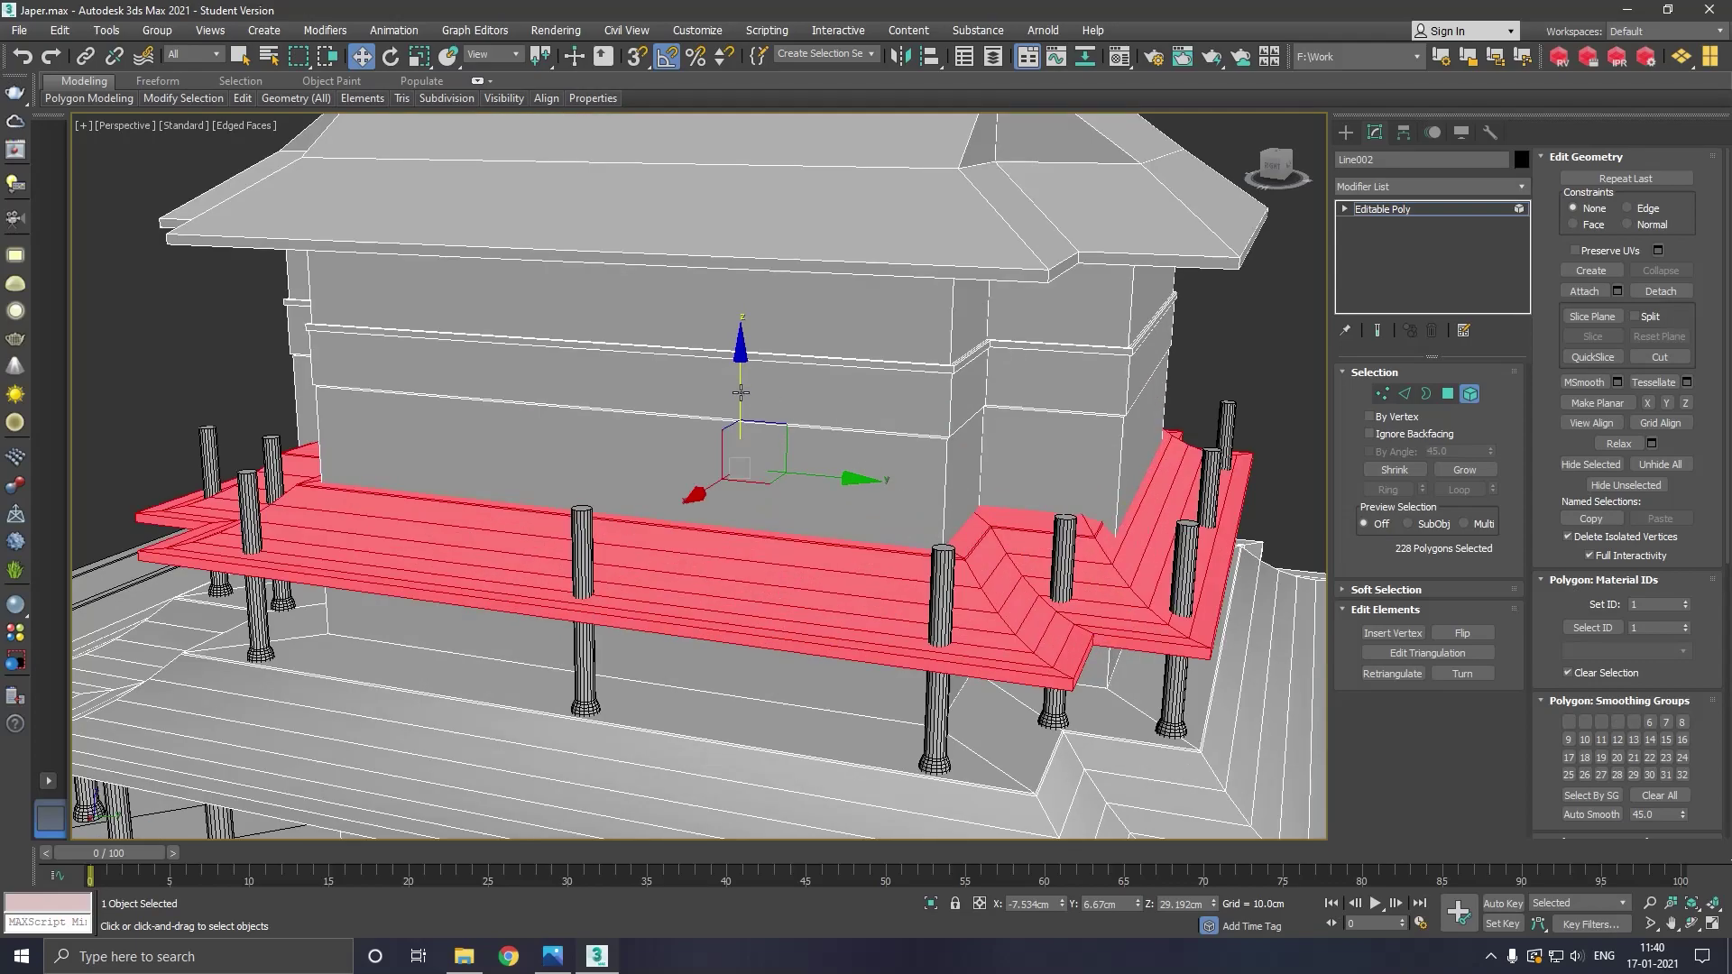
left_click_drag(742, 400, 760, 318)
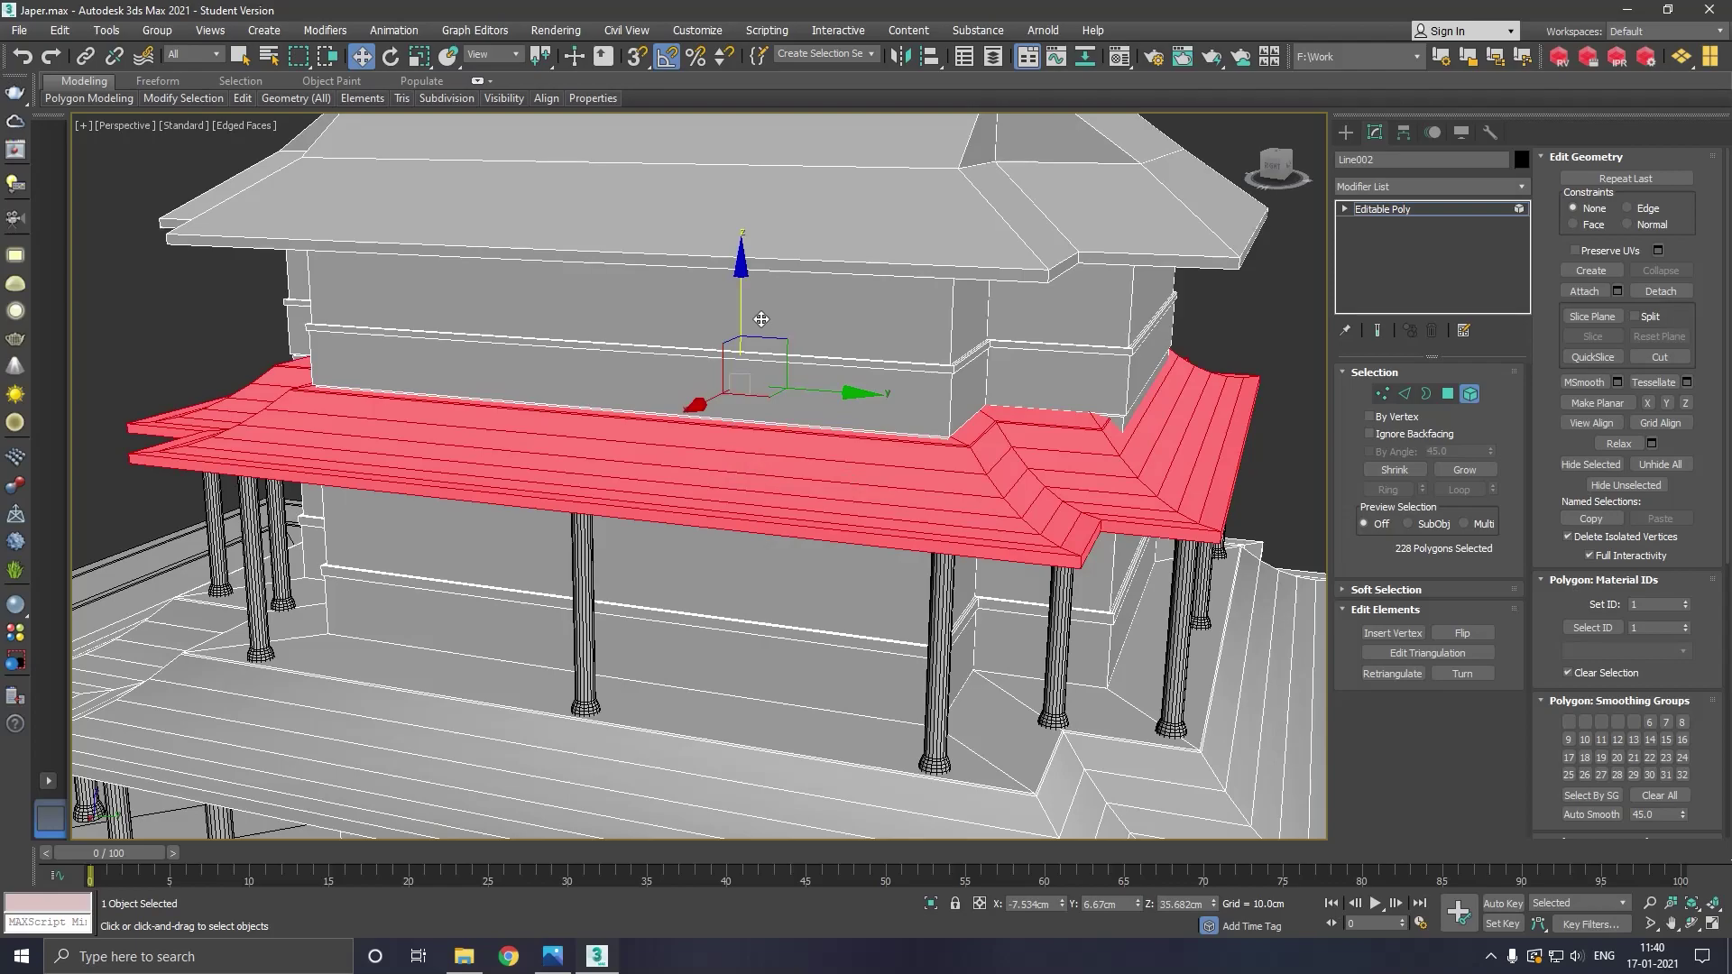
key("t")
scroll(799, 505, "down", 3)
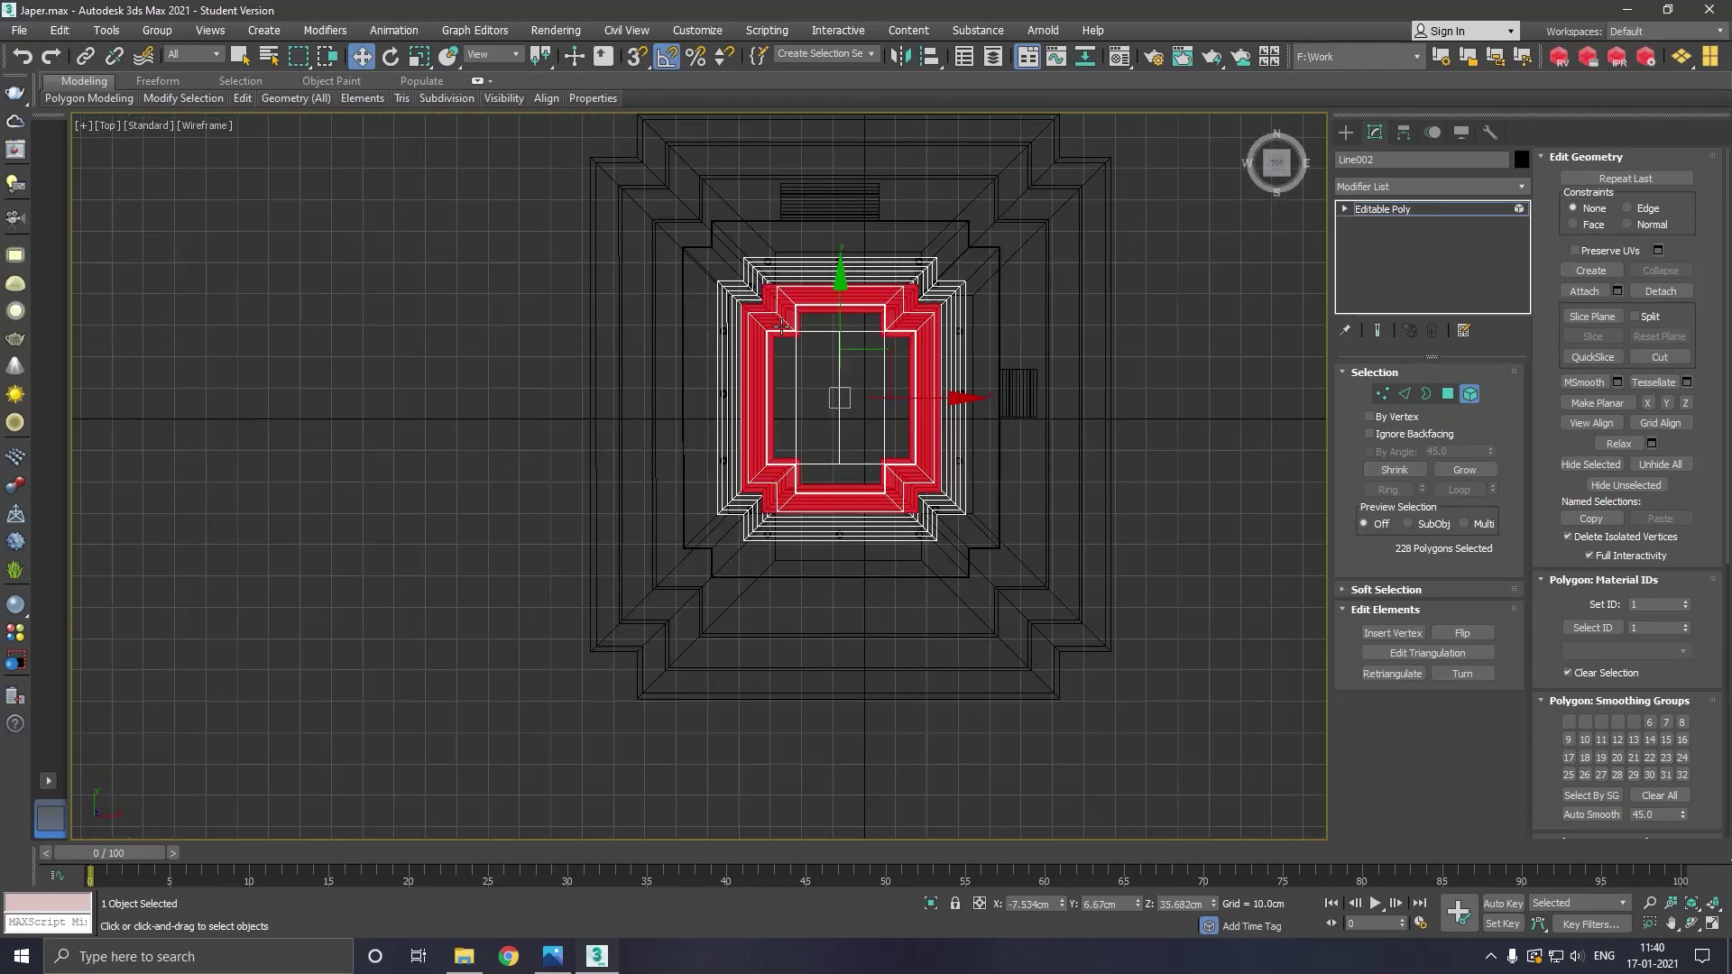
scroll(768, 341, "up", 2)
scroll(776, 342, "up", 2)
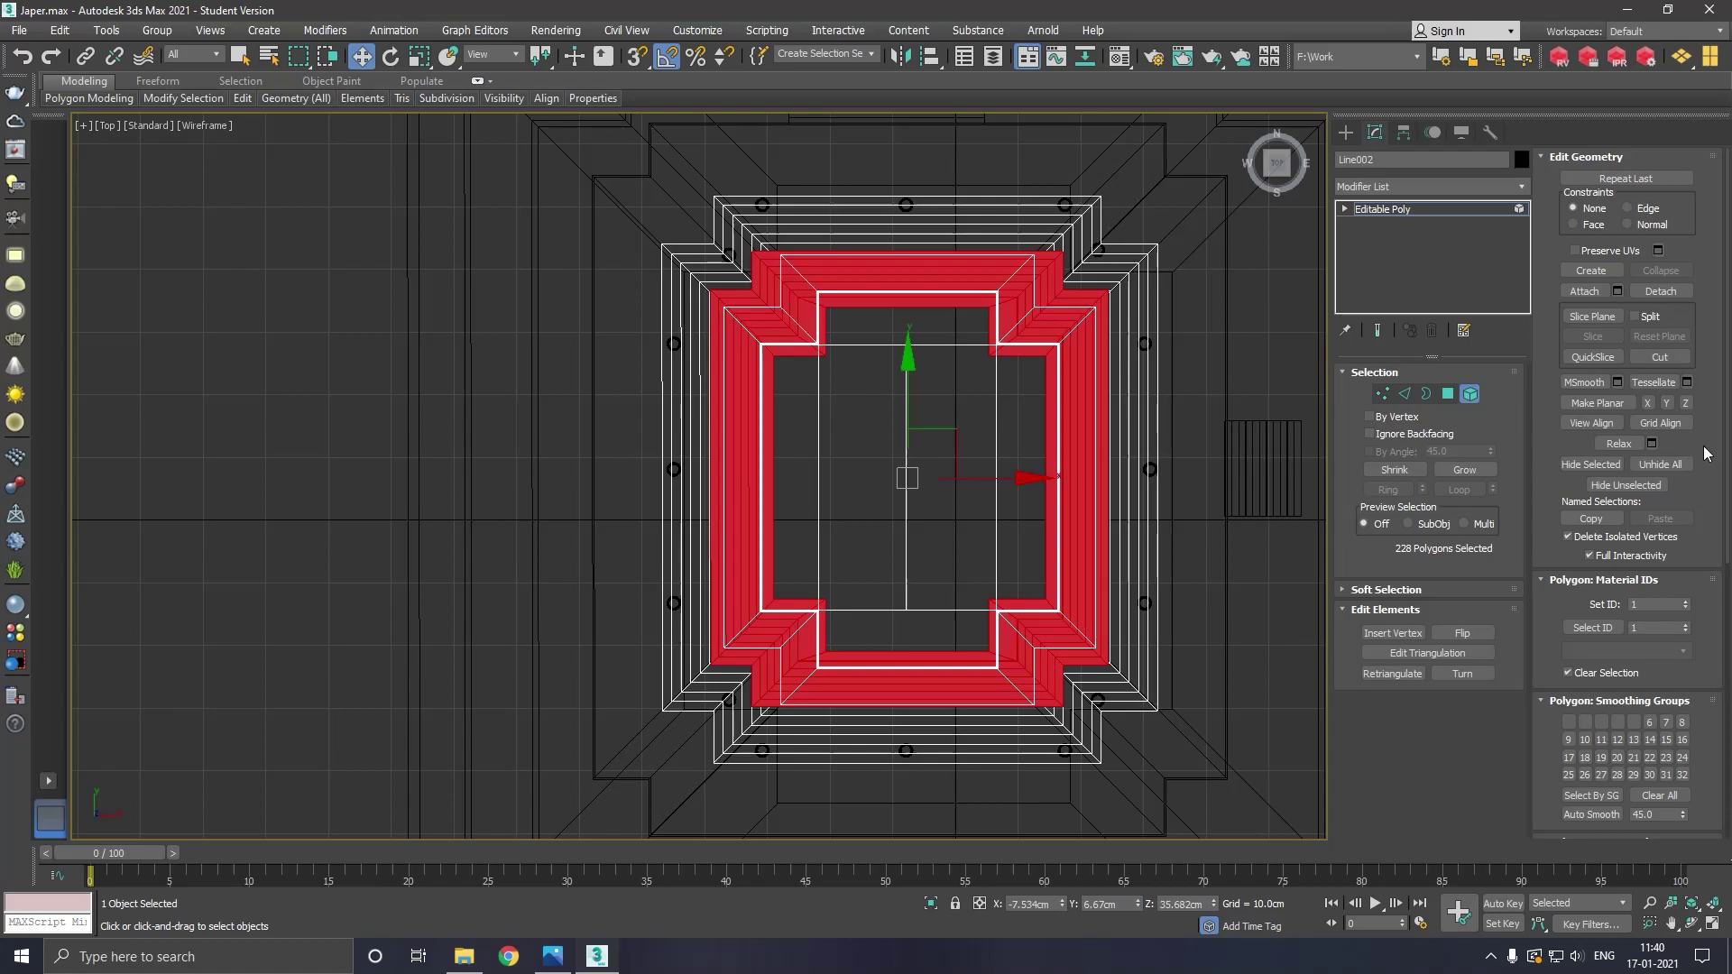
left_click(1660, 291)
left_click(927, 505)
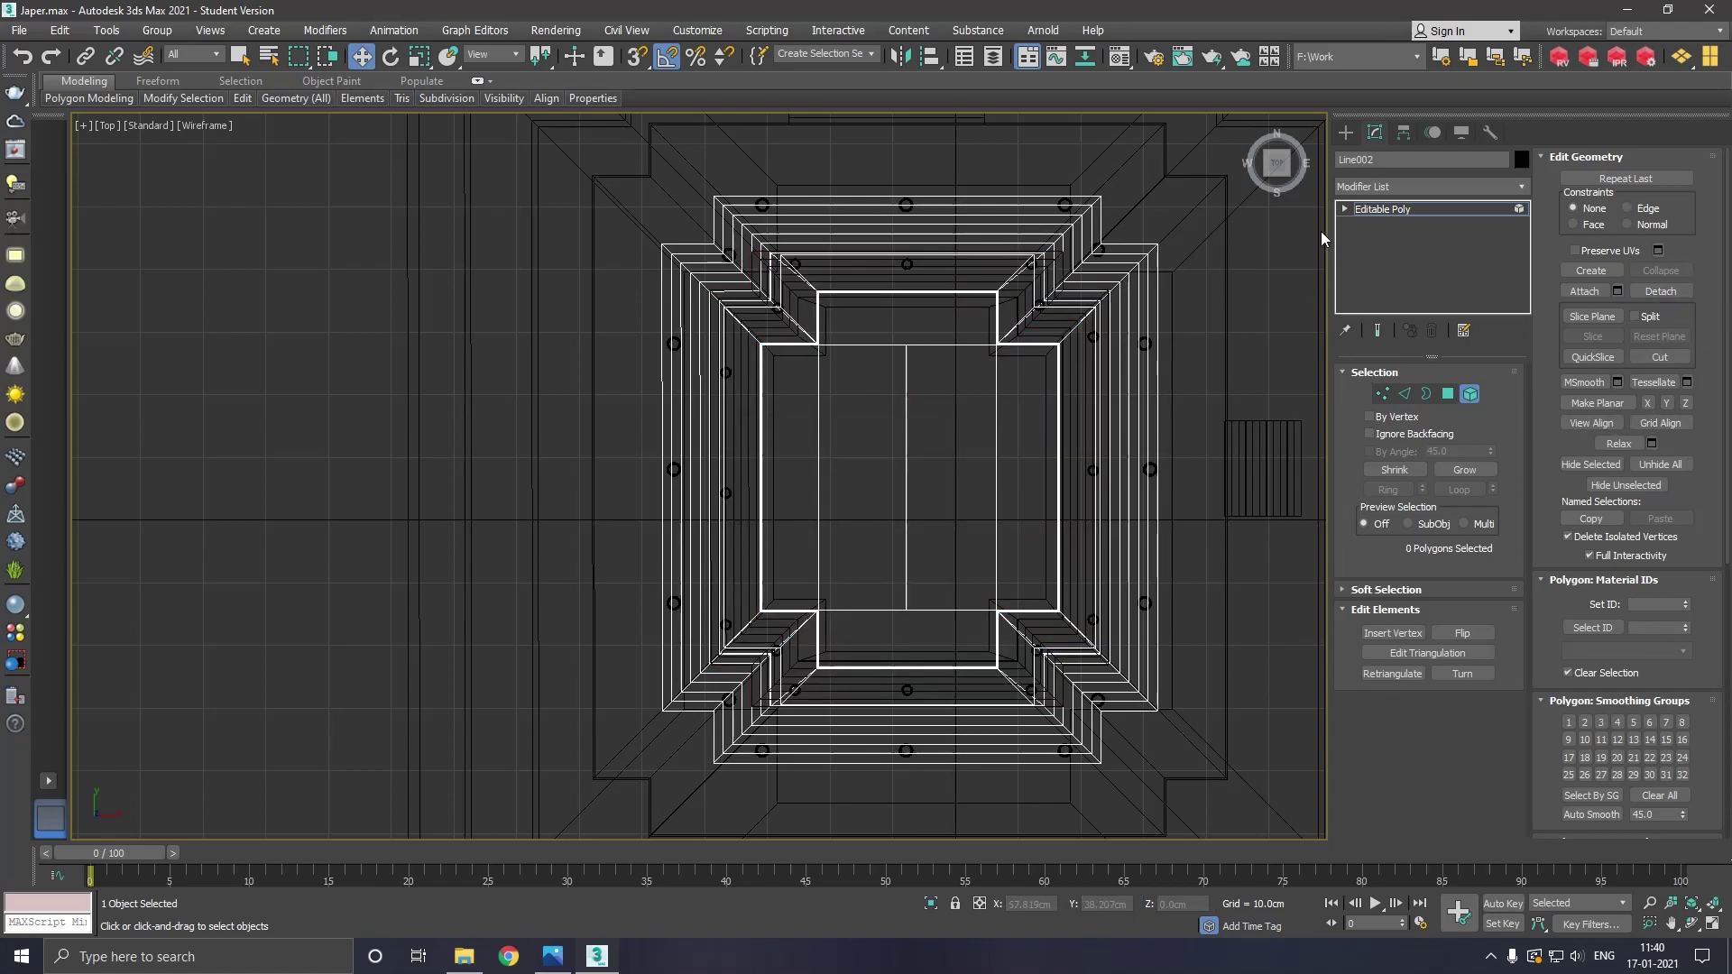
key("5")
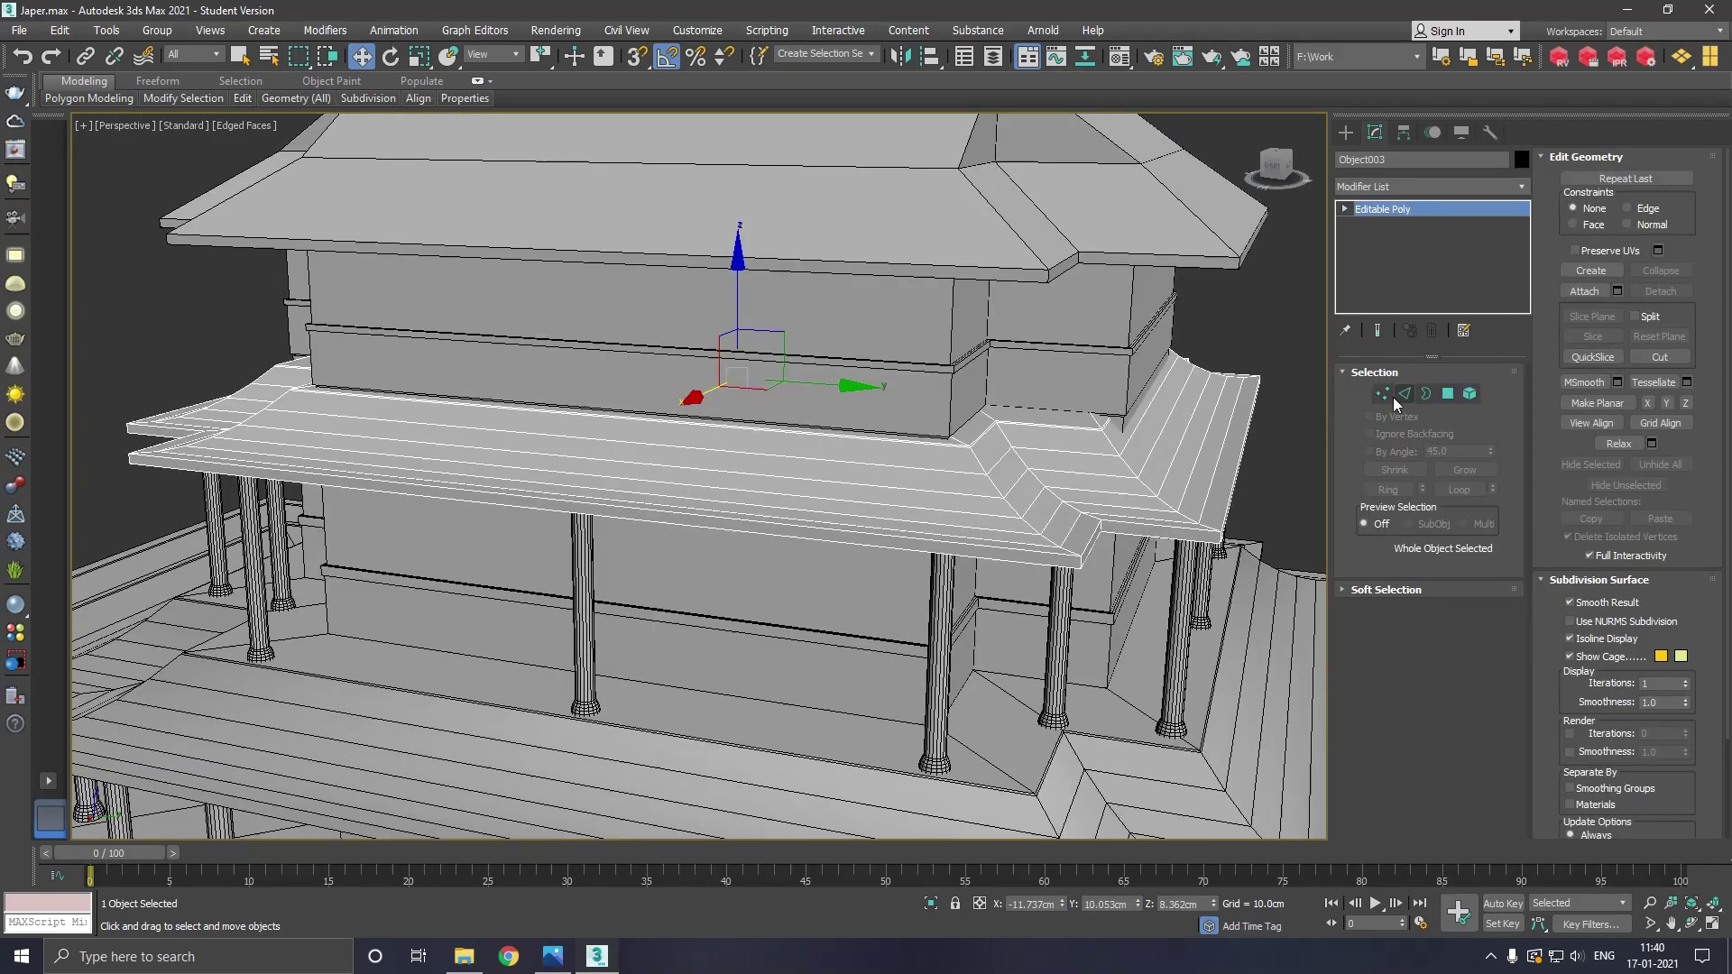
Box-select the roof tier's outer-edge vertices and push them outward
left_click(1385, 395)
mouse_move(697, 544)
middle_mouse_down("alt")
mouse_move(759, 543)
mouse_move(799, 518)
middle_mouse_up("alt")
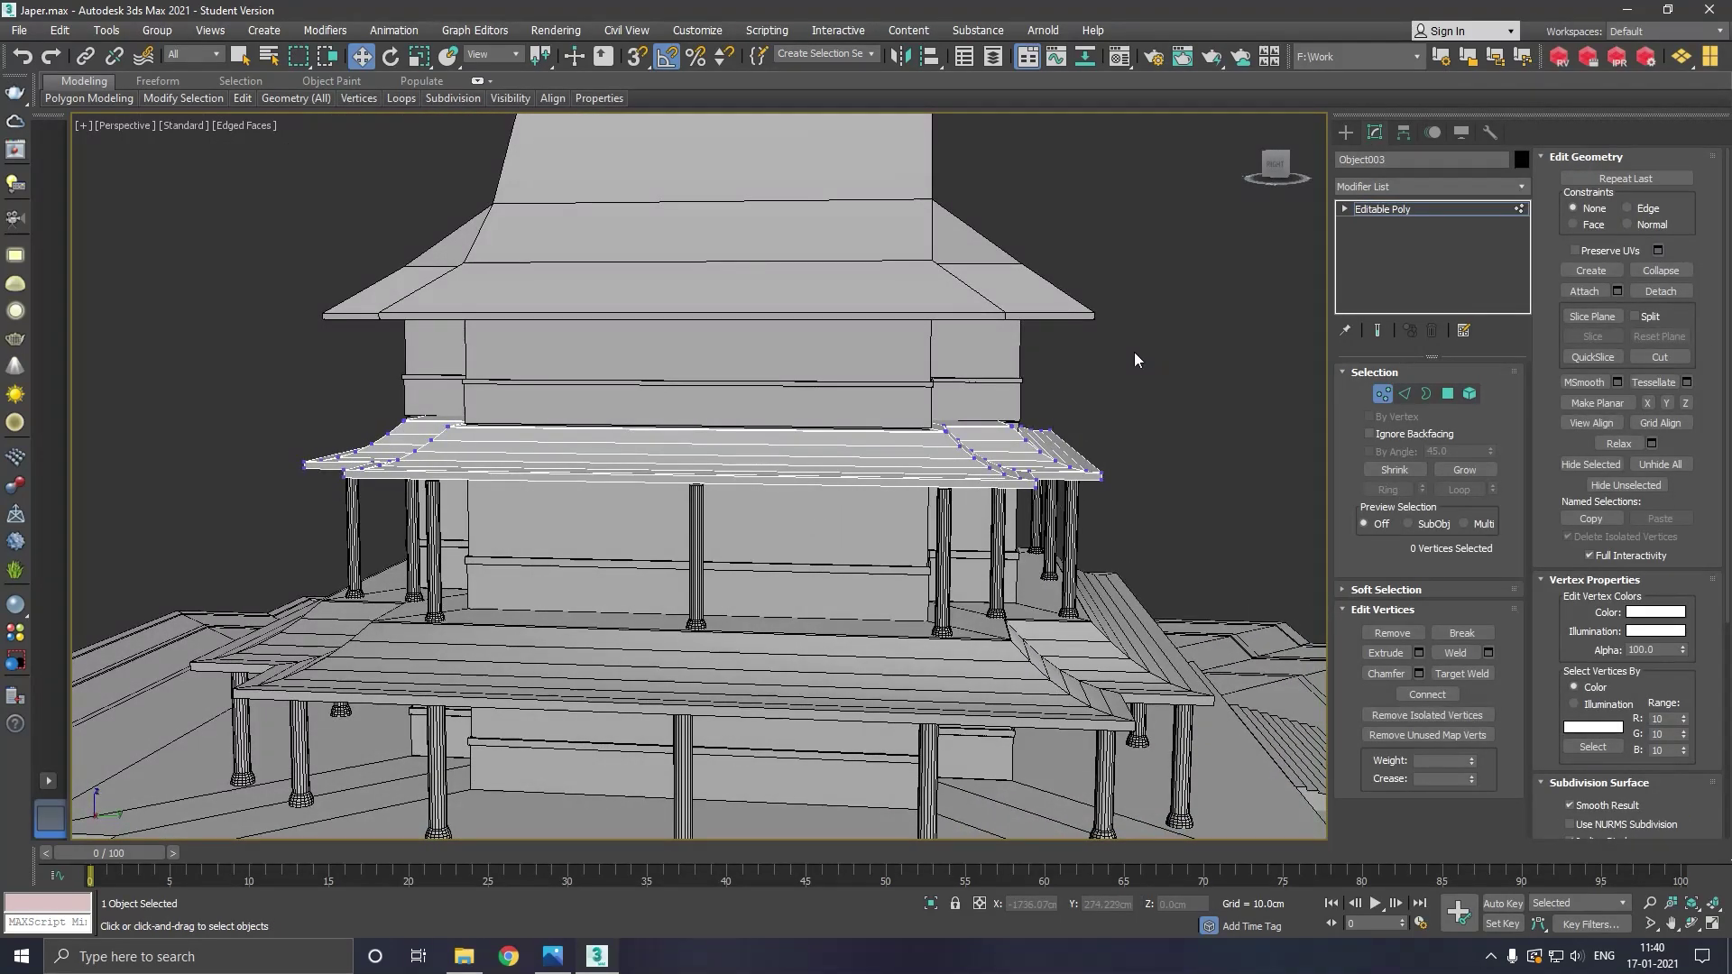
left_click_drag(1133, 358, 869, 610)
middle_click_drag(785, 647, 968, 470, "alt")
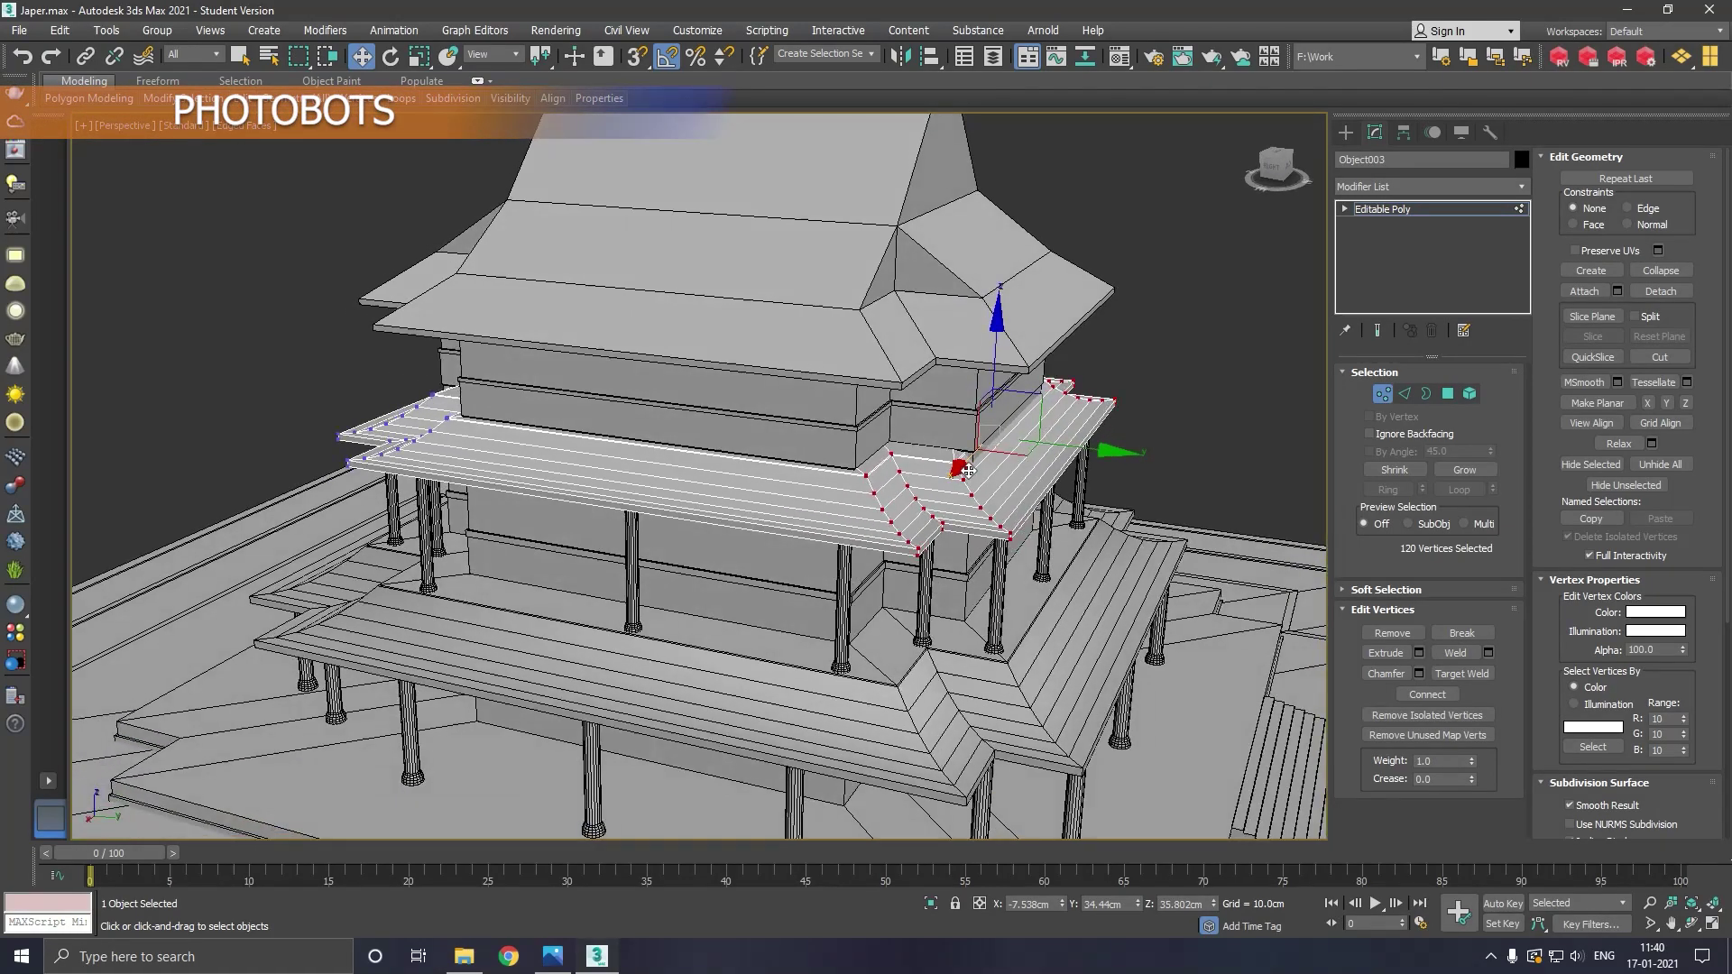
scroll(968, 470, "up", 2)
left_click_drag(1077, 441, 1091, 440)
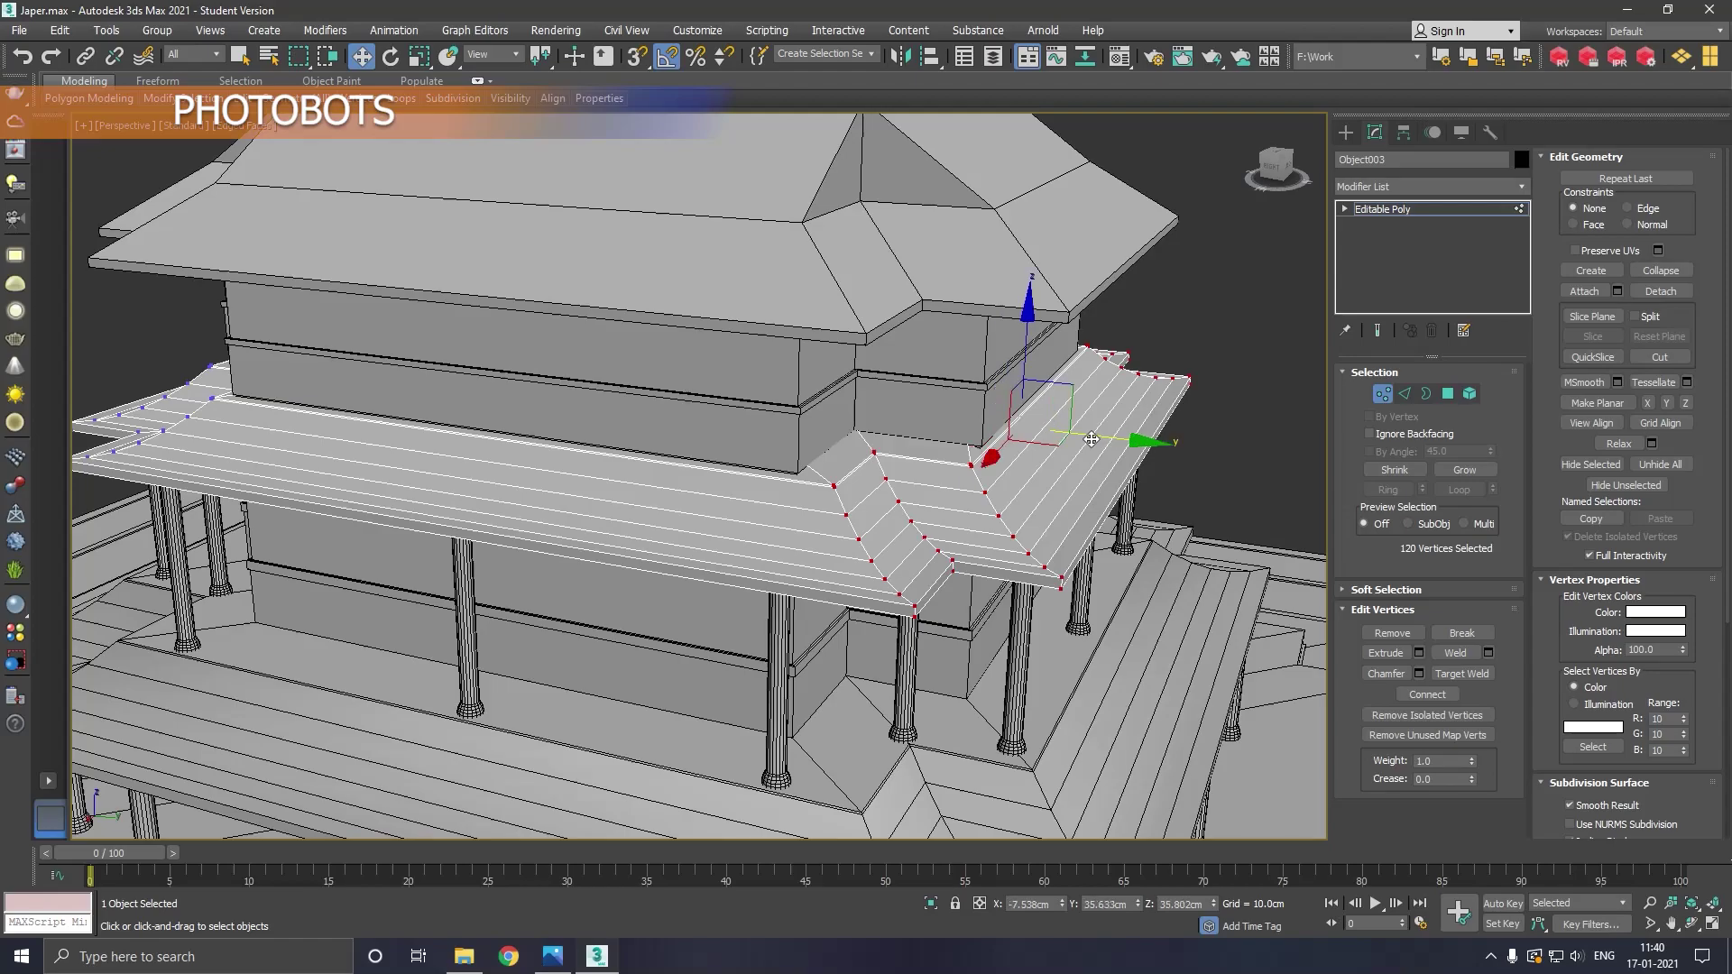
scroll(984, 485, "down", 3)
scroll(984, 485, "down", 3)
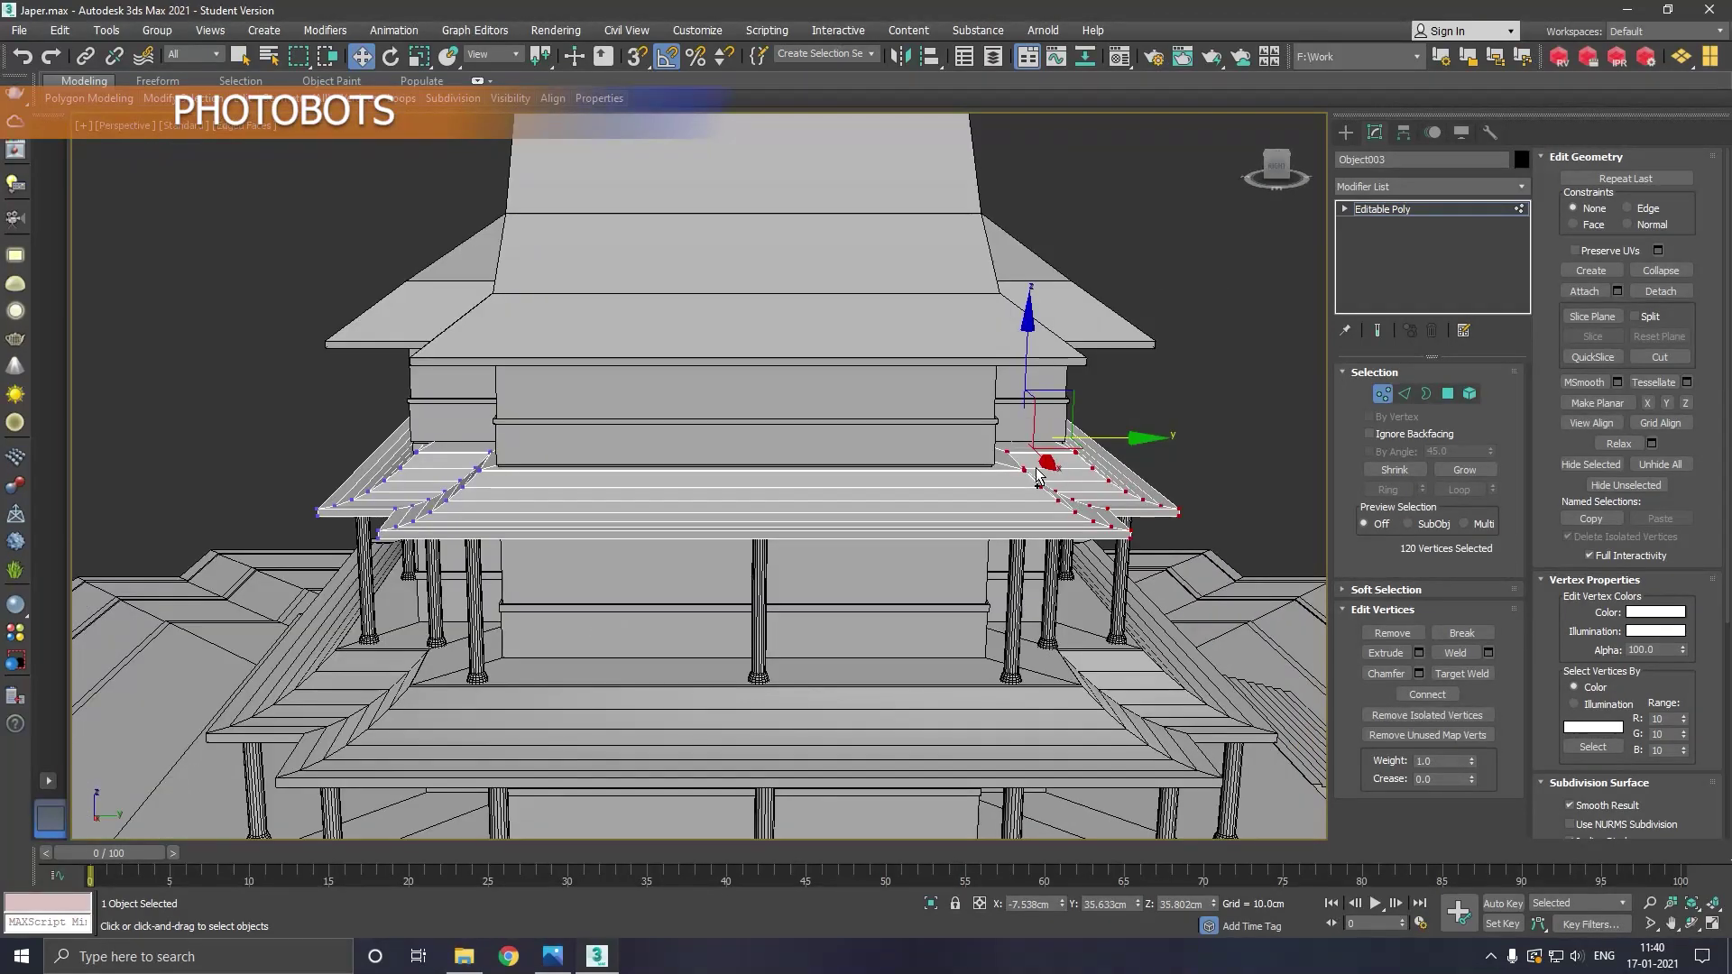
scroll(985, 486, "down", 2)
Select the tier's left corner vertices and pull them outward to the left
left_click_drag(424, 264, 771, 545)
middle_click_drag(739, 517, 755, 523, "alt")
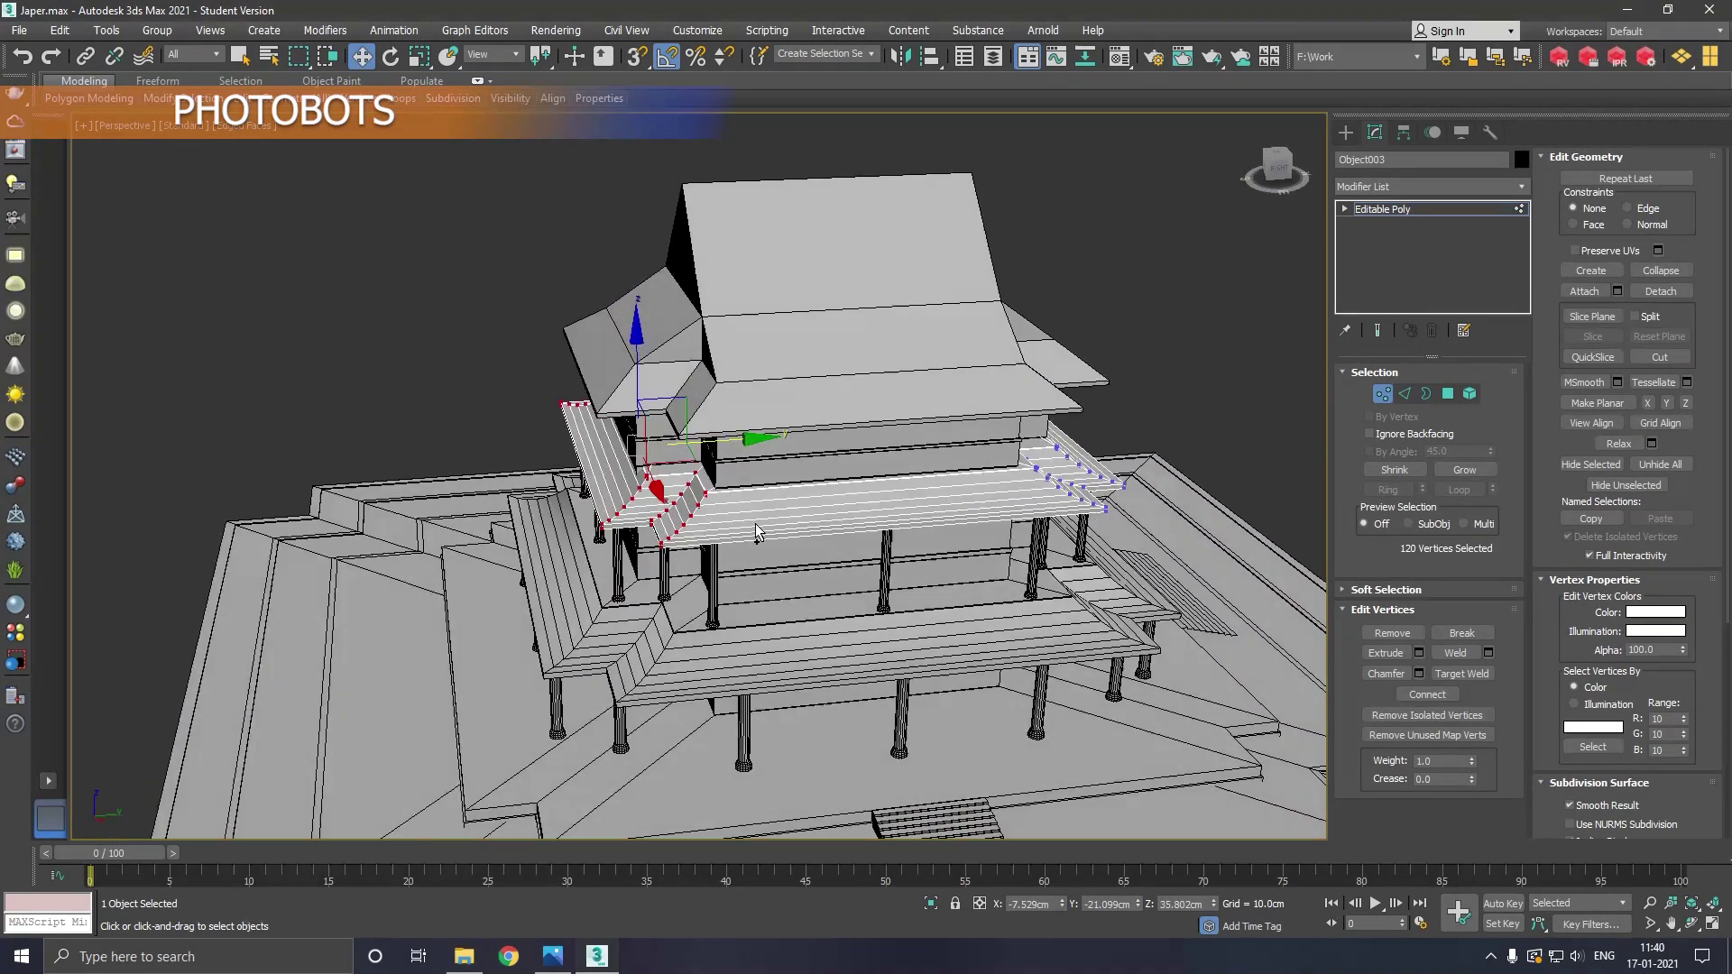
scroll(642, 445, "up", 5)
left_click_drag(632, 428, 606, 433)
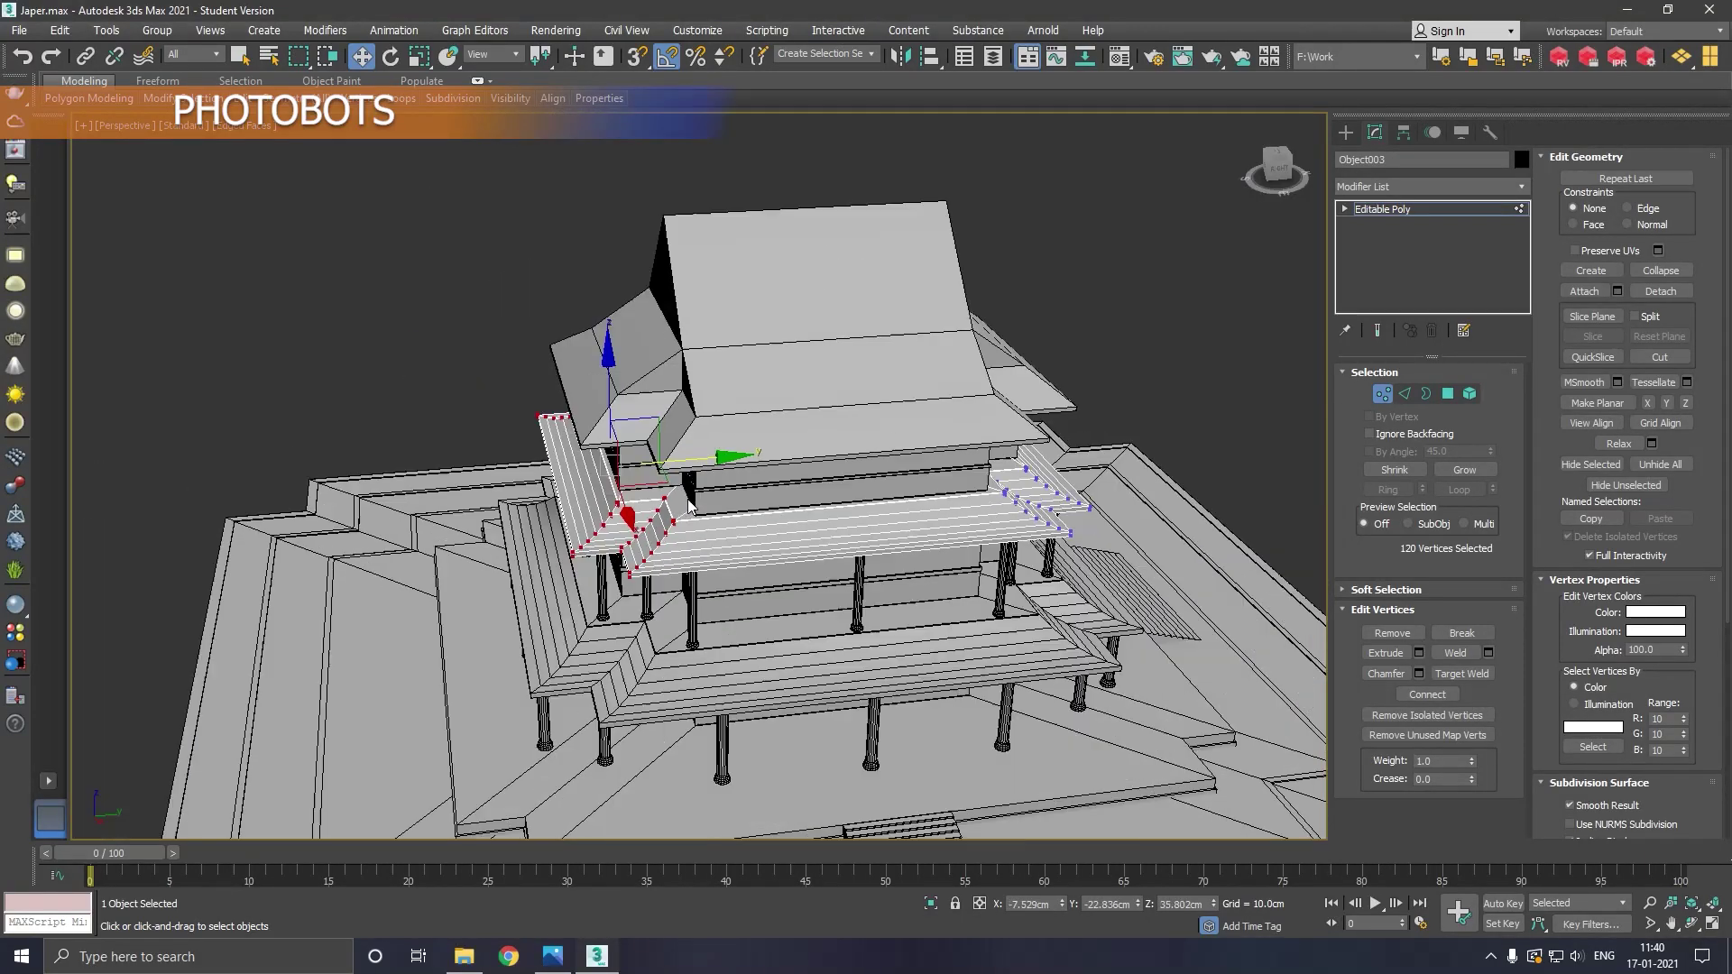
scroll(629, 415, "down", 5)
Shift the selected tier corner vertices further outward into a flared overhang
middle_click_drag(629, 415, 942, 503, "alt")
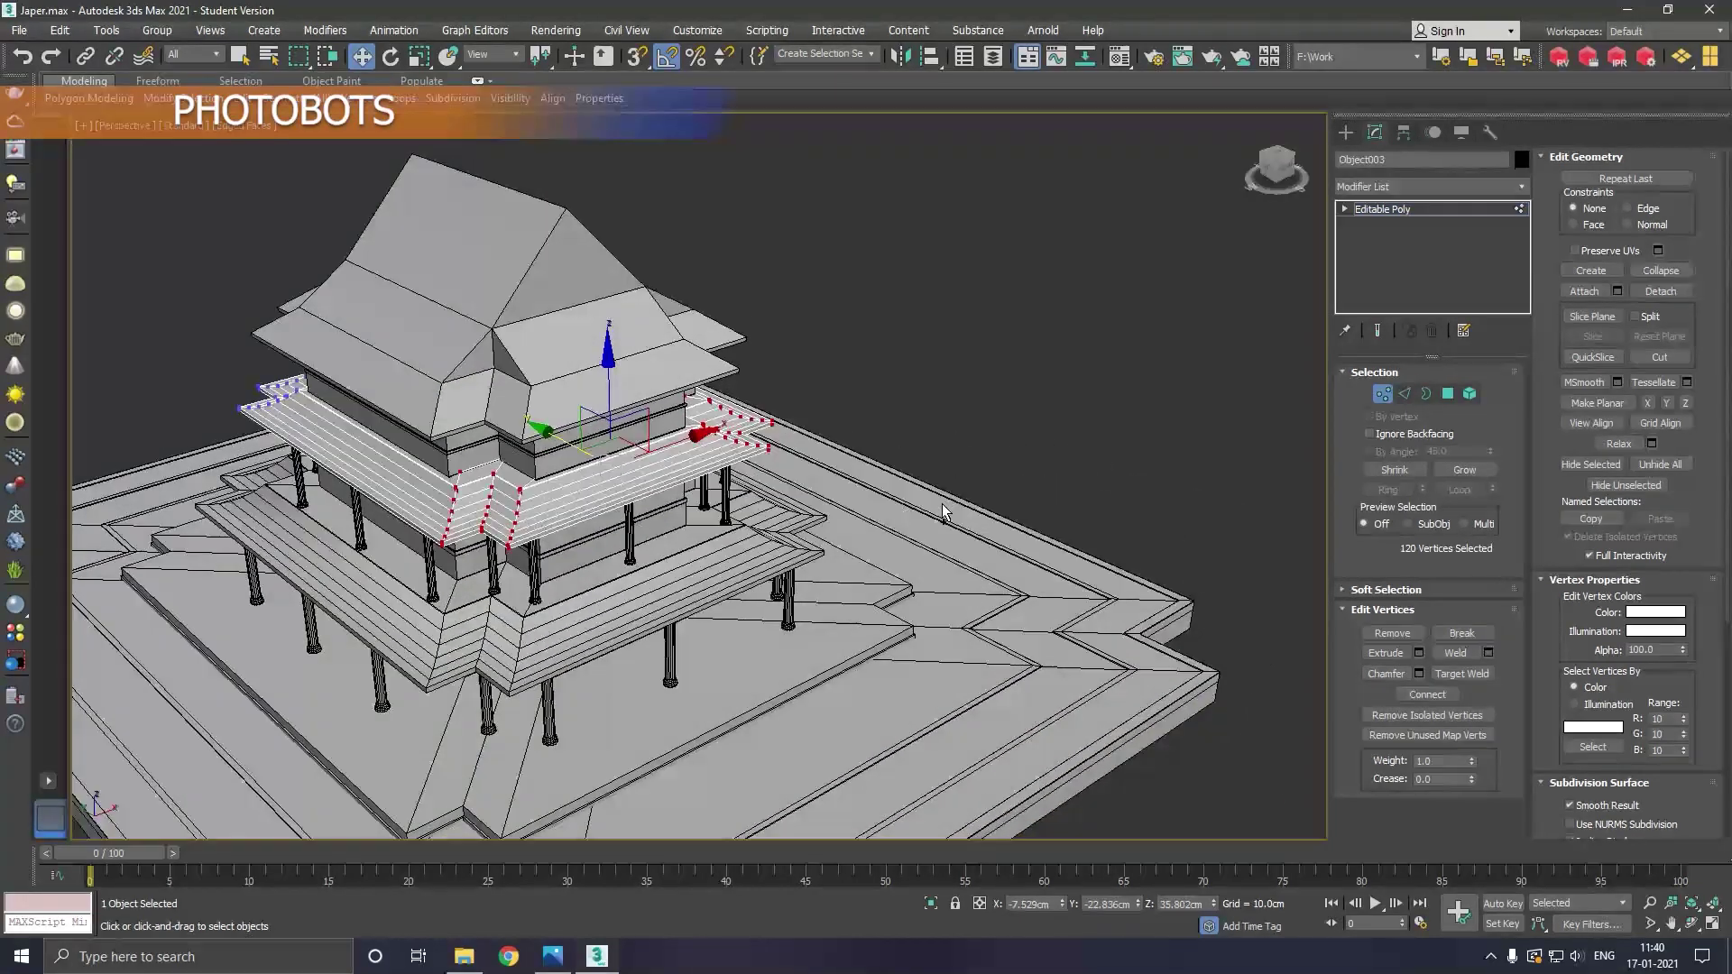
scroll(507, 472, "up", 3)
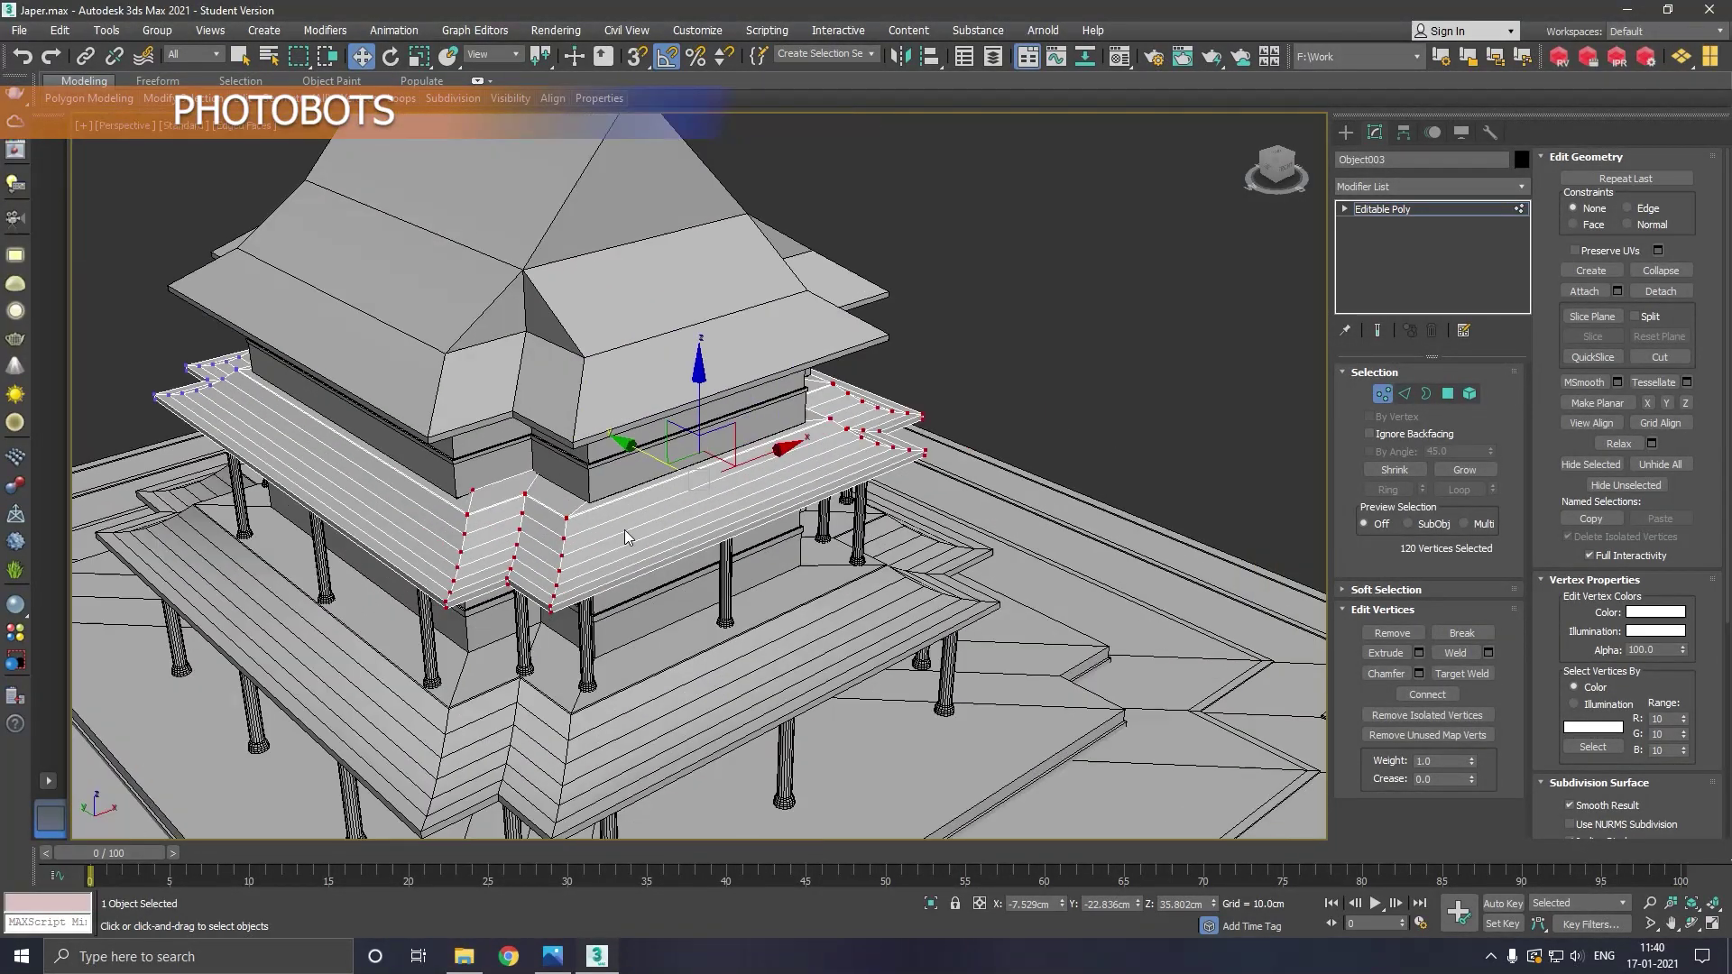
scroll(625, 529, "down", 3)
mouse_move(582, 516)
middle_mouse_down("alt")
mouse_move(619, 525)
mouse_move(438, 399)
middle_mouse_up("alt")
scroll(608, 522, "up", 3)
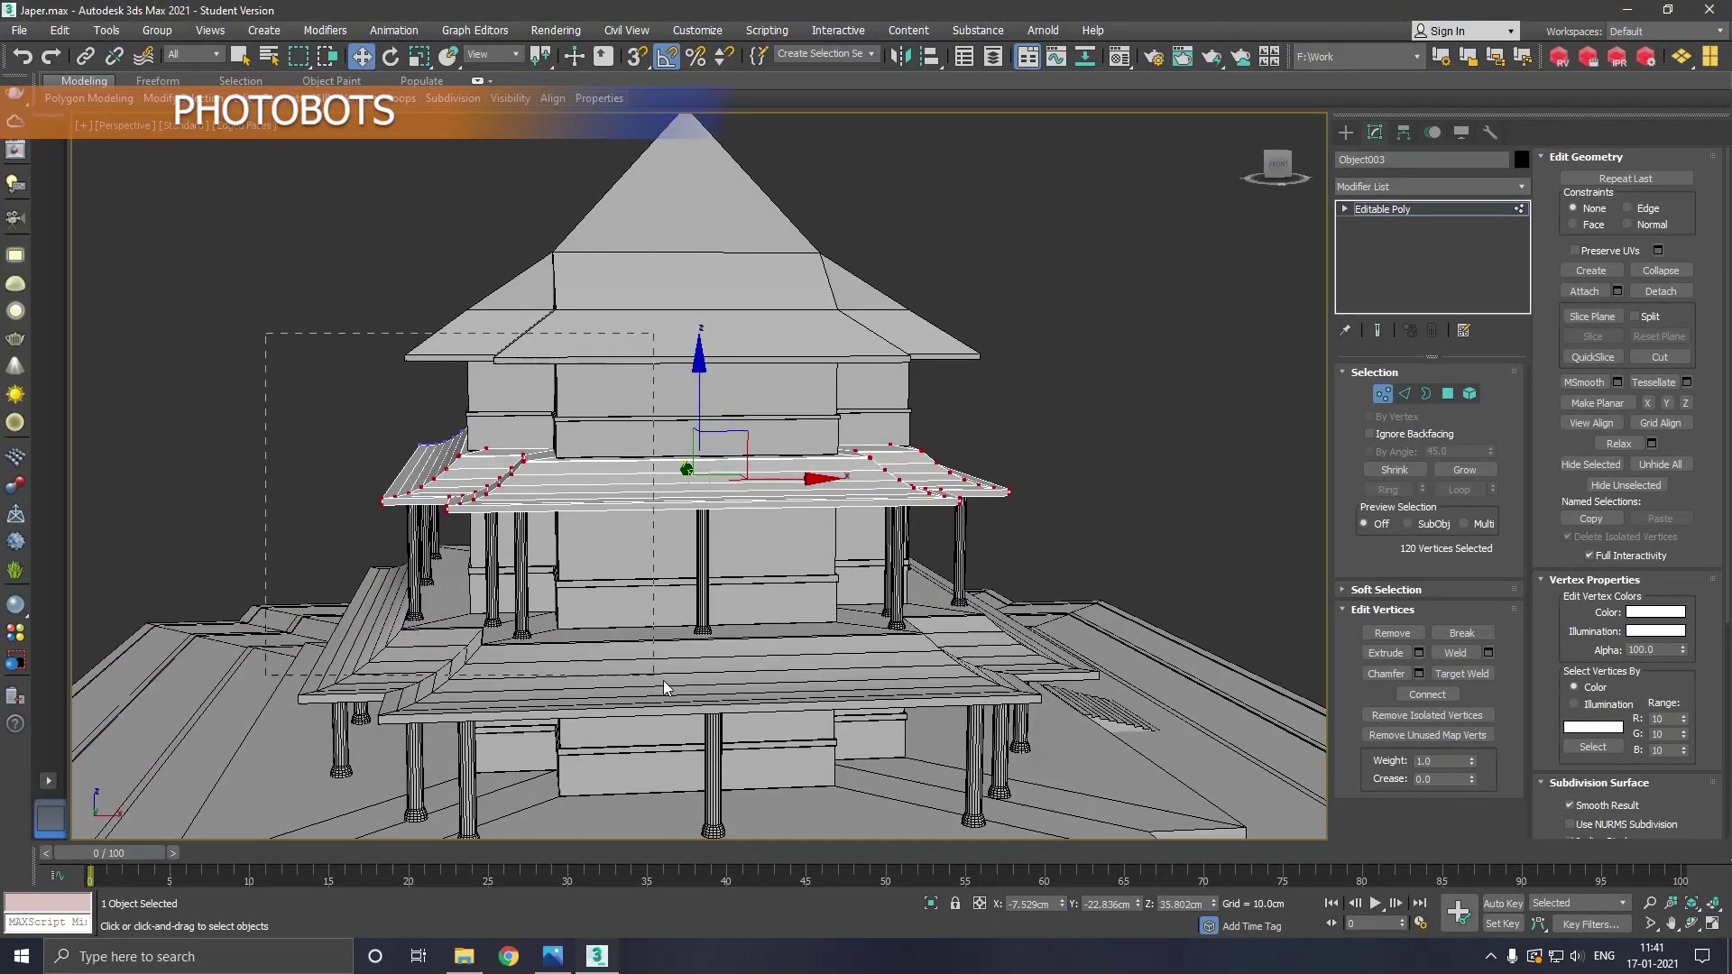
middle_click_drag(664, 682, 505, 424, "alt")
scroll(490, 400, "up", 3)
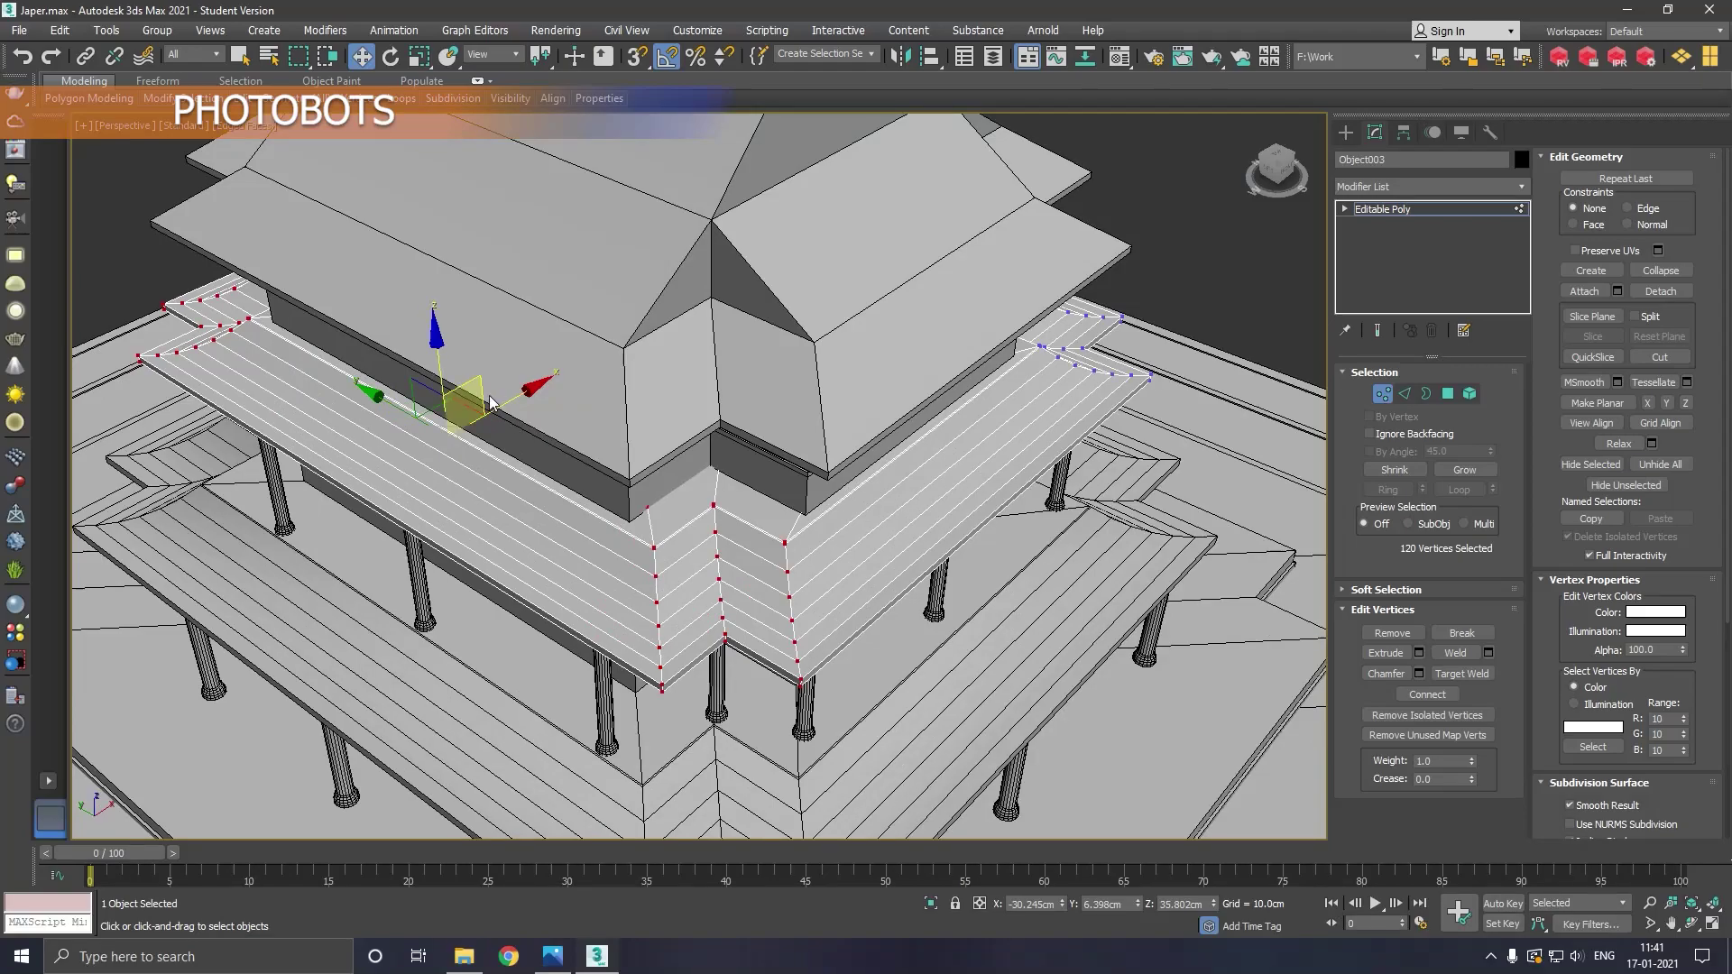
left_click_drag(489, 400, 496, 419)
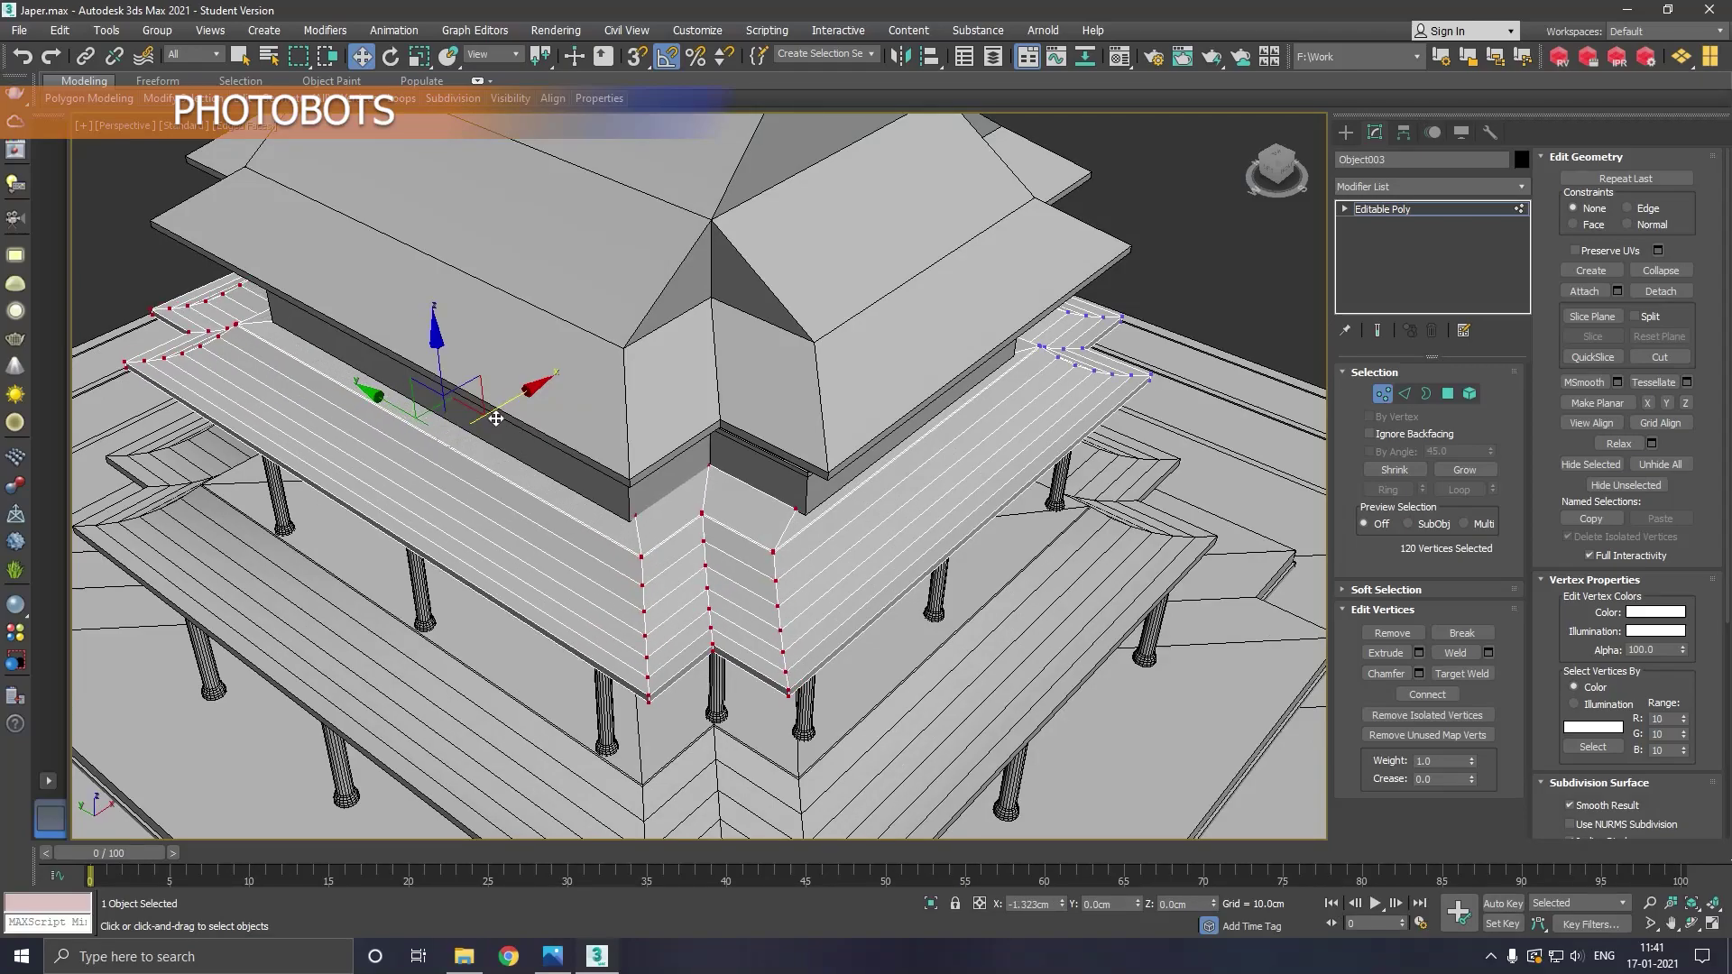
mouse_move(495, 419)
middle_mouse_down("alt")
mouse_move(907, 506)
mouse_move(1029, 499)
middle_mouse_up("alt")
scroll(829, 388, "up", 2)
Clear the vertex selection, exit sub-object editing, and frame the whole temple in view
left_click(846, 402)
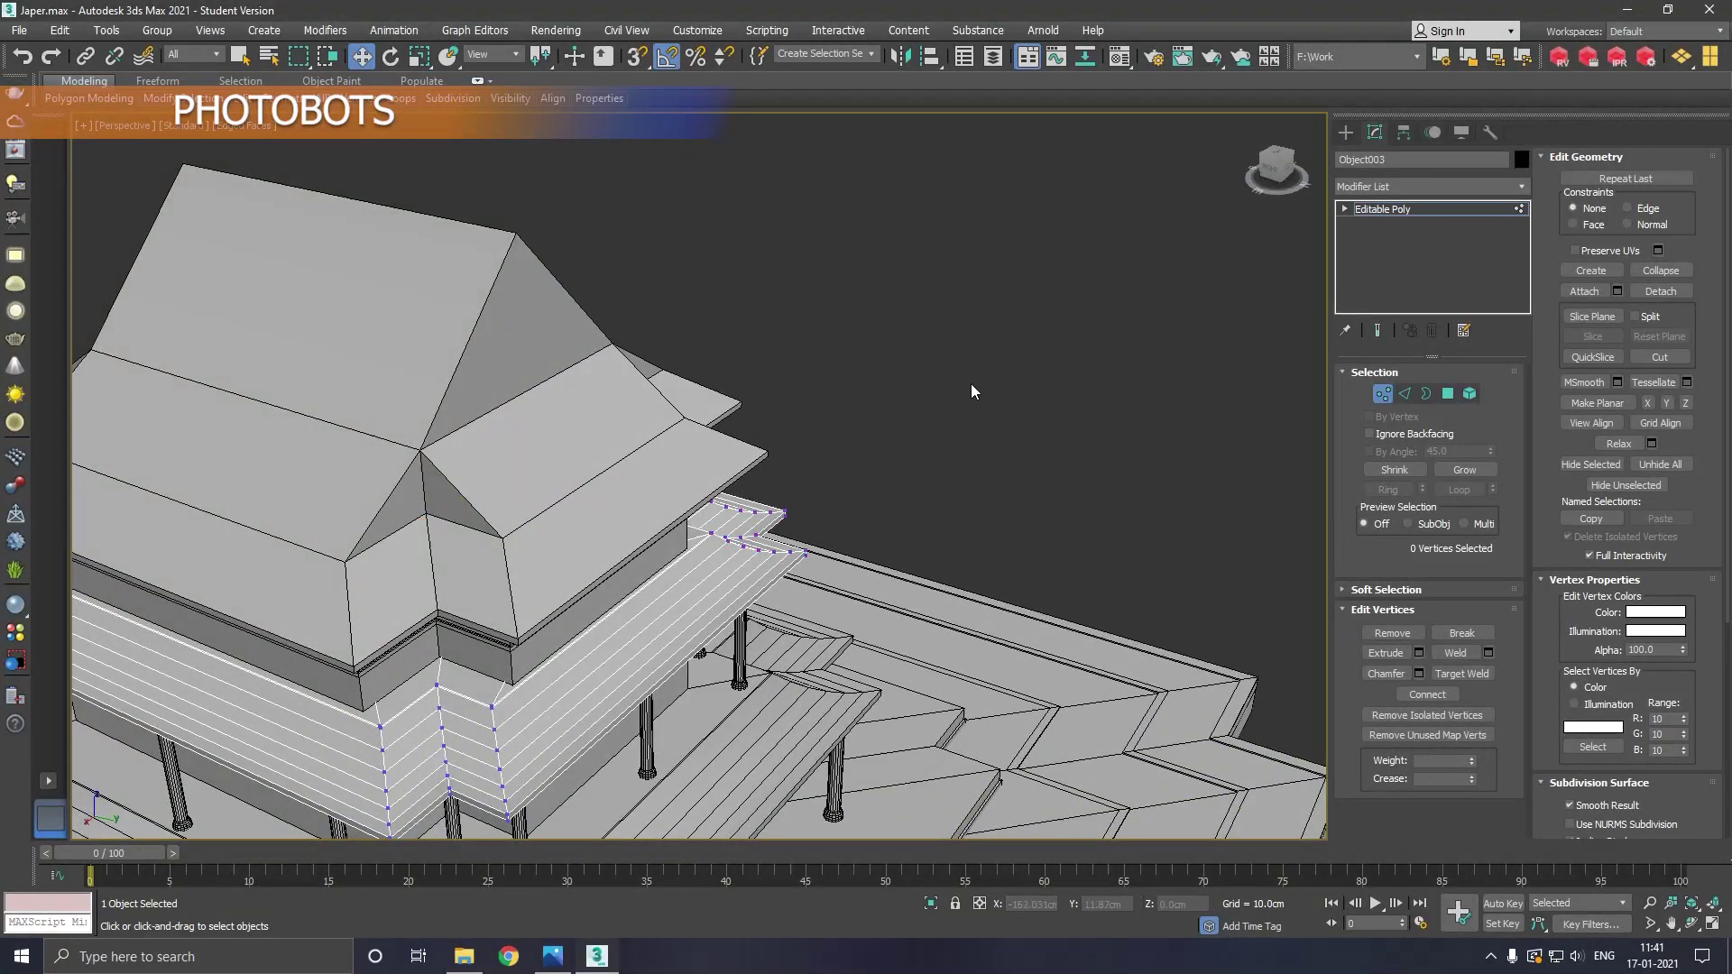
left_click(1412, 214)
left_click(1068, 299)
key("z")
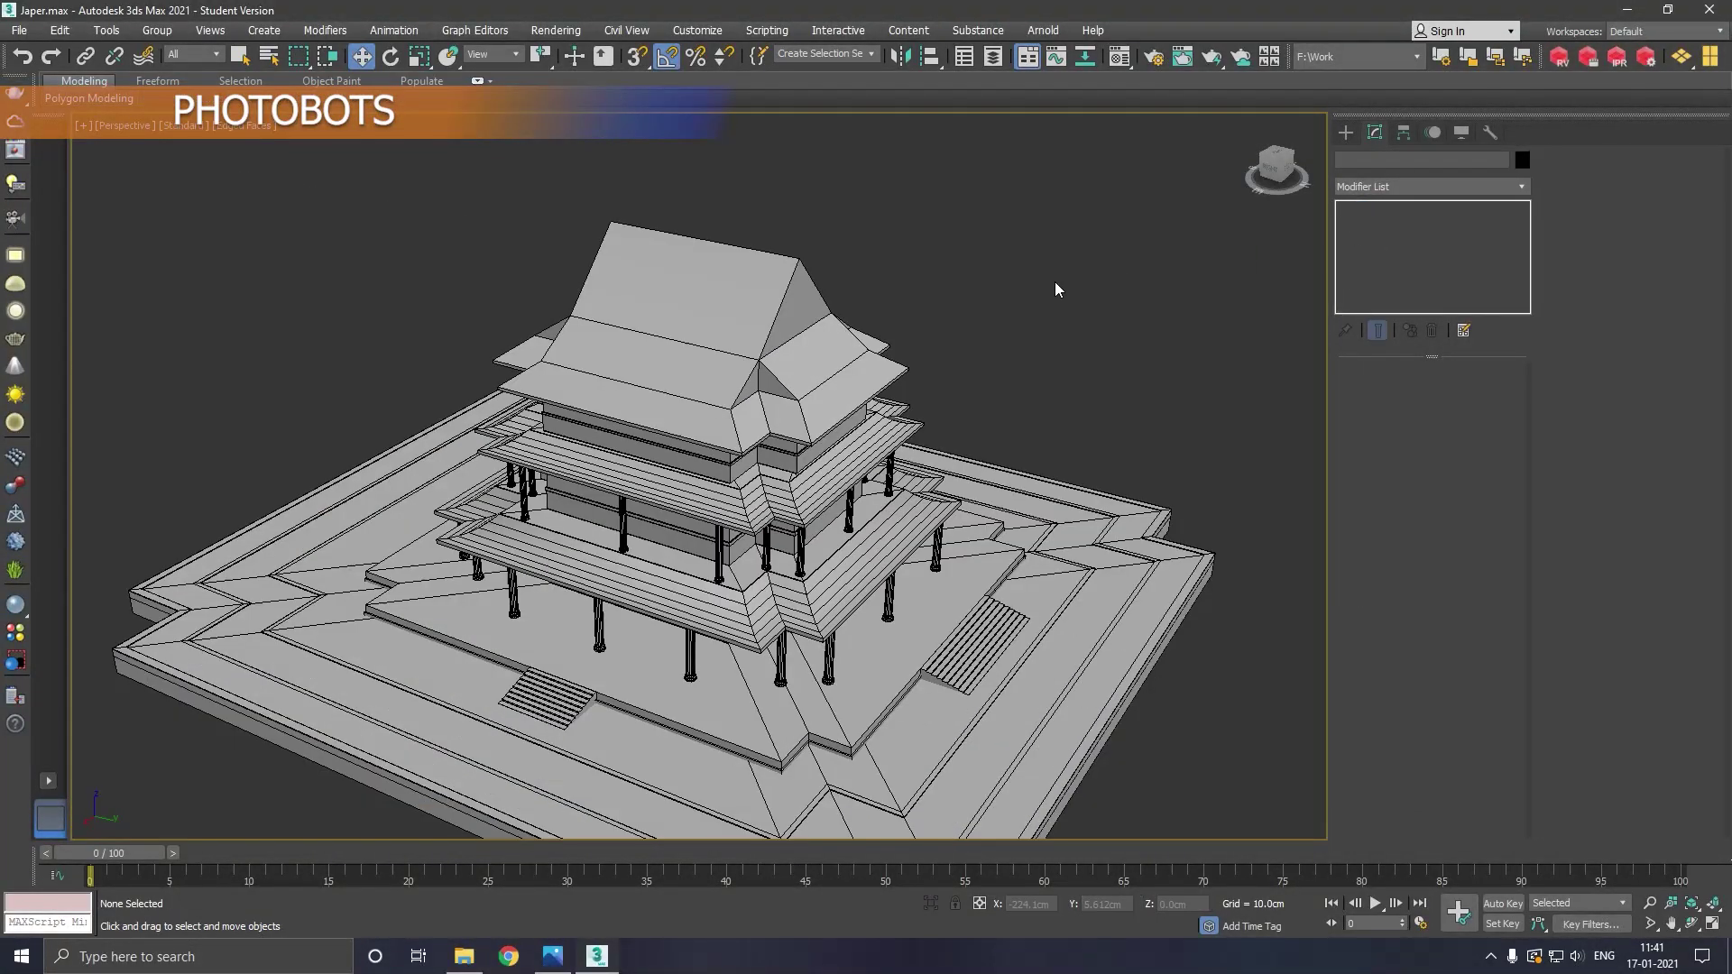
middle_click_drag(1044, 333, 1025, 306, "alt")
scroll(927, 436, "up", 1)
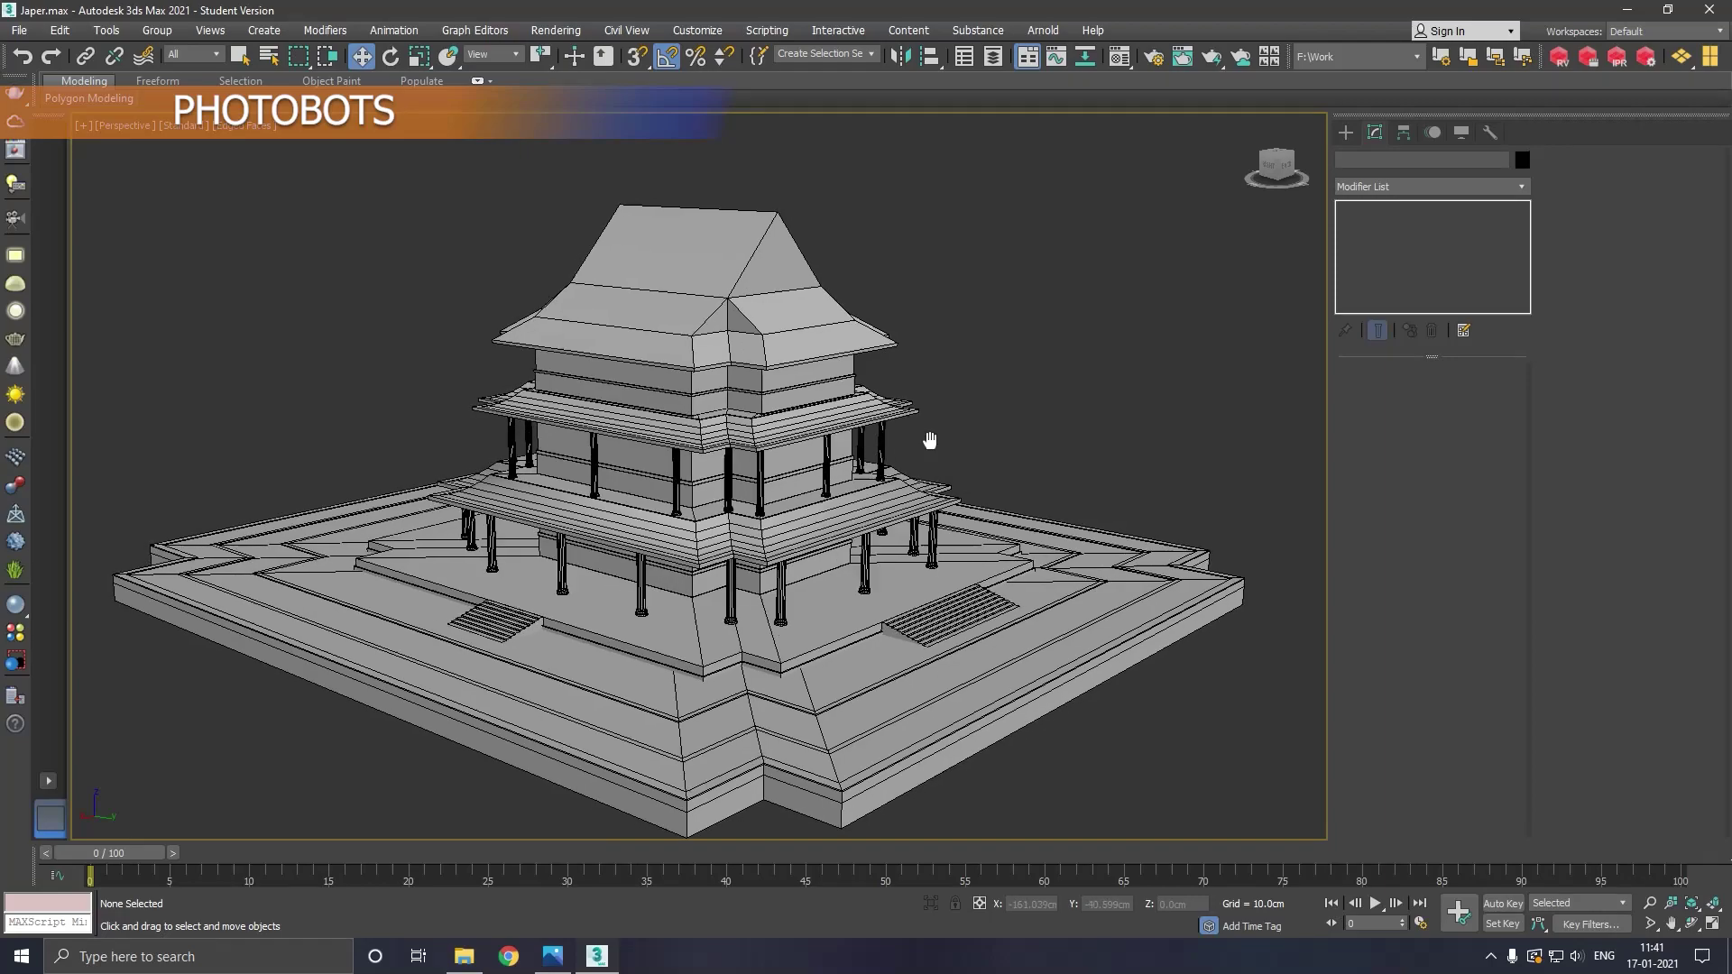
scroll(1065, 424, "up", 2)
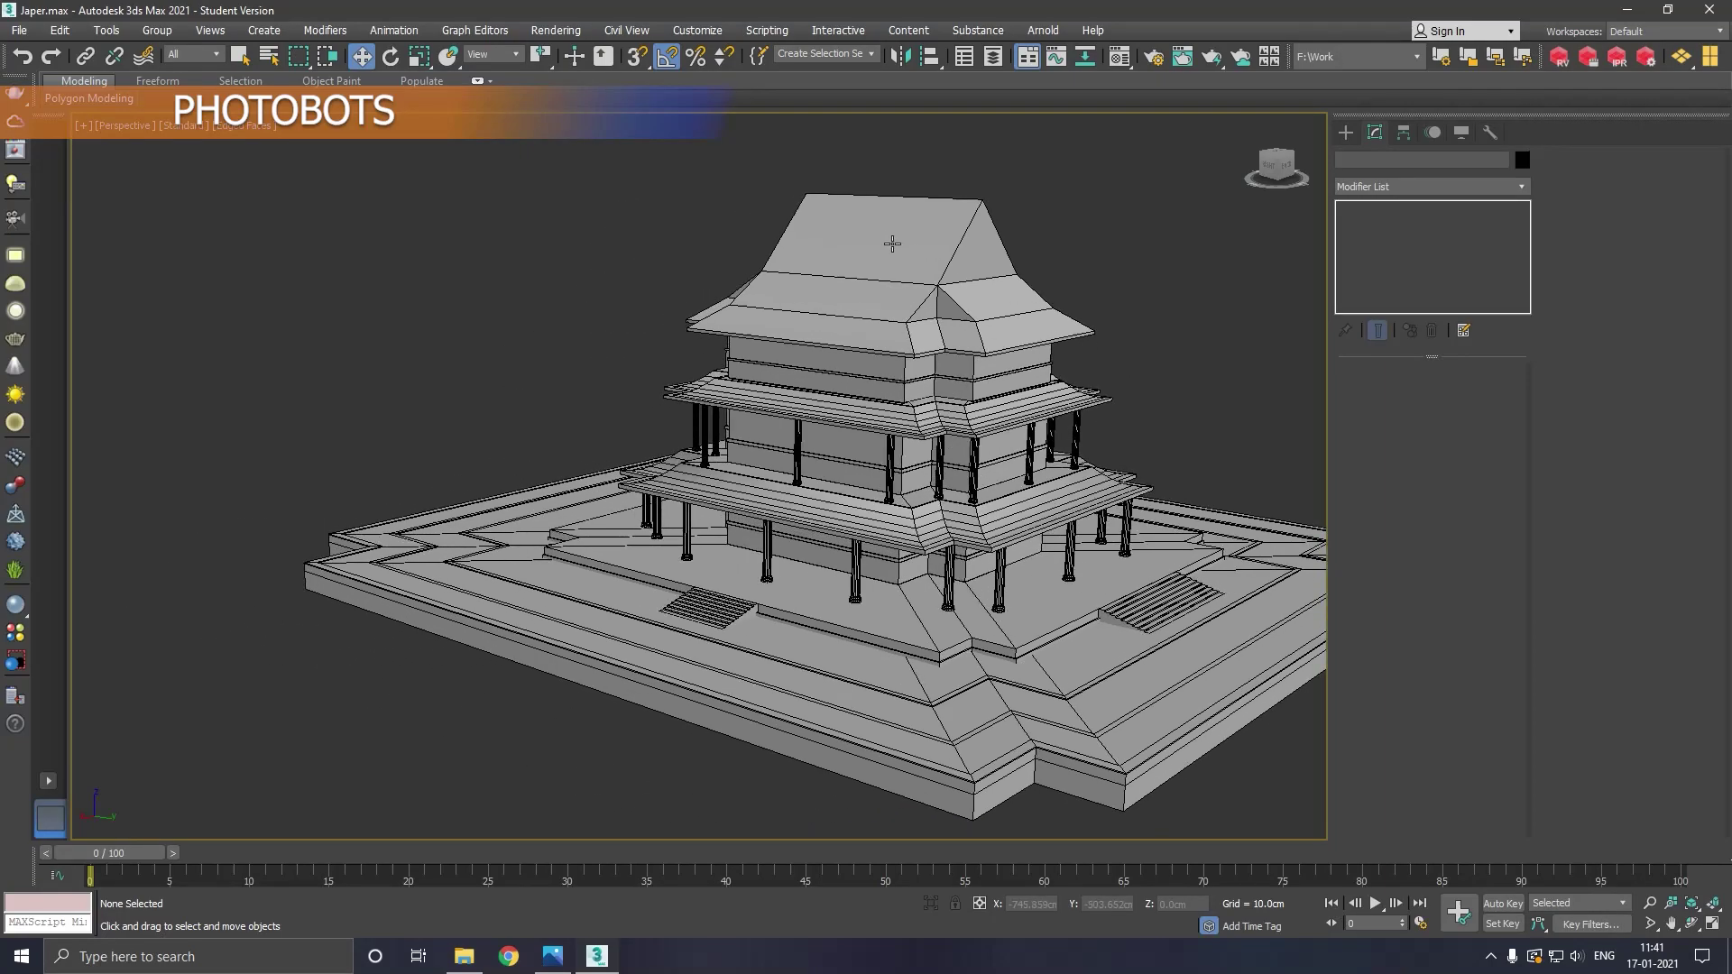